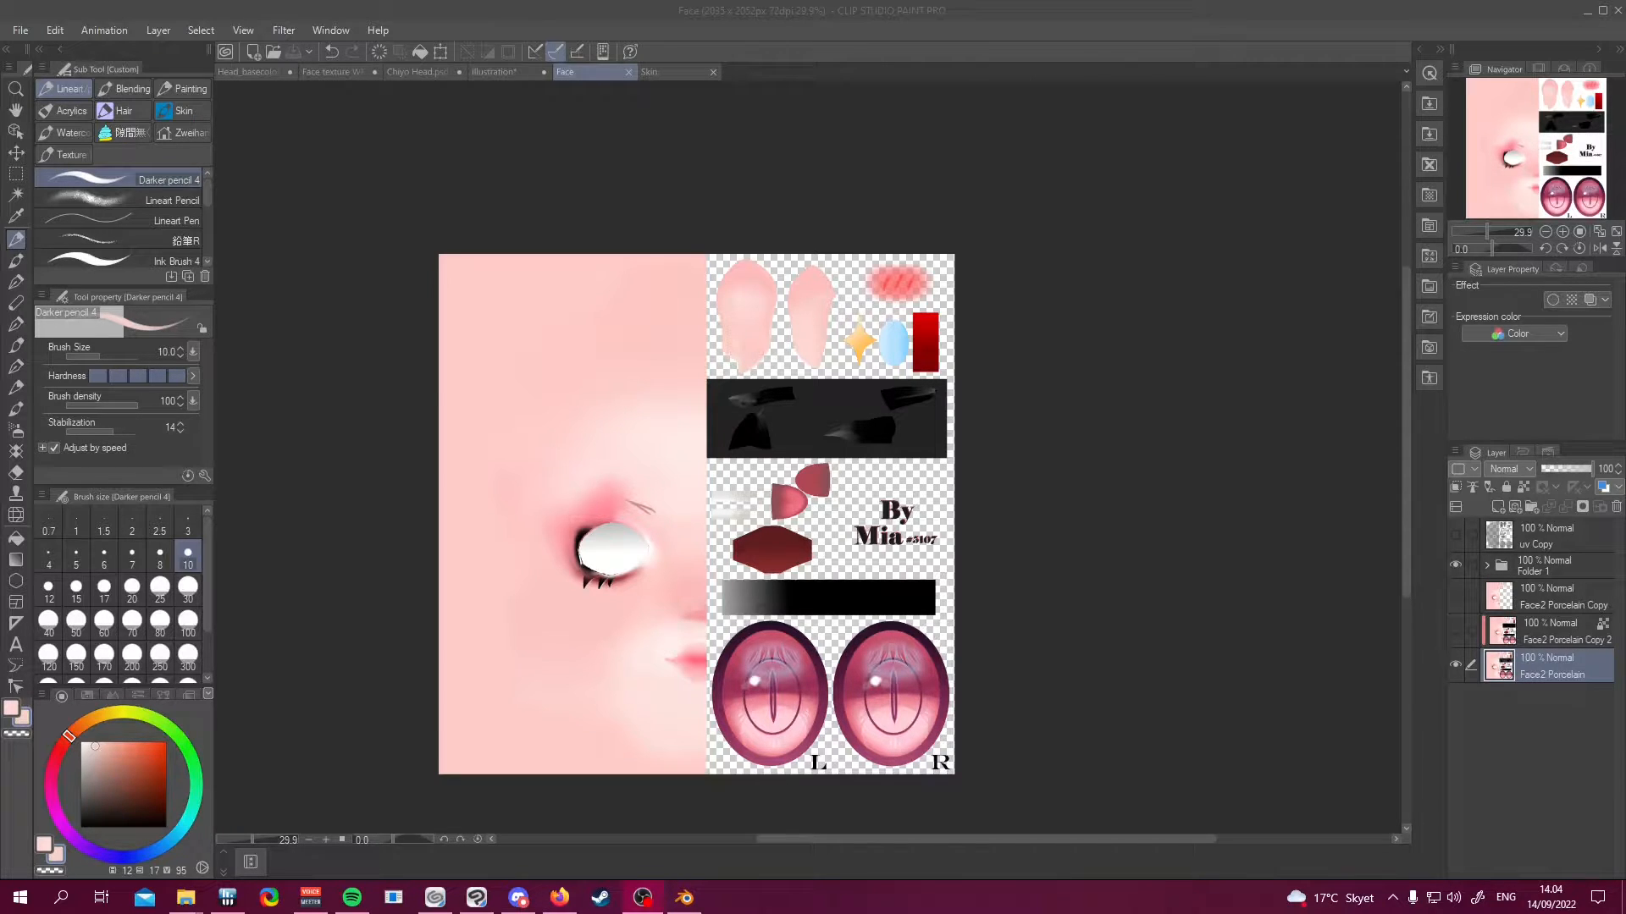
# Examine the finished Face texture and the matching Skin texture with its layers
pyautogui.scroll(-2, 764, 302)
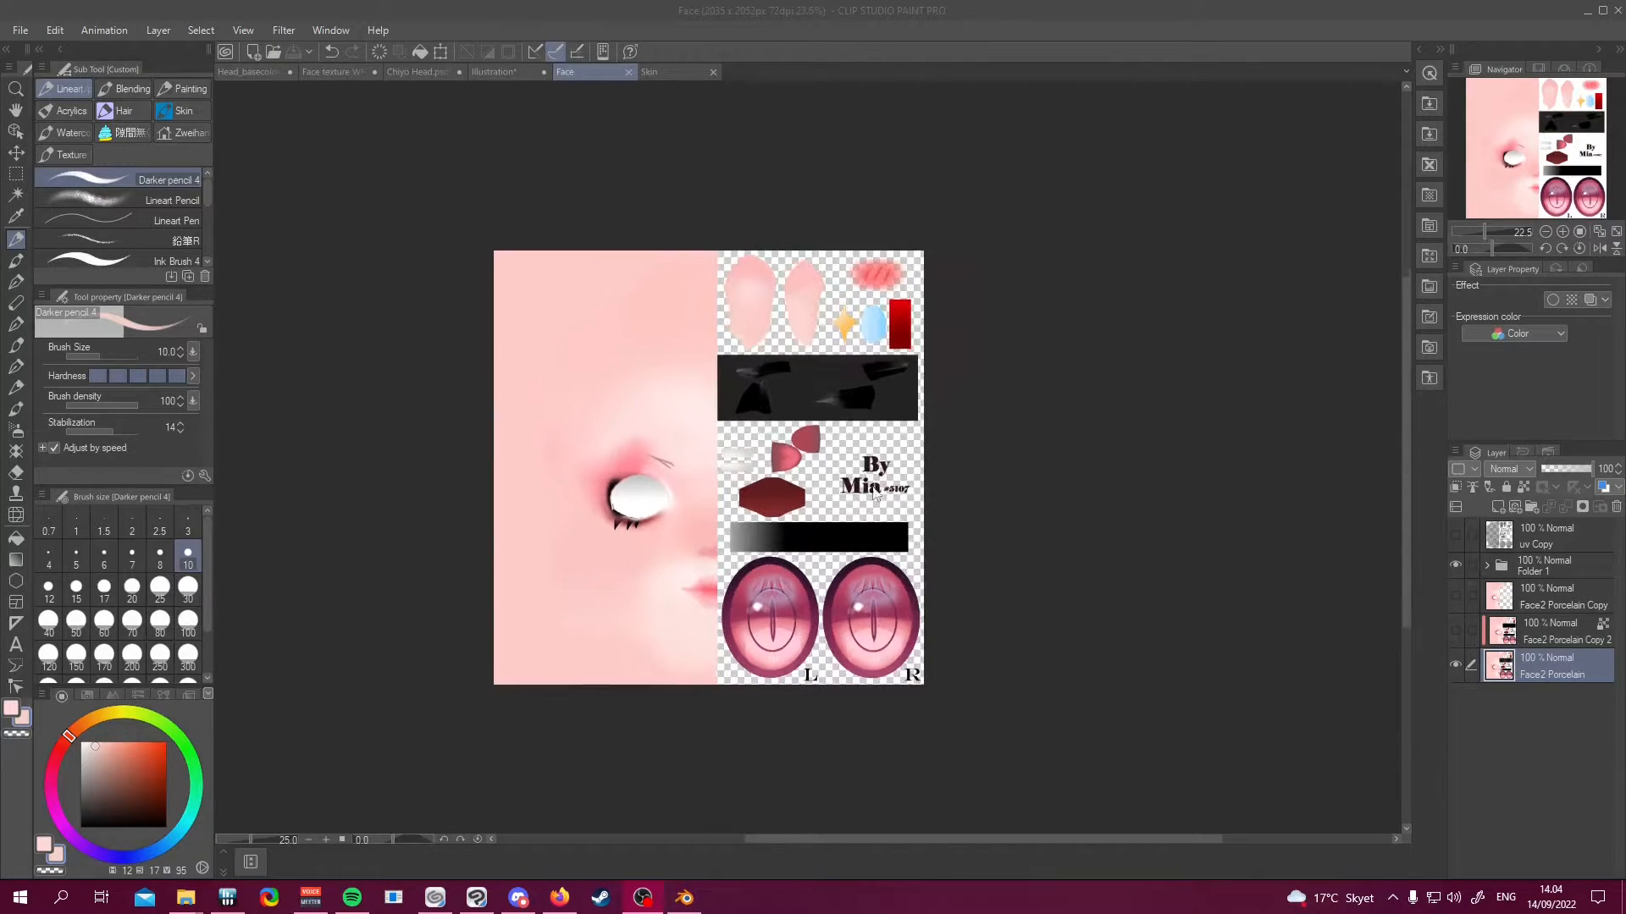
pyautogui.scroll(2, 889, 468)
pyautogui.scroll(1, 955, 463)
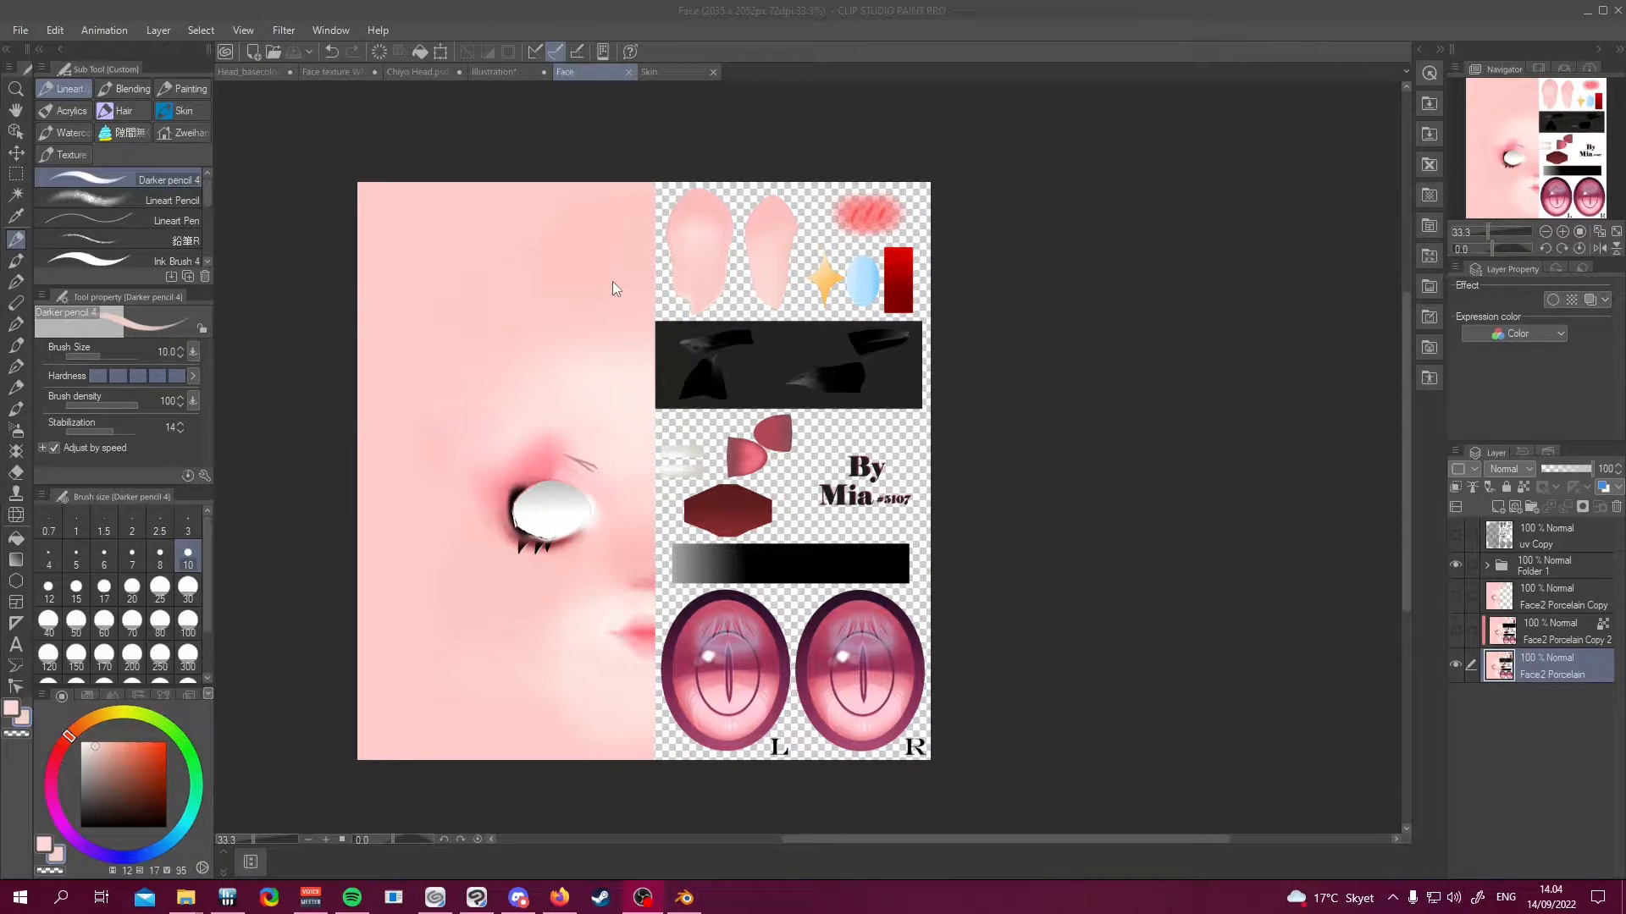
pyautogui.click(672, 71)
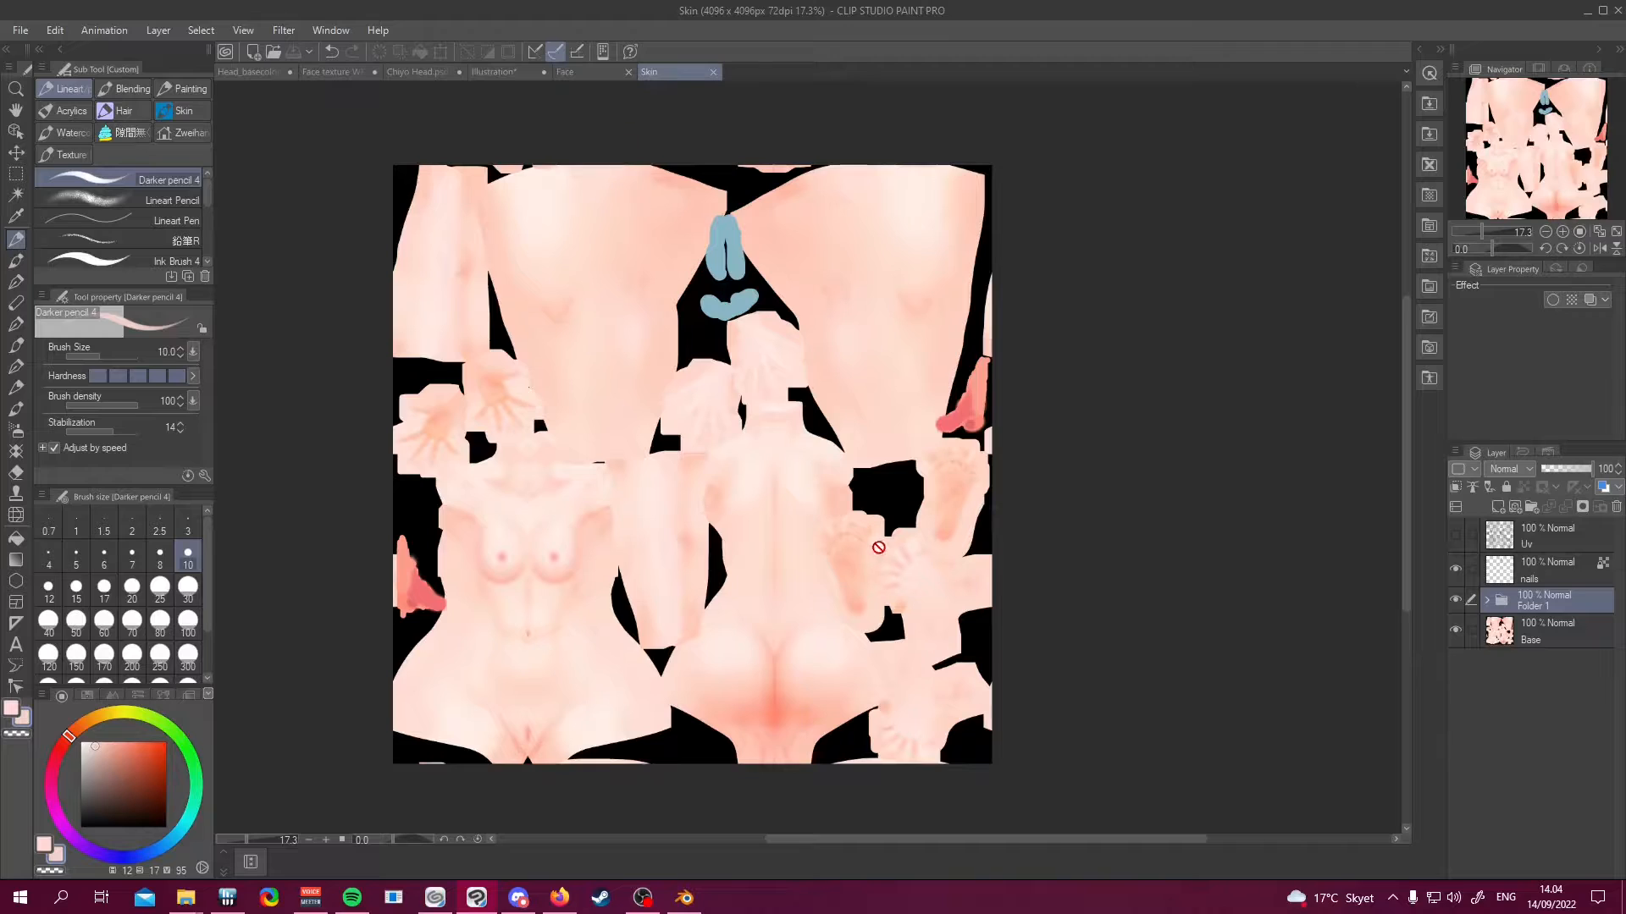
pyautogui.scroll(-2, 803, 561)
pyautogui.scroll(2, 1124, 495)
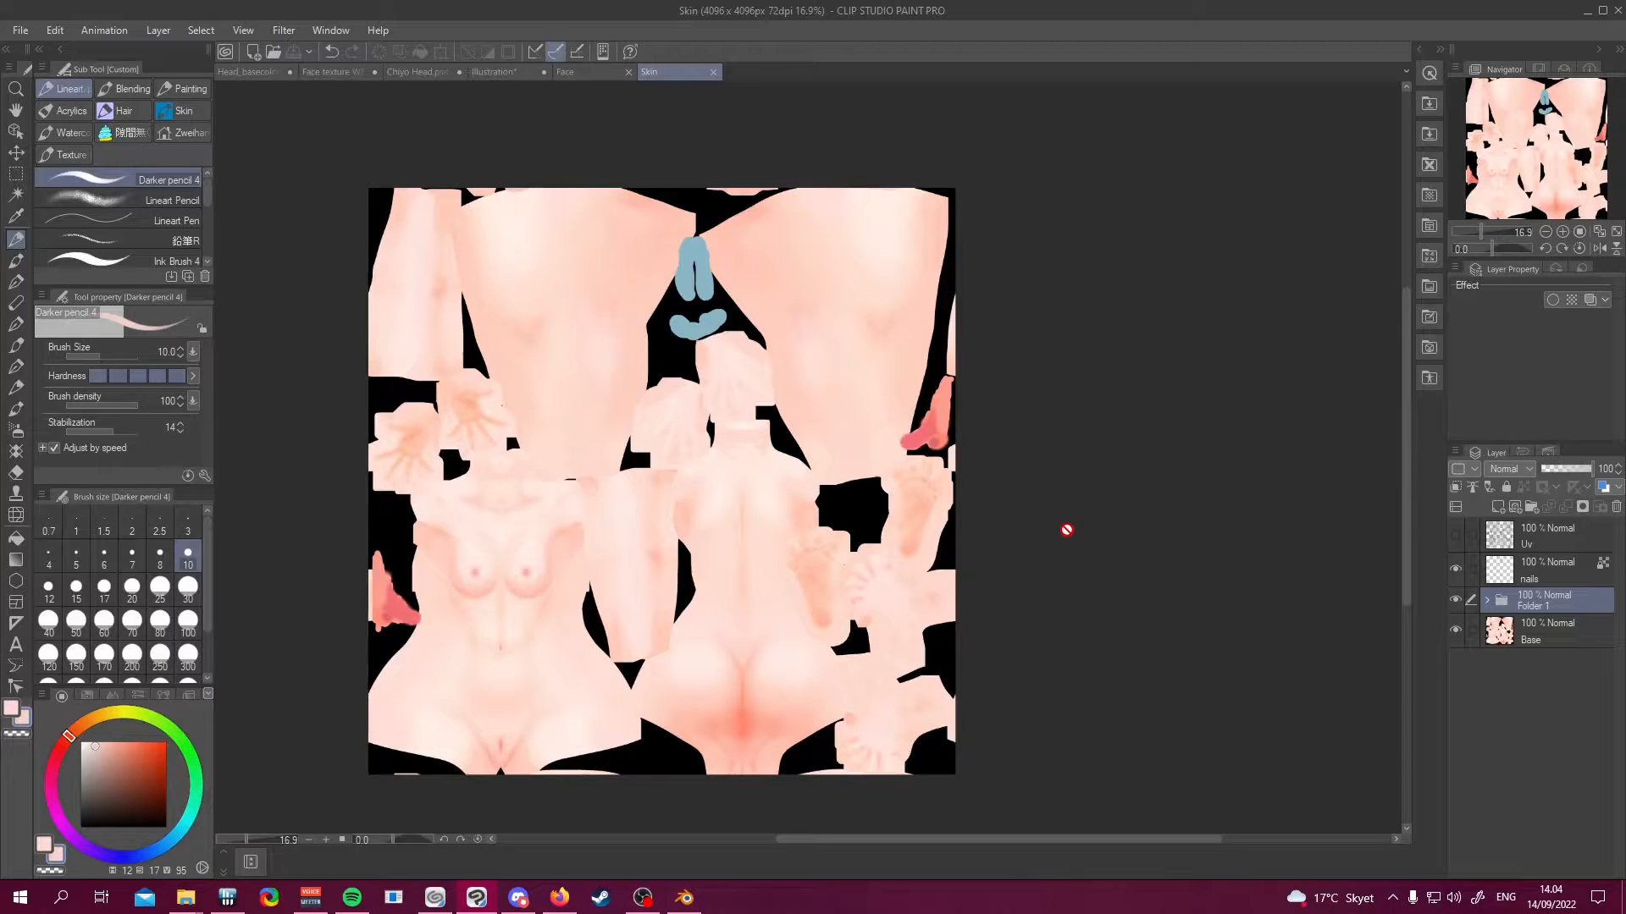
pyautogui.click(1566, 637)
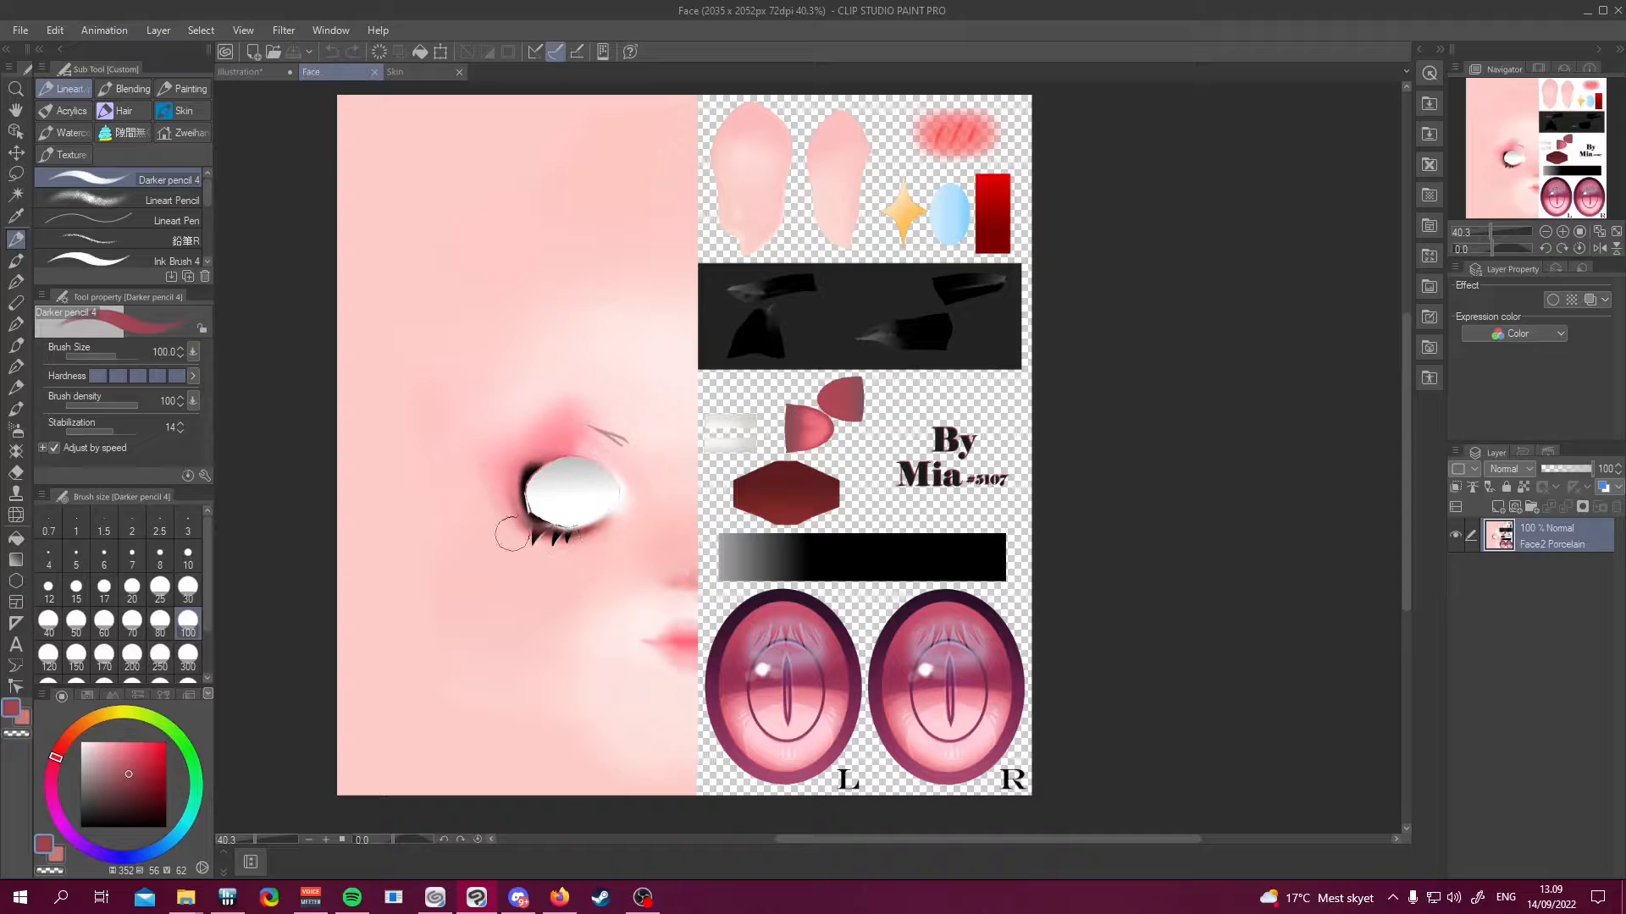
# Compare the skin tones of the single-layer Face texture with those of the unedited Skin texture
pyautogui.scroll(-1, 526, 608)
pyautogui.scroll(1, 524, 667)
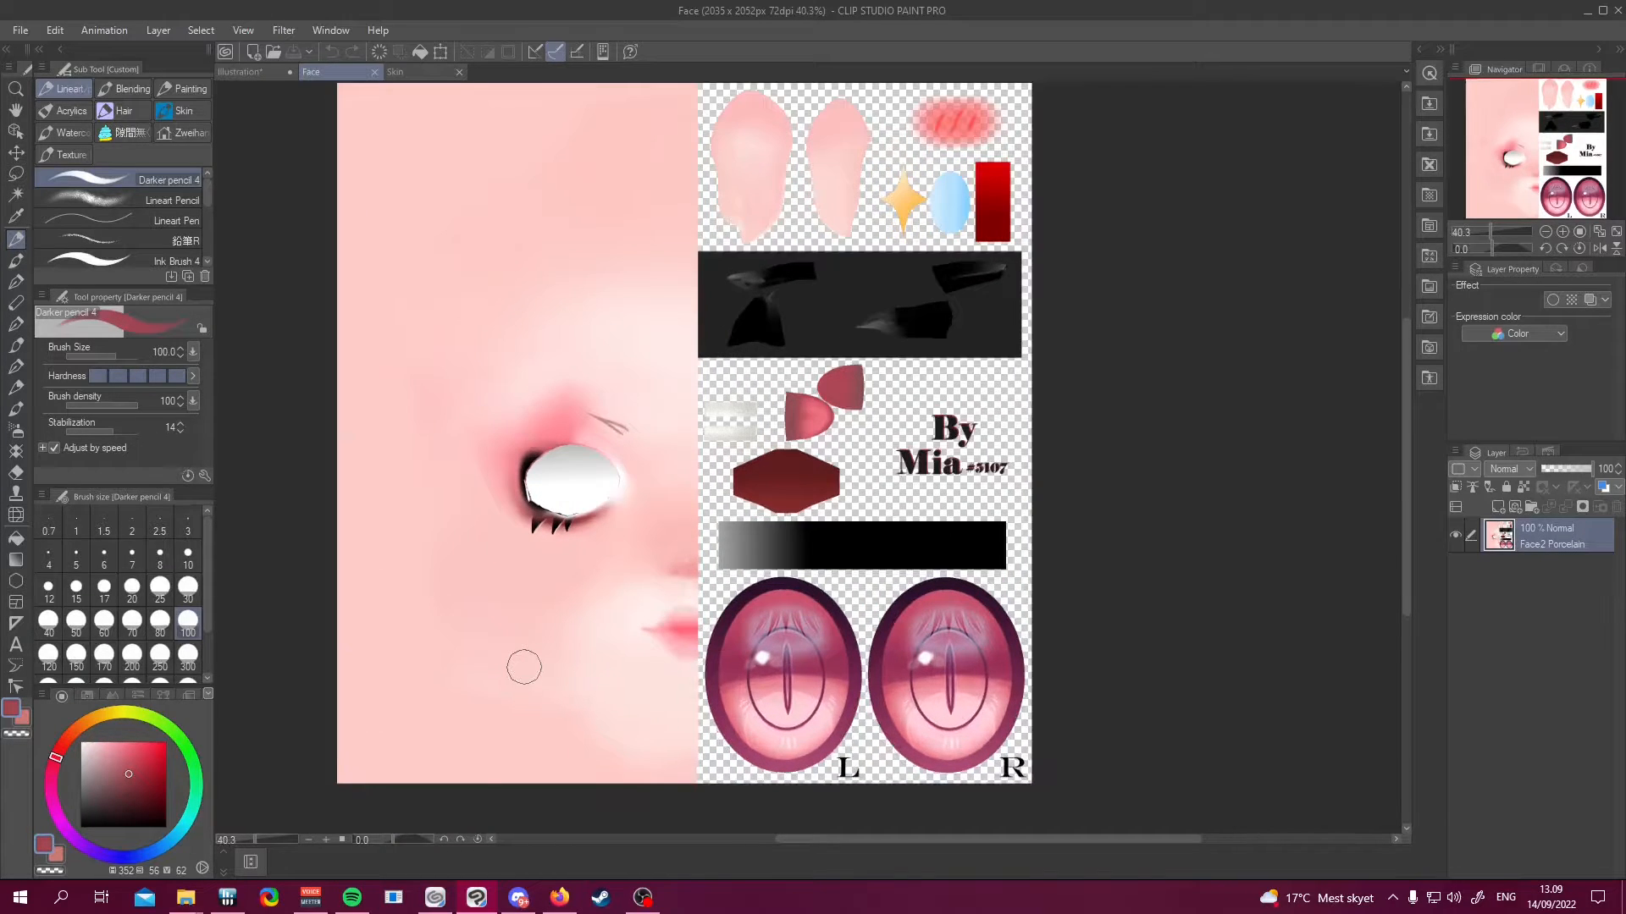
pyautogui.scroll(-1, 525, 667)
pyautogui.scroll(2, 524, 667)
pyautogui.scroll(-1, 524, 667)
pyautogui.scroll(-1, 492, 578)
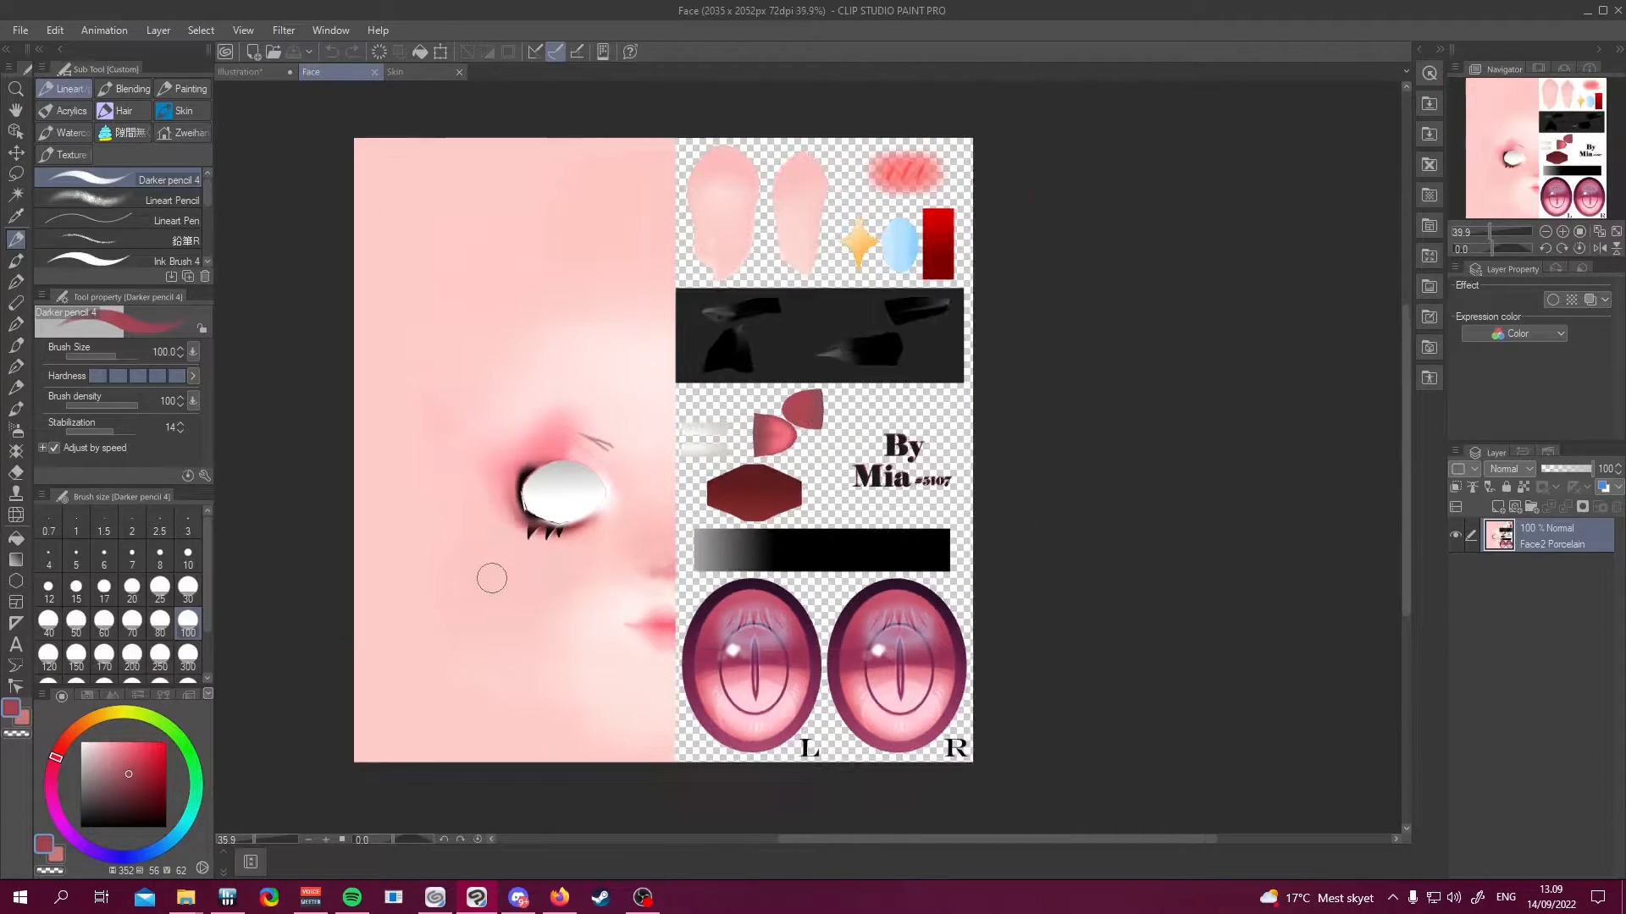
pyautogui.scroll(1, 492, 578)
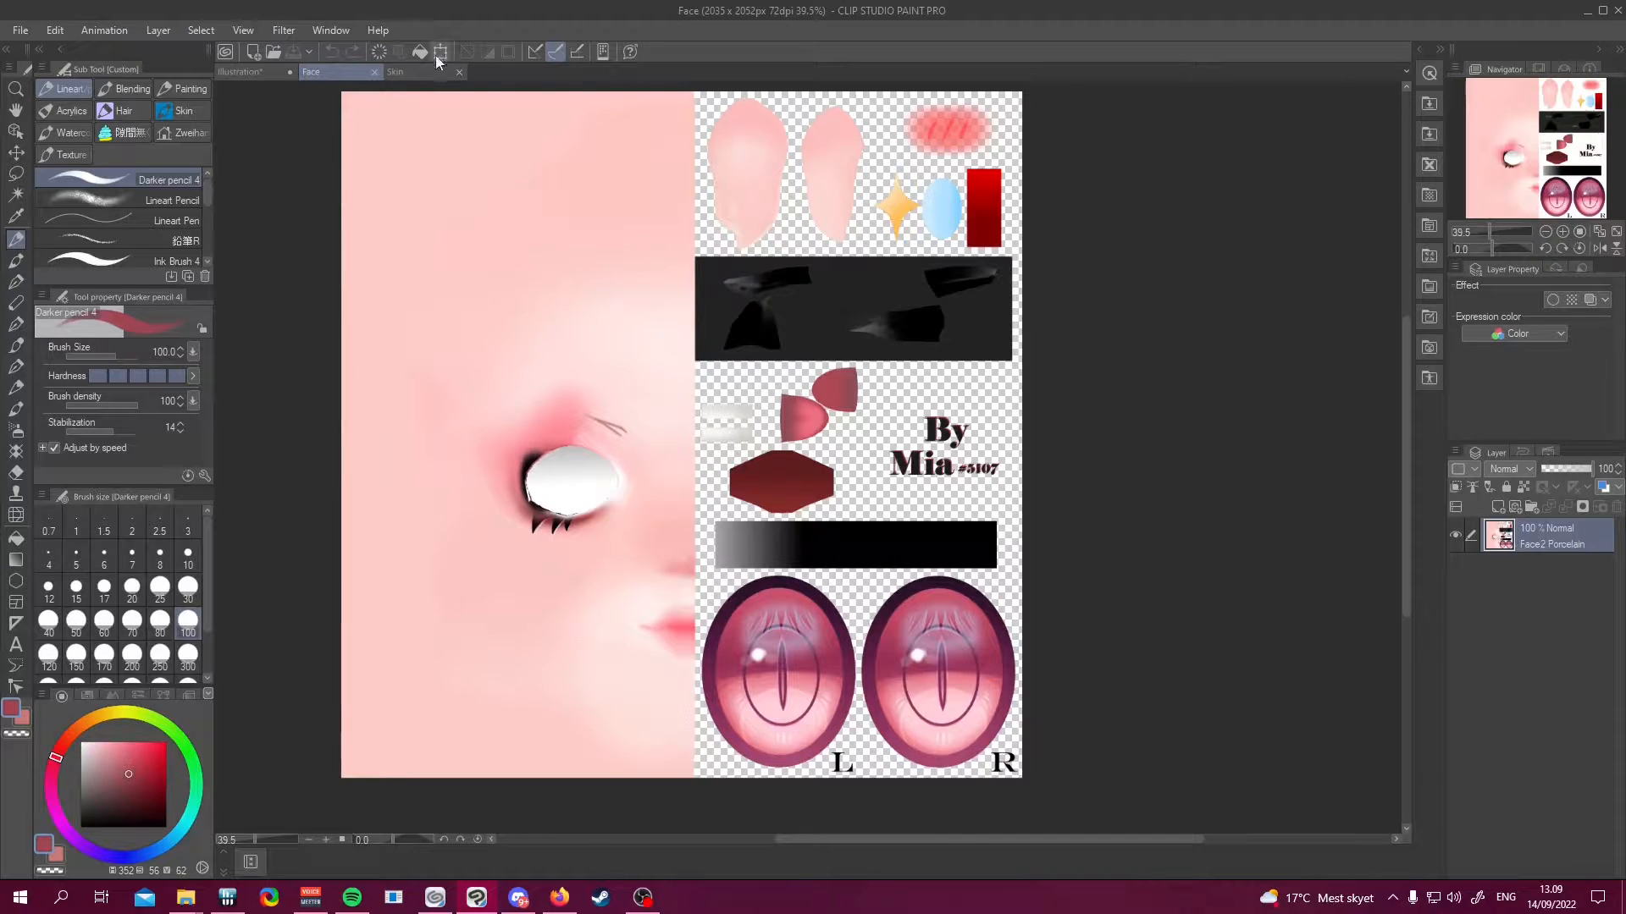
pyautogui.click(402, 72)
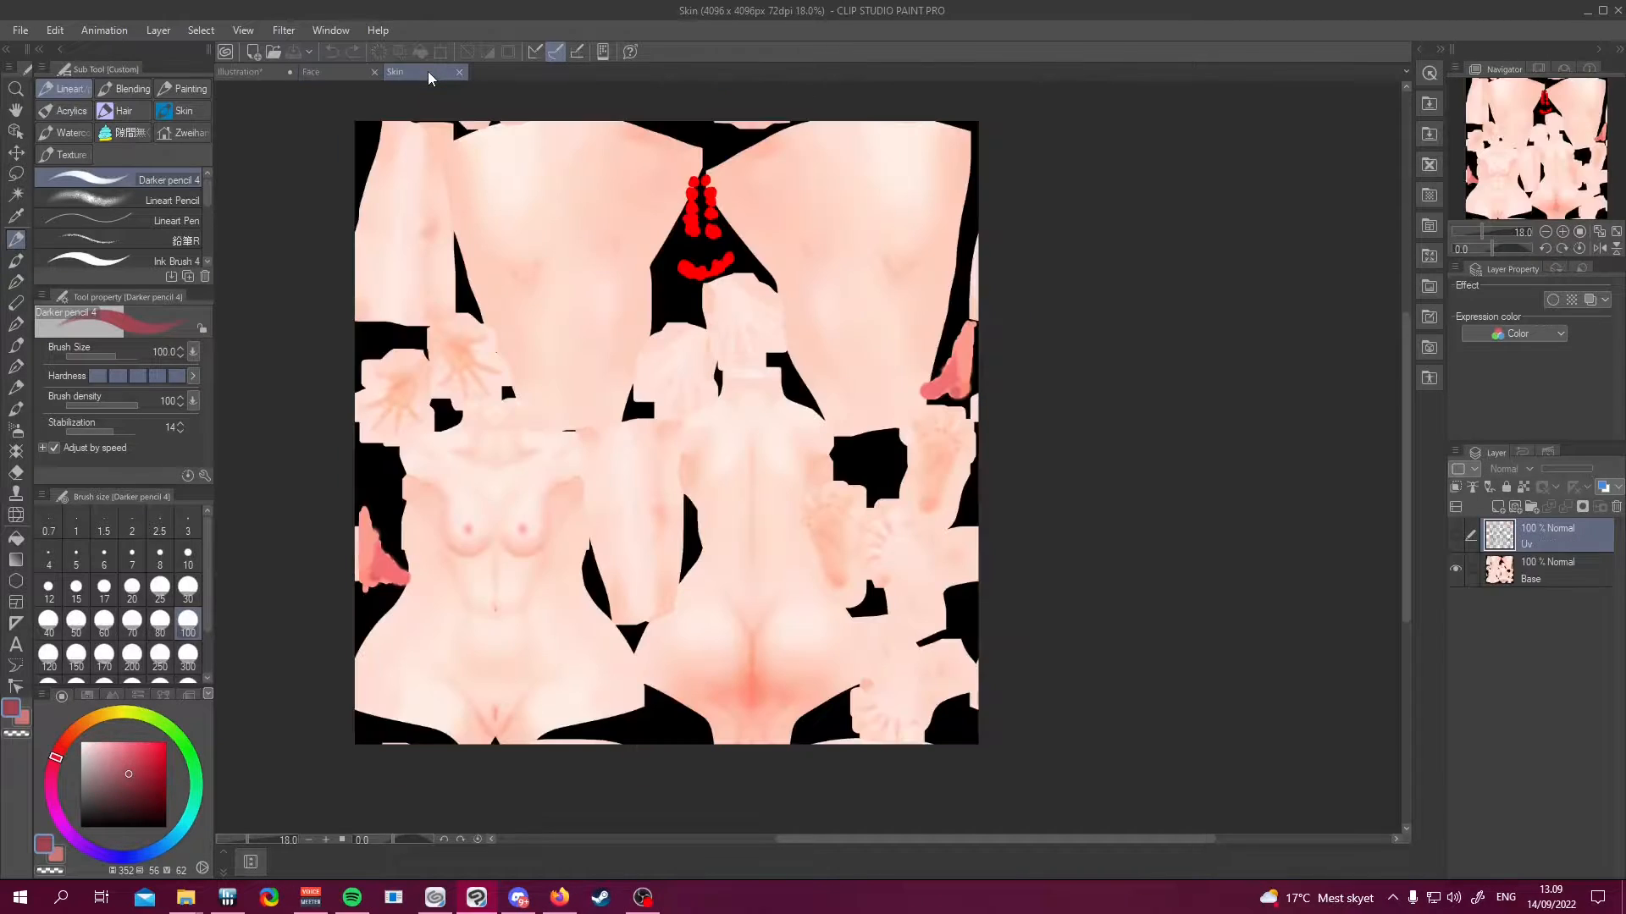
pyautogui.click(341, 71)
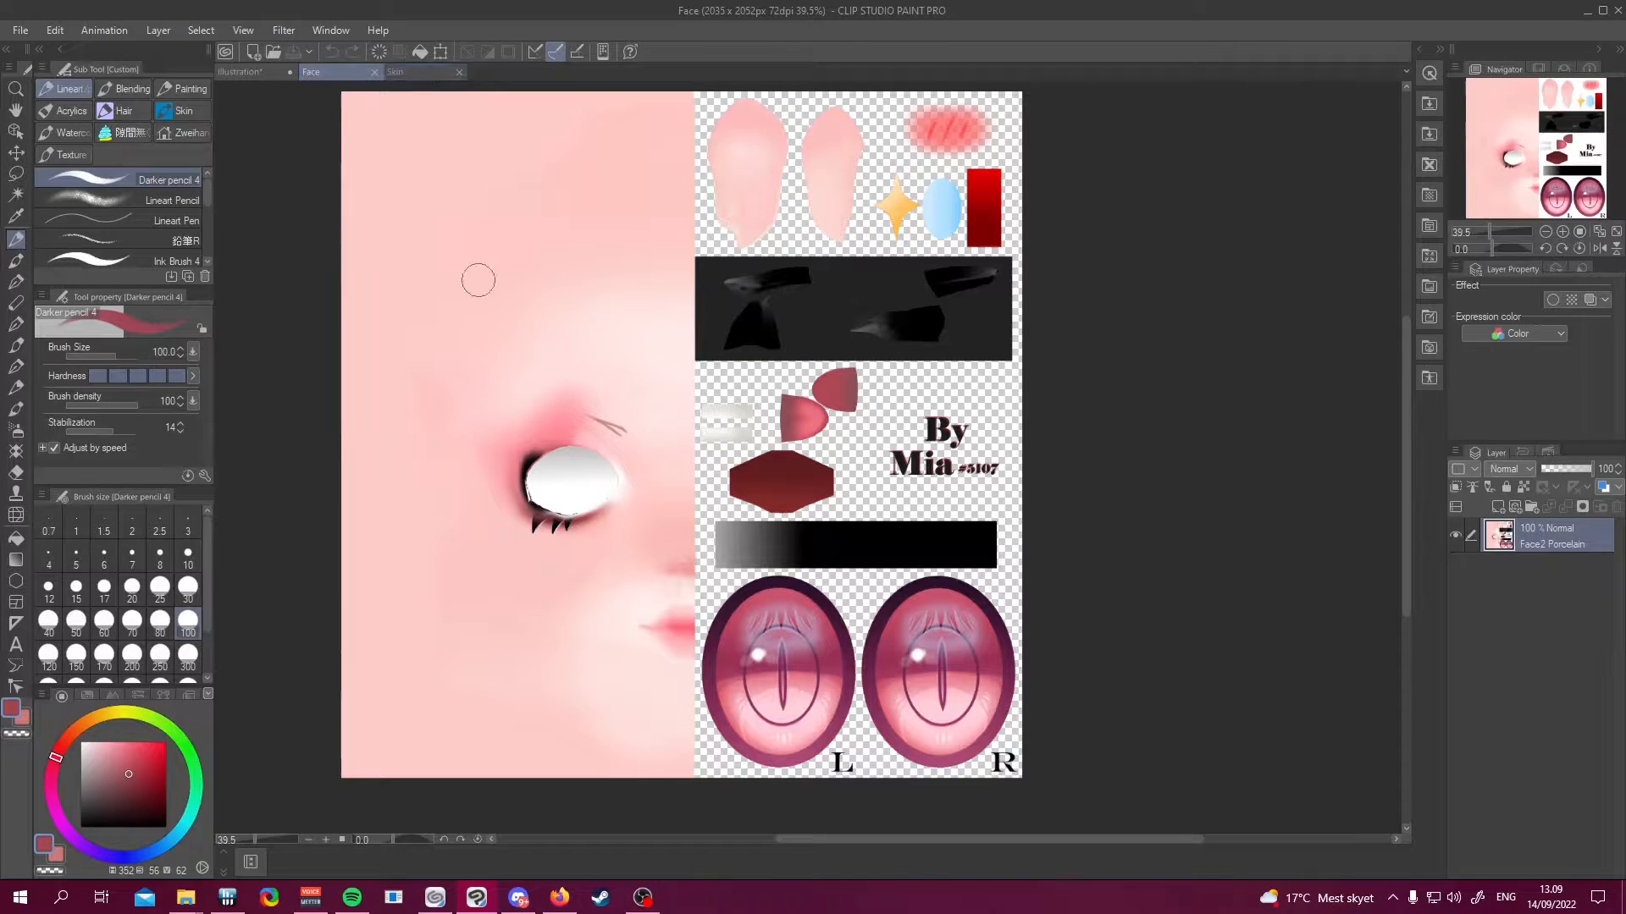
pyautogui.click(432, 72)
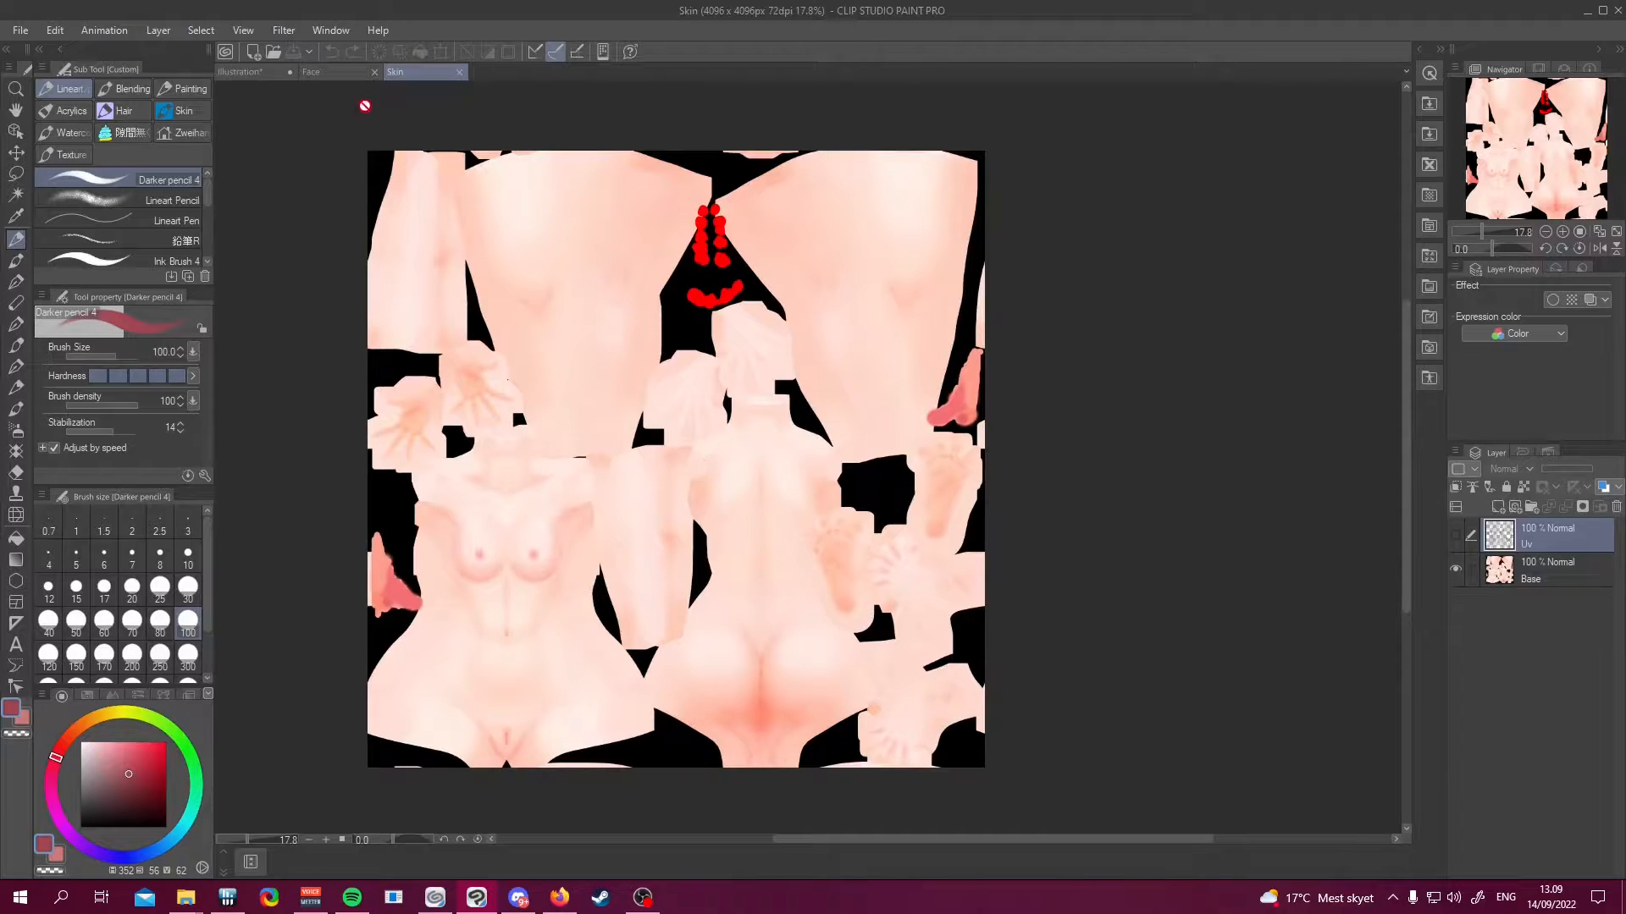
# Copy a rectangular patch of forehead skin from the Face texture
pyautogui.click(322, 72)
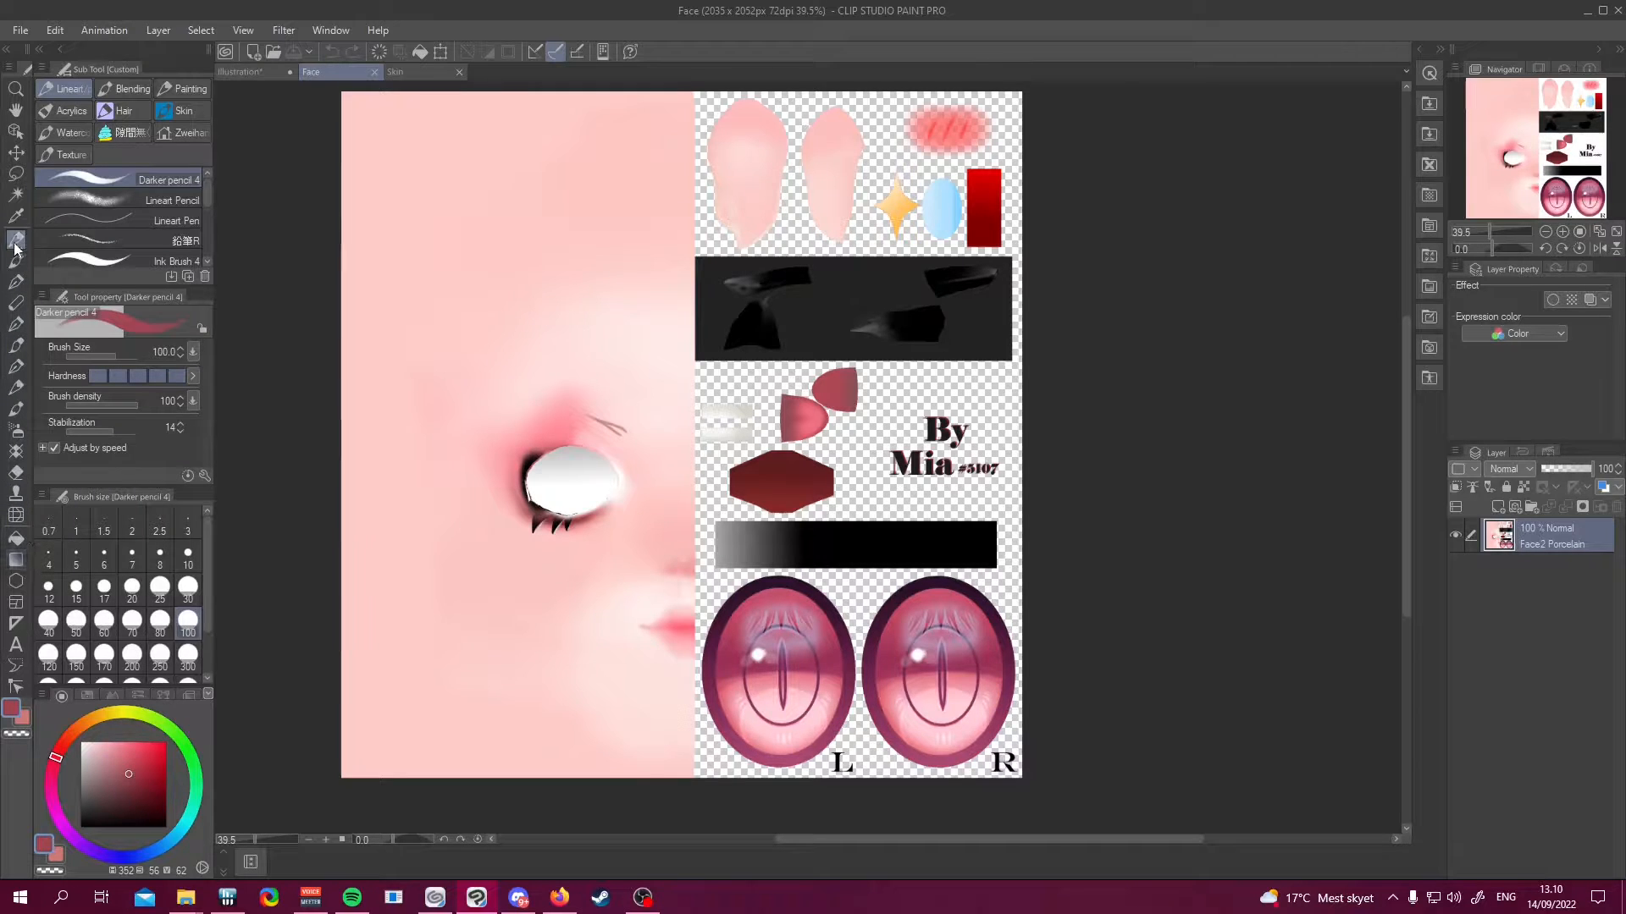
pyautogui.click(16, 153)
pyautogui.click(15, 175)
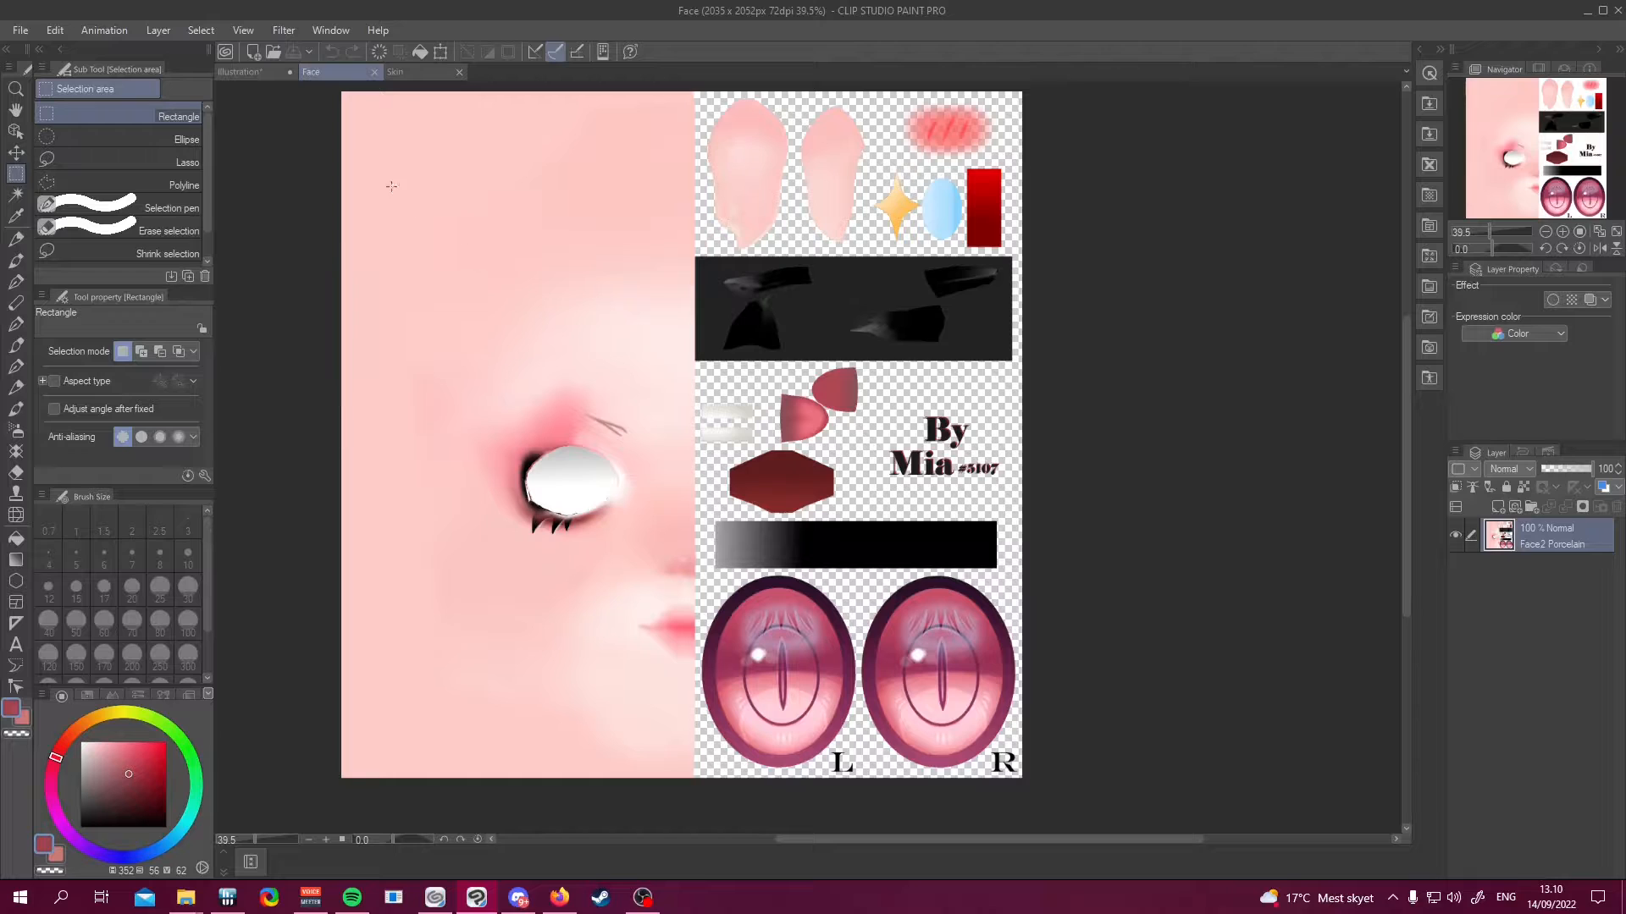
pyautogui.moveTo(391, 186); pyautogui.dragTo(683, 377)
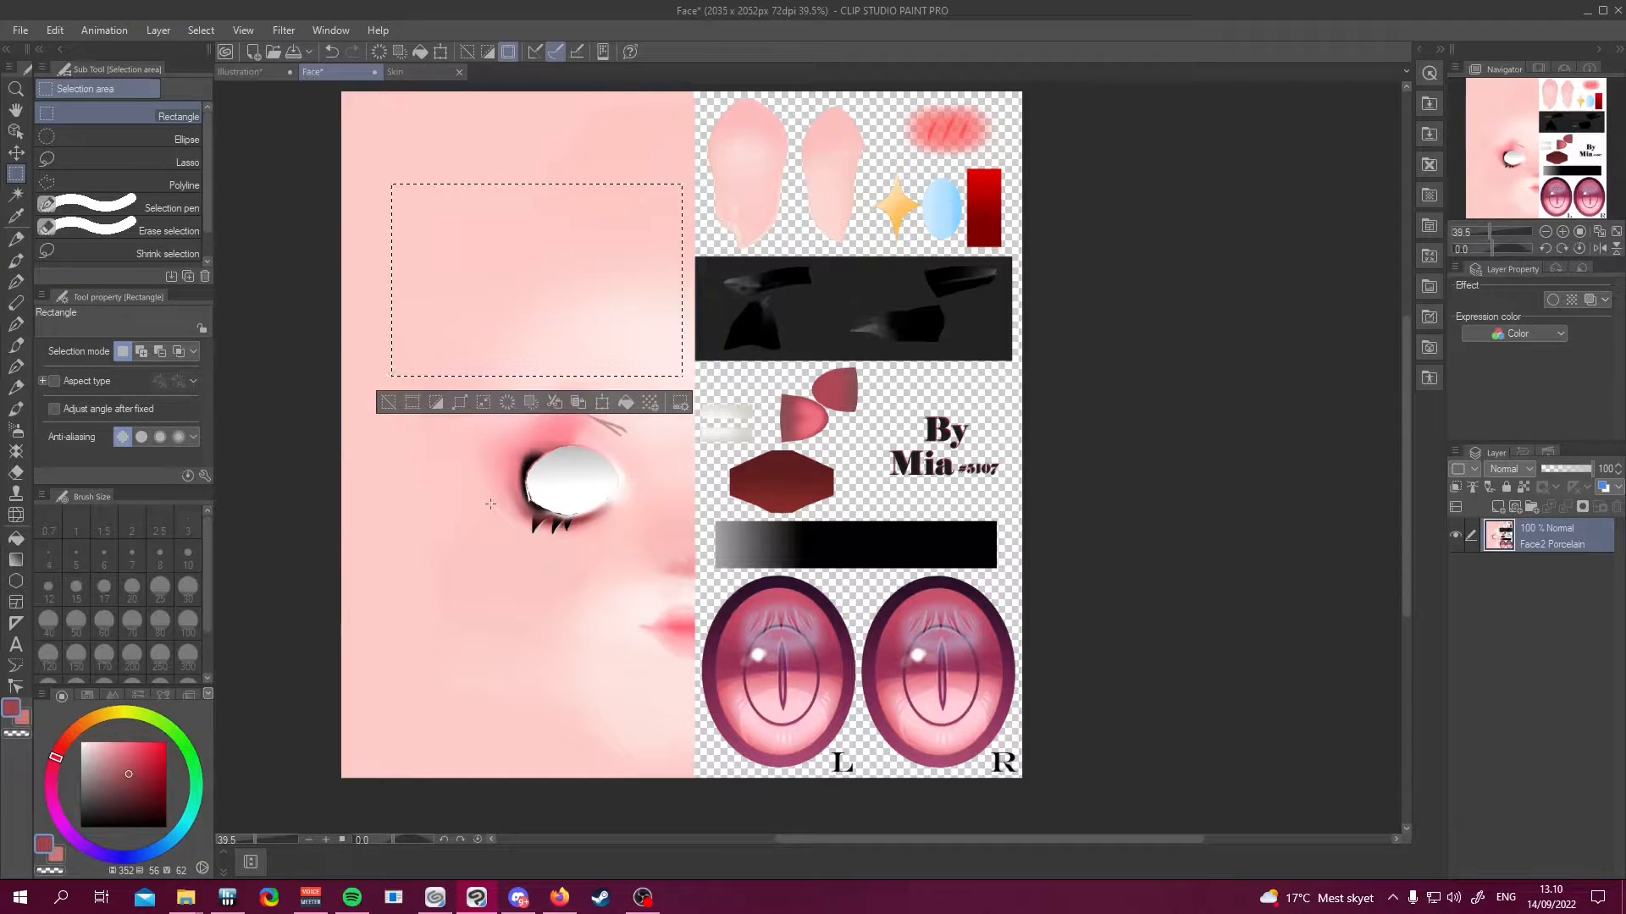
# Switch to the Skin texture and look through the available tonal corrections
pyautogui.click(403, 73)
pyautogui.click(55, 29)
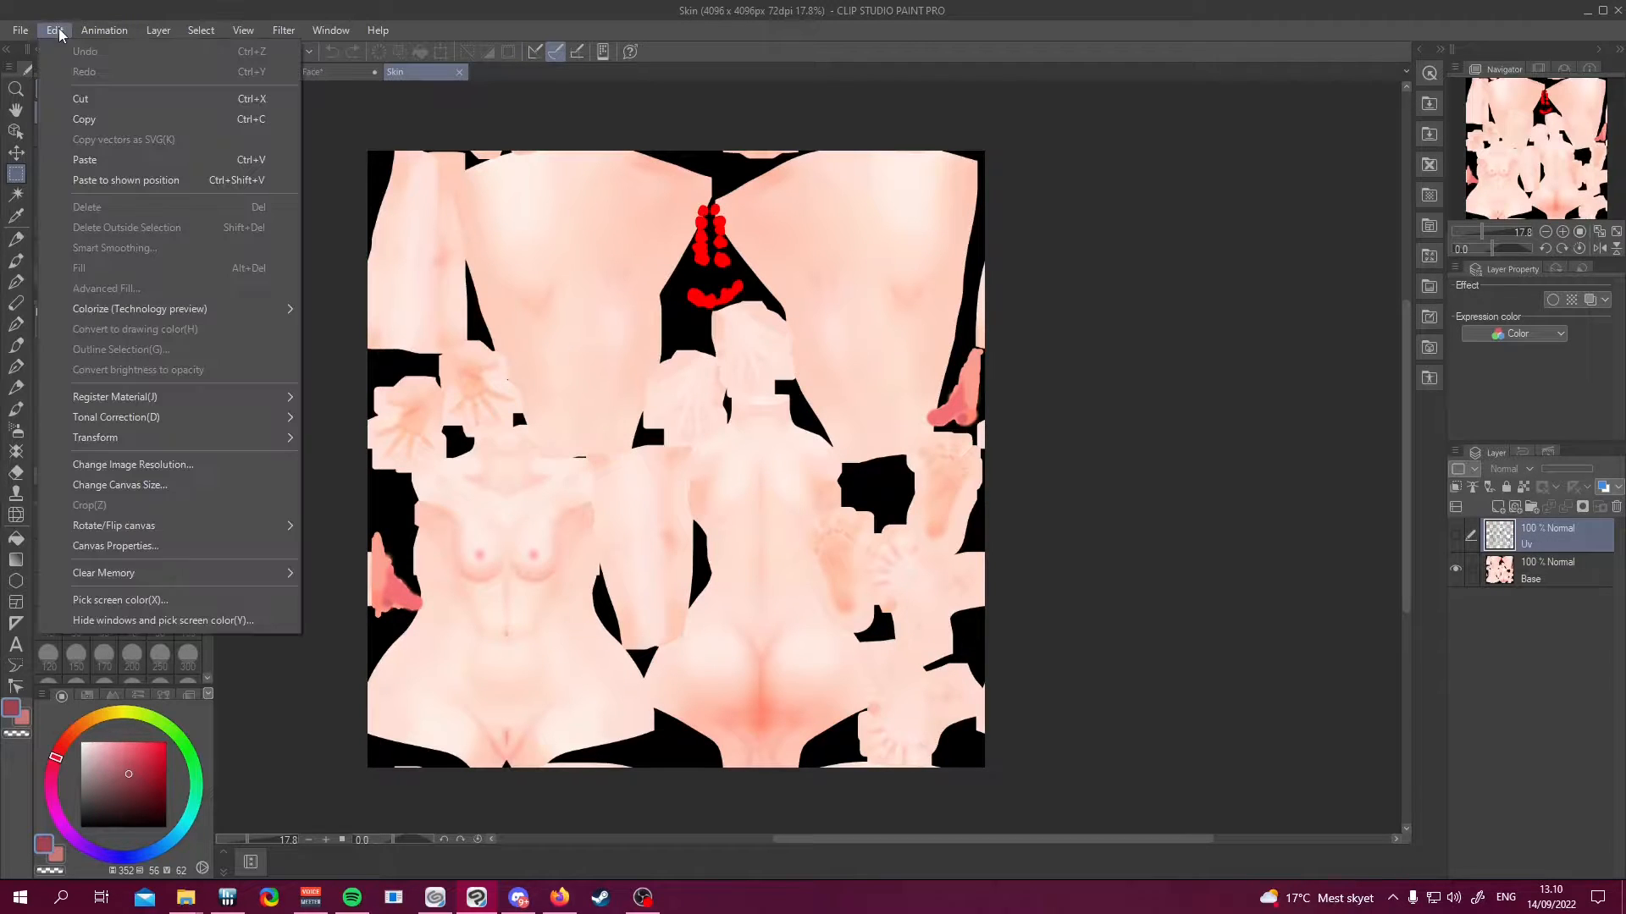
pyautogui.moveTo(140, 440)
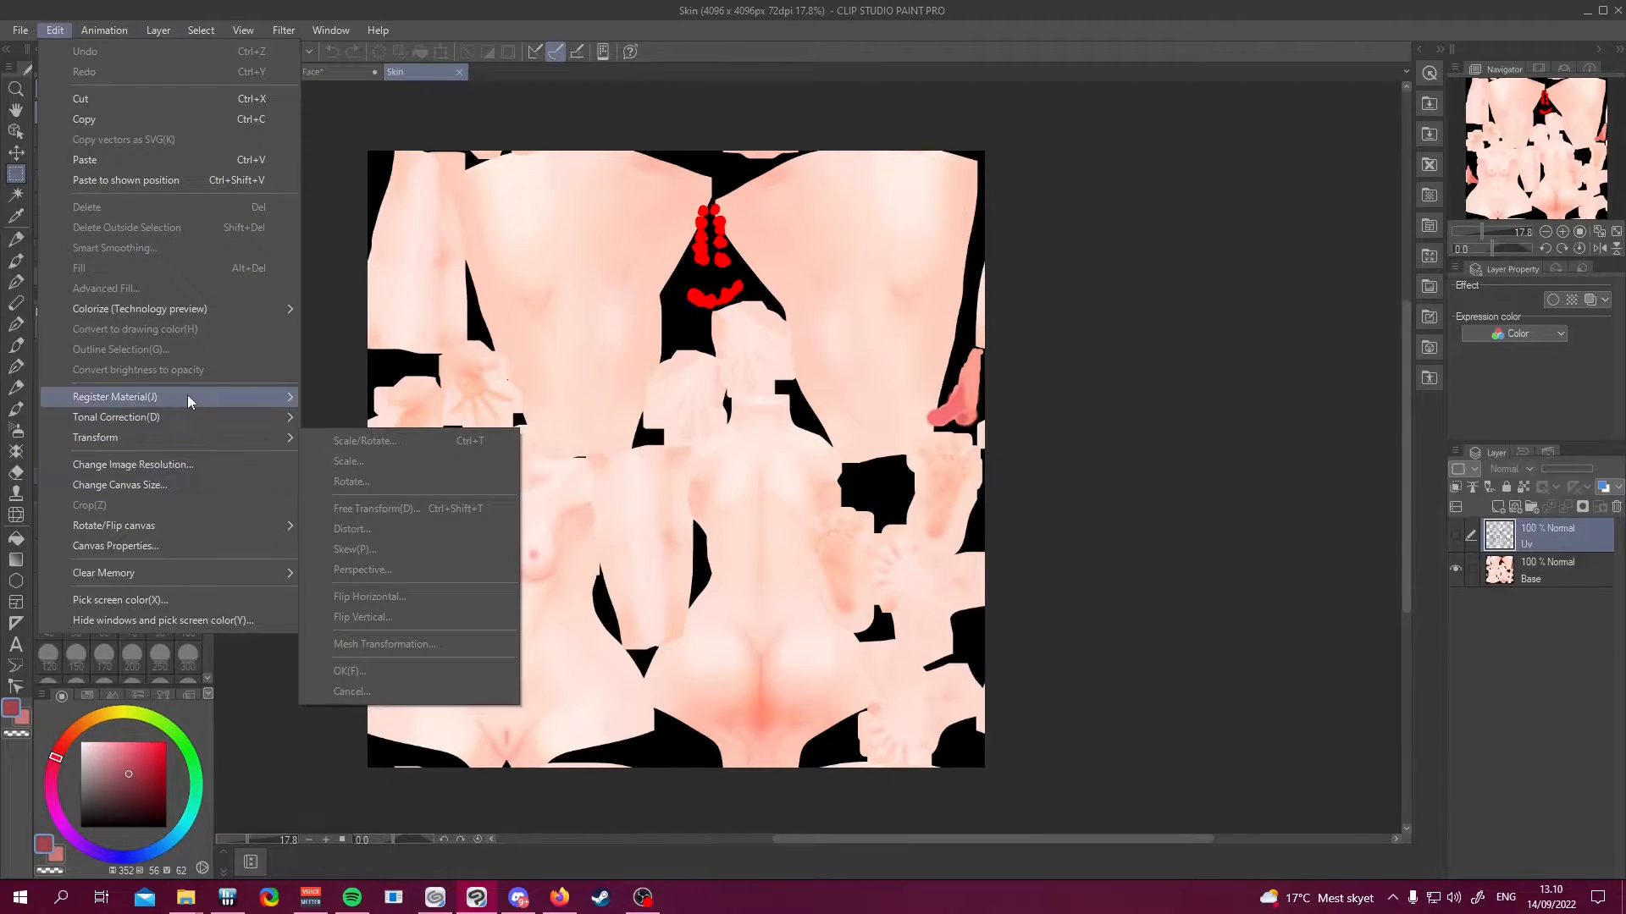
pyautogui.moveTo(185, 420)
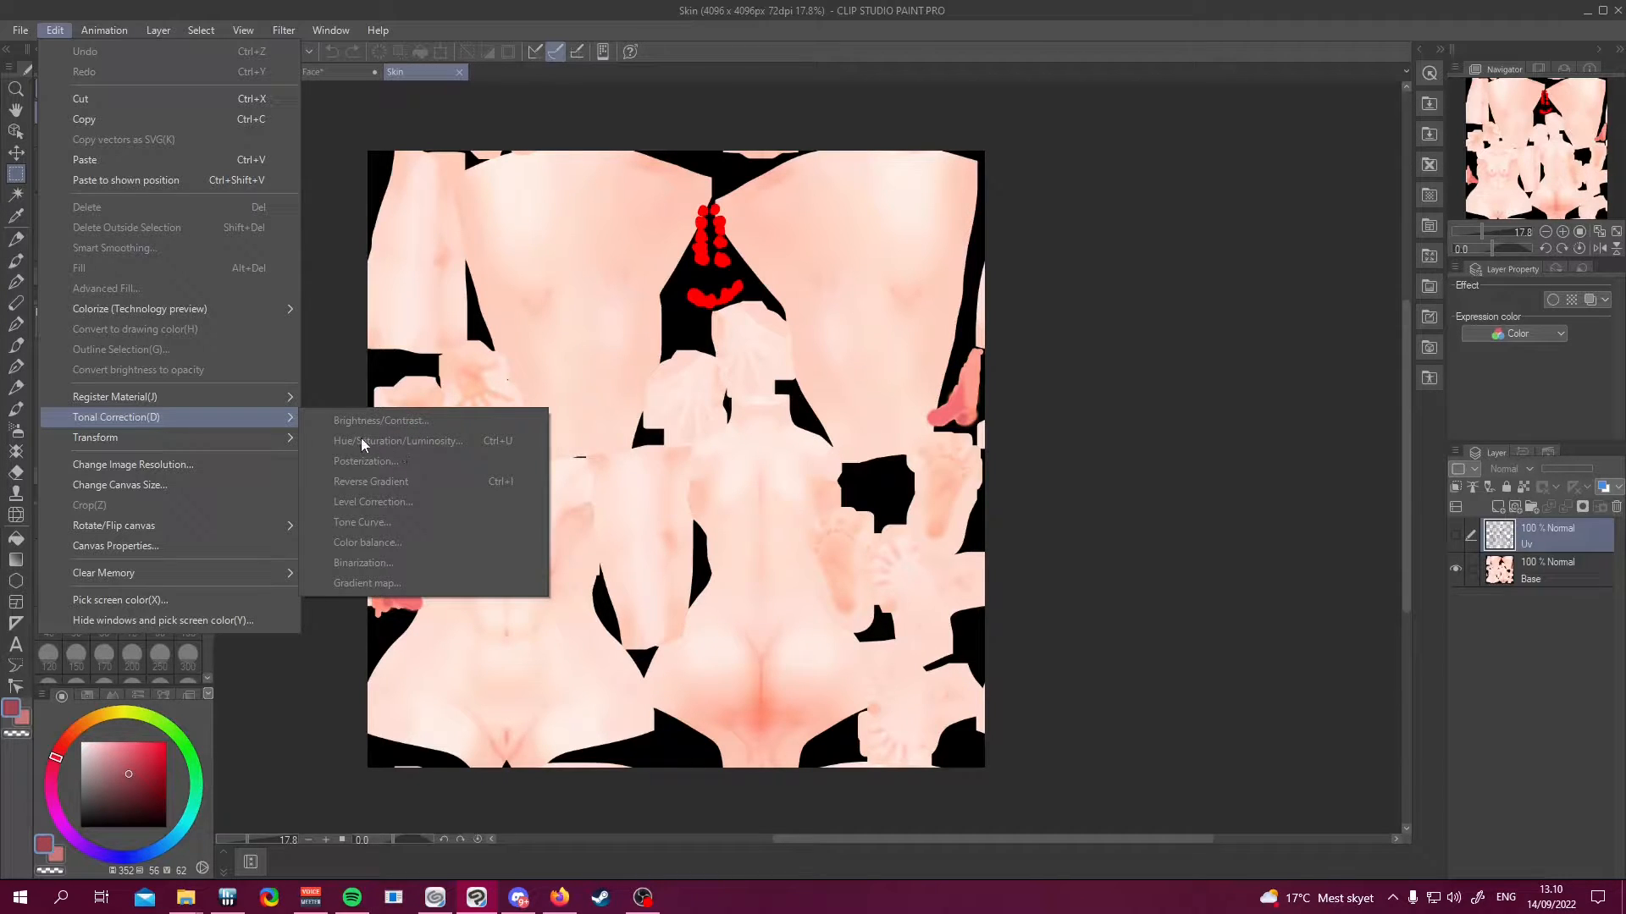
pyautogui.click(1174, 489)
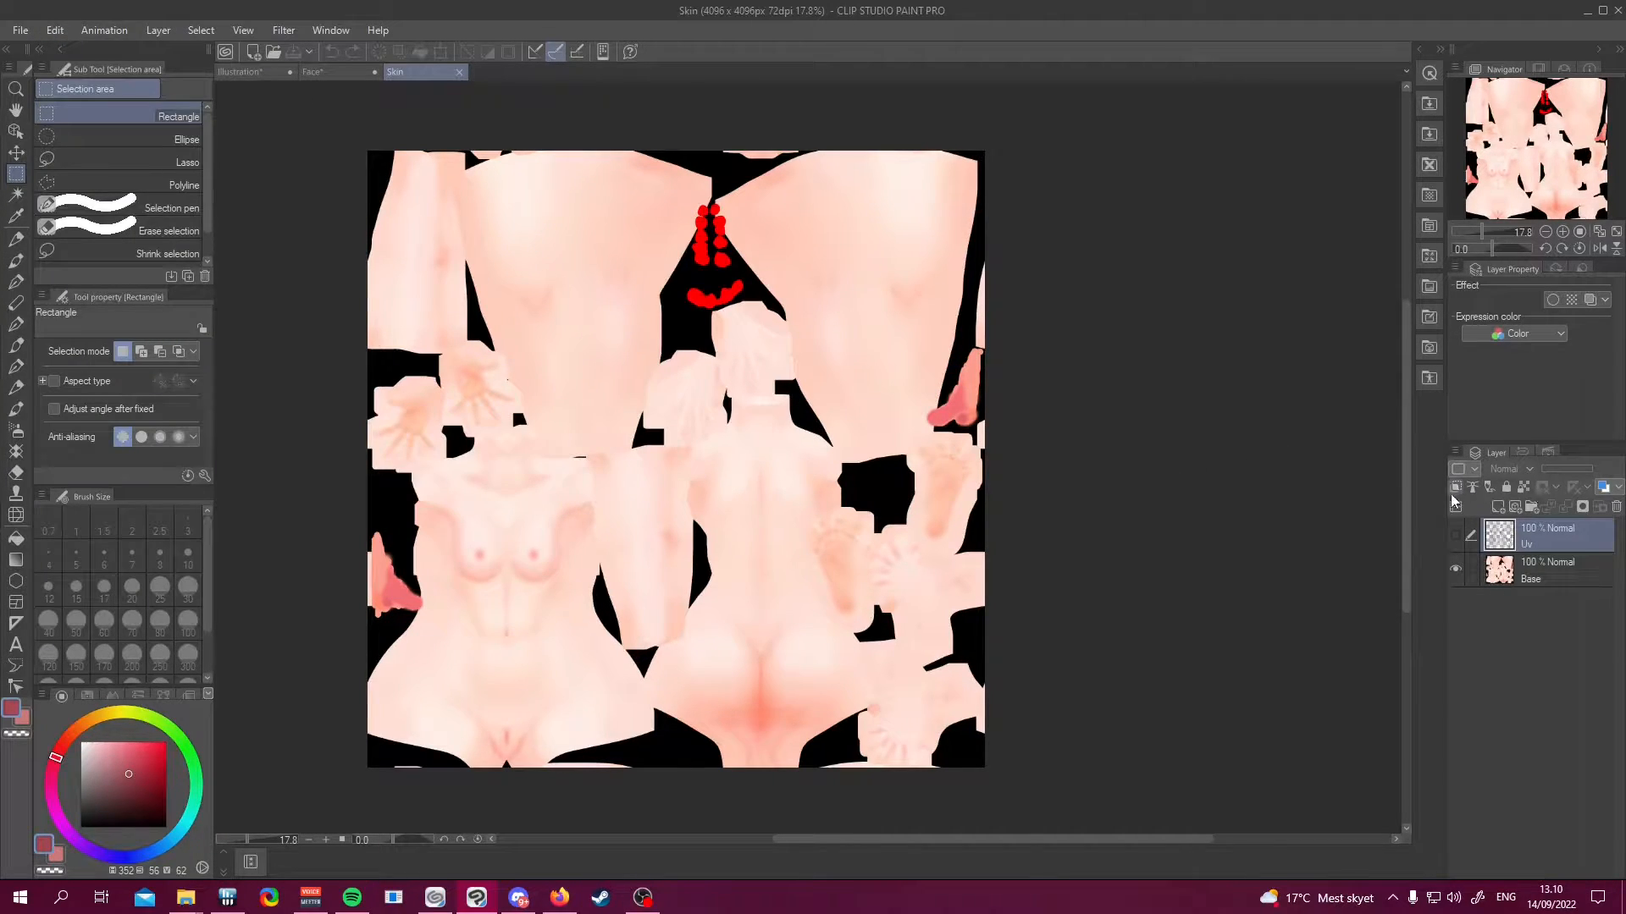
# Add a new raster layer directly above the Base layer in the Skin texture
pyautogui.click(1549, 571)
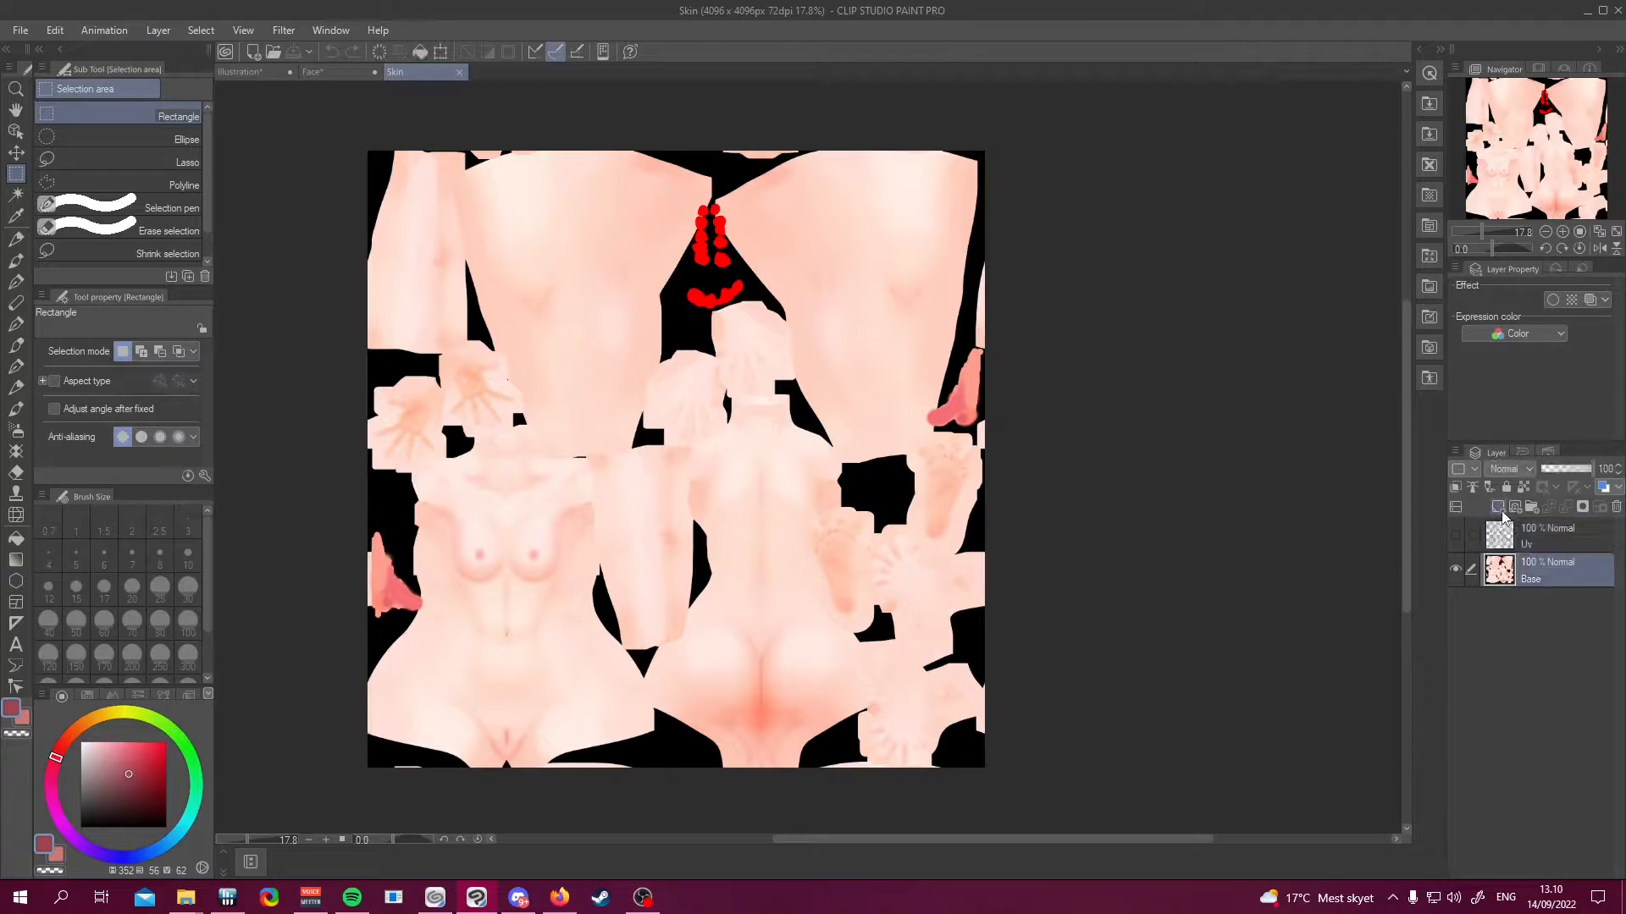
pyautogui.click(1498, 506)
pyautogui.click(1523, 470)
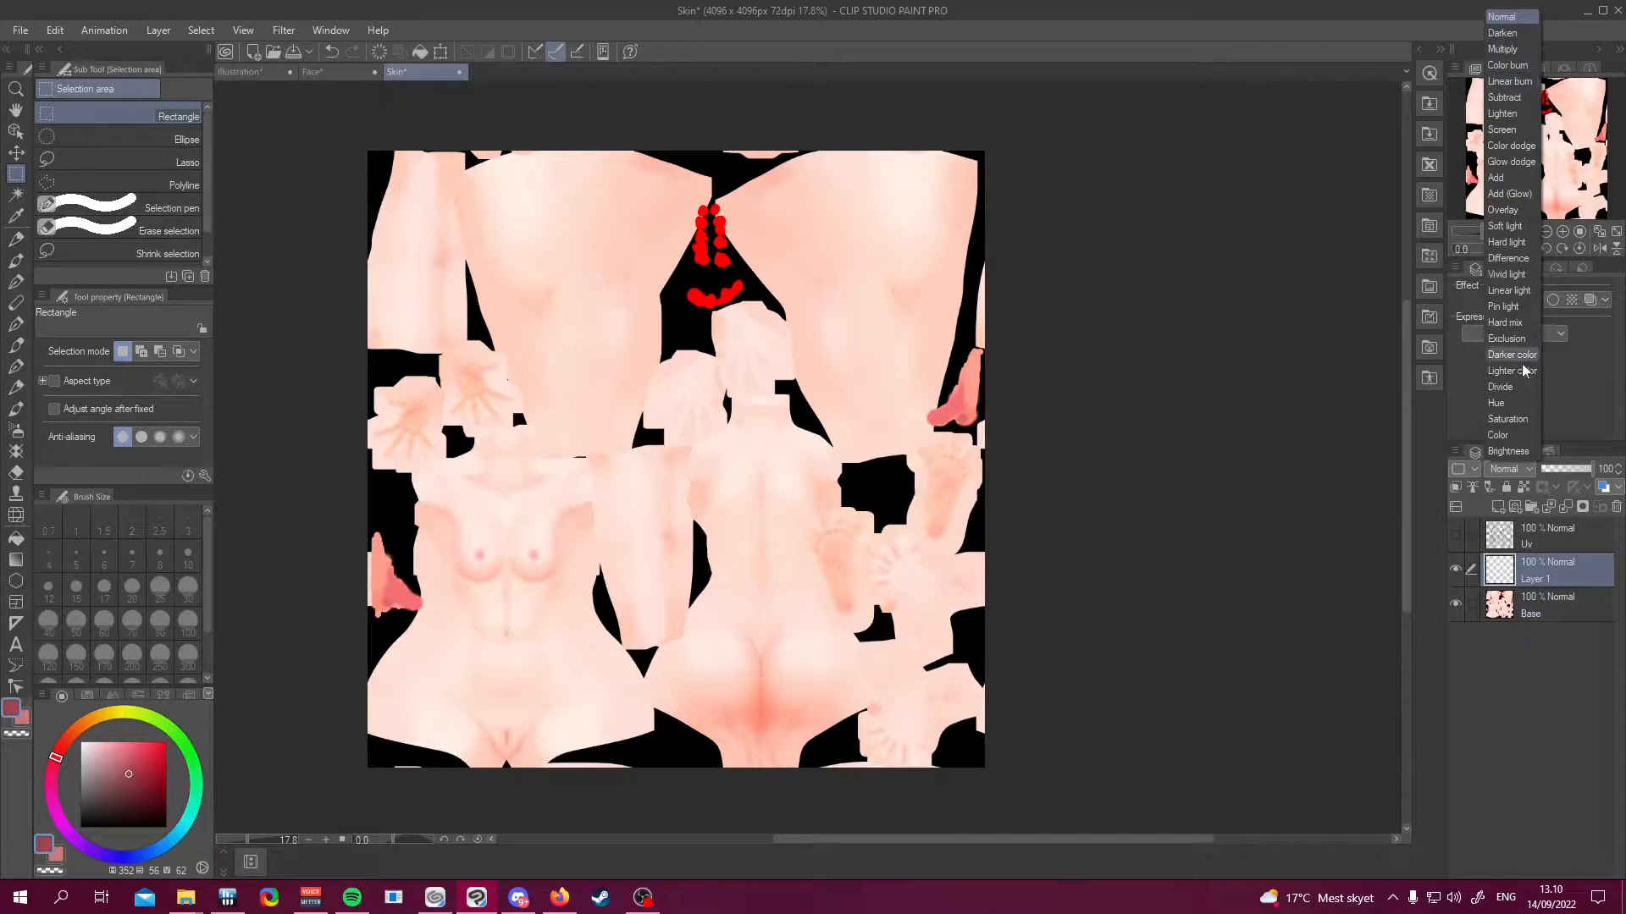
pyautogui.click(1575, 715)
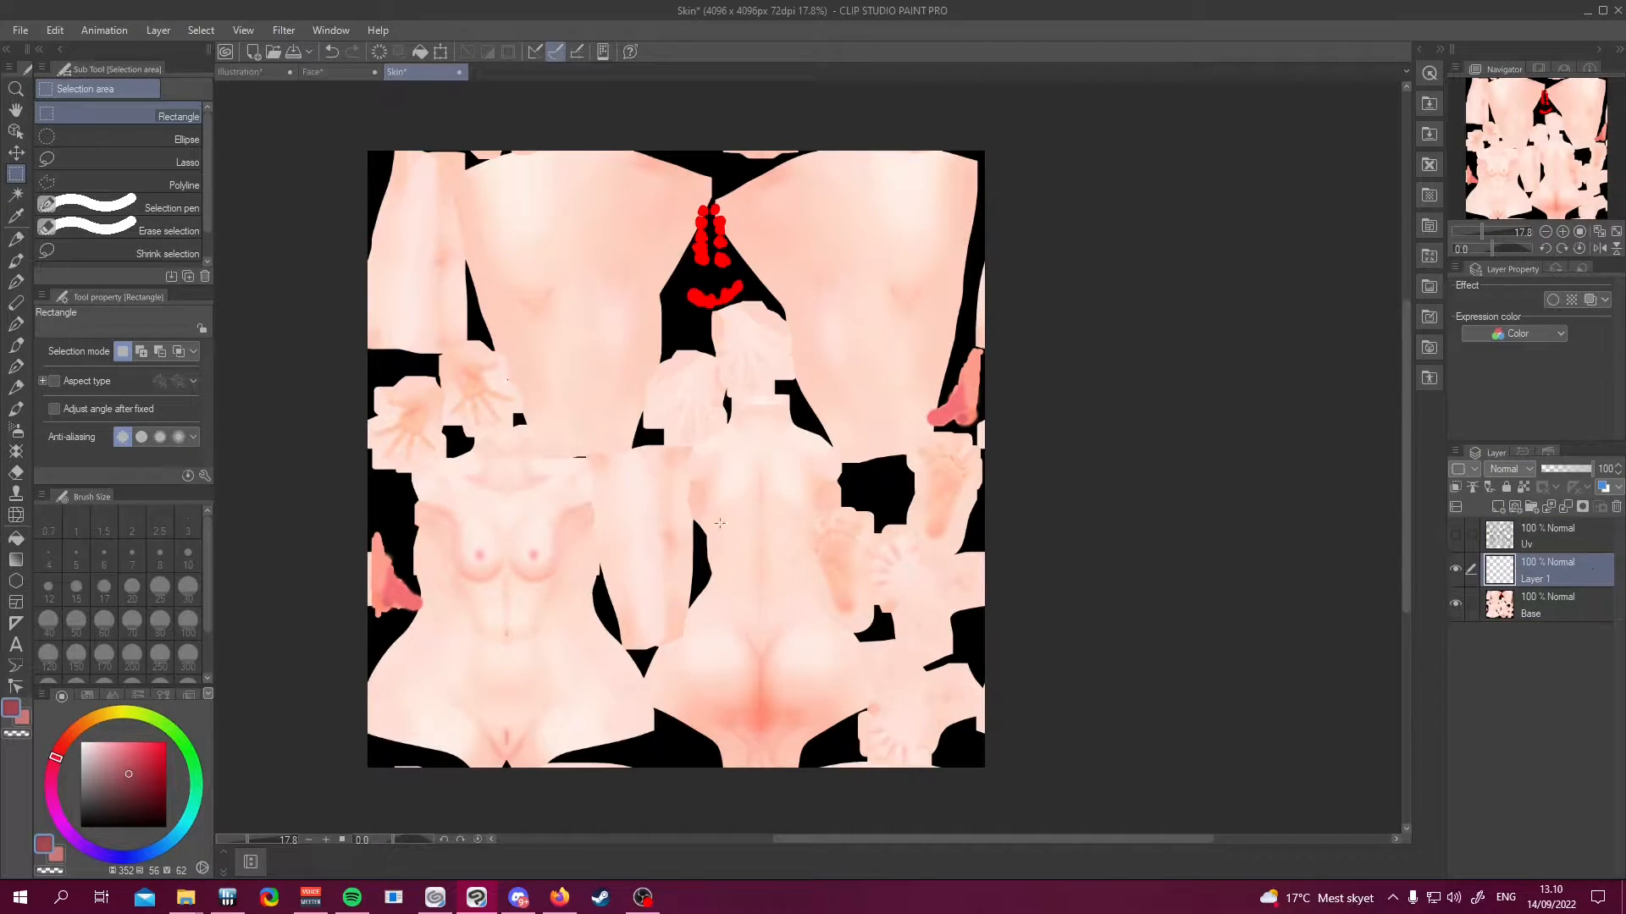
# Paste the copied face skin patch into the Skin texture and move it onto the upper part of the right-hand thigh
pyautogui.hotkey('ctrl', 'v')
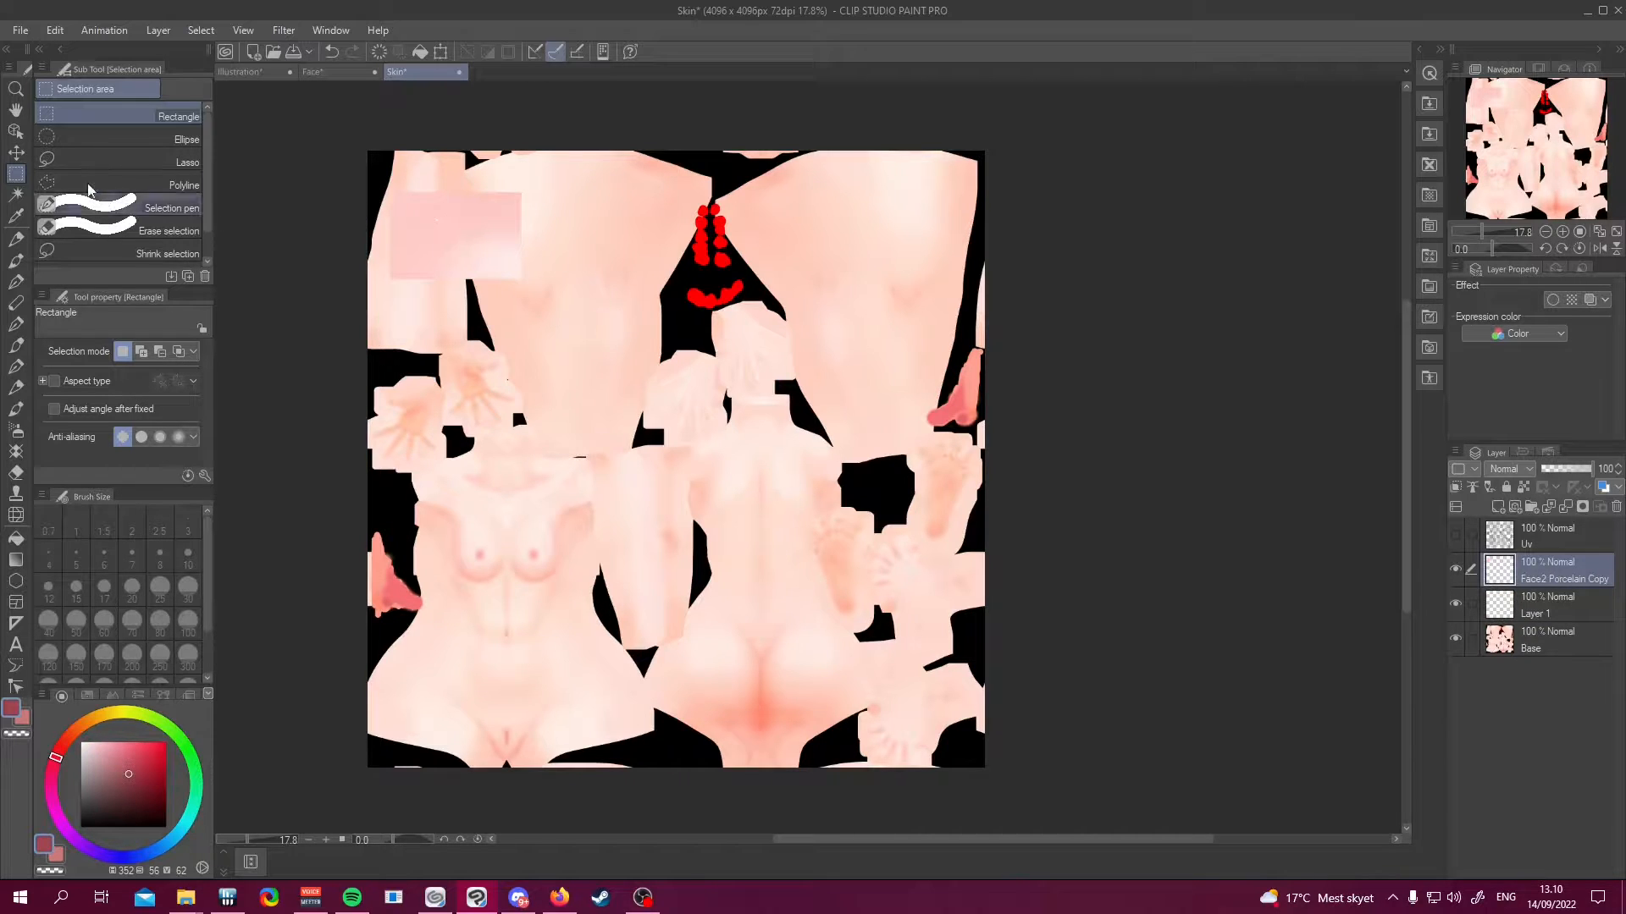
pyautogui.click(17, 241)
pyautogui.moveTo(451, 233)
pyautogui.mouseDown()
pyautogui.moveTo(593, 261)
pyautogui.moveTo(576, 210)
pyautogui.moveTo(471, 213)
pyautogui.moveTo(831, 231)
pyautogui.moveTo(799, 221)
pyautogui.mouseUp()
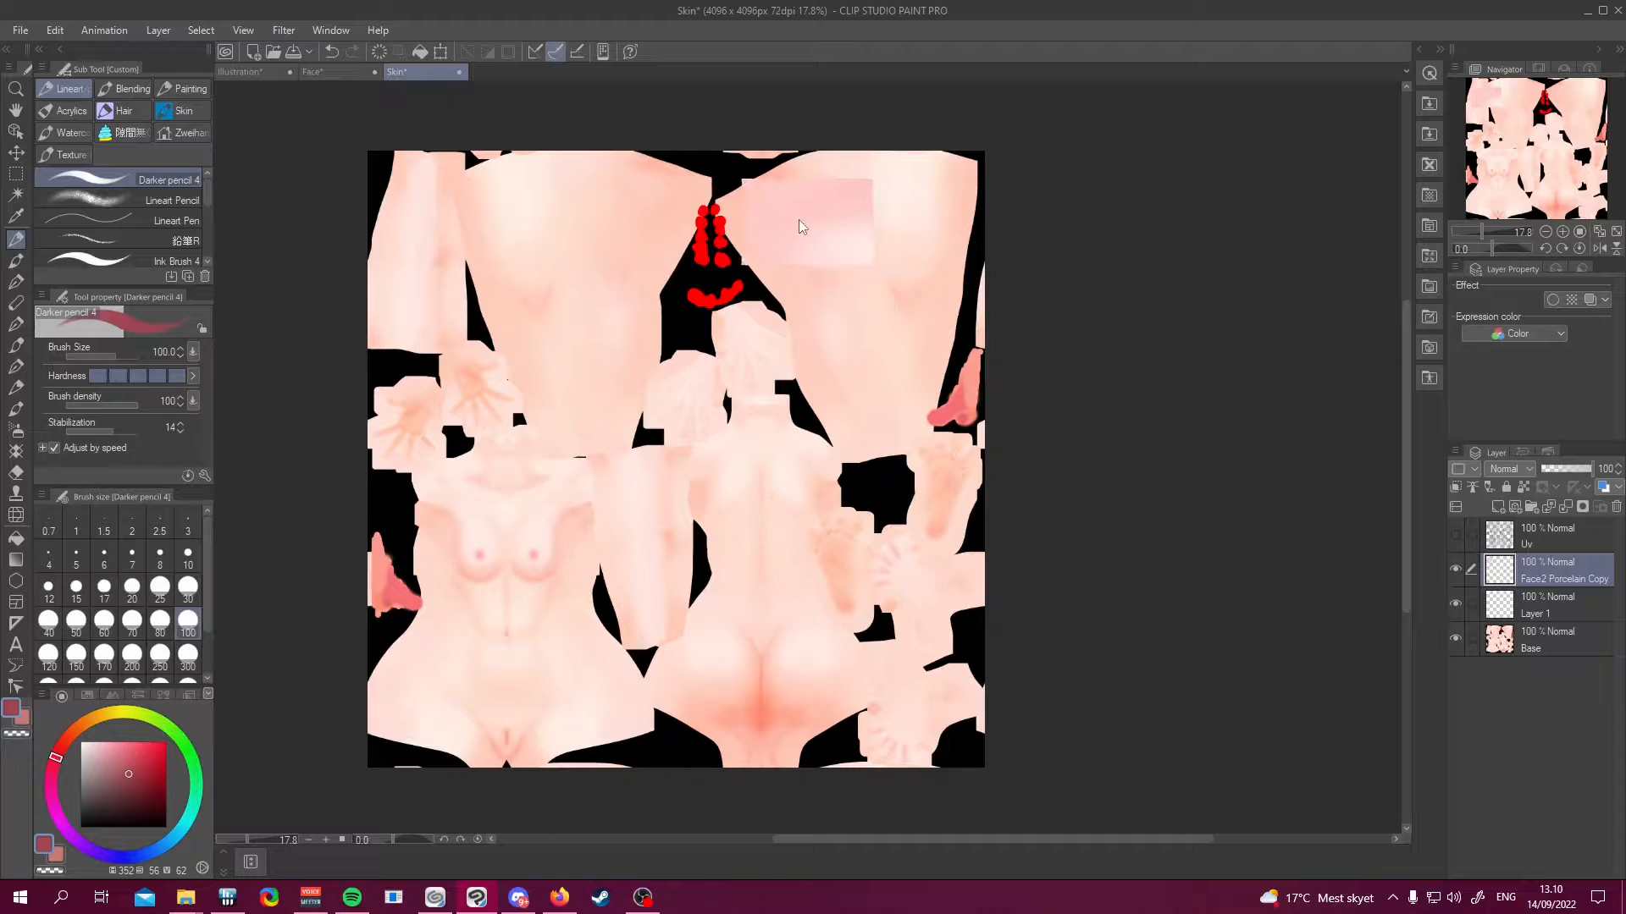
# Clear the selection in the Face texture and return to the Skin texture
pyautogui.click(312, 71)
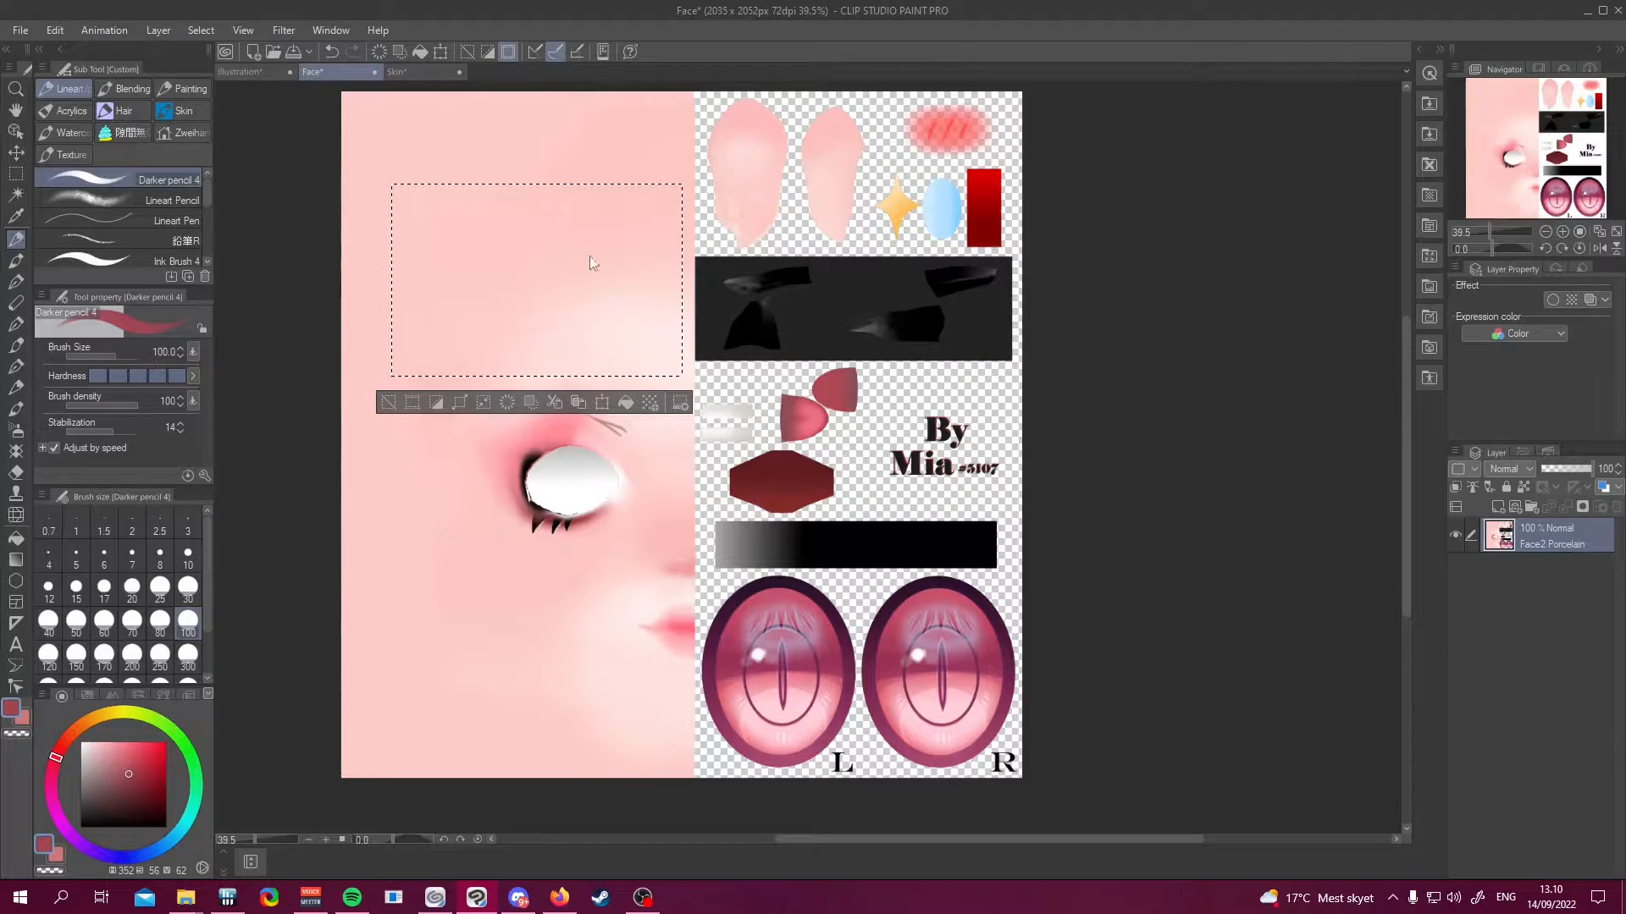
pyautogui.hotkey('ctrl', 'd')
pyautogui.click(423, 71)
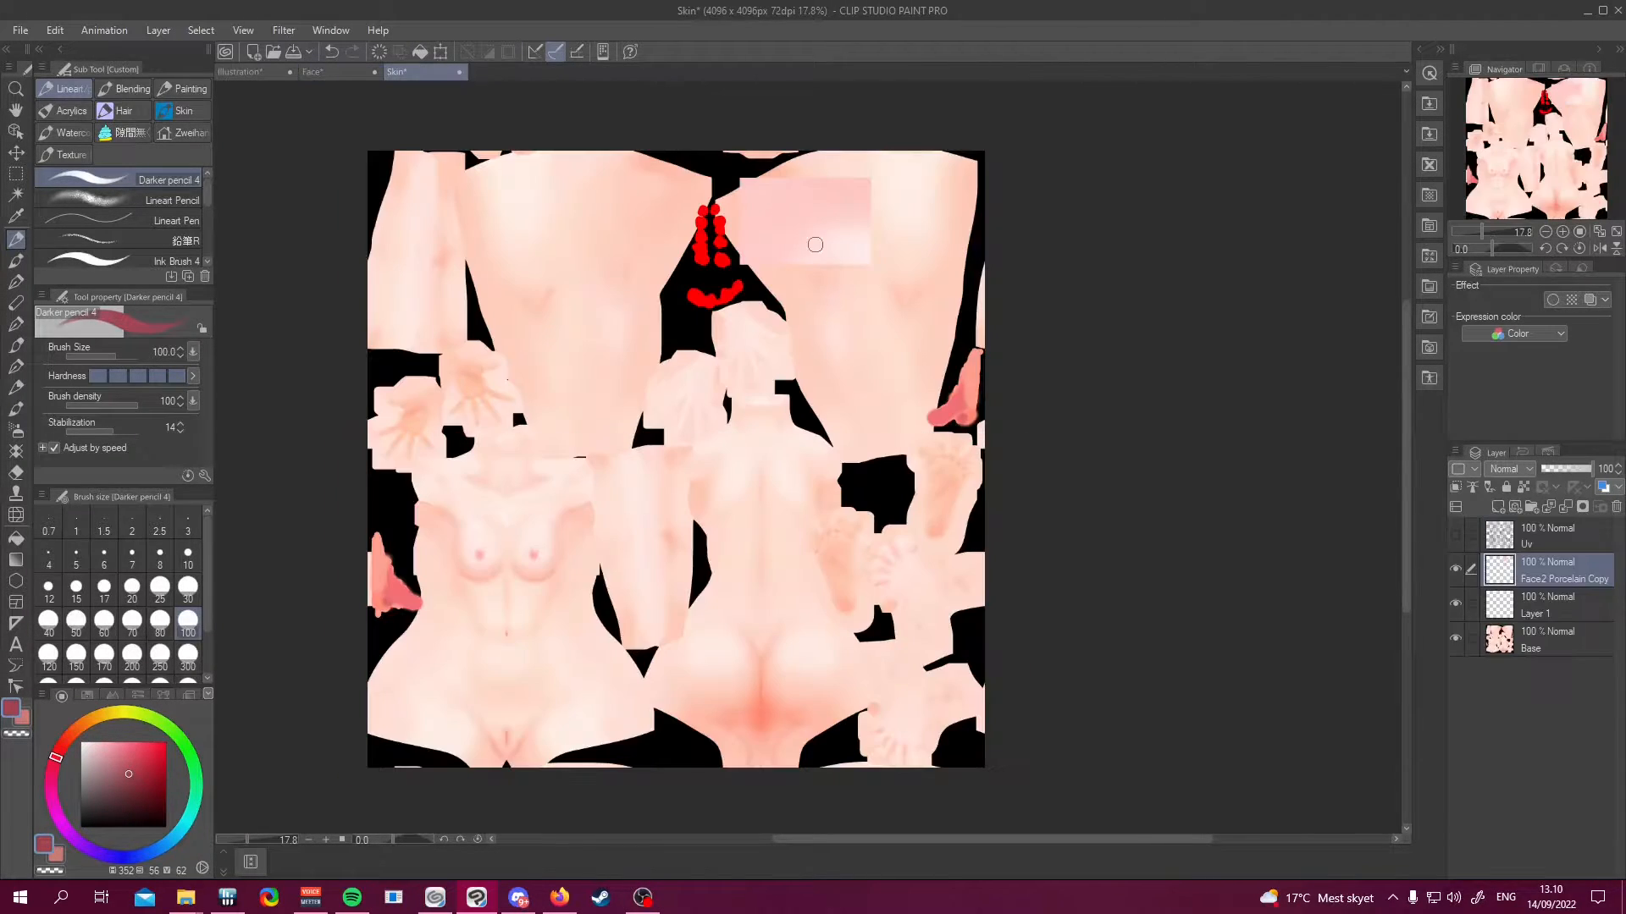
# Sample pinks from the pasted patch and dab them on Layer 1 over the inner part of the left-hand thigh
pyautogui.keyDown('alt'); pyautogui.click(781, 204); pyautogui.keyUp('alt')
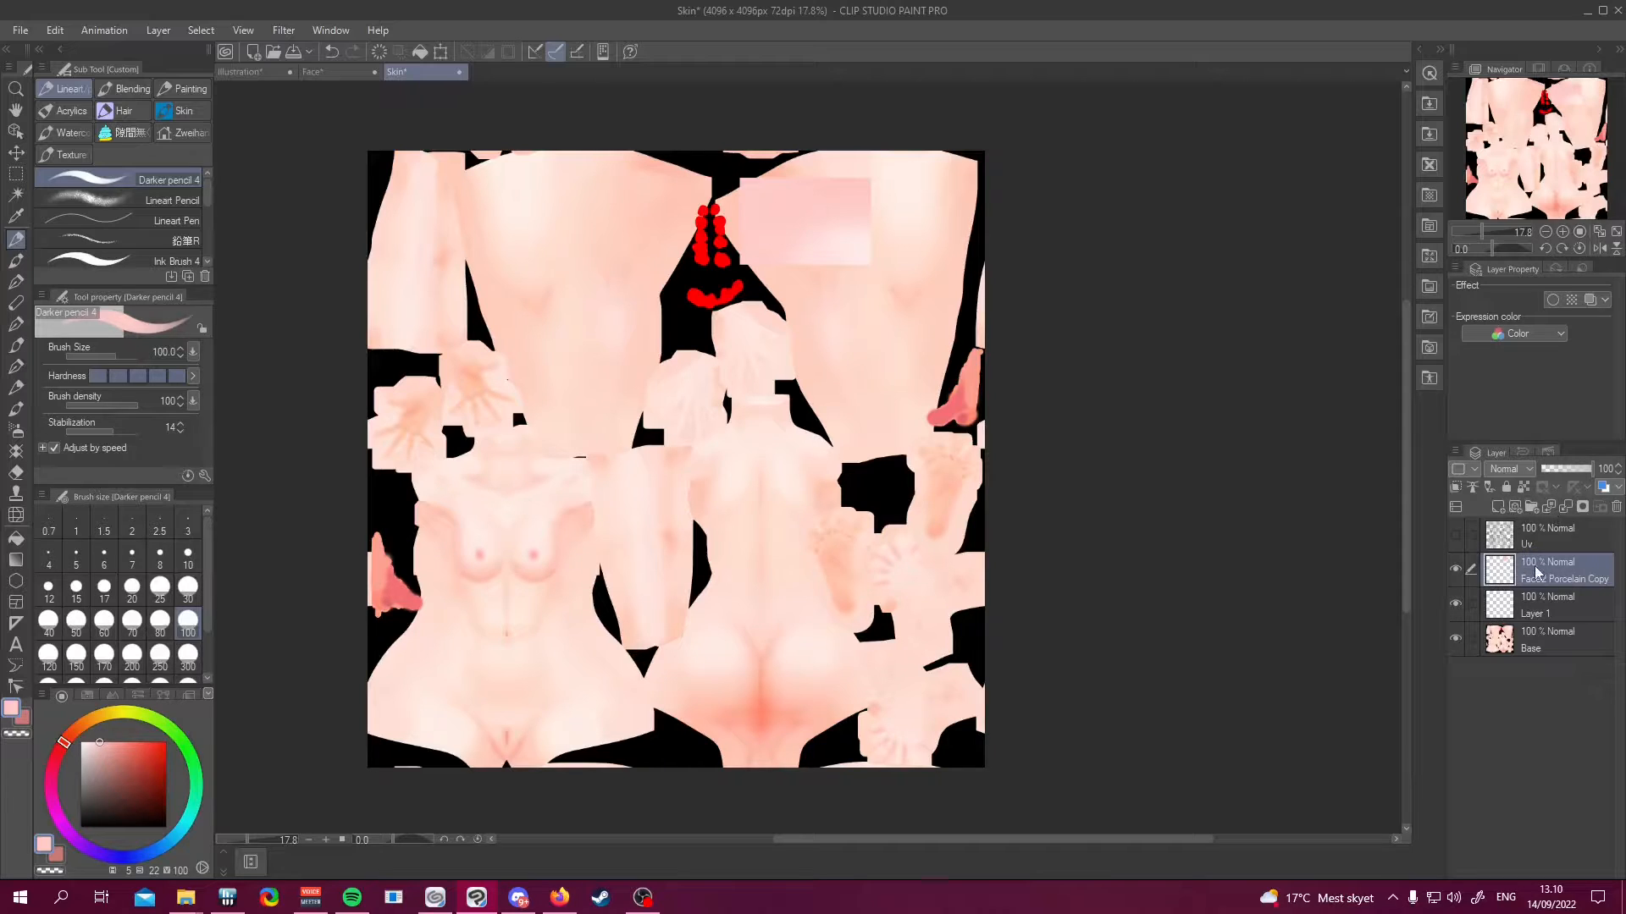
pyautogui.click(1559, 606)
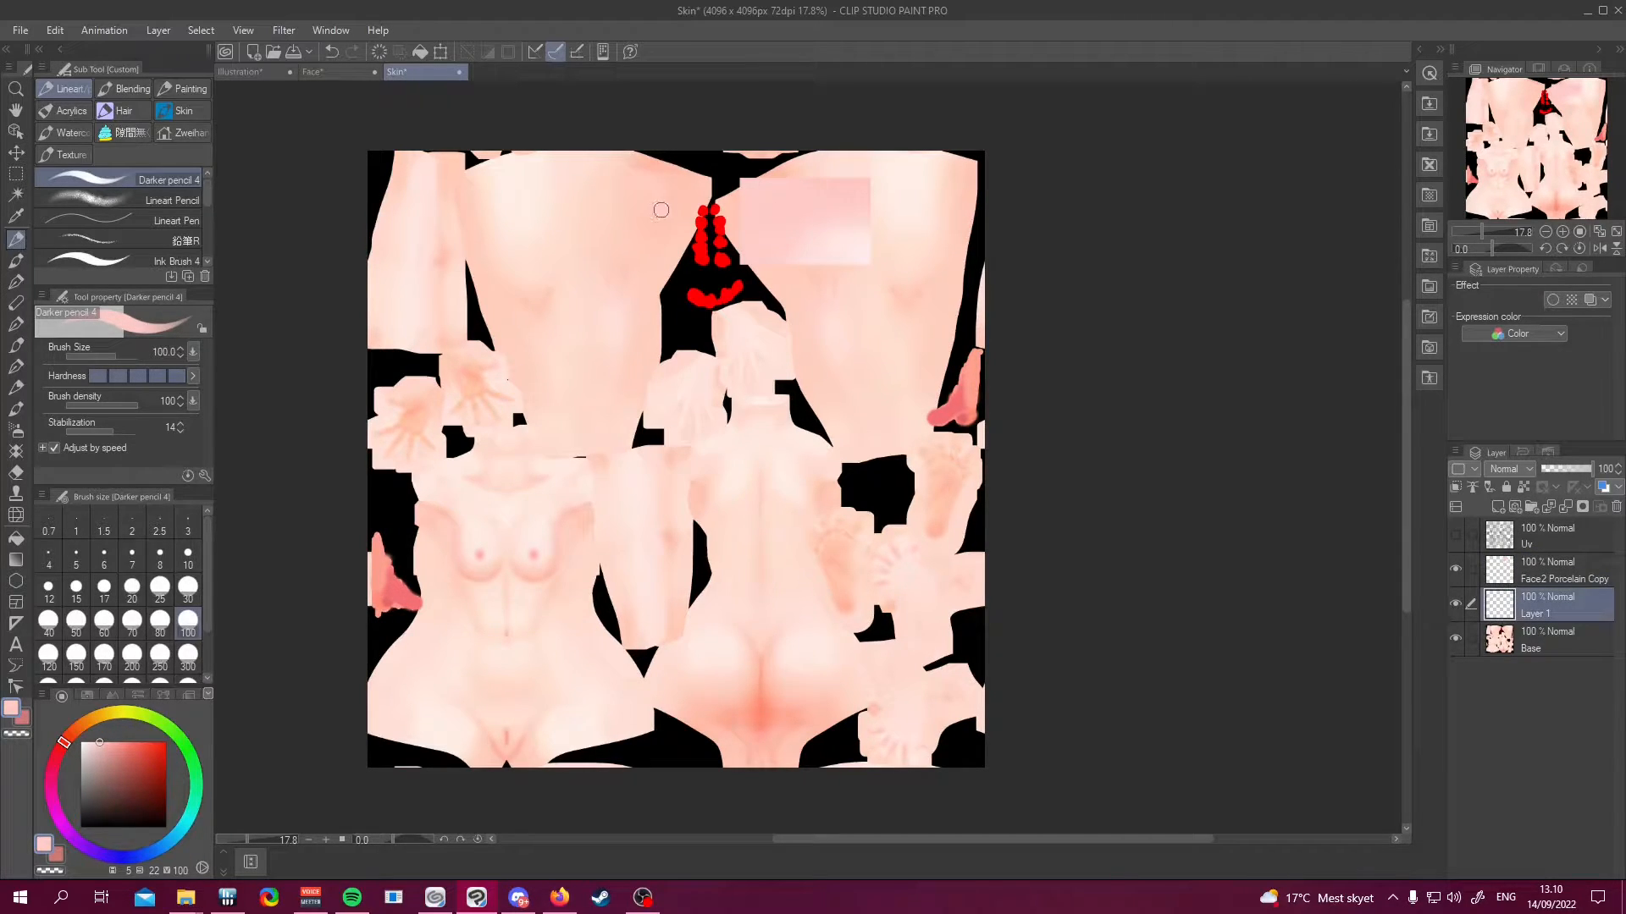
pyautogui.scroll(4, 661, 210)
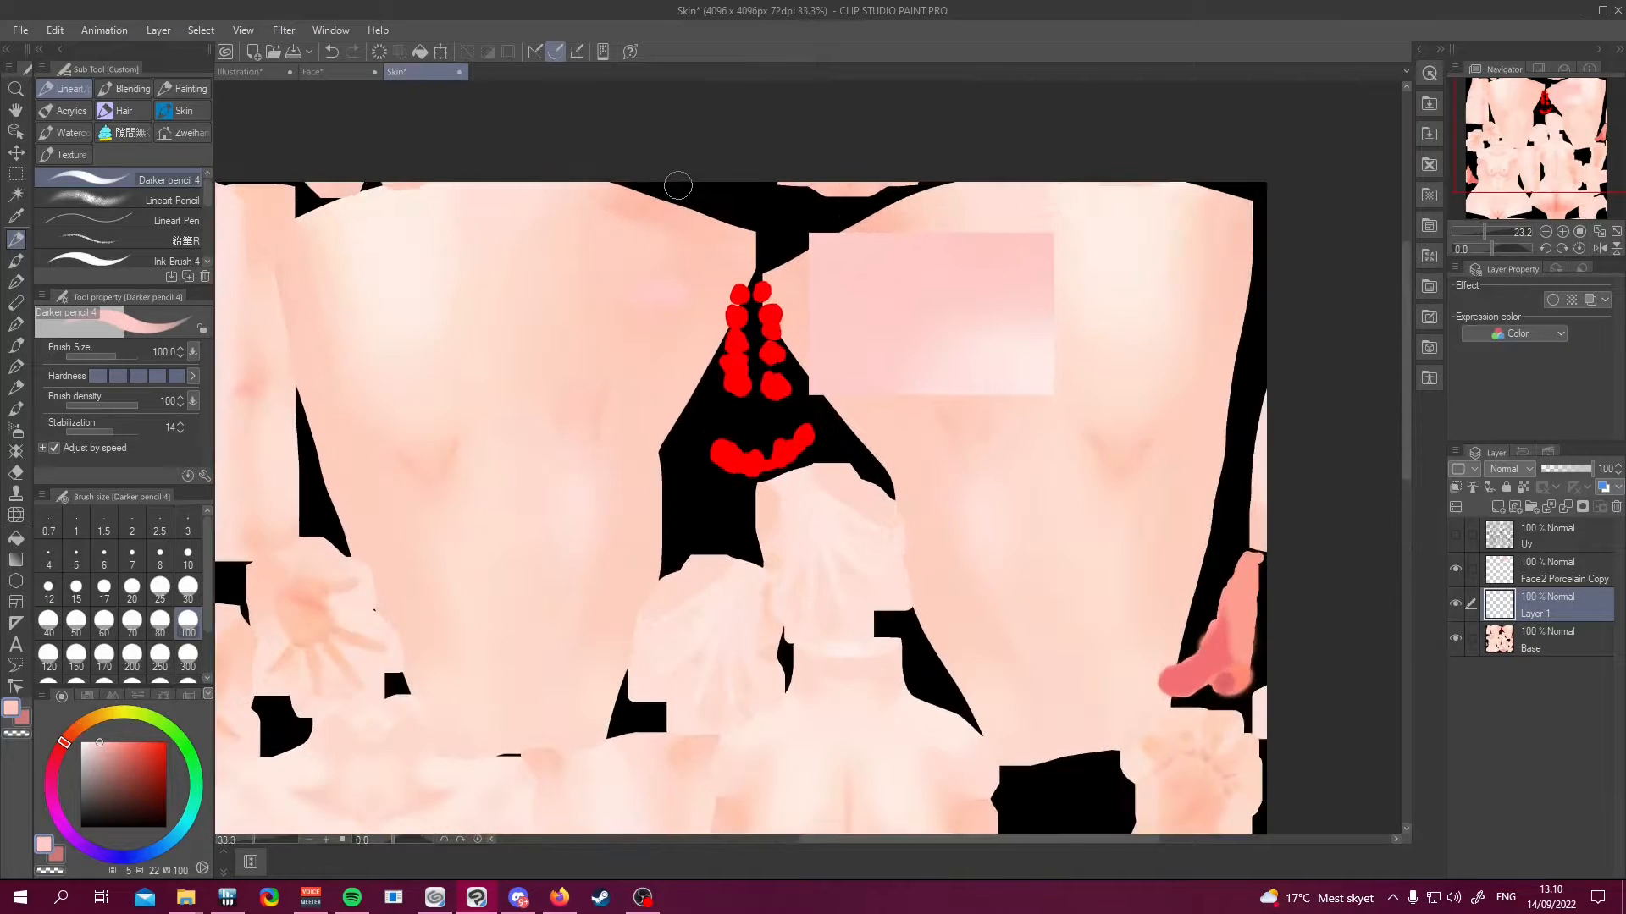
pyautogui.scroll(1, 677, 184)
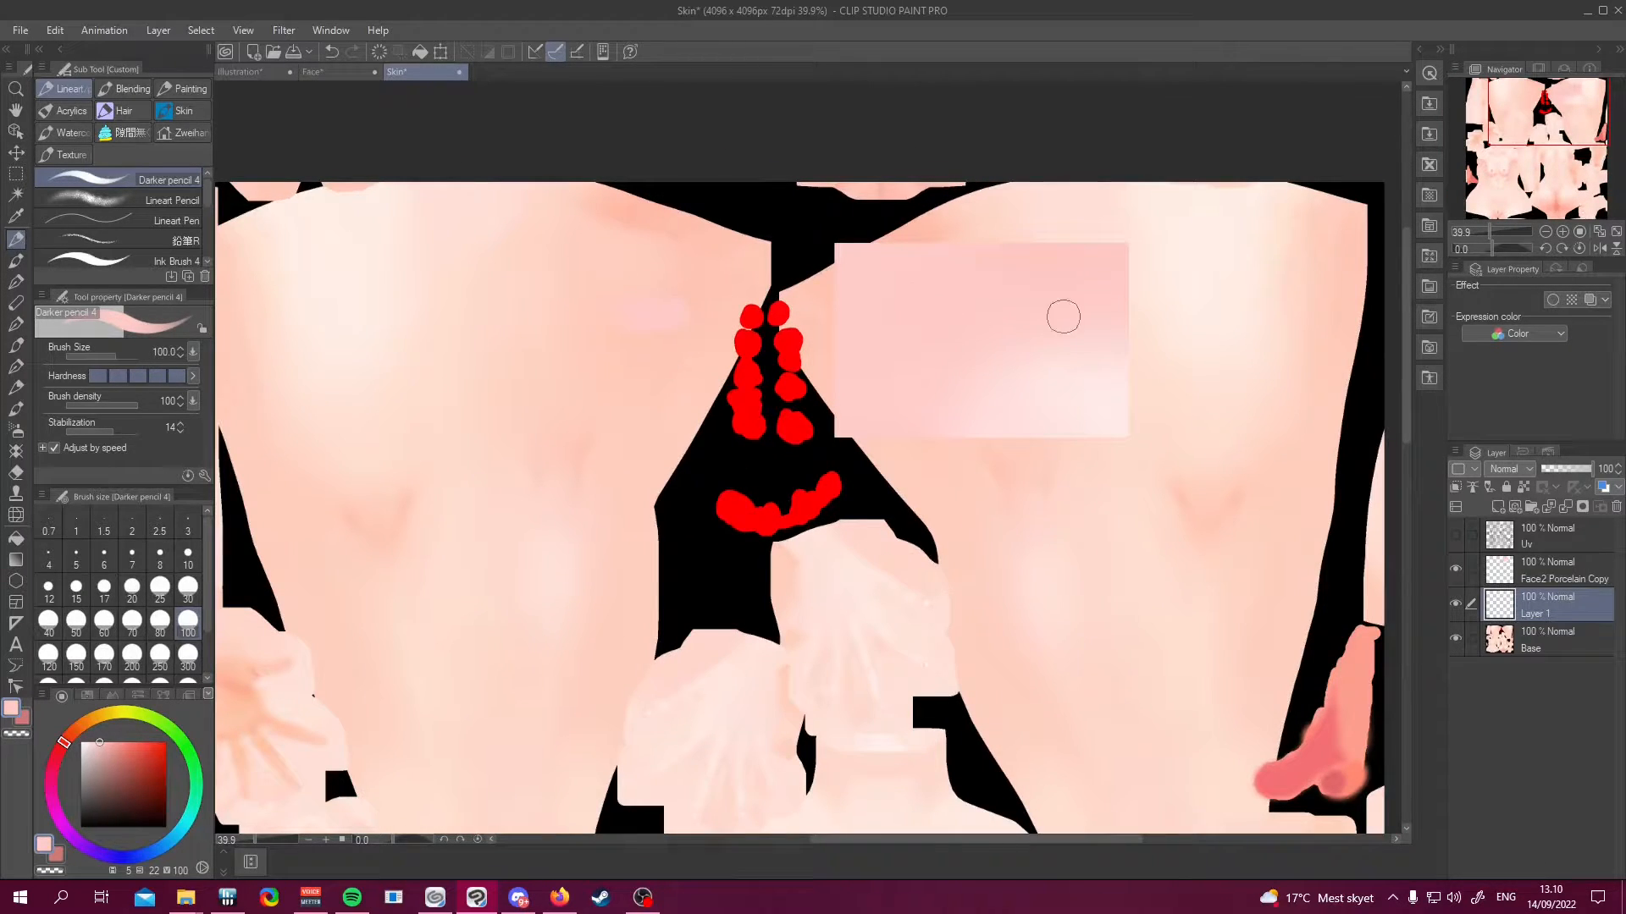
pyautogui.keyDown('alt'); pyautogui.click(1092, 266); pyautogui.keyUp('alt')
pyautogui.moveTo(742, 256); pyautogui.dragTo(729, 256)
# Sample the pale highlight of the pasted patch and dab it on the bright area of the left-hand thigh
pyautogui.keyDown('alt'); pyautogui.click(1060, 398); pyautogui.keyUp('alt')
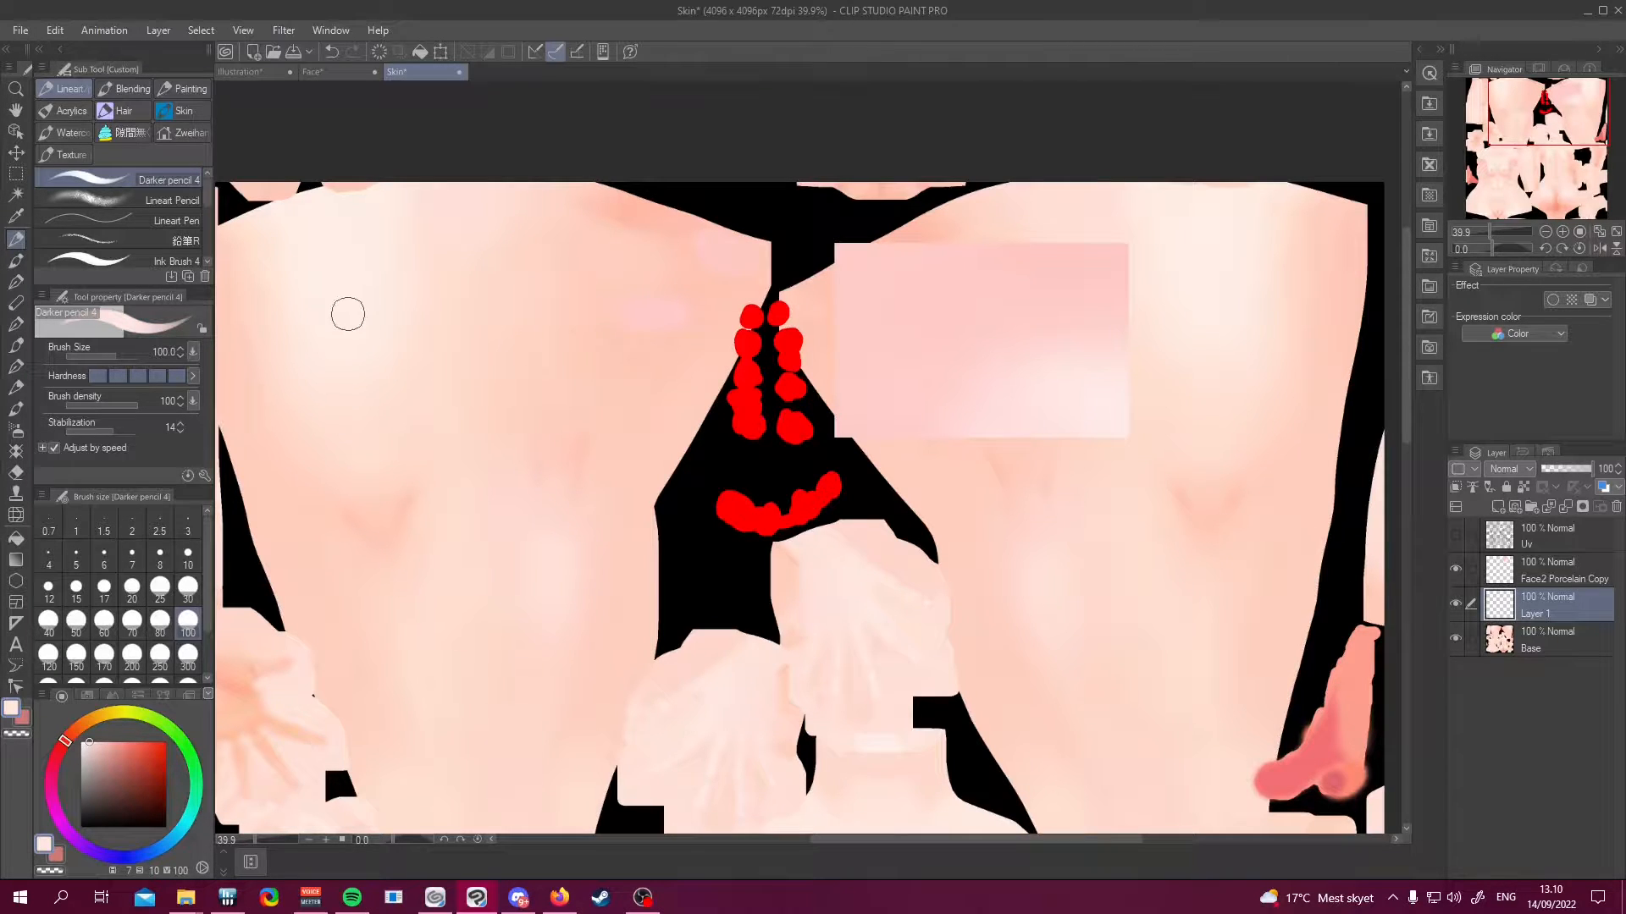
pyautogui.scroll(-4, 660, 357)
pyautogui.scroll(3, 457, 357)
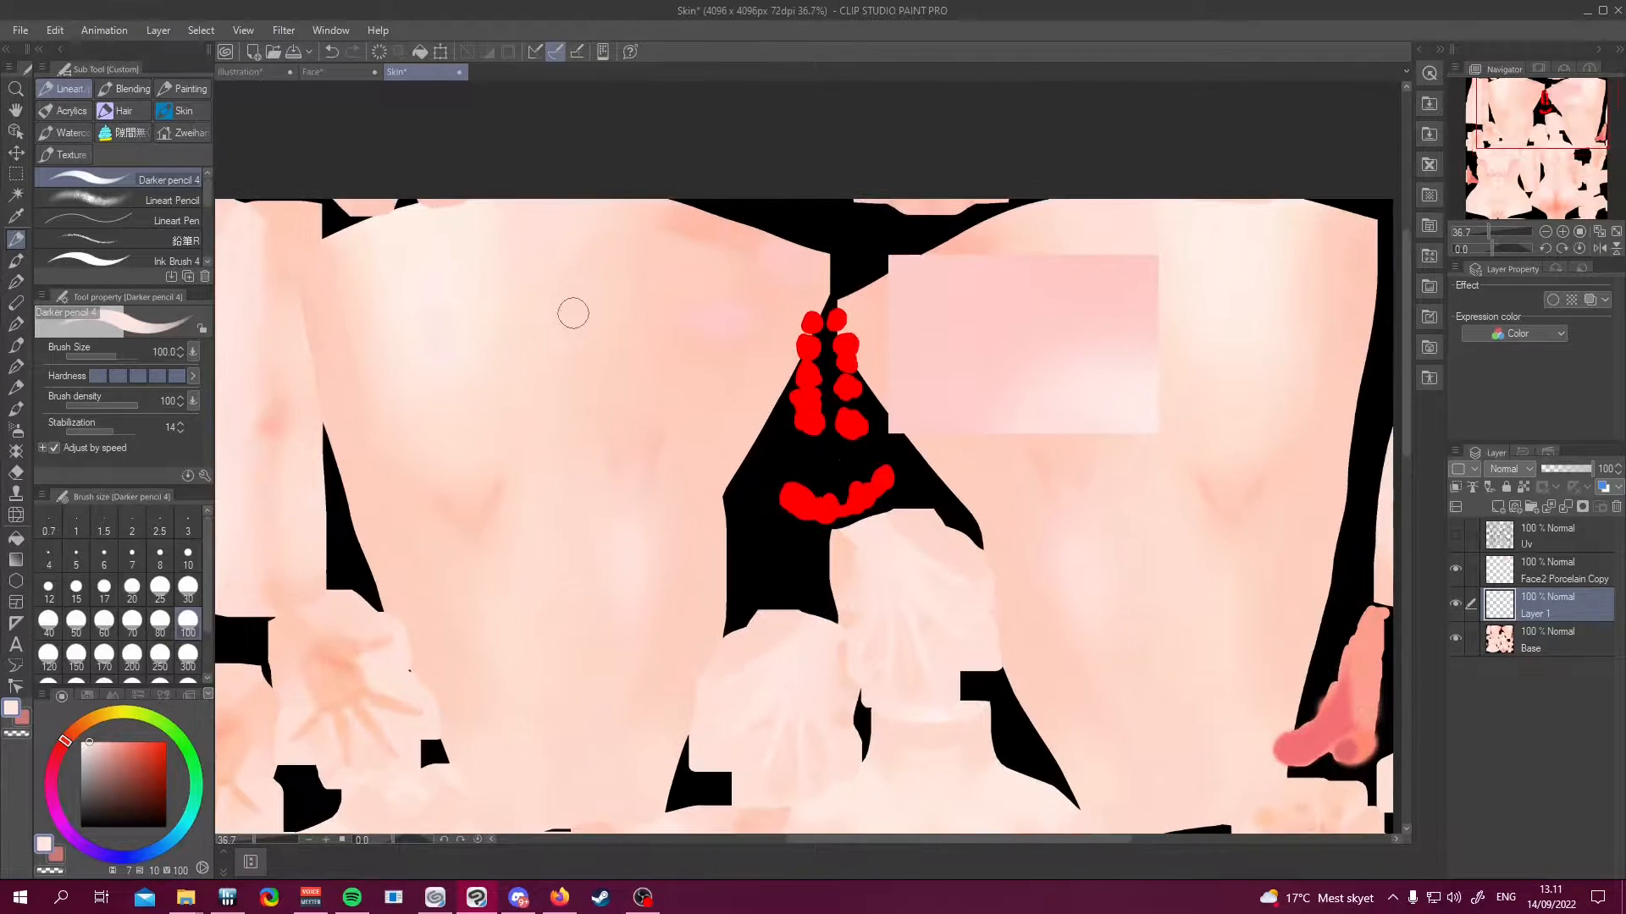
pyautogui.scroll(-2, 588, 321)
pyautogui.scroll(2, 646, 319)
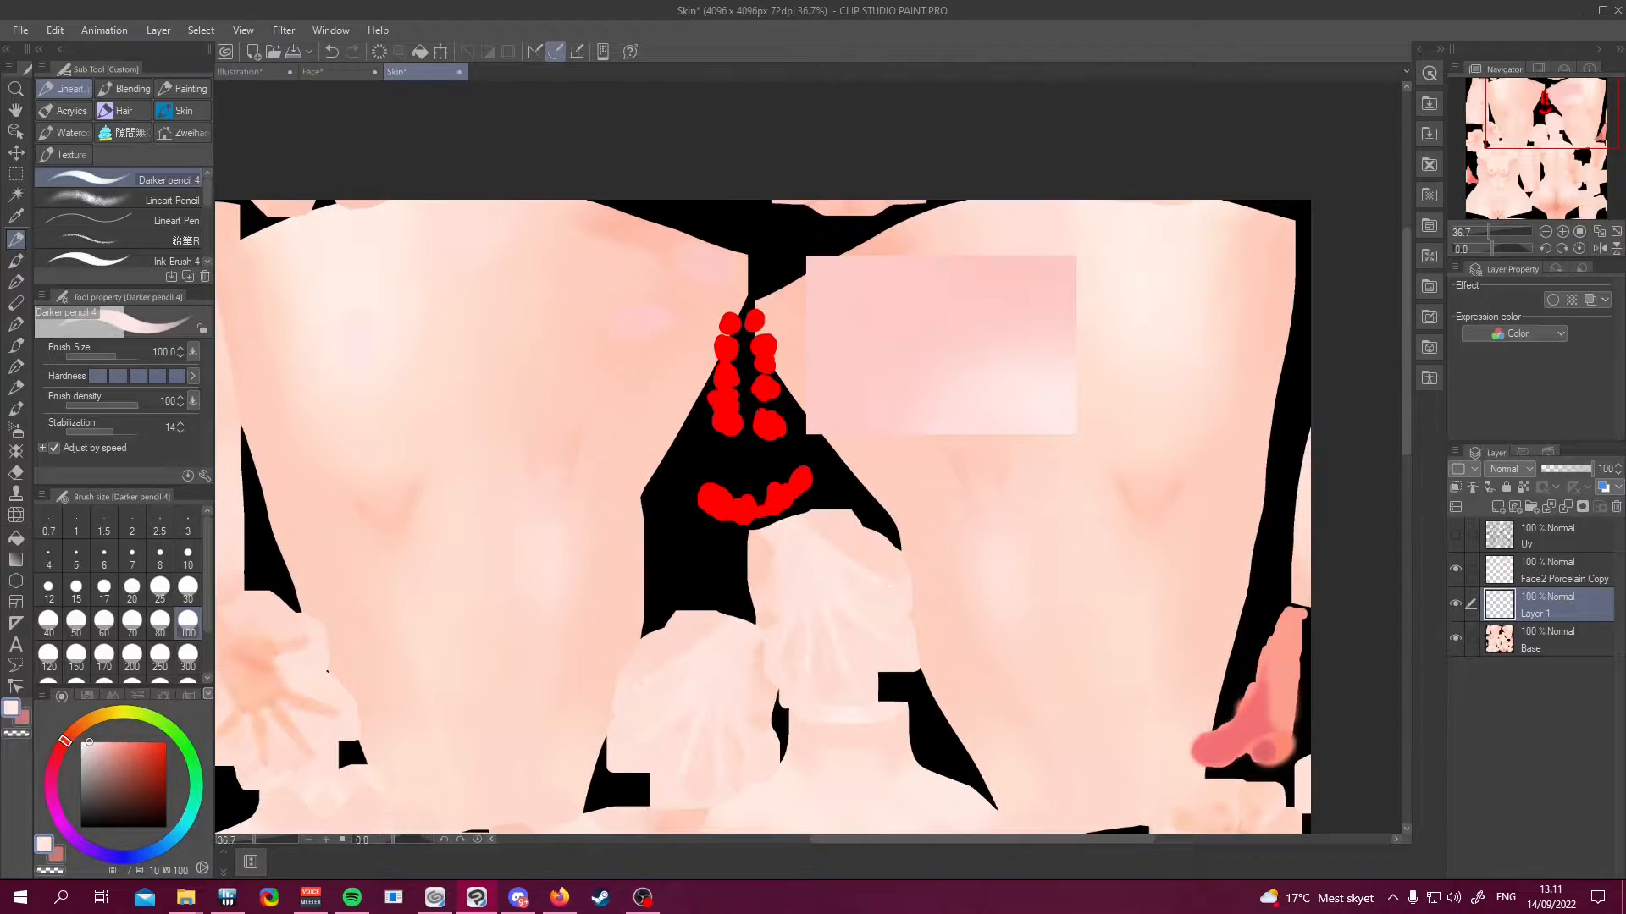
# Select the Base layer, sample a pink from the pasted patch as the main color and set the sub color to a skin peach
pyautogui.click(1555, 649)
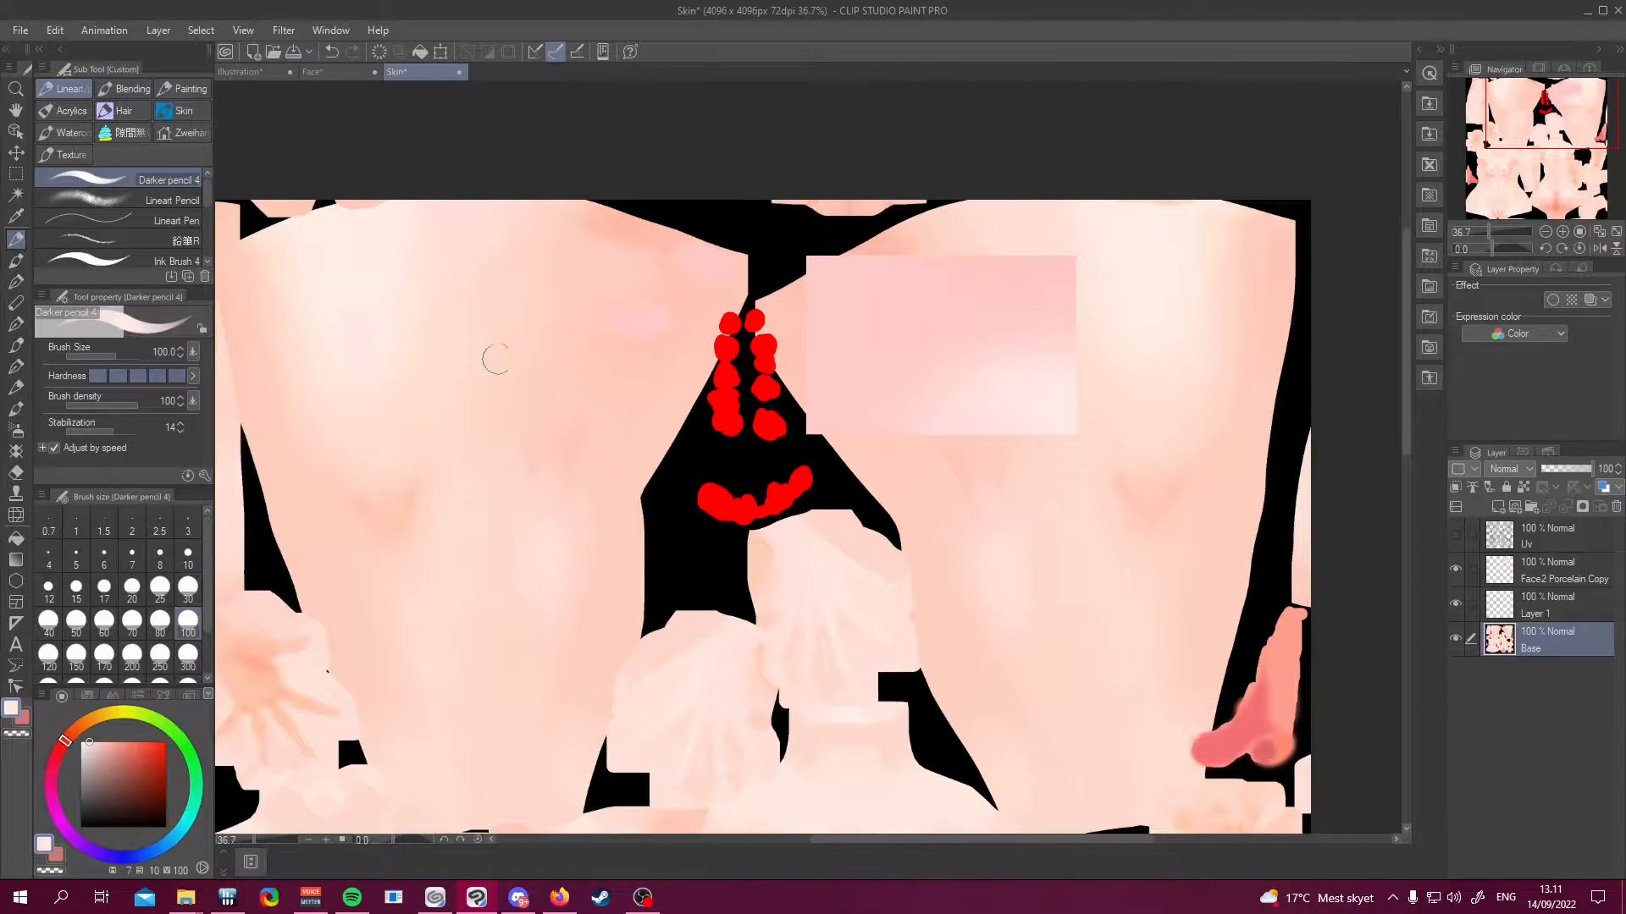
pyautogui.keyDown('alt'); pyautogui.click(974, 374); pyautogui.keyUp('alt')
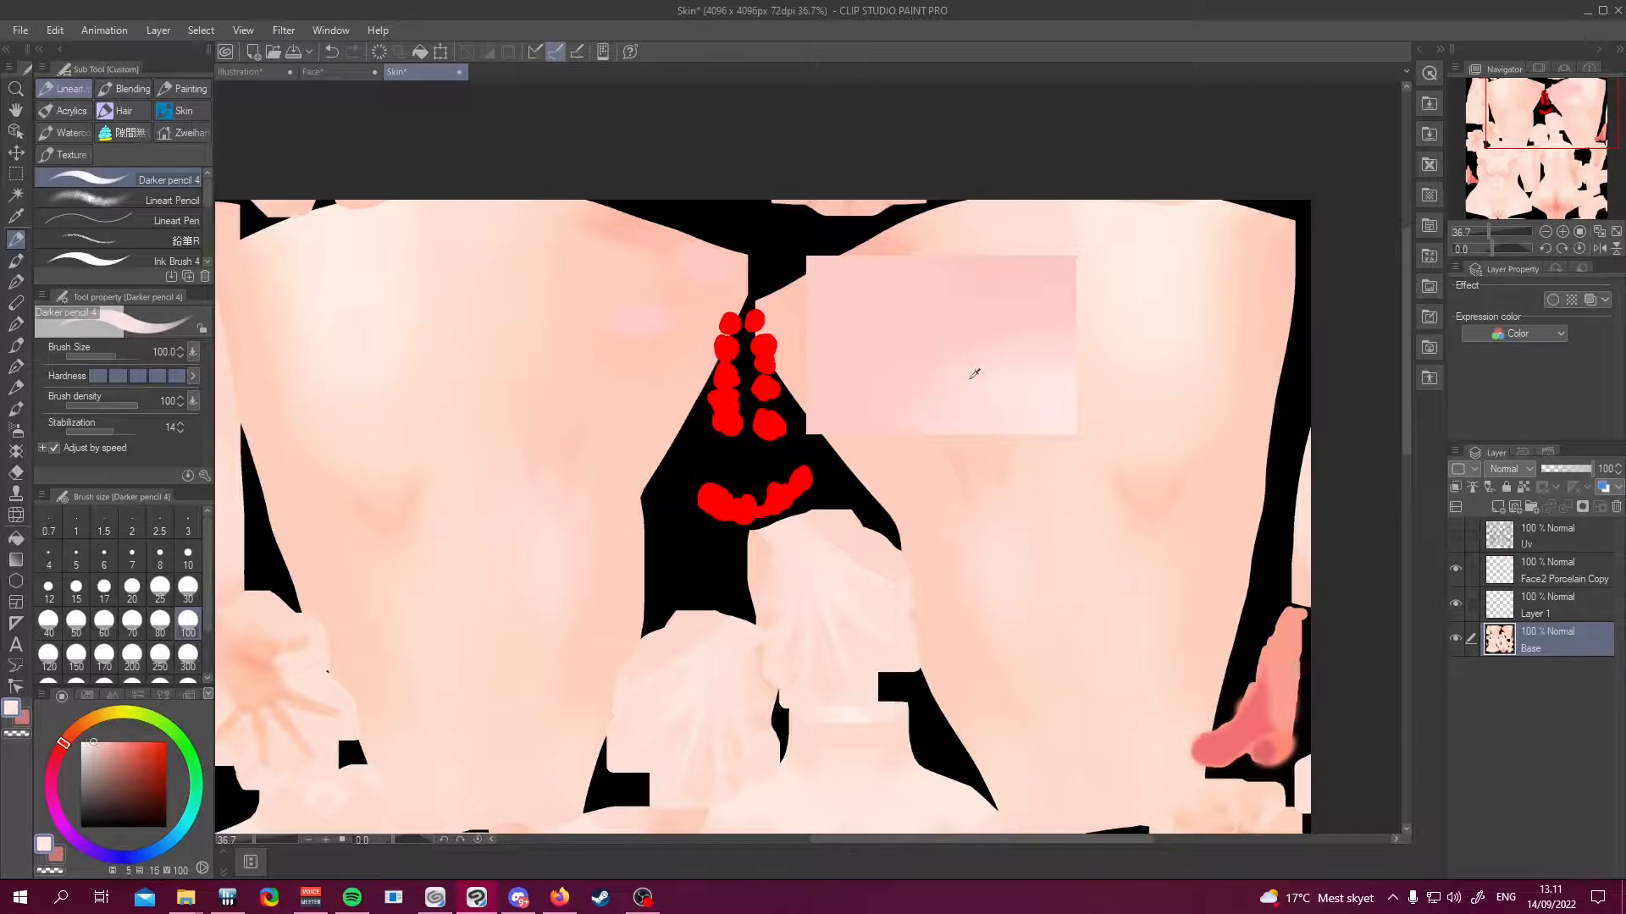
pyautogui.click(59, 856)
pyautogui.press('x')
pyautogui.click(57, 855)
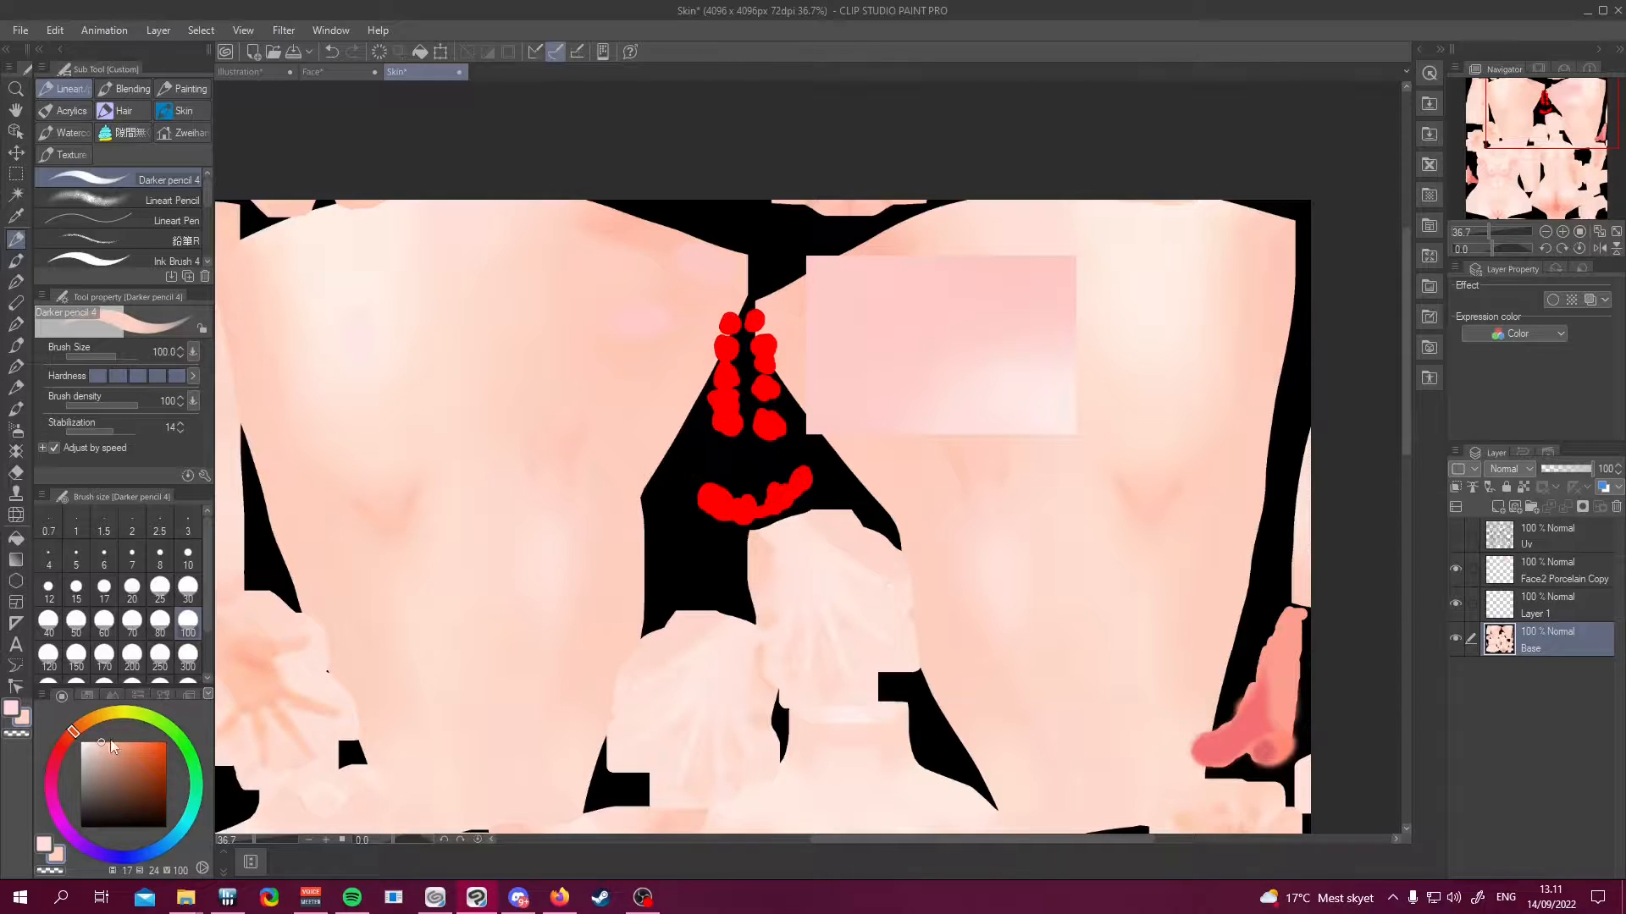
# Compare the hue and saturation of the sampled main and sub colors by alternating between them
pyautogui.click(46, 844)
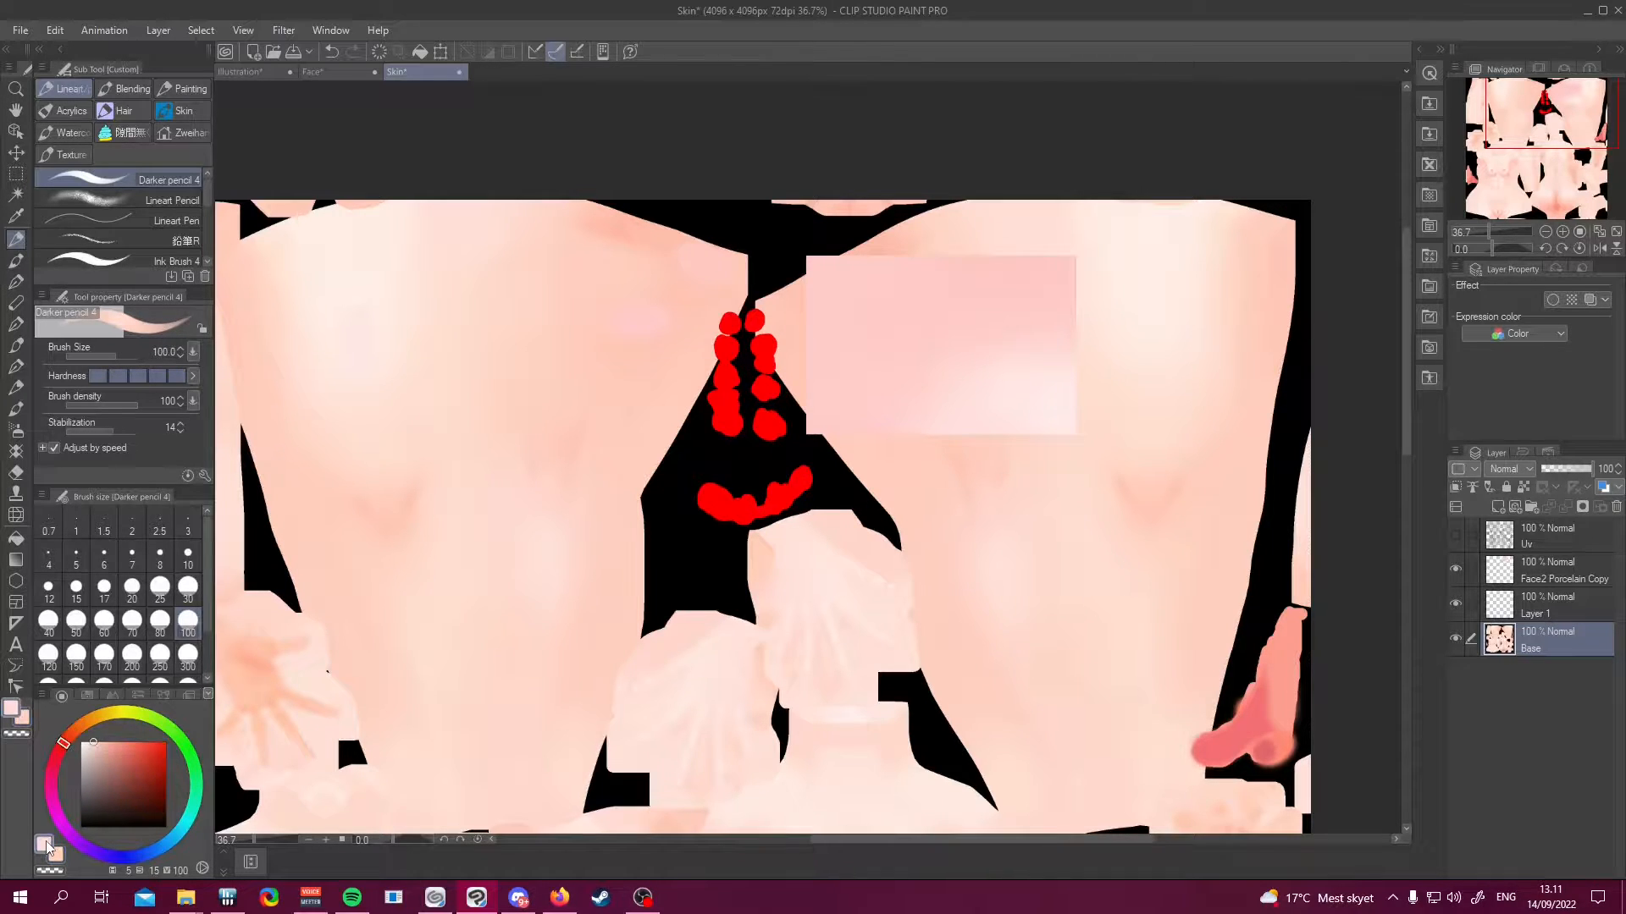
pyautogui.click(58, 856)
pyautogui.click(48, 848)
pyautogui.click(58, 855)
pyautogui.scroll(-5, 962, 363)
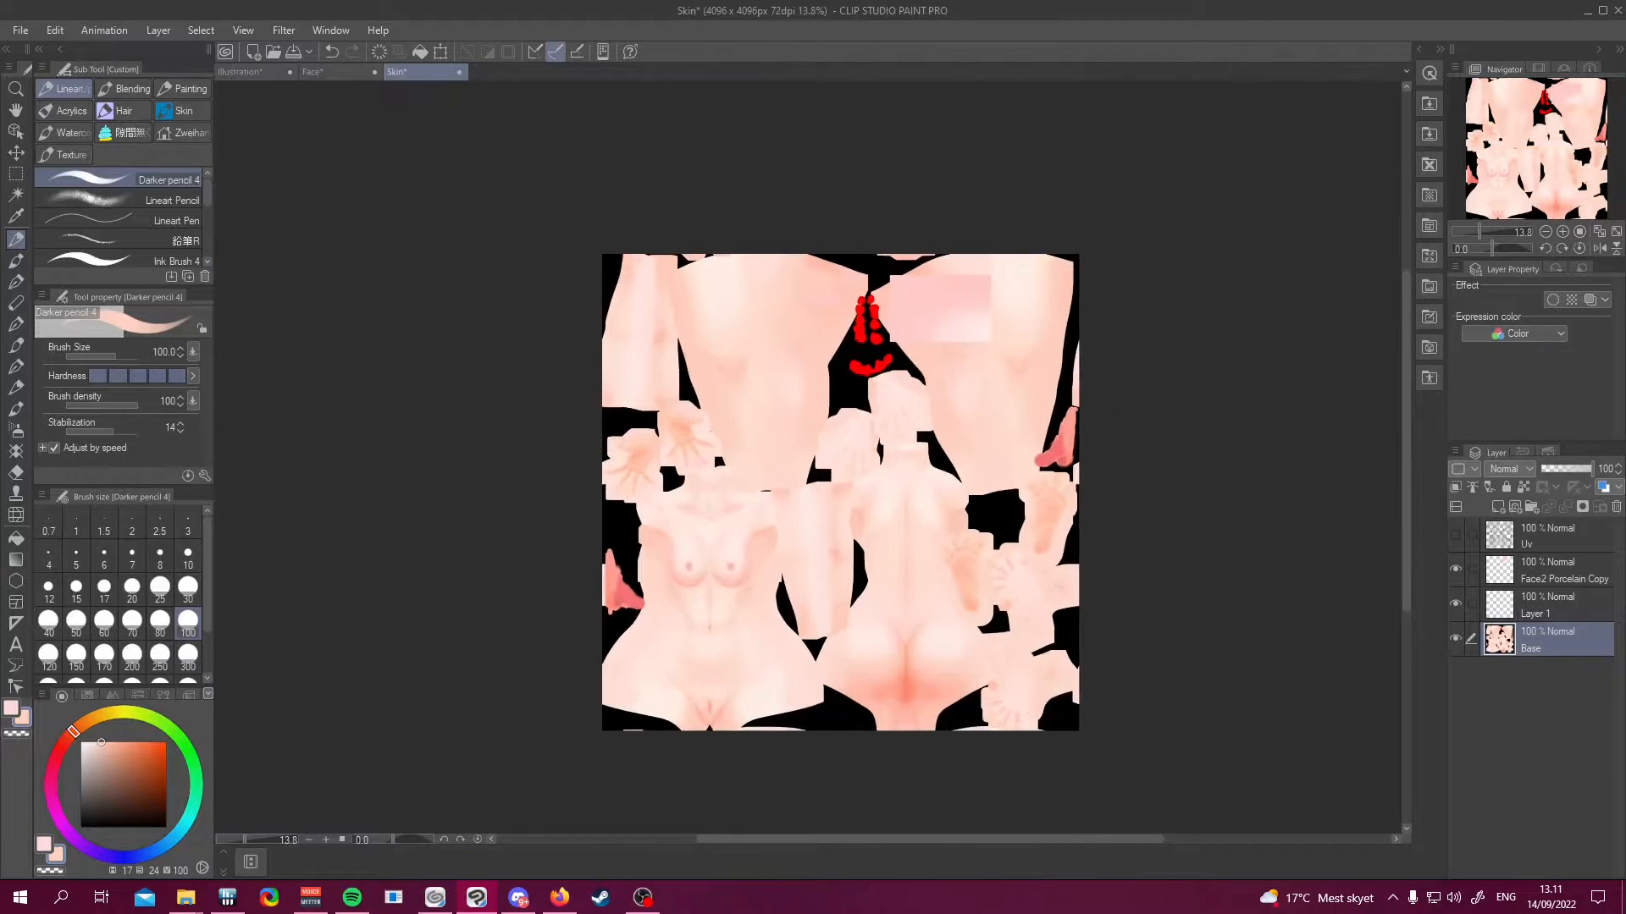
# Select the whole canvas, duplicate the Base layer's content onto a new layer and hide the original Base layer
pyautogui.hotkey('ctrl', 'a')
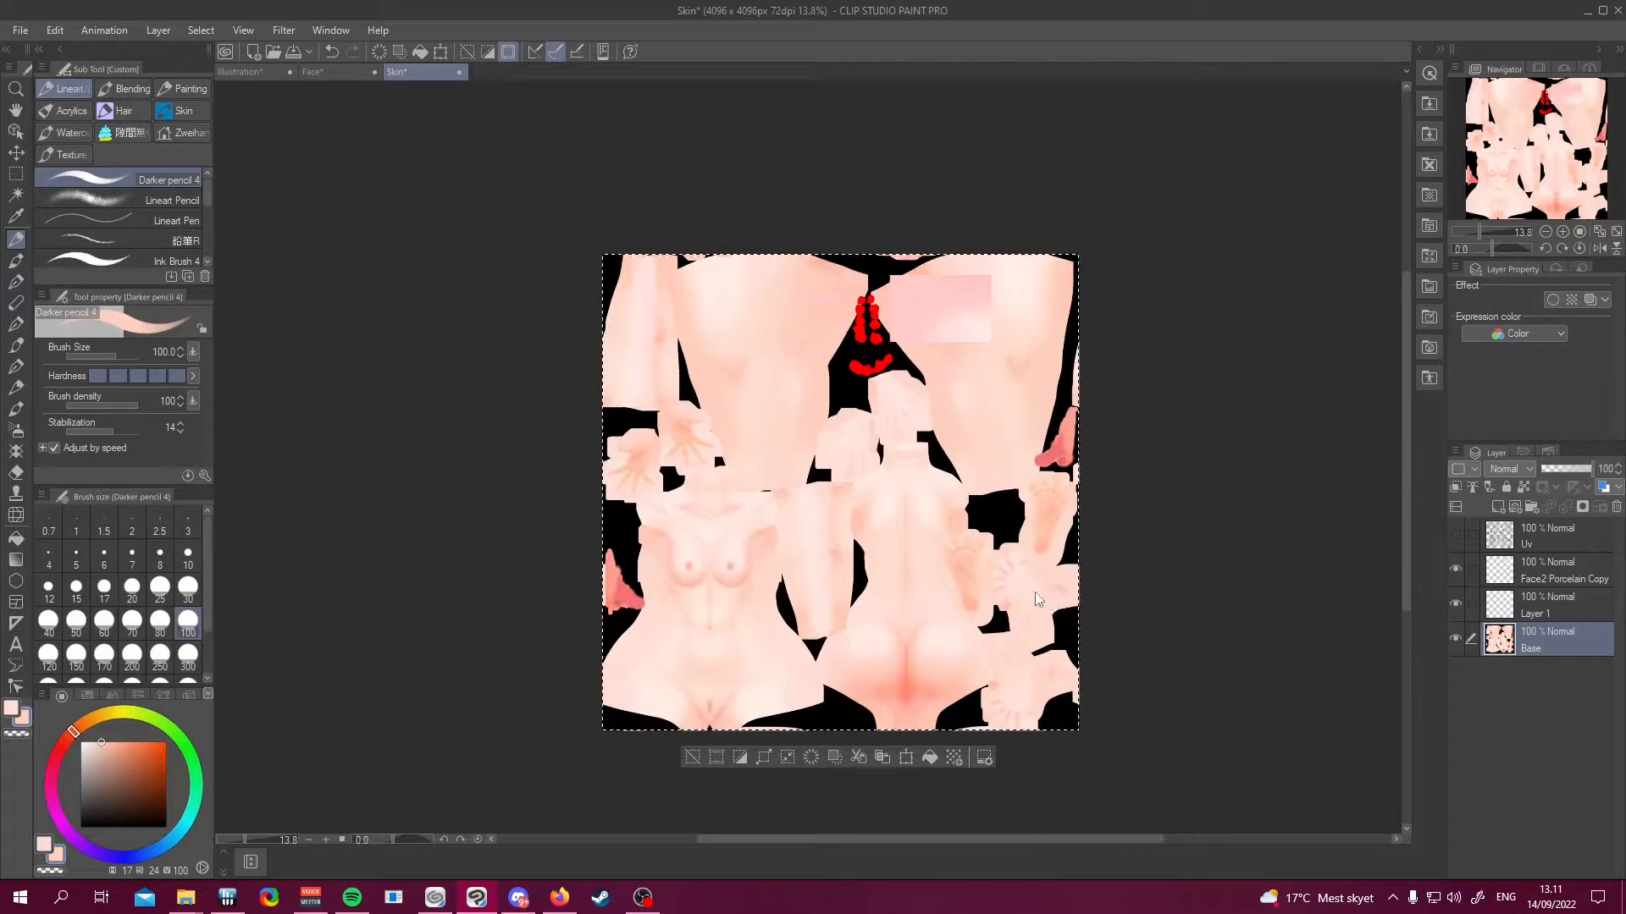
pyautogui.hotkey('ctrl', 'v')
pyautogui.scroll(-4, 728, 513)
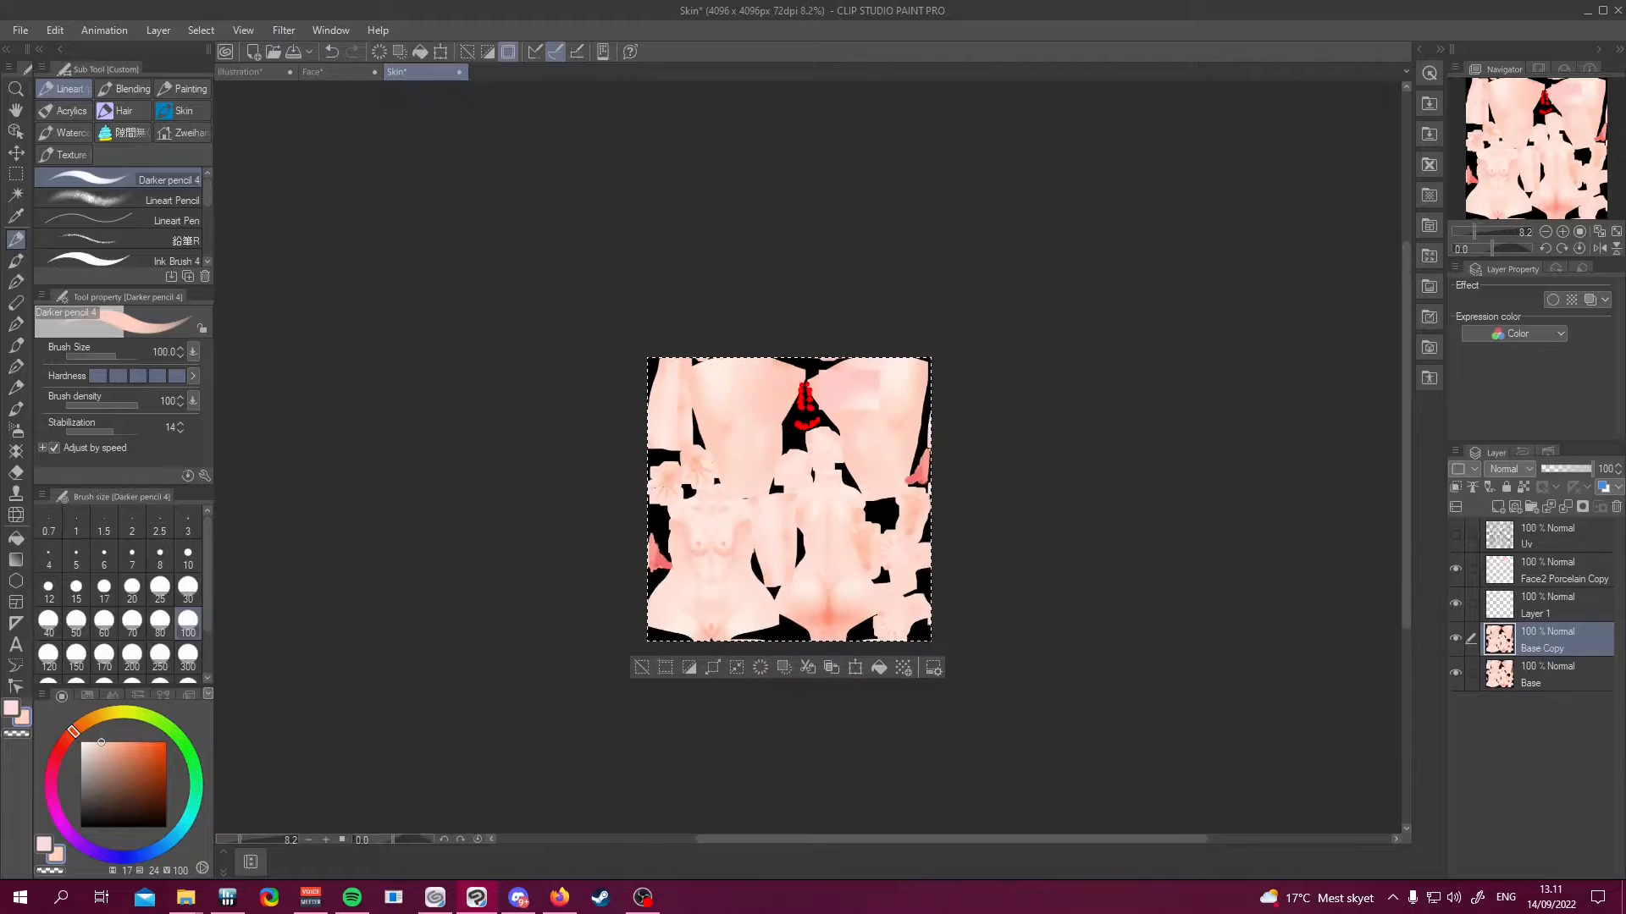
pyautogui.scroll(3, 917, 524)
pyautogui.click(1455, 674)
pyautogui.scroll(3, 991, 551)
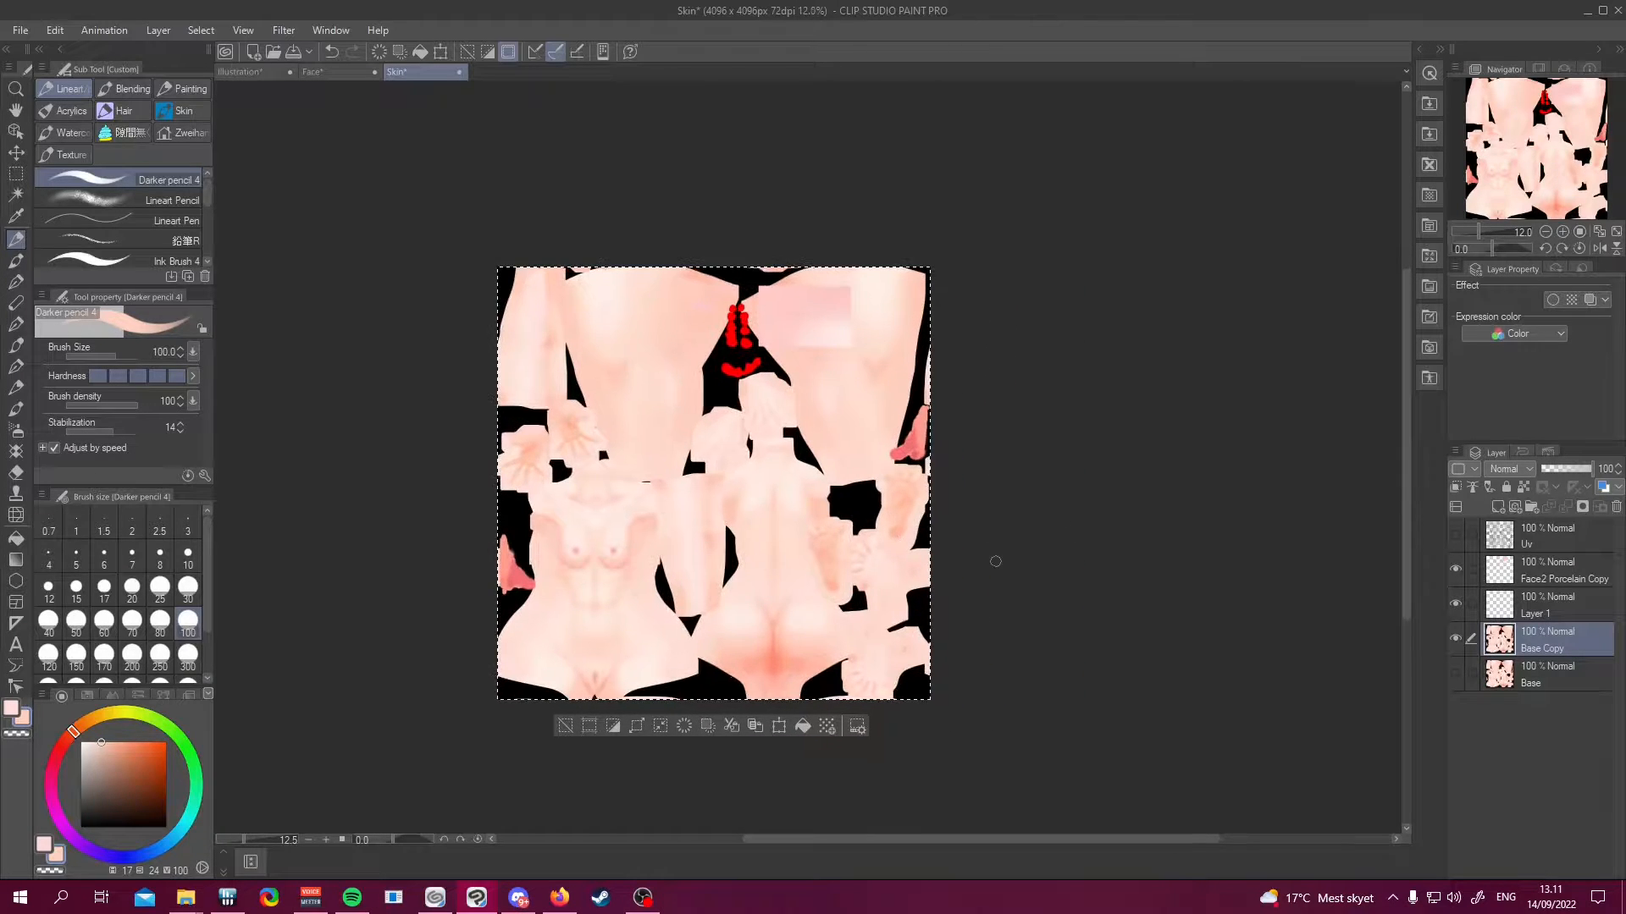
pyautogui.scroll(-1, 1036, 463)
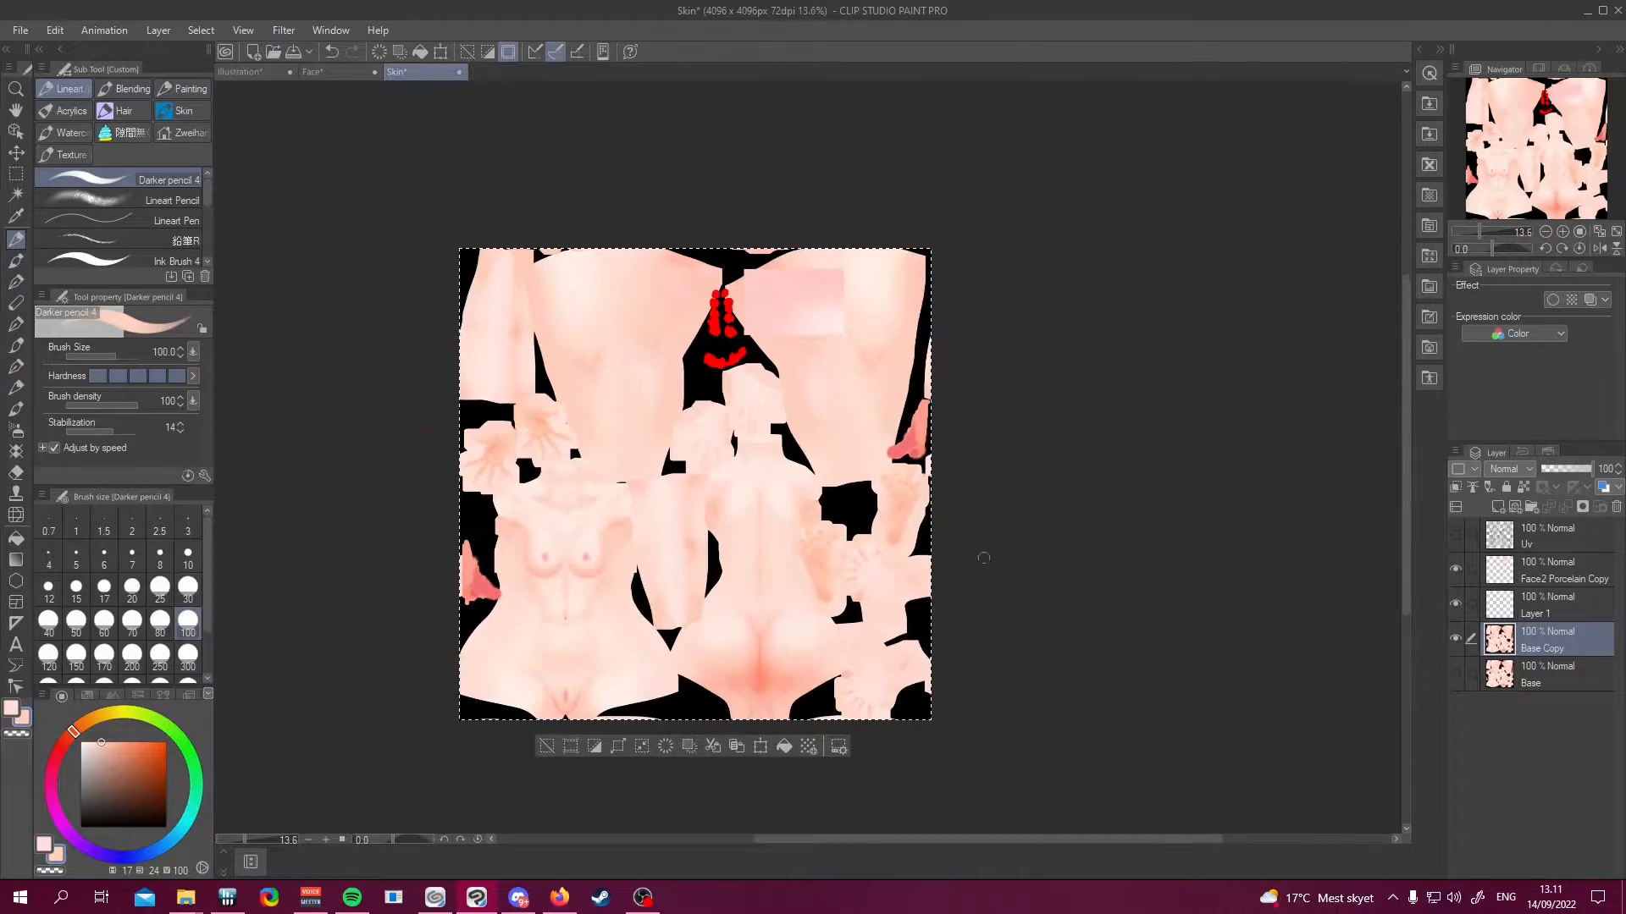
pyautogui.scroll(1, 980, 555)
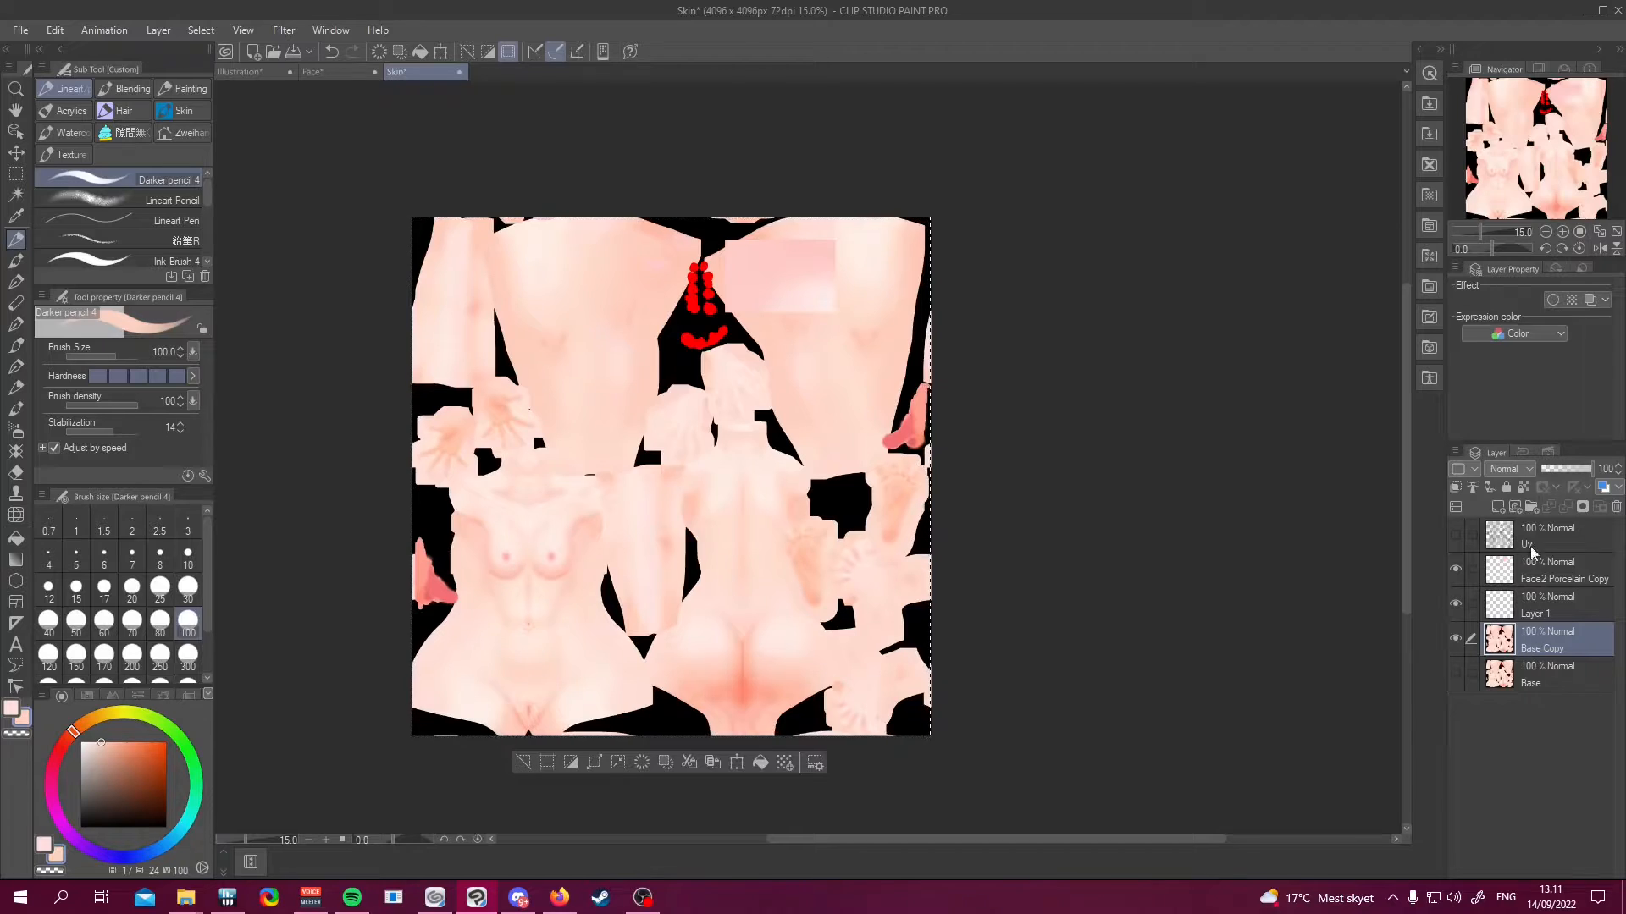
pyautogui.rightClick(1524, 634)
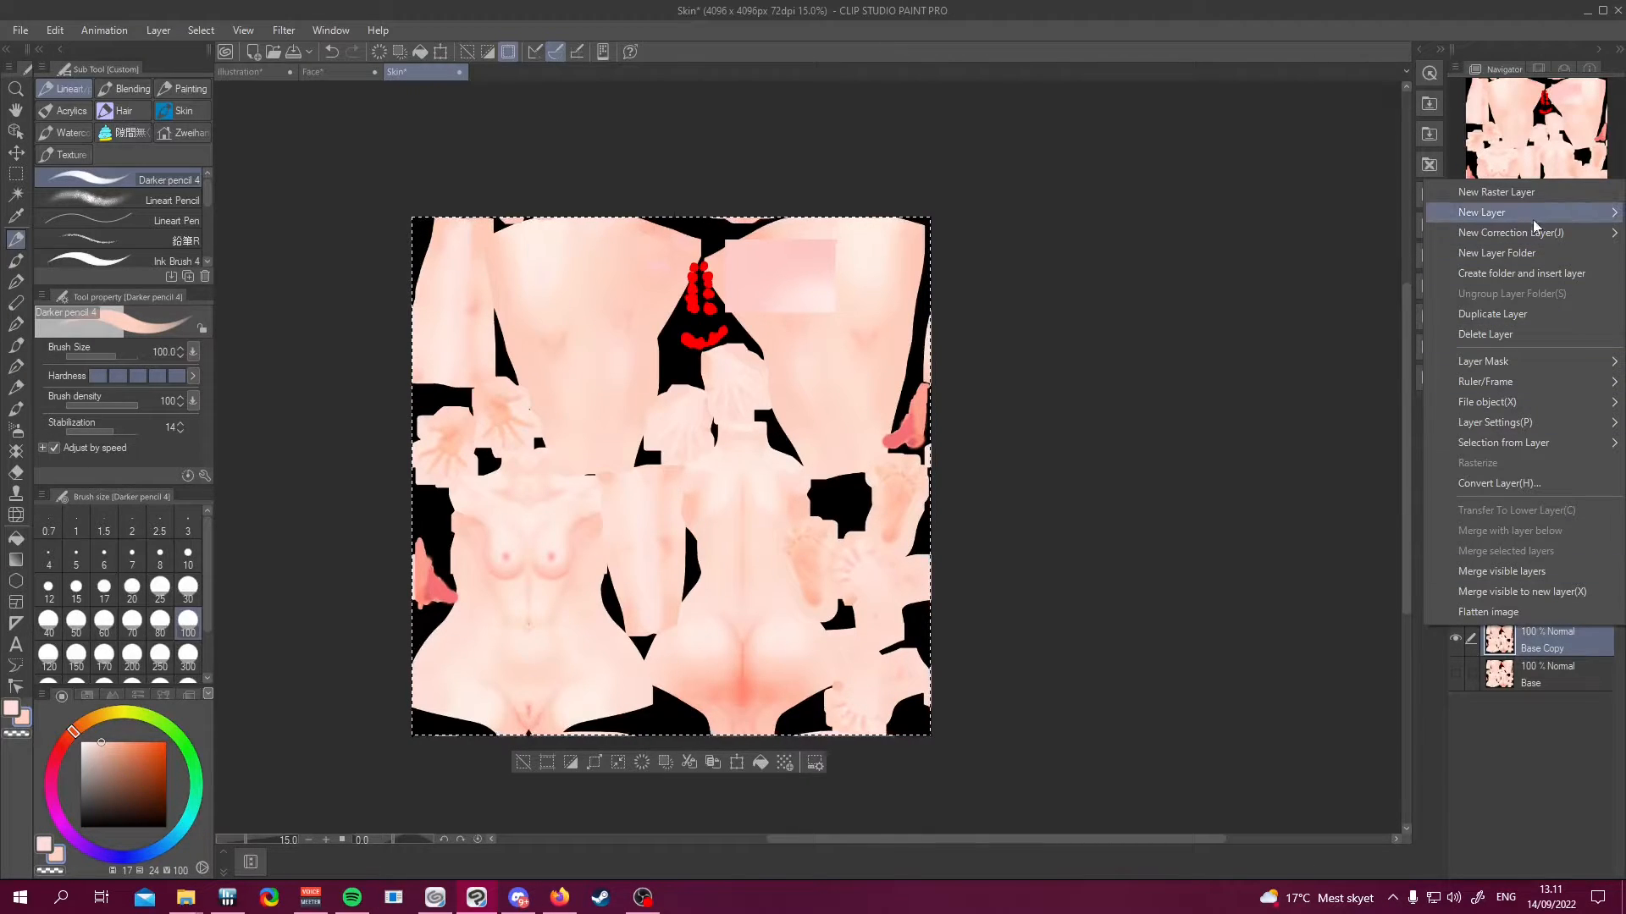
pyautogui.moveTo(1541, 234)
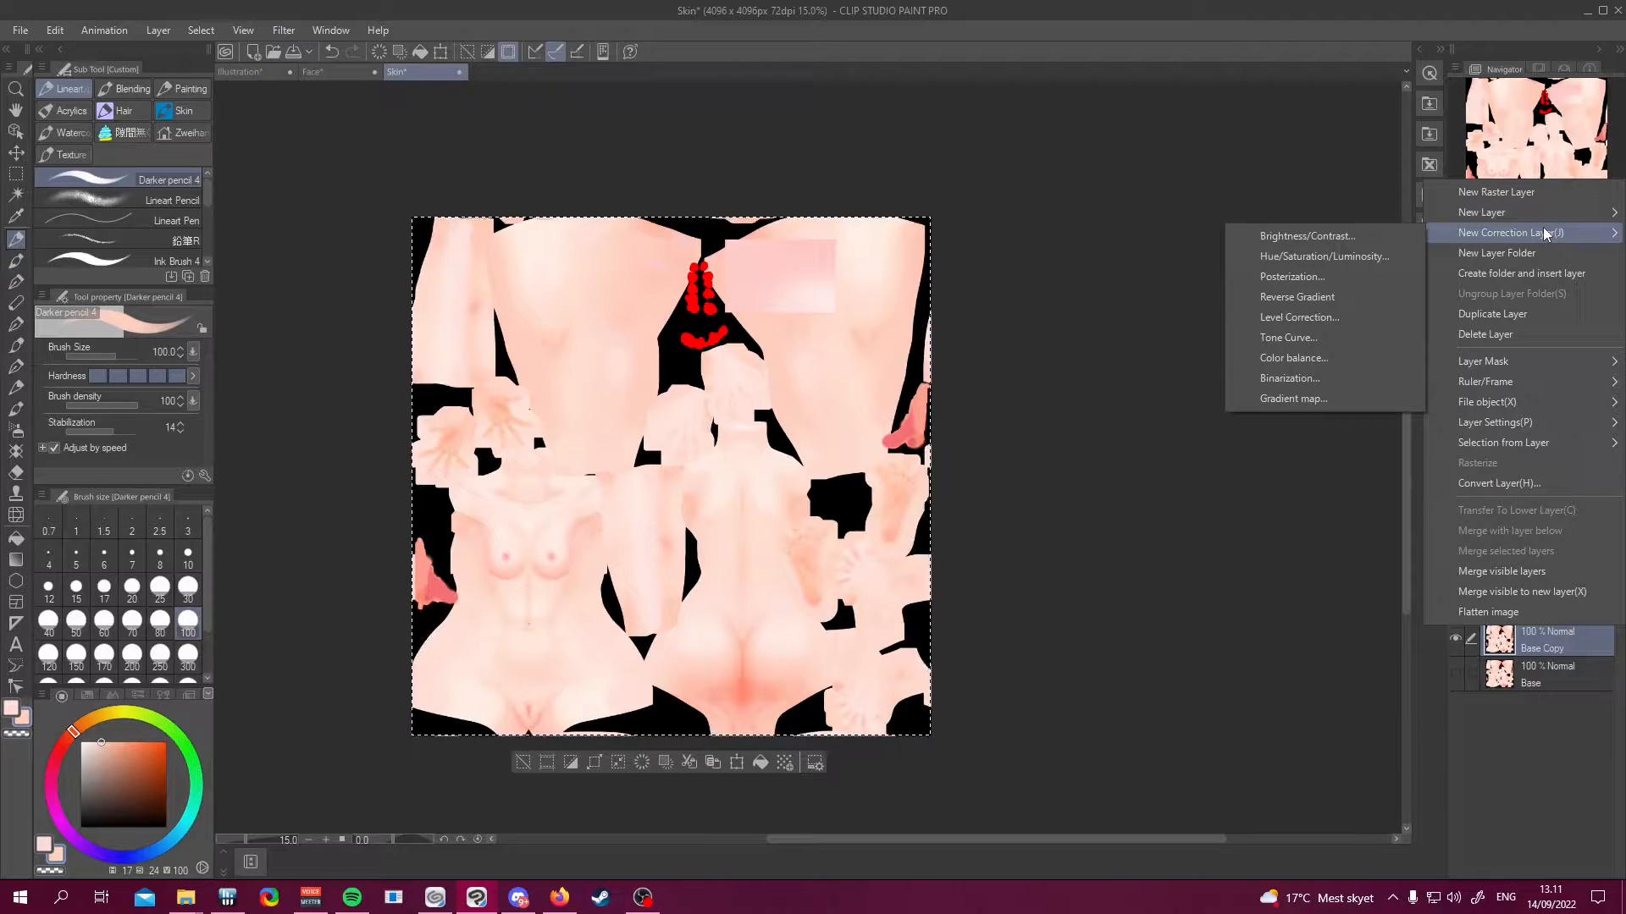
pyautogui.click(56, 31)
pyautogui.click(56, 31)
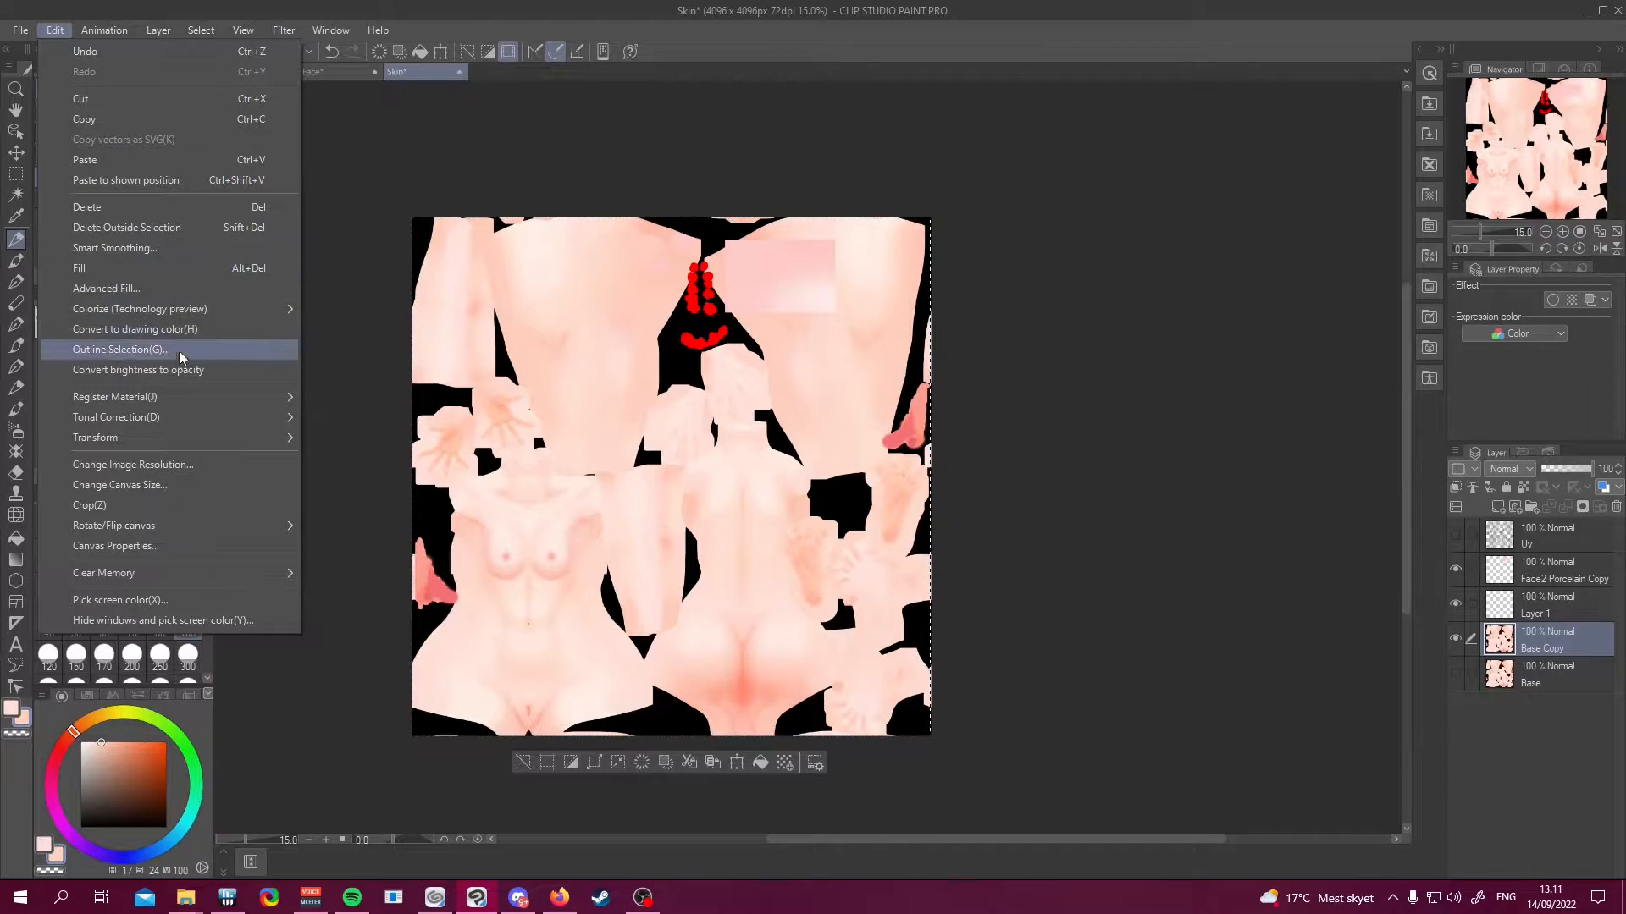
pyautogui.moveTo(166, 415)
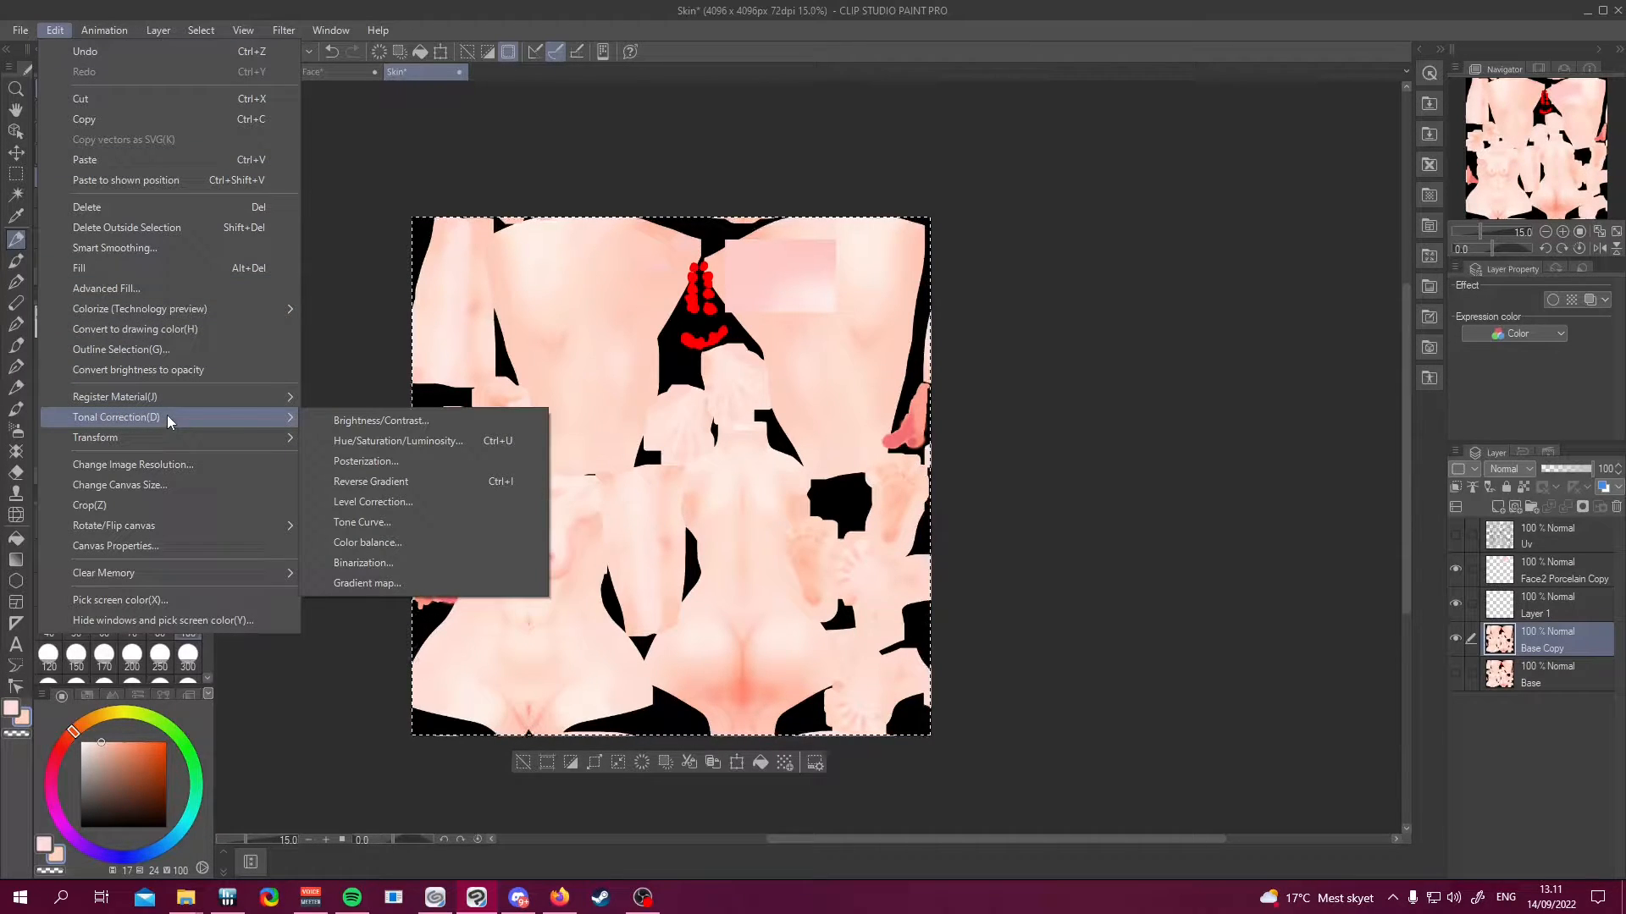
pyautogui.click(376, 442)
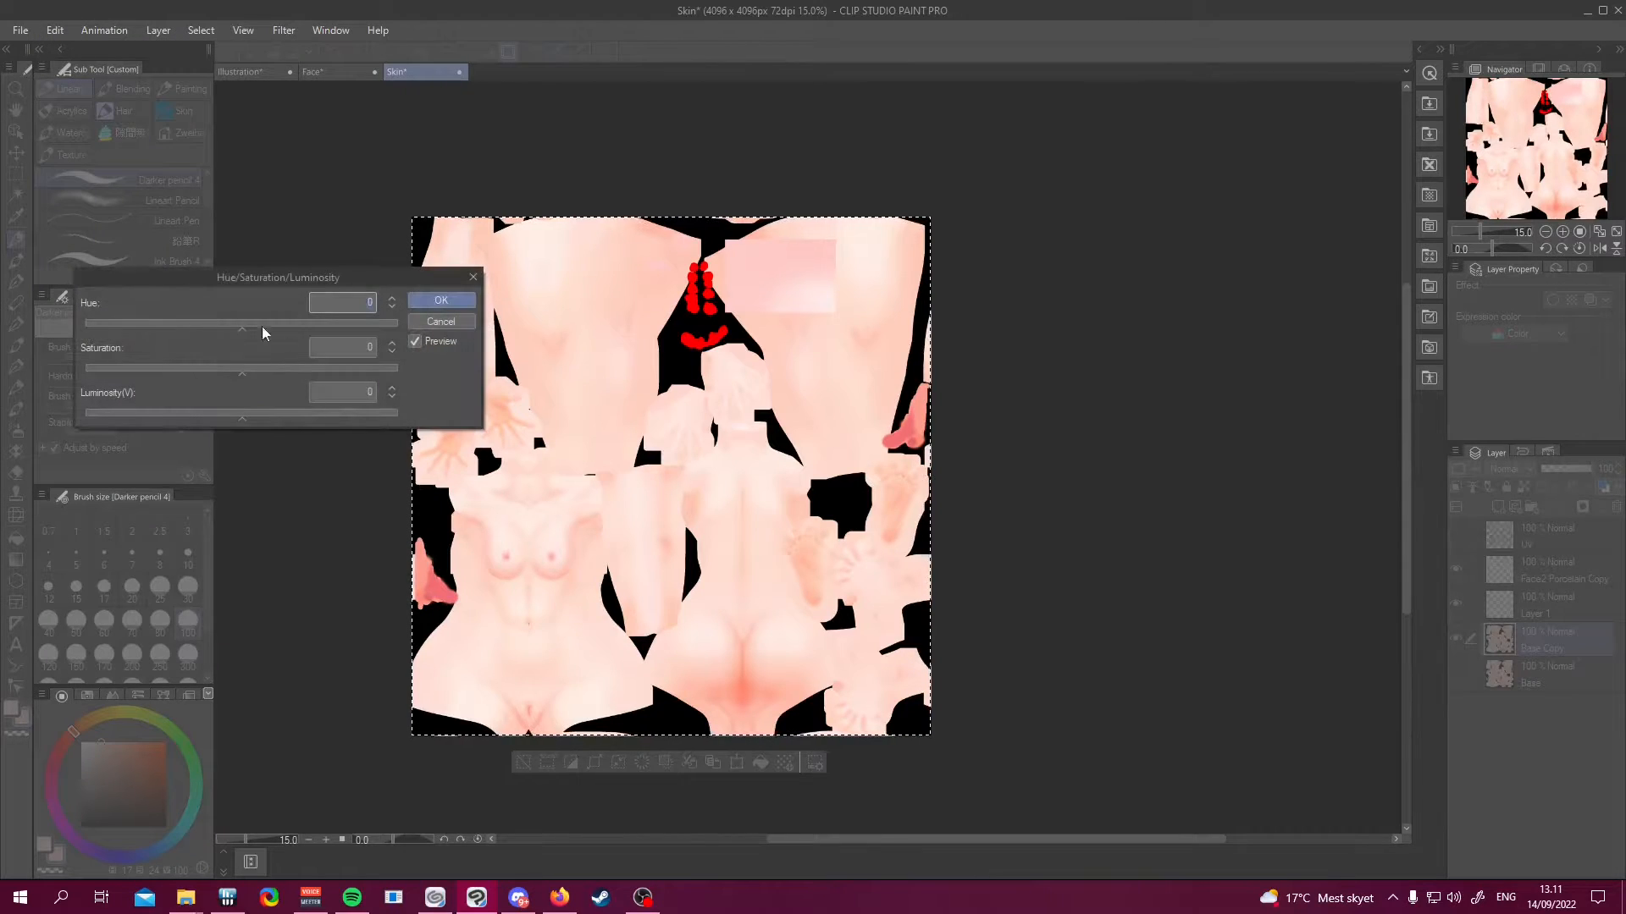
pyautogui.click(441, 321)
# Add a Hue/Saturation/Luminosity correction layer above the Base copy with hue -6 and saturation -5
pyautogui.rightClick(1578, 630)
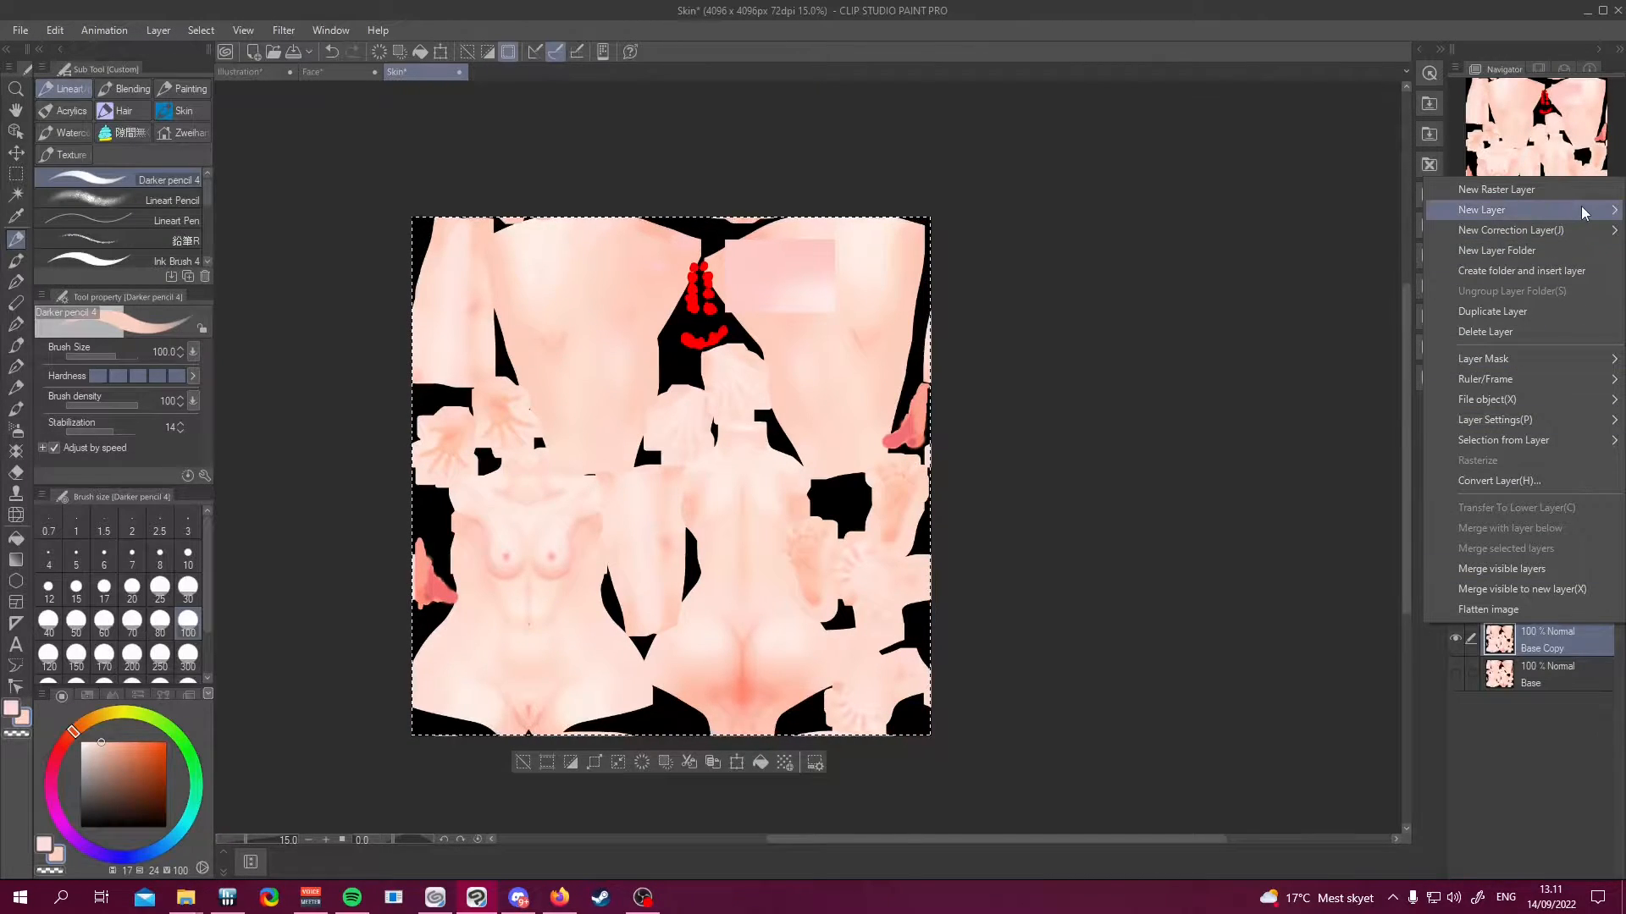
pyautogui.moveTo(1555, 230)
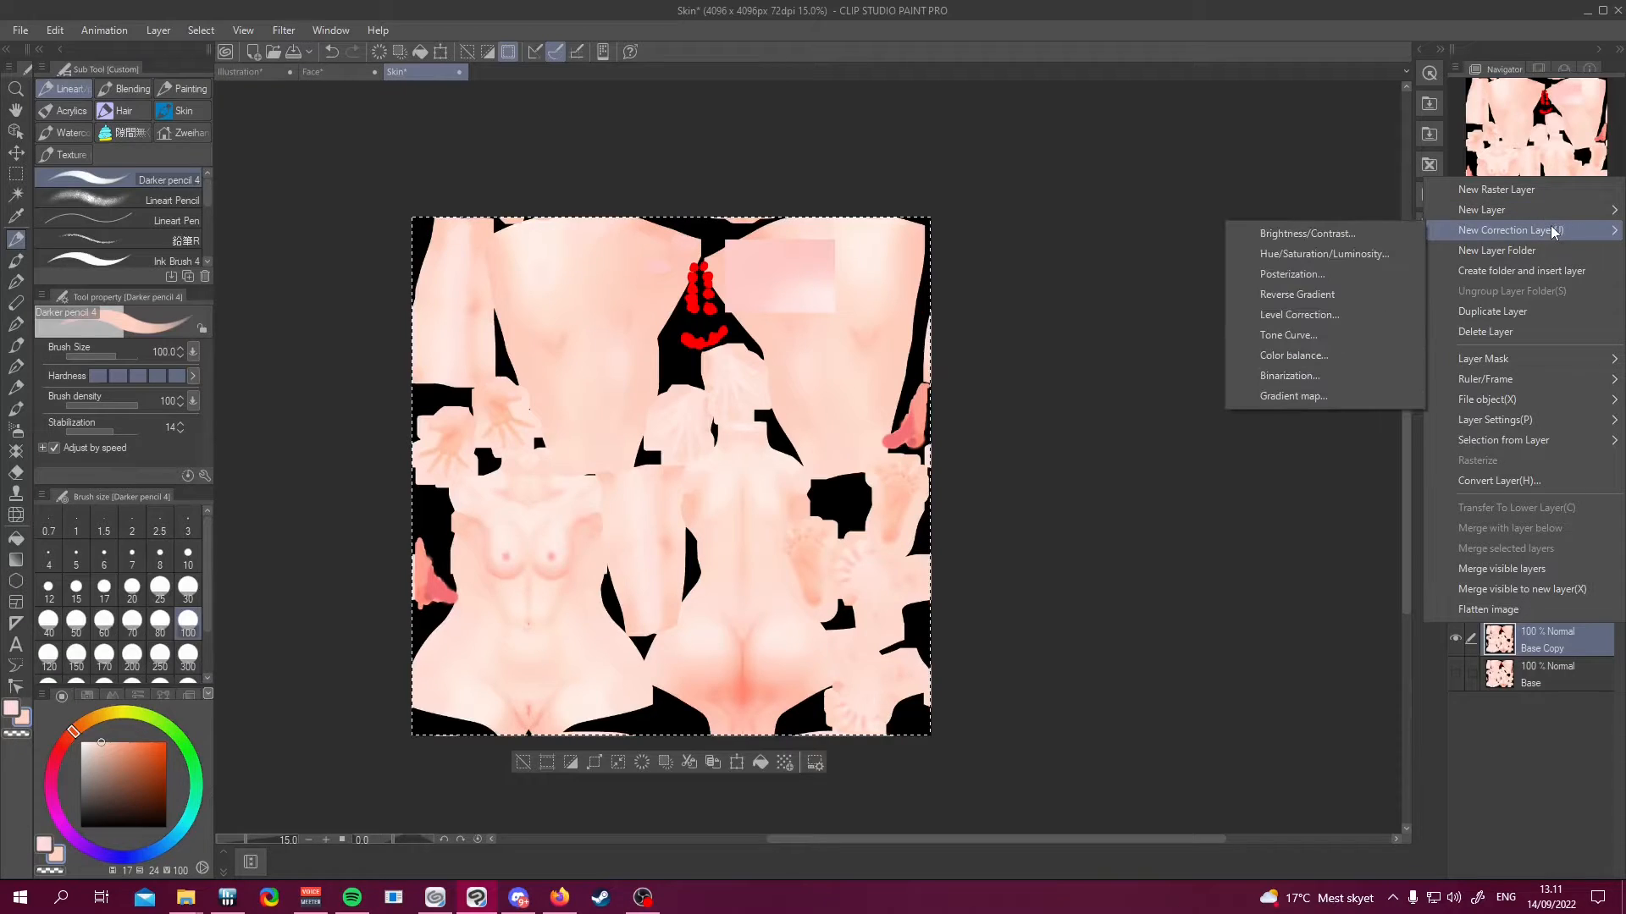
pyautogui.click(1341, 254)
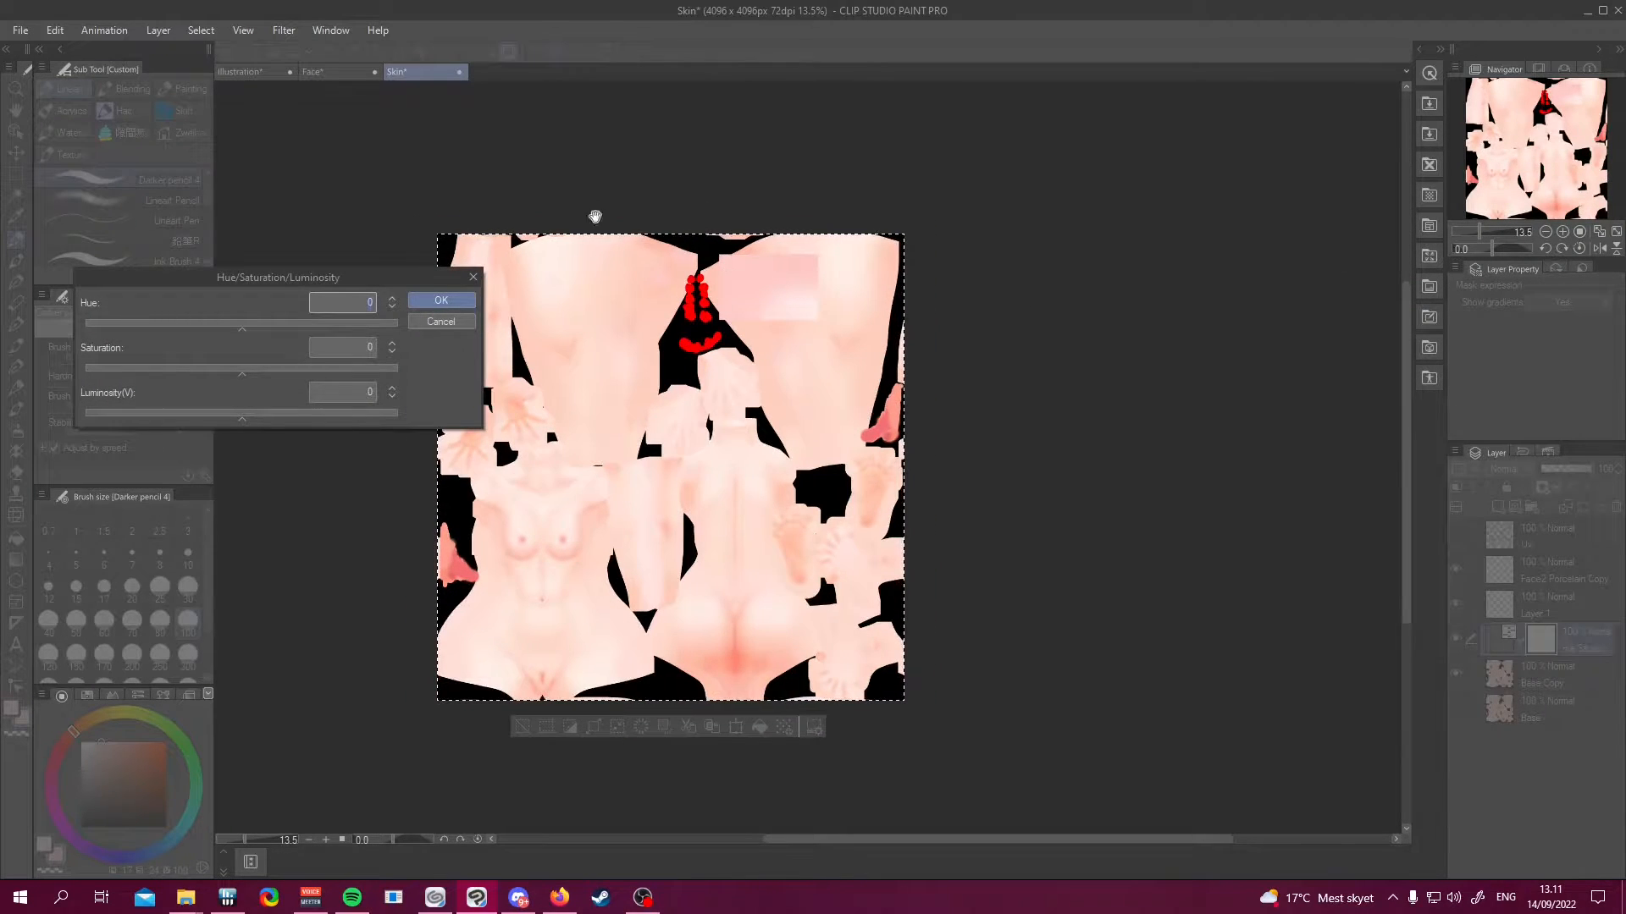
pyautogui.scroll(6, 595, 216)
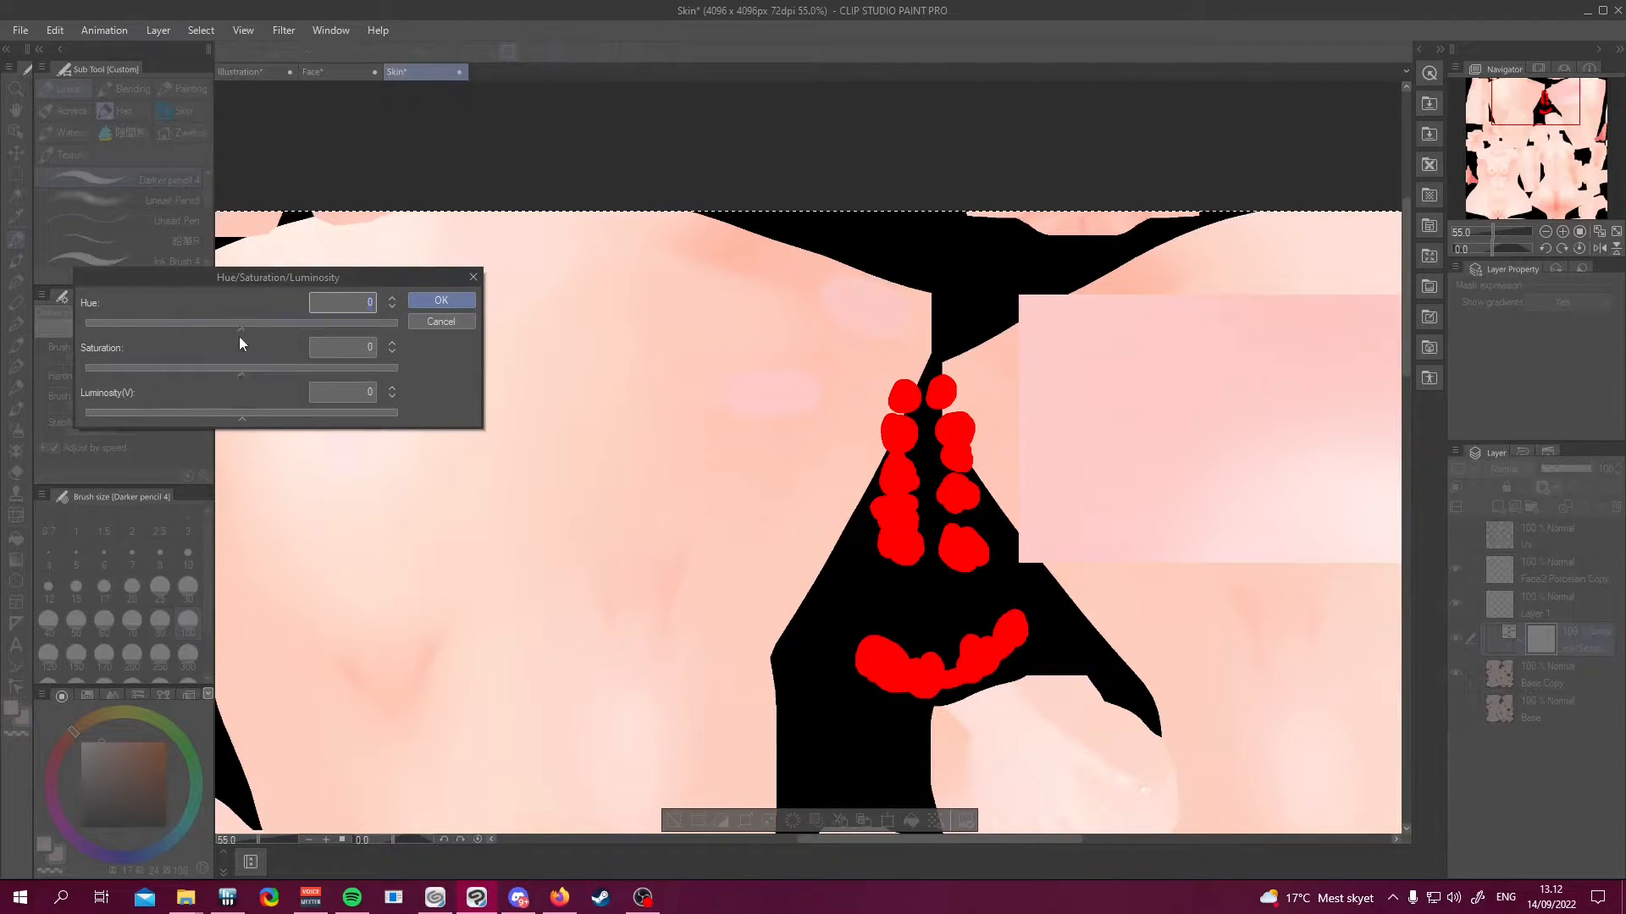
pyautogui.moveTo(244, 329); pyautogui.dragTo(237, 323)
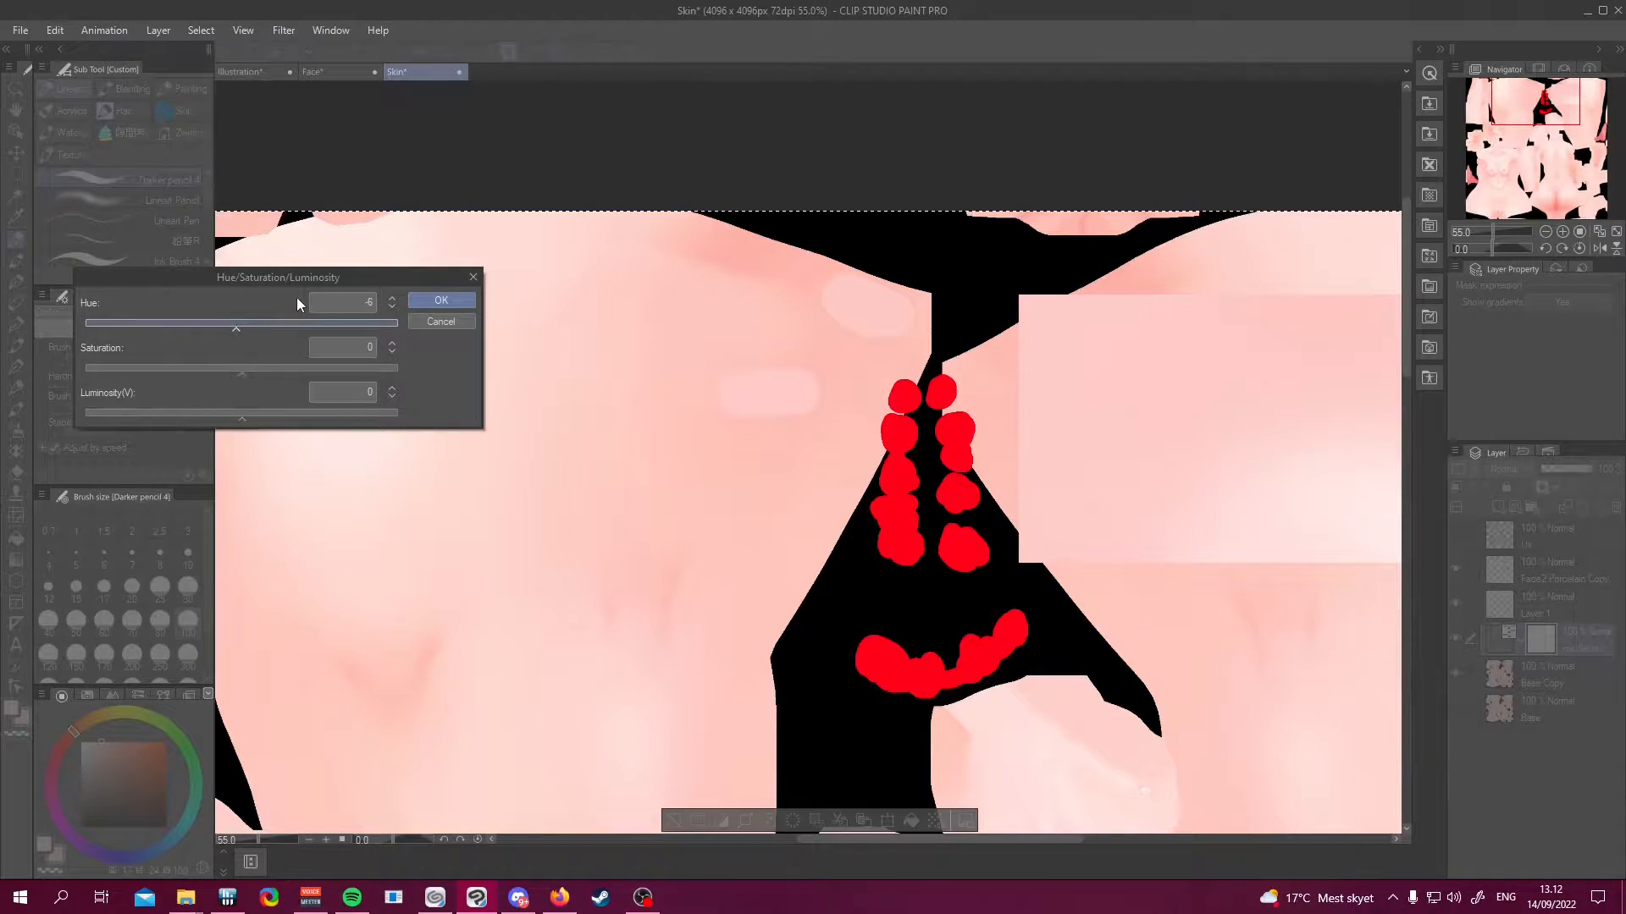
pyautogui.moveTo(320, 276); pyautogui.dragTo(495, 200)
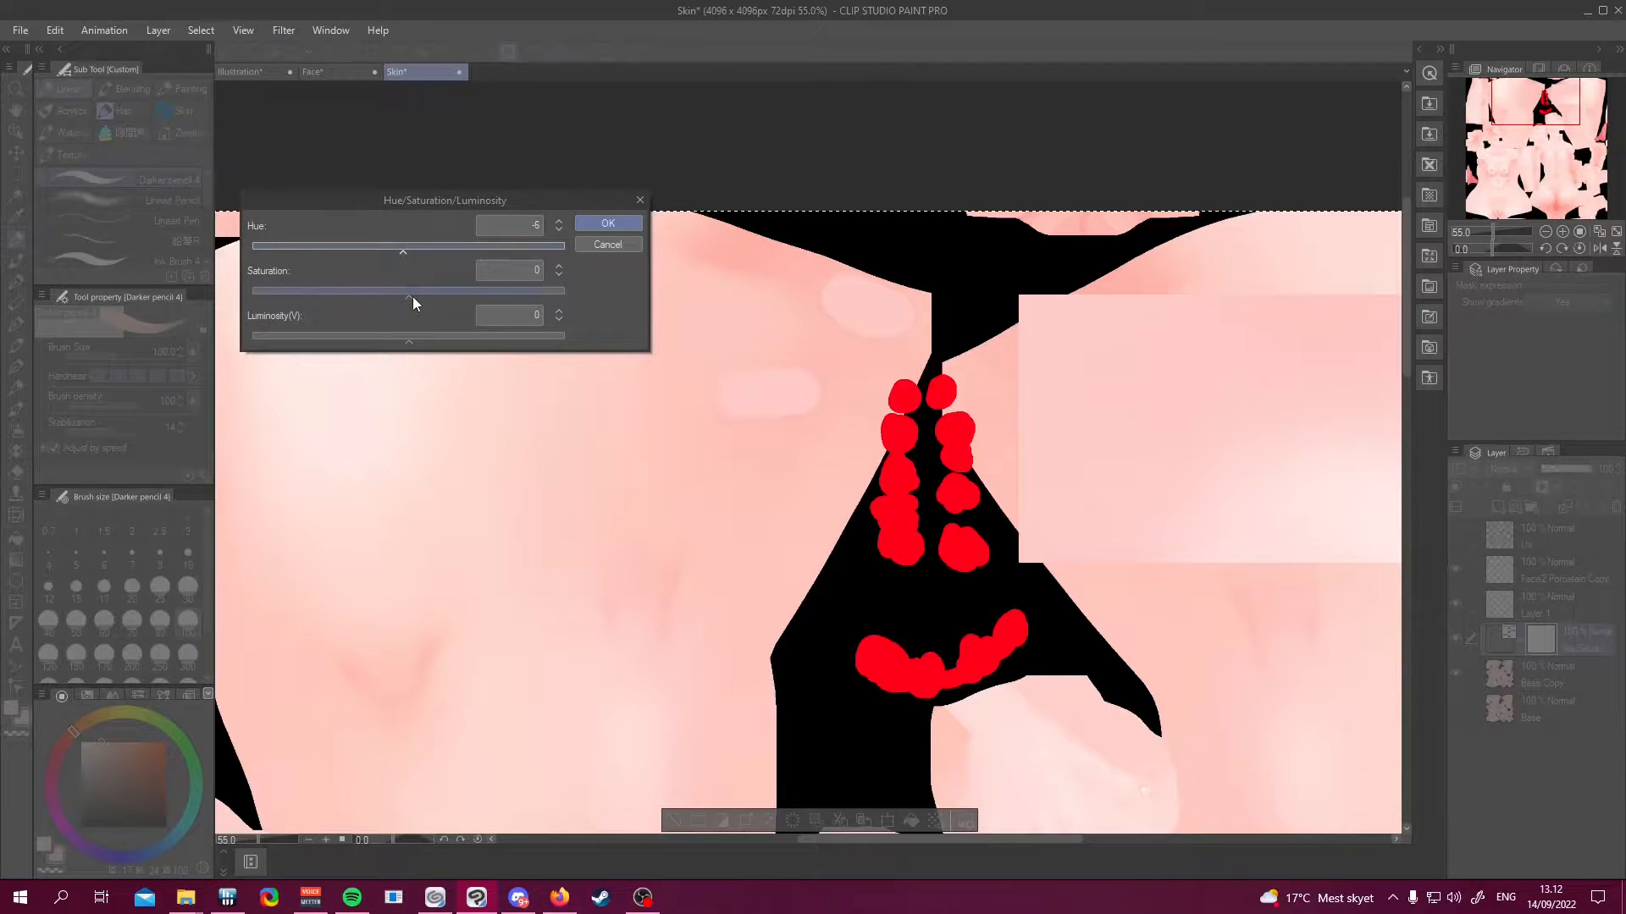
pyautogui.moveTo(409, 297); pyautogui.dragTo(402, 296)
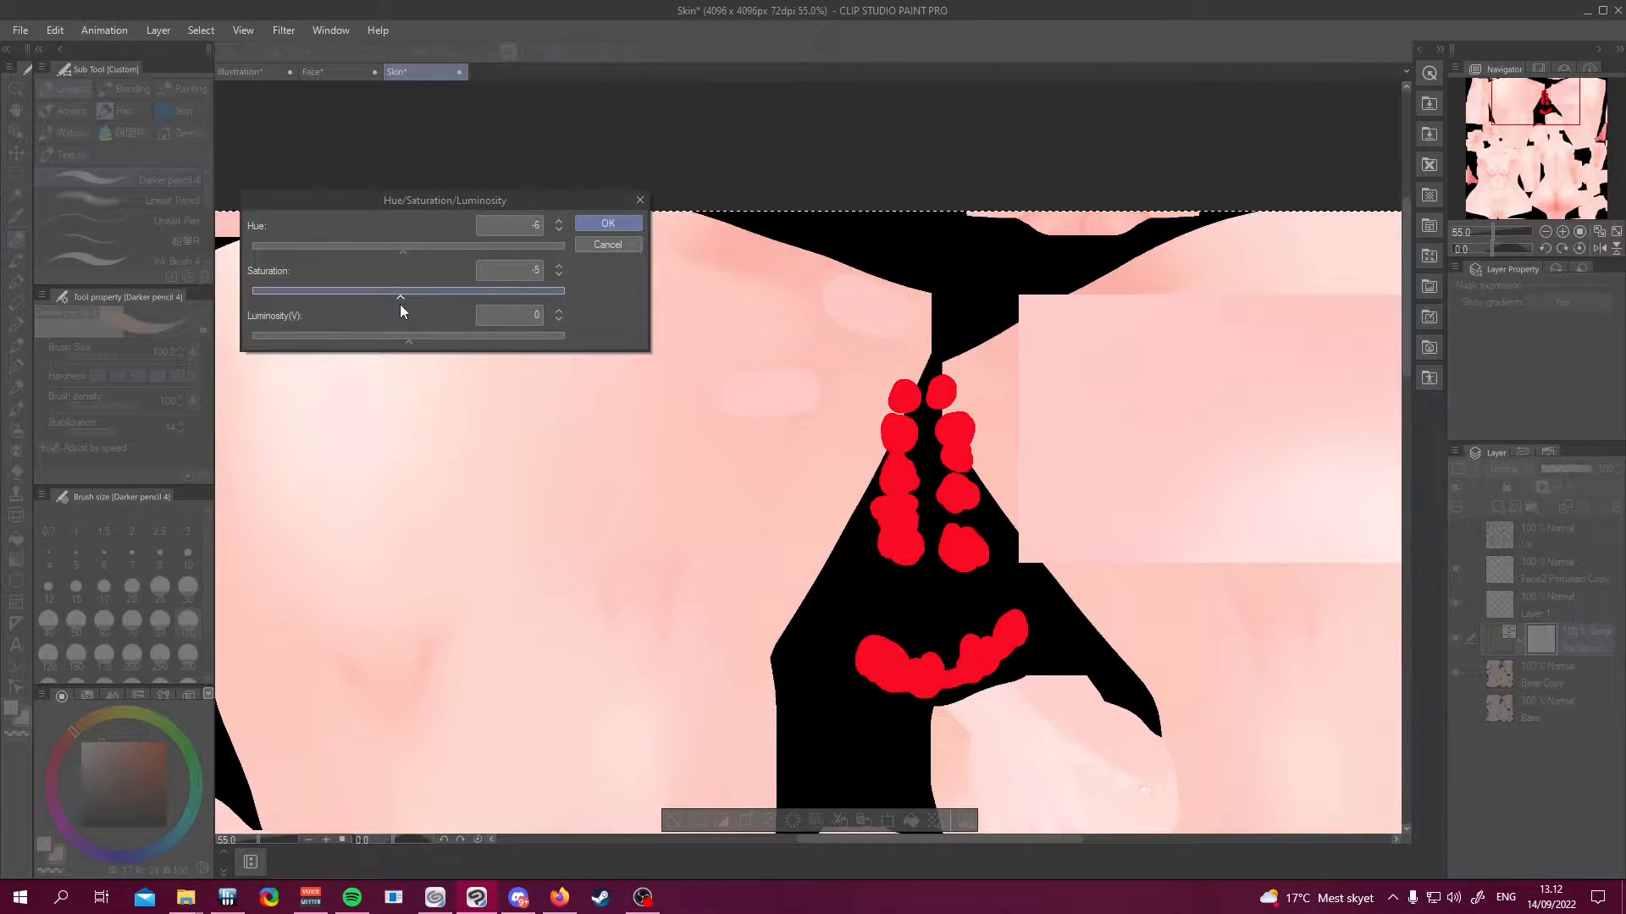
pyautogui.click(584, 223)
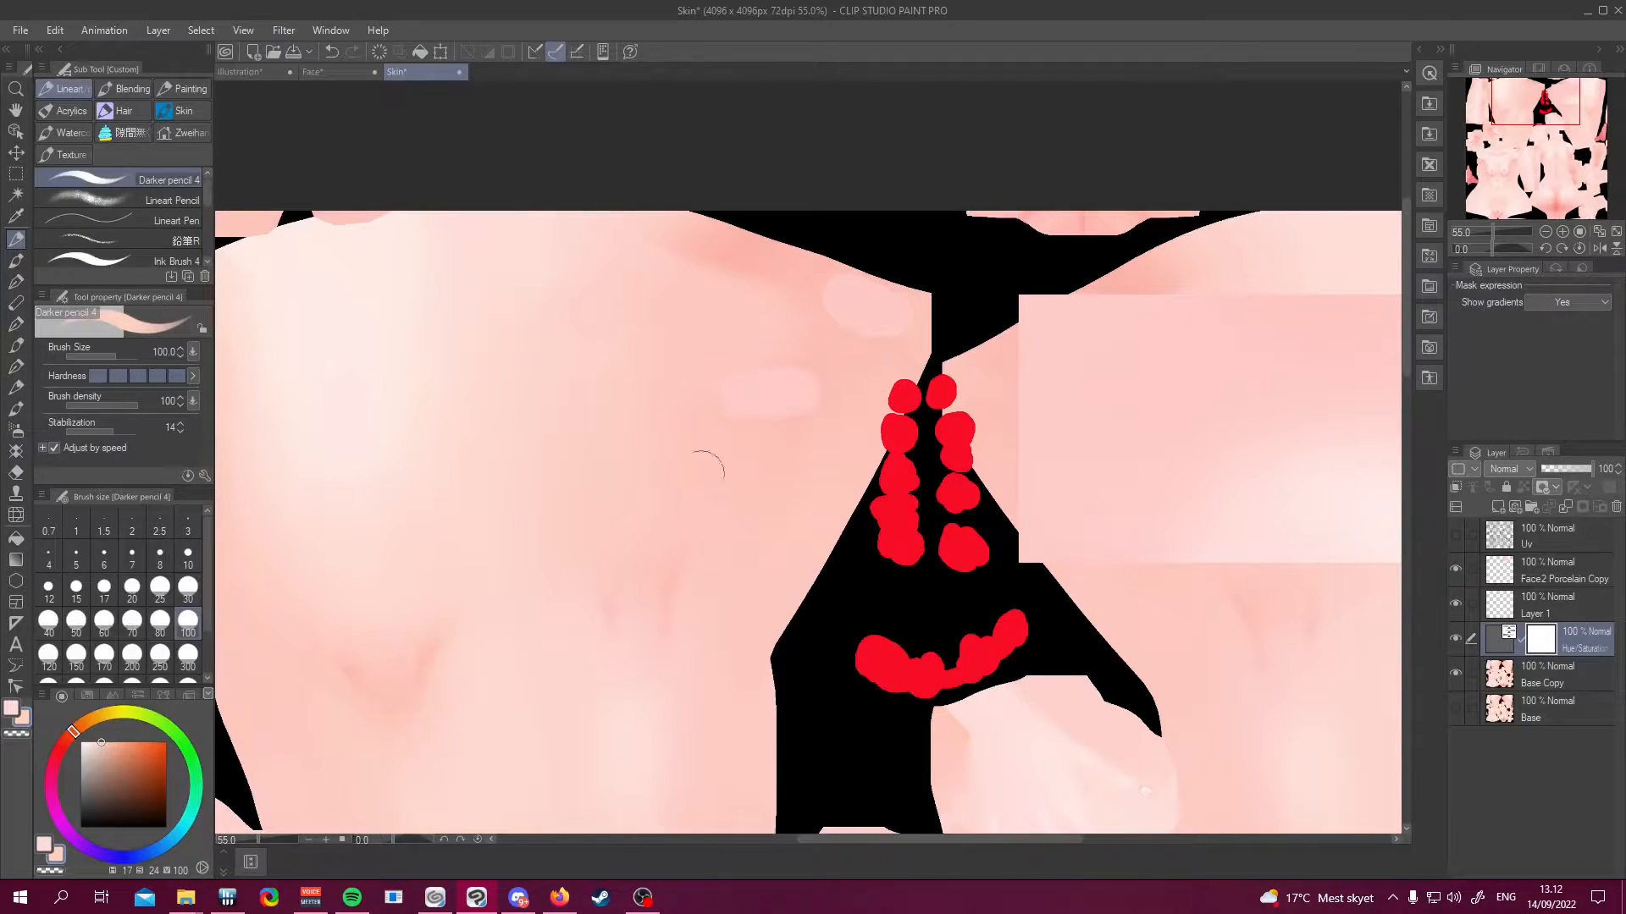
# Sample the corrected thigh skin and readjust the correction layer to hue -10 and saturation -6
pyautogui.click(41, 853)
pyautogui.keyDown('alt'); pyautogui.click(772, 390); pyautogui.keyUp('alt')
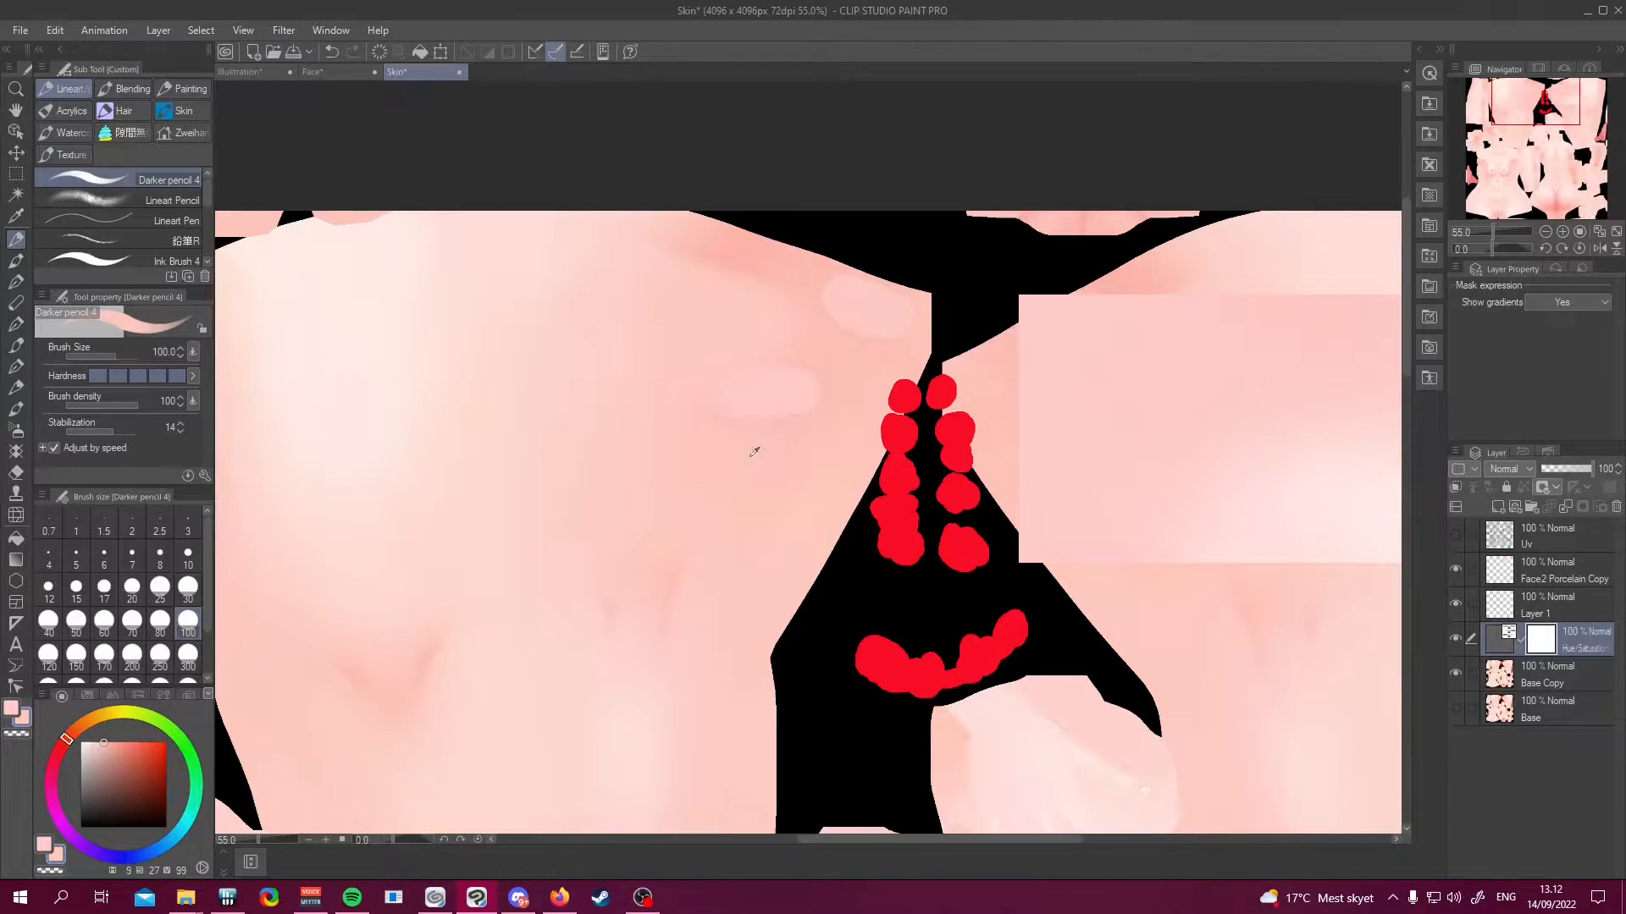
pyautogui.hotkey('ctrl', 'u')
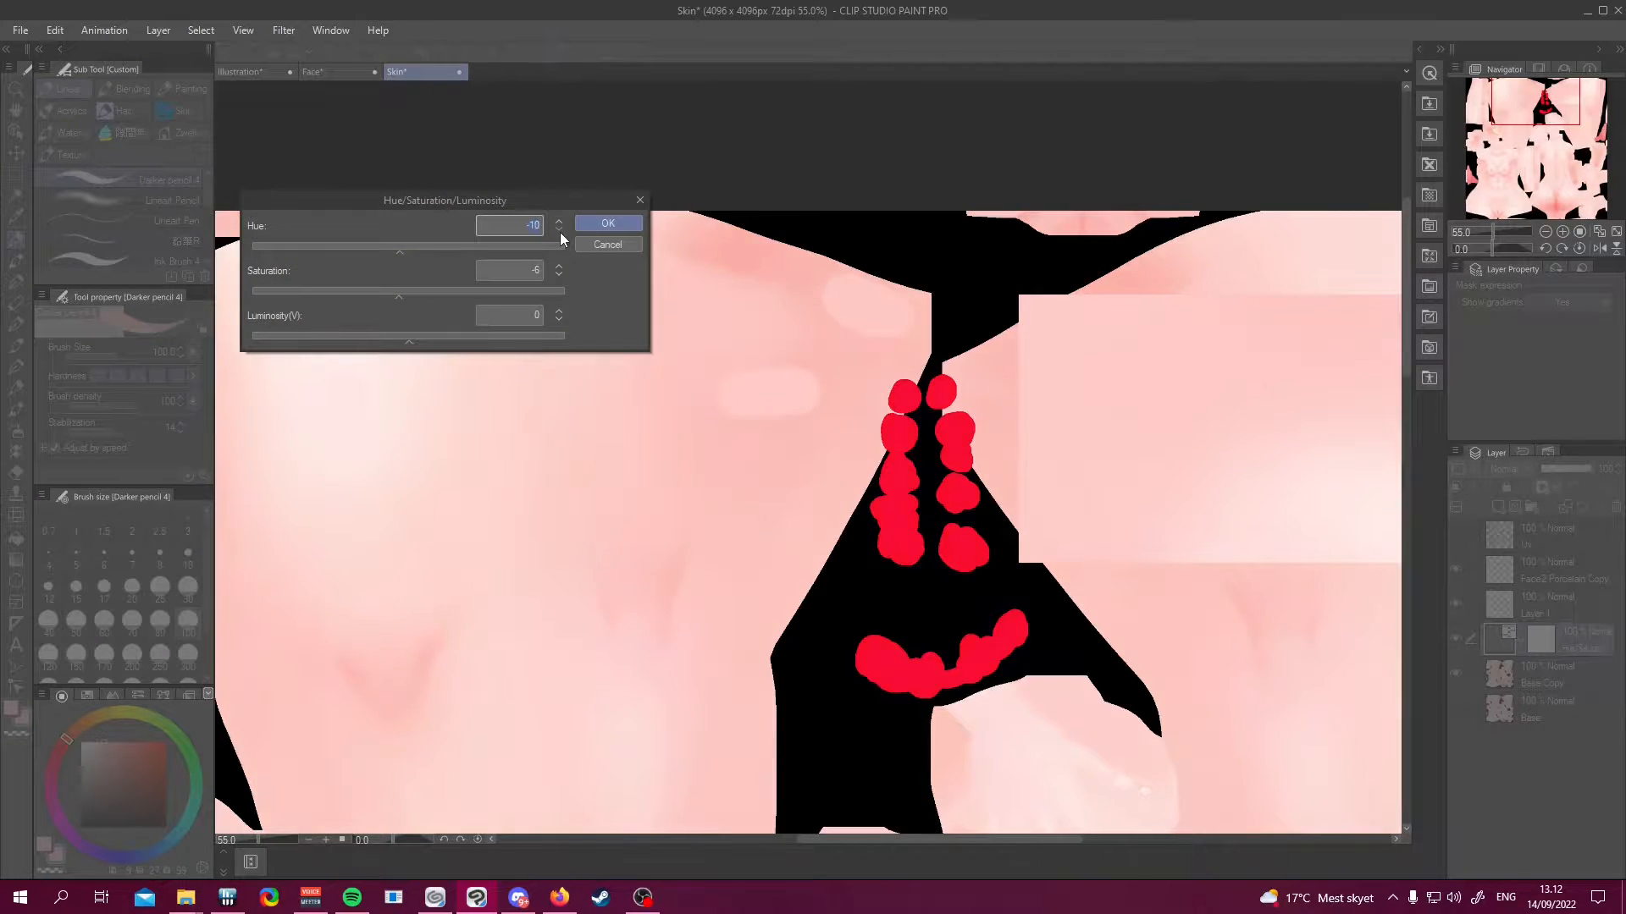
pyautogui.press('Return')
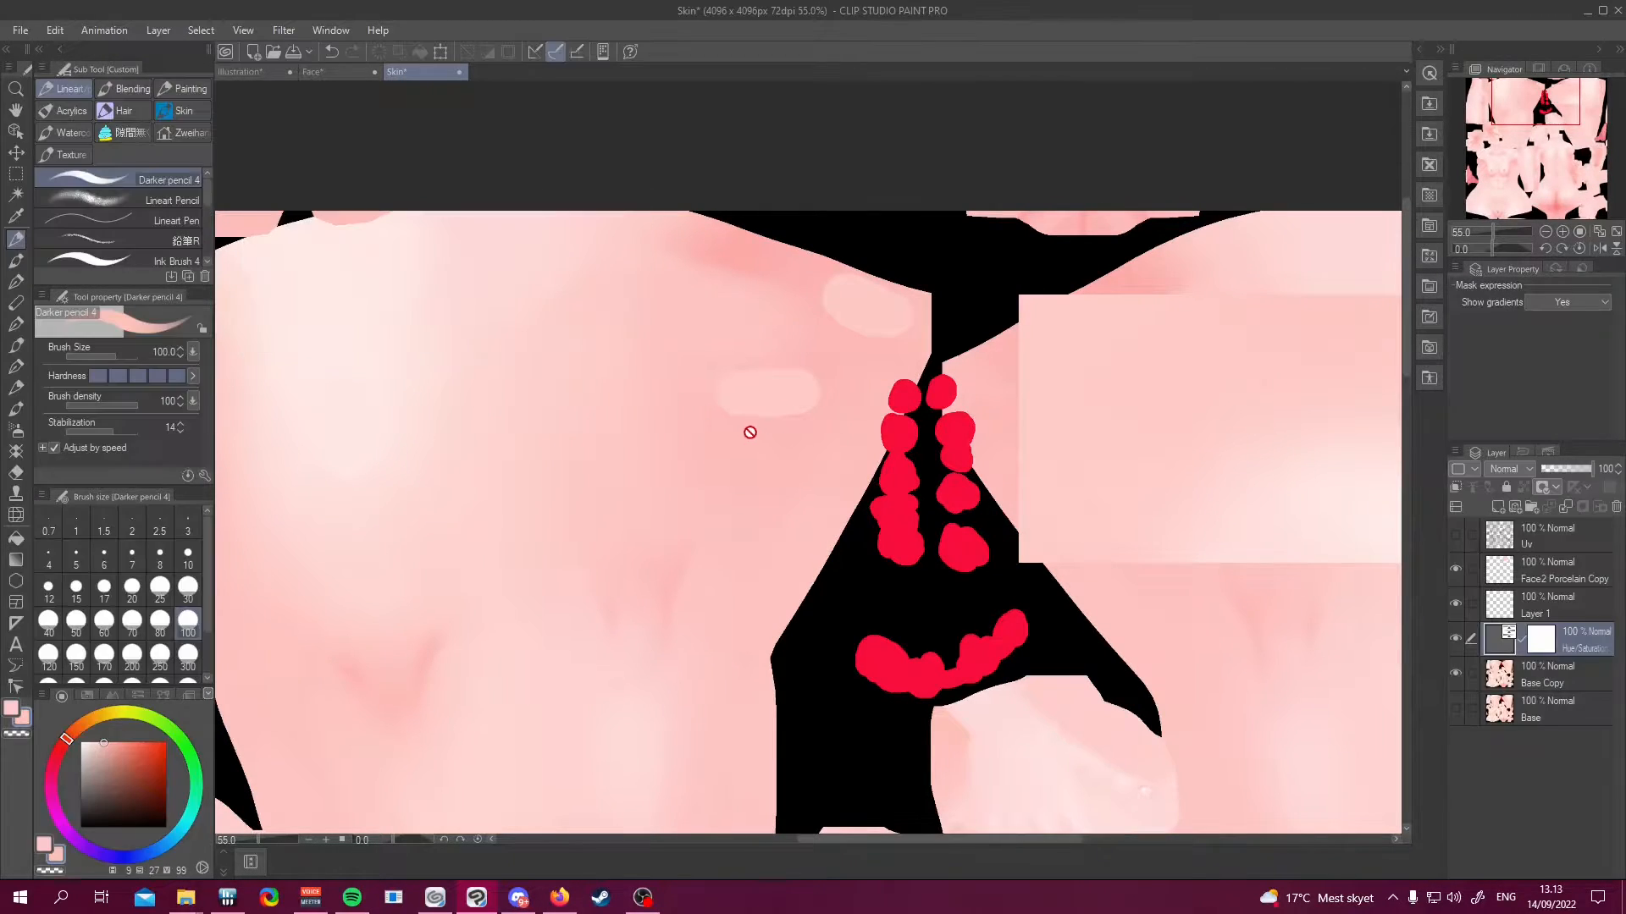
# Sample the pale highlights of the left-hand thigh and the pasted face patch into the main and sub colors
pyautogui.keyDown('alt'); pyautogui.click(354, 453); pyautogui.keyUp('alt')
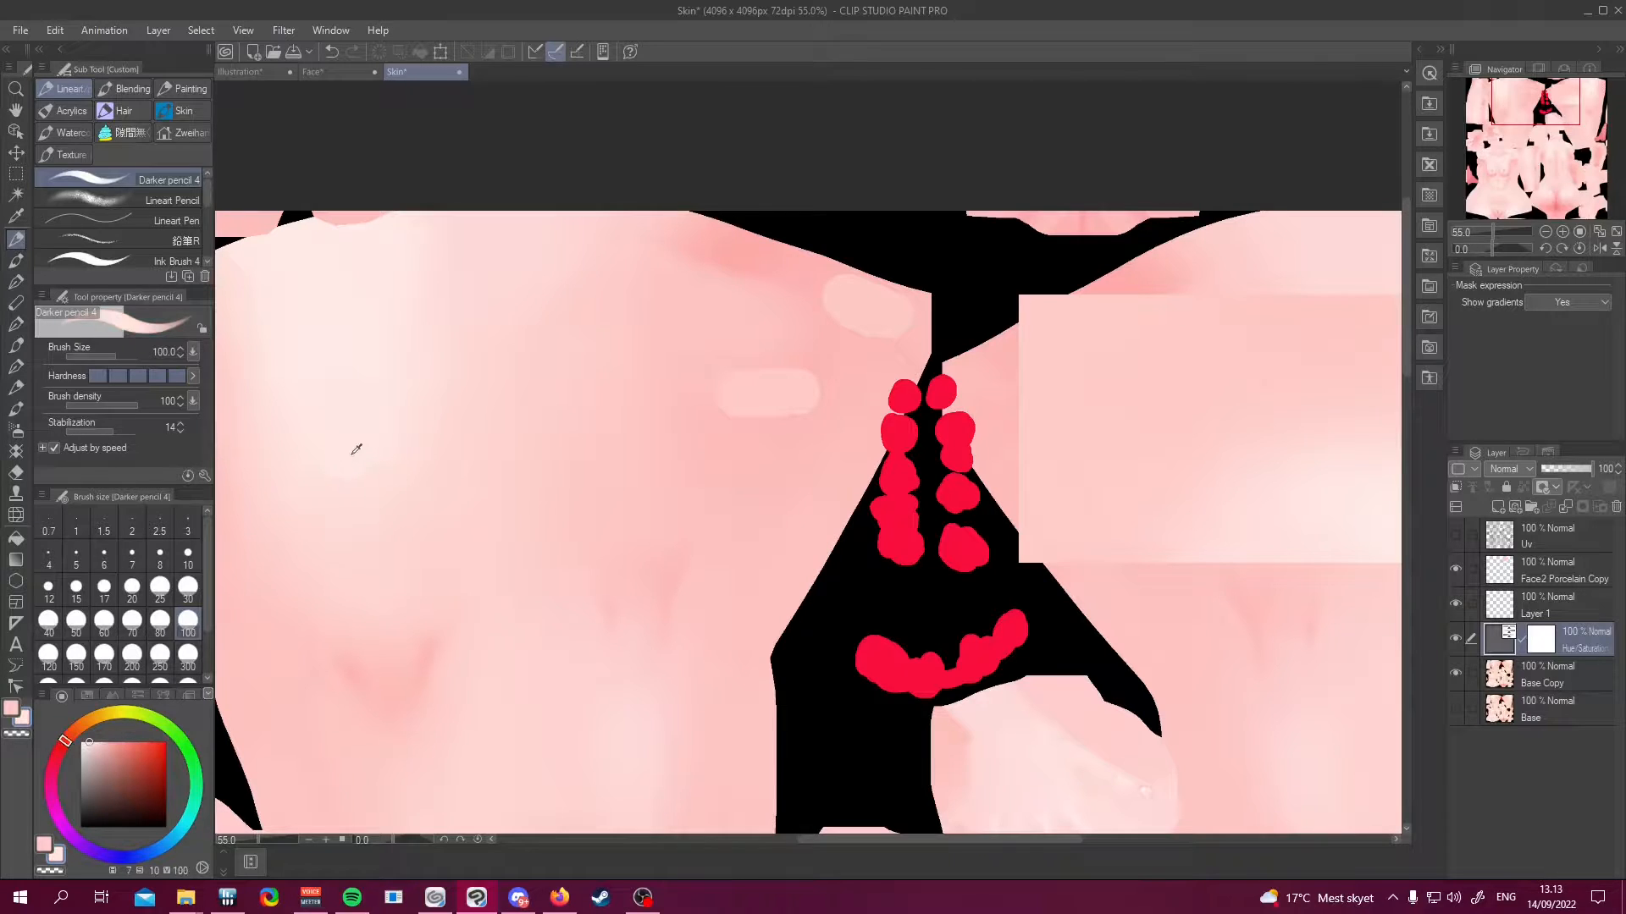
pyautogui.scroll(-3, 471, 406)
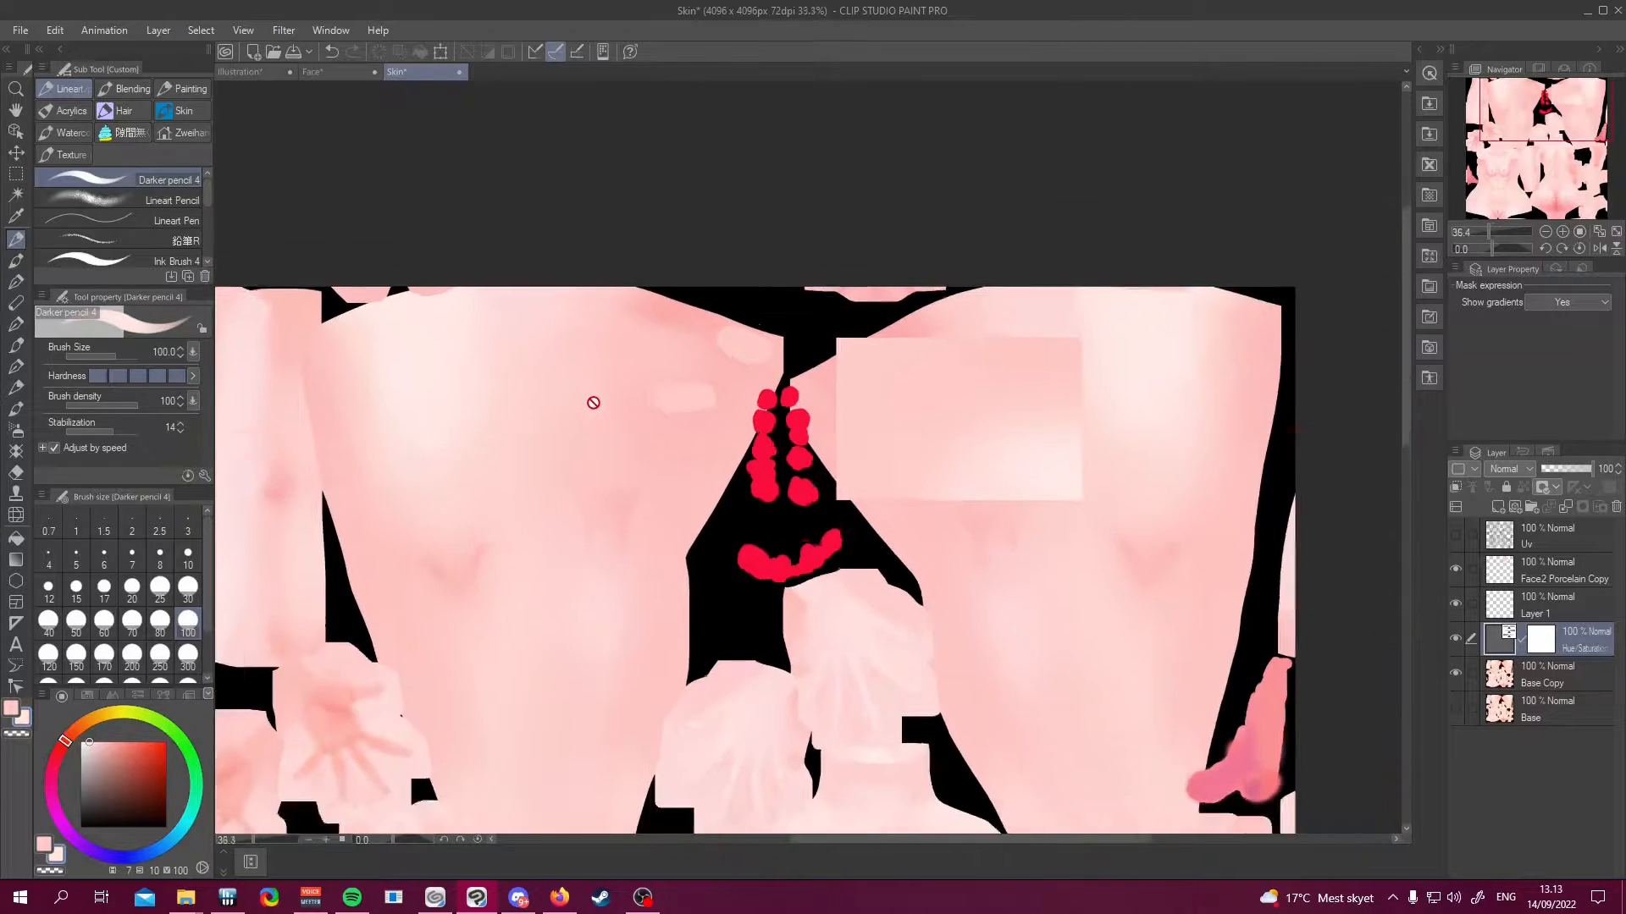
pyautogui.scroll(2, 559, 417)
pyautogui.scroll(-3, 542, 436)
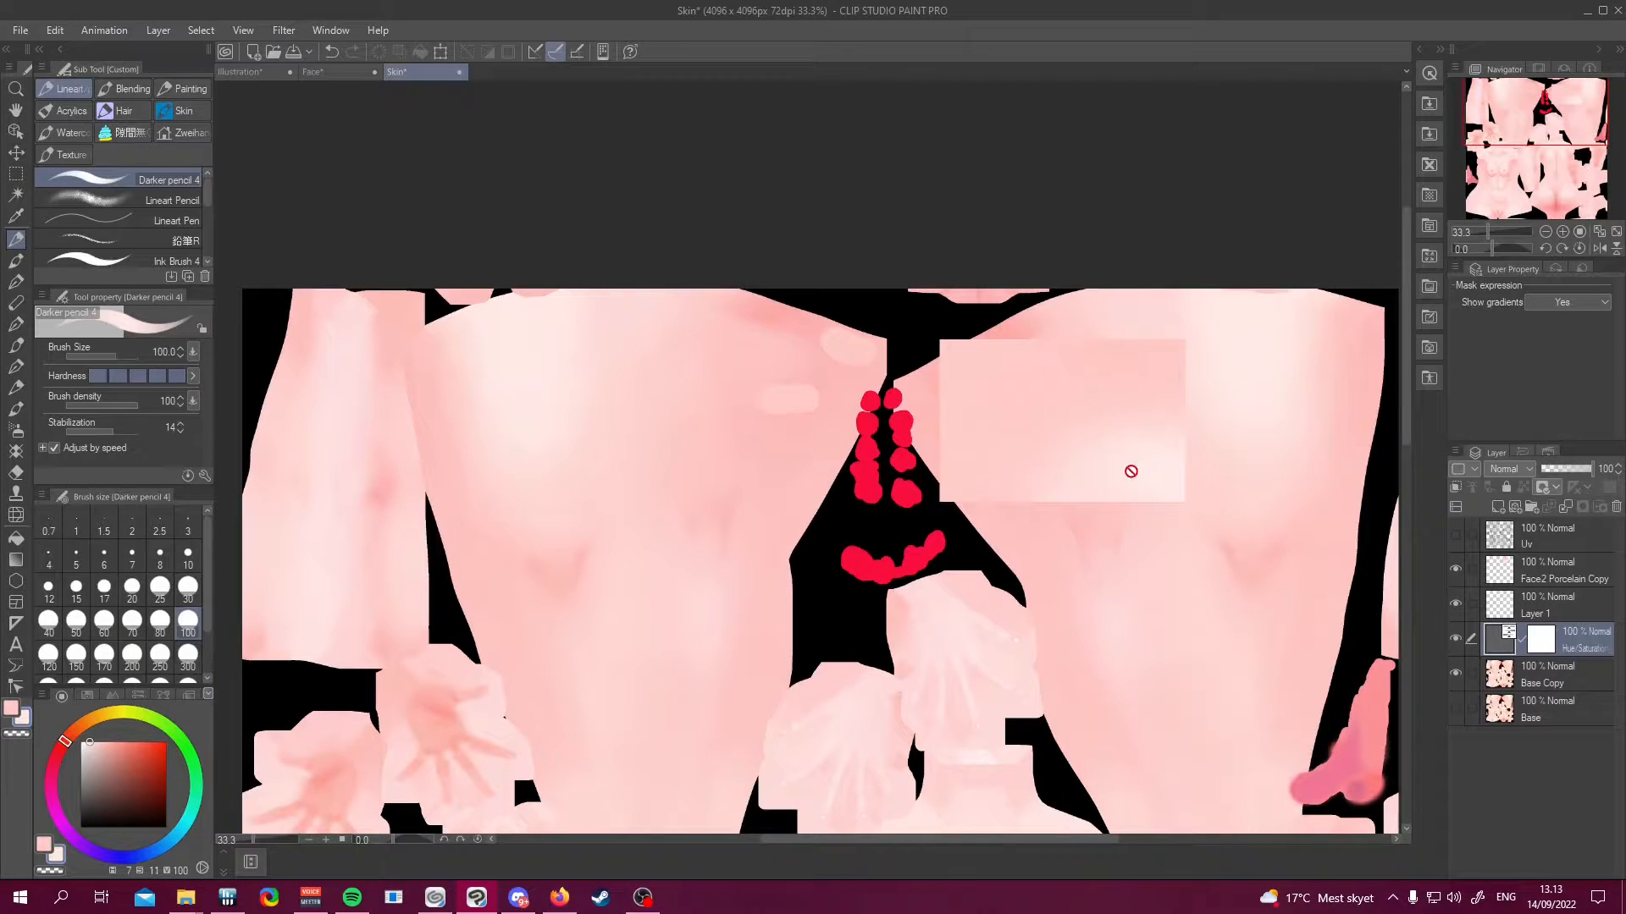
pyautogui.keyDown('alt'); pyautogui.click(1162, 477); pyautogui.keyUp('alt')
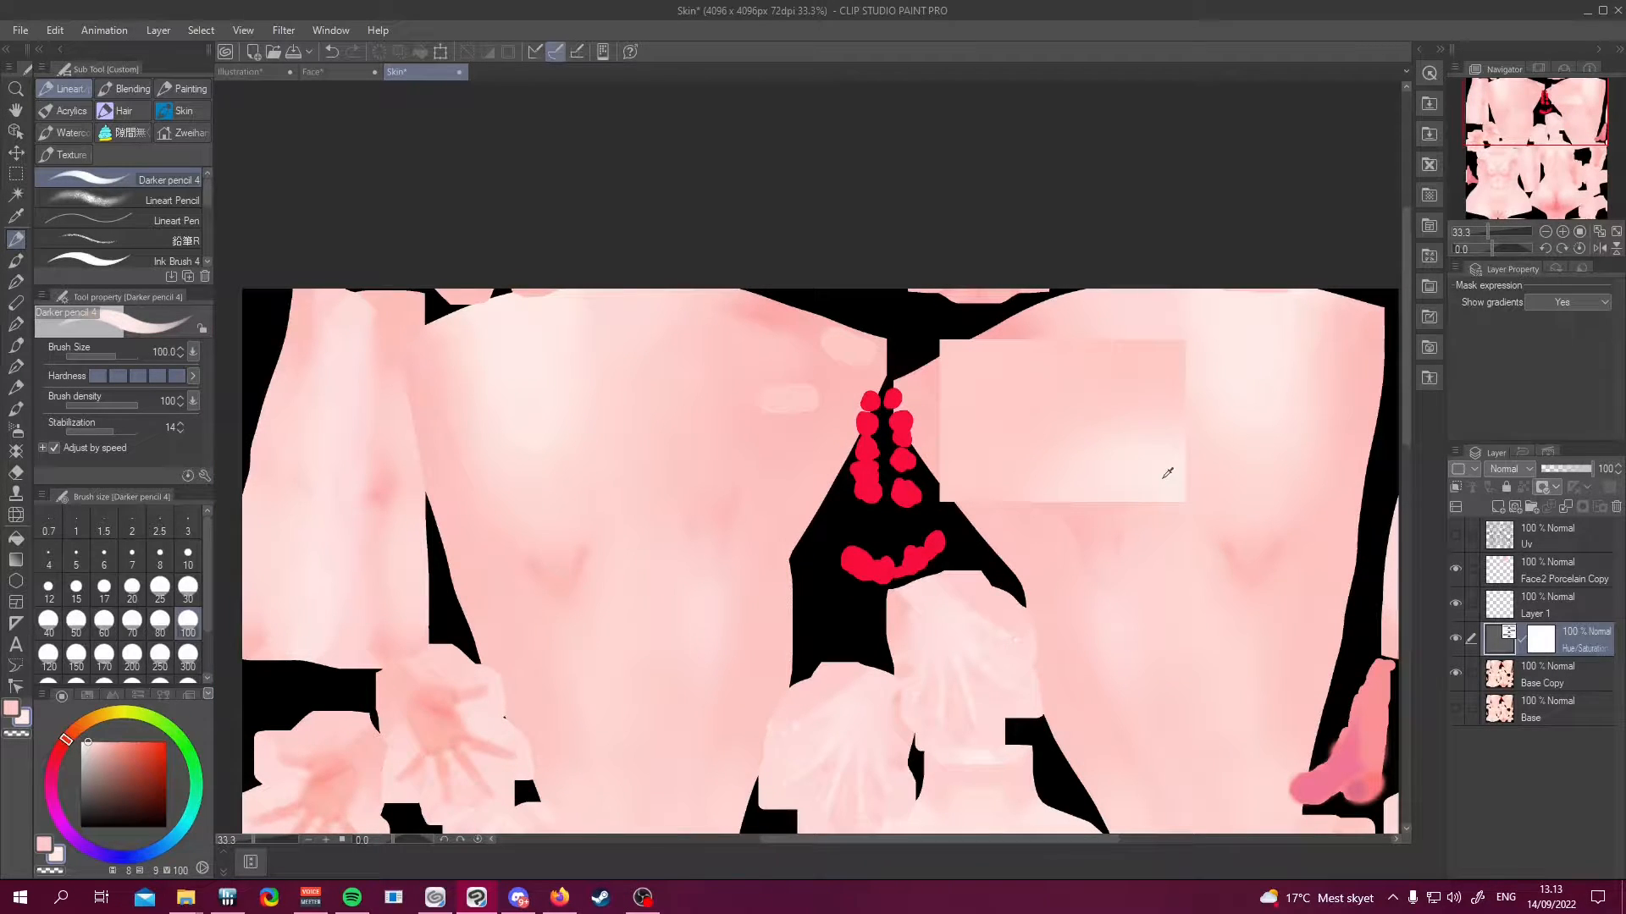
pyautogui.click(44, 845)
pyautogui.keyDown('alt'); pyautogui.click(507, 421); pyautogui.keyUp('alt')
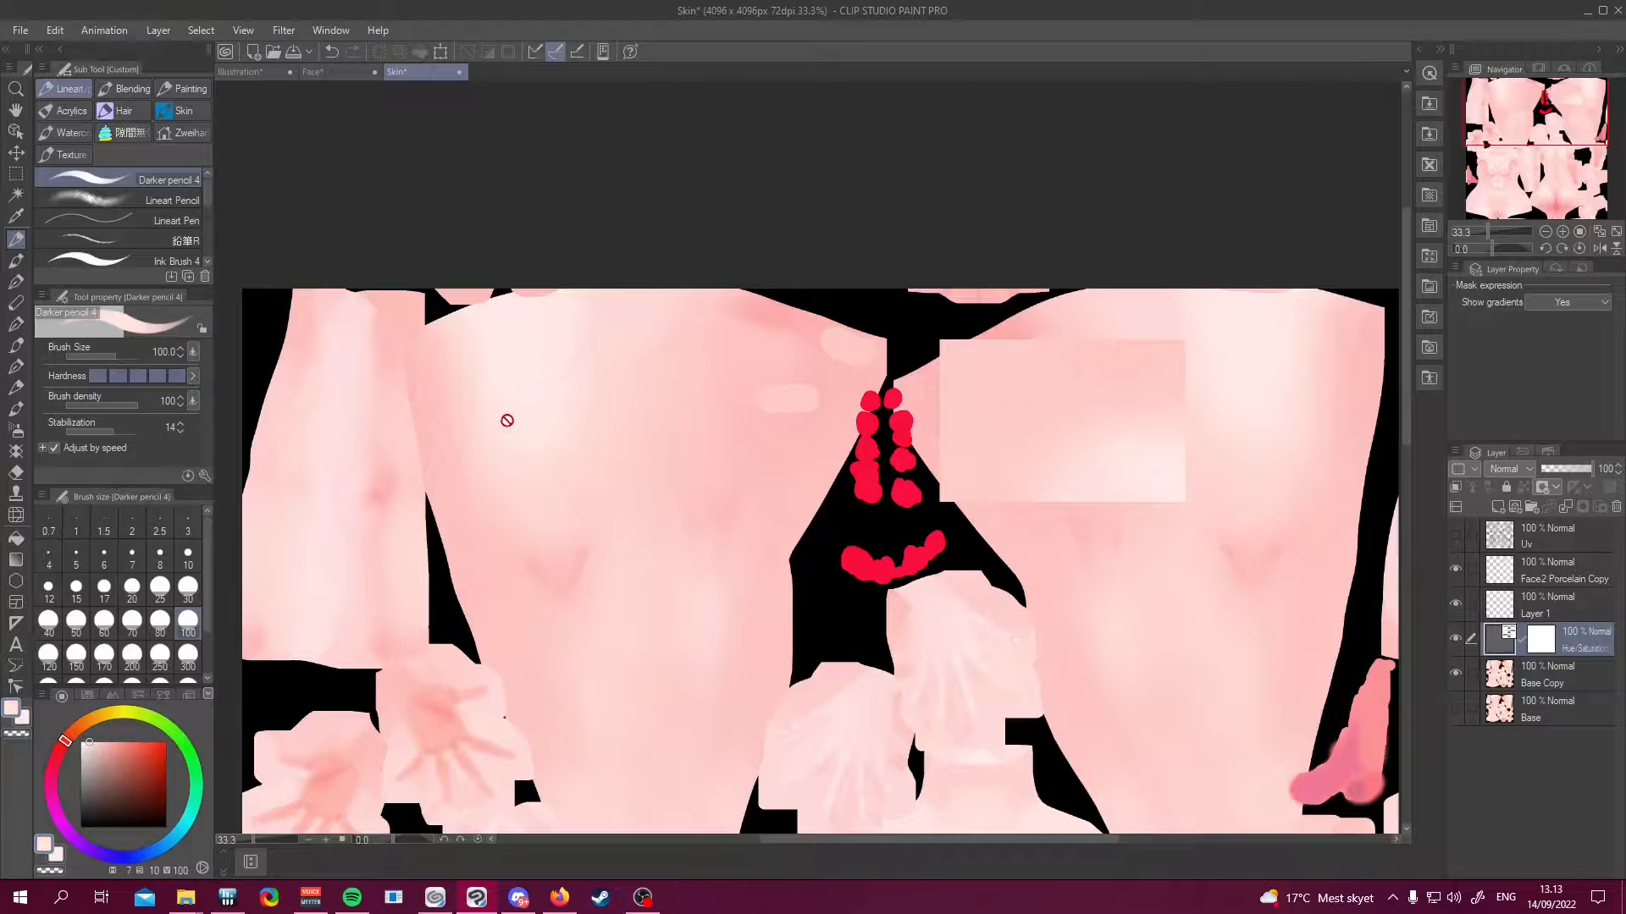
# Alternate repeatedly between the two sampled highlight colors to compare their hue, saturation and brightness values
pyautogui.click(59, 858)
pyautogui.click(44, 846)
pyautogui.click(58, 857)
pyautogui.click(45, 847)
pyautogui.click(59, 857)
pyautogui.click(45, 848)
pyautogui.click(59, 857)
pyautogui.click(47, 847)
pyautogui.click(58, 857)
pyautogui.click(46, 847)
pyautogui.click(59, 857)
# Examine the recolored skin against the pasted face patch, both across the full texture and close up around the thighs
pyautogui.scroll(-2, 704, 338)
pyautogui.scroll(3, 792, 339)
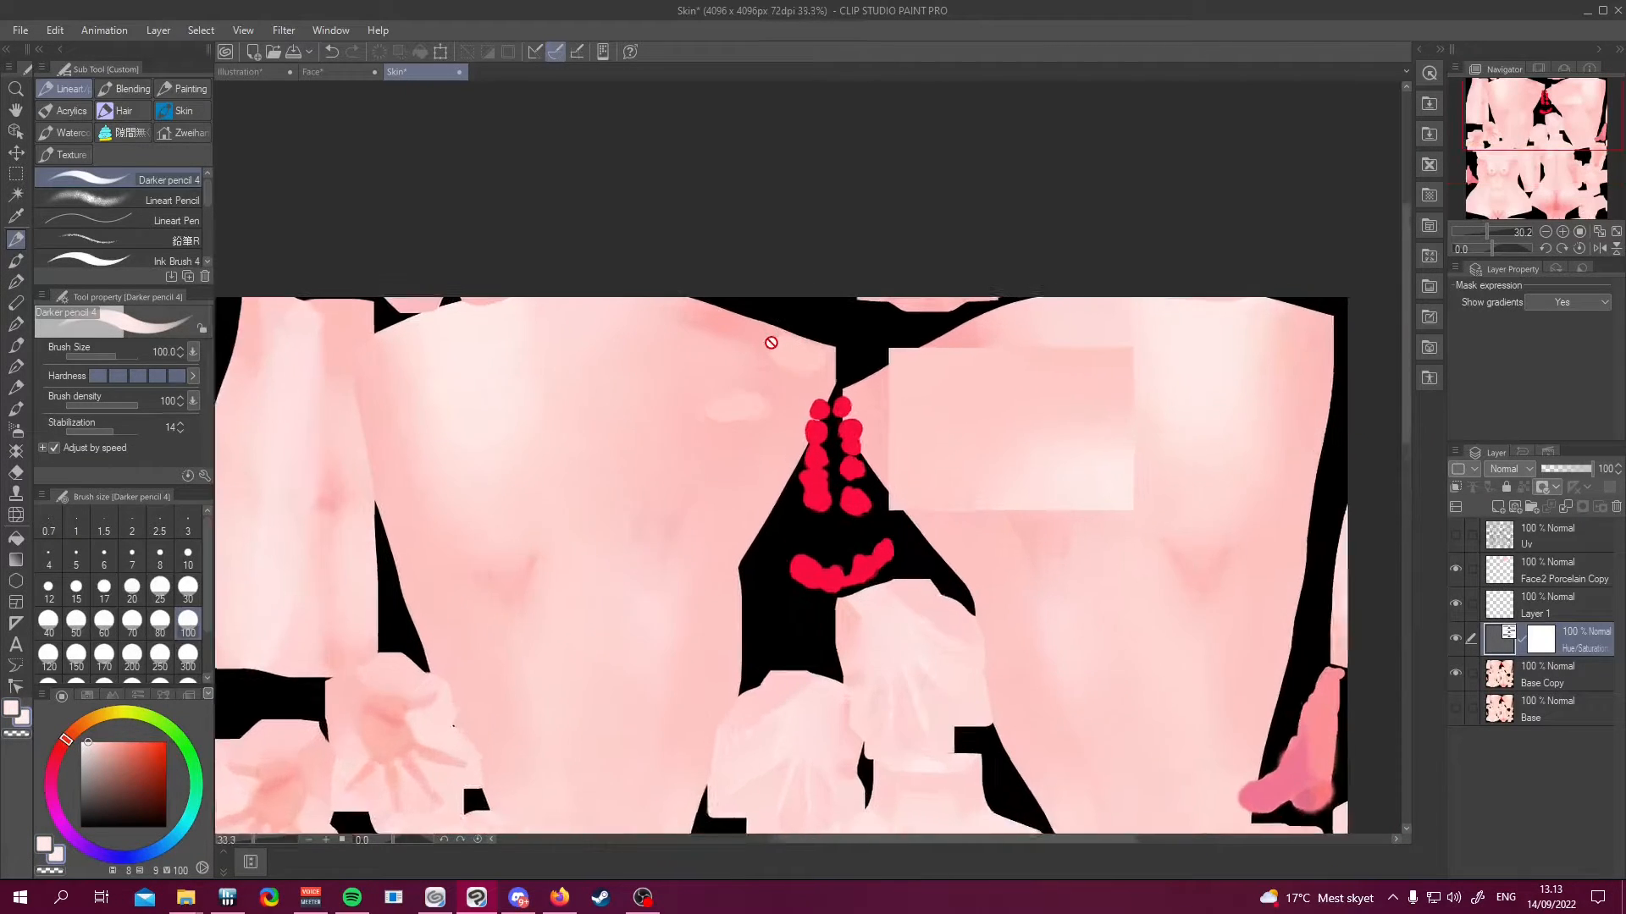
pyautogui.scroll(-2, 639, 344)
pyautogui.scroll(1, 690, 342)
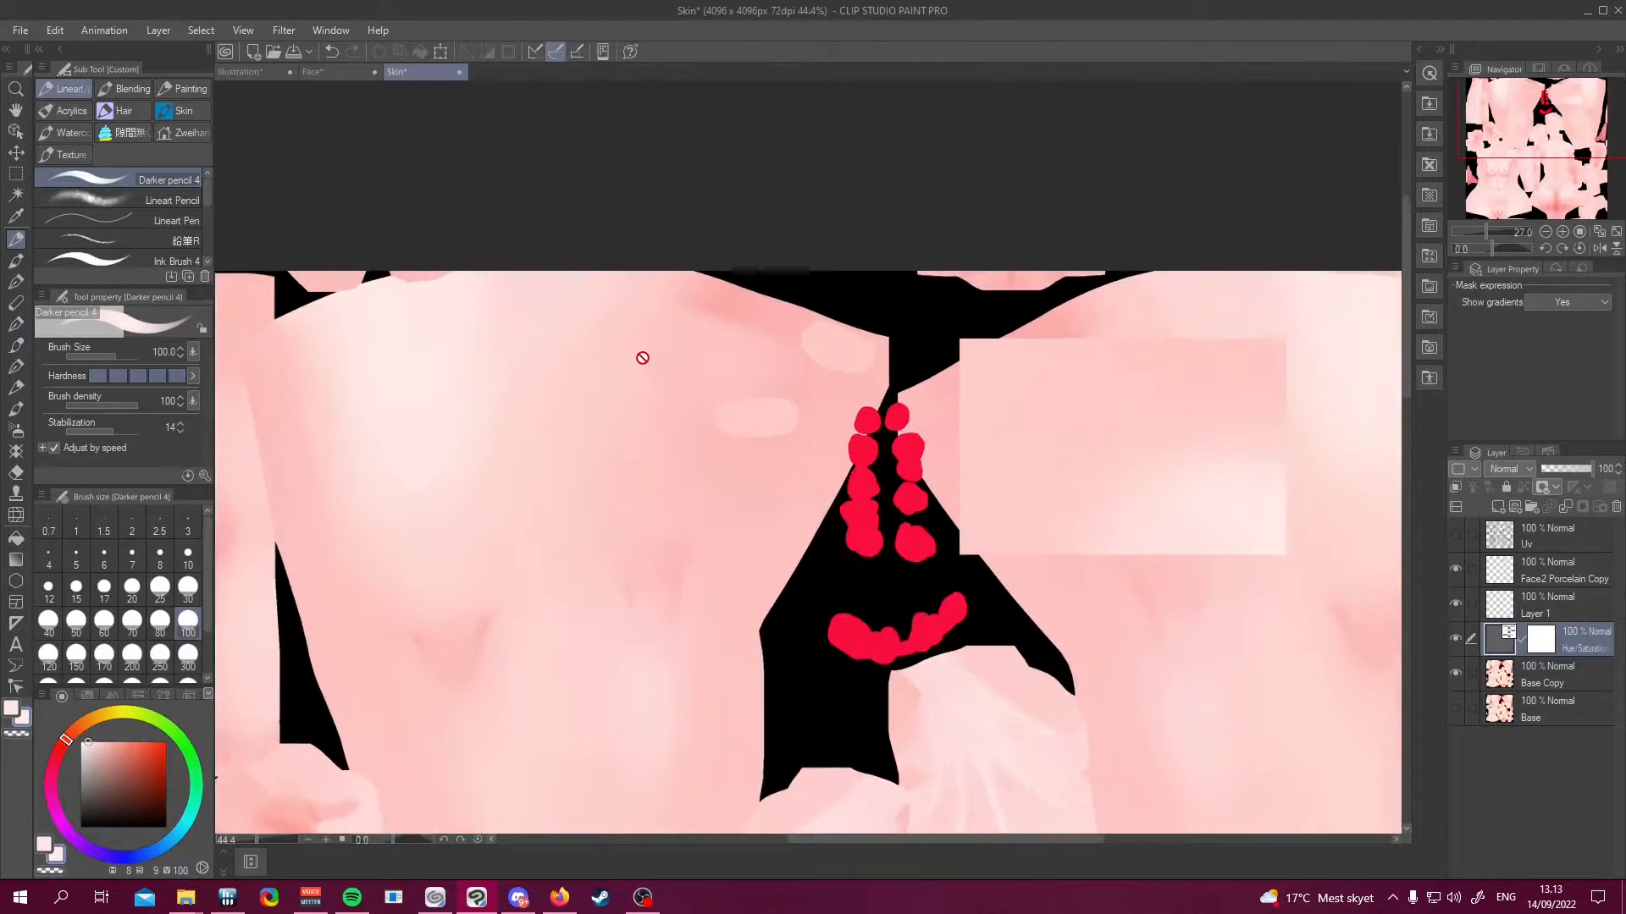
pyautogui.scroll(-4, 643, 355)
pyautogui.scroll(-2, 663, 356)
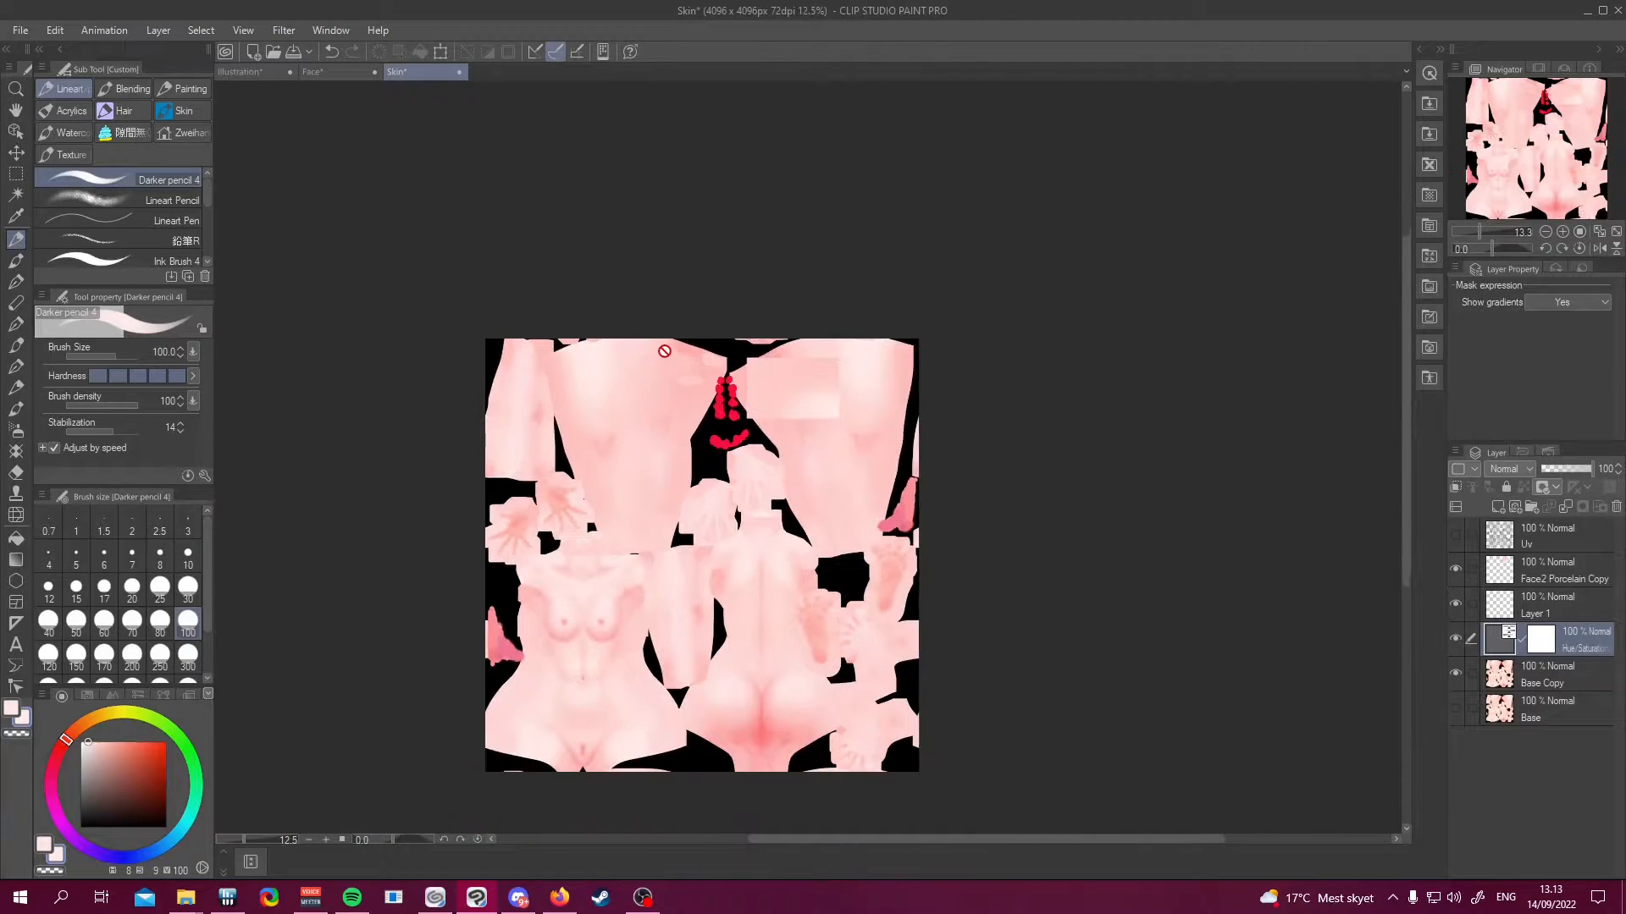
pyautogui.scroll(4, 689, 373)
pyautogui.scroll(-1, 686, 375)
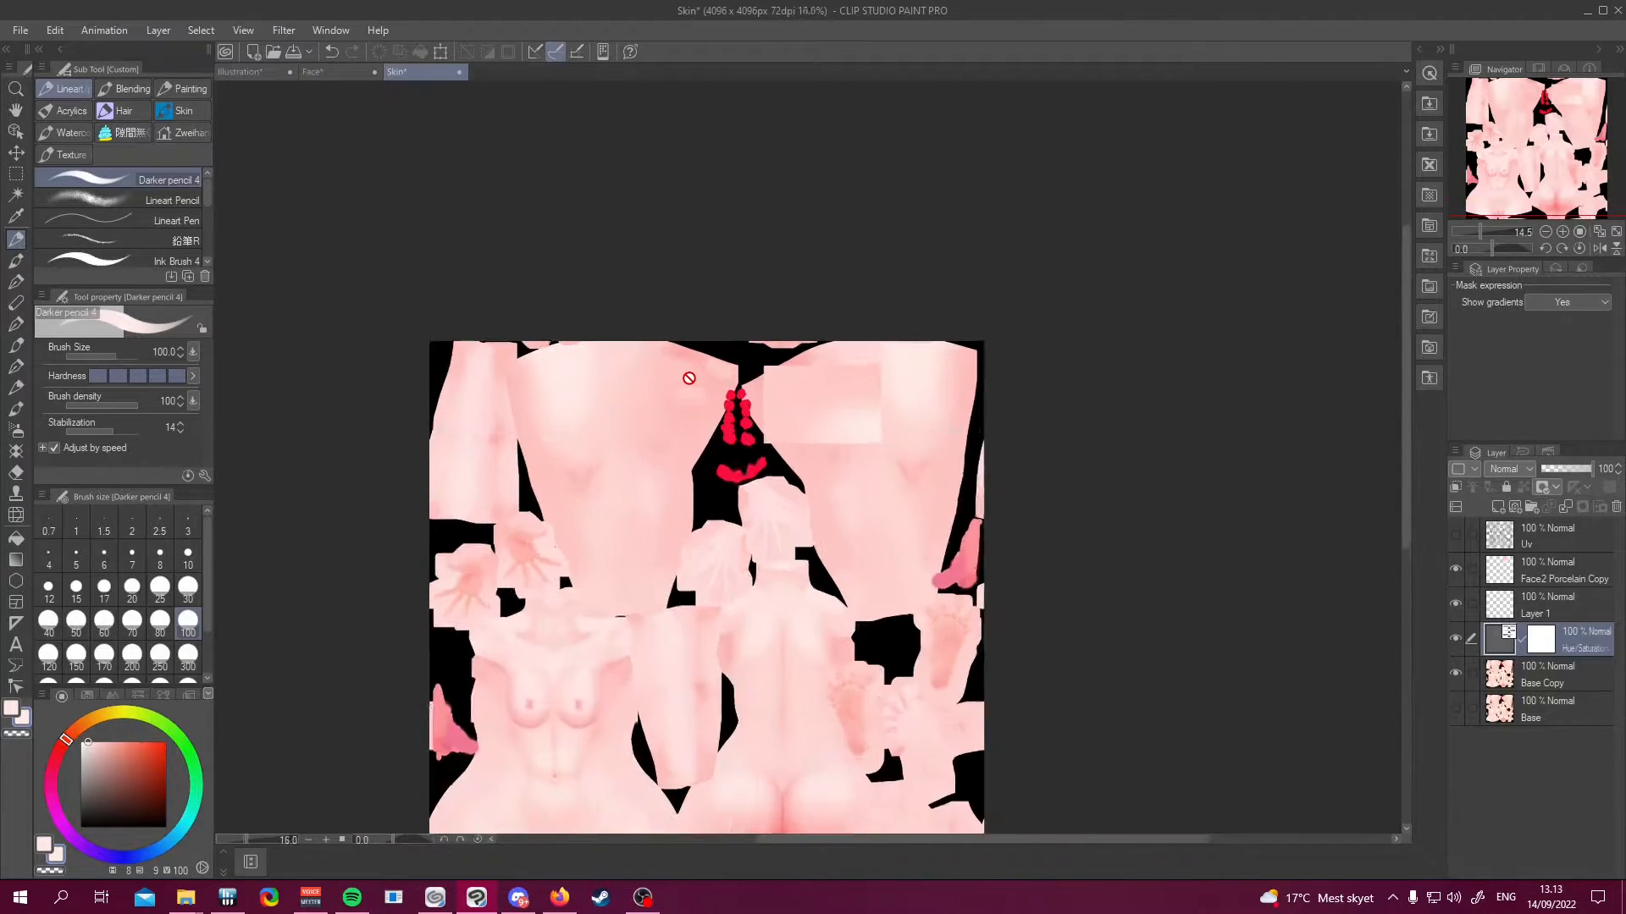
pyautogui.scroll(2, 688, 380)
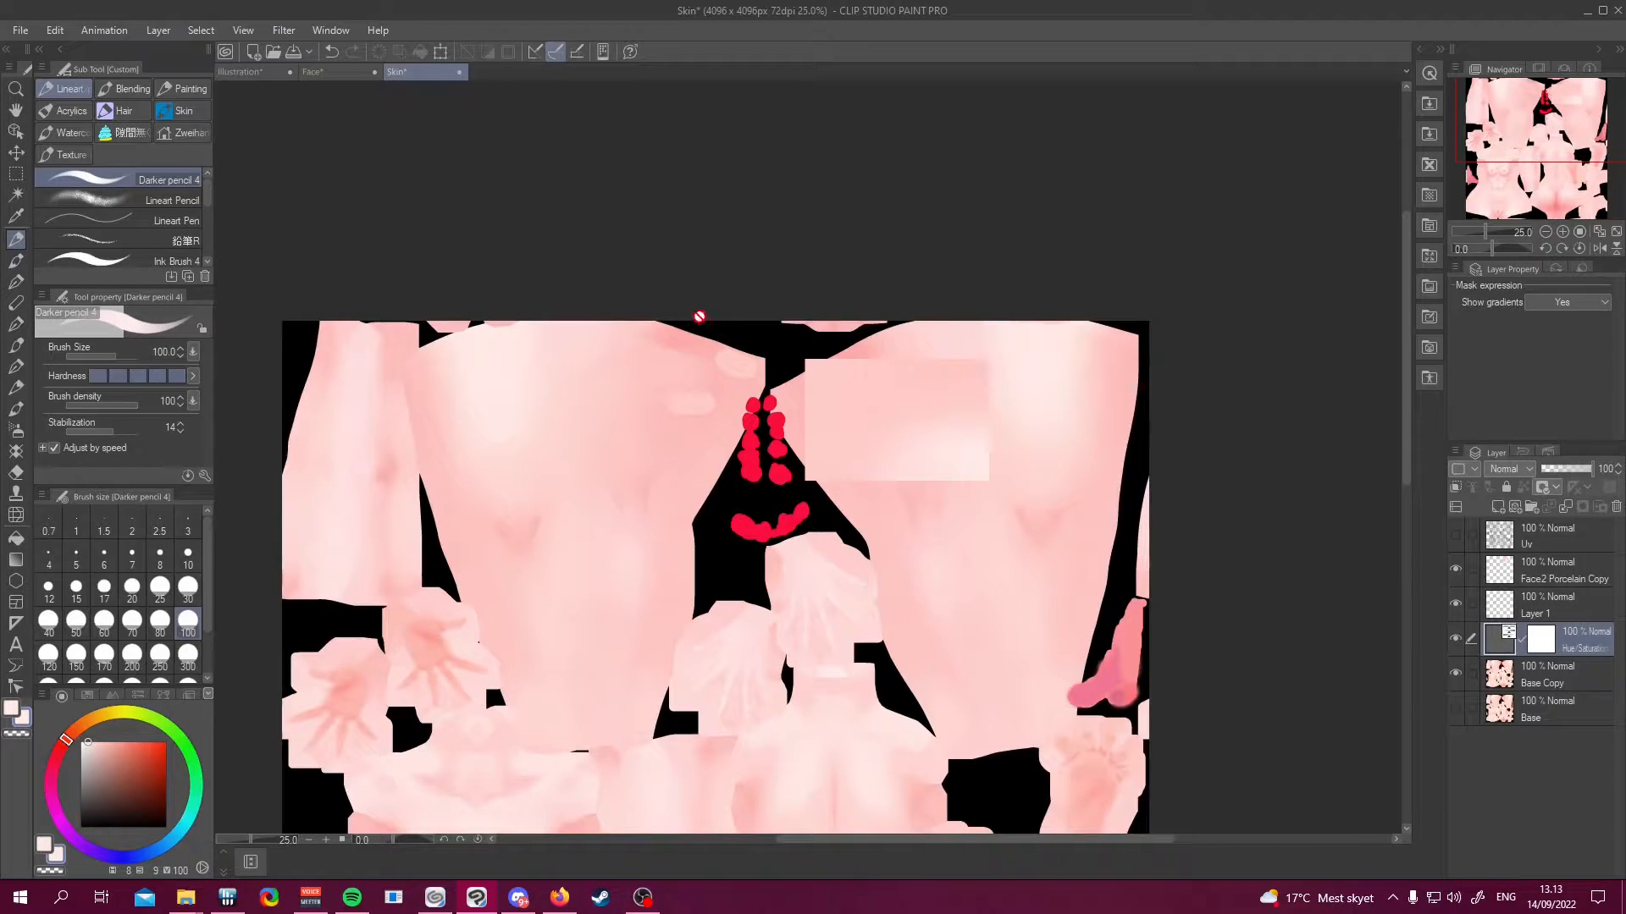
pyautogui.scroll(4, 699, 317)
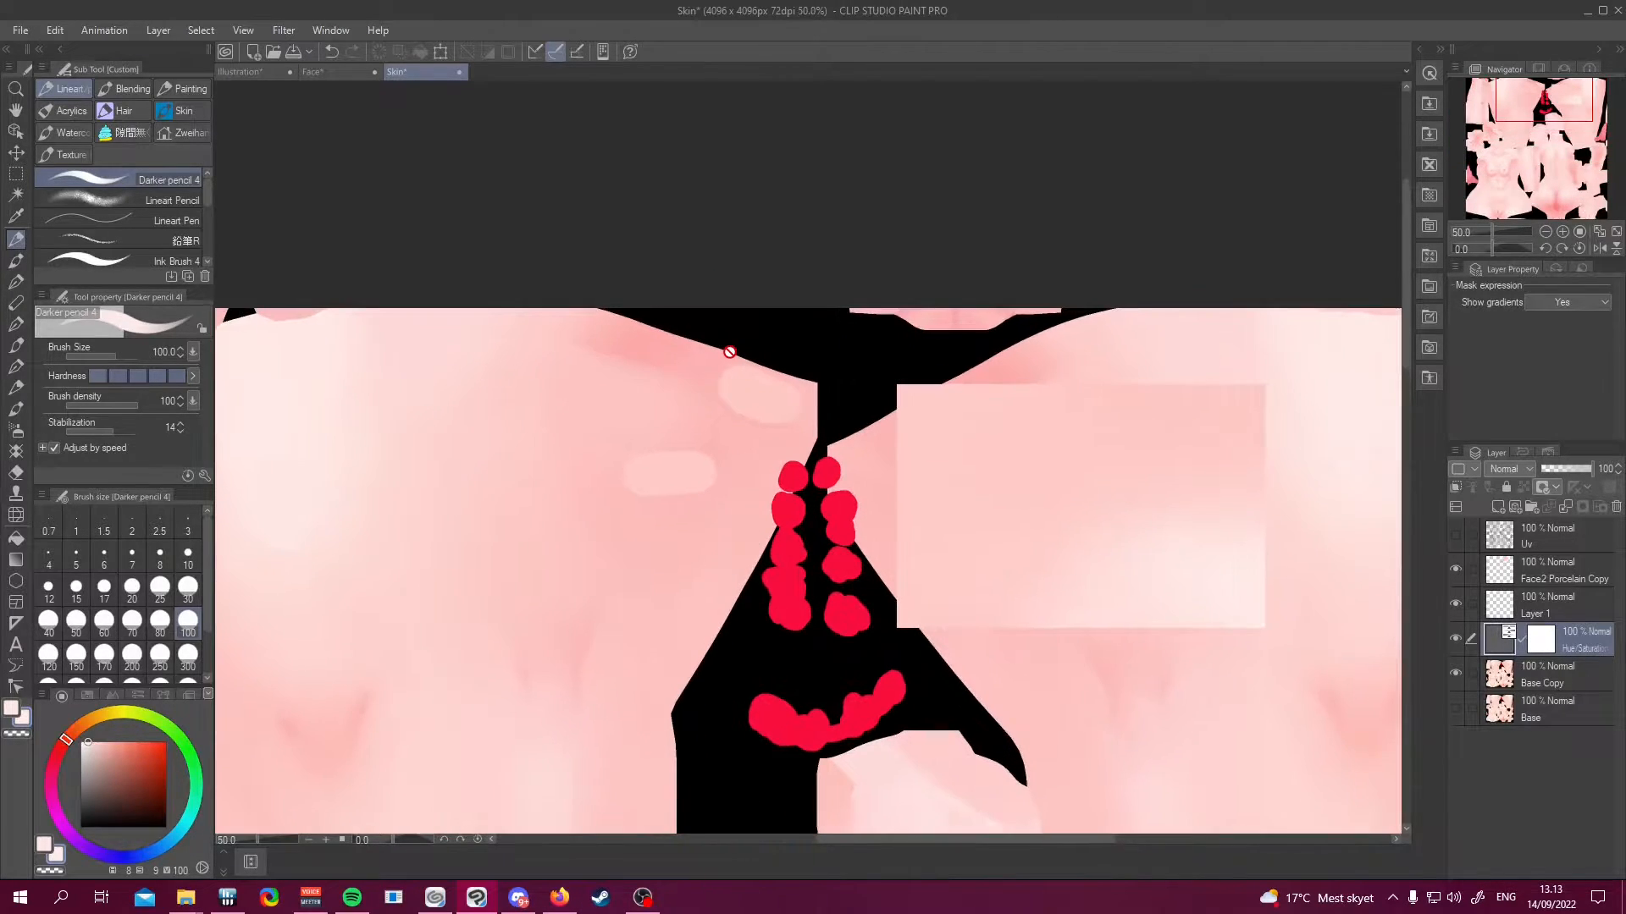
pyautogui.scroll(-1, 991, 373)
pyautogui.scroll(3, 892, 475)
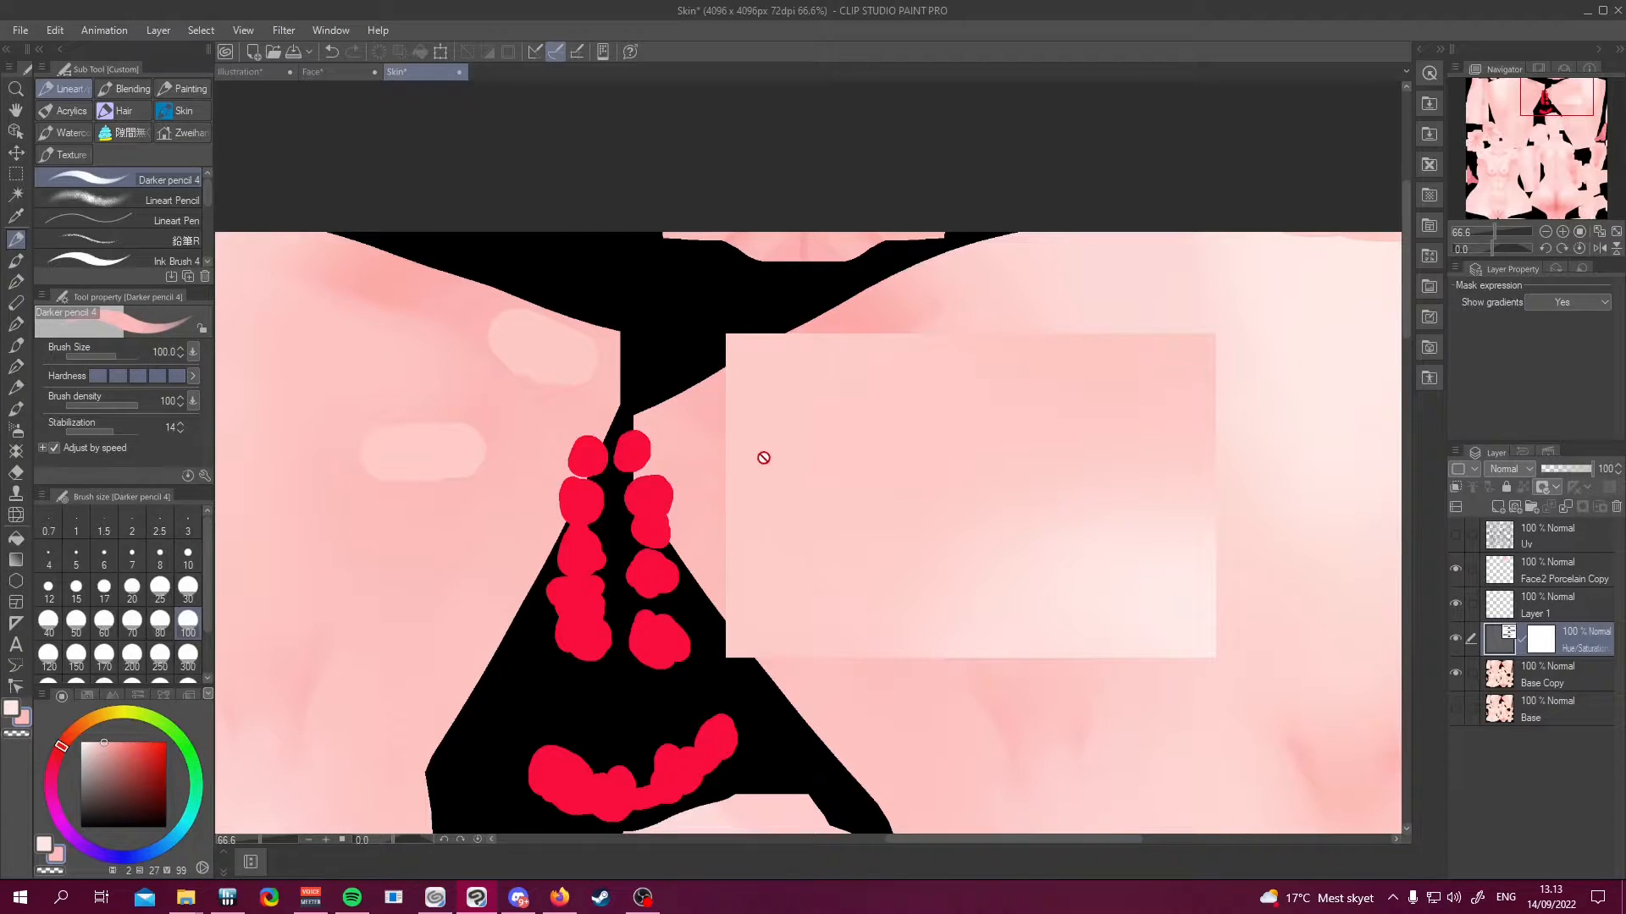
# Sample the rosy shading at the nostril on the Face texture, and return to the Skin texture
pyautogui.scroll(-5, 723, 461)
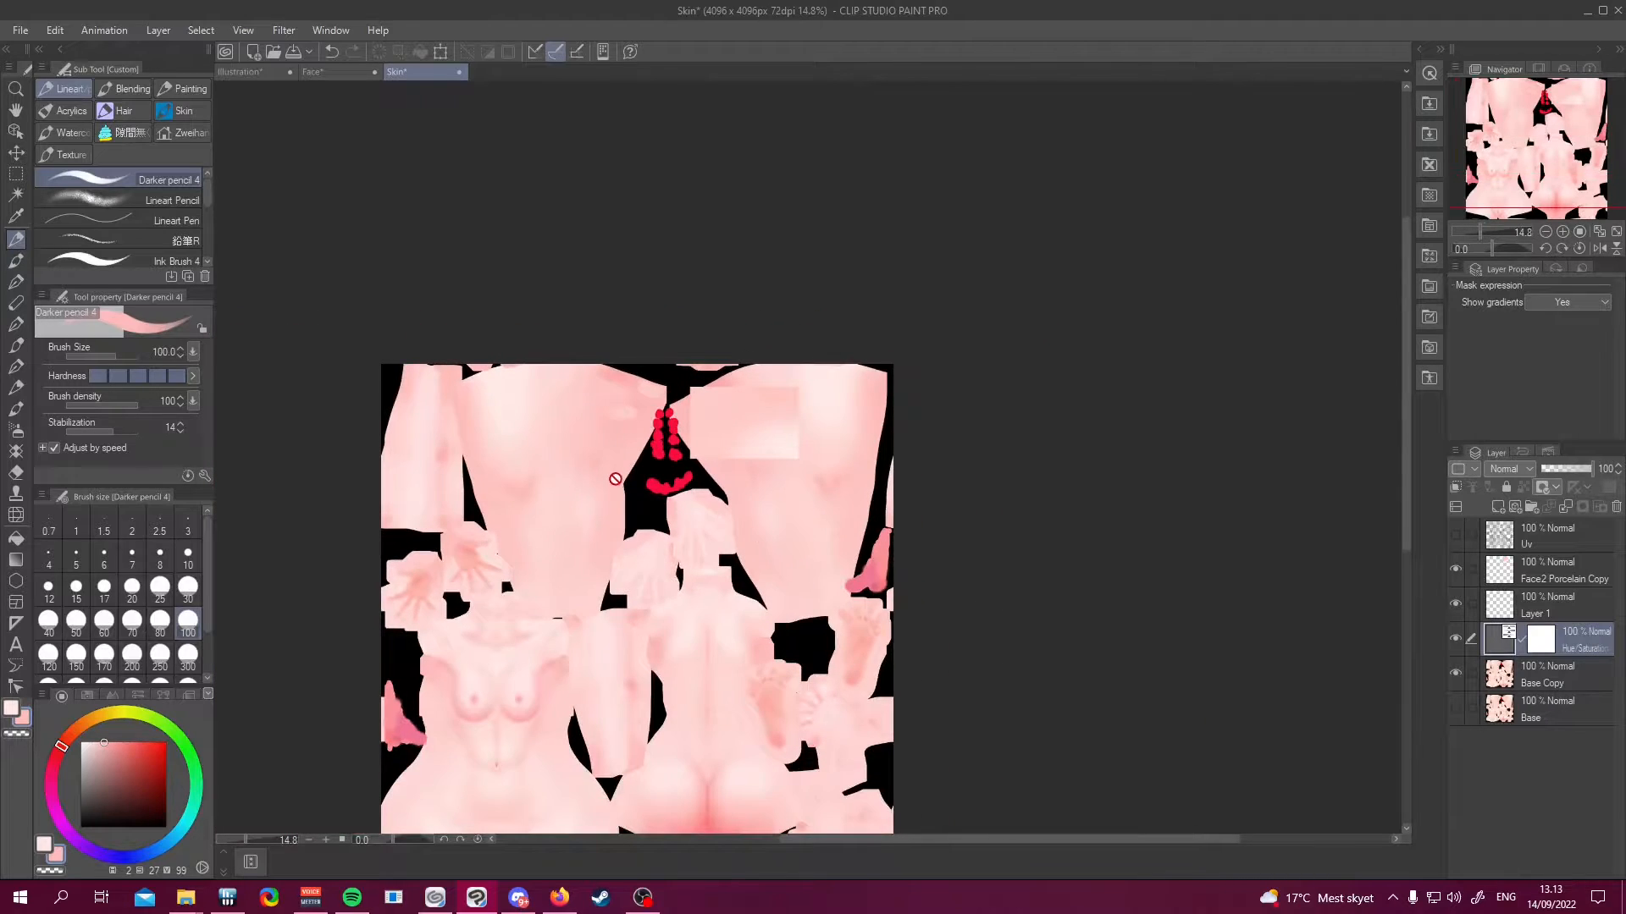
pyautogui.scroll(3, 581, 405)
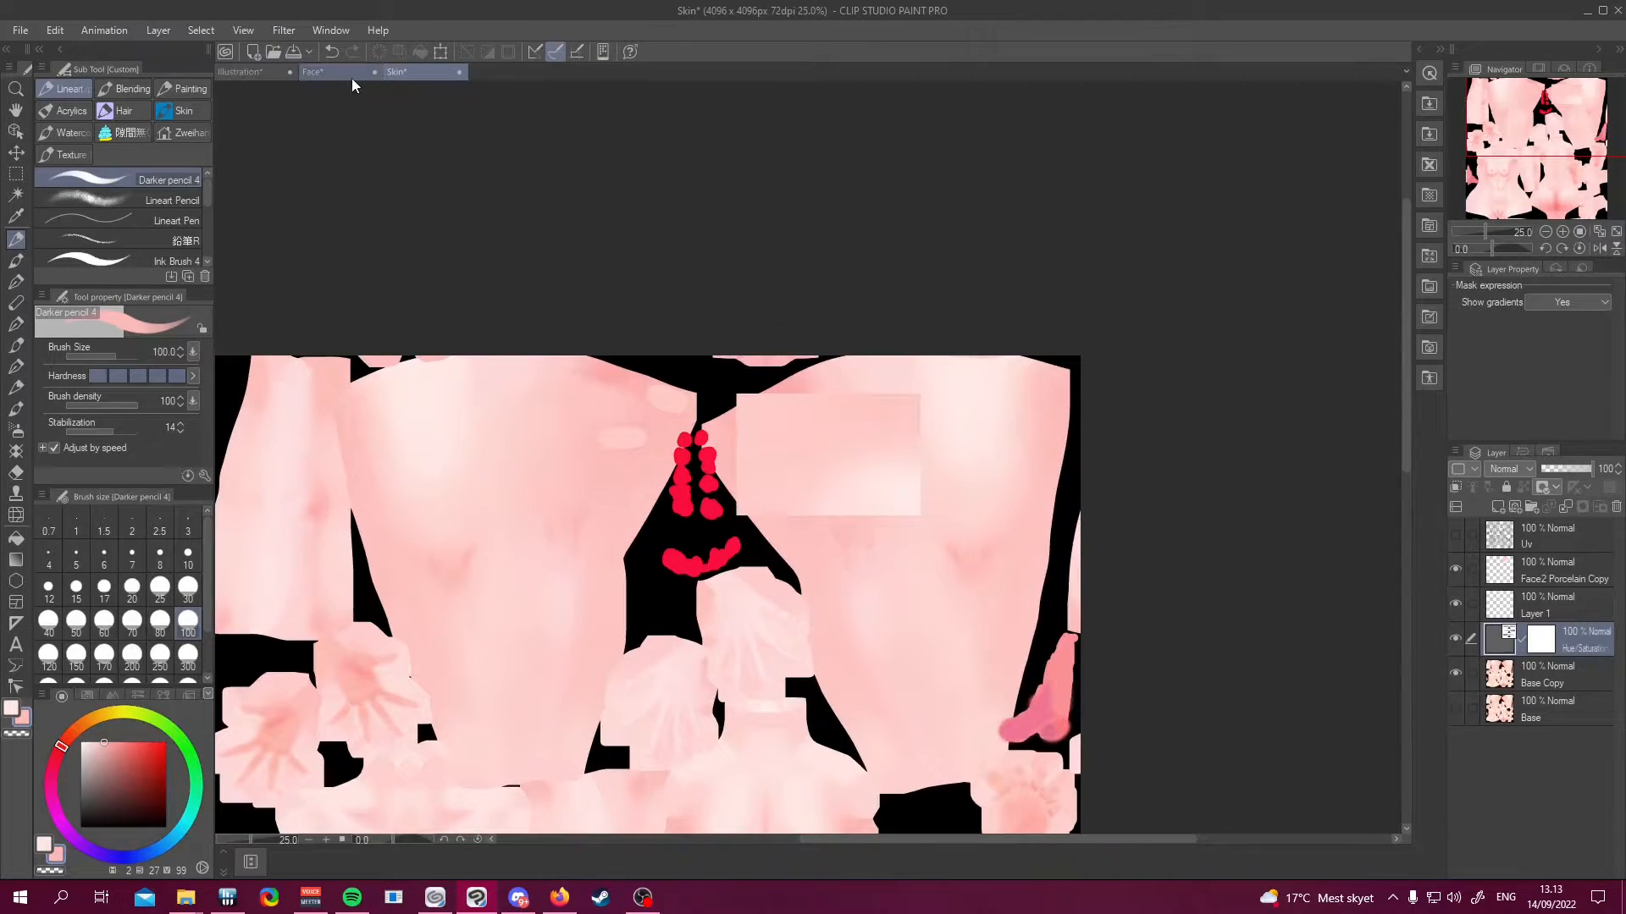
pyautogui.click(352, 72)
pyautogui.scroll(-3, 617, 533)
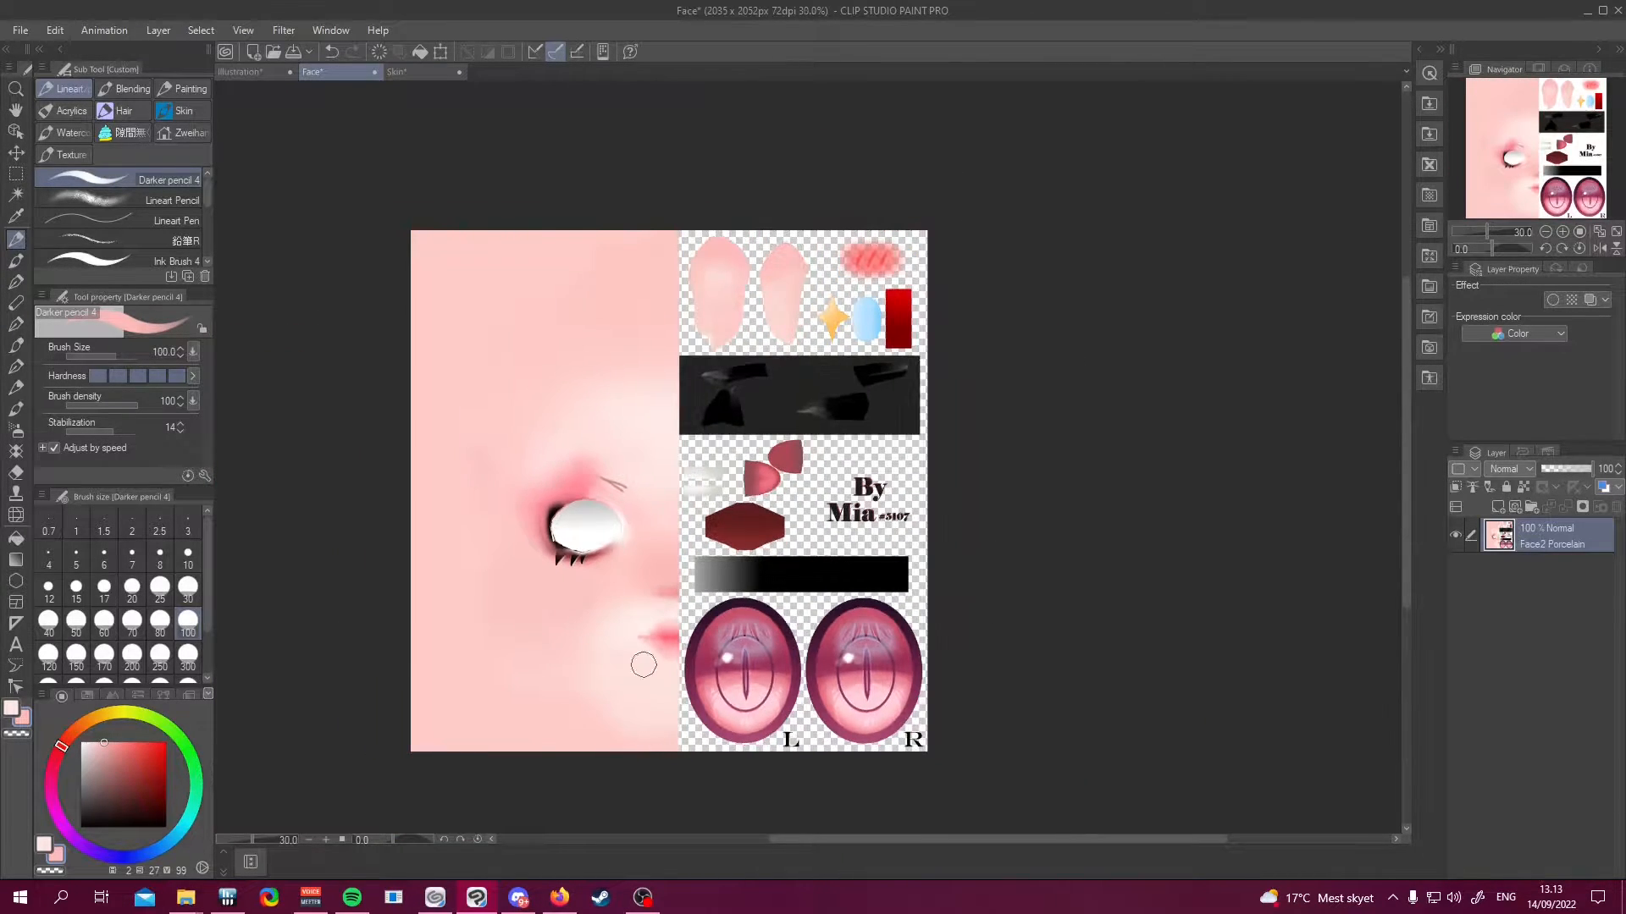
pyautogui.scroll(1, 644, 687)
pyautogui.scroll(5, 660, 572)
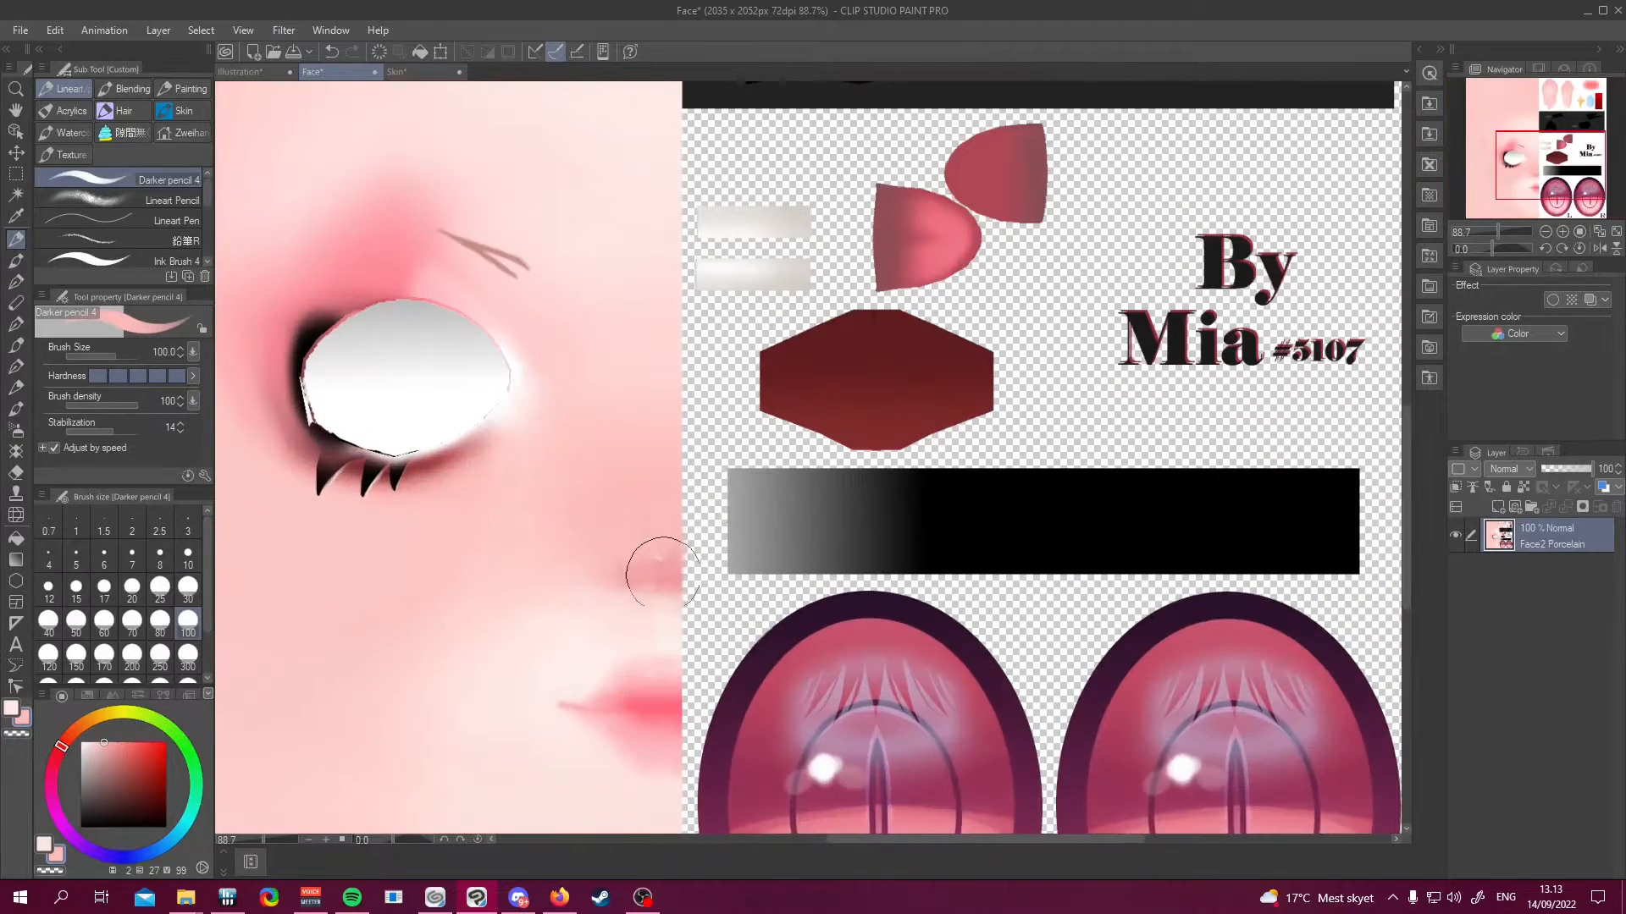
pyautogui.keyDown('alt'); pyautogui.click(657, 569); pyautogui.keyUp('alt')
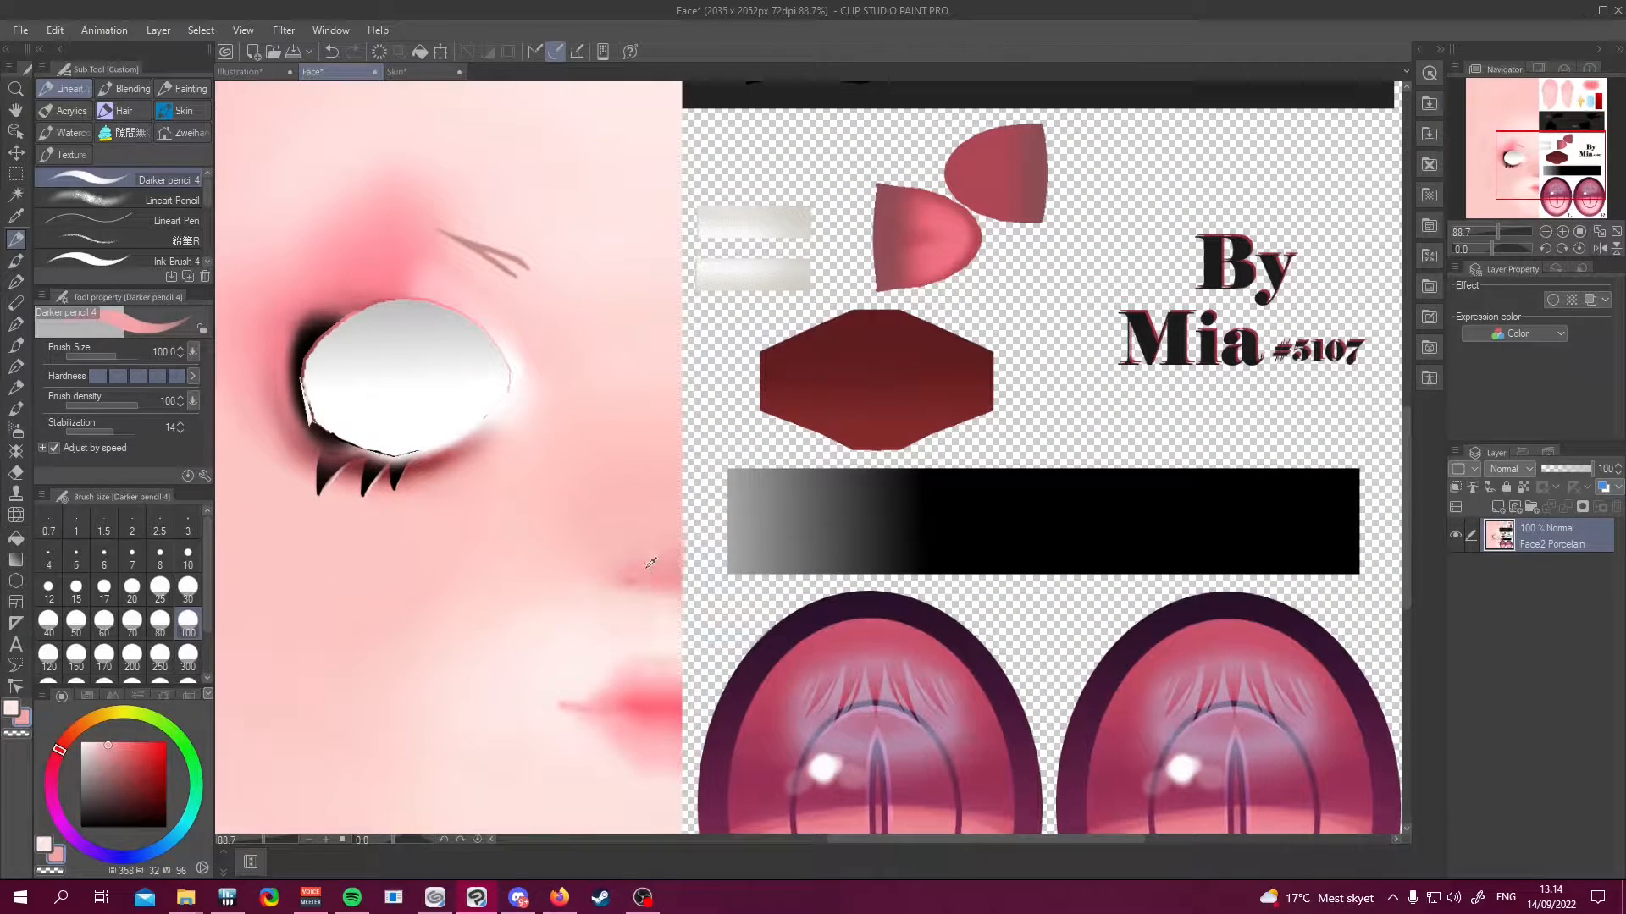
pyautogui.scroll(-2, 651, 562)
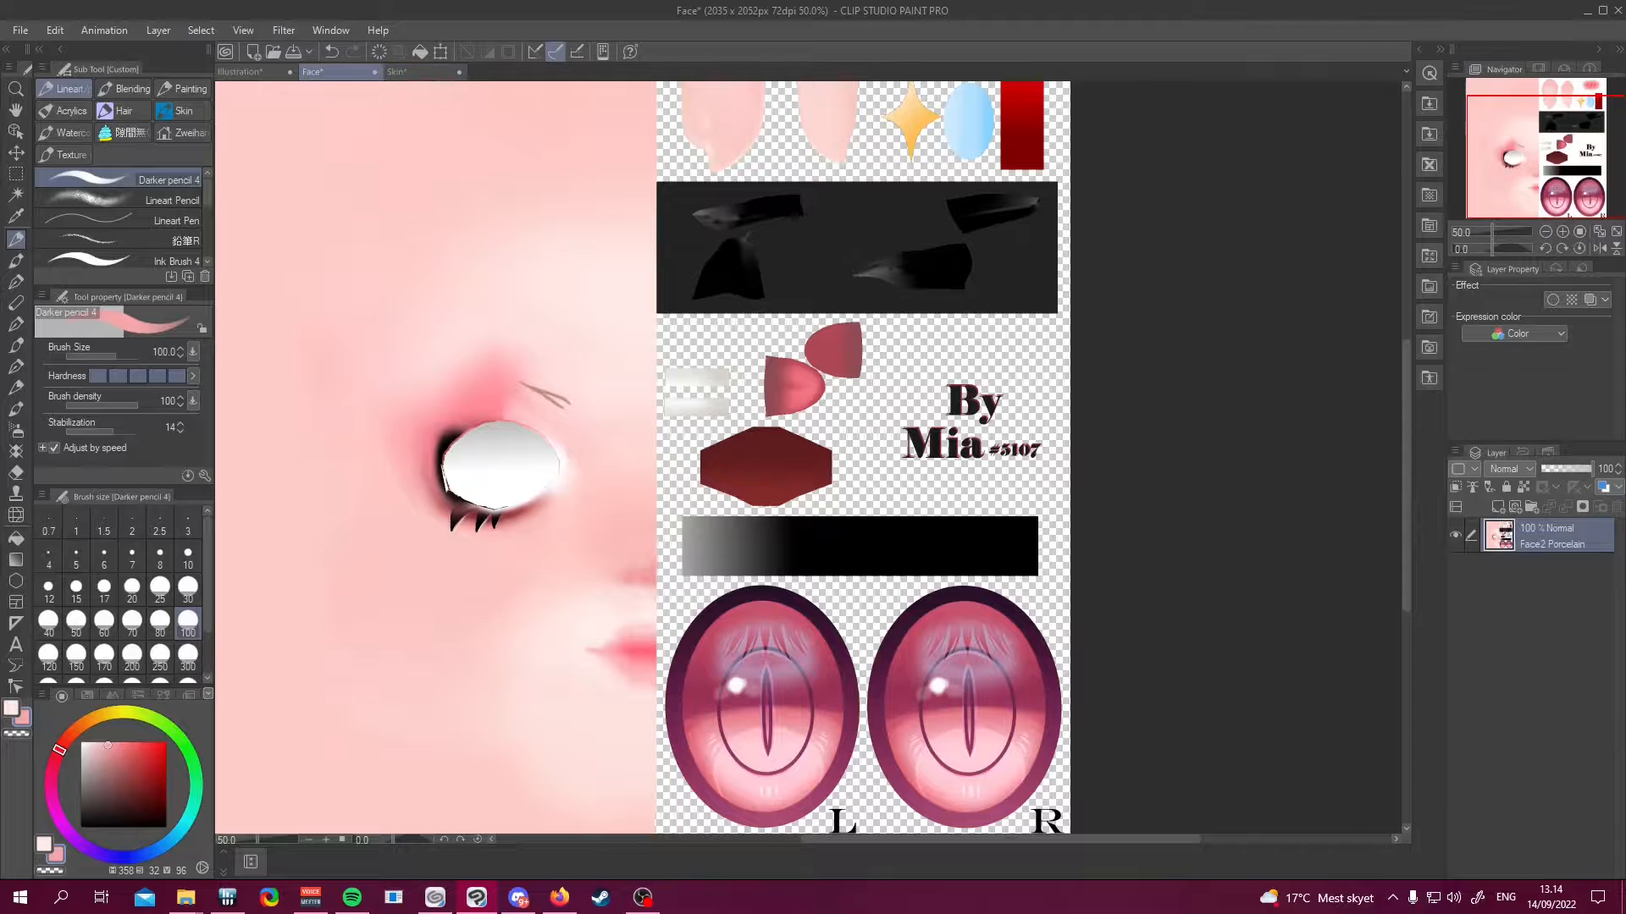
pyautogui.click(415, 73)
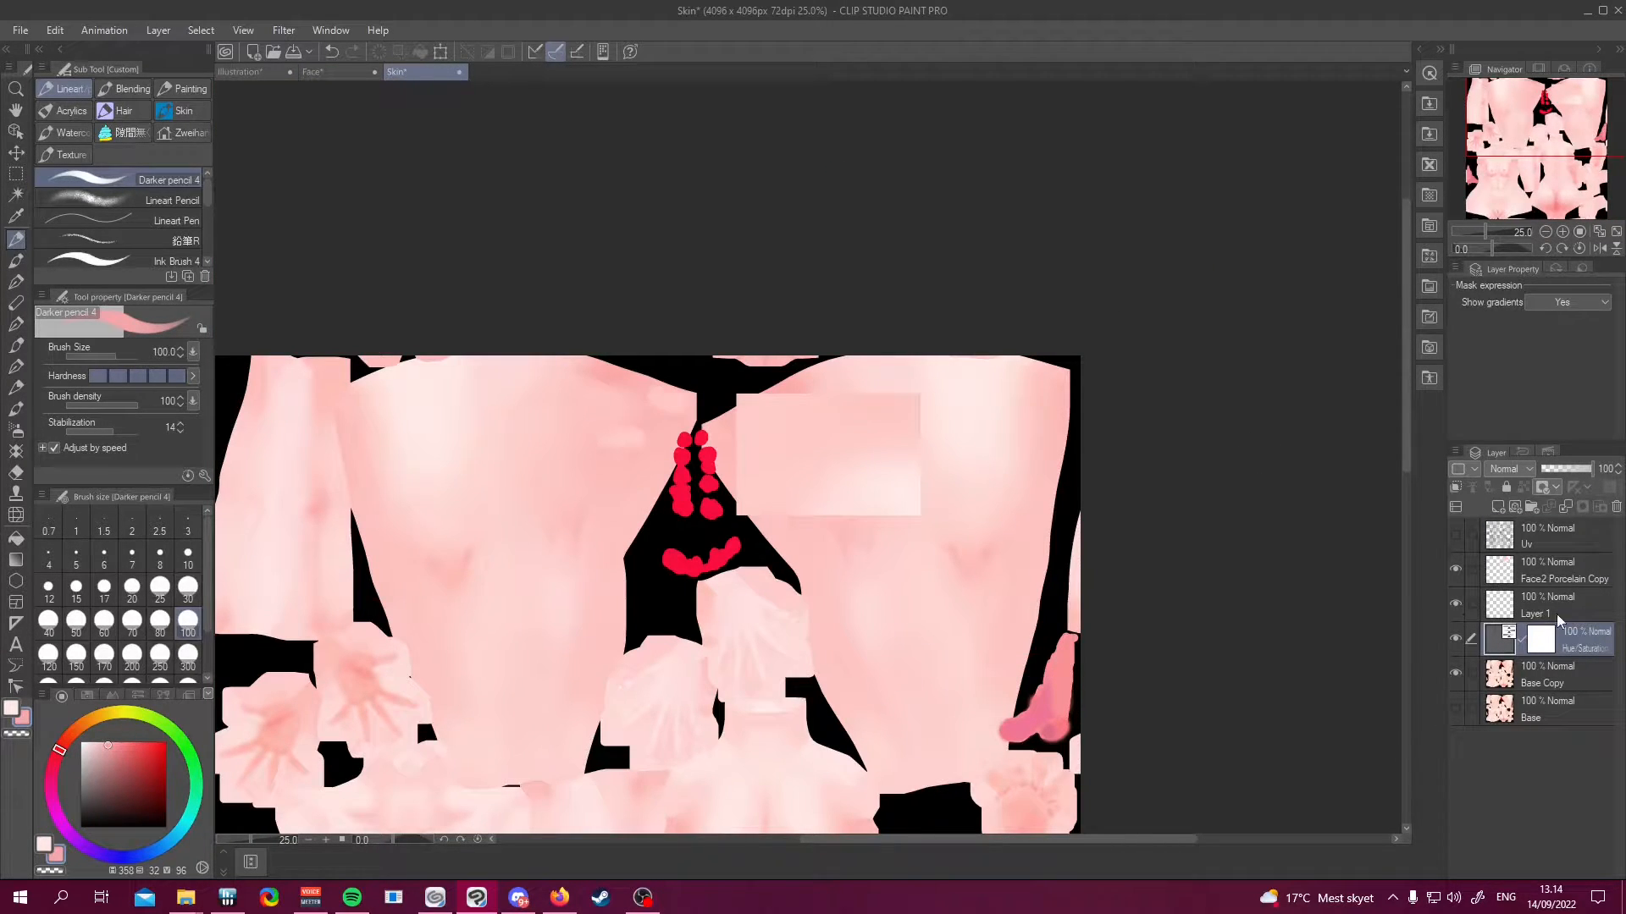
# Paint a short test stroke of the sampled color on Layer 1 beside the right-hand inner thigh, and sample the neighboring skin
pyautogui.click(1529, 605)
pyautogui.scroll(2, 745, 432)
pyautogui.scroll(2, 747, 427)
pyautogui.moveTo(701, 408); pyautogui.dragTo(698, 364)
pyautogui.scroll(-1, 692, 354)
pyautogui.scroll(2, 692, 353)
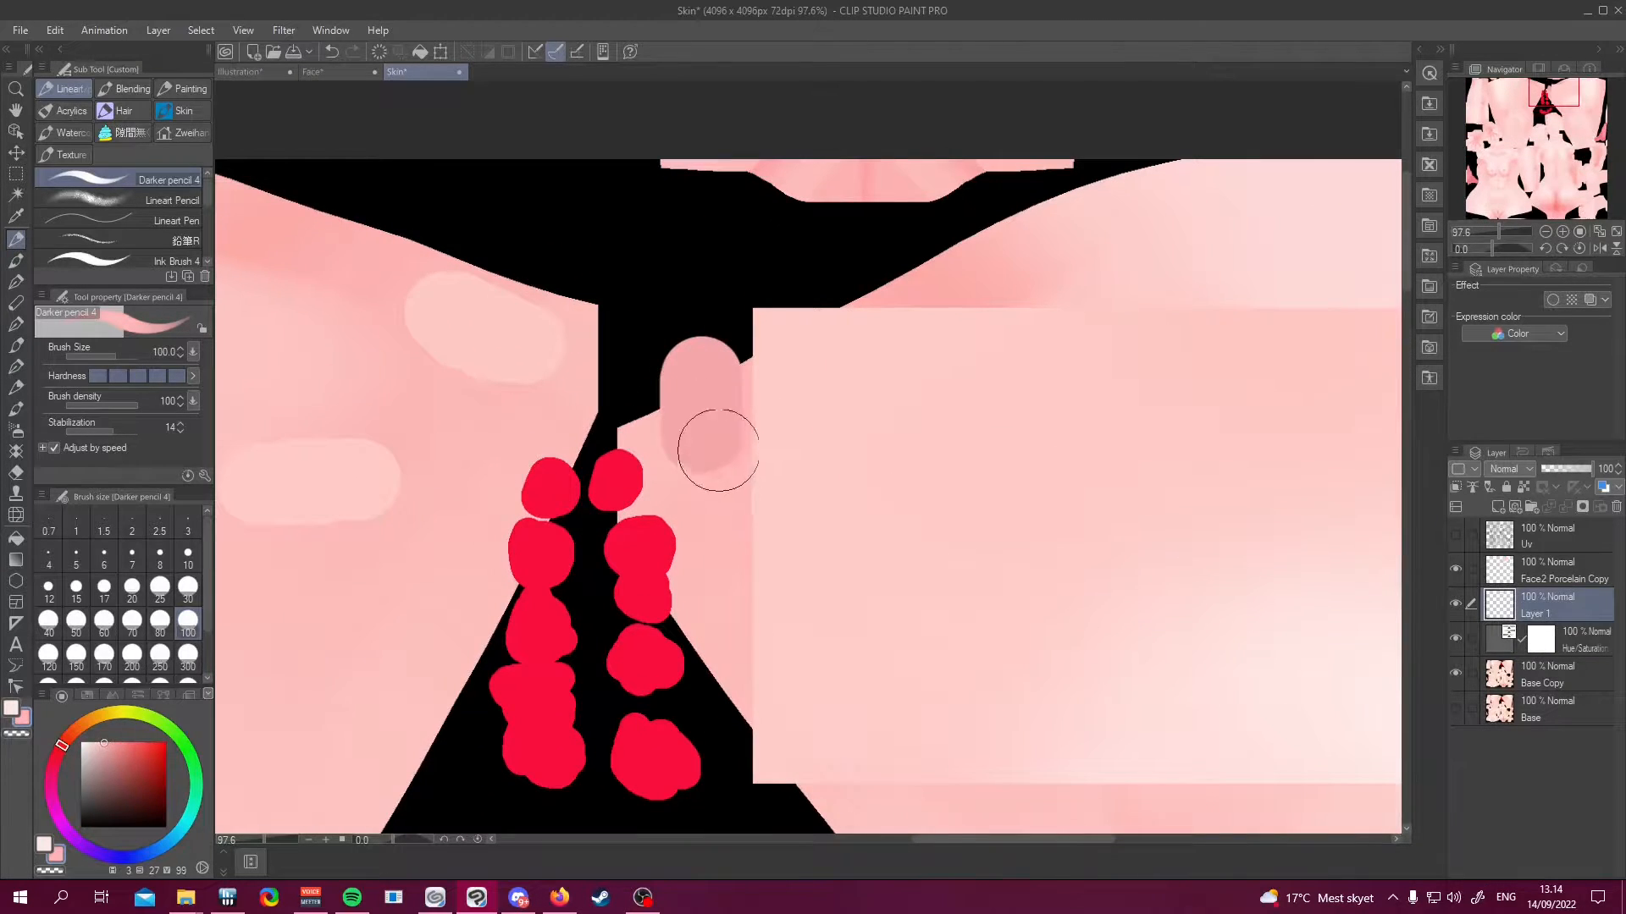
pyautogui.keyDown('alt'); pyautogui.click(725, 410); pyautogui.keyUp('alt')
pyautogui.keyDown('alt'); pyautogui.click(703, 423); pyautogui.keyUp('alt')
pyautogui.scroll(-3, 698, 398)
pyautogui.scroll(-4, 679, 337)
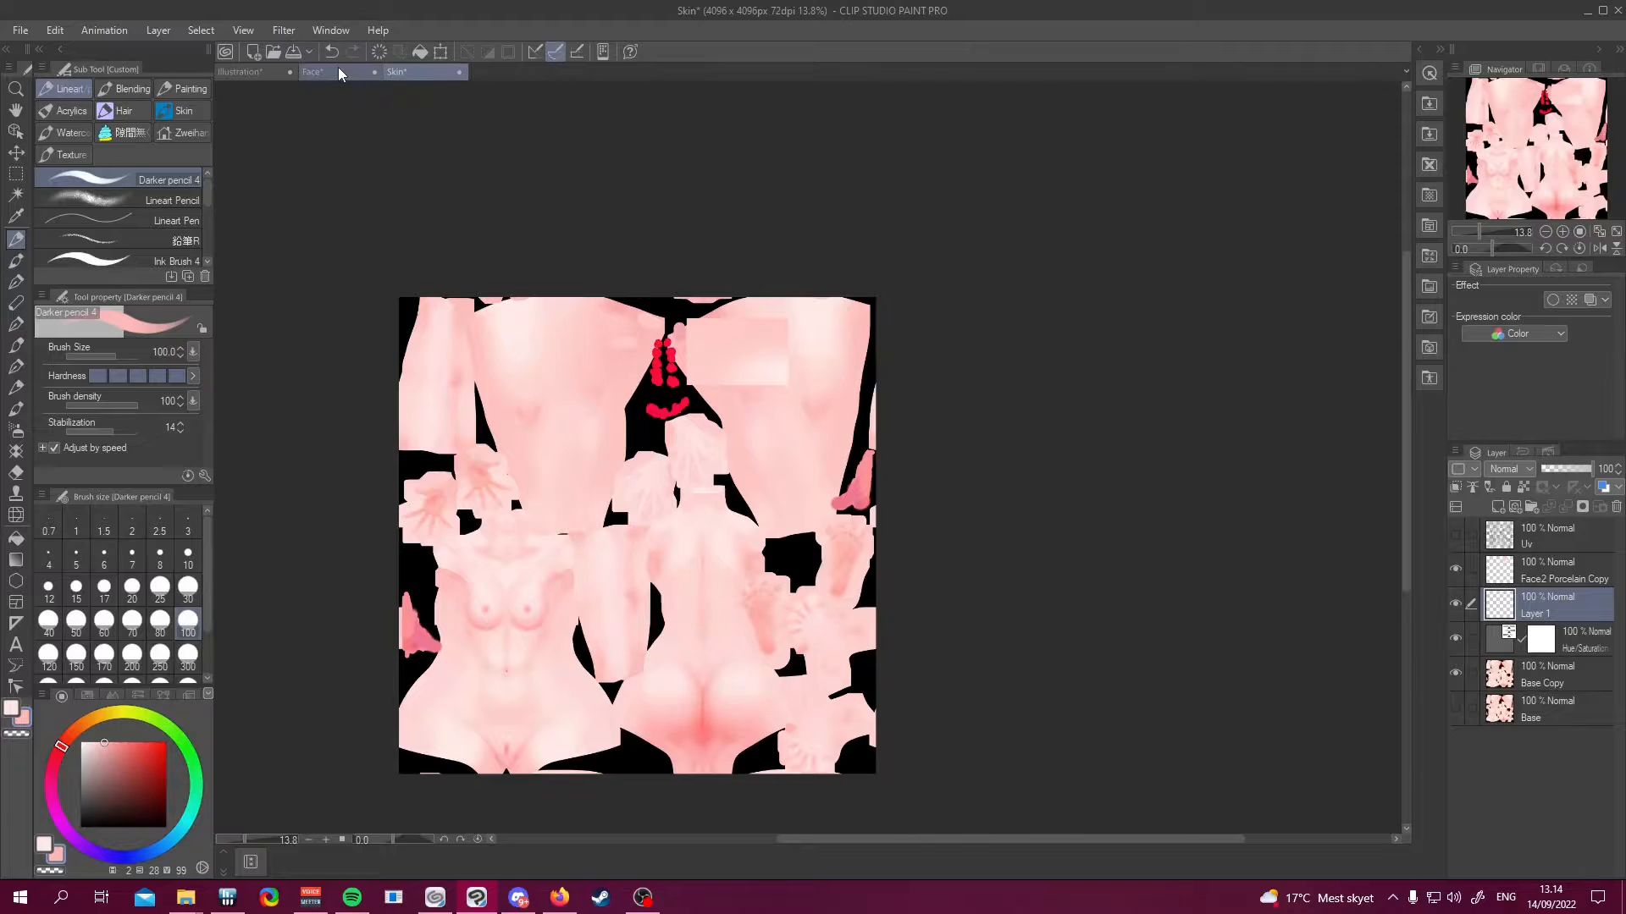
# Copy the entire Face texture into the Skin document as a new layer and place it across the thighs
pyautogui.click(314, 72)
pyautogui.scroll(-3, 603, 390)
pyautogui.scroll(1, 603, 390)
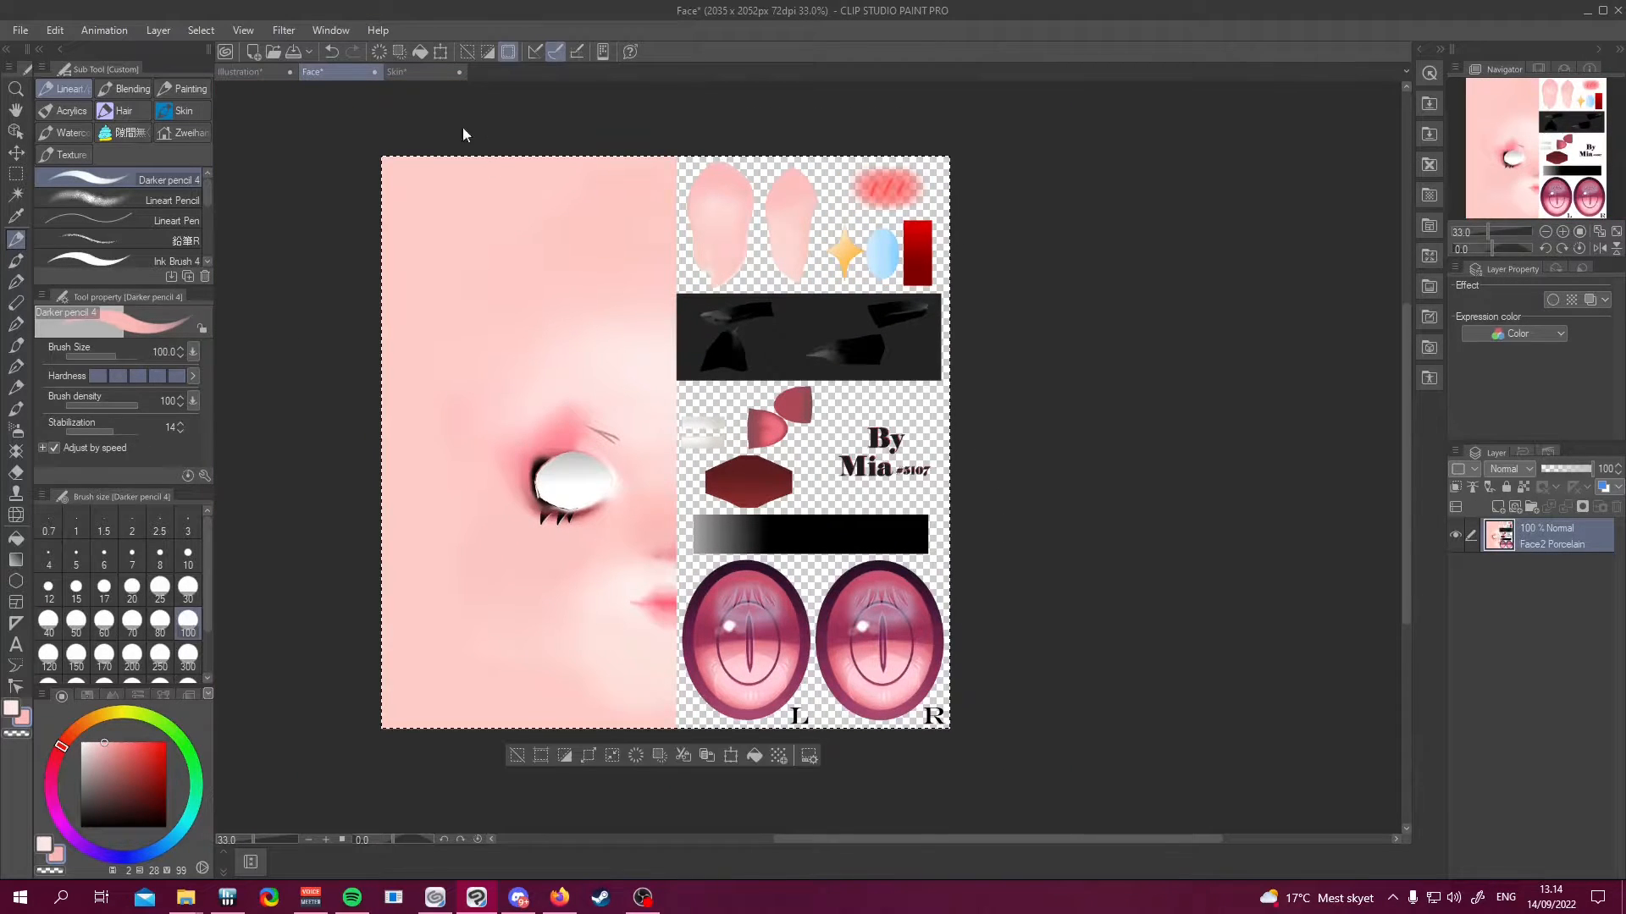
pyautogui.click(415, 72)
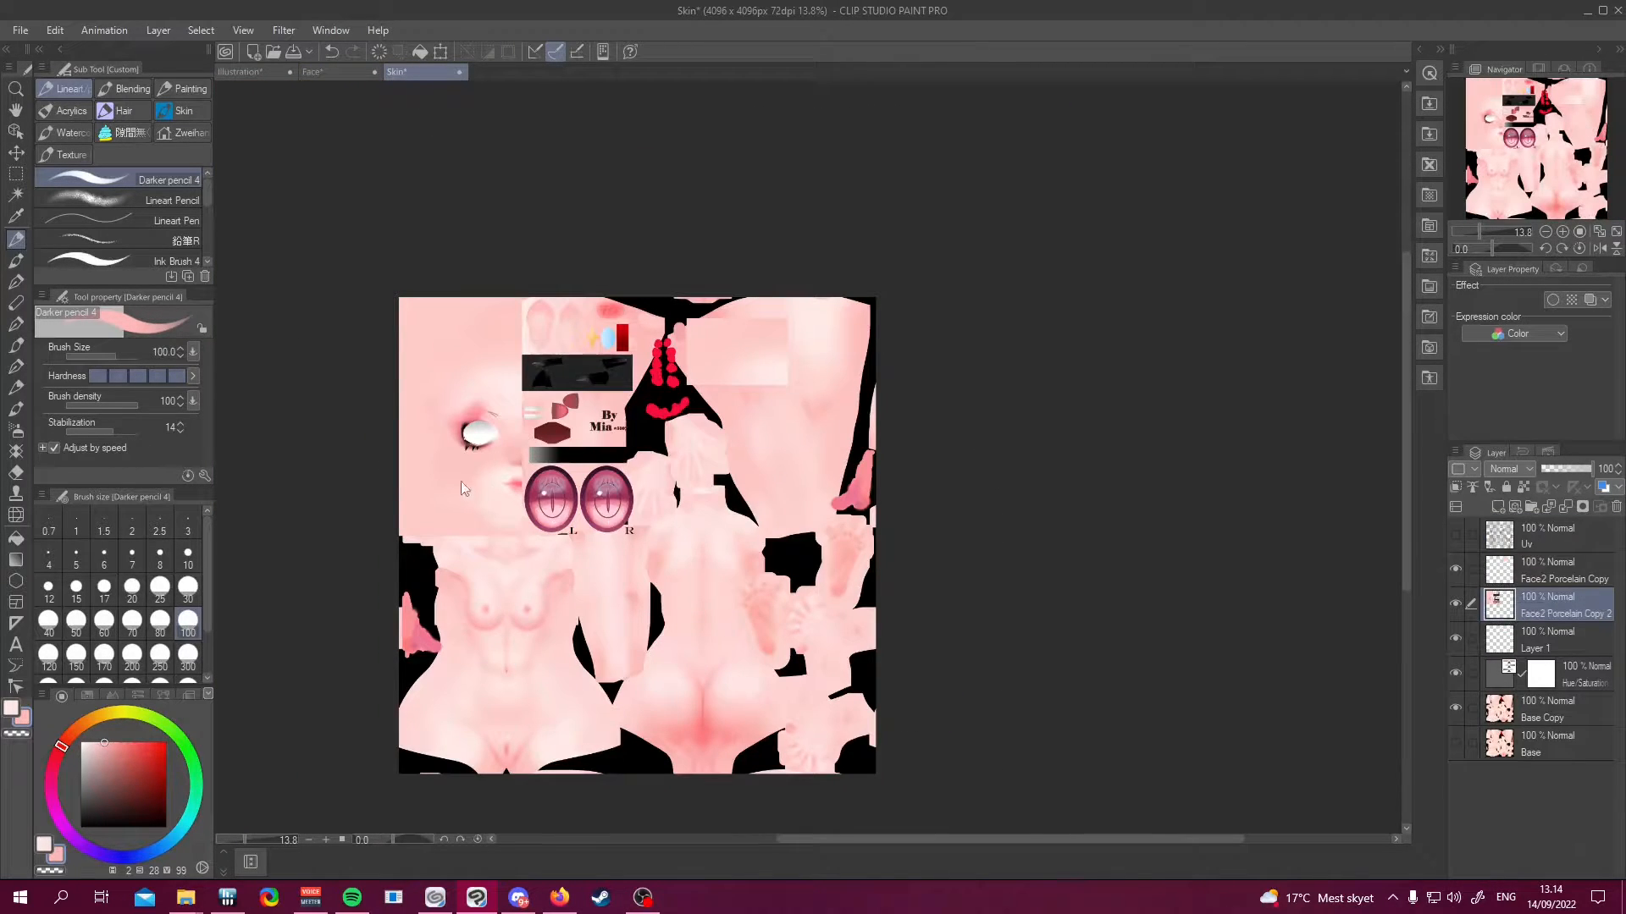
pyautogui.moveTo(460, 481)
pyautogui.mouseDown()
pyautogui.moveTo(709, 533)
pyautogui.moveTo(738, 677)
pyautogui.moveTo(774, 638)
pyautogui.moveTo(771, 654)
pyautogui.moveTo(673, 652)
pyautogui.moveTo(616, 677)
pyautogui.moveTo(569, 664)
pyautogui.moveTo(586, 674)
pyautogui.moveTo(586, 660)
pyautogui.moveTo(801, 672)
pyautogui.moveTo(763, 578)
pyautogui.moveTo(640, 561)
pyautogui.moveTo(569, 500)
pyautogui.moveTo(631, 499)
pyautogui.moveTo(595, 485)
pyautogui.mouseUp()
# Sample the pasted face and the adjacent thigh skin to compare their colors, and delete the pasted face layer
pyautogui.keyDown('alt'); pyautogui.click(661, 388); pyautogui.keyUp('alt')
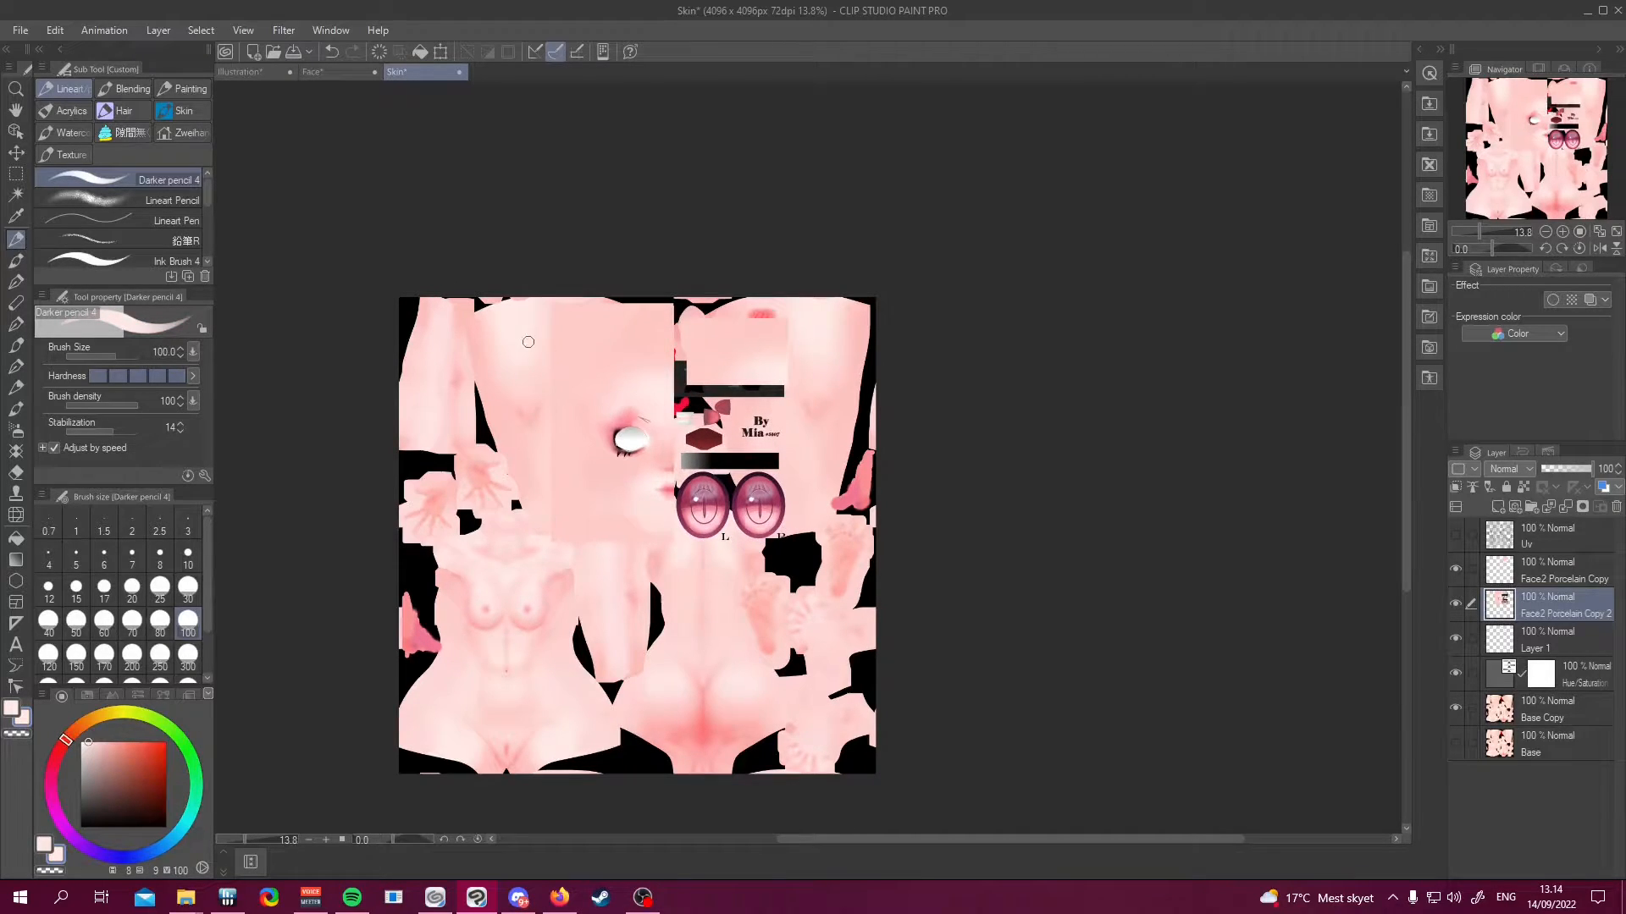
pyautogui.keyDown('alt'); pyautogui.click(595, 329); pyautogui.keyUp('alt')
pyautogui.keyDown('alt'); pyautogui.click(500, 355); pyautogui.keyUp('alt')
pyautogui.click(1616, 506)
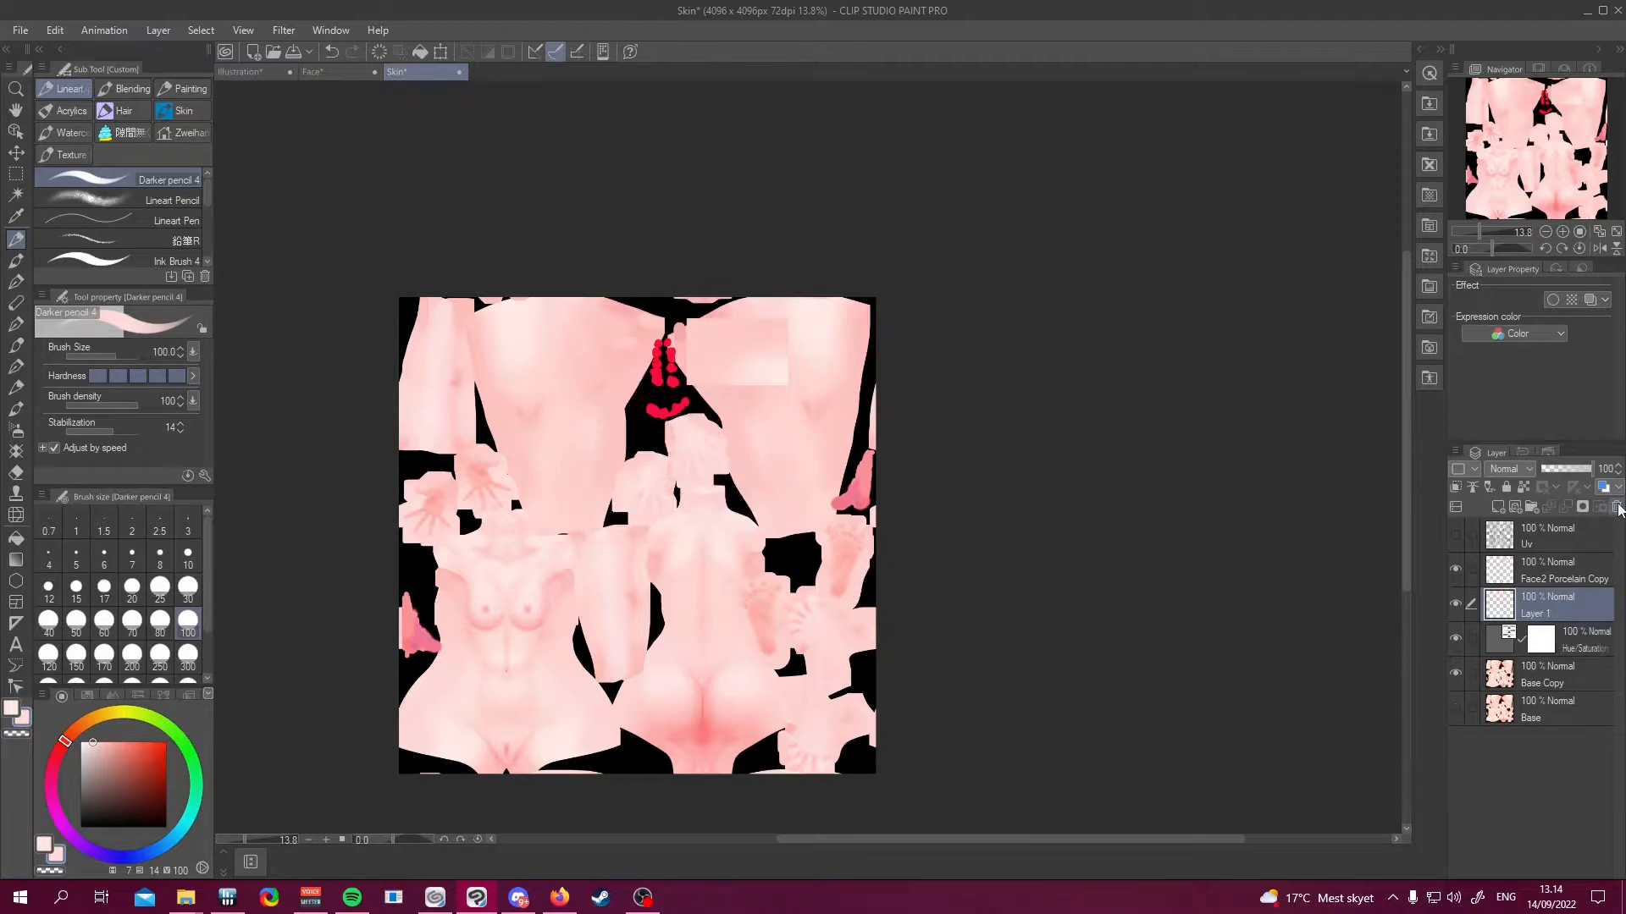
# Delete the Layer 1 test strokes and the Face2 Porcelain Copy reference patch from the Skin document
pyautogui.scroll(-2, 961, 444)
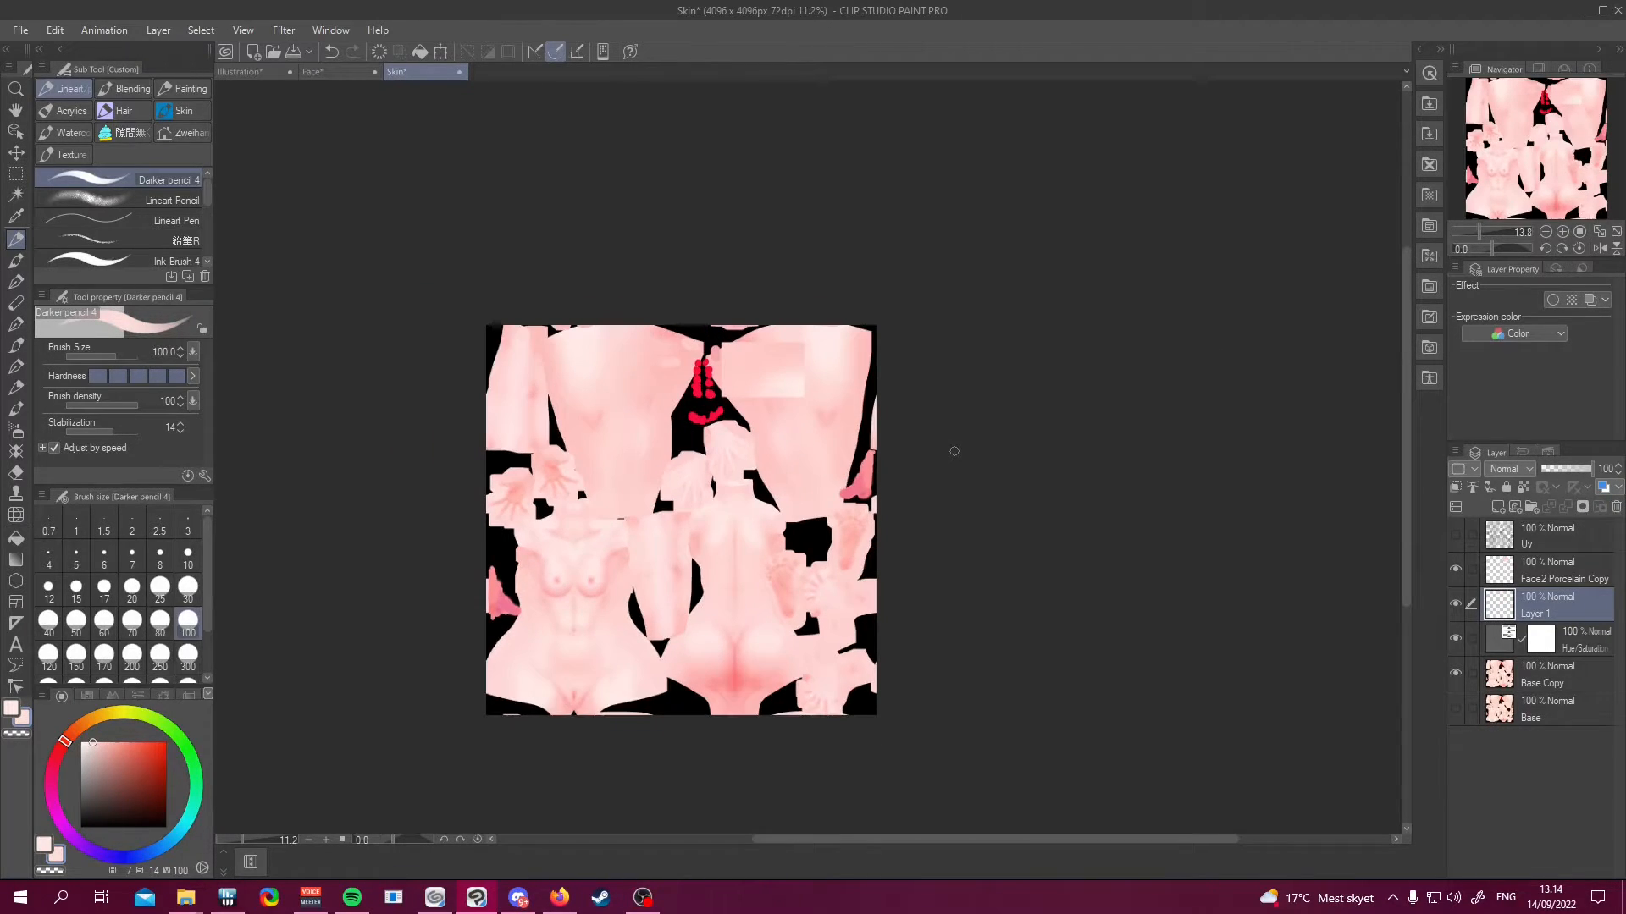
pyautogui.click(1460, 605)
pyautogui.click(1459, 605)
pyautogui.click(1459, 605)
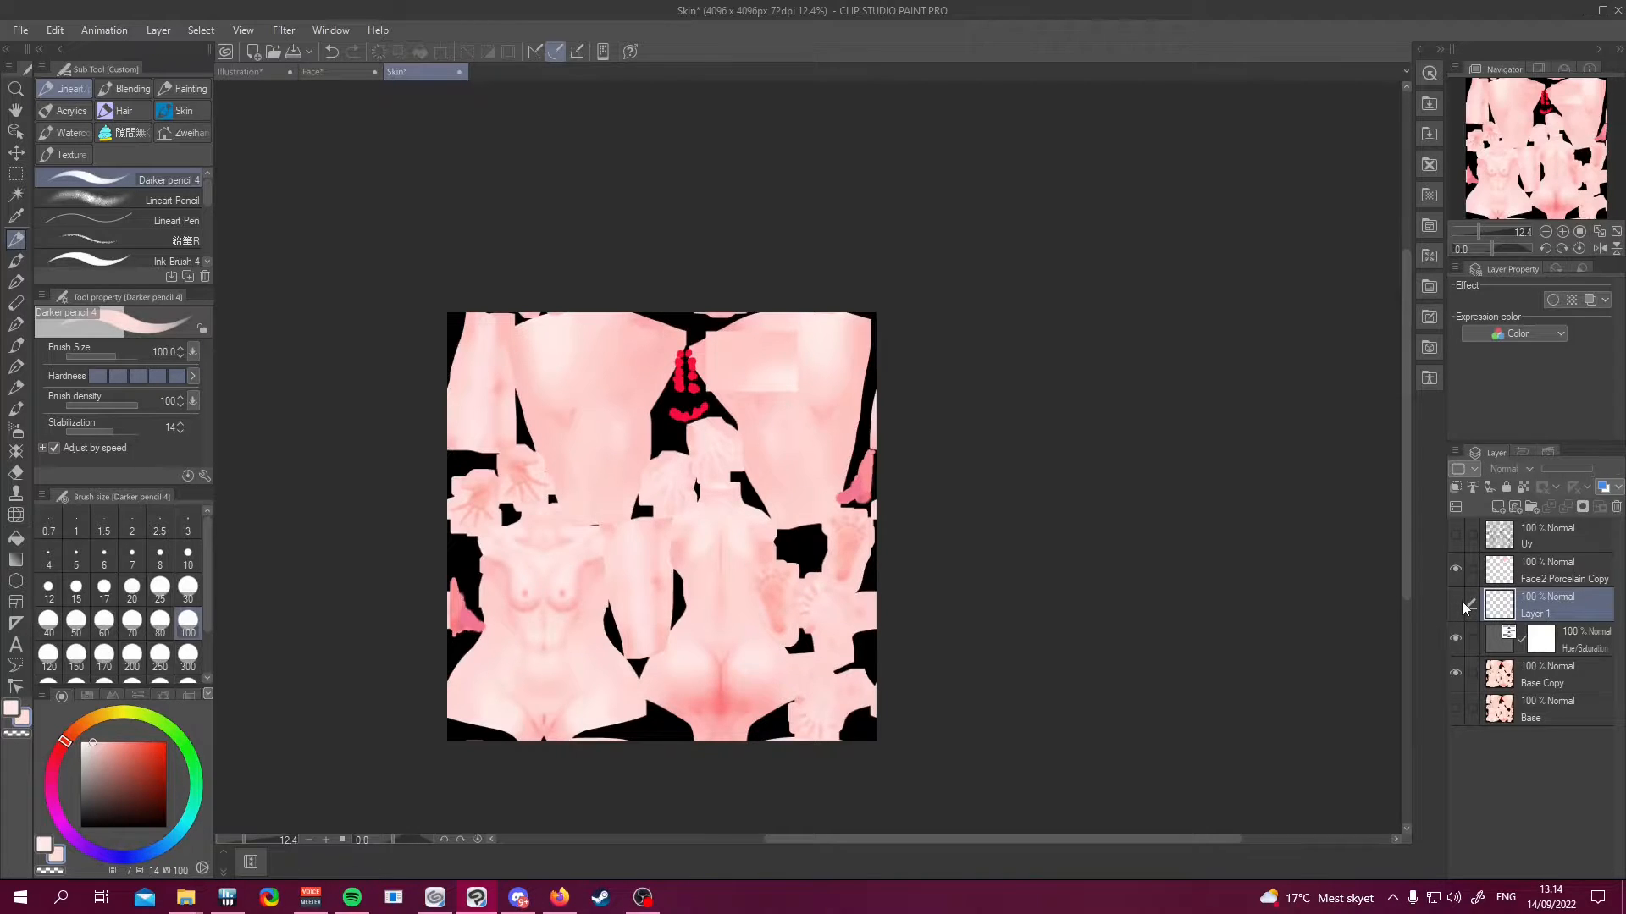
pyautogui.click(1617, 508)
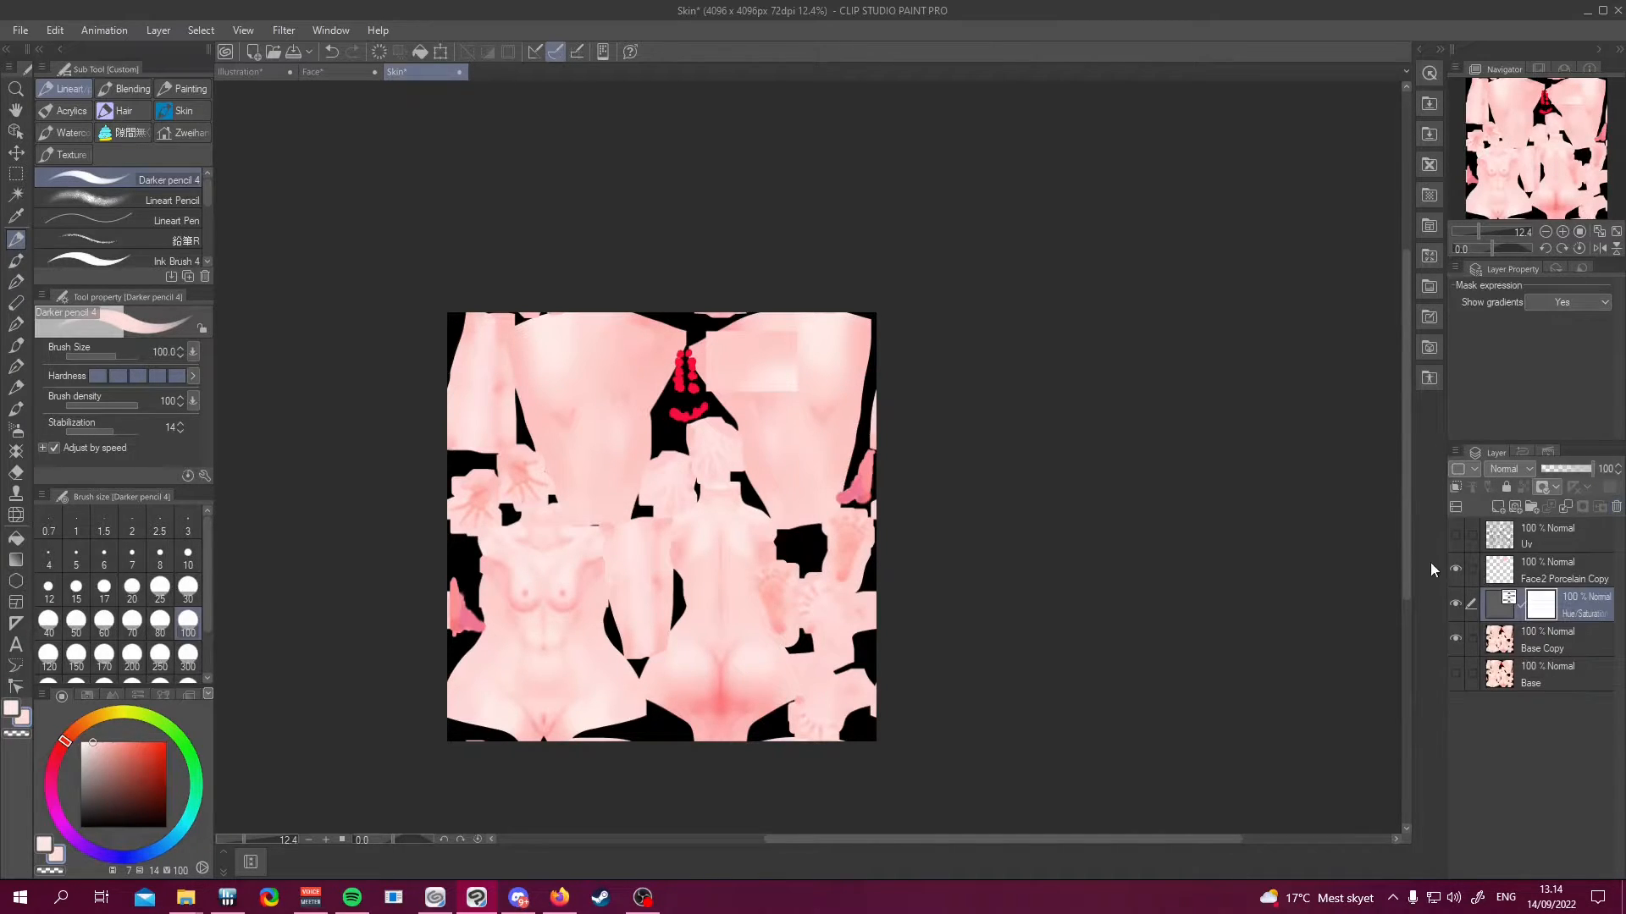
pyautogui.click(1456, 570)
pyautogui.click(1570, 567)
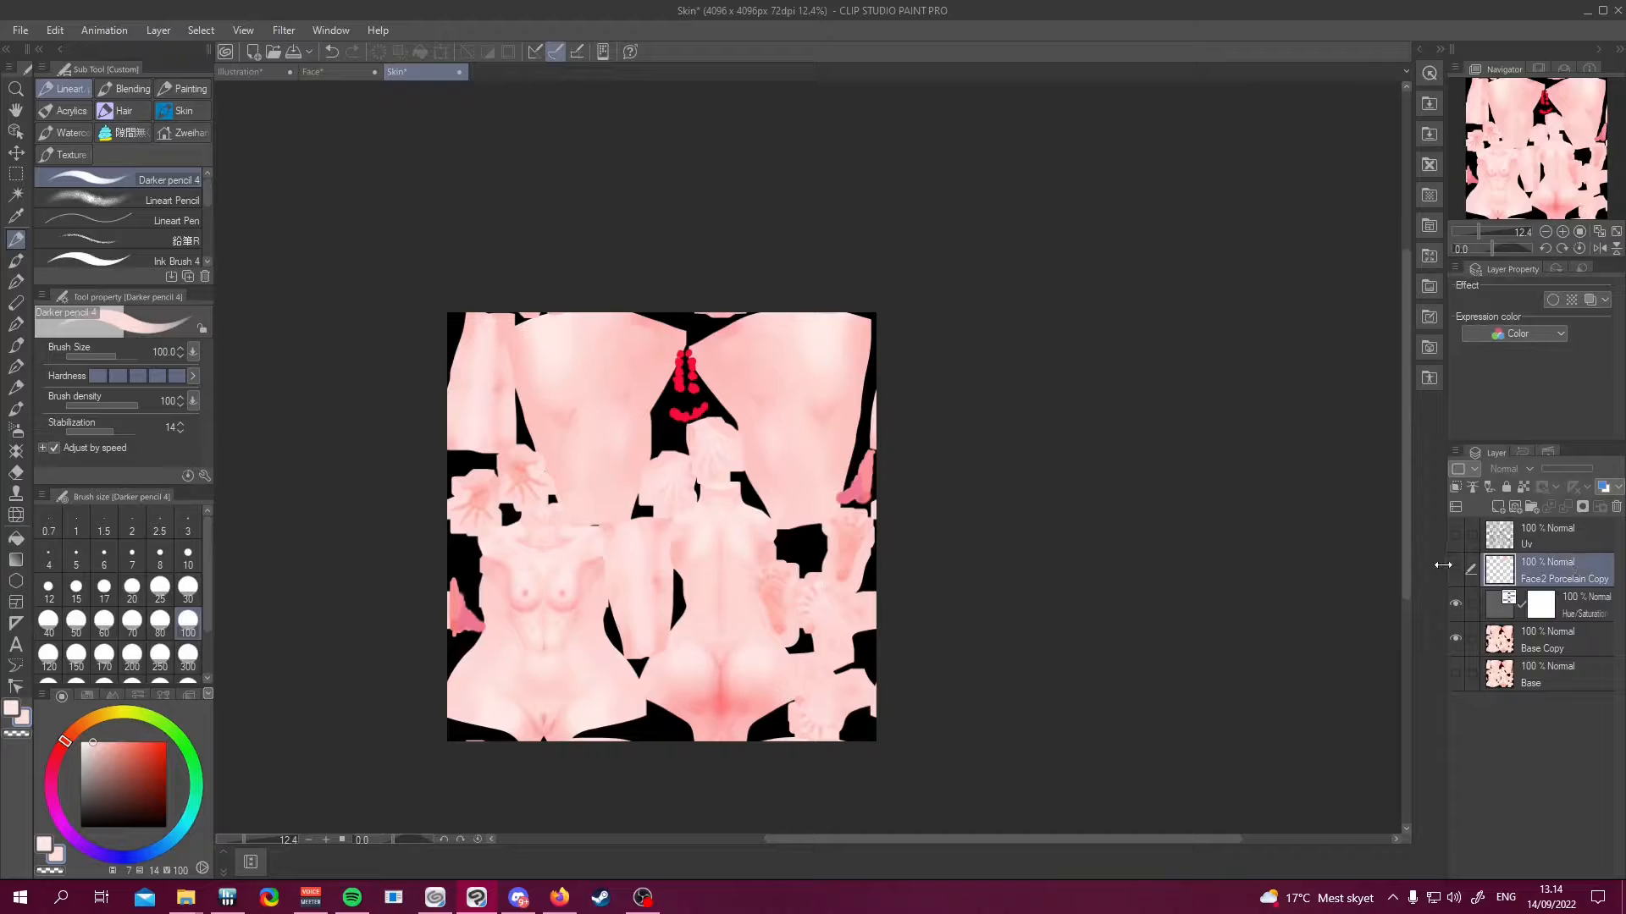
pyautogui.click(1617, 508)
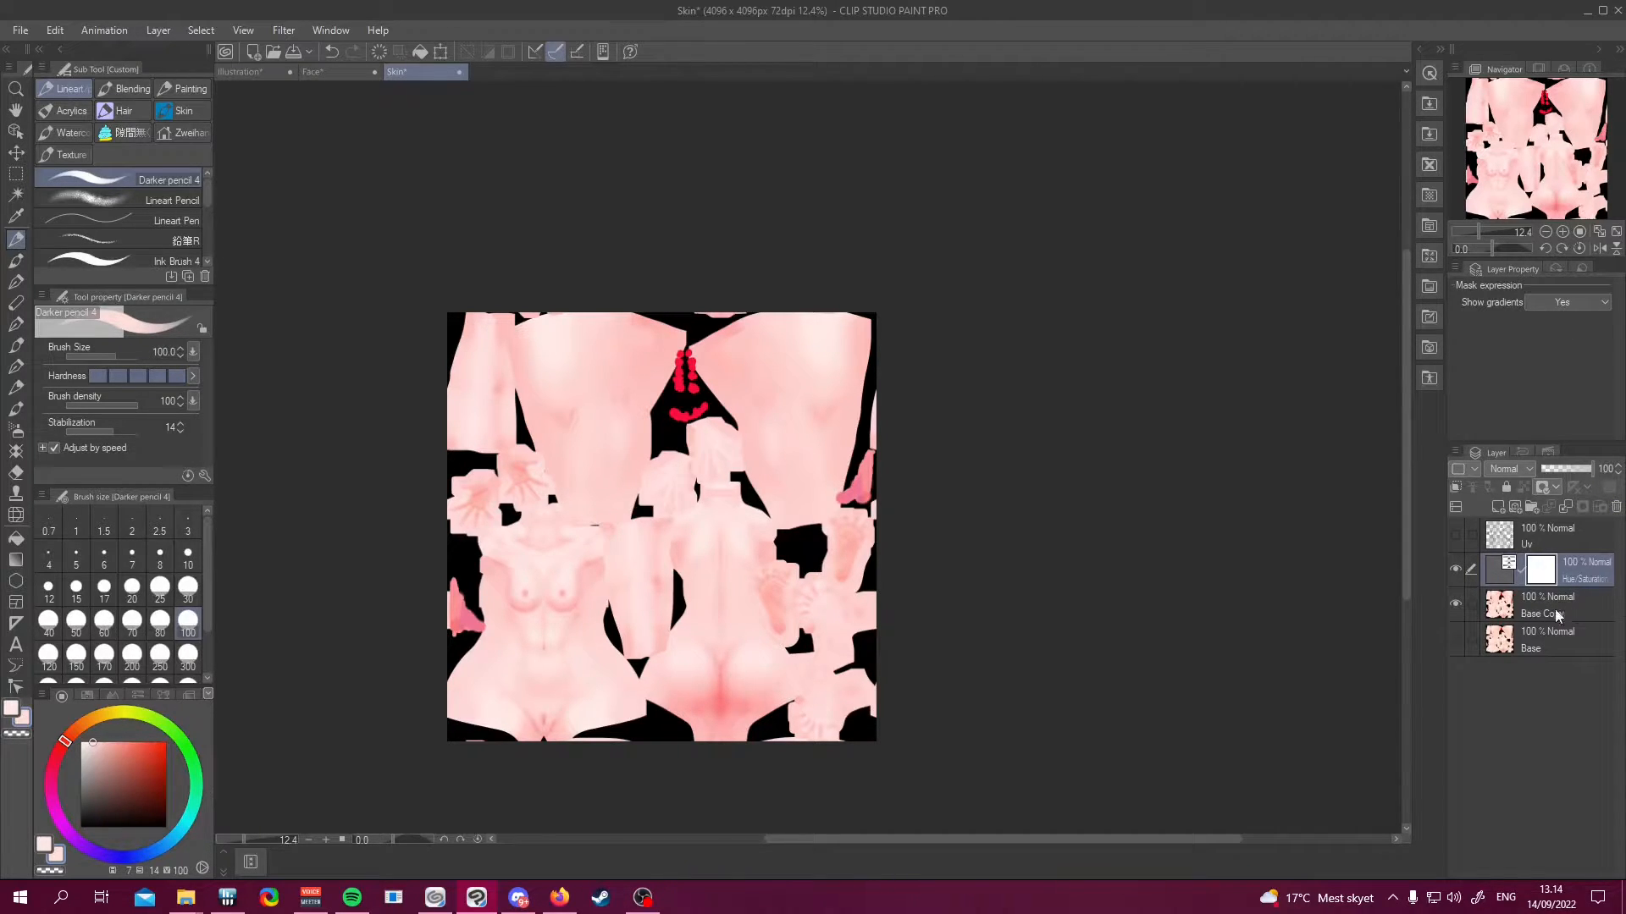
# Look over the whole recolored body texture and save the Skin document
pyautogui.scroll(-2, 825, 548)
pyautogui.scroll(3, 775, 542)
pyautogui.scroll(-4, 800, 541)
pyautogui.scroll(4, 872, 550)
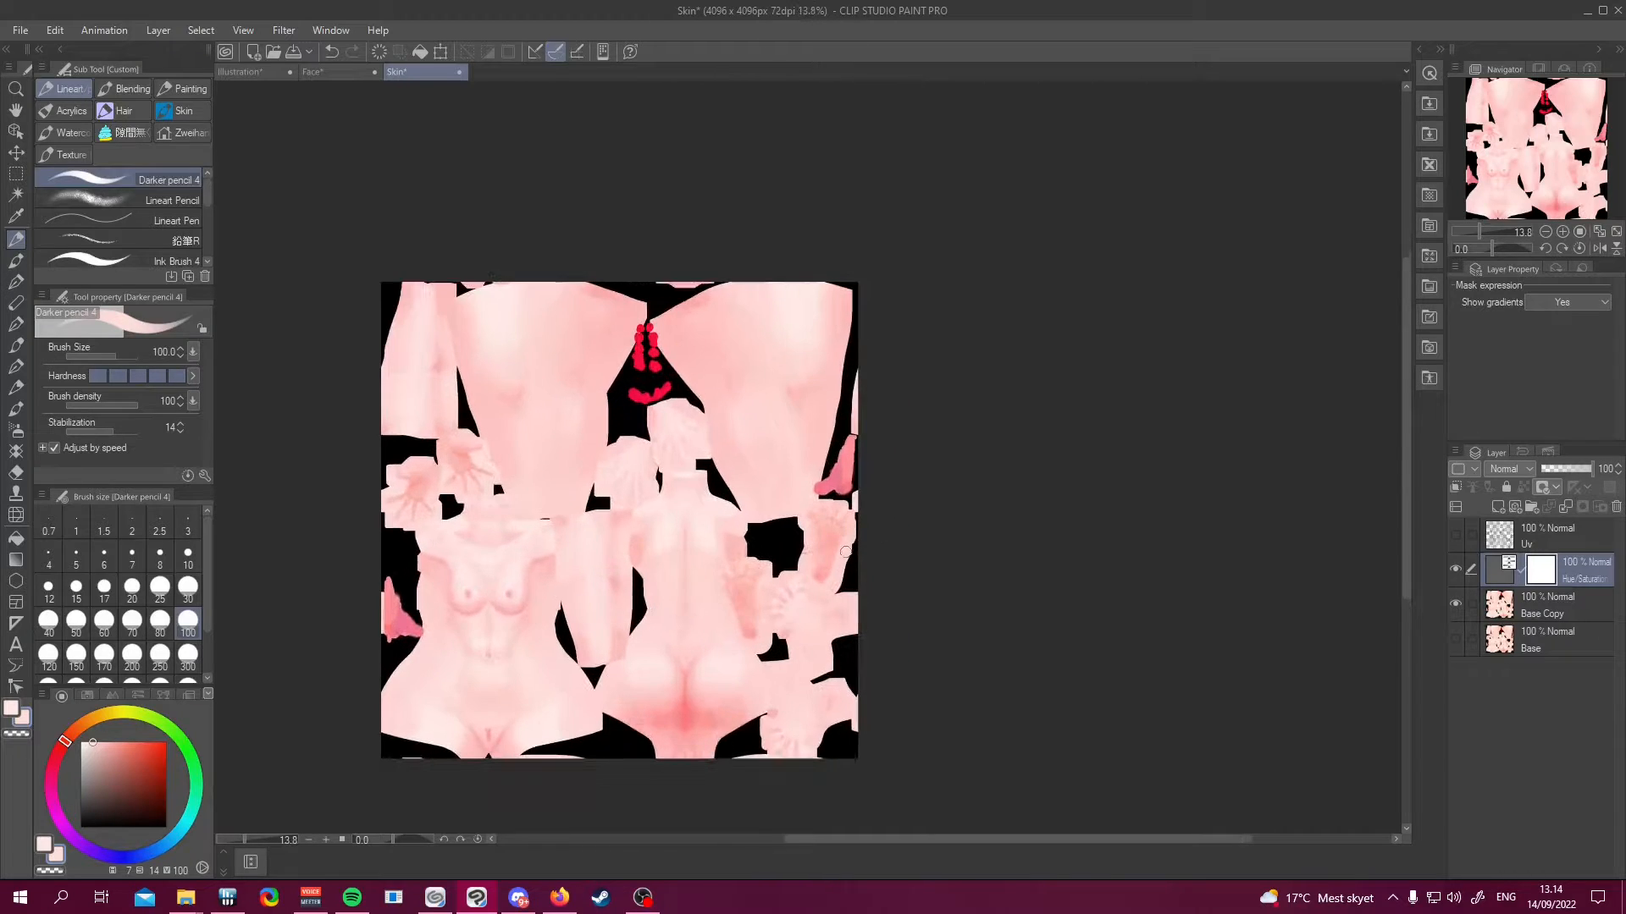
pyautogui.scroll(-1, 643, 544)
pyautogui.scroll(1, 599, 551)
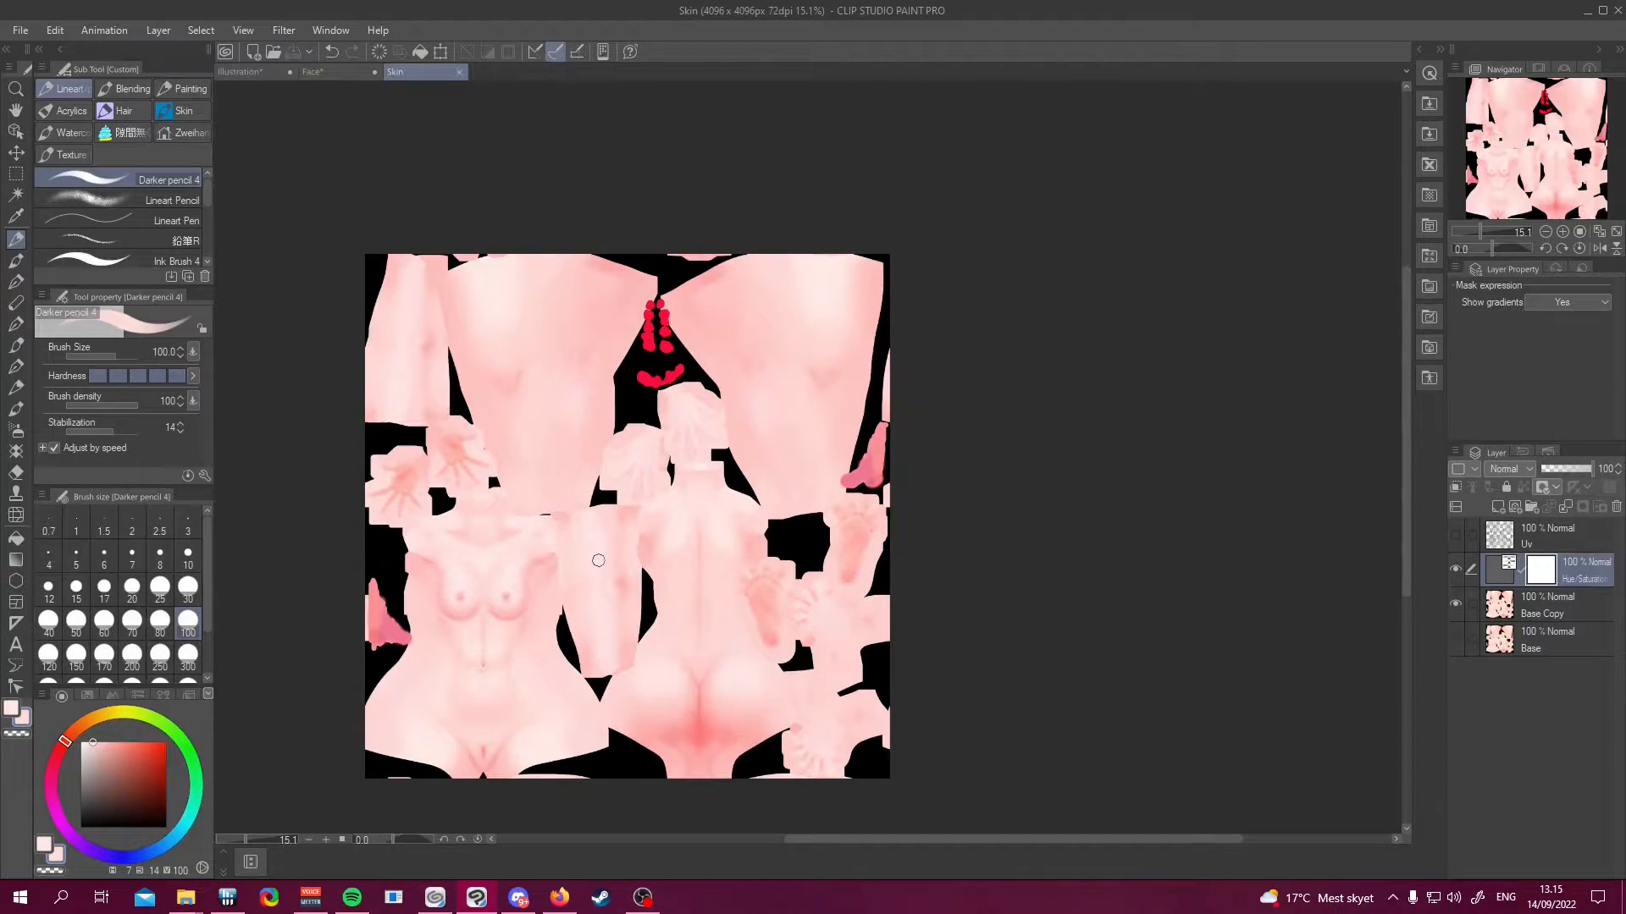
pyautogui.scroll(-1, 614, 493)
pyautogui.scroll(1, 626, 479)
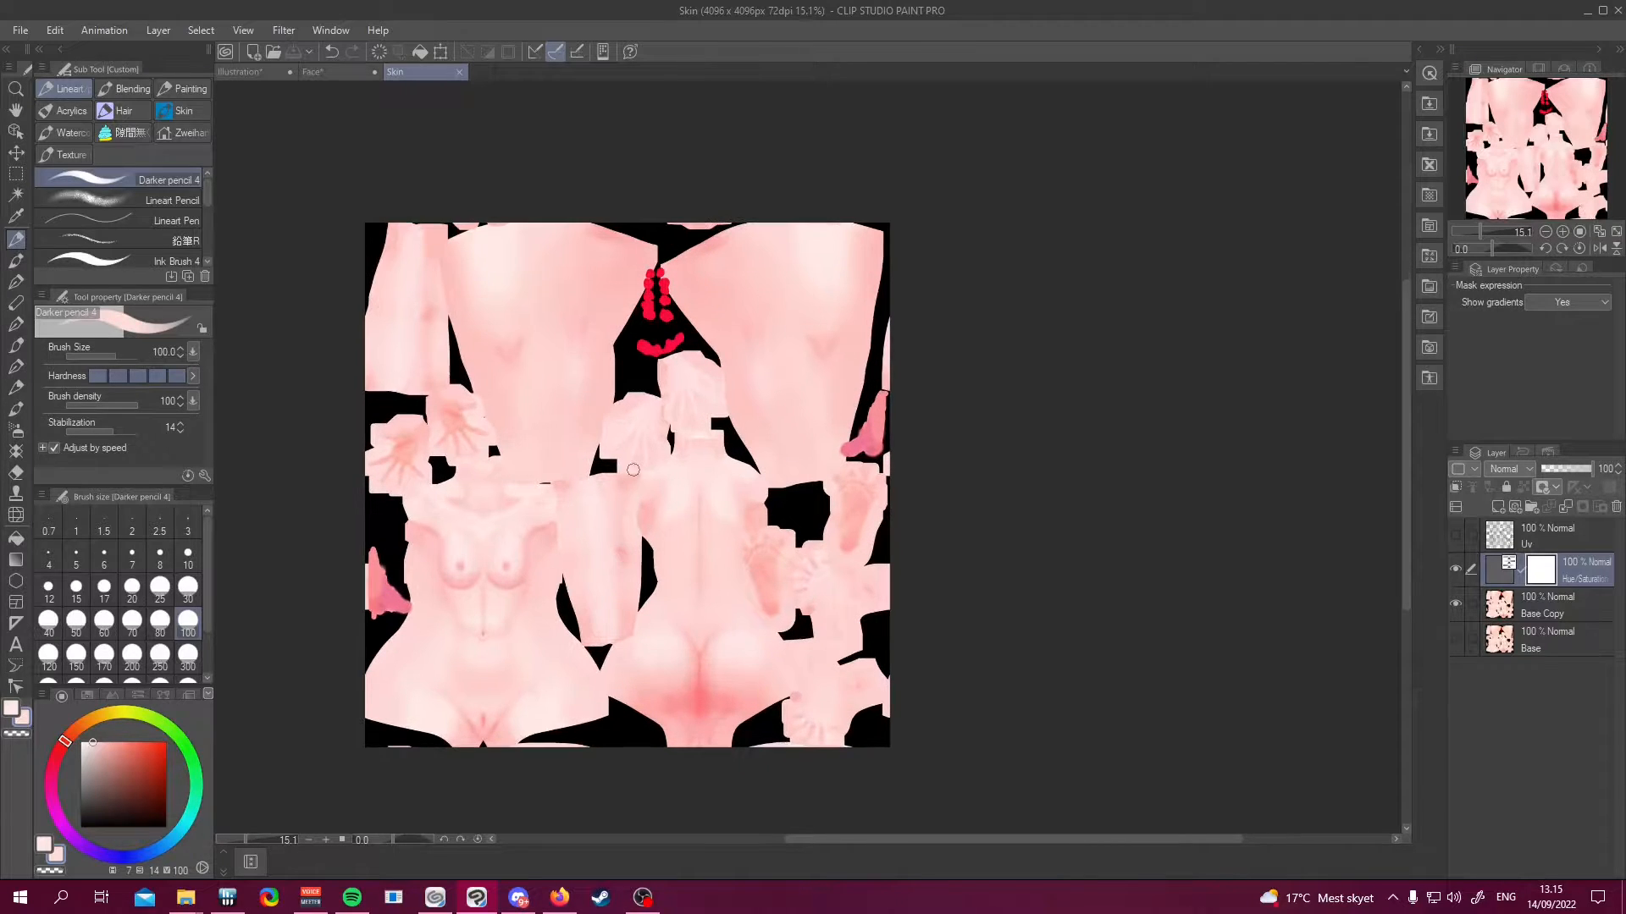
# Clear the full-canvas selection on the Face texture and activate the rectangle selection tool
pyautogui.click(313, 72)
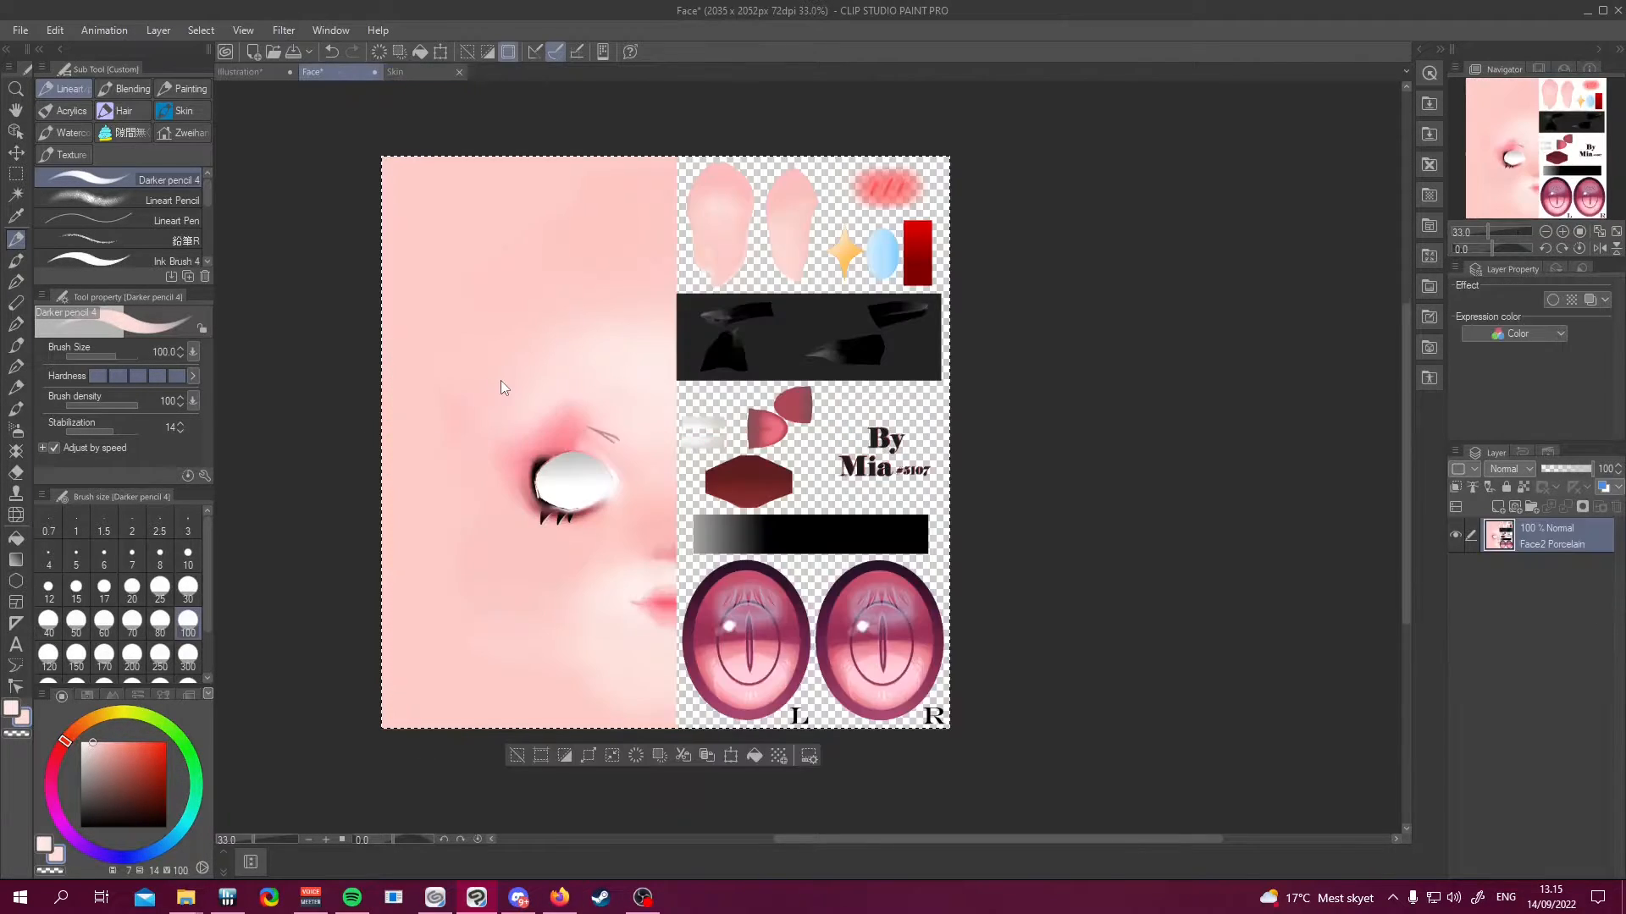
pyautogui.hotkey('ctrl', 'd')
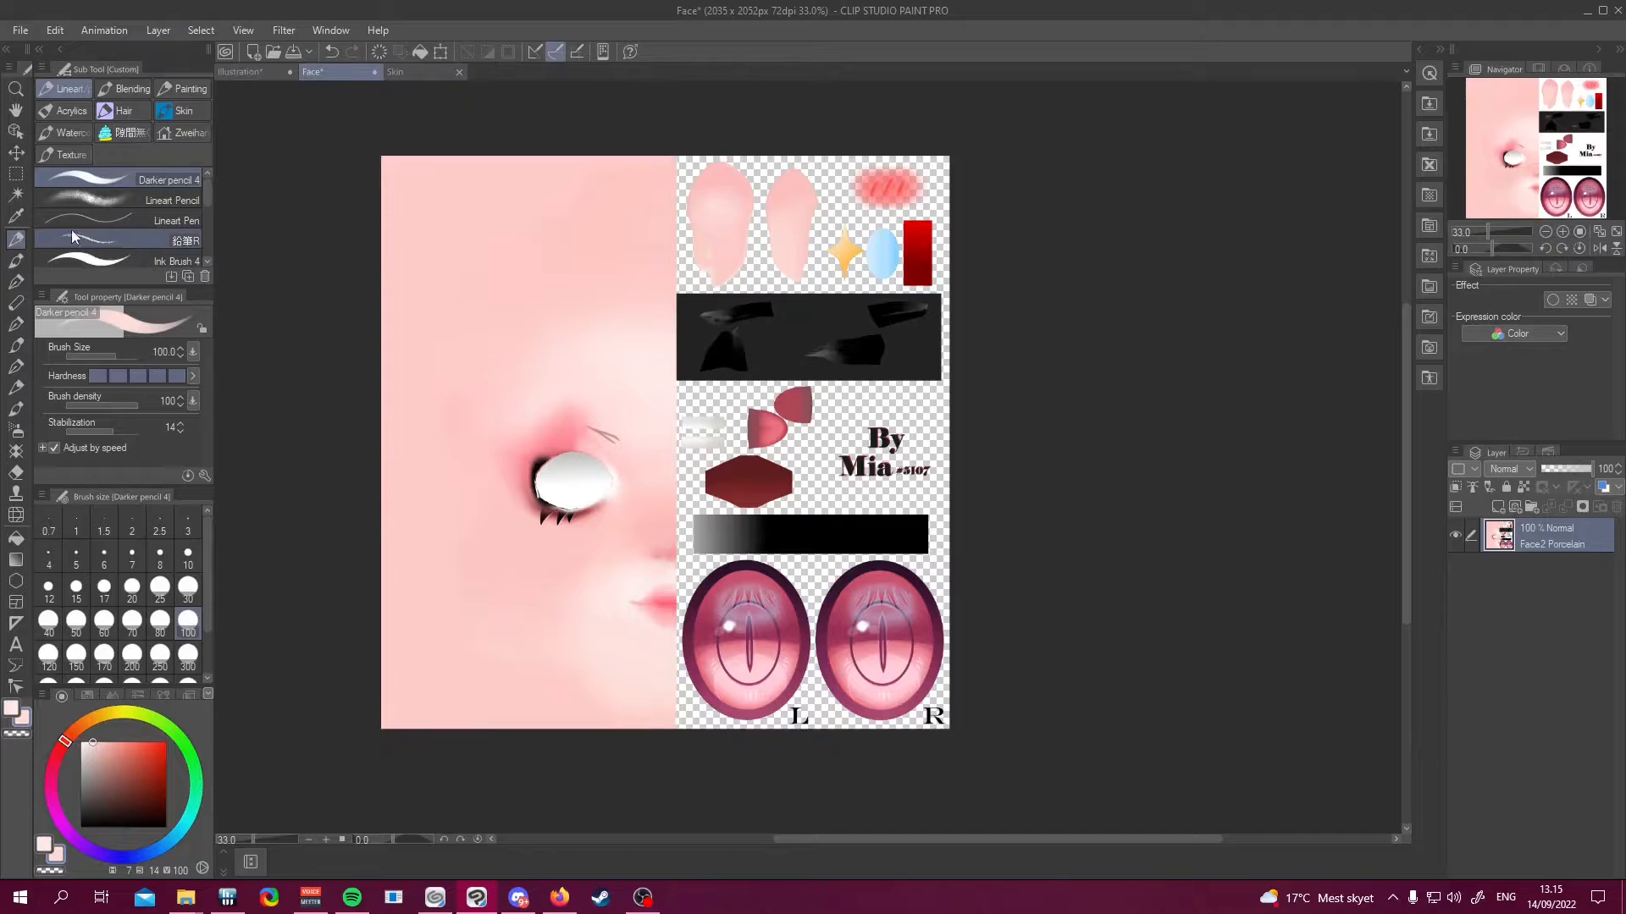
pyautogui.click(19, 176)
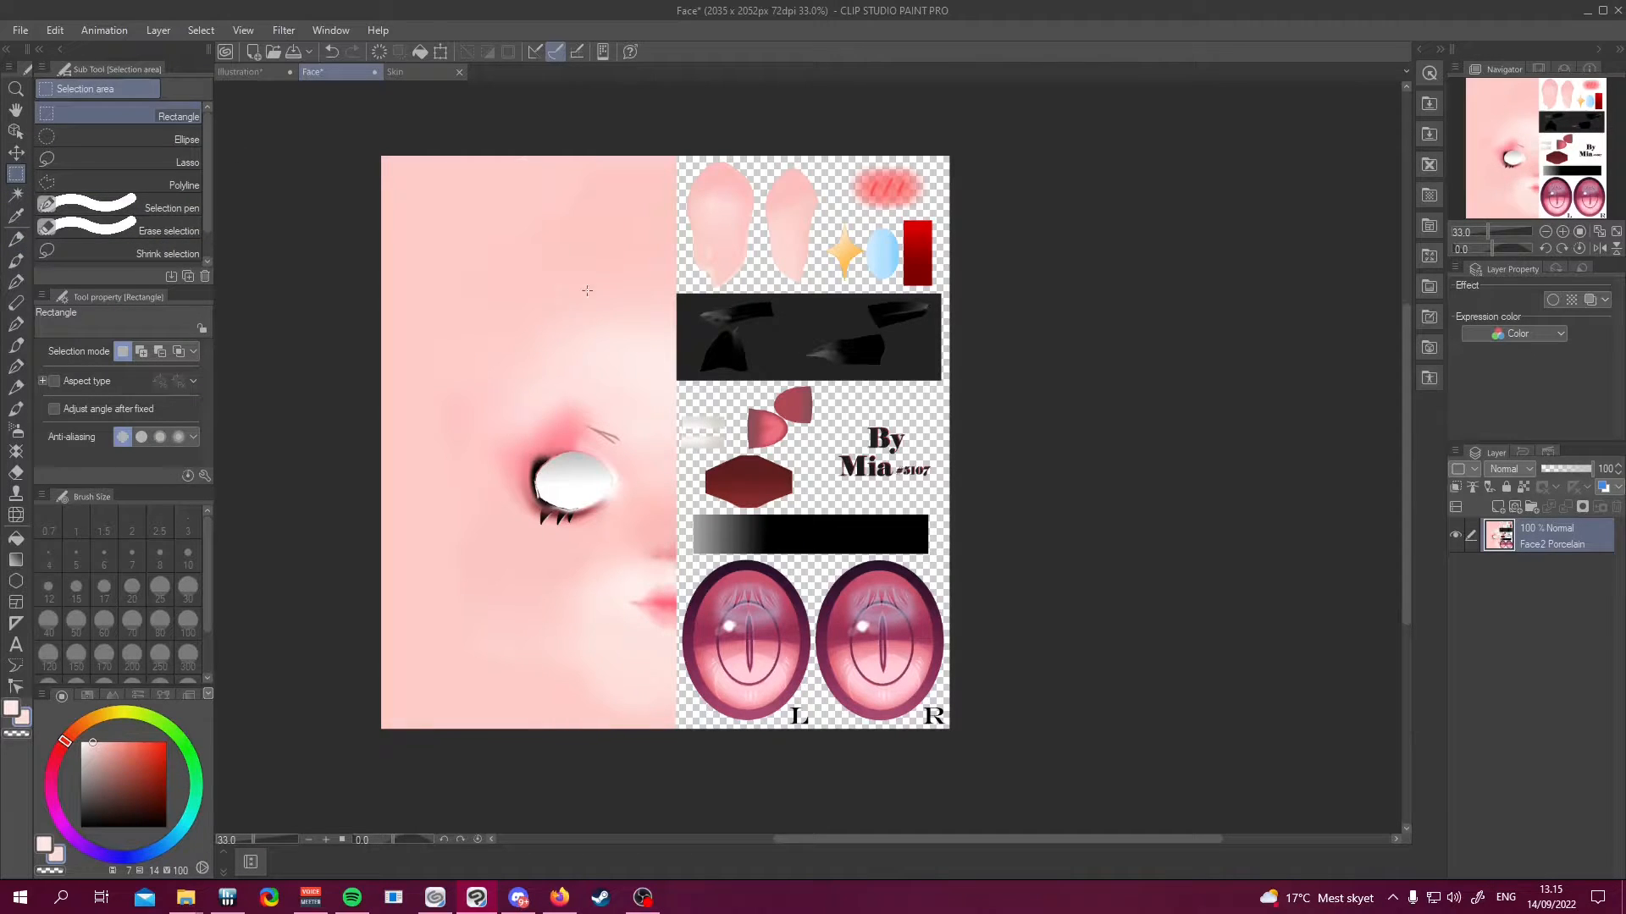
pyautogui.click(418, 76)
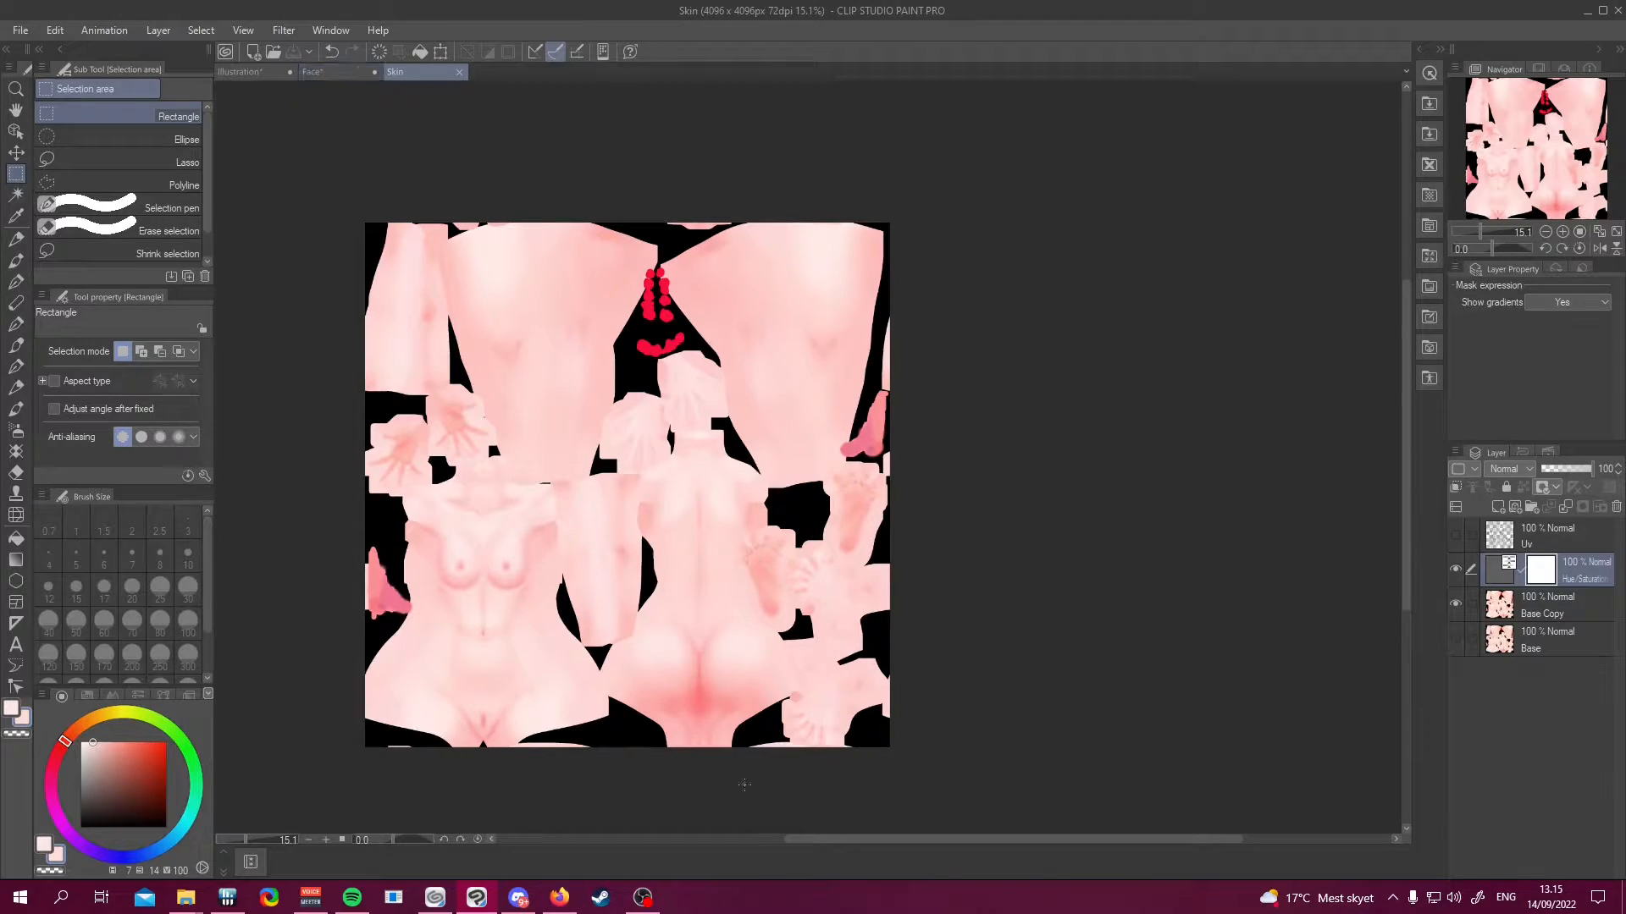
# Toggle the visibility of the Face2 Porcelain Copy 3 and Face2 Porcelain layers on the Face texture to compare their contents
pyautogui.click(353, 75)
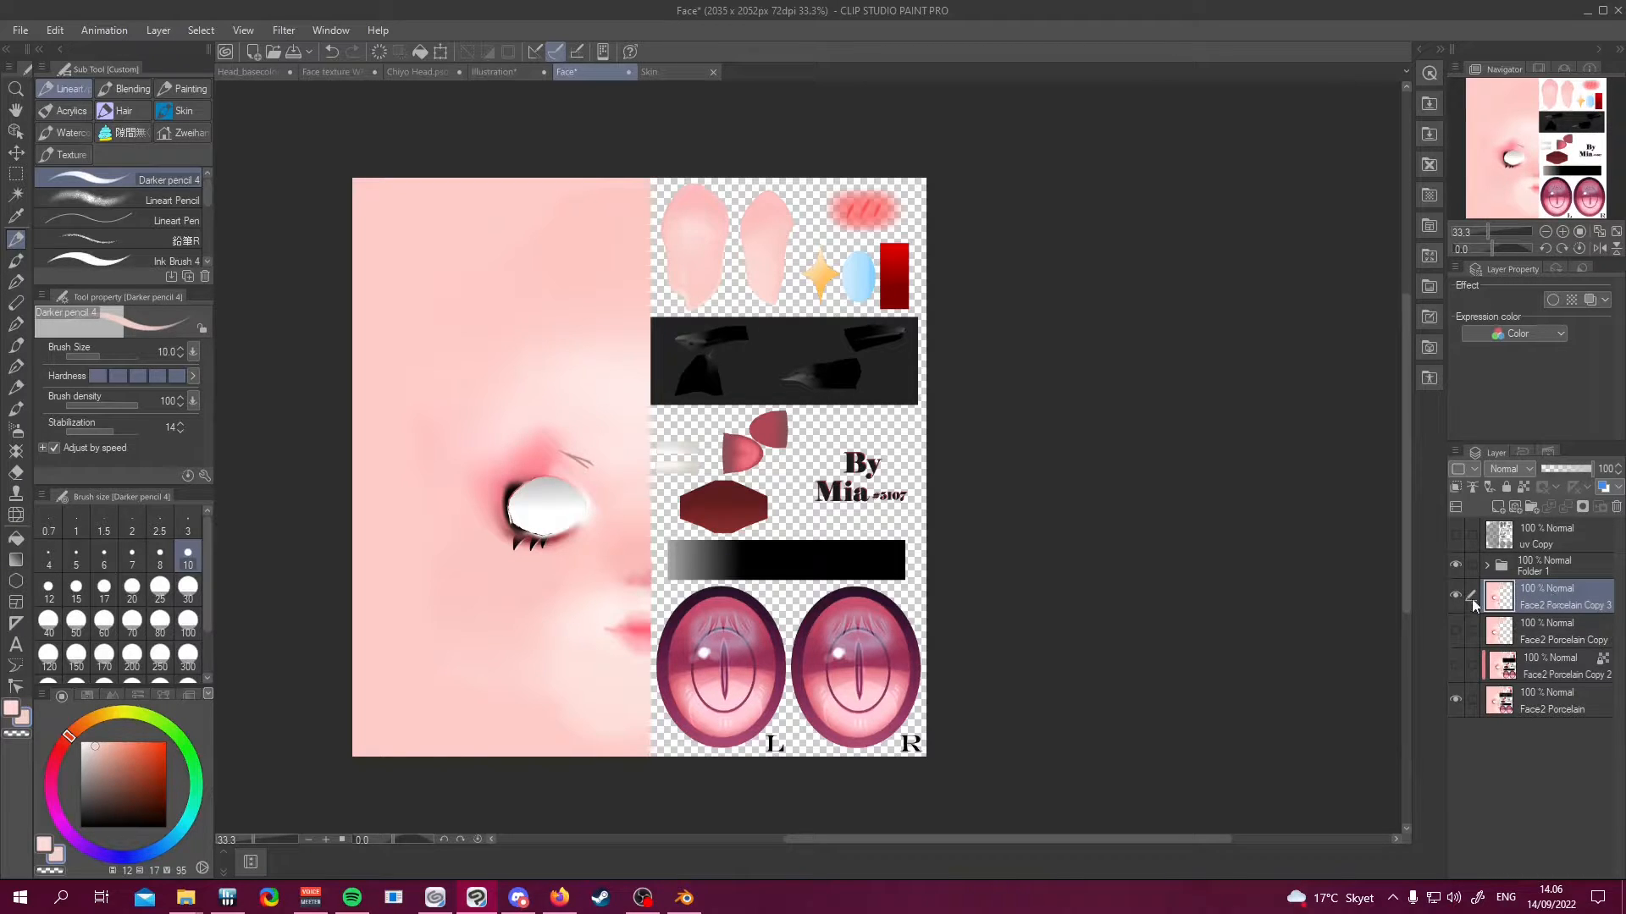
pyautogui.click(1456, 595)
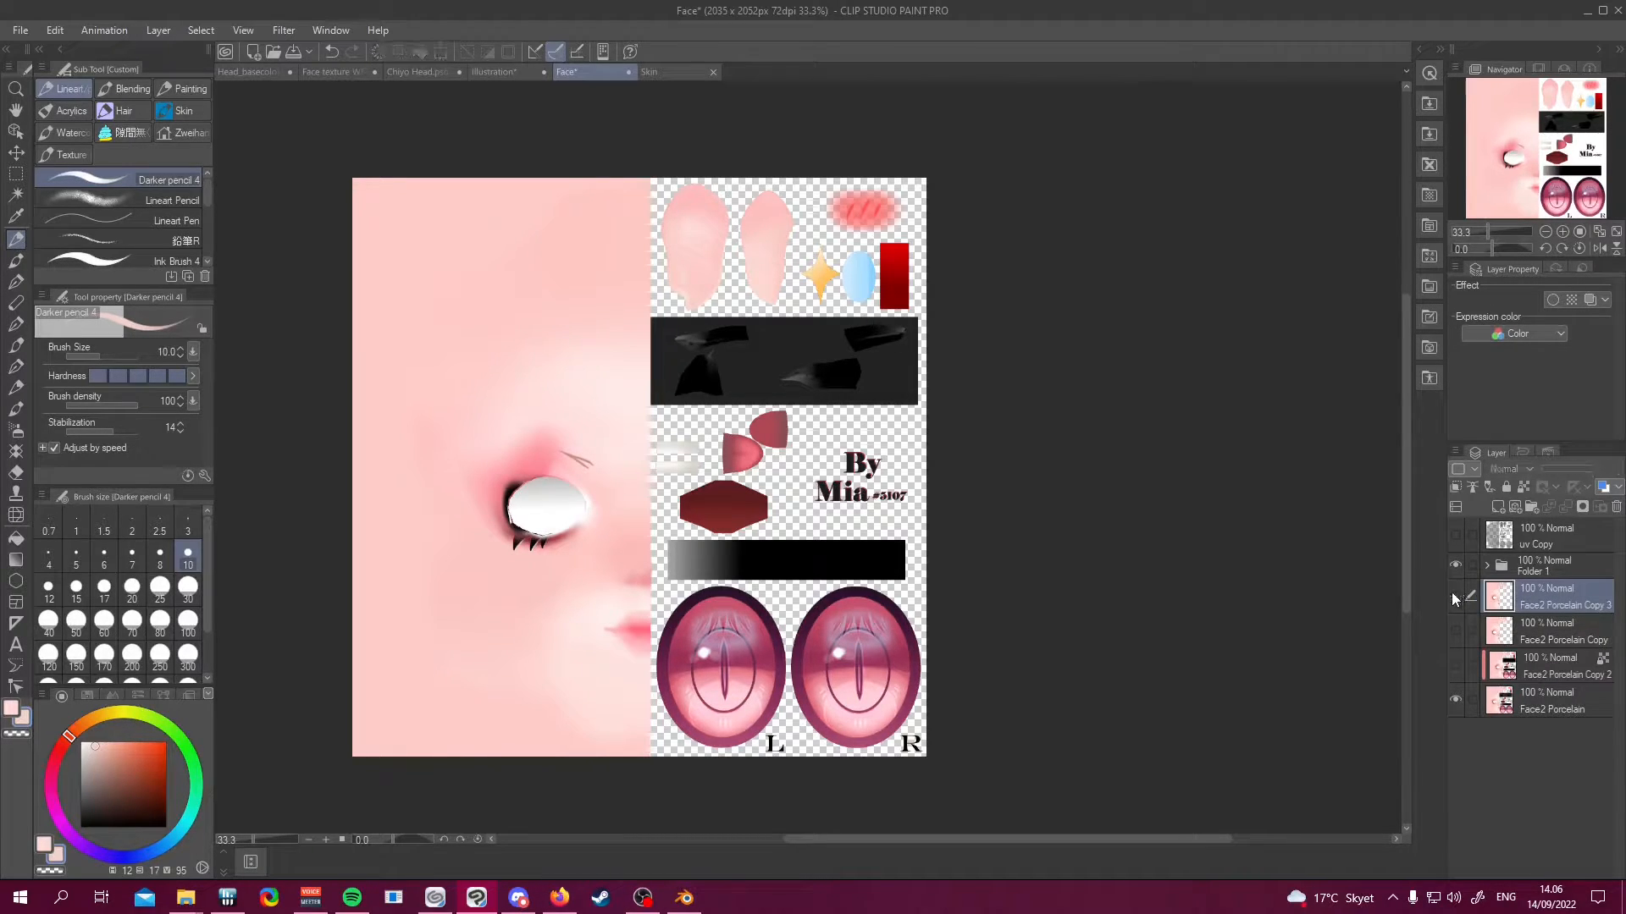
pyautogui.click(1457, 700)
pyautogui.click(1457, 700)
pyautogui.click(1456, 699)
pyautogui.click(1456, 701)
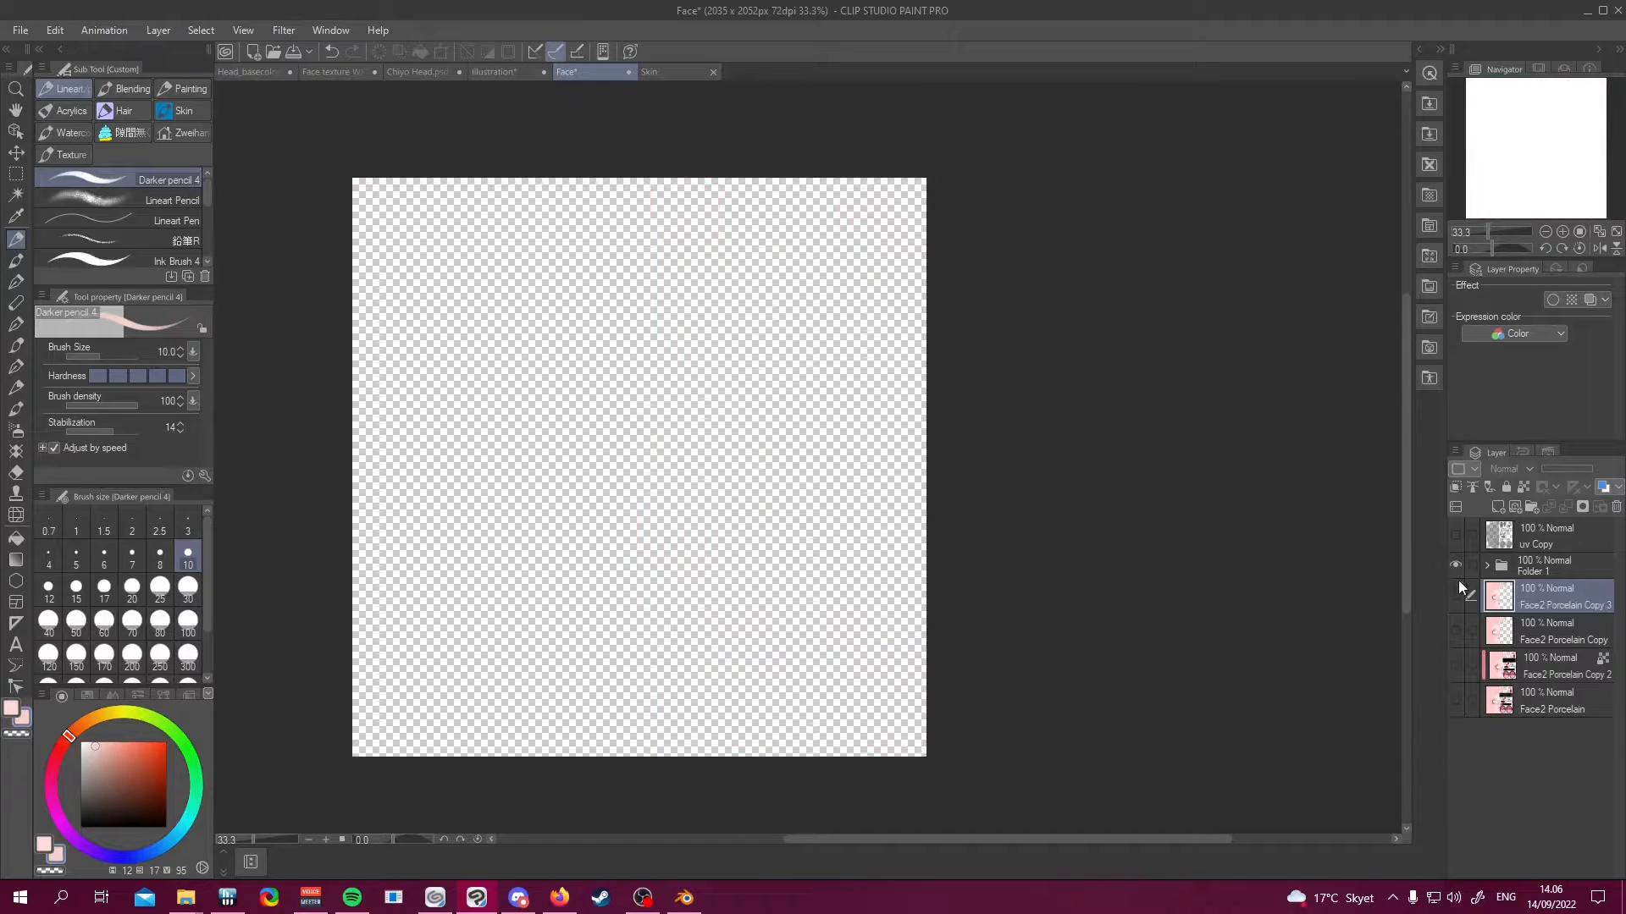
pyautogui.click(1456, 595)
pyautogui.click(1457, 696)
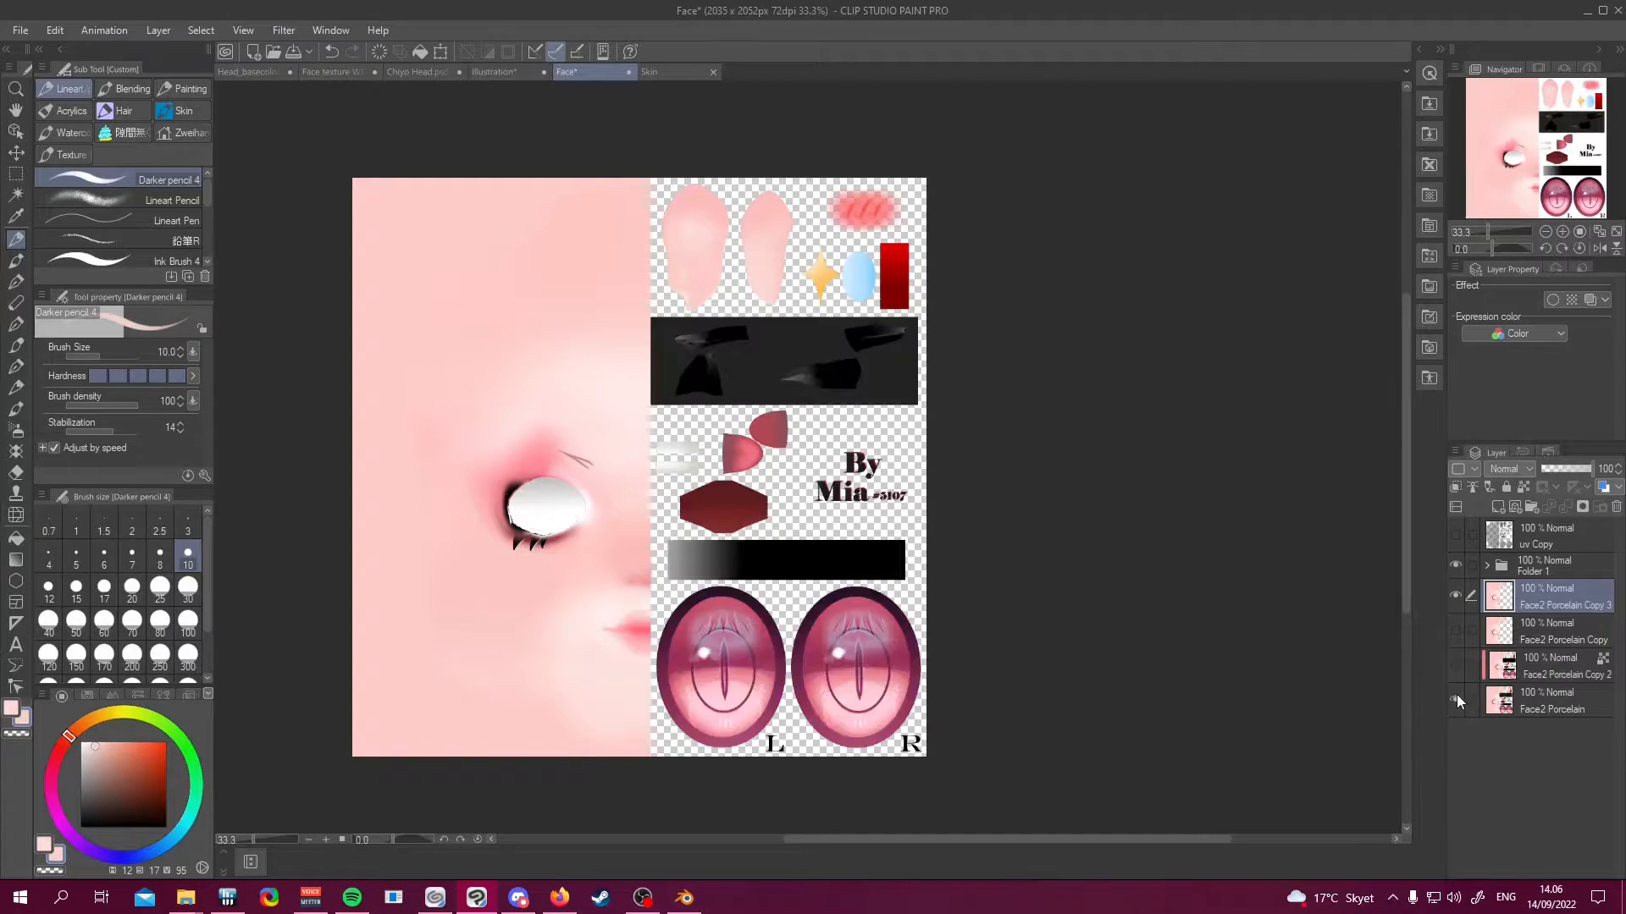
pyautogui.click(1457, 696)
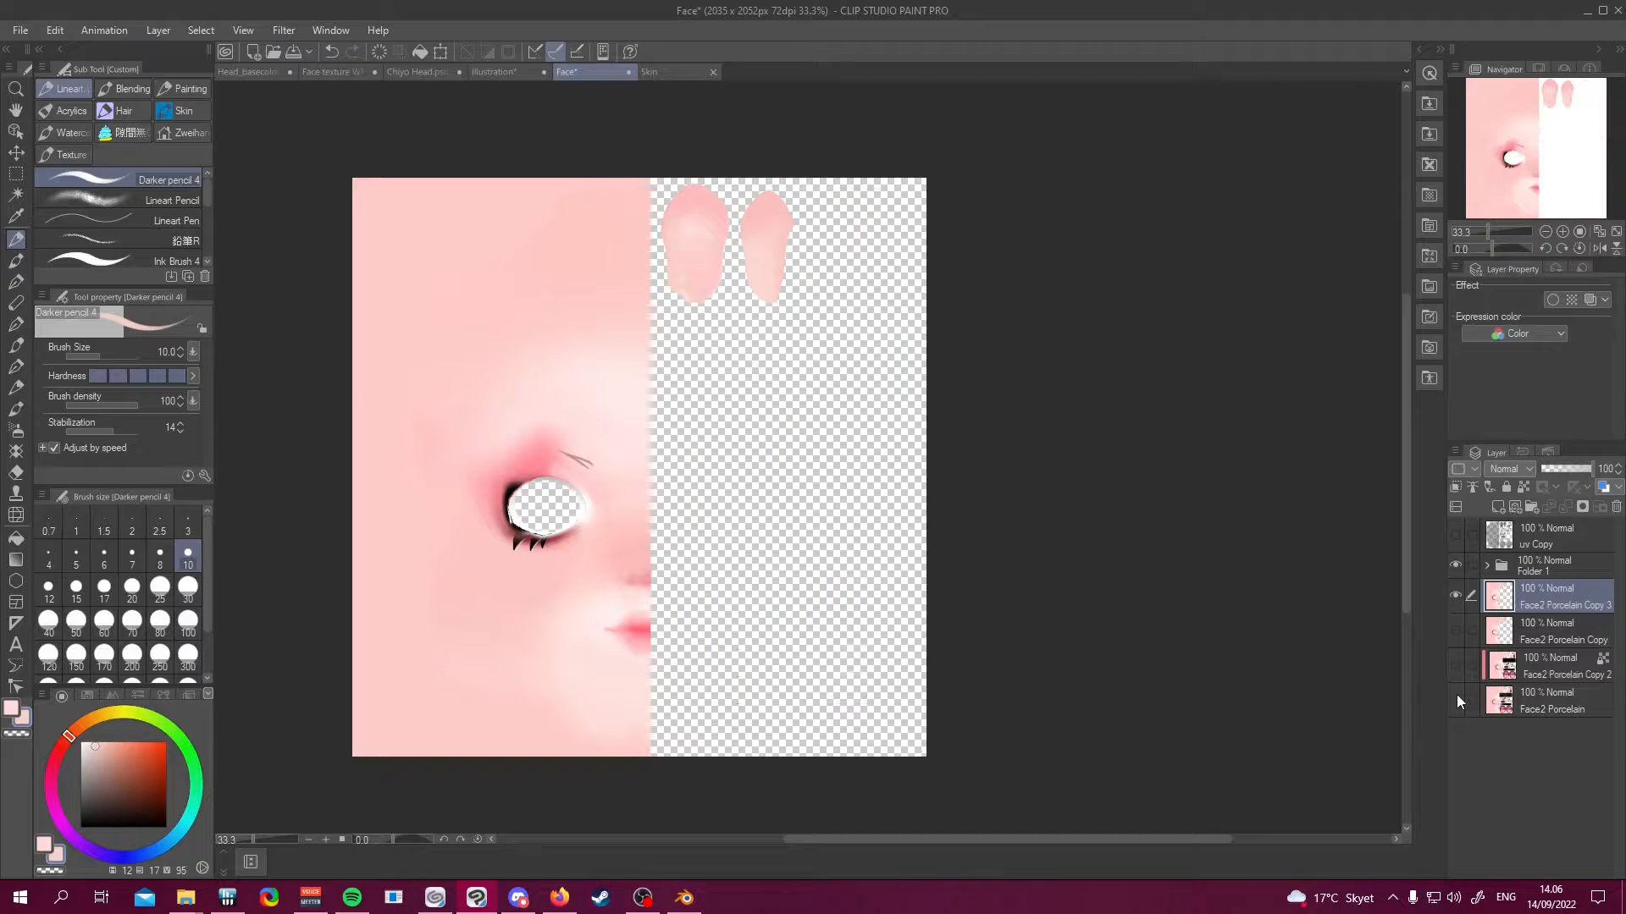
pyautogui.click(1456, 696)
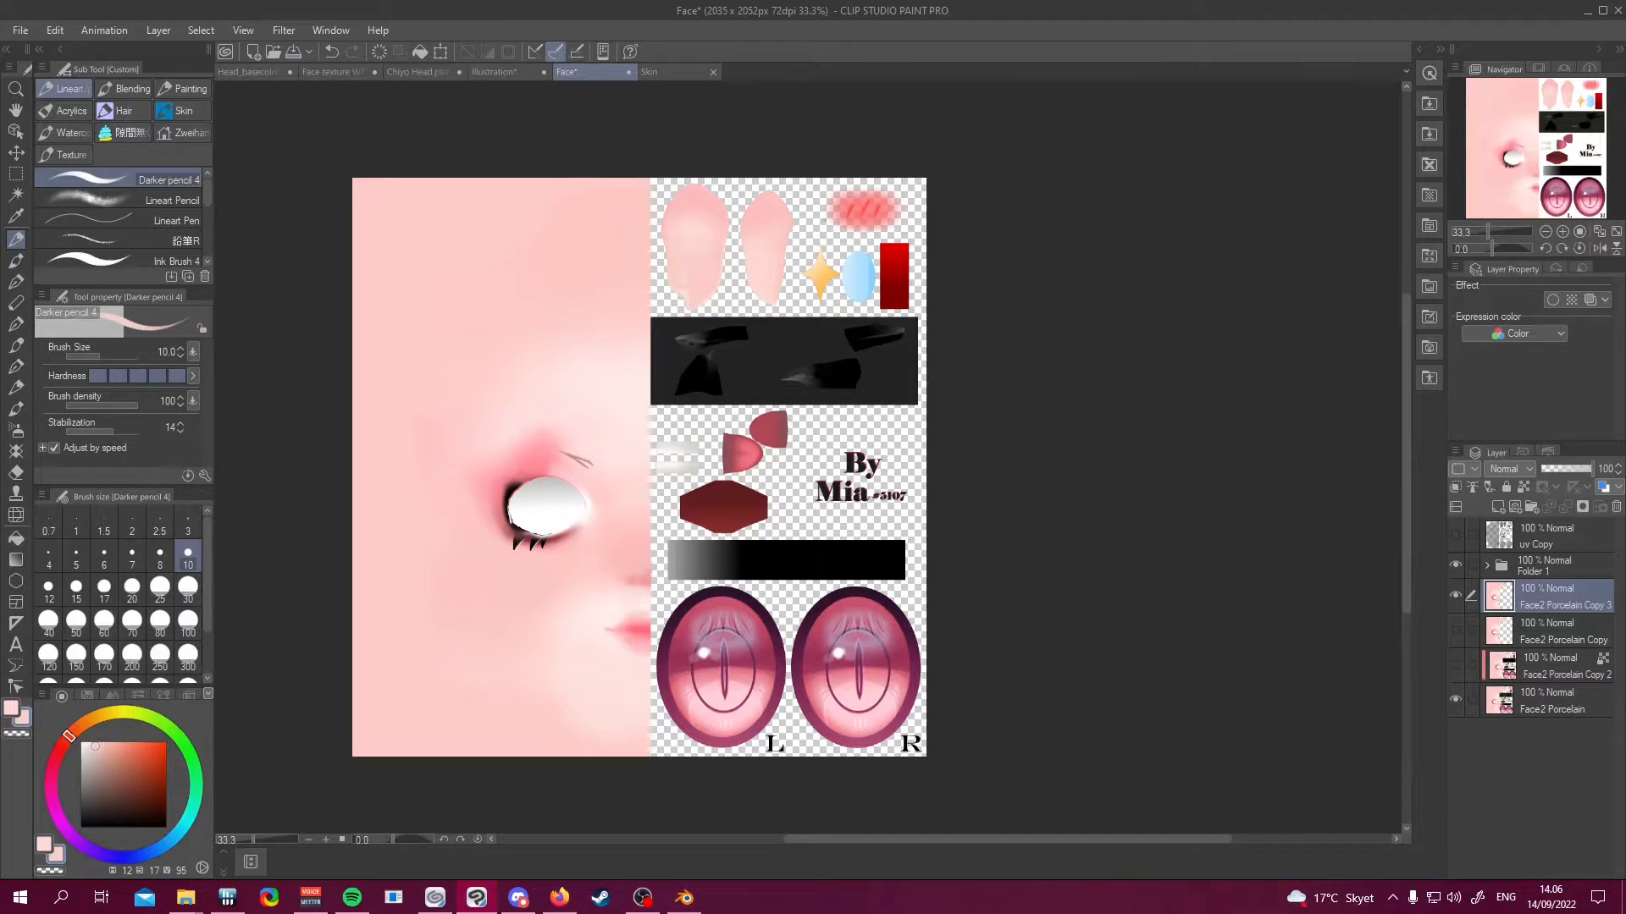
pyautogui.scroll(10, 855, 194)
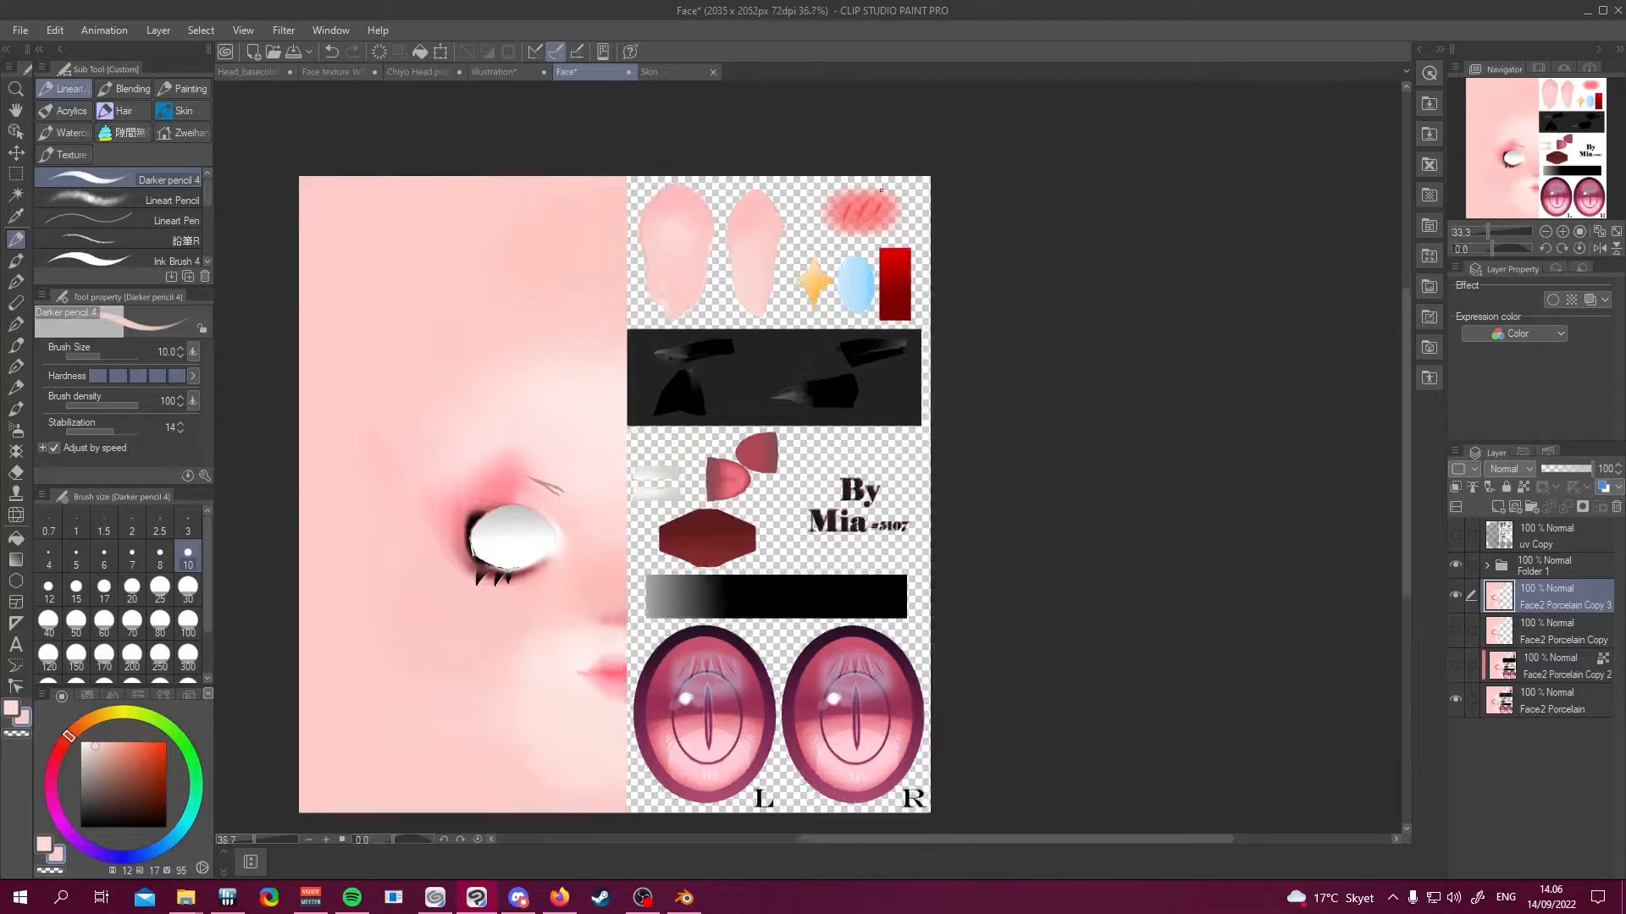
pyautogui.scroll(-10, 854, 195)
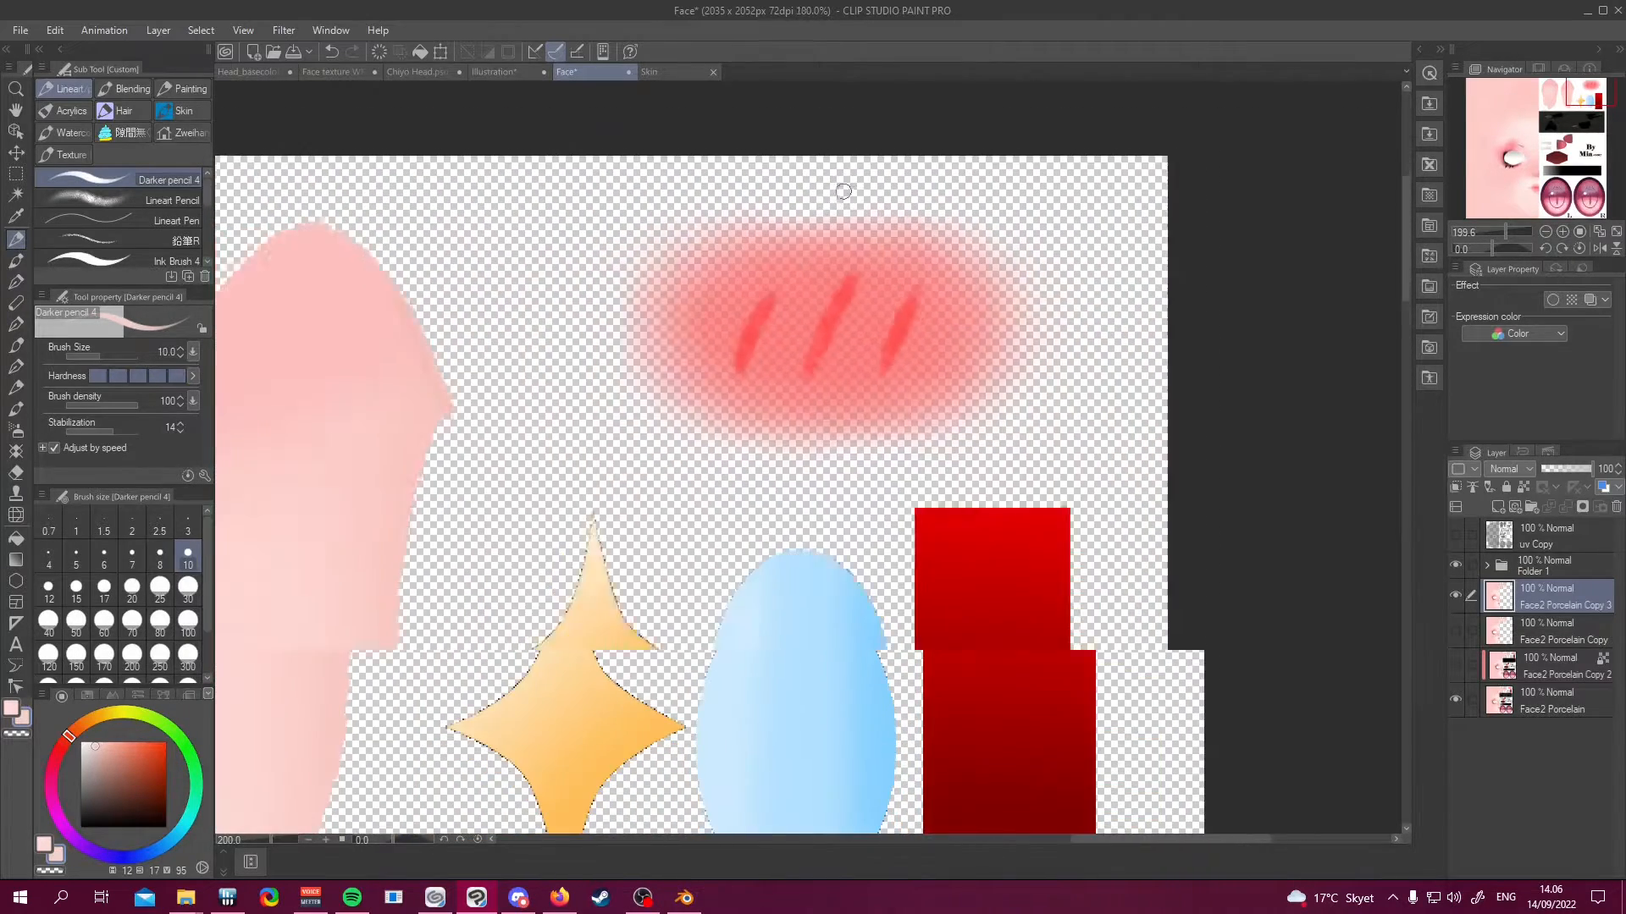
pyautogui.scroll(3, 828, 470)
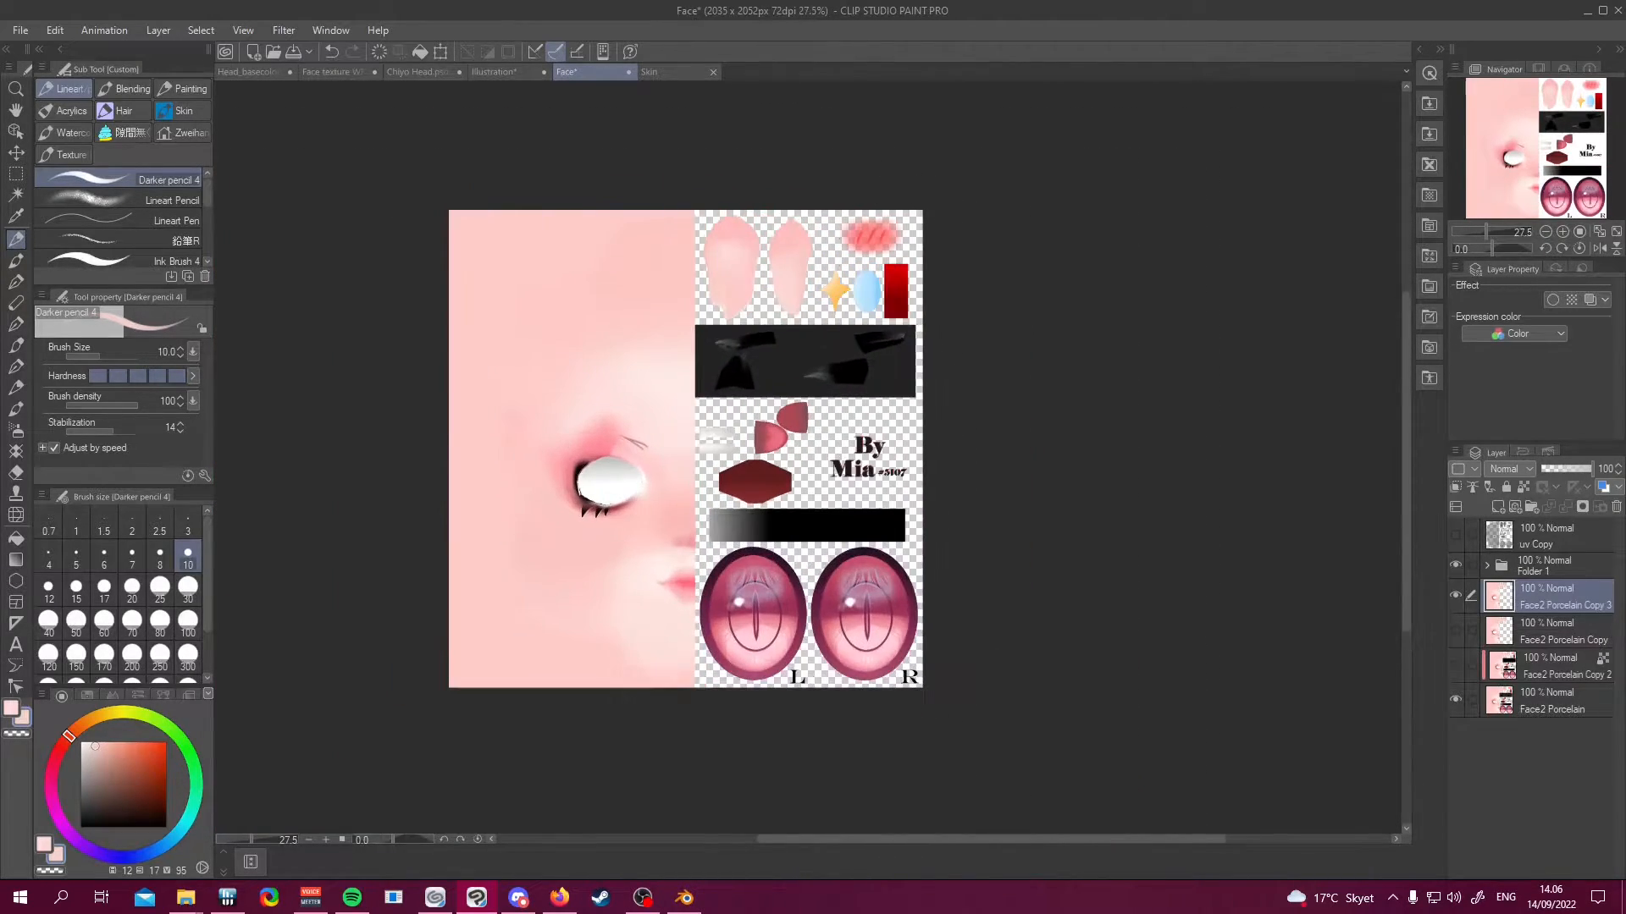
pyautogui.scroll(1, 797, 497)
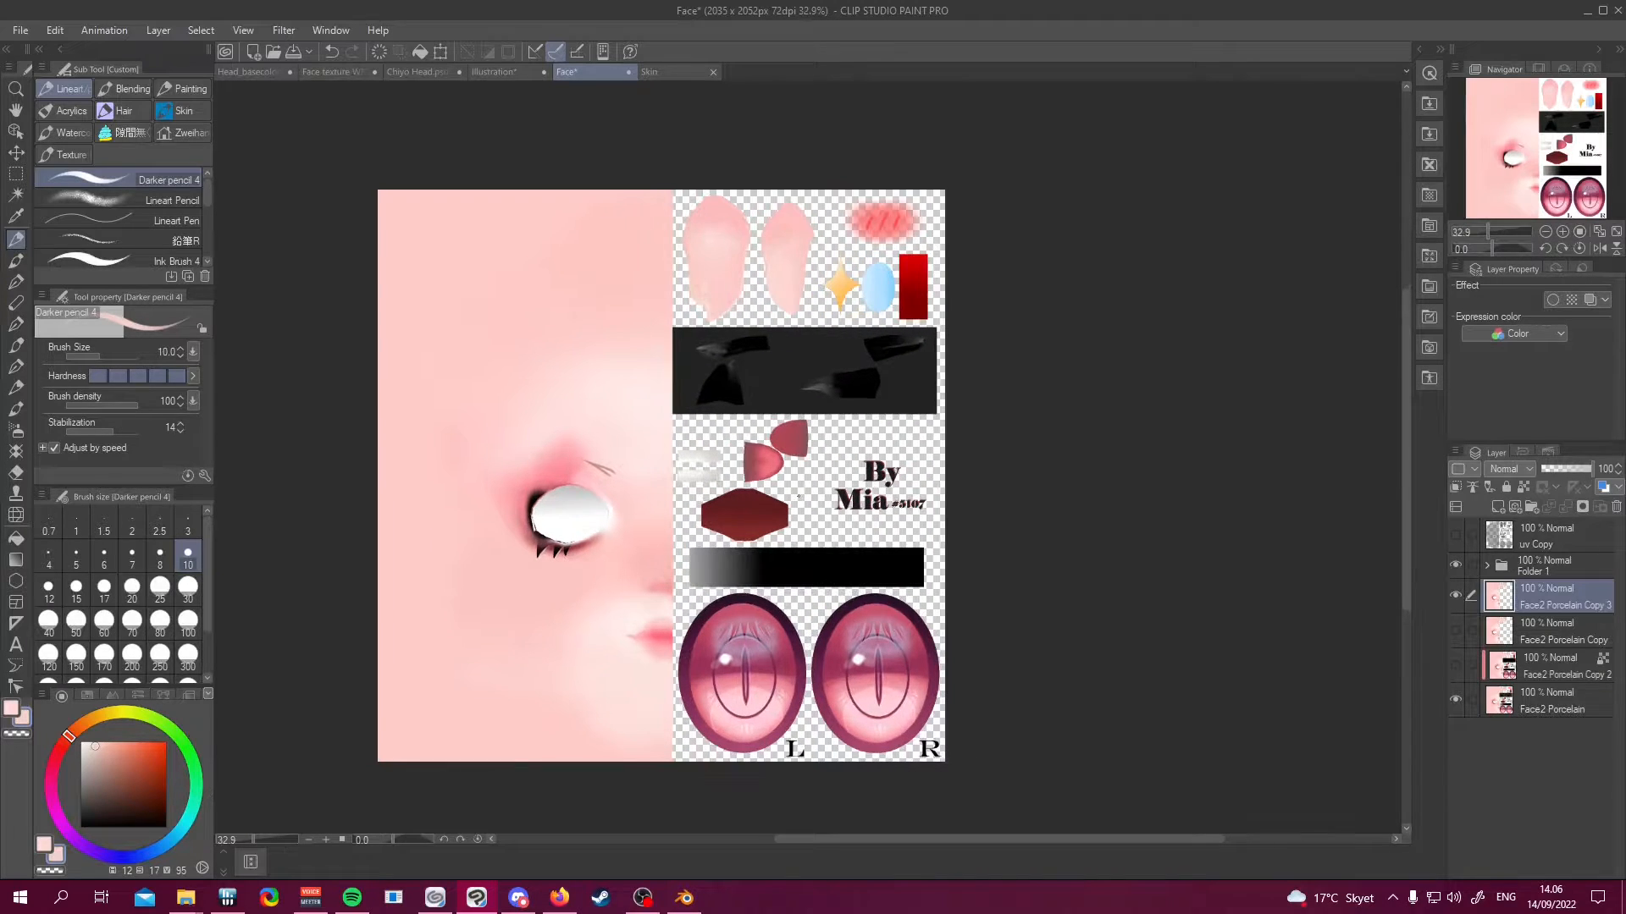
# Add a new layer clipped to Face2 Porcelain Copy 3 and set its blending mode to Multiply
pyautogui.click(1456, 700)
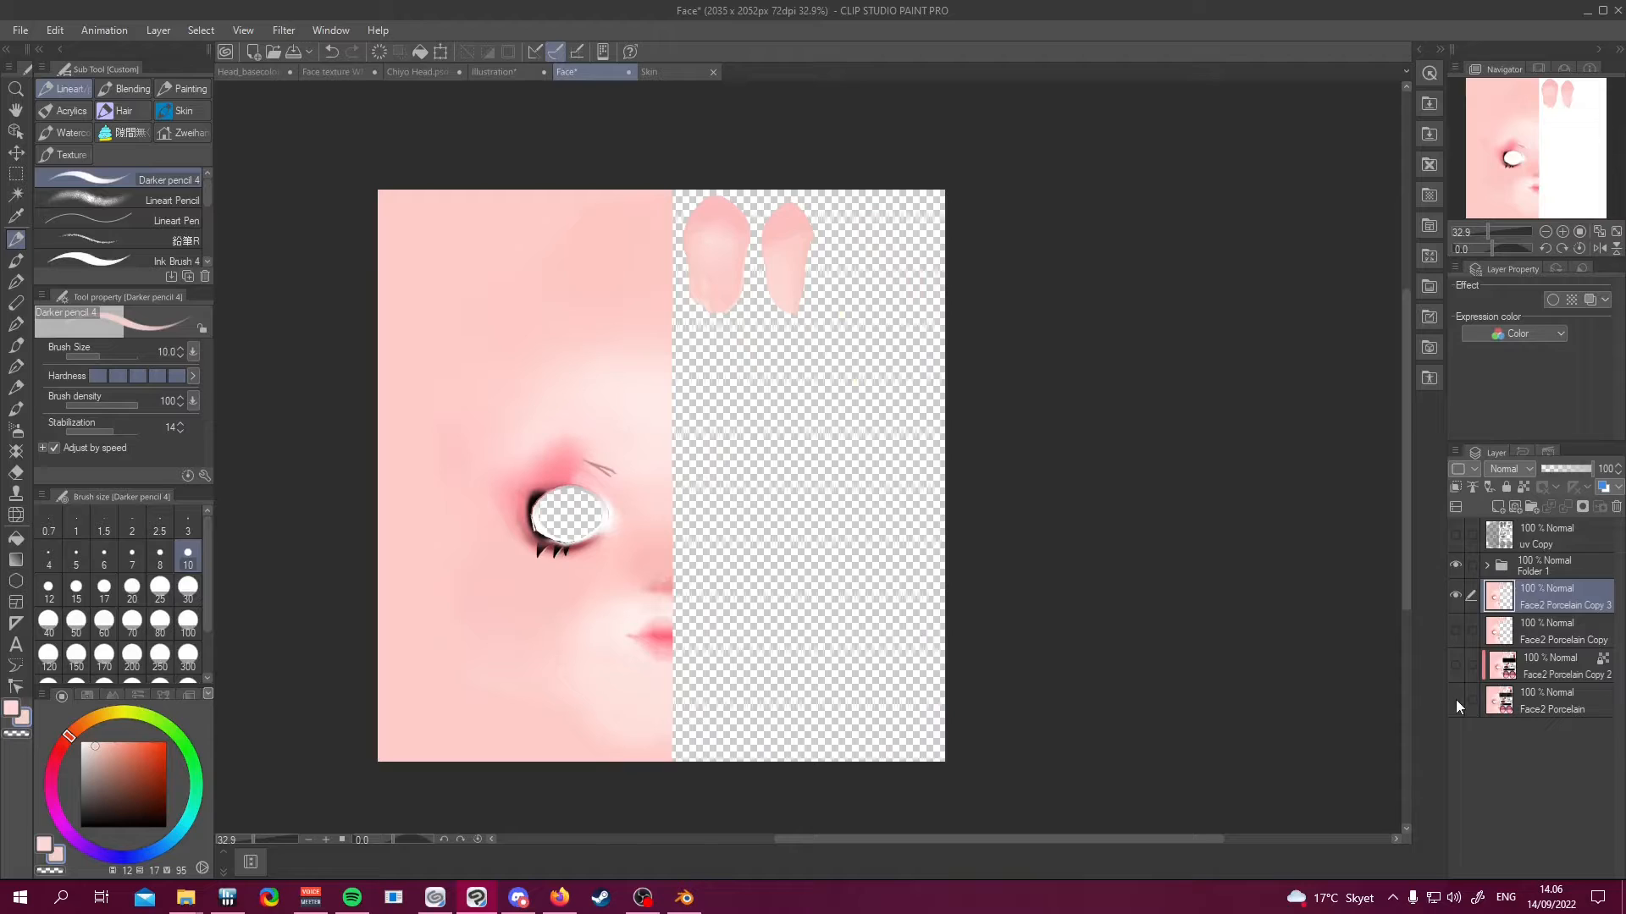
pyautogui.click(1455, 700)
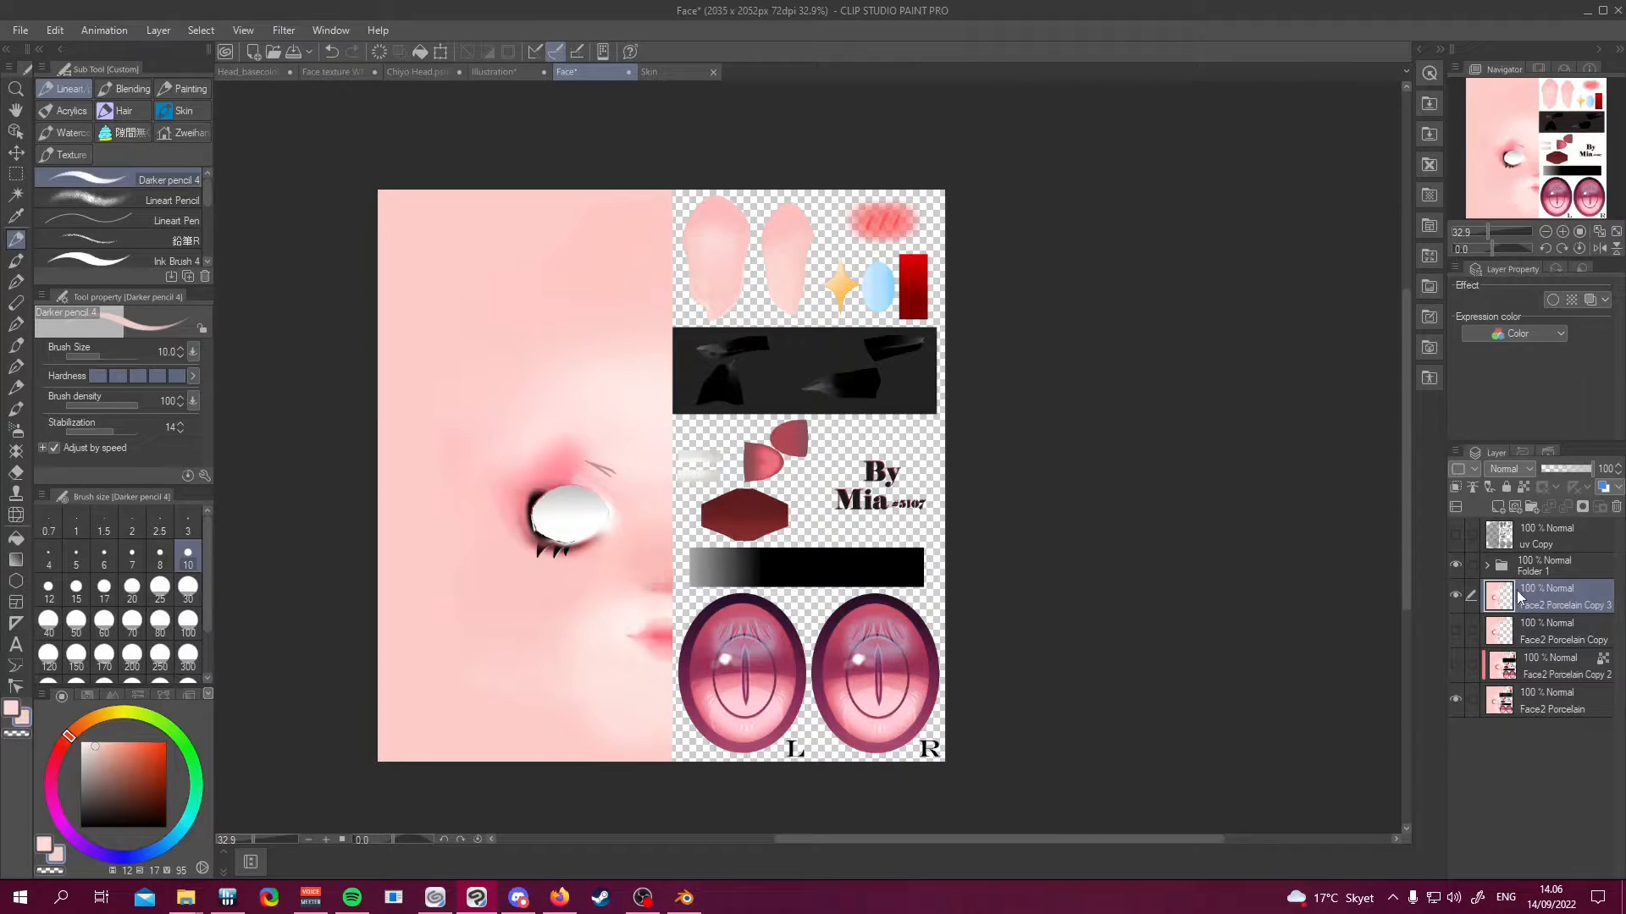
pyautogui.click(1498, 507)
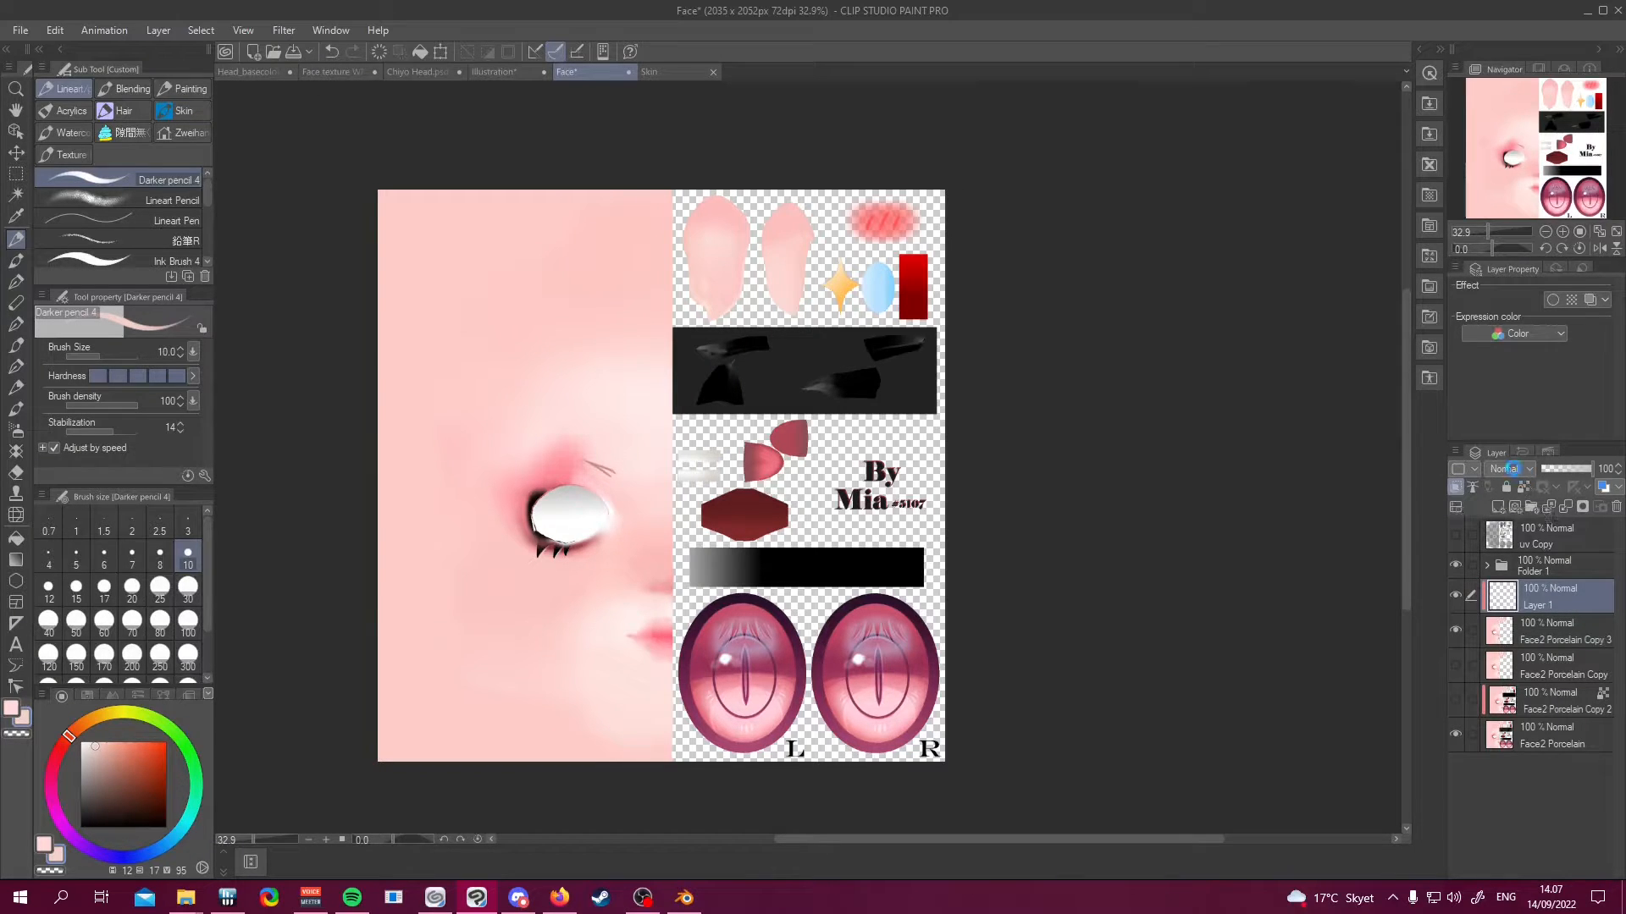
pyautogui.click(1514, 471)
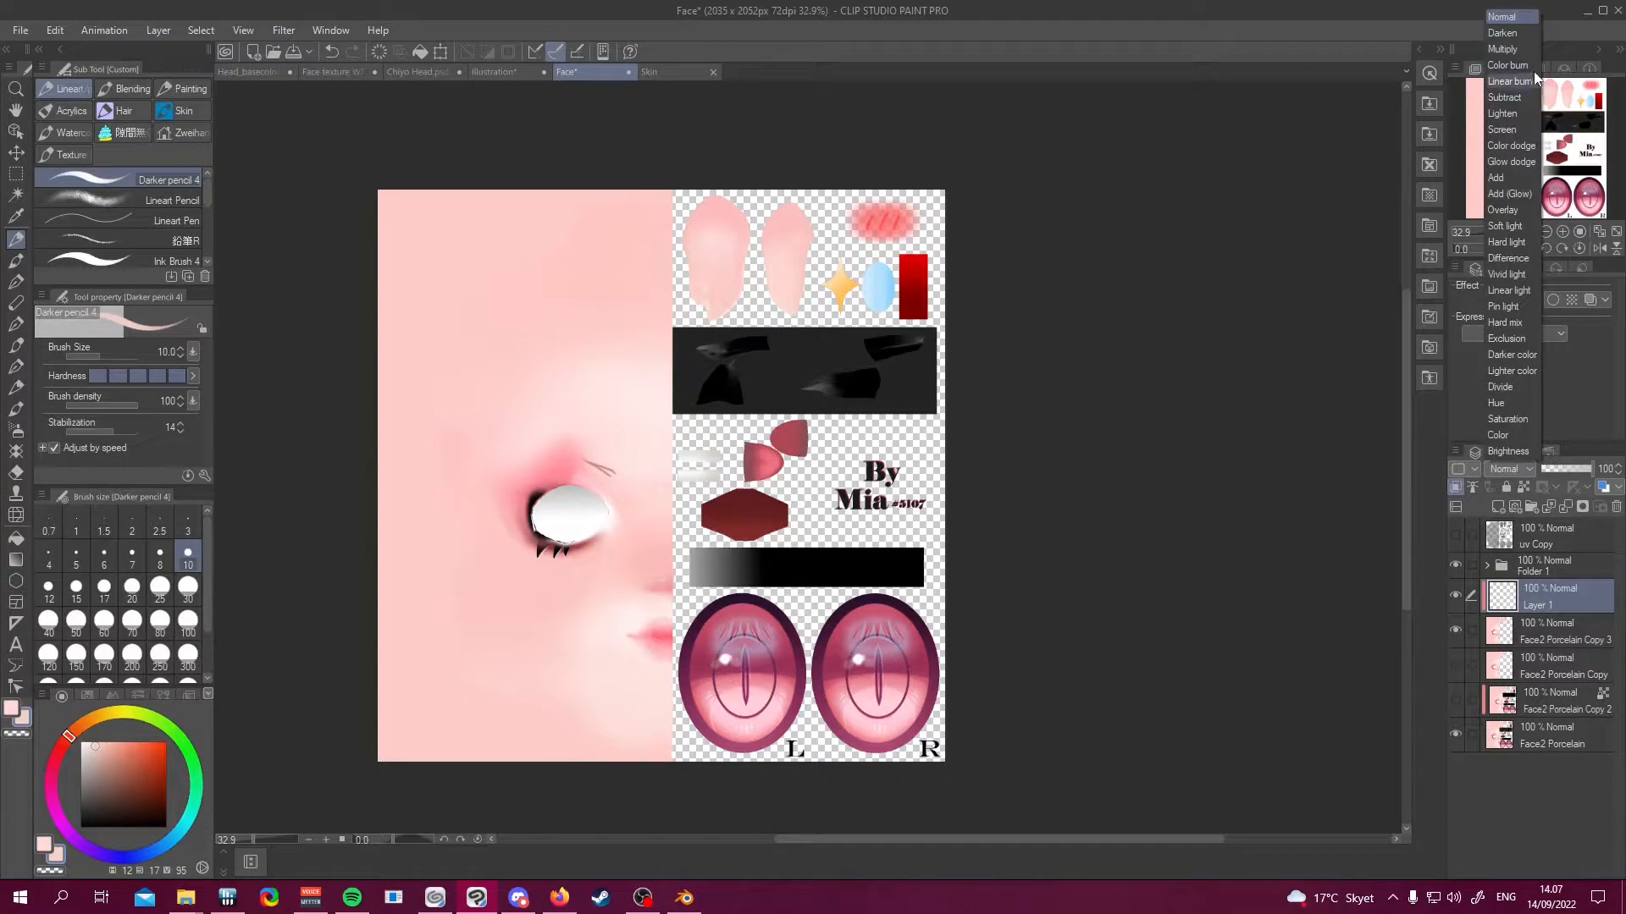
pyautogui.click(1516, 51)
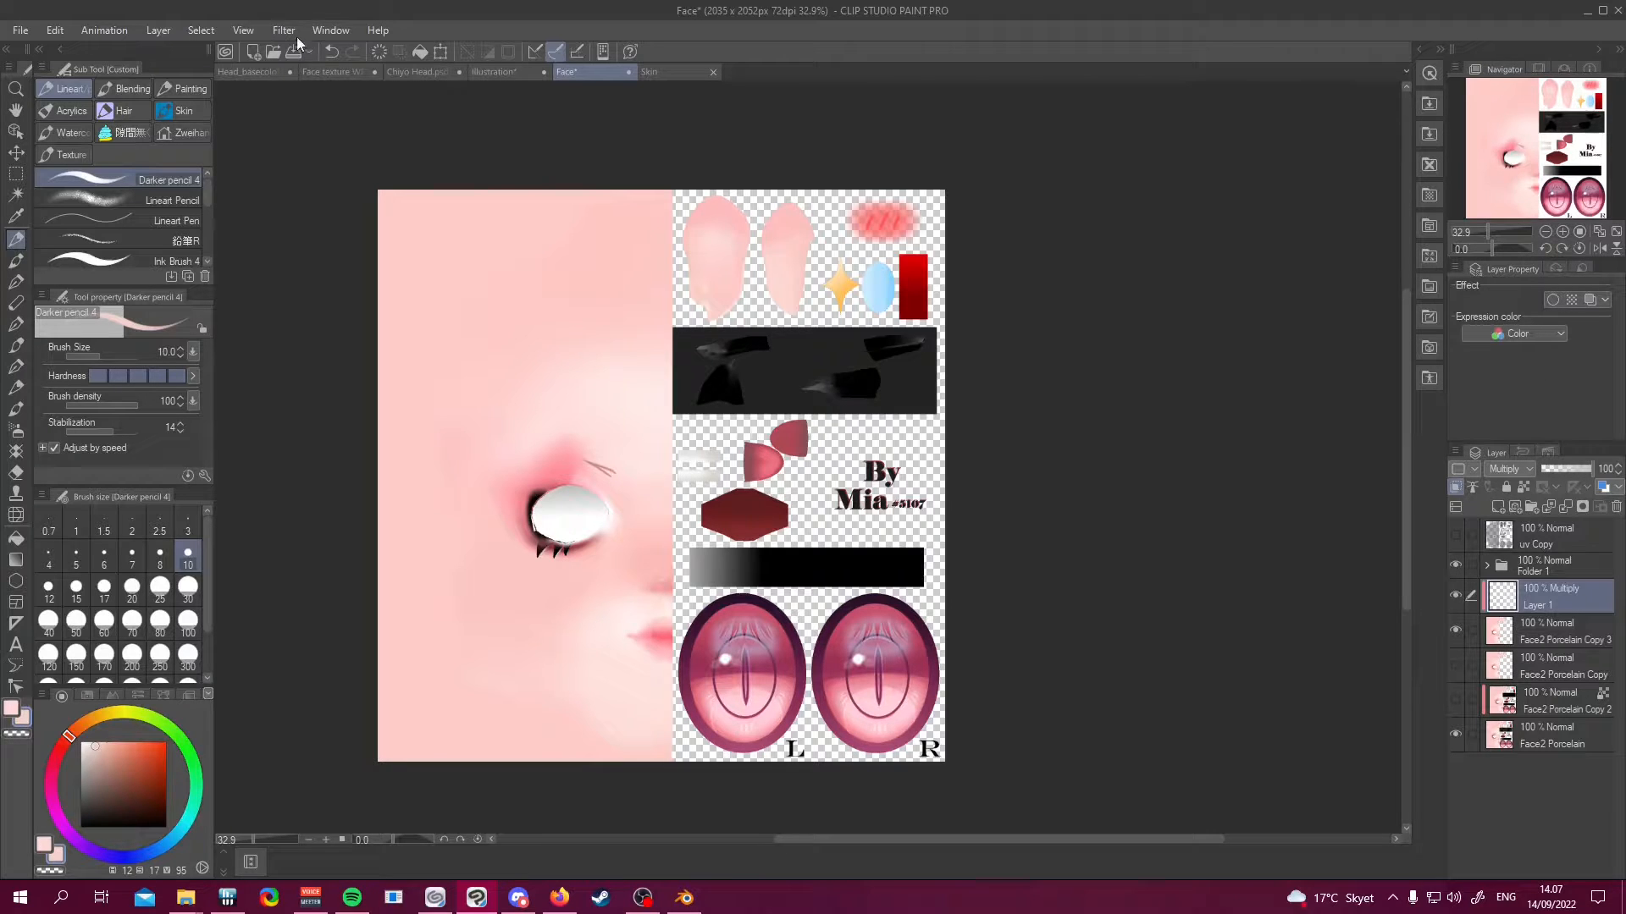
# Sample the medium brown skin tone from the fifth cube in the top row of the Illustration palette document
pyautogui.click(508, 73)
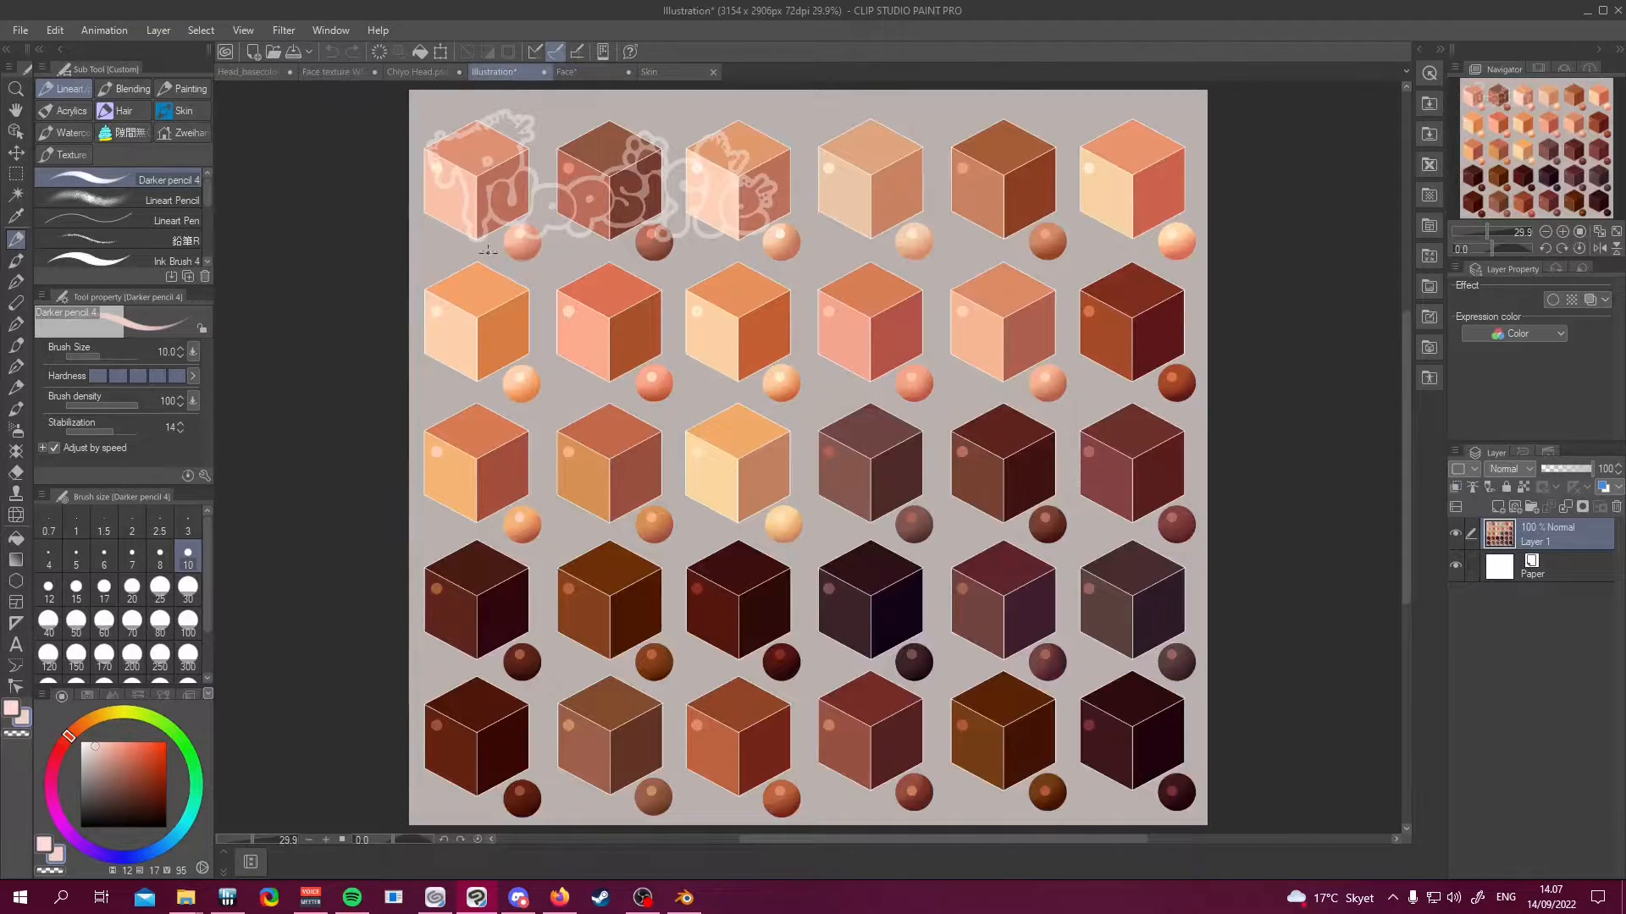
pyautogui.scroll(-3, 444, 297)
pyautogui.scroll(-1, 890, 320)
pyautogui.scroll(4, 877, 307)
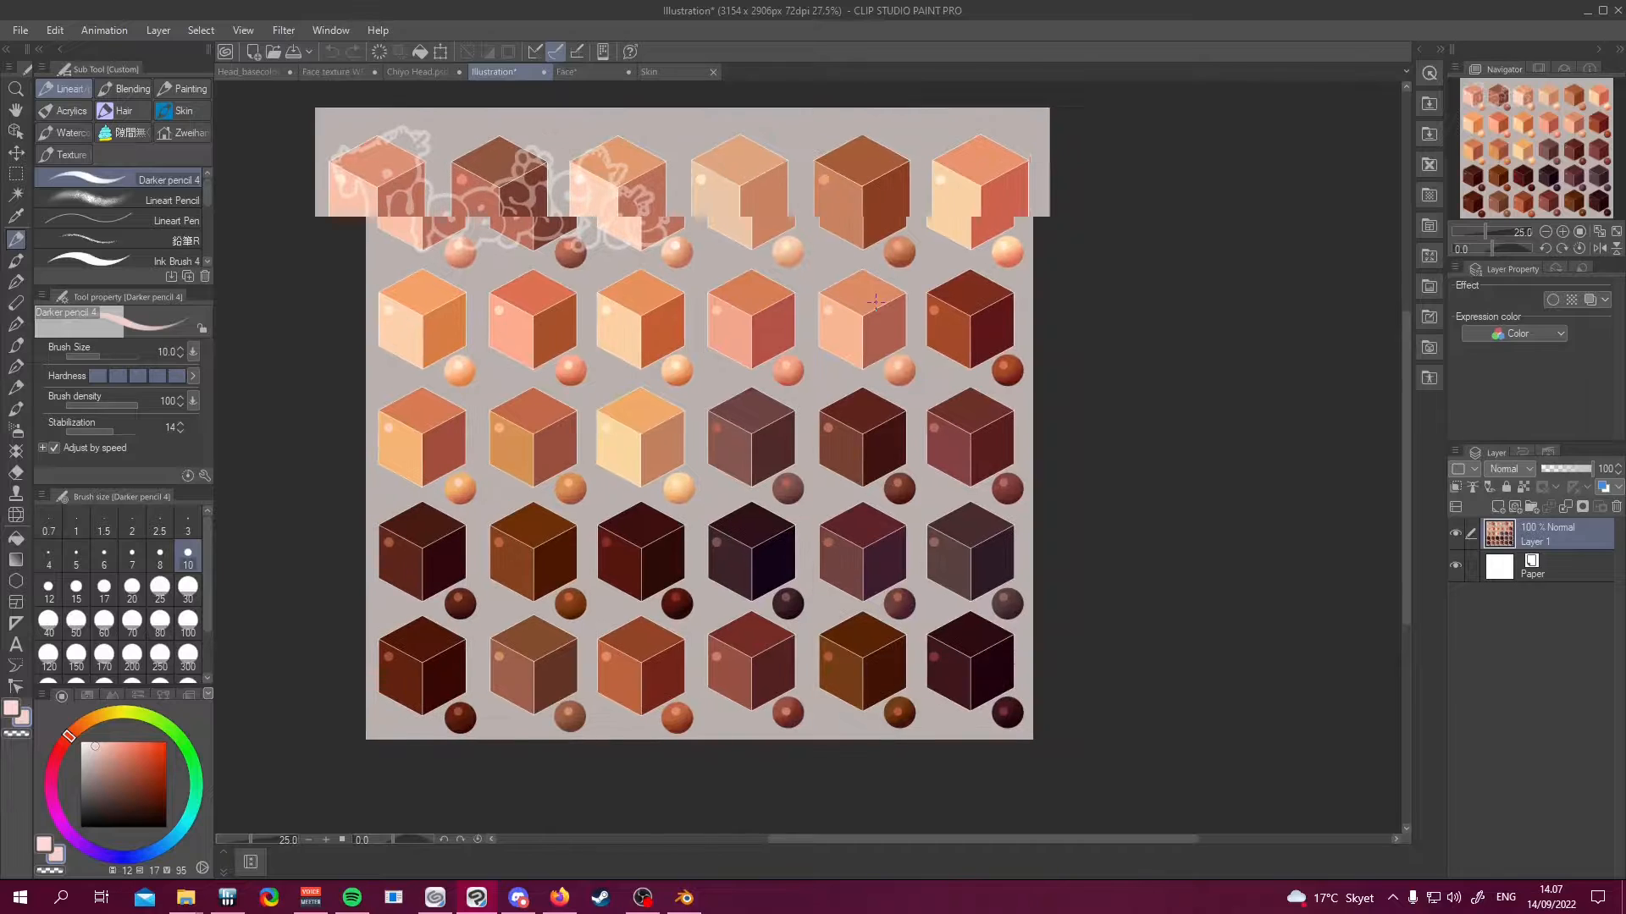
pyautogui.scroll(-1, 868, 303)
pyautogui.scroll(2, 999, 310)
pyautogui.scroll(-1, 889, 430)
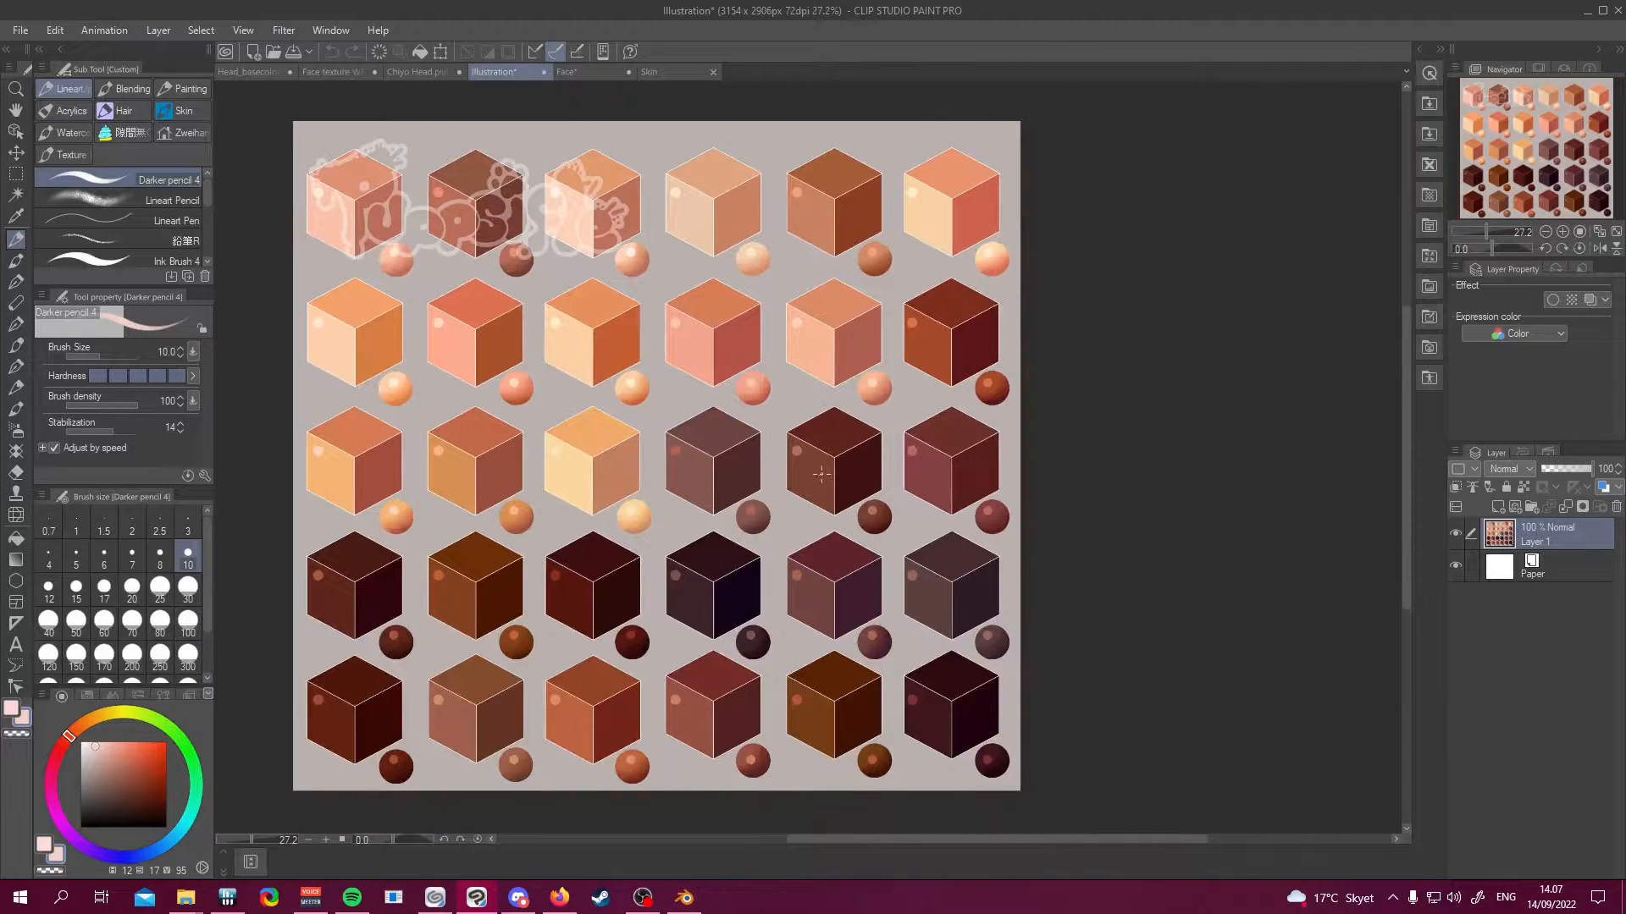
pyautogui.keyDown('alt'); pyautogui.click(824, 206); pyautogui.keyUp('alt')
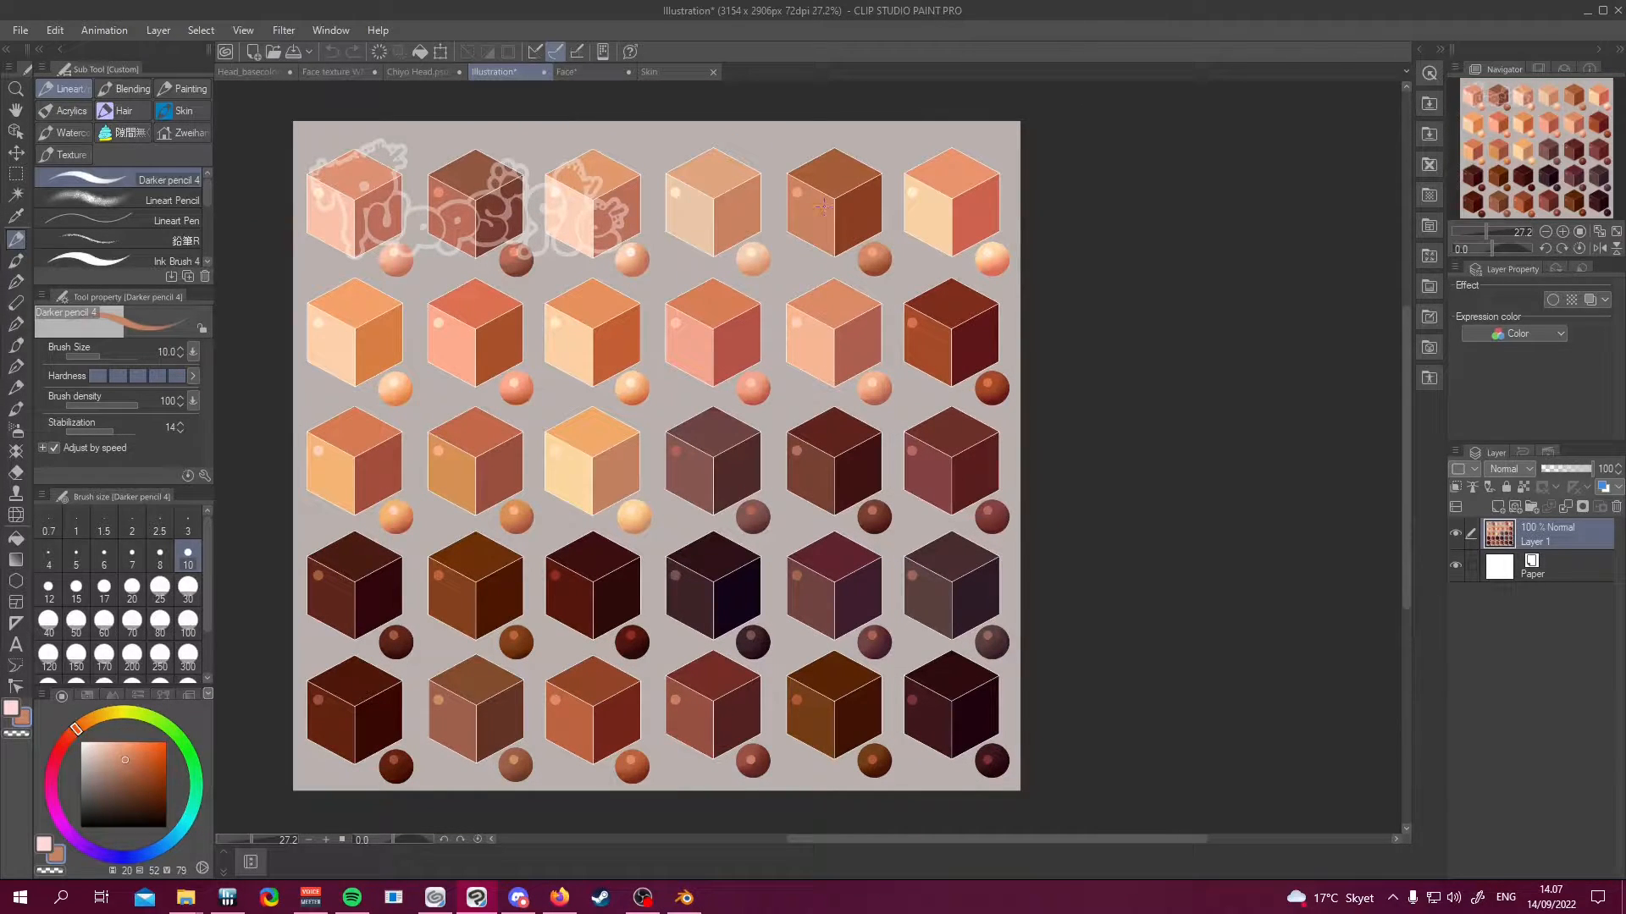
# Fill the whole Multiply layer on the Face texture with the sampled brown and clear the selection
pyautogui.click(584, 72)
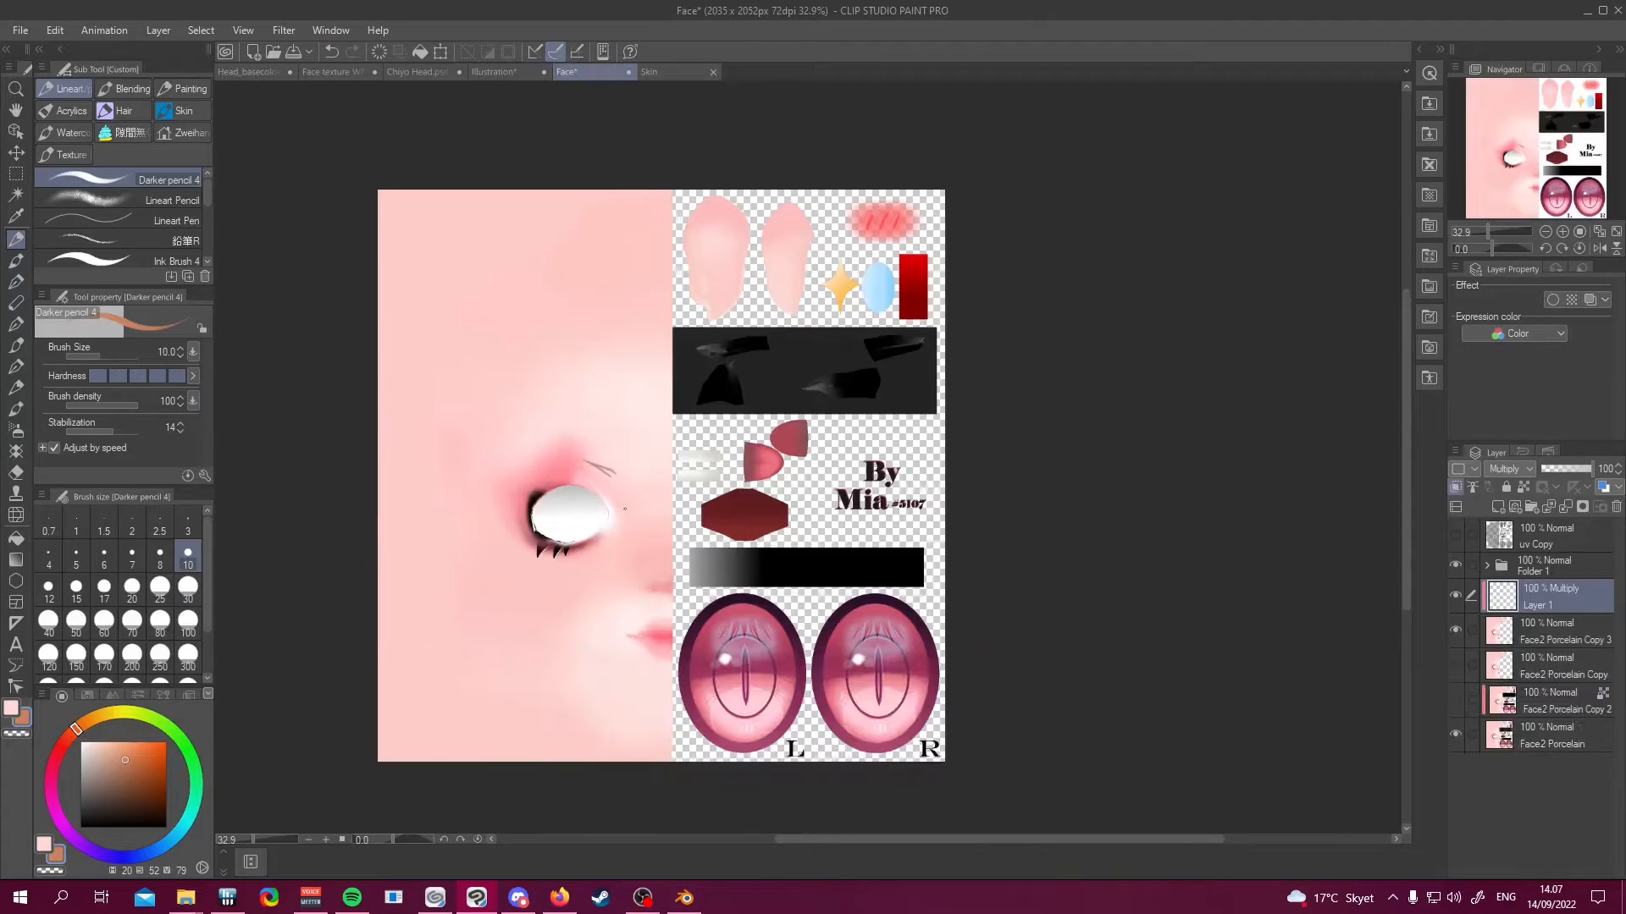
pyautogui.hotkey('ctrl', 'a')
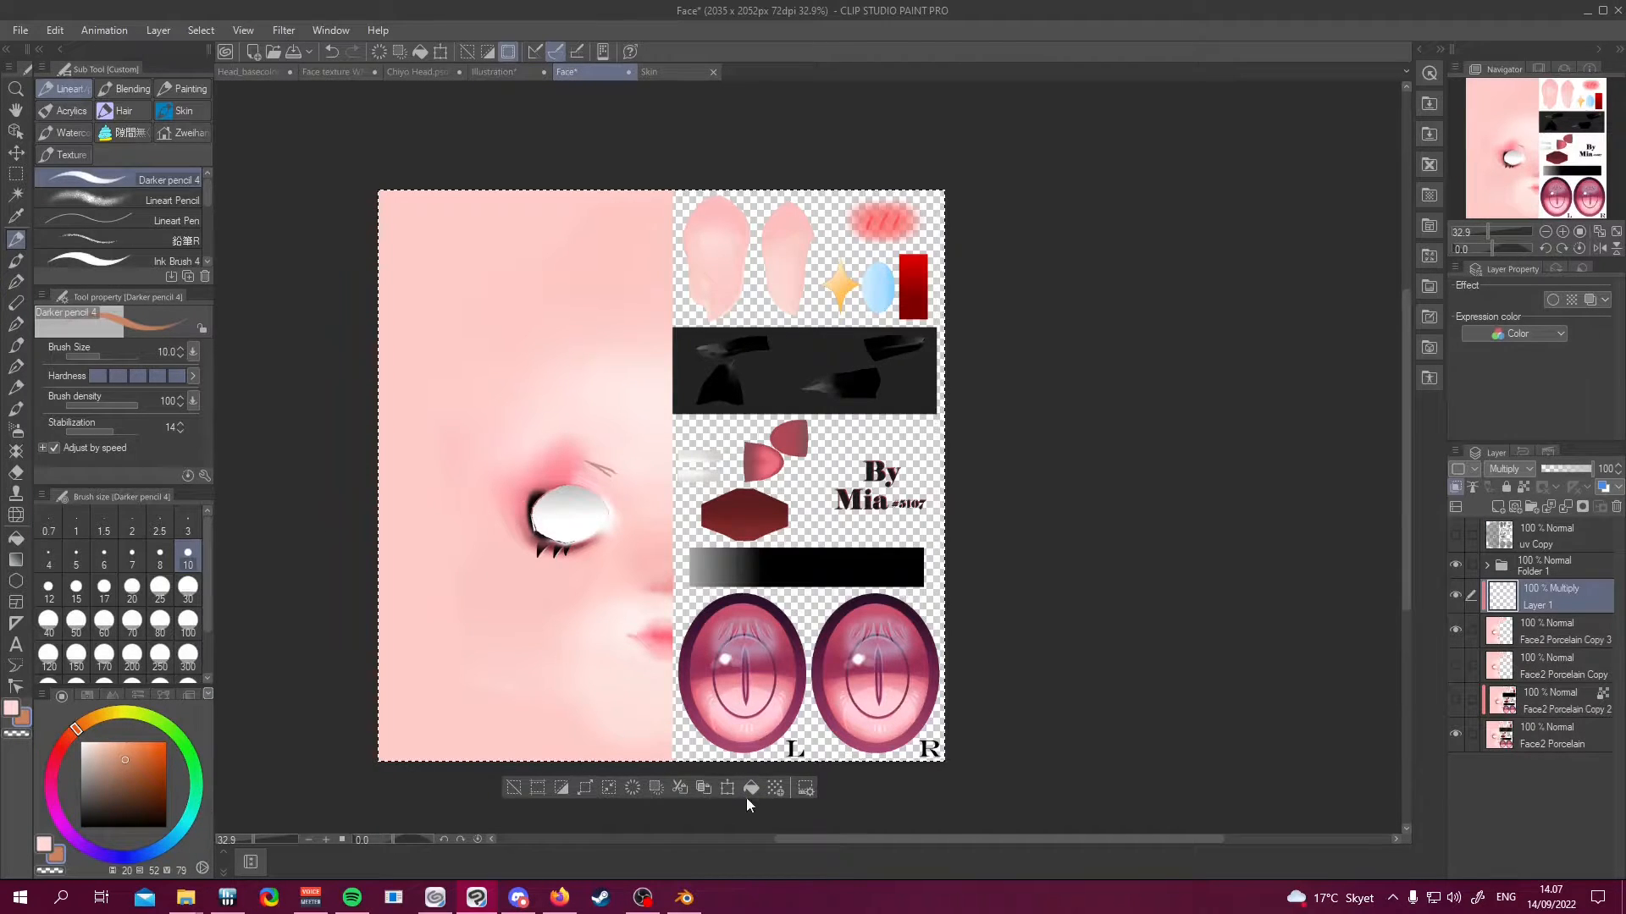
pyautogui.click(751, 788)
pyautogui.scroll(-2, 605, 450)
pyautogui.scroll(2, 597, 457)
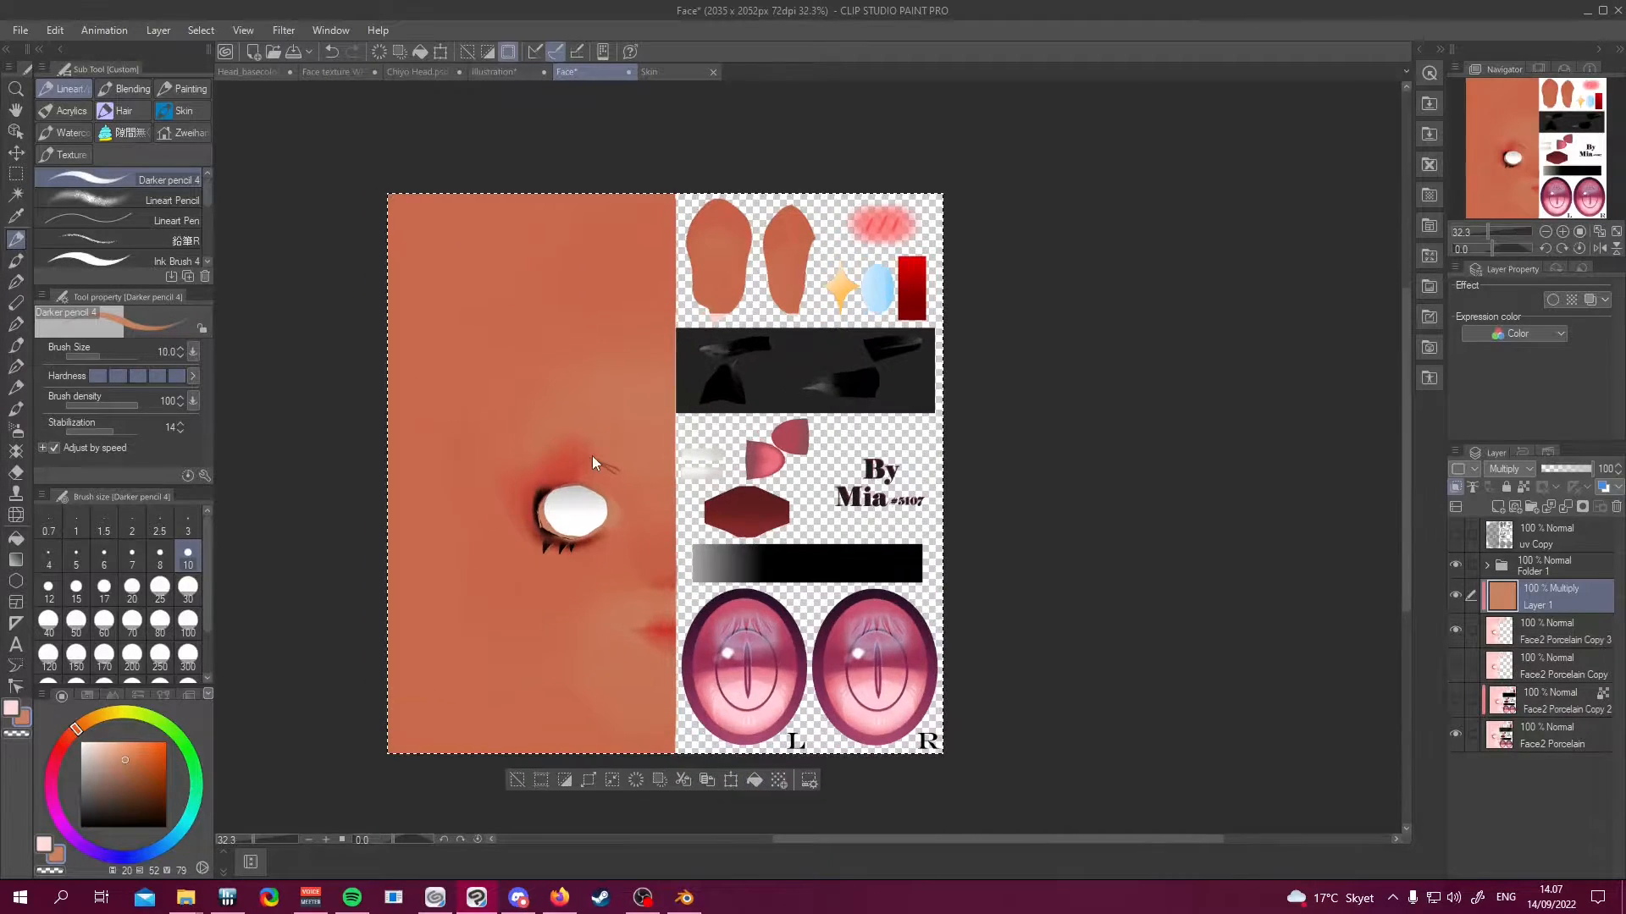
pyautogui.hotkey('ctrl', 'd')
pyautogui.scroll(-2, 592, 456)
pyautogui.scroll(1, 592, 456)
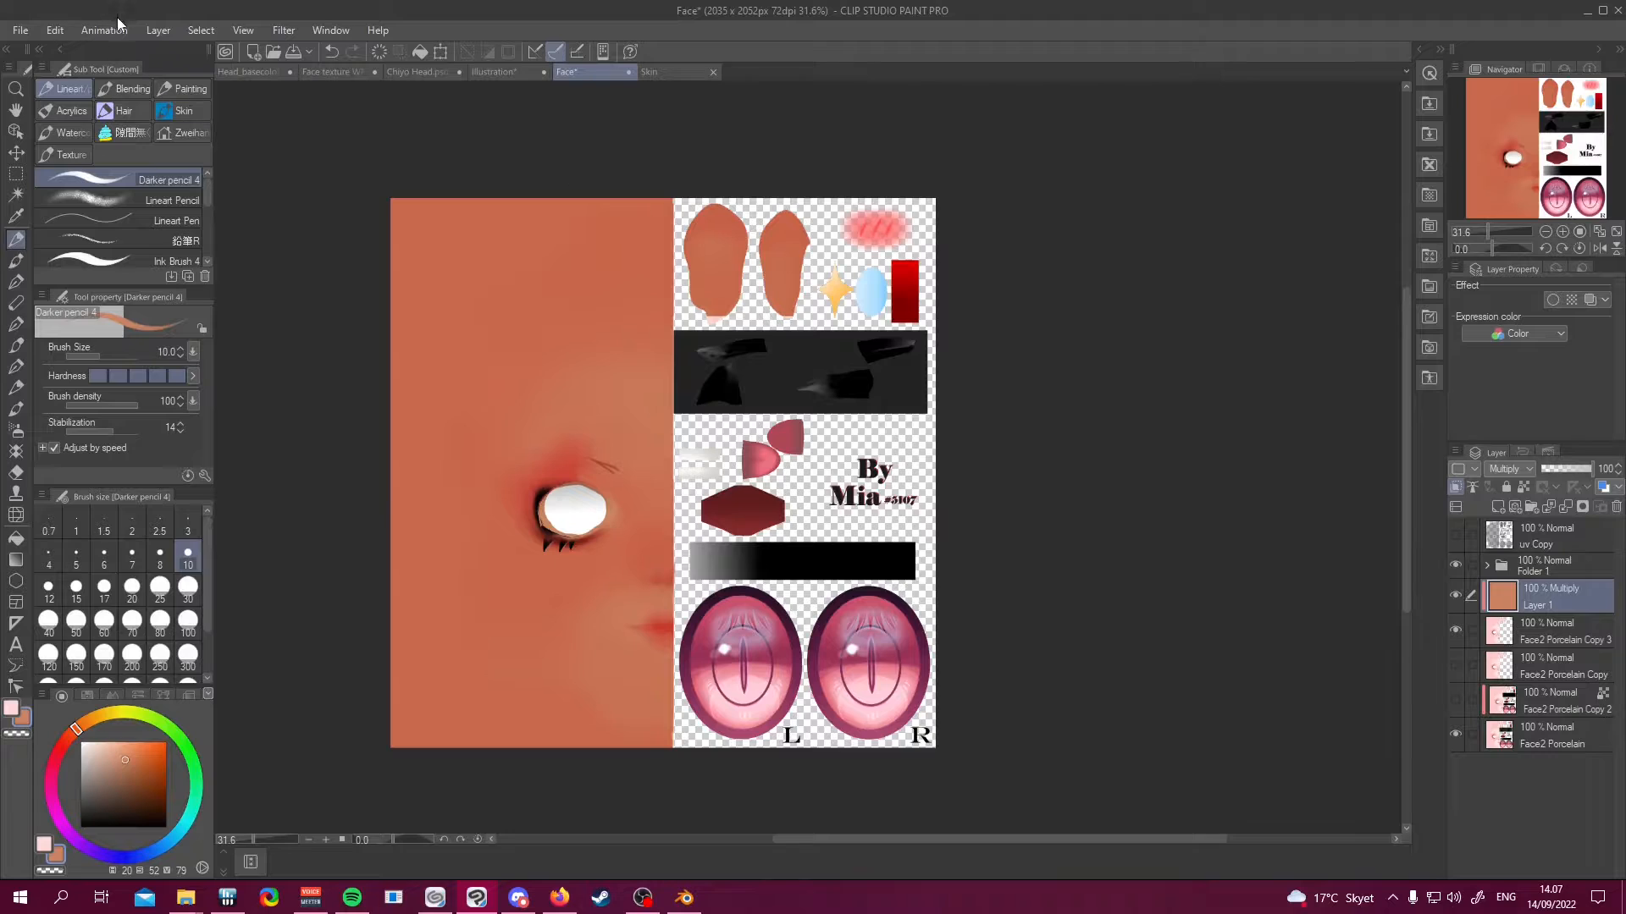
# Adjust the brown fill layer with Hue/Saturation/Luminosity, setting hue to 5, saturation to -23 and luminosity to 11
pyautogui.click(55, 29)
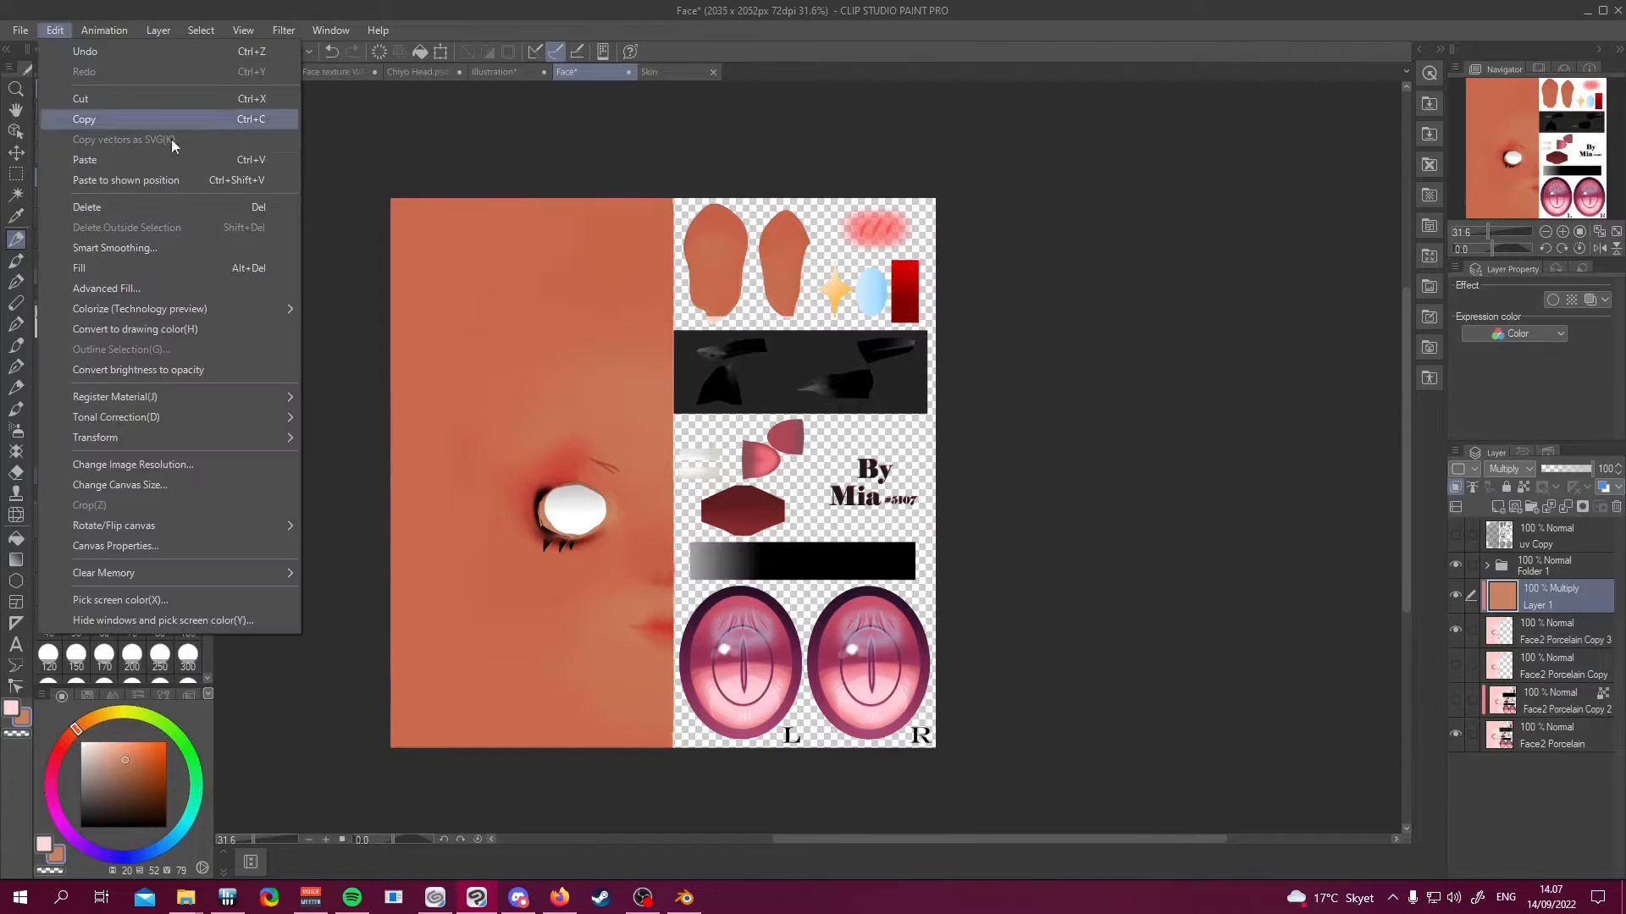
pyautogui.moveTo(183, 308)
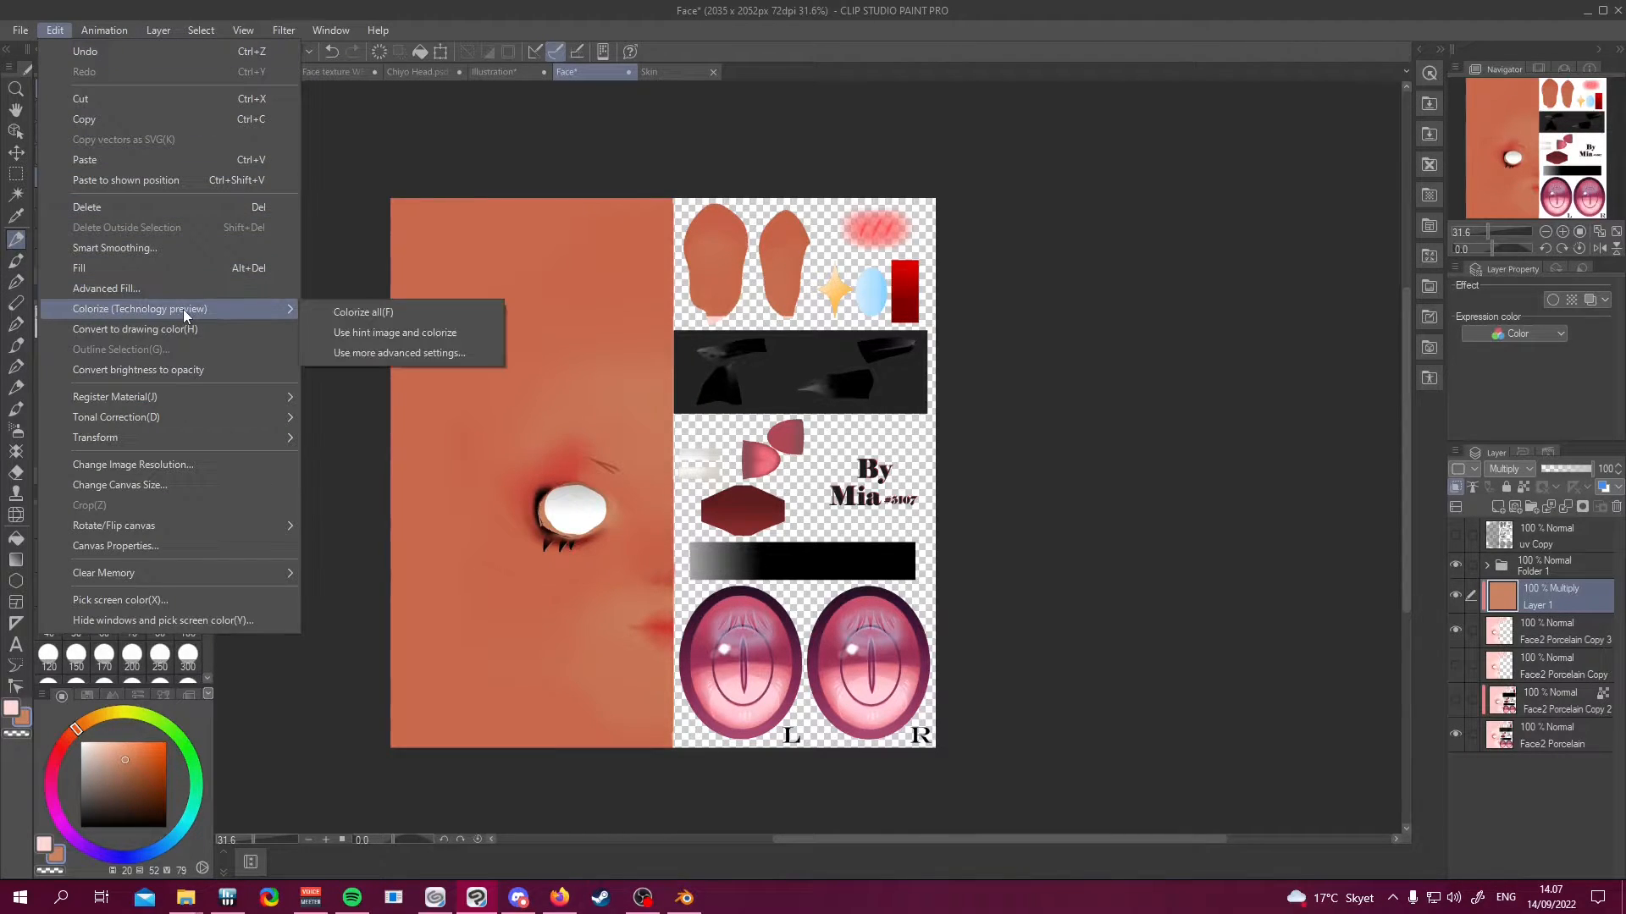
pyautogui.moveTo(185, 414)
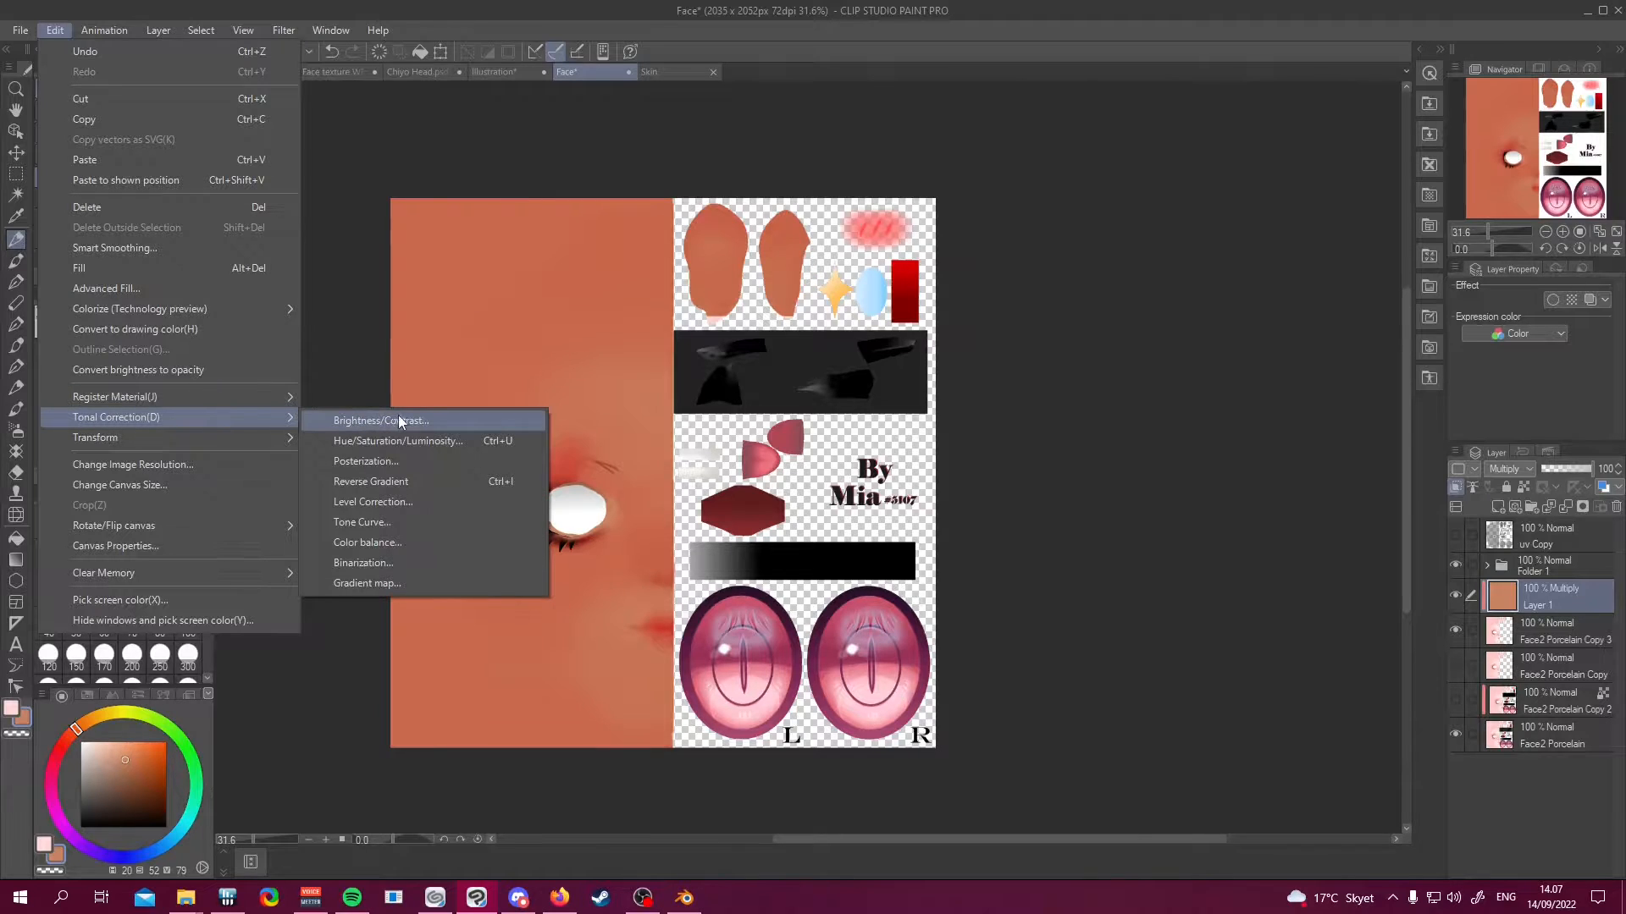
pyautogui.click(409, 442)
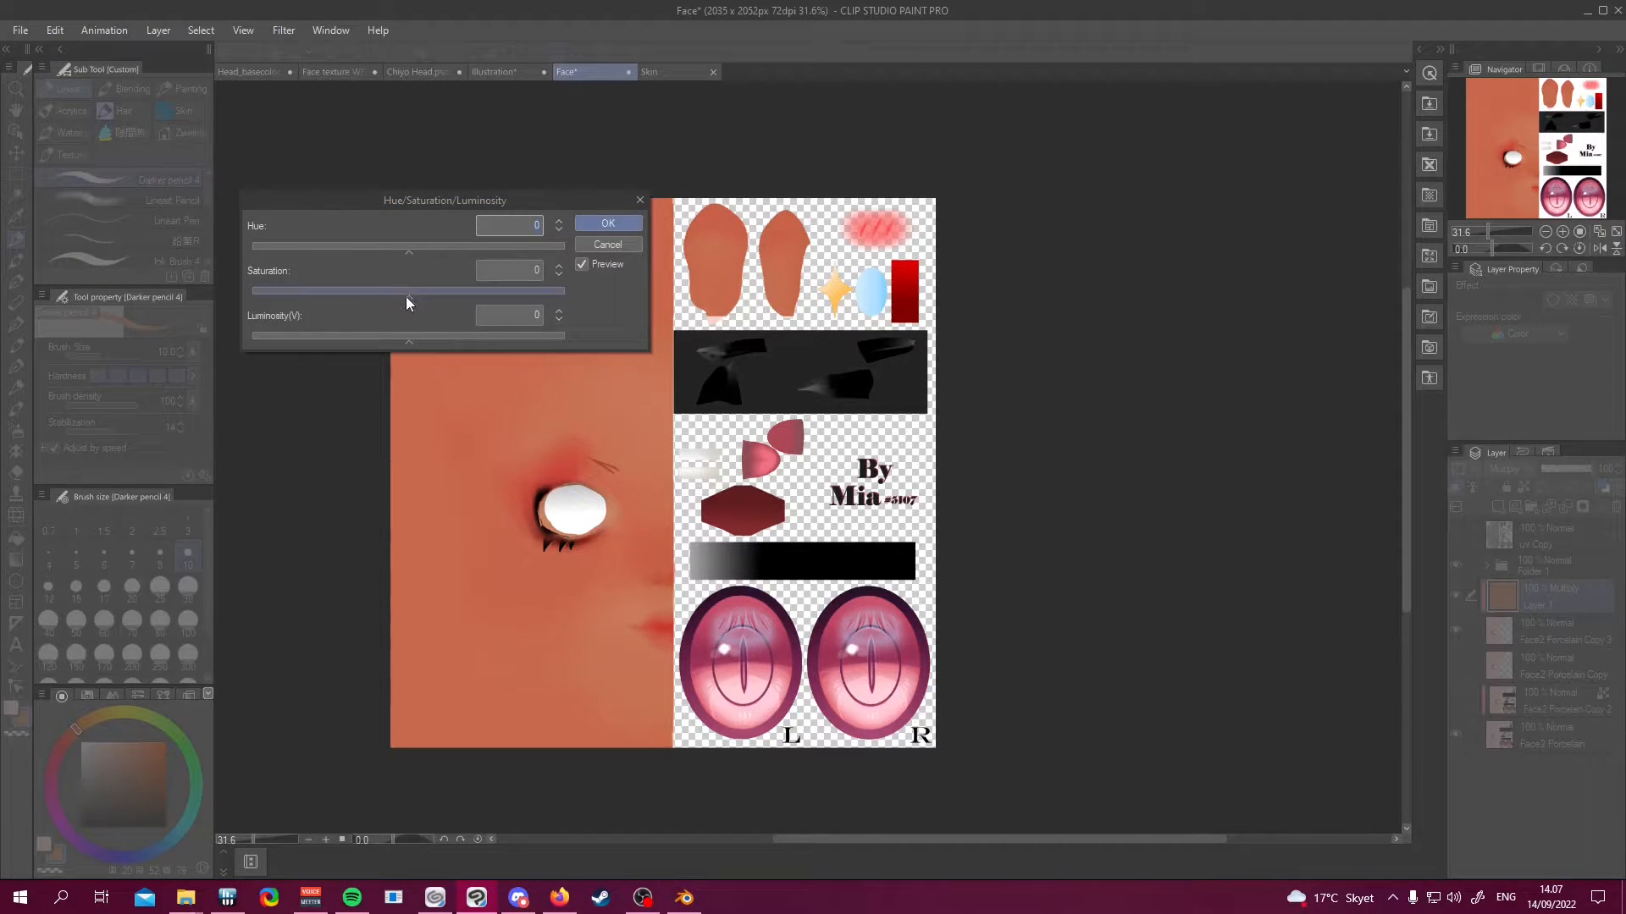
pyautogui.click(406, 296)
pyautogui.moveTo(383, 300); pyautogui.dragTo(369, 300)
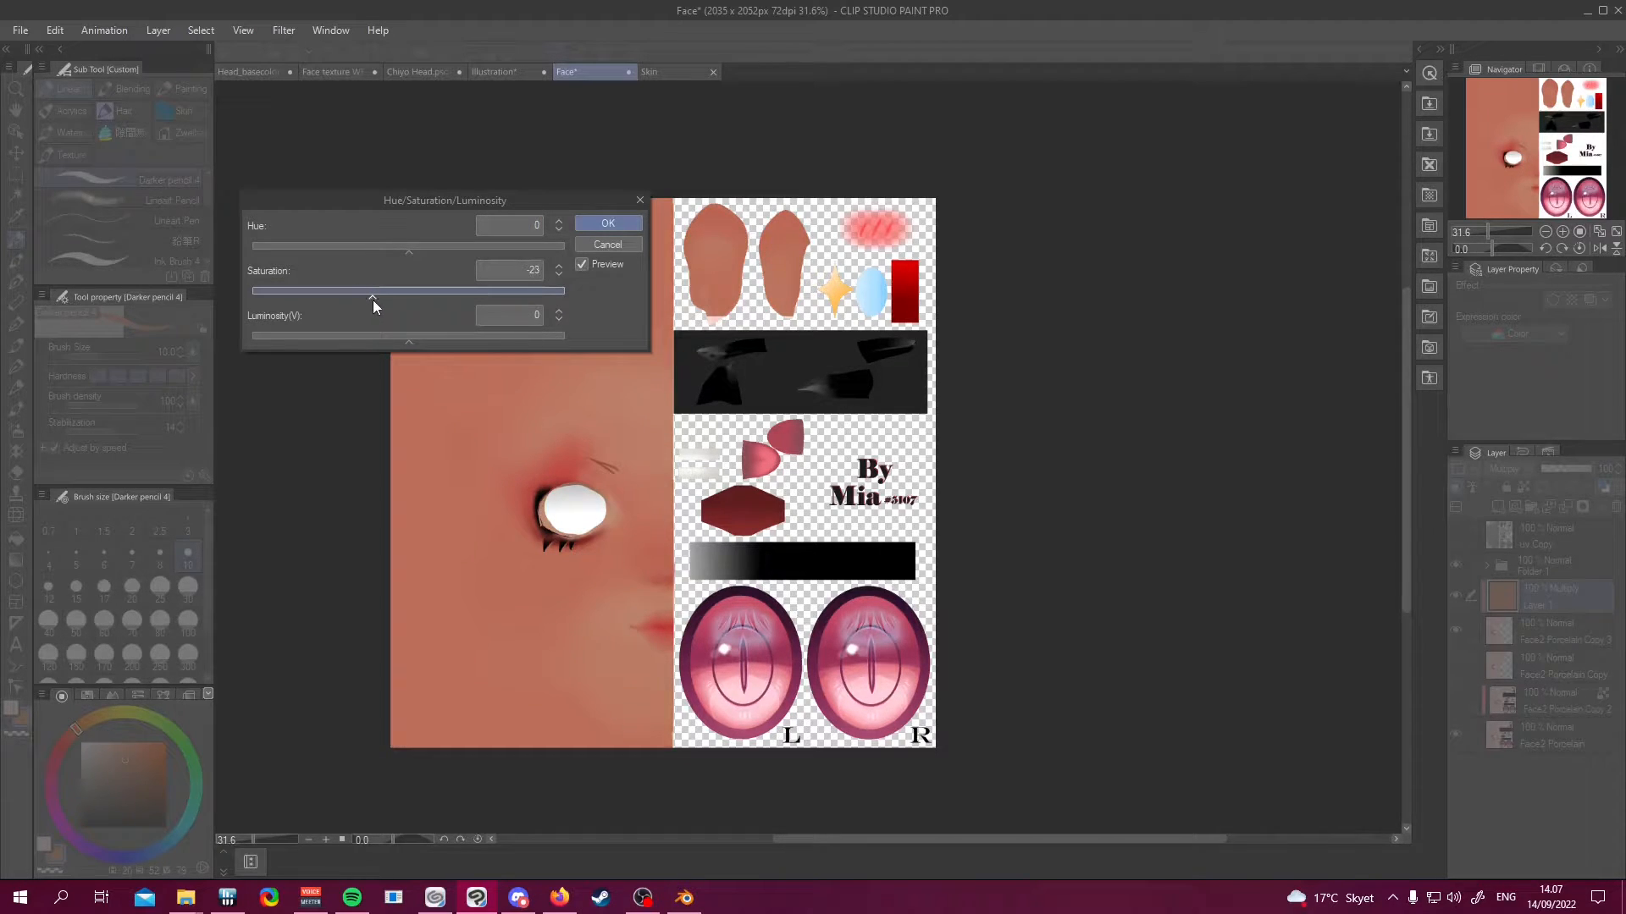
pyautogui.moveTo(409, 342)
pyautogui.mouseDown()
pyautogui.moveTo(396, 342)
pyautogui.moveTo(427, 340)
pyautogui.mouseUp()
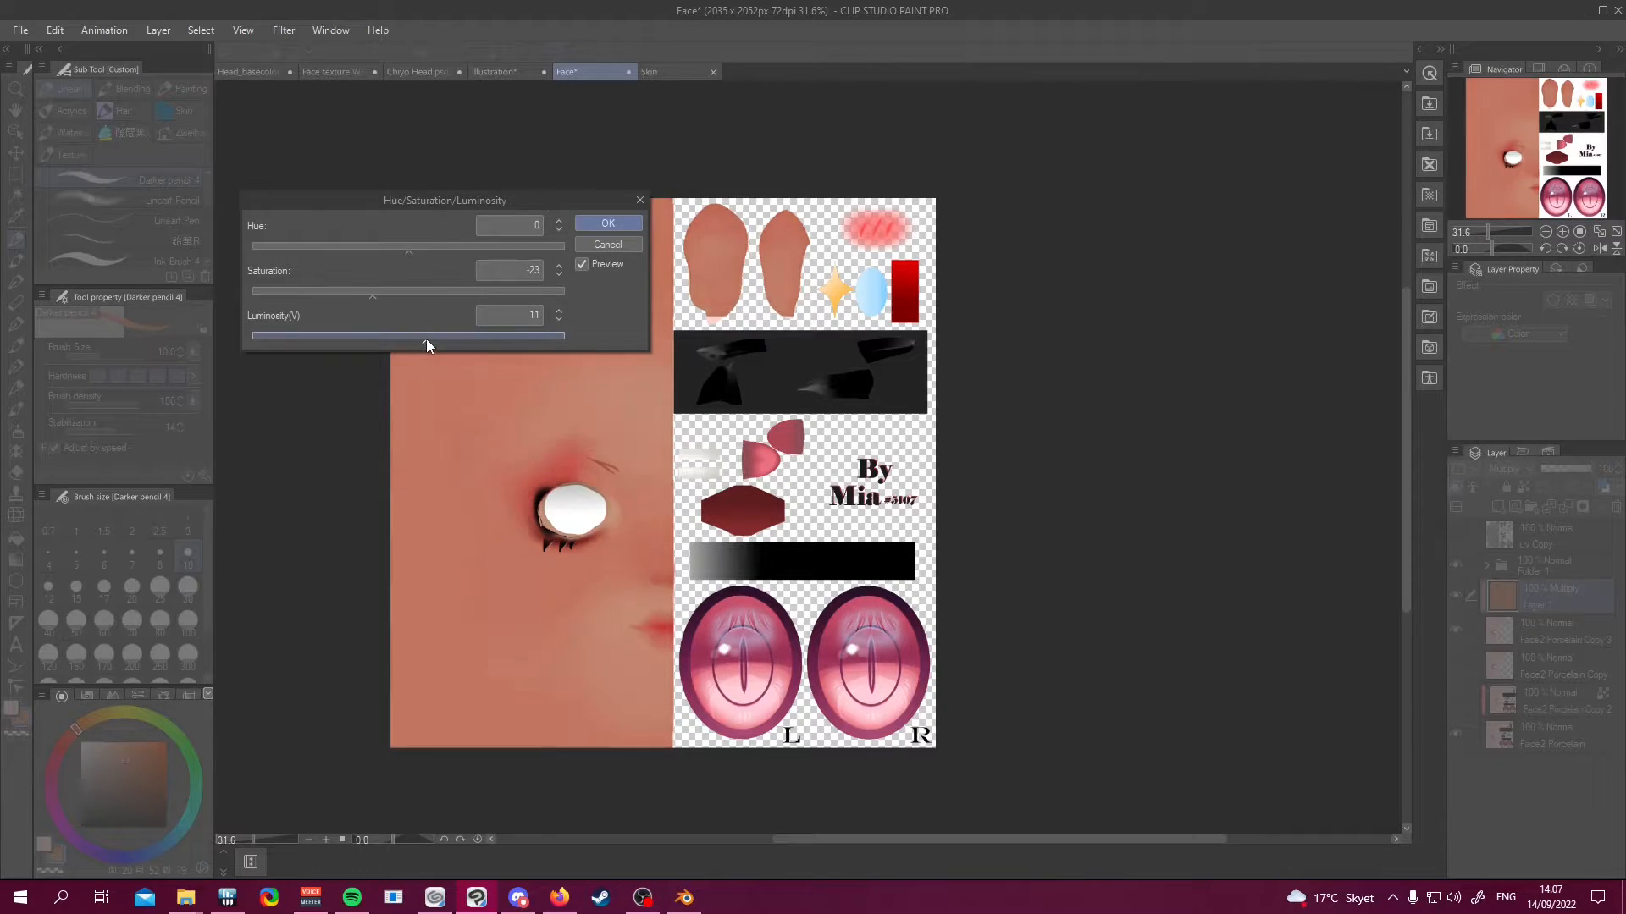
pyautogui.click(408, 254)
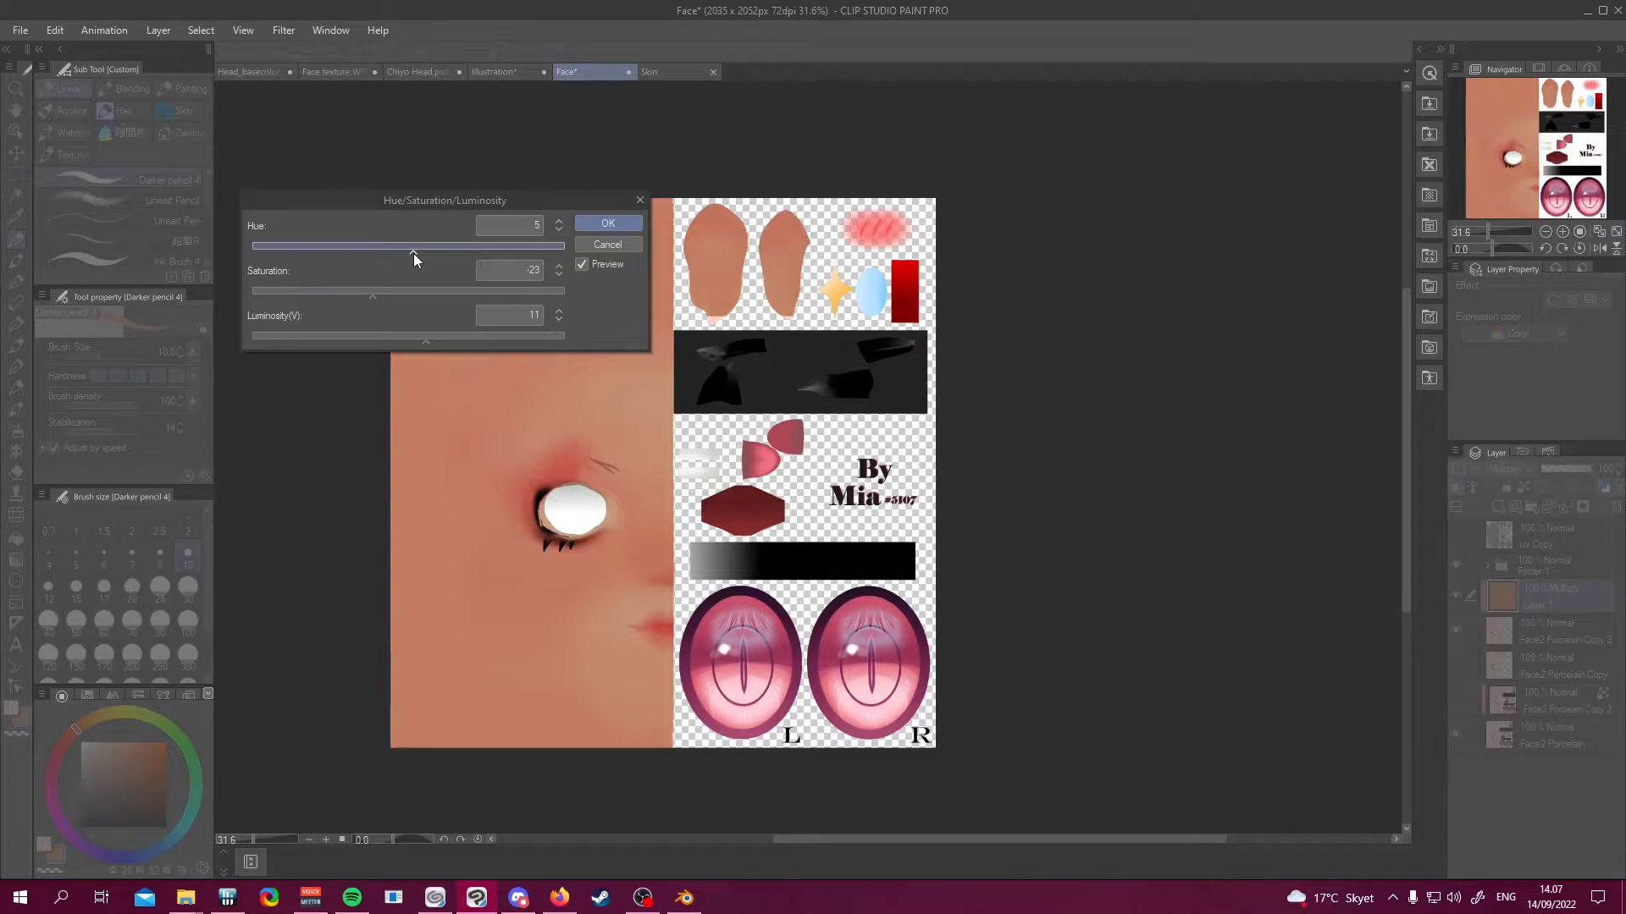
pyautogui.click(608, 224)
# Switch the fill layer to Normal blending, sample its flat tan color from the face, and restore the Multiply mode
pyautogui.scroll(-3, 658, 574)
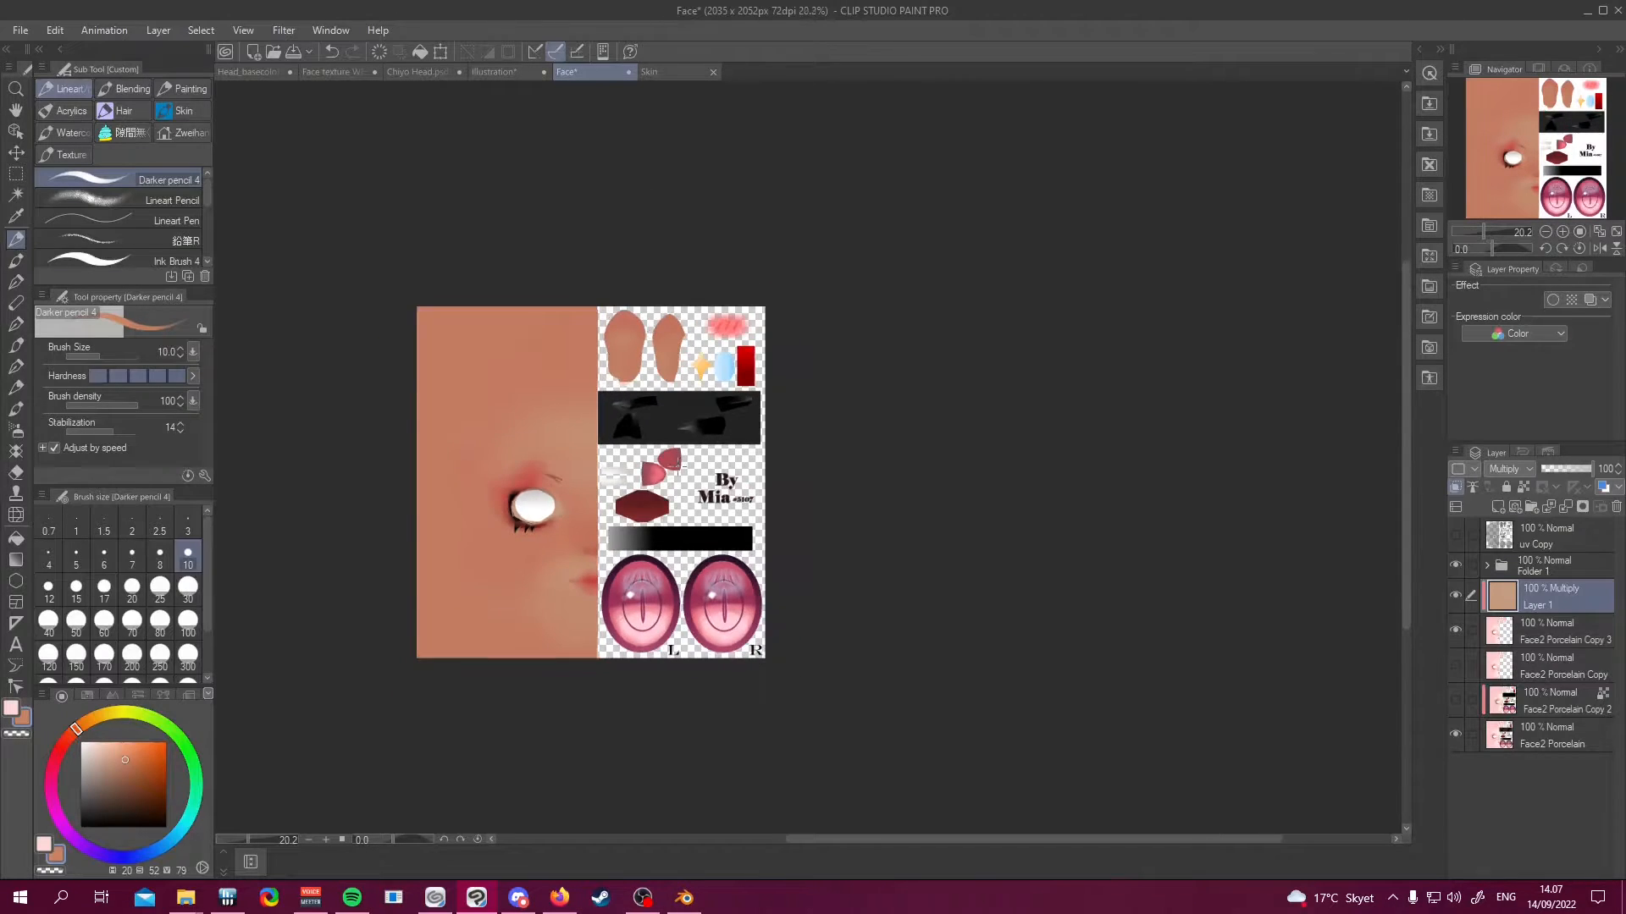
pyautogui.scroll(6, 593, 644)
pyautogui.scroll(-5, 585, 622)
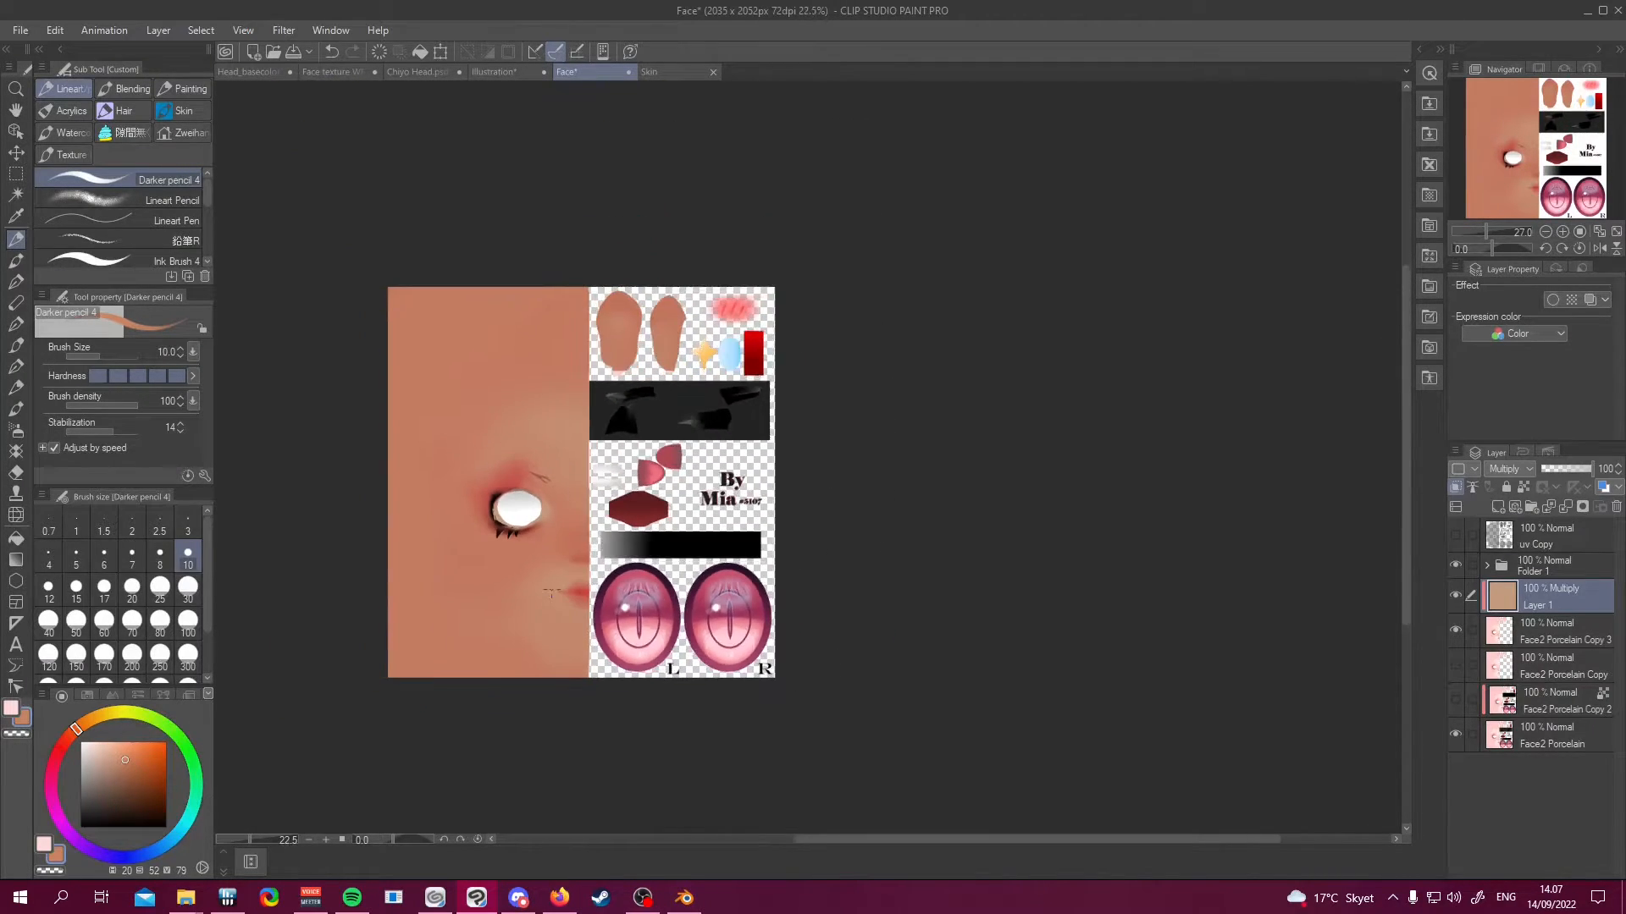
pyautogui.scroll(3, 602, 596)
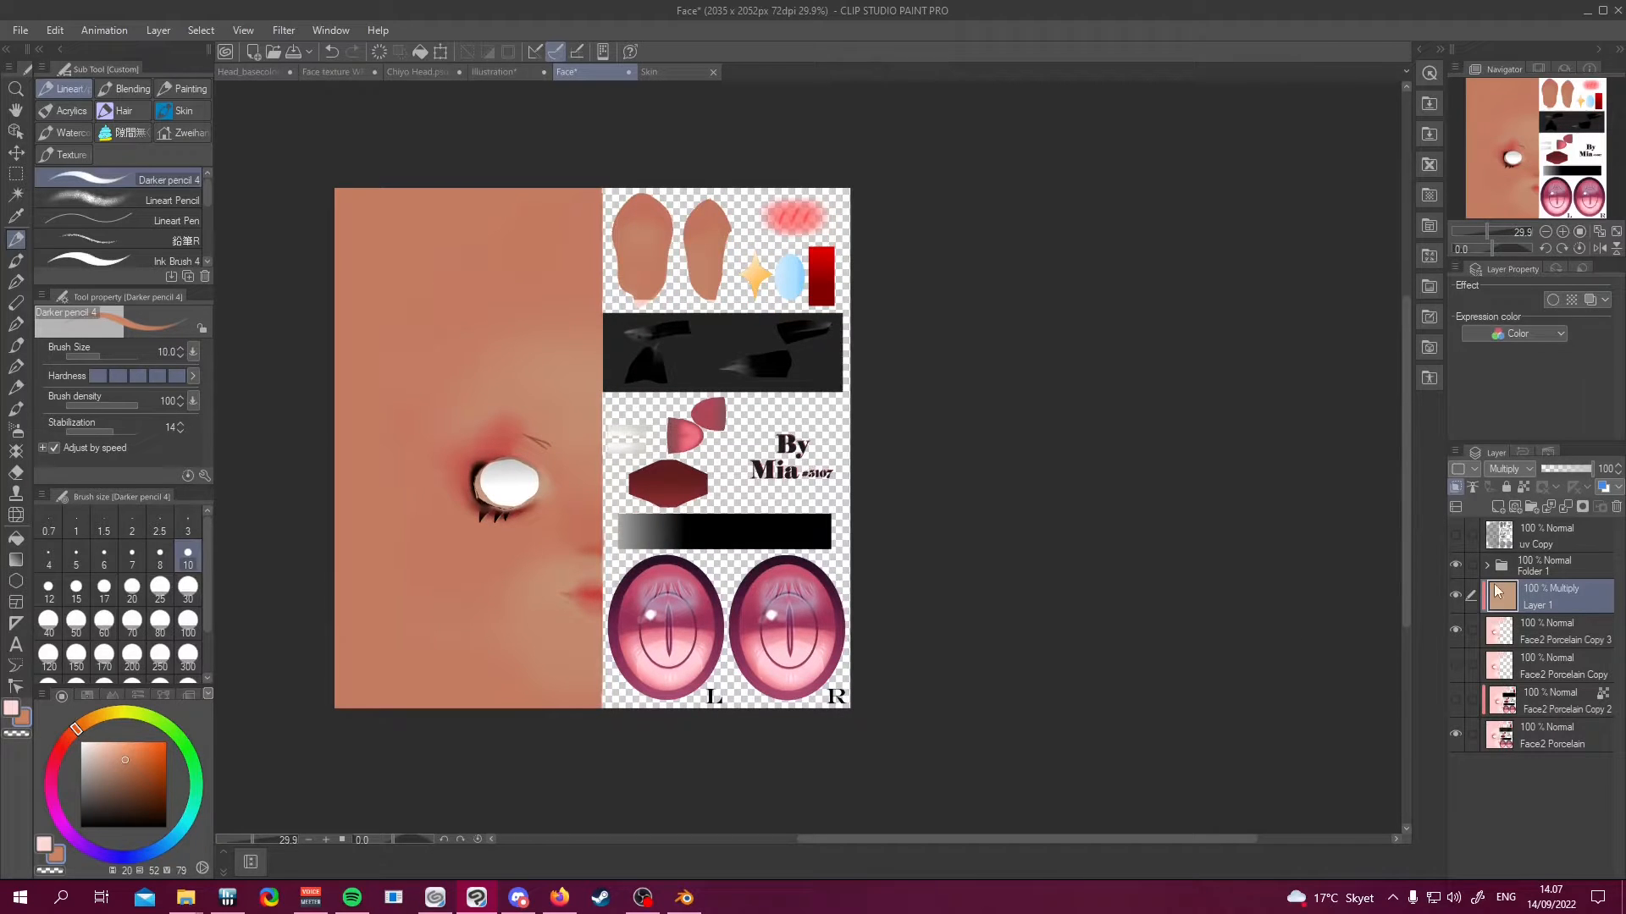
pyautogui.click(1506, 471)
pyautogui.click(1502, 17)
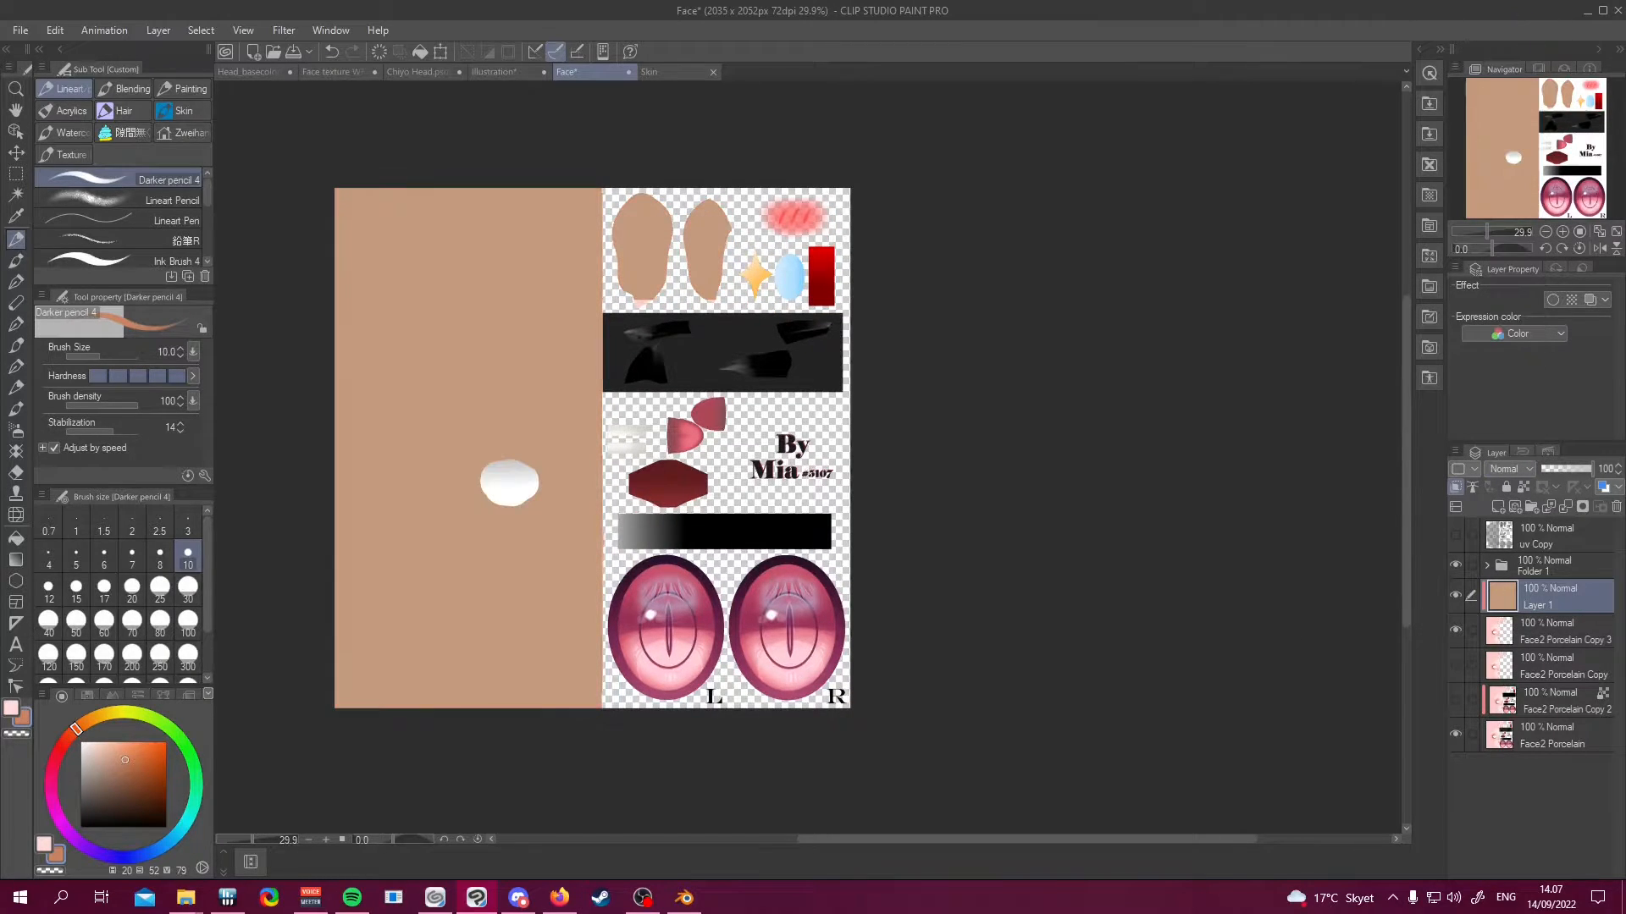
pyautogui.keyDown('alt'); pyautogui.click(479, 581); pyautogui.keyUp('alt')
pyautogui.hotkey('ctrl', 'z')
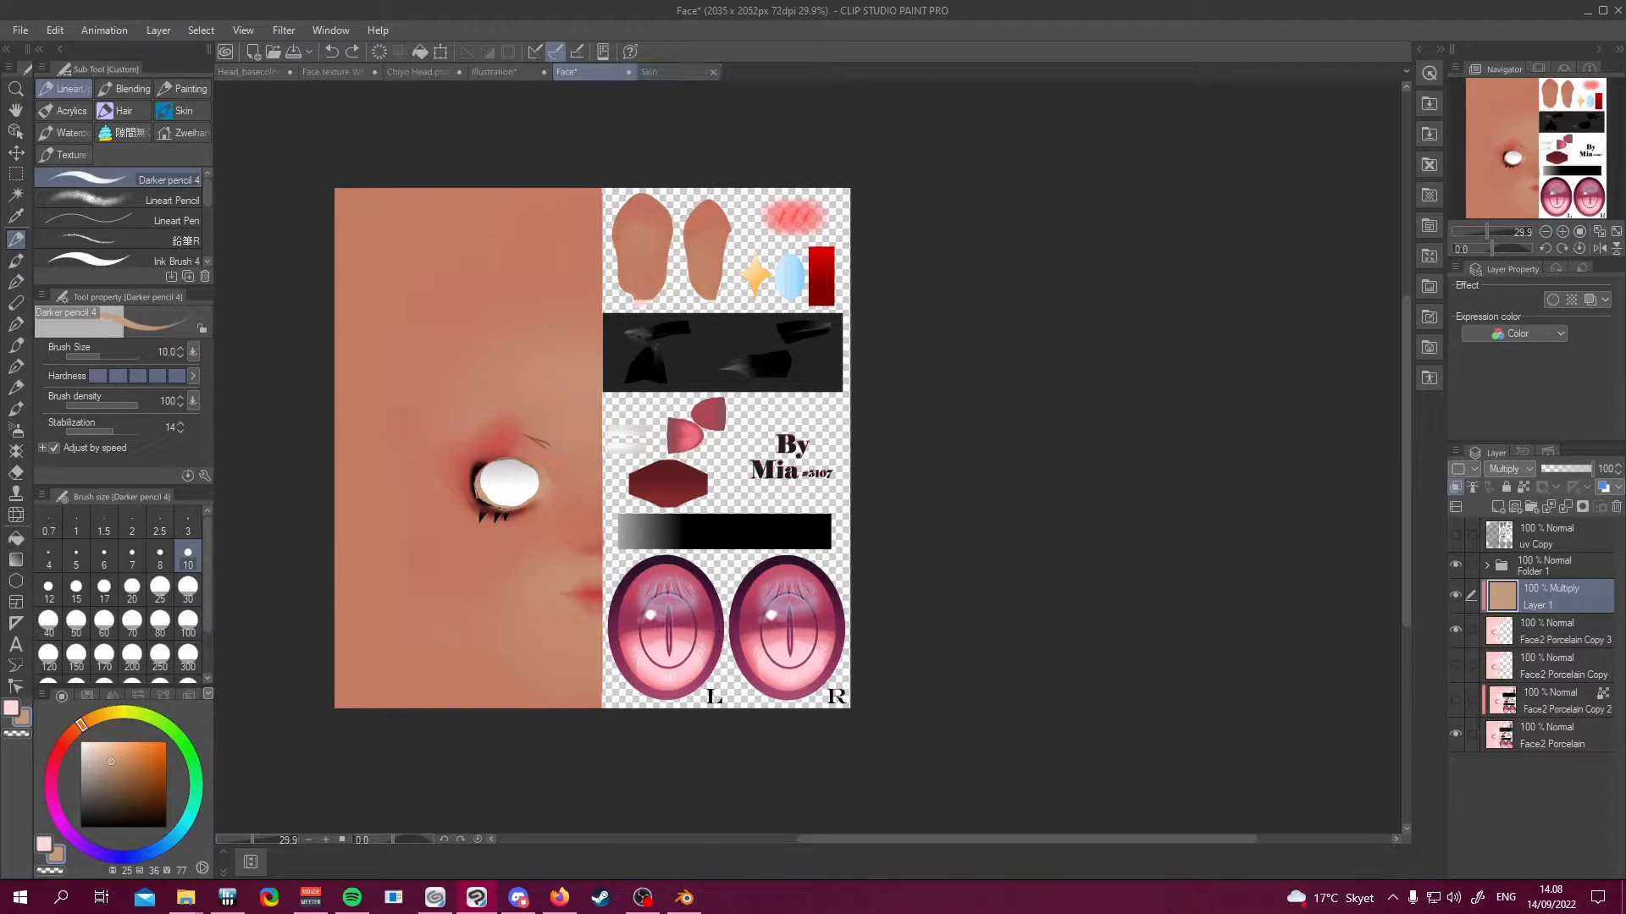
pyautogui.click(1516, 472)
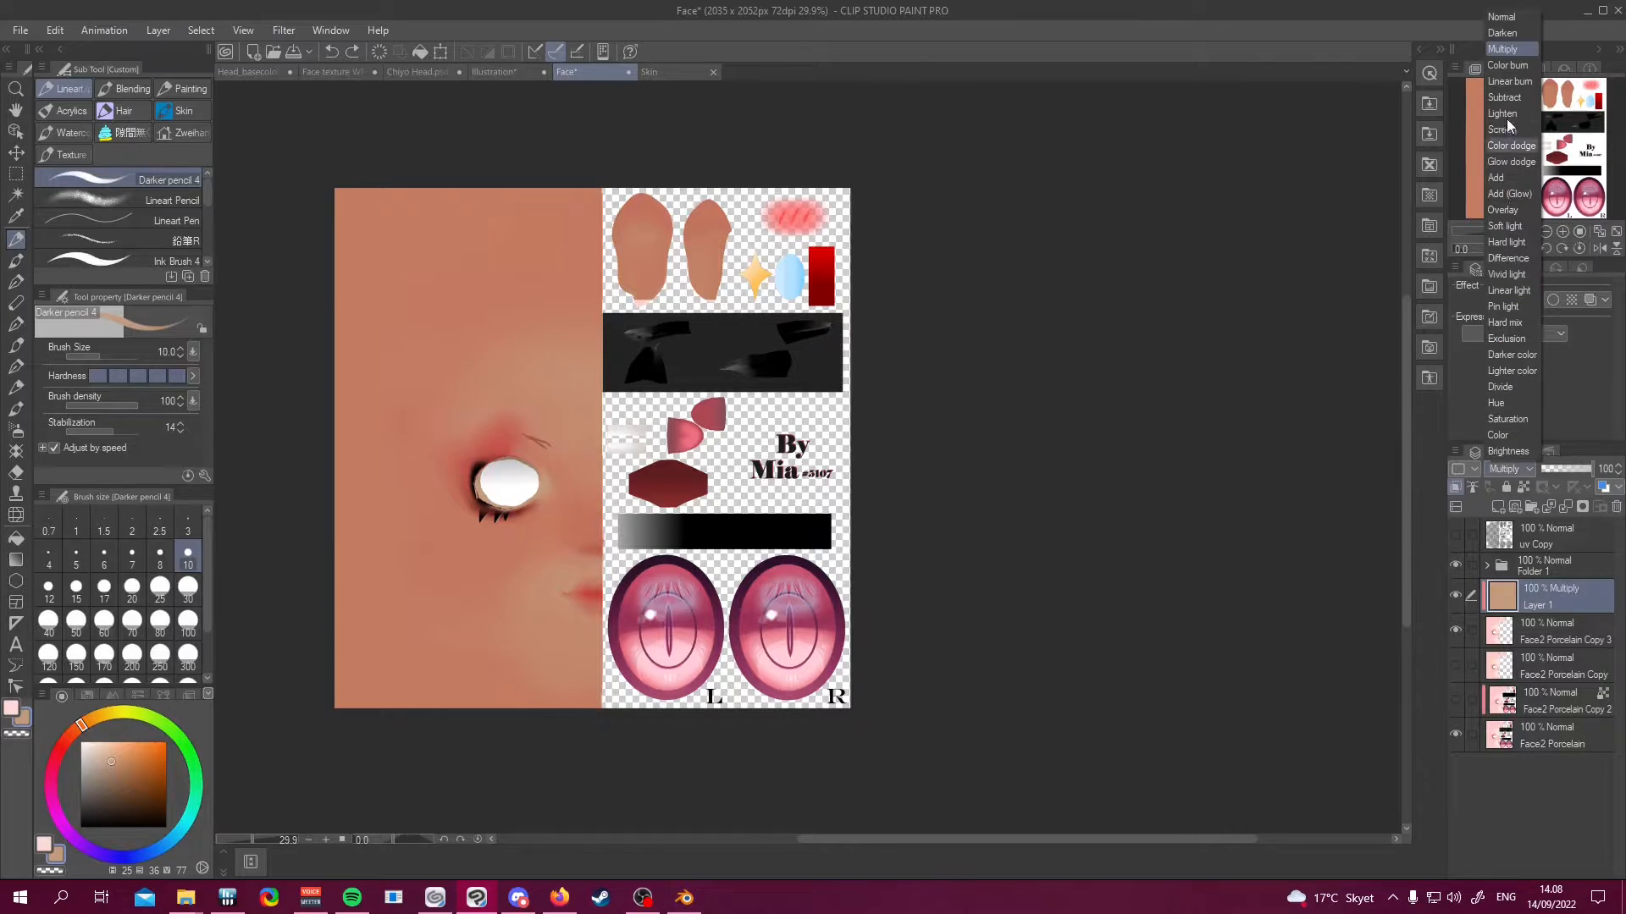
# Add a new layer above the Hue/Saturation correction layer in the Skin document and fill the whole canvas with the sampled tan
pyautogui.click(669, 71)
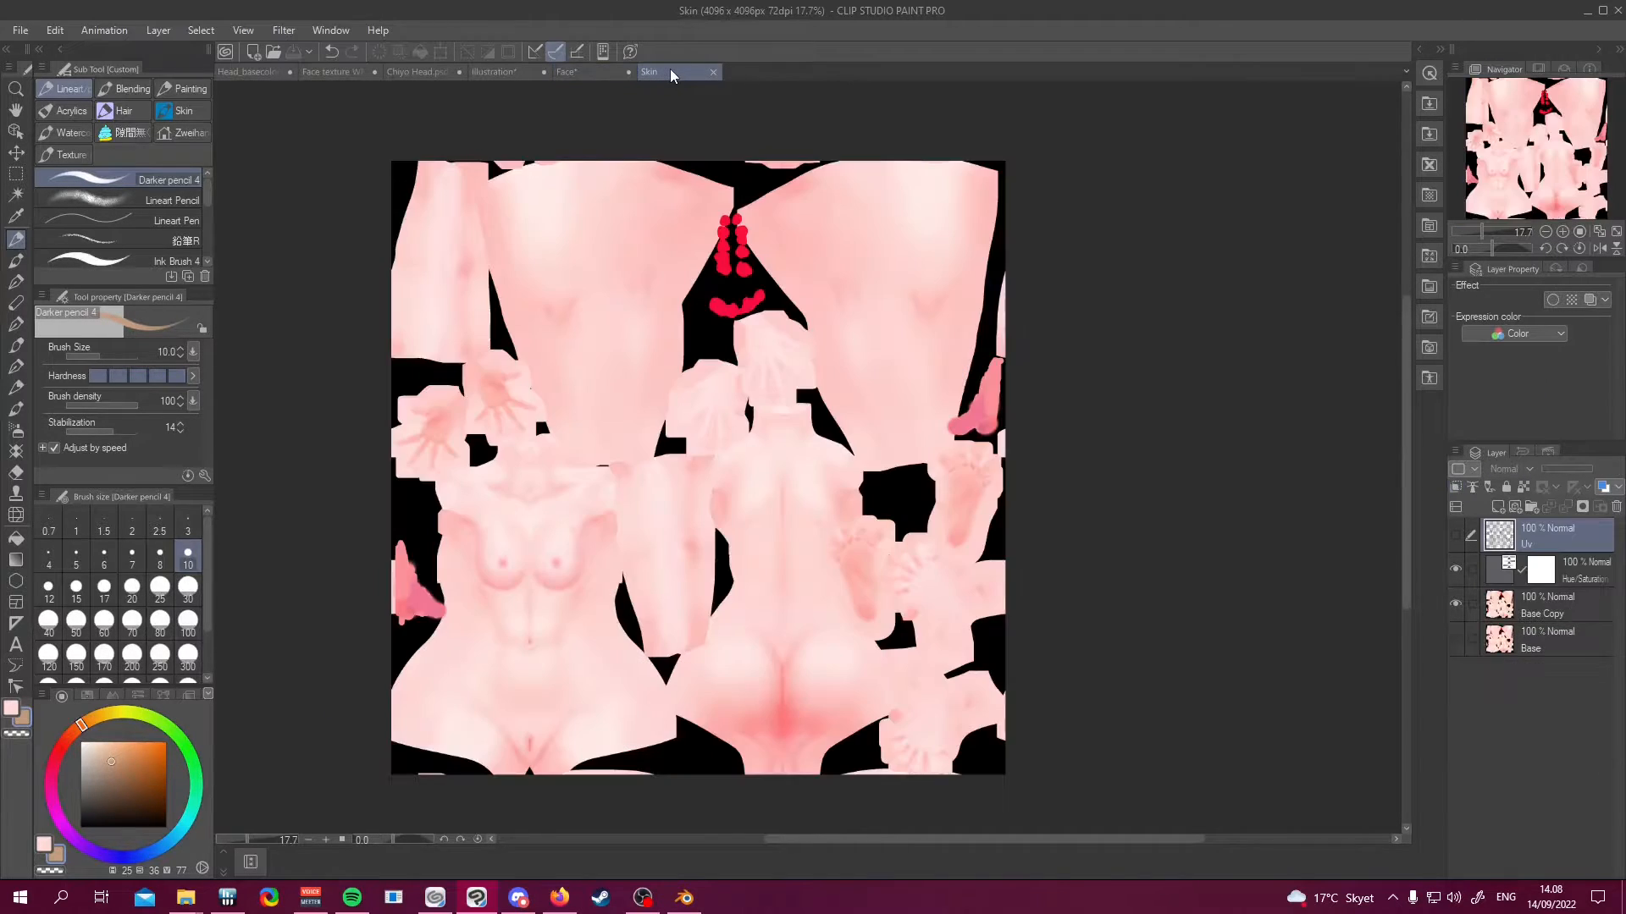
pyautogui.click(1558, 610)
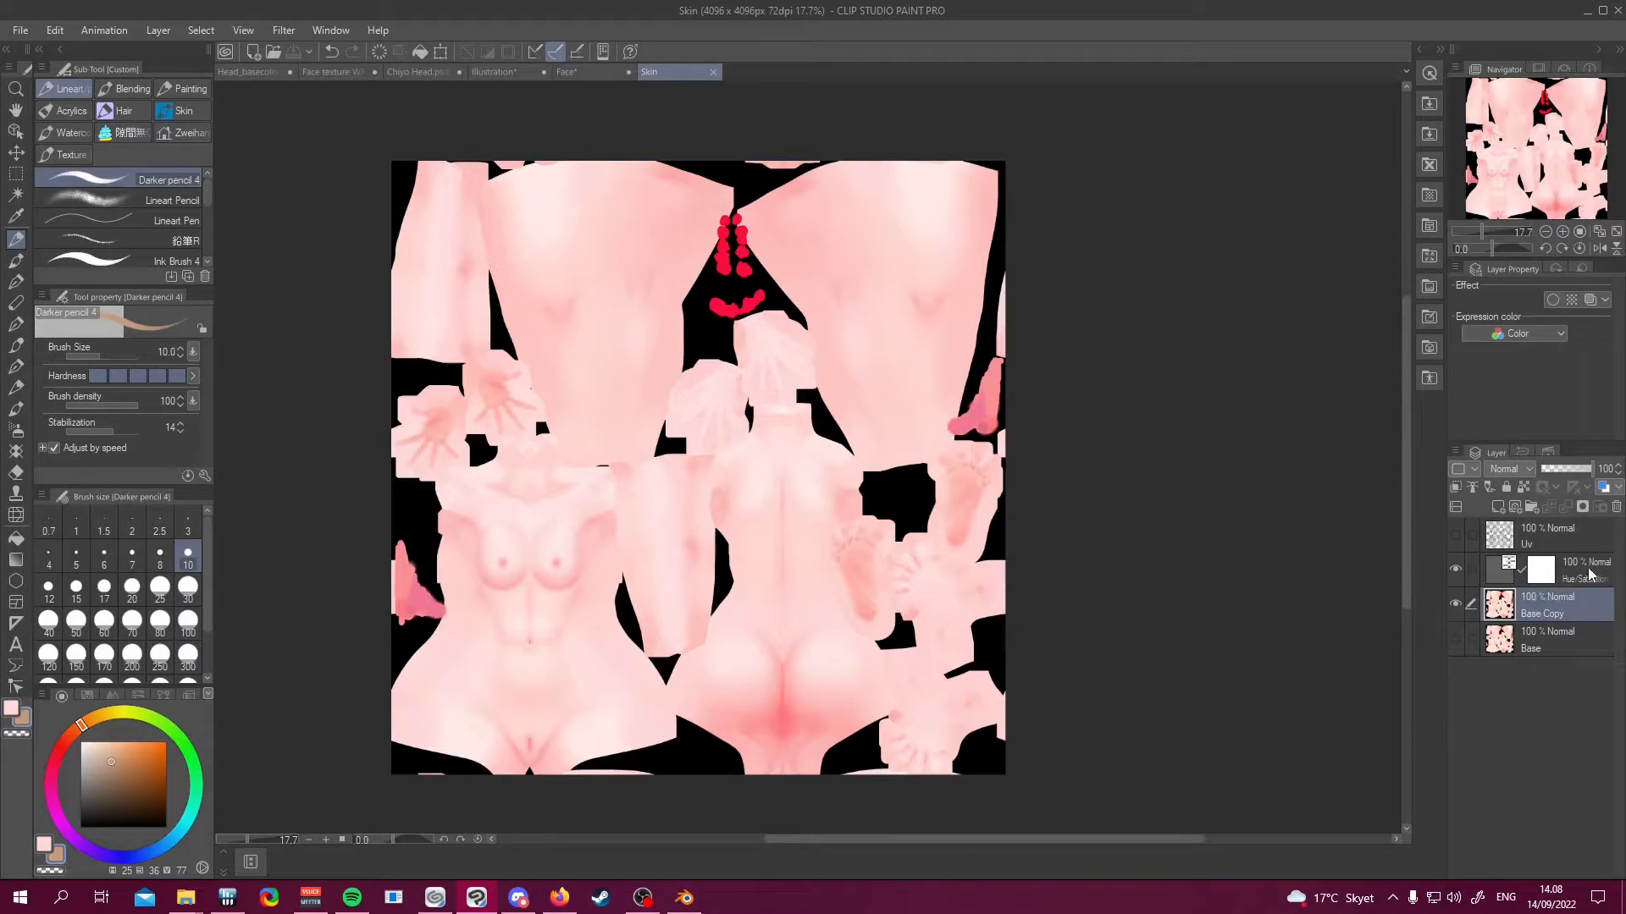
pyautogui.click(1588, 576)
pyautogui.click(1497, 506)
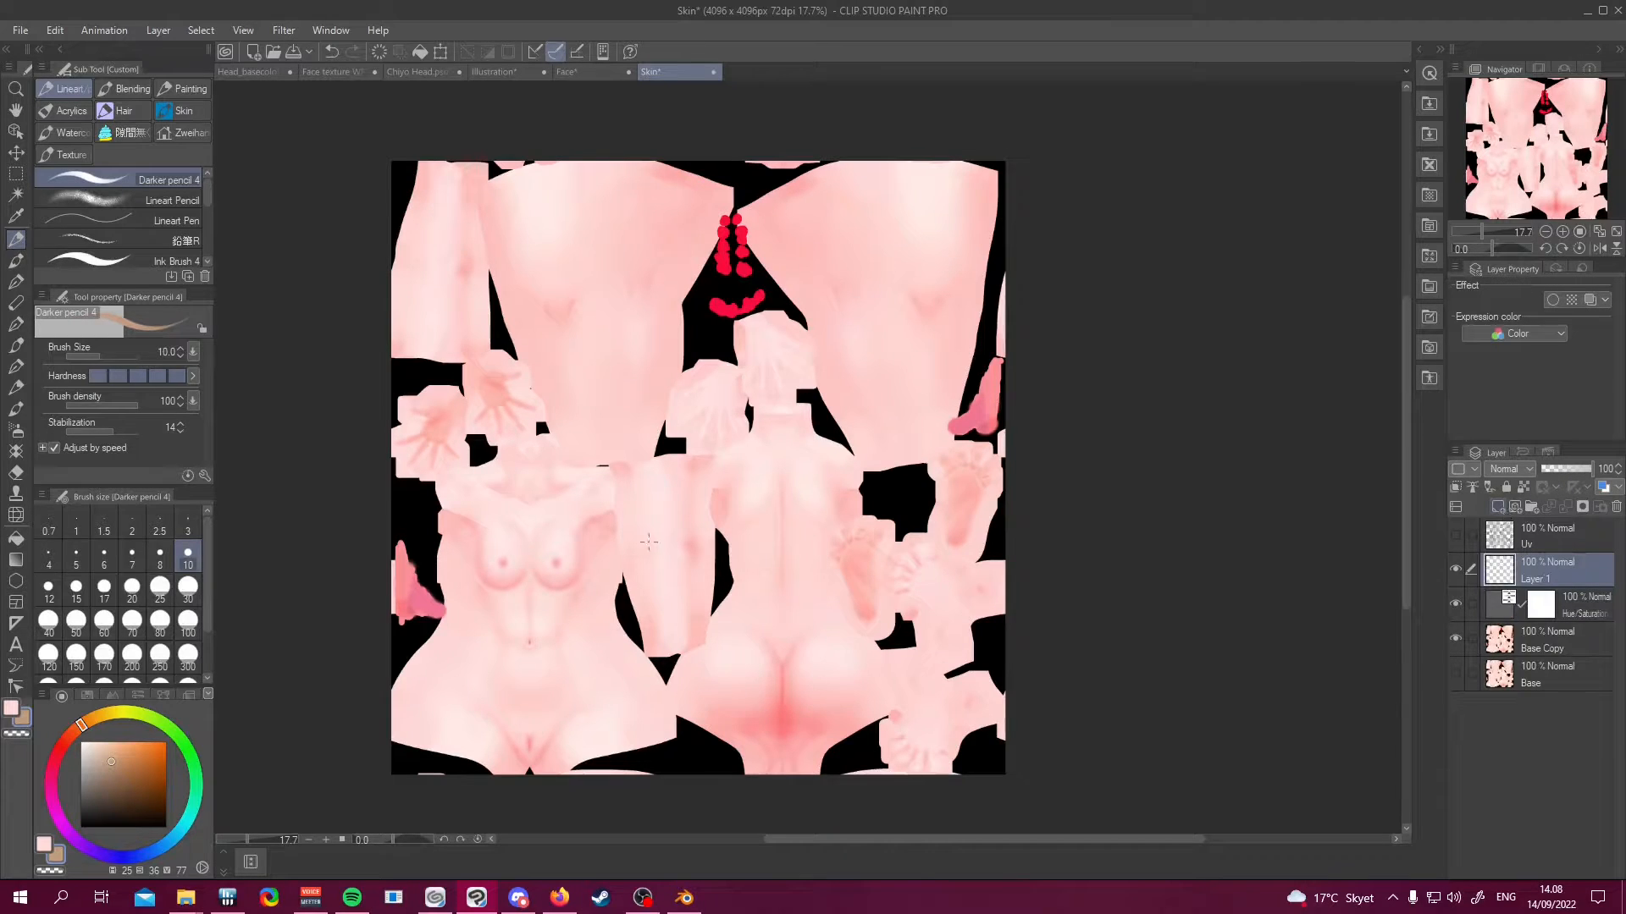
pyautogui.hotkey('ctrl', 'a')
pyautogui.click(788, 803)
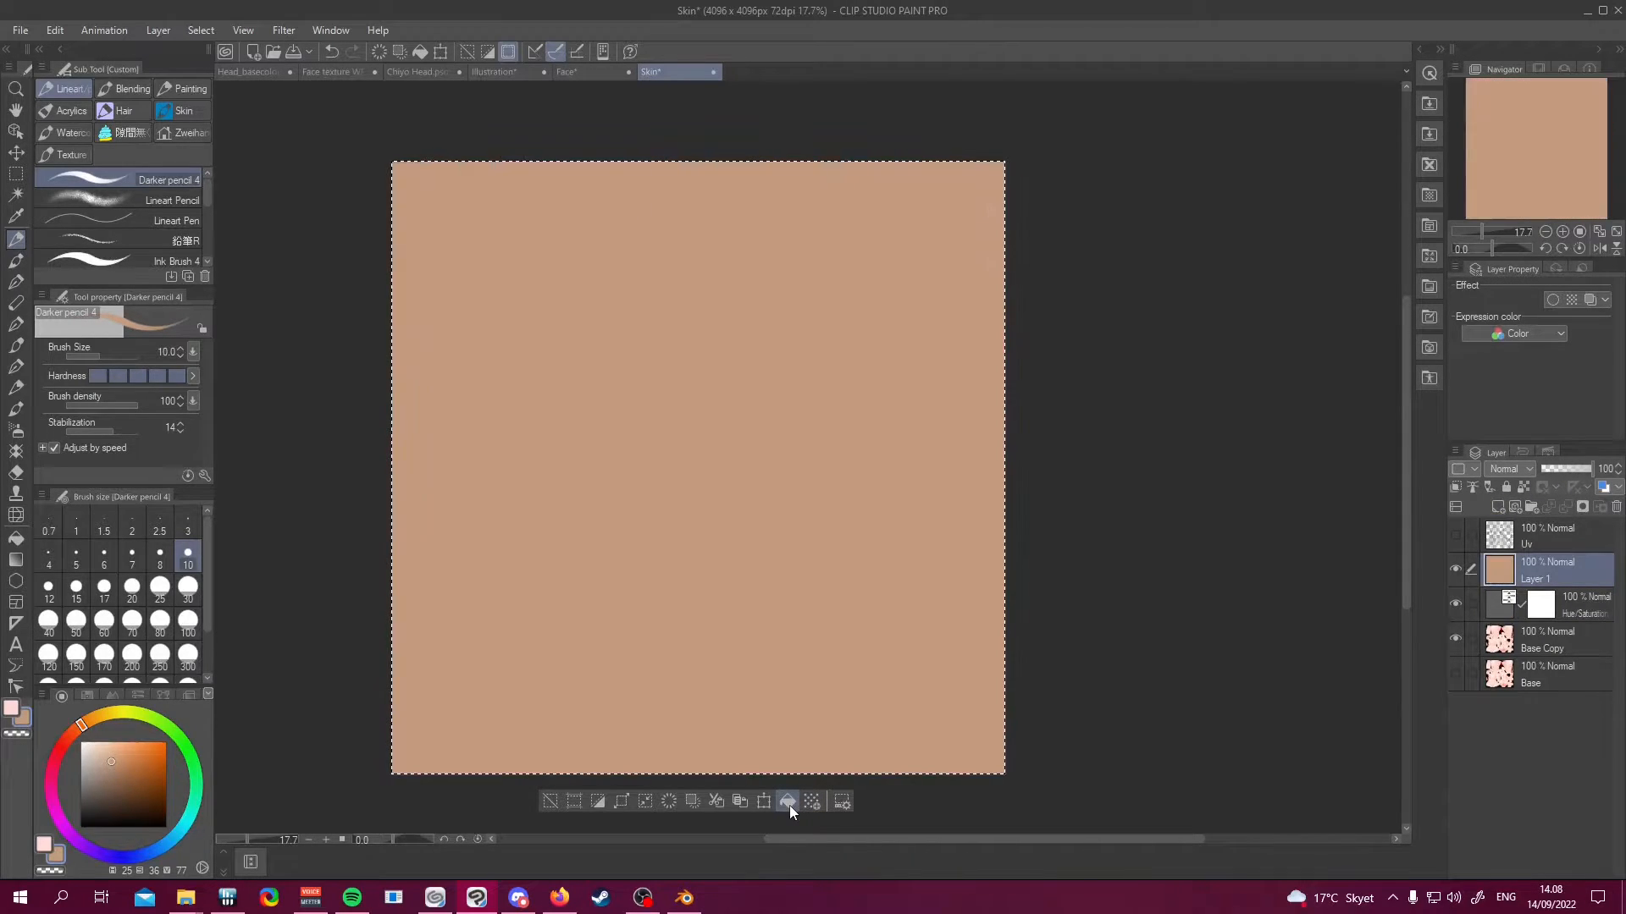
# Set the tan fill layer on the Skin texture to Multiply and clear the full-canvas selection
pyautogui.click(1520, 469)
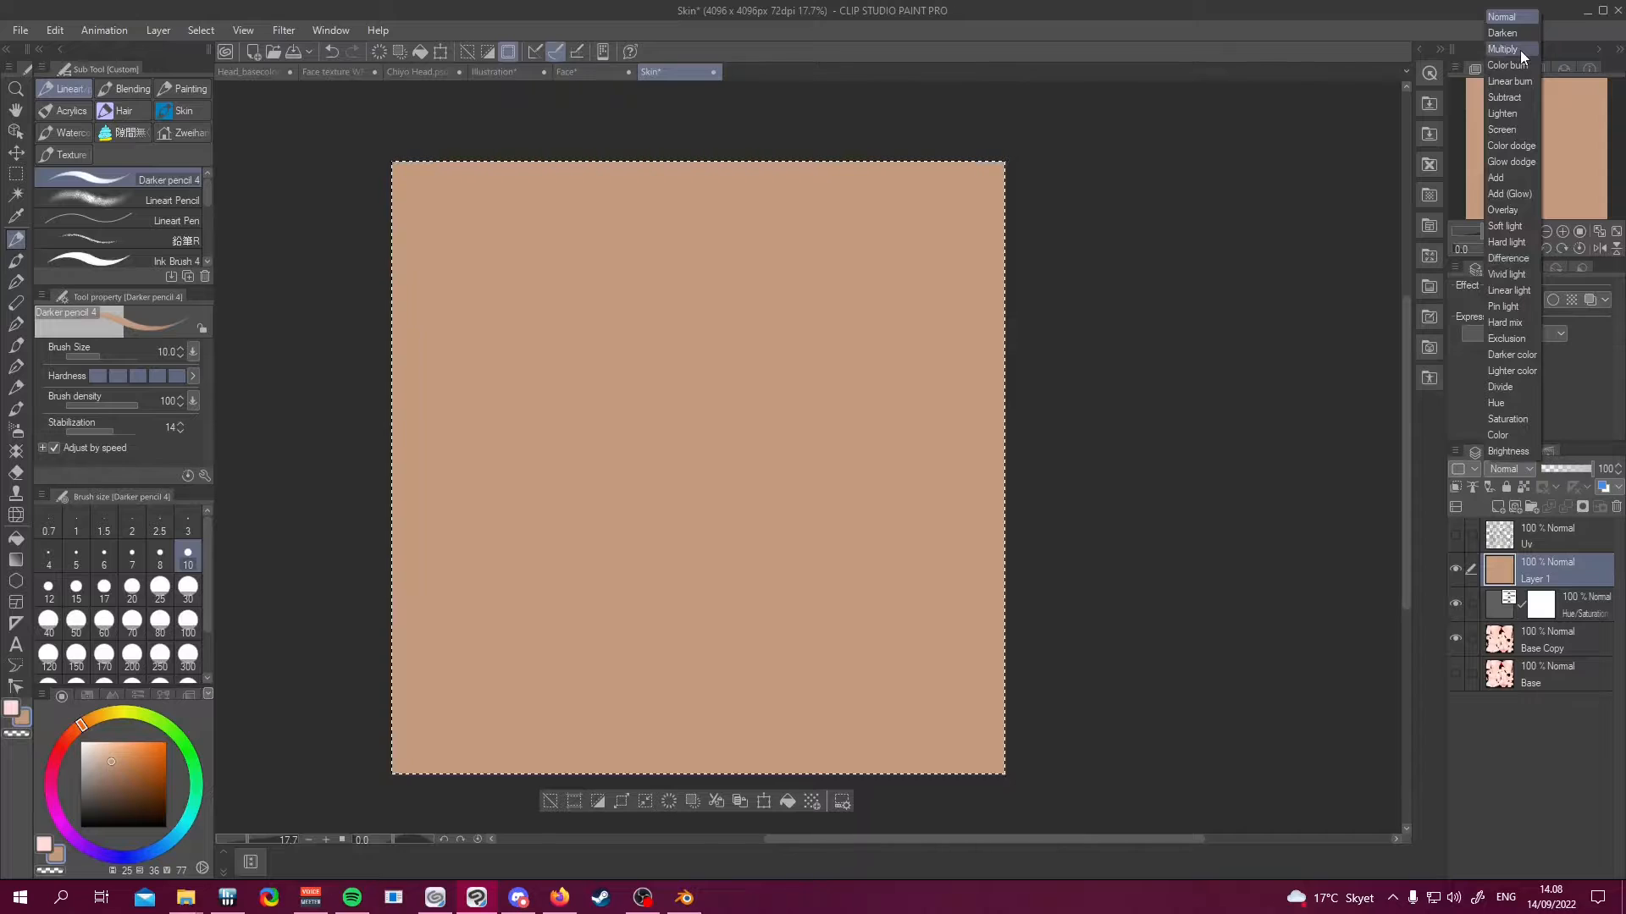
pyautogui.click(1503, 49)
pyautogui.scroll(-2, 866, 448)
pyautogui.scroll(2, 866, 449)
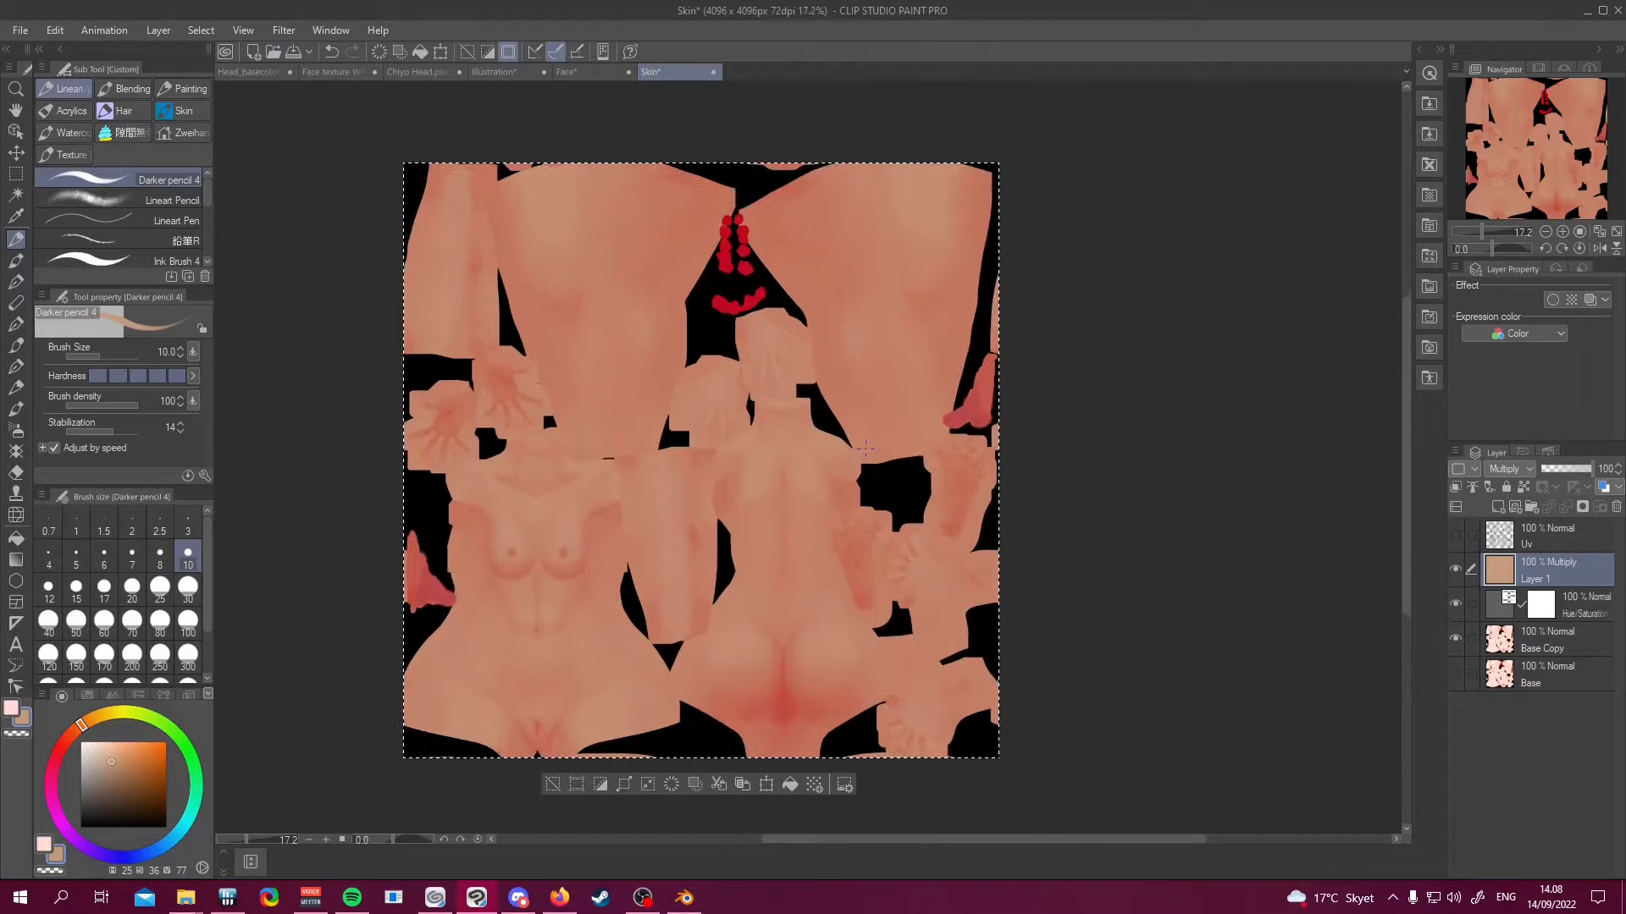
pyautogui.hotkey('ctrl', 'd')
pyautogui.scroll(-2, 865, 449)
pyautogui.scroll(2, 865, 449)
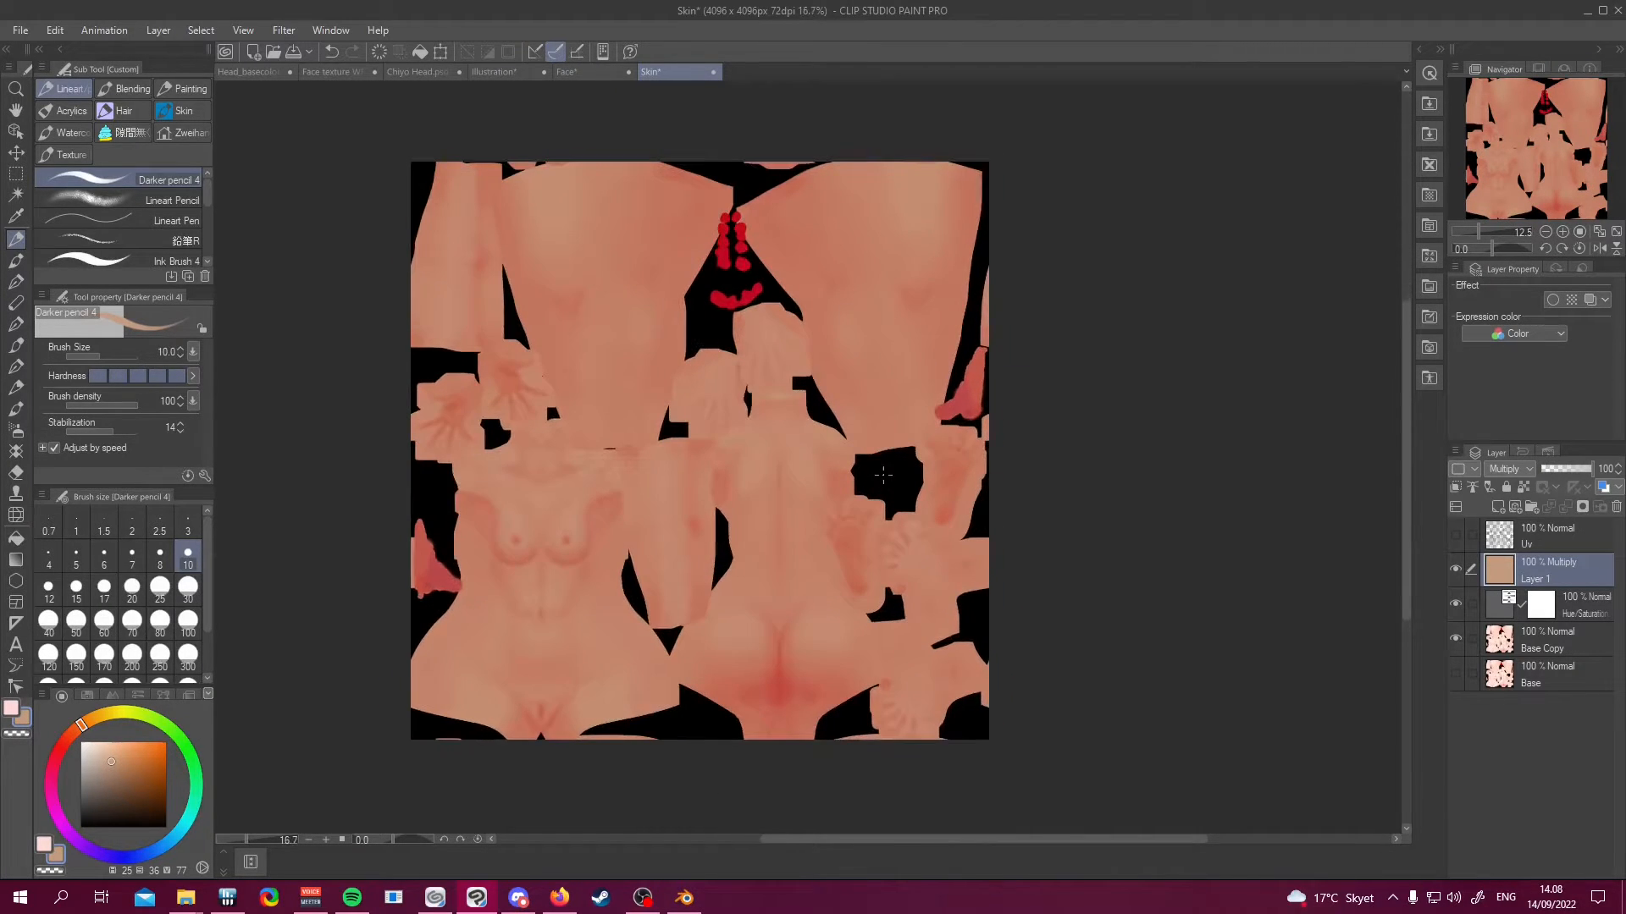
# Compare the darkened skin tones of the Face and Skin textures by switching between the two documents
pyautogui.click(592, 72)
pyautogui.click(676, 75)
pyautogui.click(601, 73)
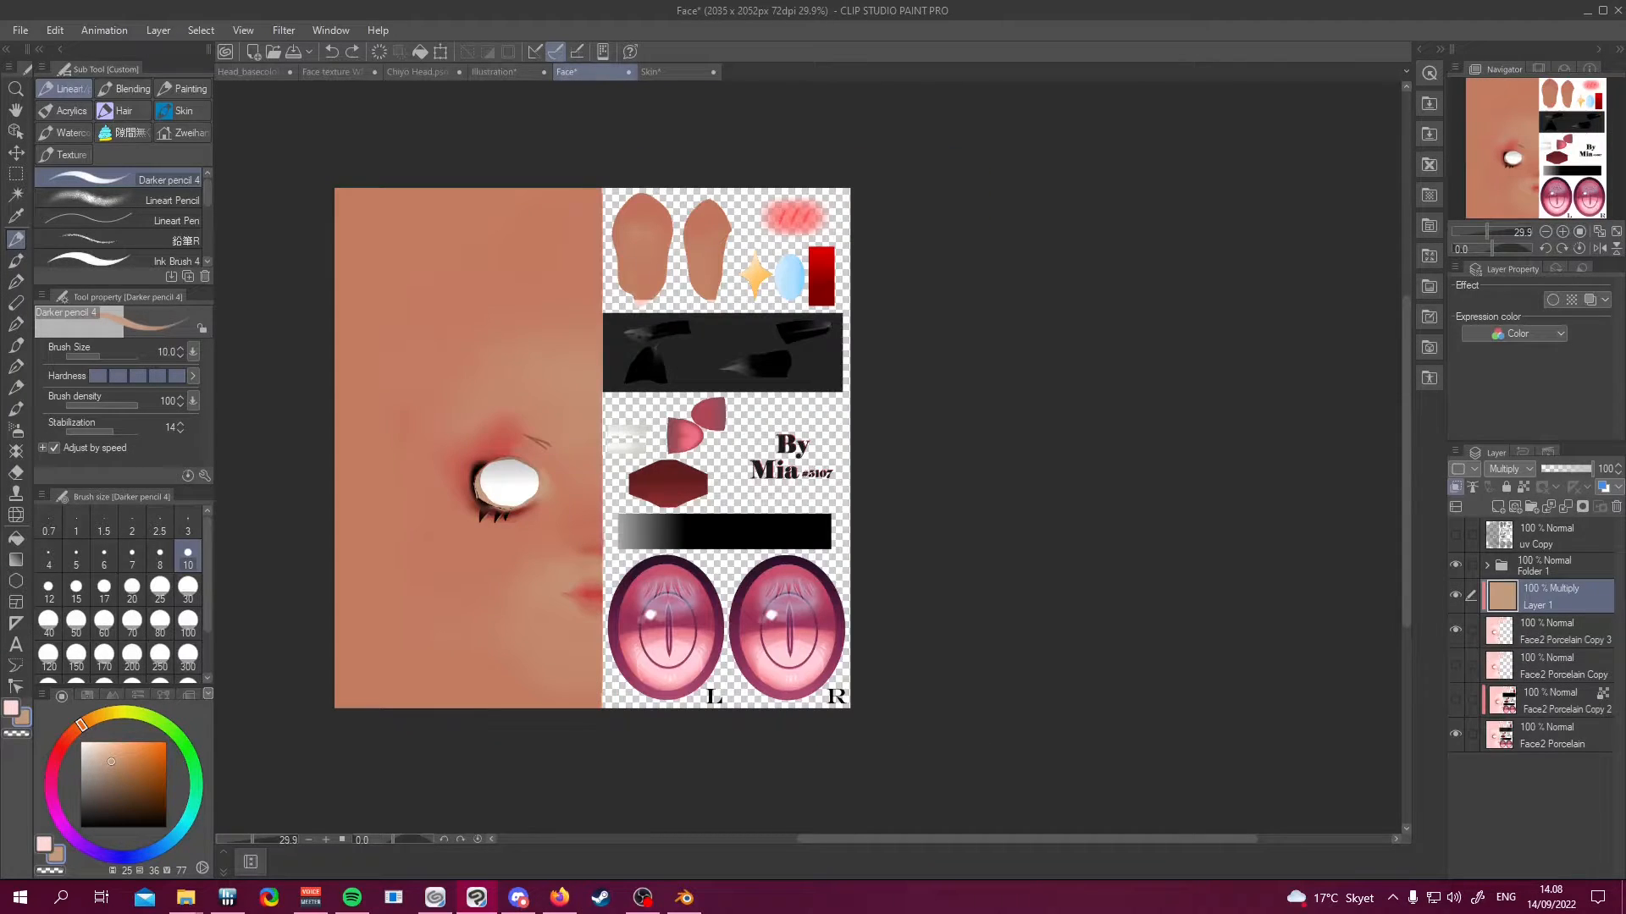
pyautogui.click(668, 75)
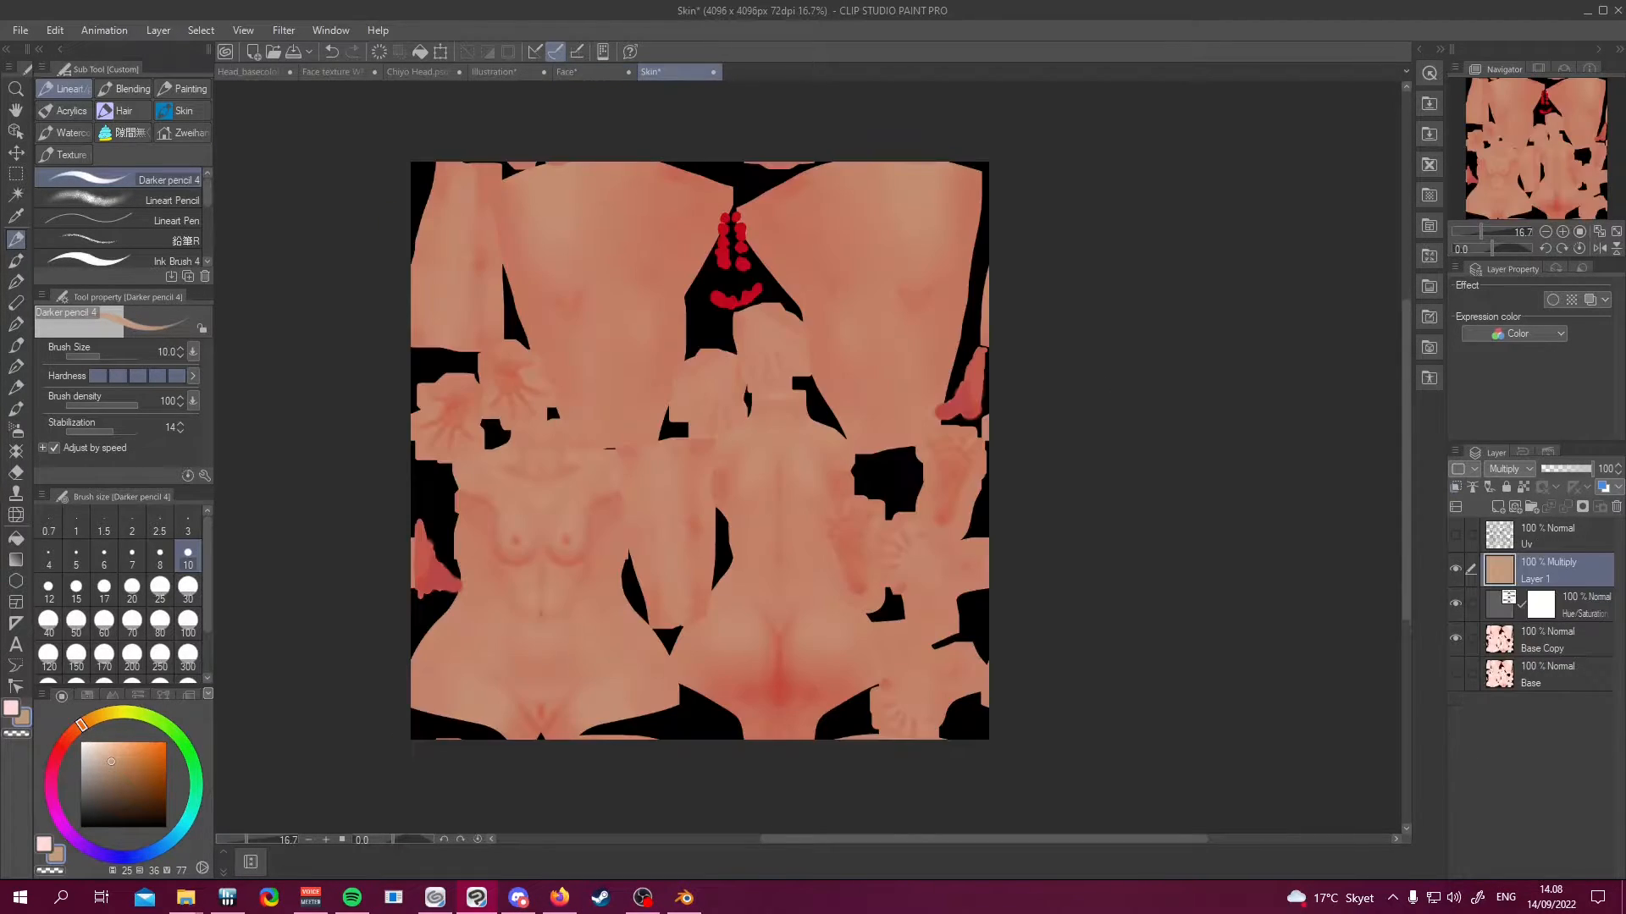
pyautogui.click(1552, 649)
pyautogui.hotkey('ctrl', 'a')
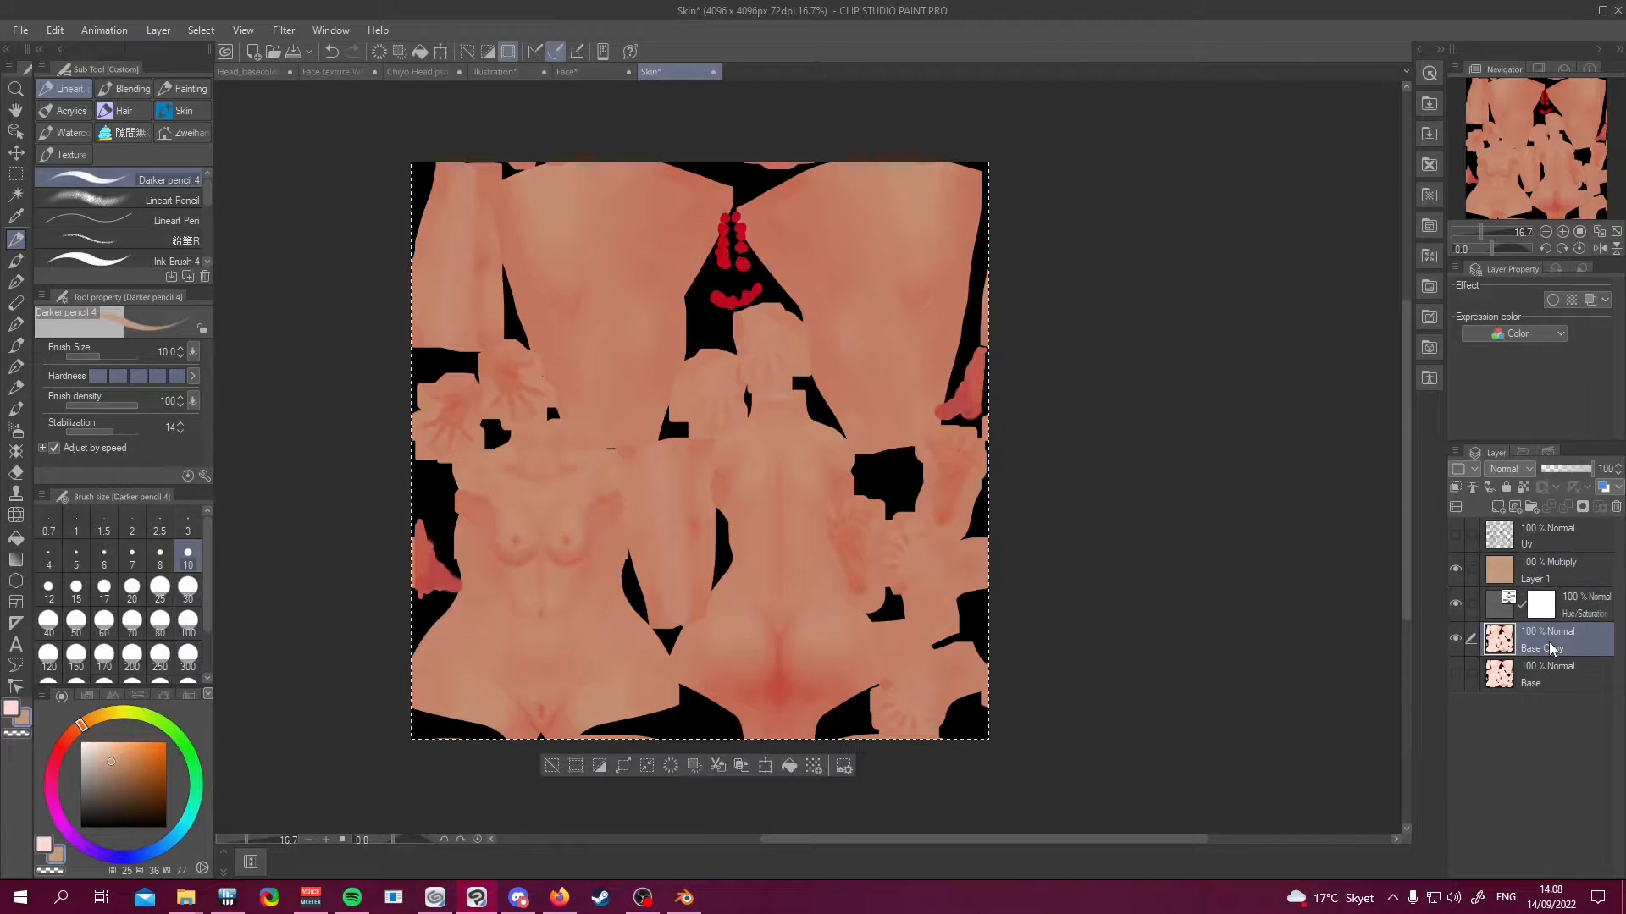
pyautogui.hotkey('ctrl', 'v')
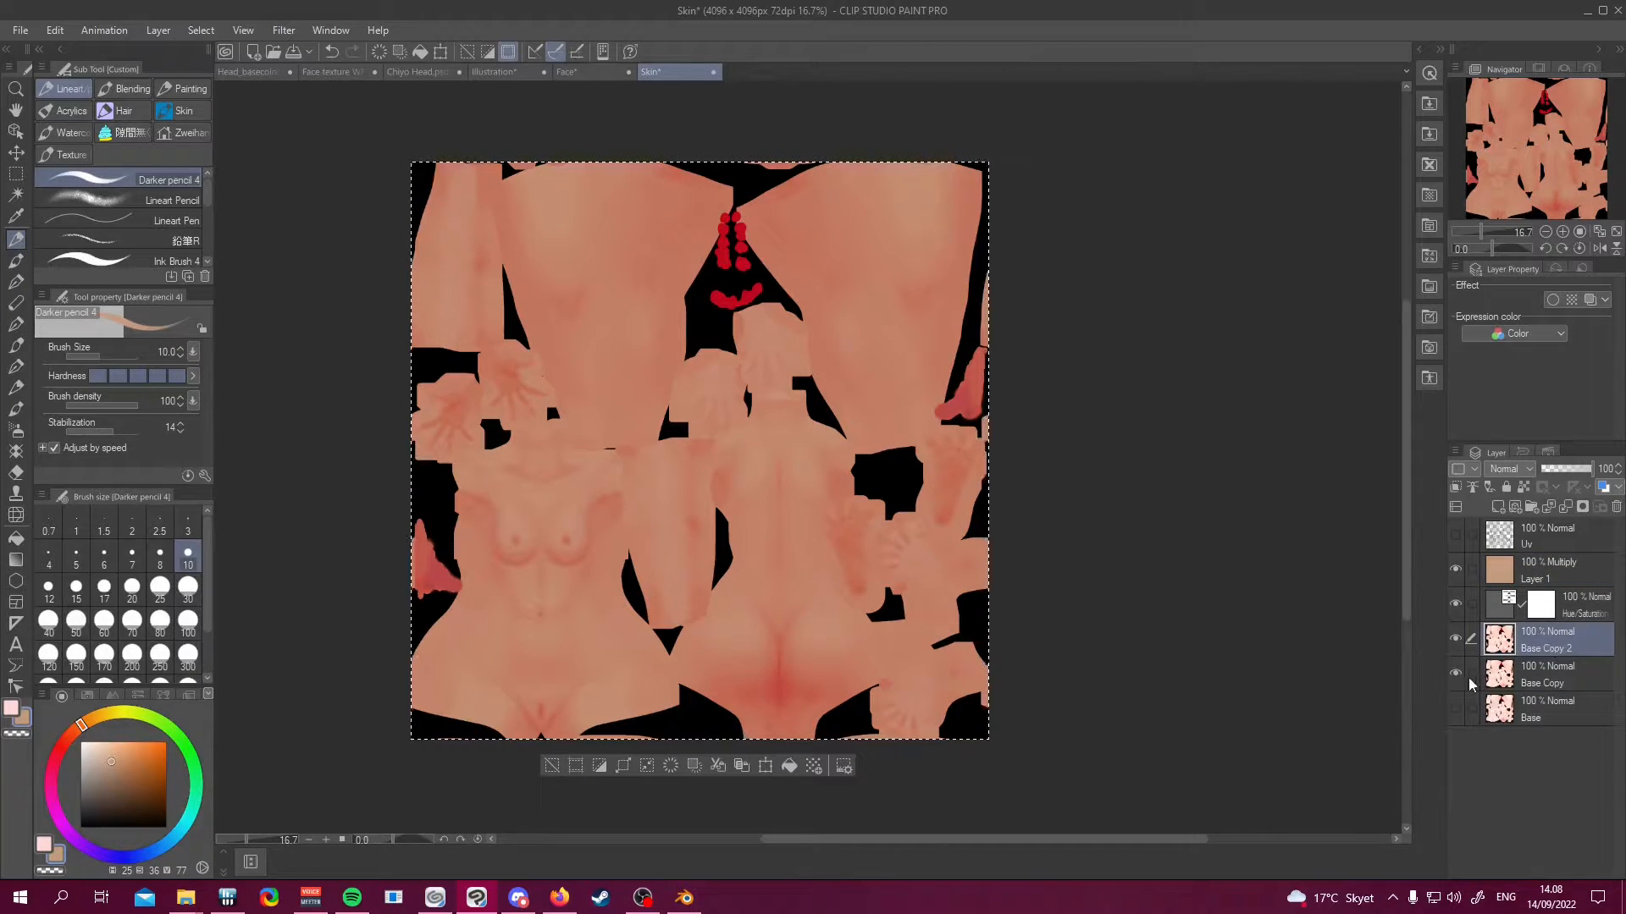
pyautogui.click(1455, 674)
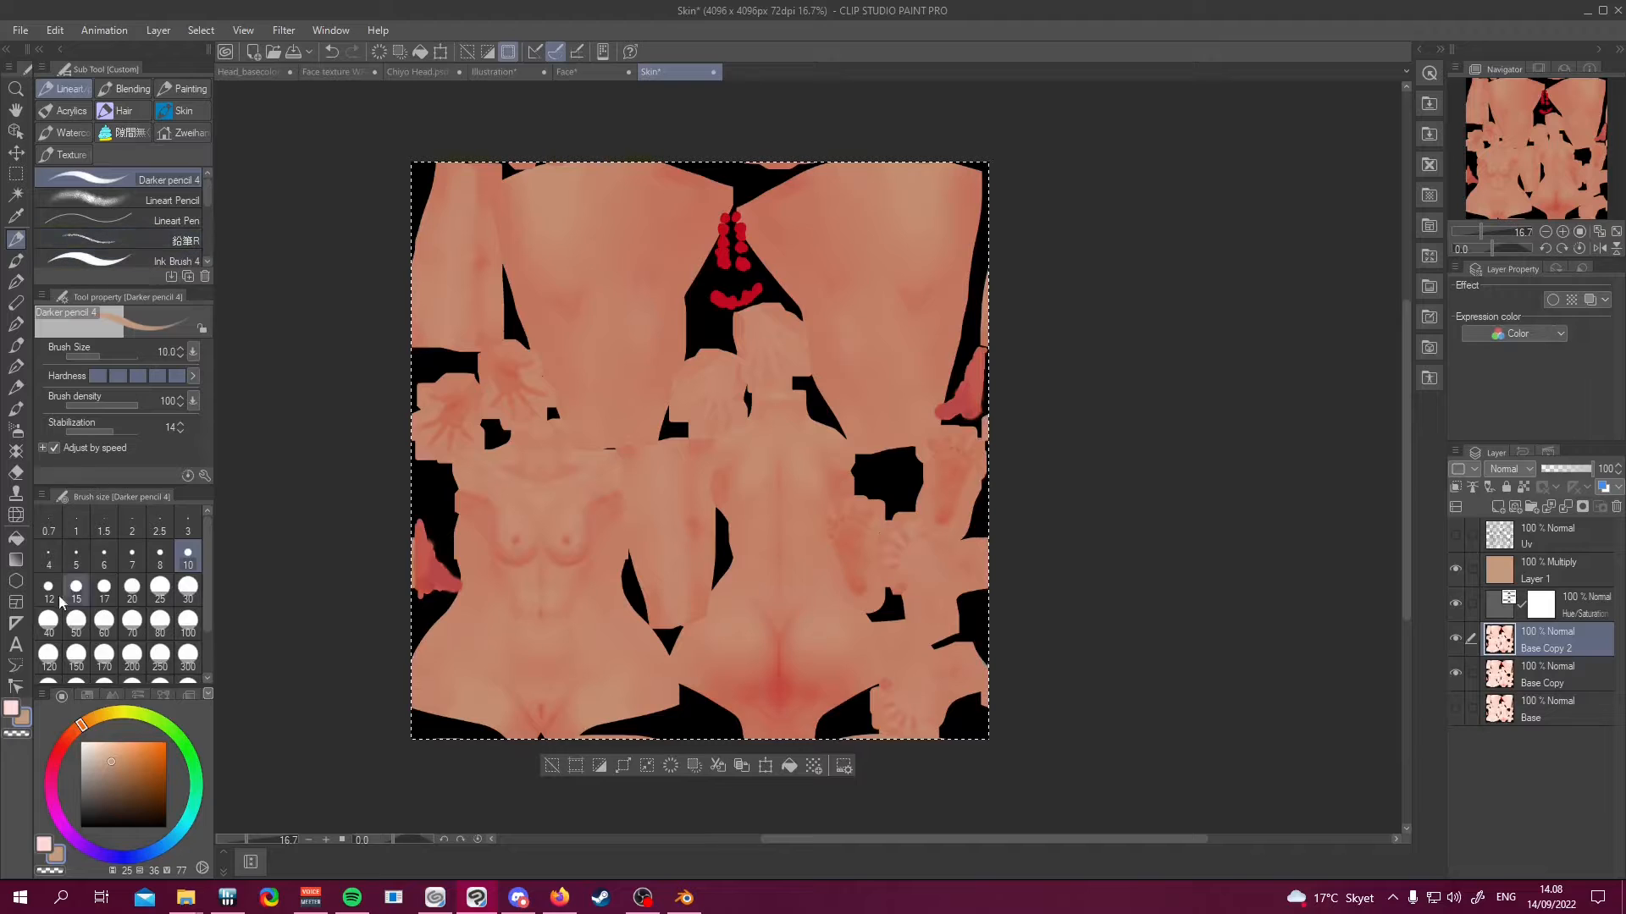
pyautogui.hotkey('ctrl', 'd')
pyautogui.press('w')
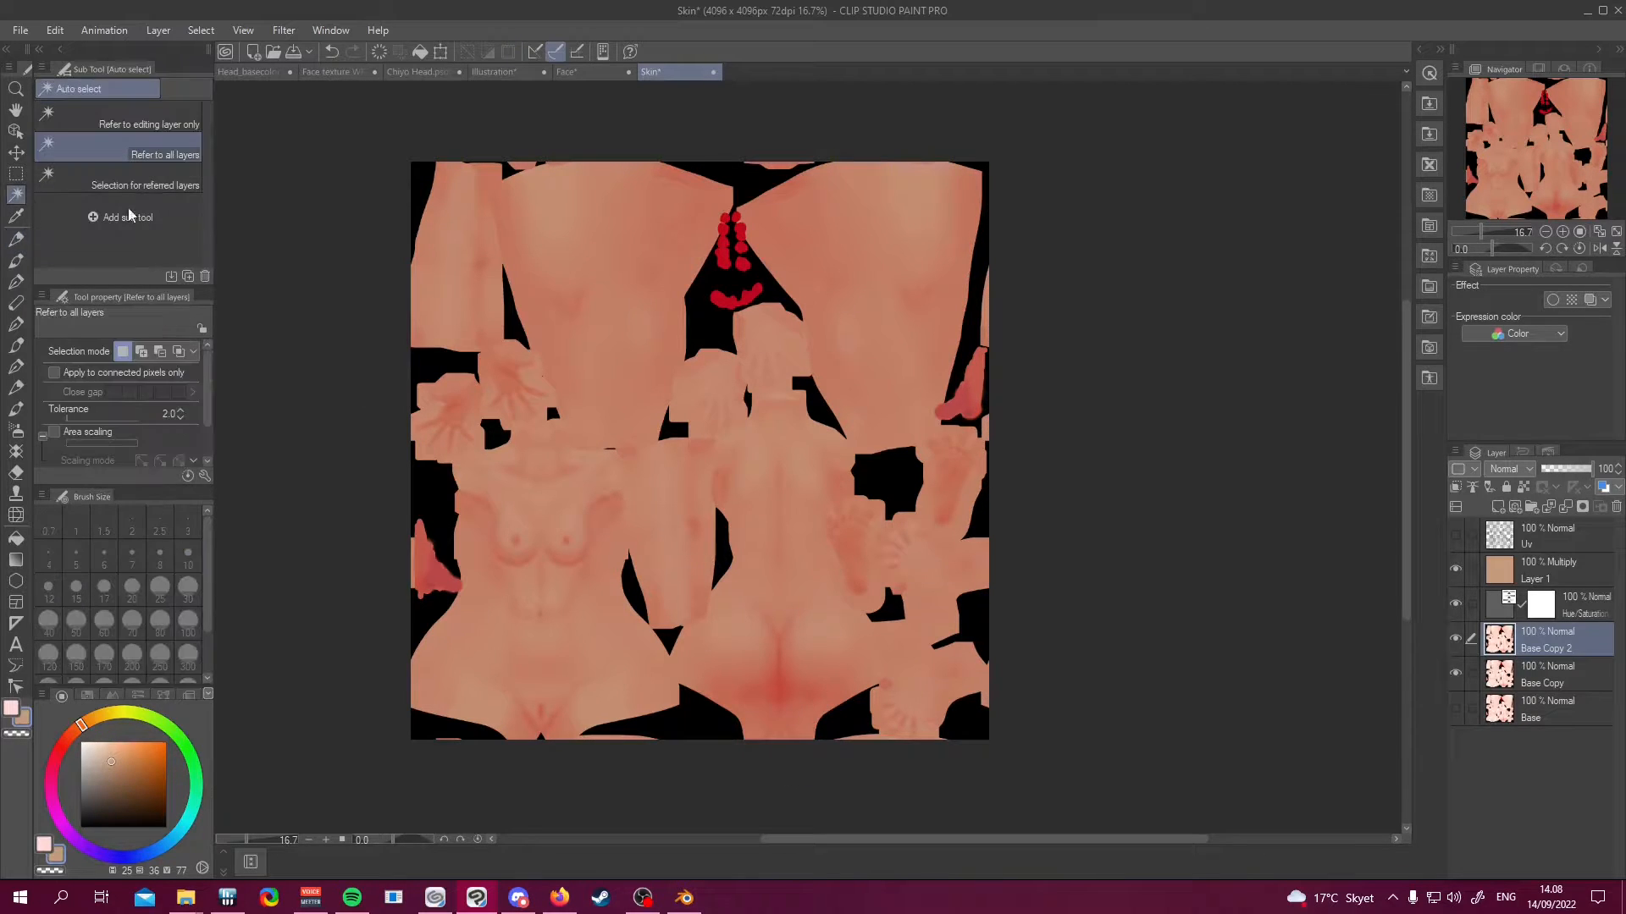
# Erase the tan Multiply fill over the red patches at the left and right edges of the Skin texture with the size 100 Hard eraser
pyautogui.scroll(3, 729, 224)
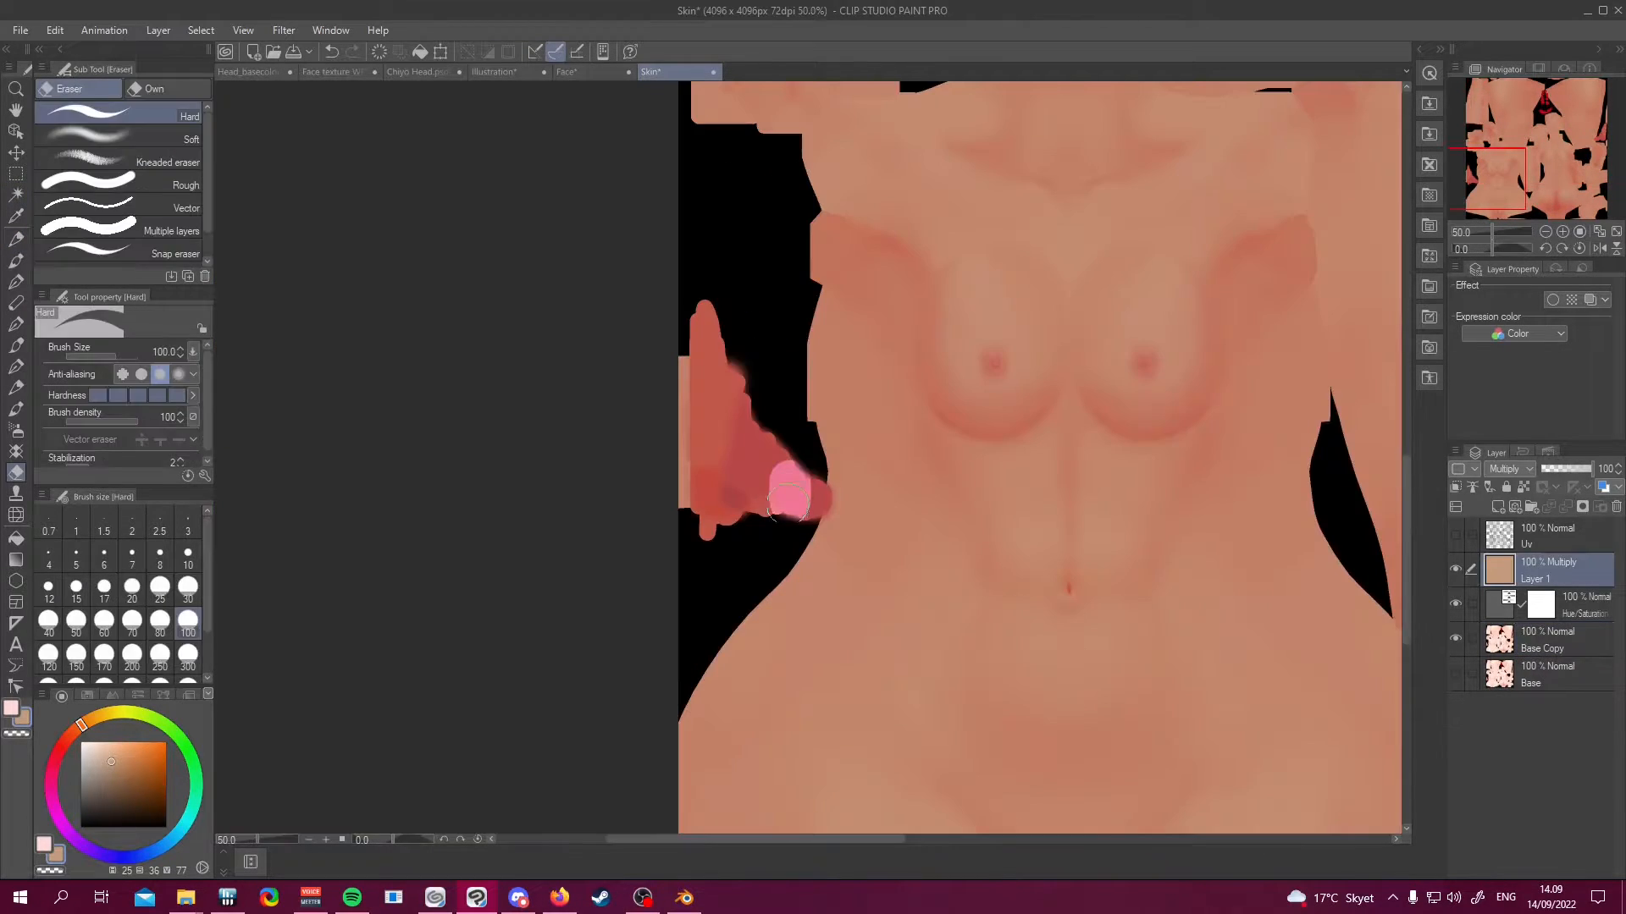
pyautogui.moveTo(805, 504)
pyautogui.mouseDown()
pyautogui.moveTo(765, 500)
pyautogui.moveTo(755, 477)
pyautogui.moveTo(777, 482)
pyautogui.moveTo(726, 517)
pyautogui.moveTo(691, 484)
pyautogui.moveTo(686, 286)
pyautogui.moveTo(712, 434)
pyautogui.moveTo(713, 325)
pyautogui.moveTo(742, 370)
pyautogui.mouseUp()
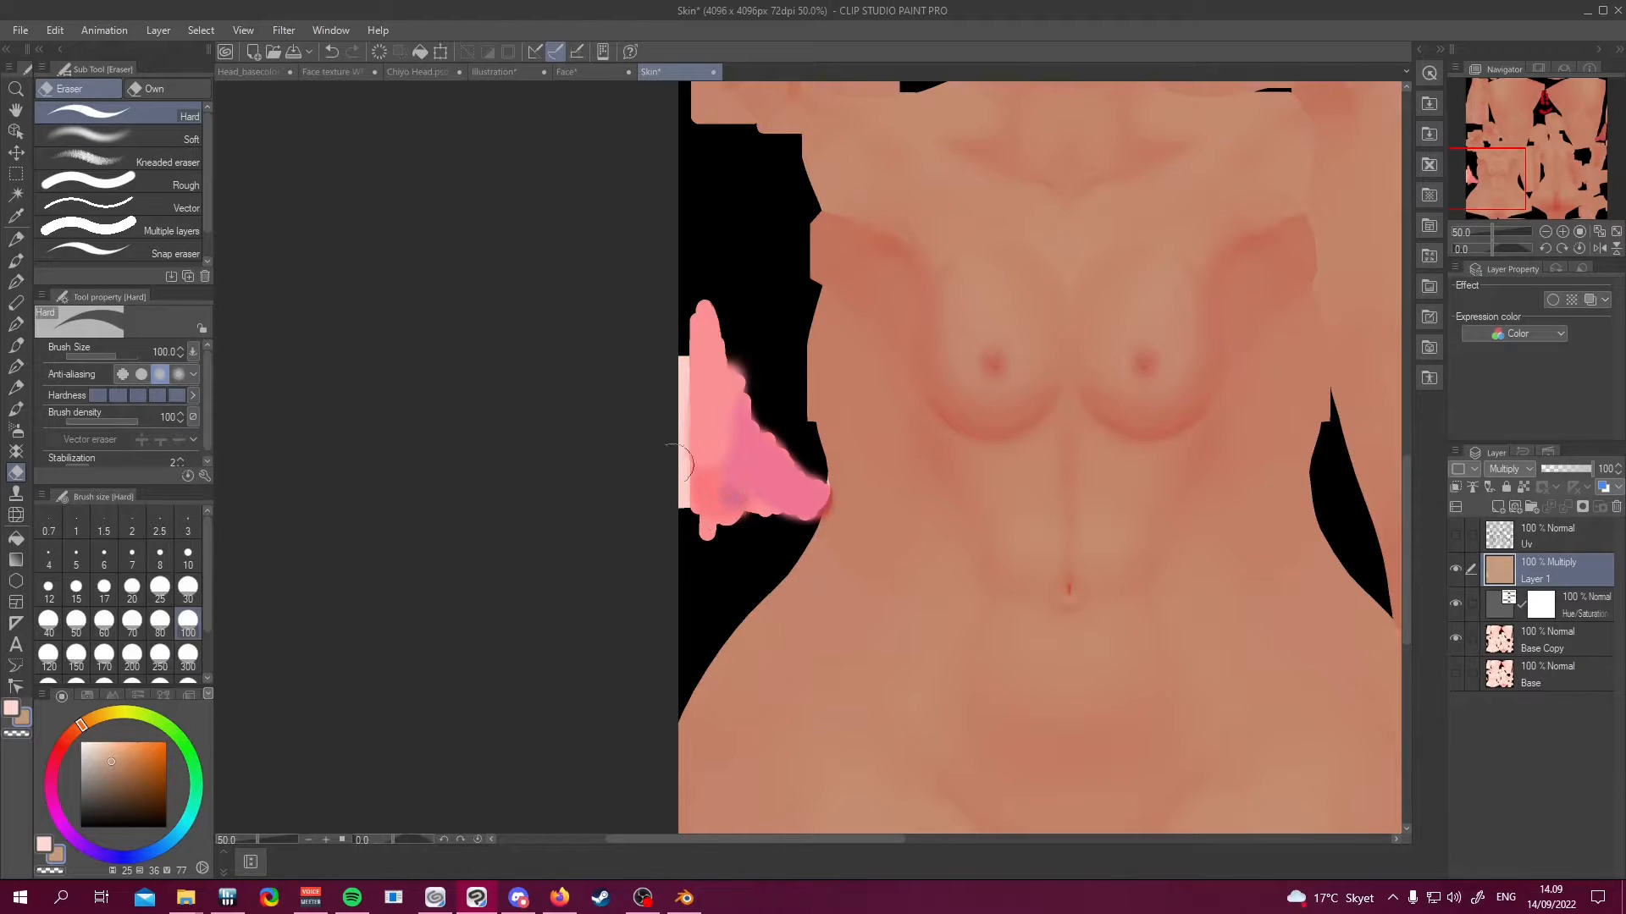
pyautogui.scroll(-5, 493, 523)
pyautogui.scroll(3, 1101, 339)
pyautogui.scroll(3, 1108, 336)
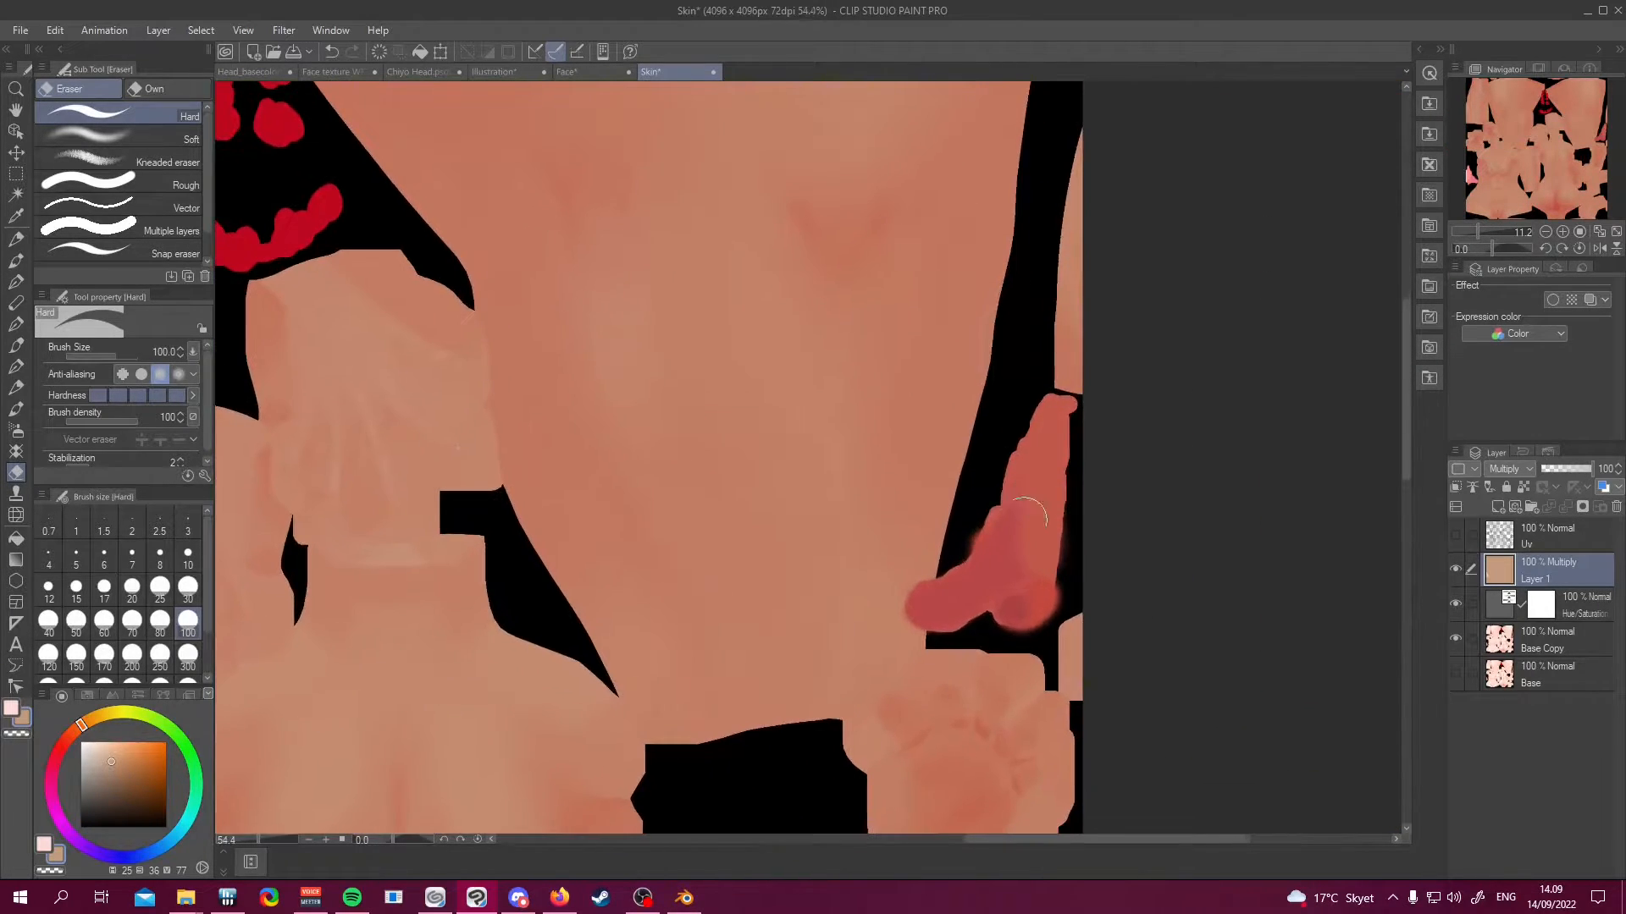
pyautogui.moveTo(927, 605)
pyautogui.mouseDown()
pyautogui.moveTo(1037, 584)
pyautogui.moveTo(1022, 455)
pyautogui.moveTo(1058, 533)
pyautogui.mouseUp()
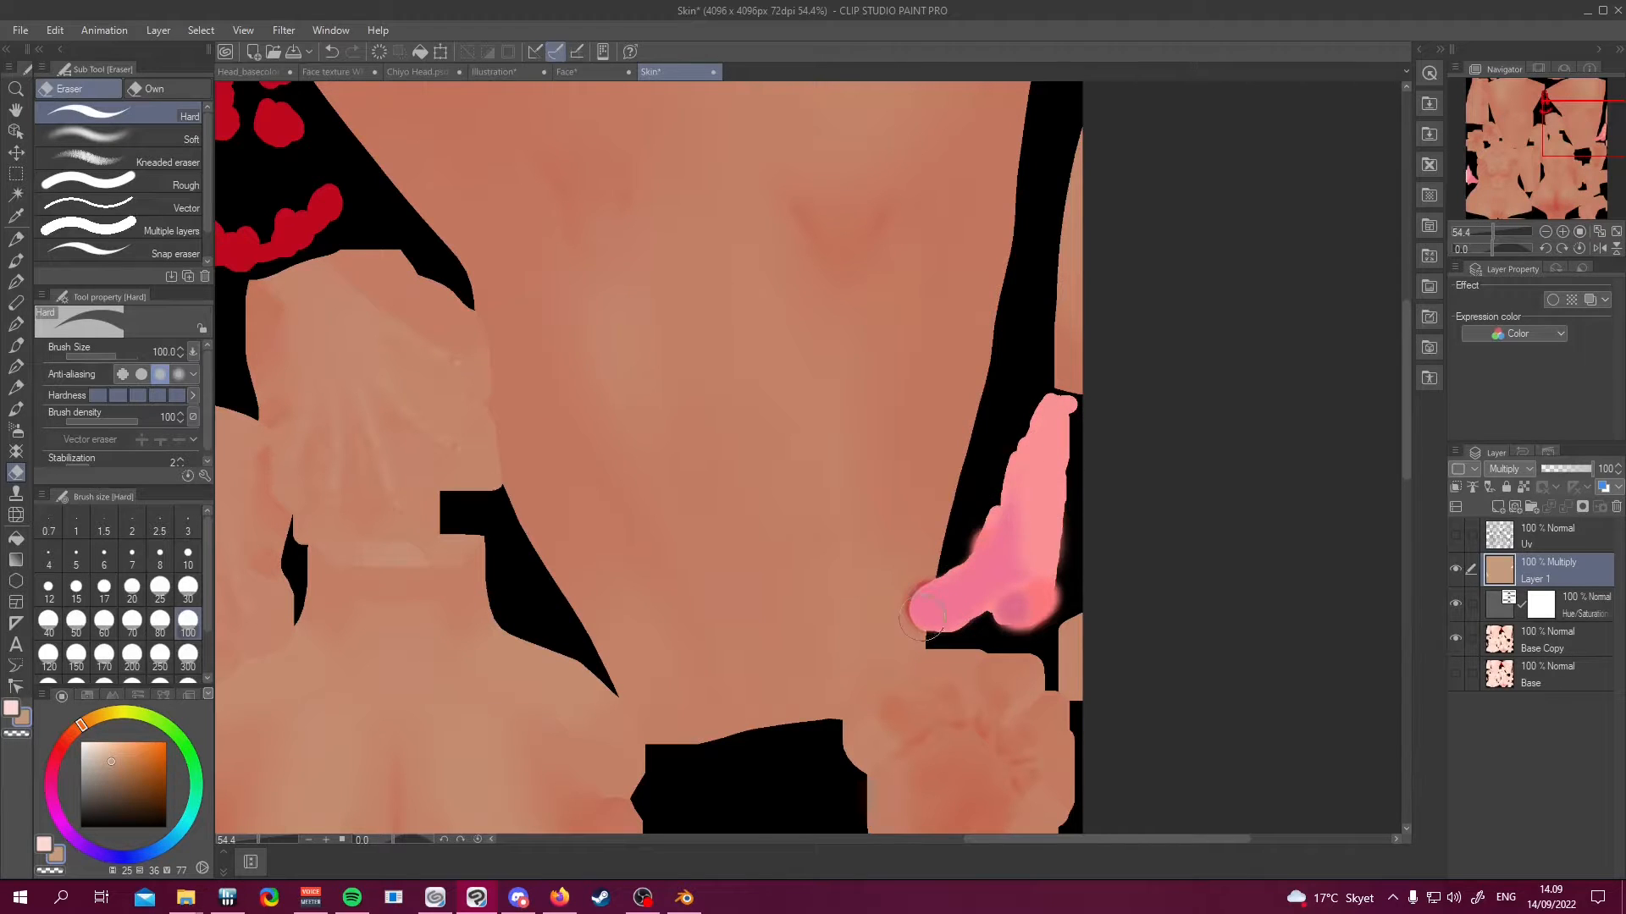
# Auto-select the red nail shapes on the Skin texture, delete the tan Multiply fill over them, and deselect
pyautogui.scroll(-4, 1058, 542)
pyautogui.scroll(3, 762, 279)
pyautogui.press('w')
pyautogui.click(629, 432)
pyautogui.hotkey('ctrl', 'd')
pyautogui.scroll(-6, 665, 305)
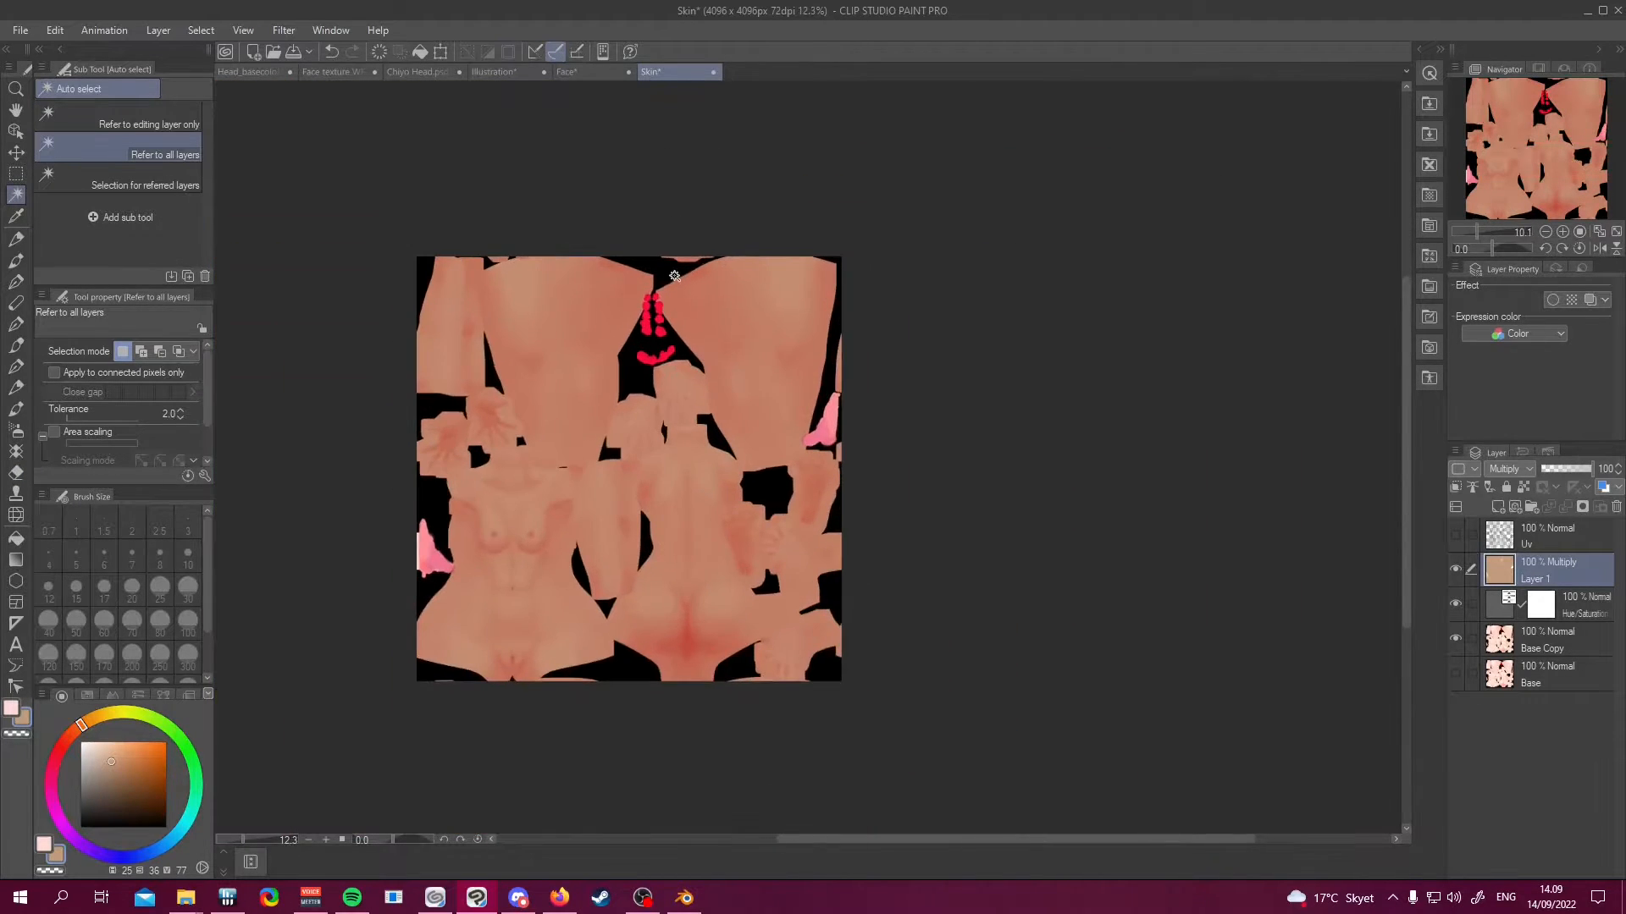
pyautogui.scroll(1, 584, 270)
pyautogui.scroll(-1, 569, 271)
pyautogui.scroll(1, 499, 287)
pyautogui.scroll(-1, 474, 343)
pyautogui.scroll(1, 473, 414)
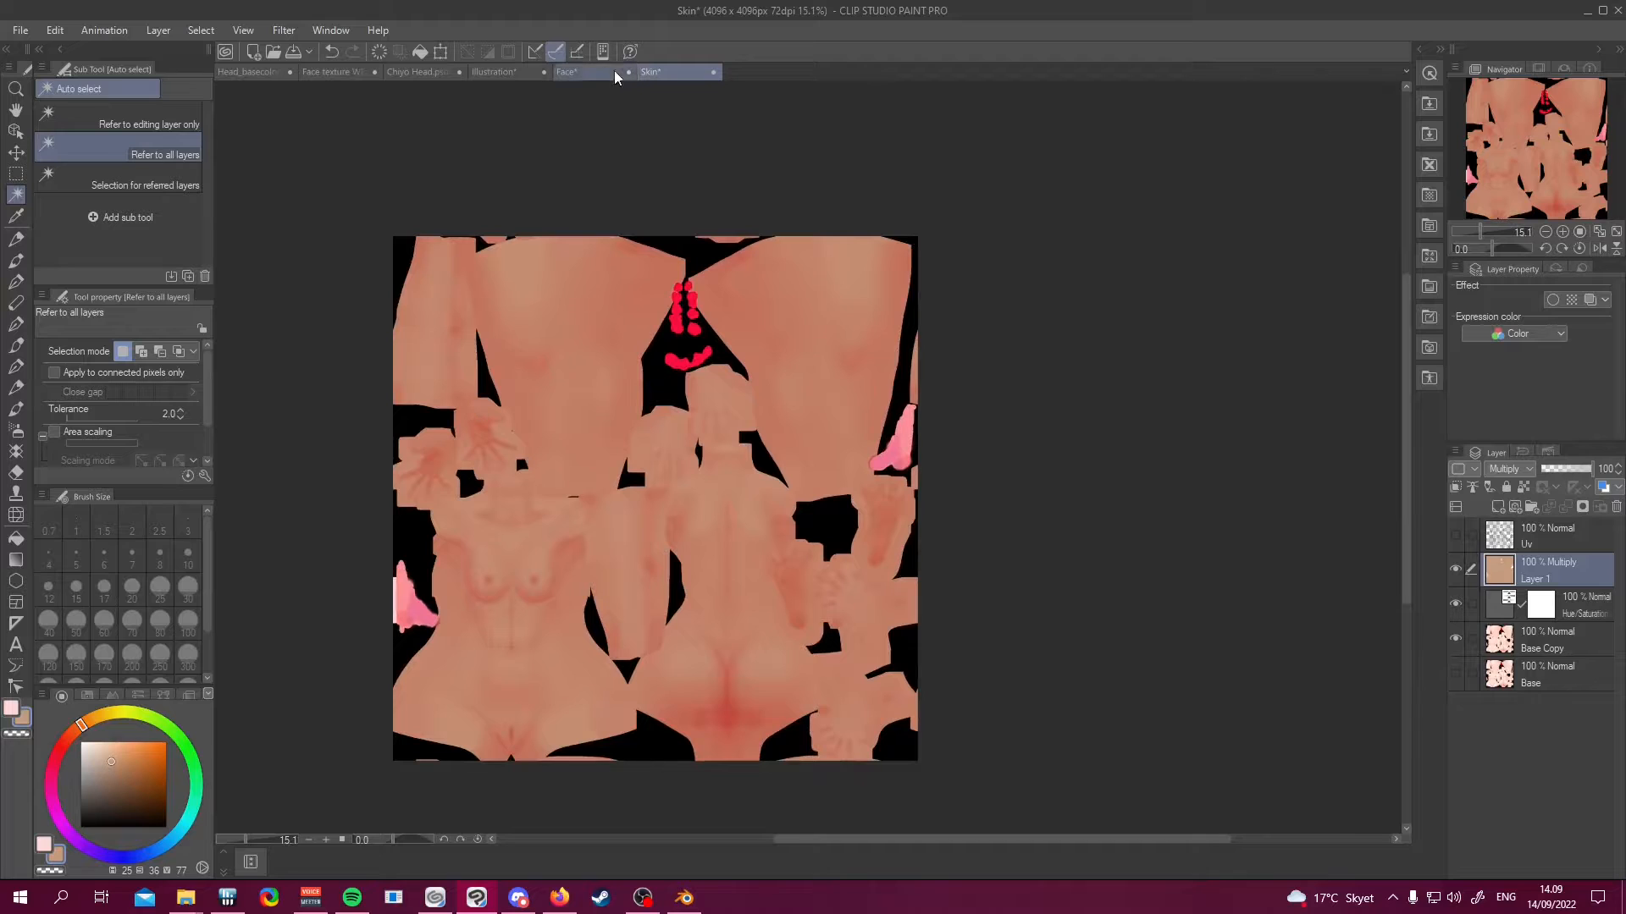
# Switch to the Face document and save it
pyautogui.click(592, 72)
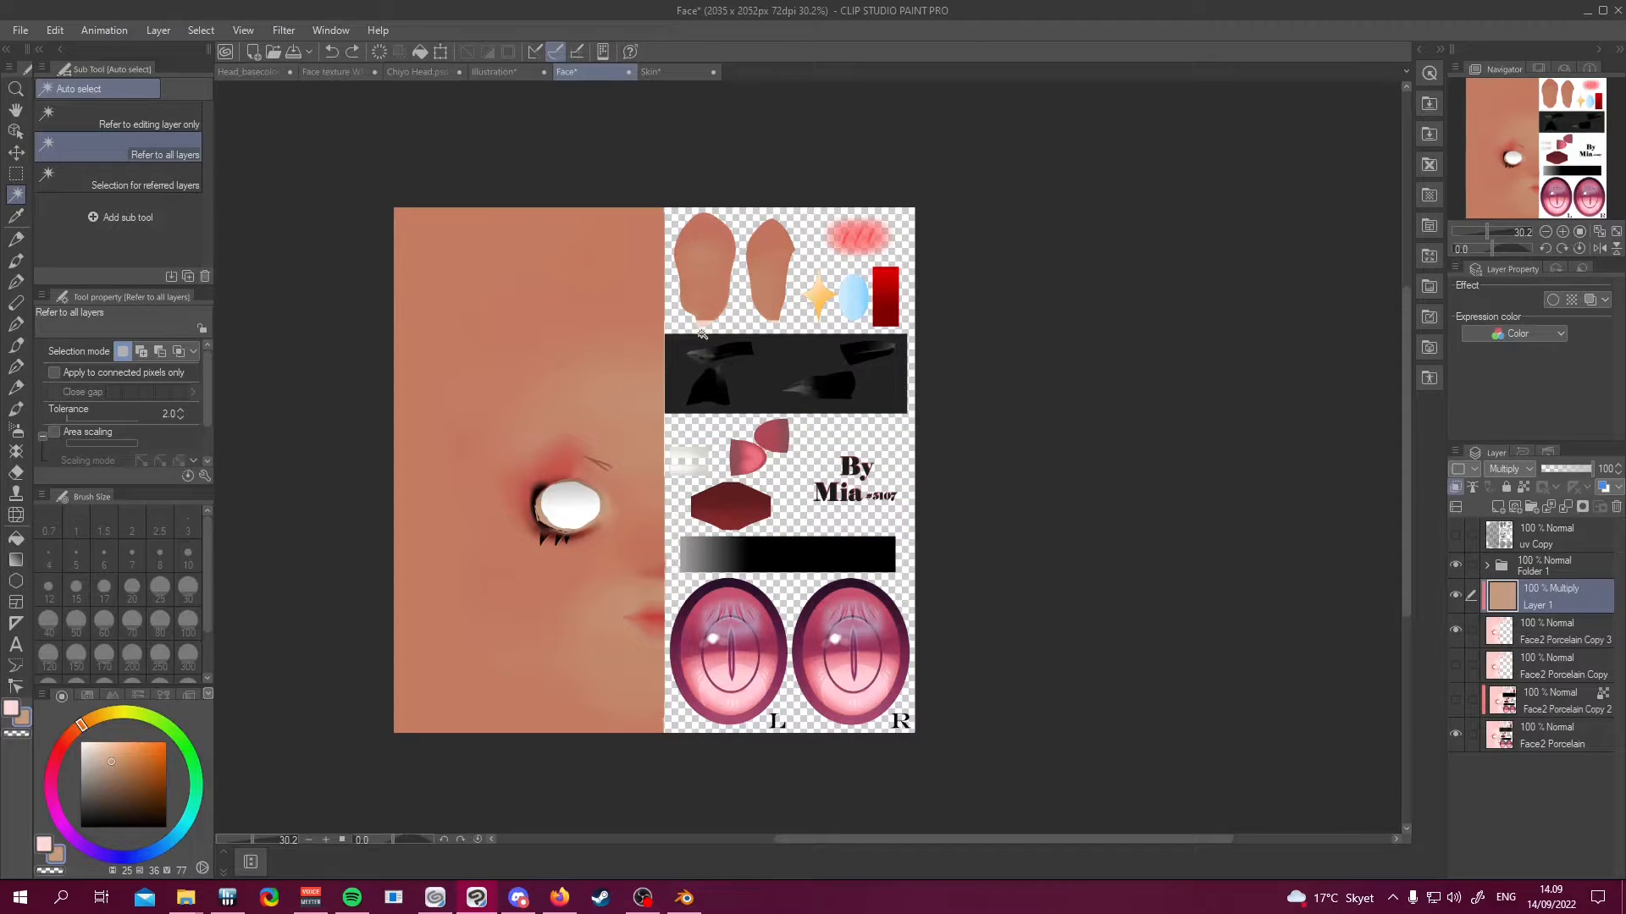
pyautogui.hotkey('ctrl', 's')
pyautogui.scroll(3, 720, 241)
pyautogui.scroll(-4, 1014, 399)
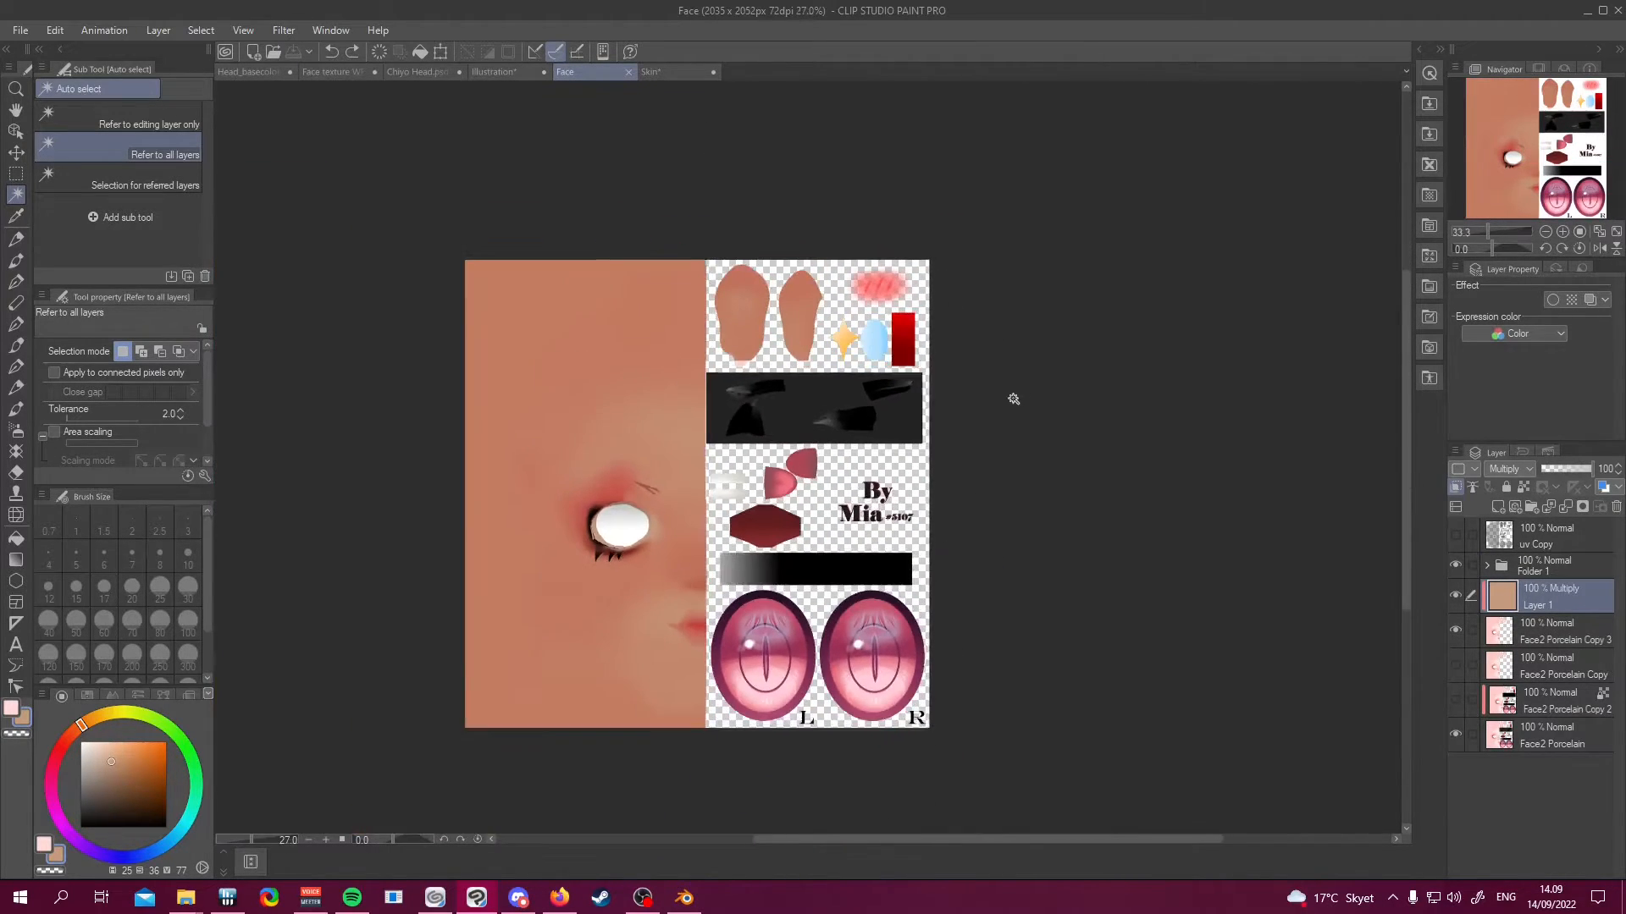
pyautogui.scroll(1, 940, 472)
# Copy a rectangular area around the lower ends of both ears from the Face2 Porcelain layer and paste it as a new layer
pyautogui.click(1456, 631)
pyautogui.click(1456, 631)
pyautogui.click(1530, 735)
pyautogui.click(16, 175)
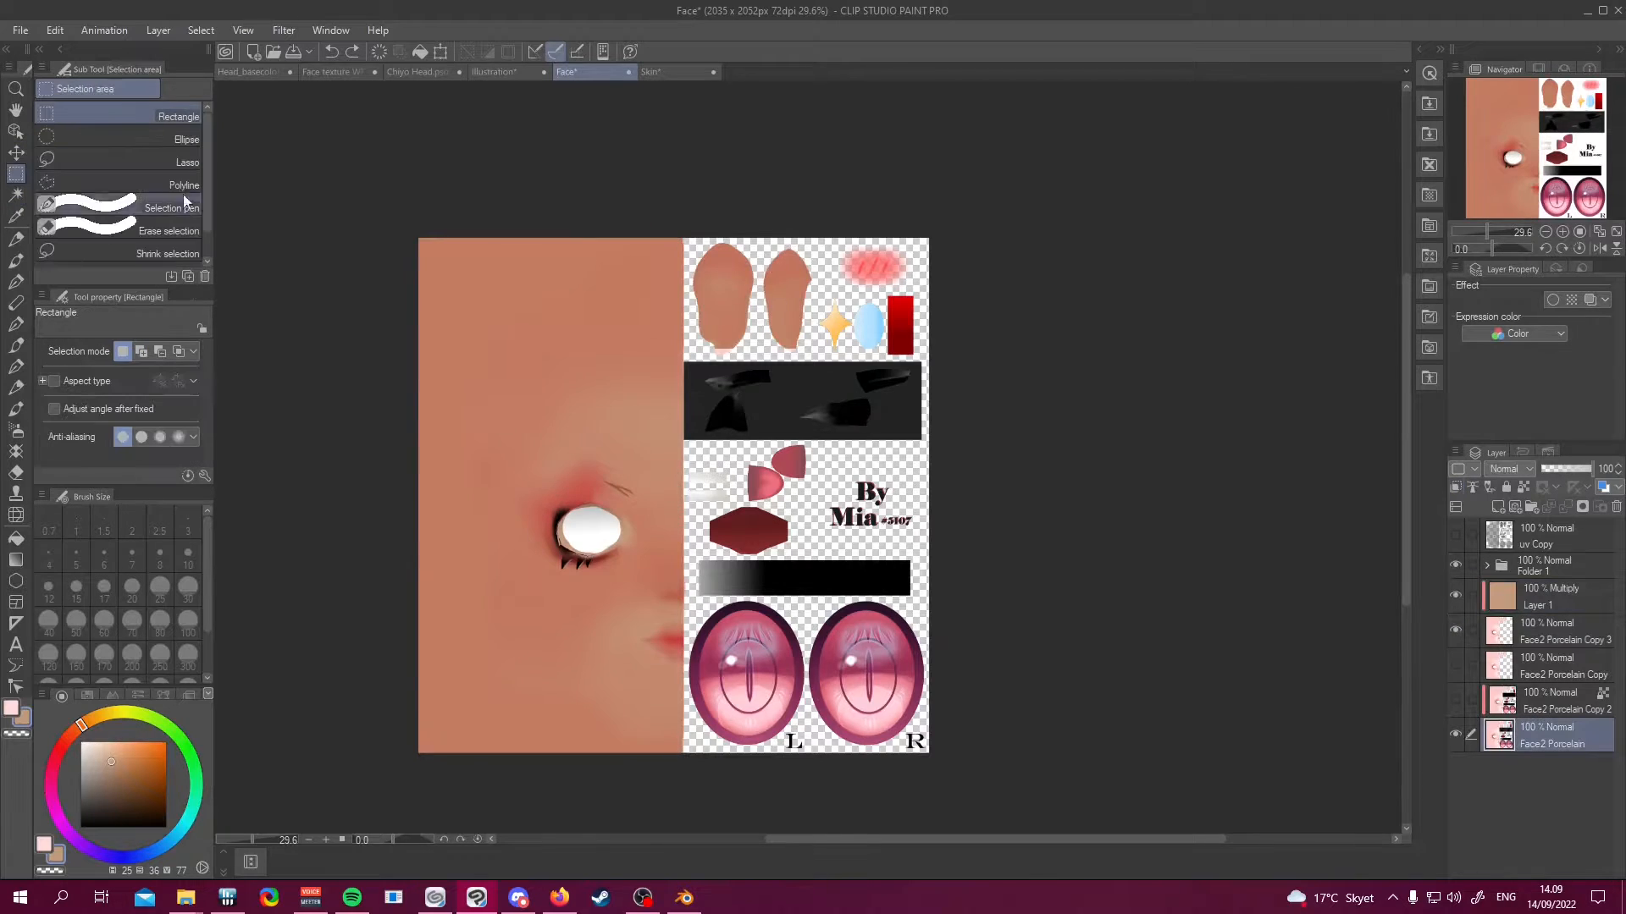
pyautogui.scroll(2, 771, 262)
pyautogui.moveTo(587, 406); pyautogui.dragTo(865, 482)
pyautogui.hotkey('ctrl', 'c')
pyautogui.hotkey('ctrl', 'v')
# Move the pasted ear layer directly below Face2 Porcelain Copy 3, merge the two layers, and clear the selection
pyautogui.moveTo(1543, 734); pyautogui.dragTo(1542, 656)
pyautogui.click(1543, 633)
pyautogui.click(1566, 507)
pyautogui.hotkey('ctrl', 'd')
pyautogui.scroll(-1, 1007, 322)
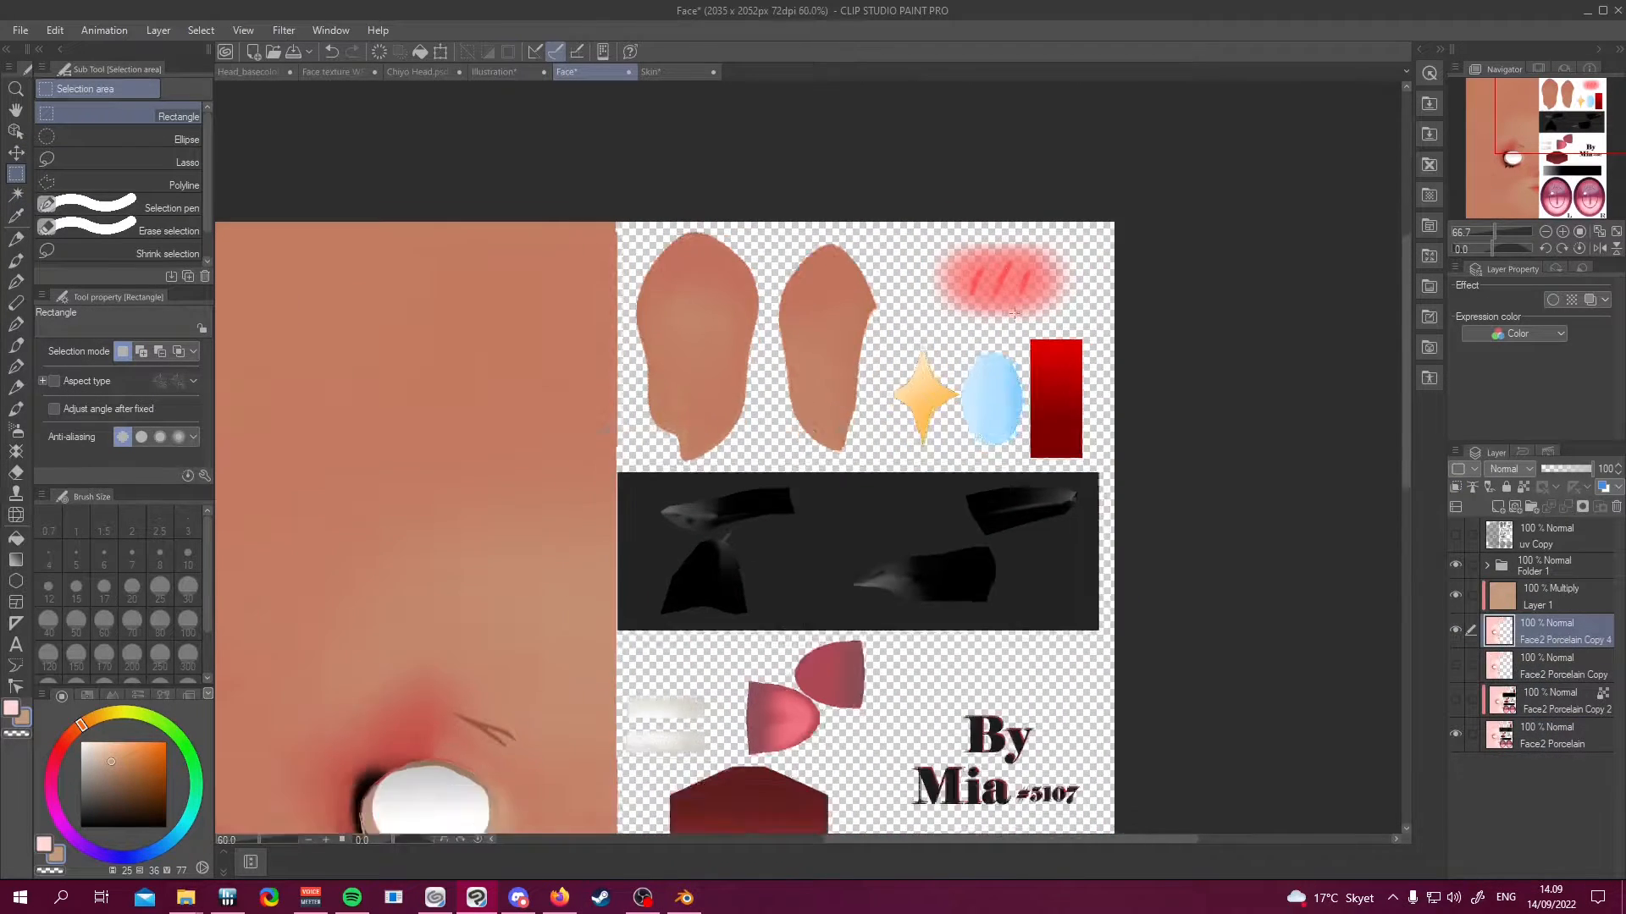
pyautogui.scroll(-3, 1014, 314)
pyautogui.scroll(-1, 1138, 500)
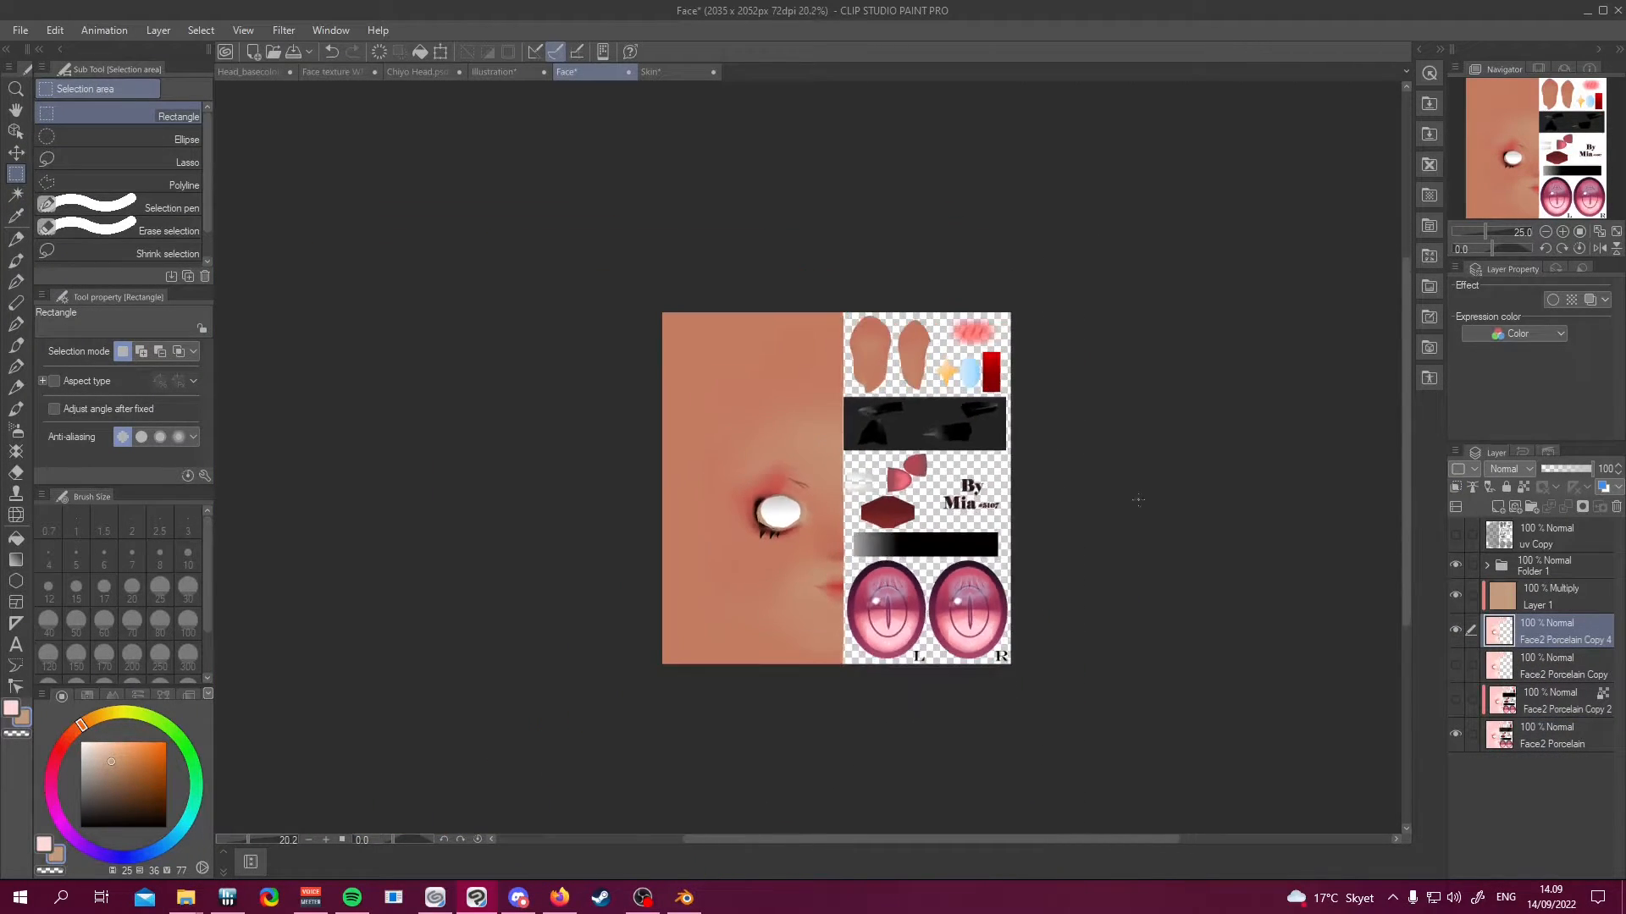
pyautogui.scroll(1, 1138, 501)
# Switch to Blender and unhide the Body.001 head mesh
pyautogui.hotkey('alt', 'Tab')
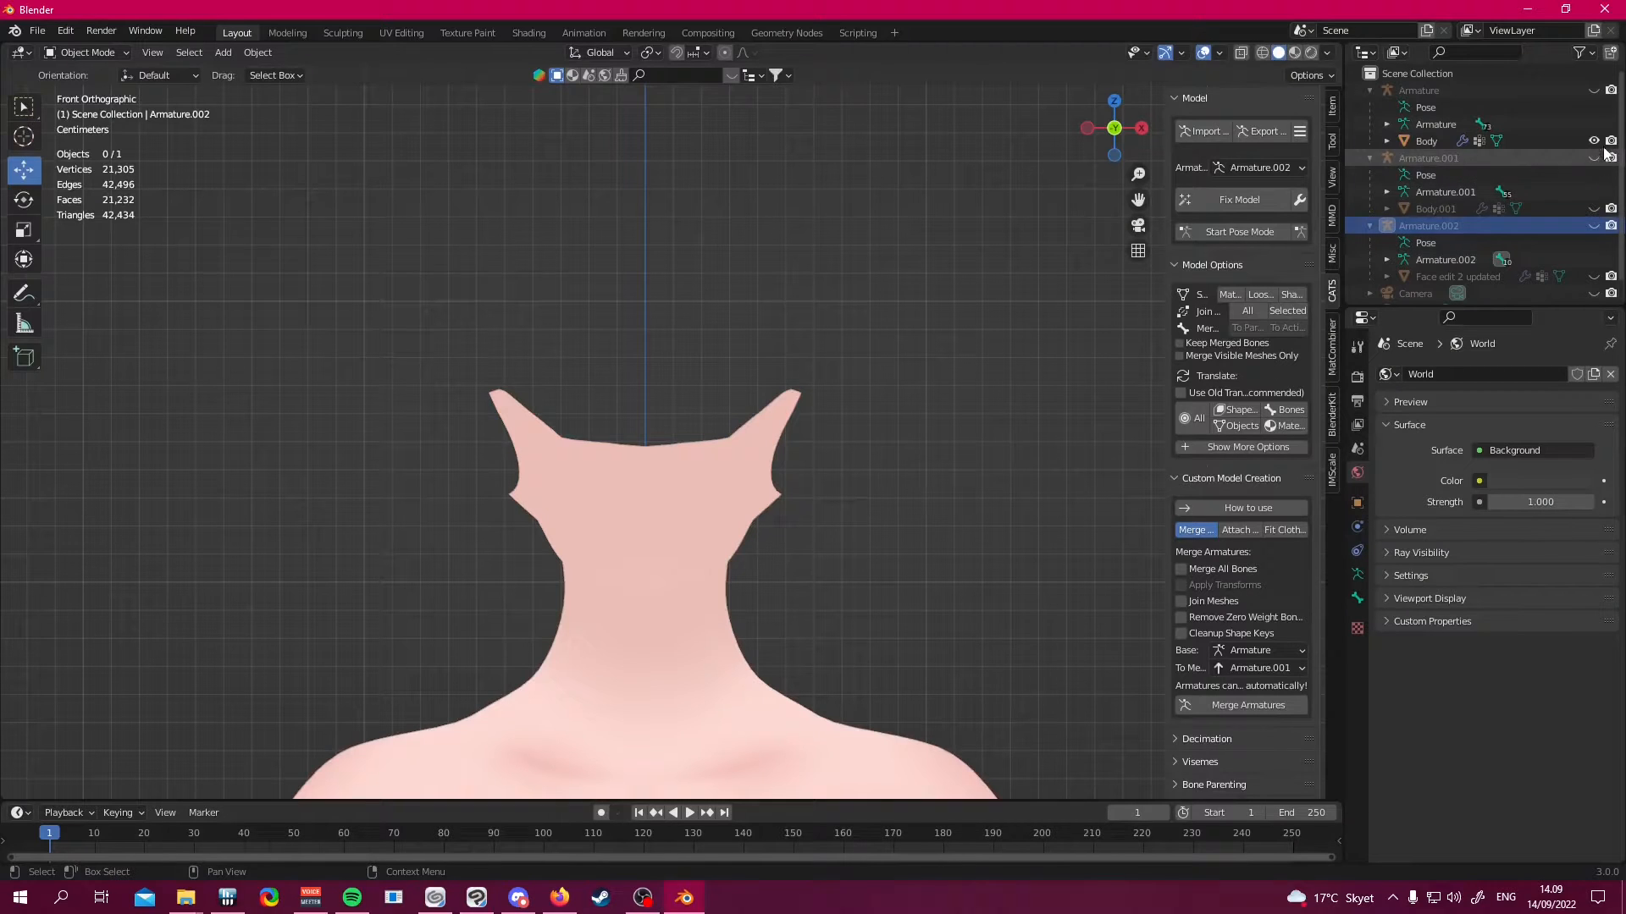
pyautogui.click(1595, 209)
pyautogui.scroll(-5, 665, 326)
pyautogui.scroll(5, 664, 326)
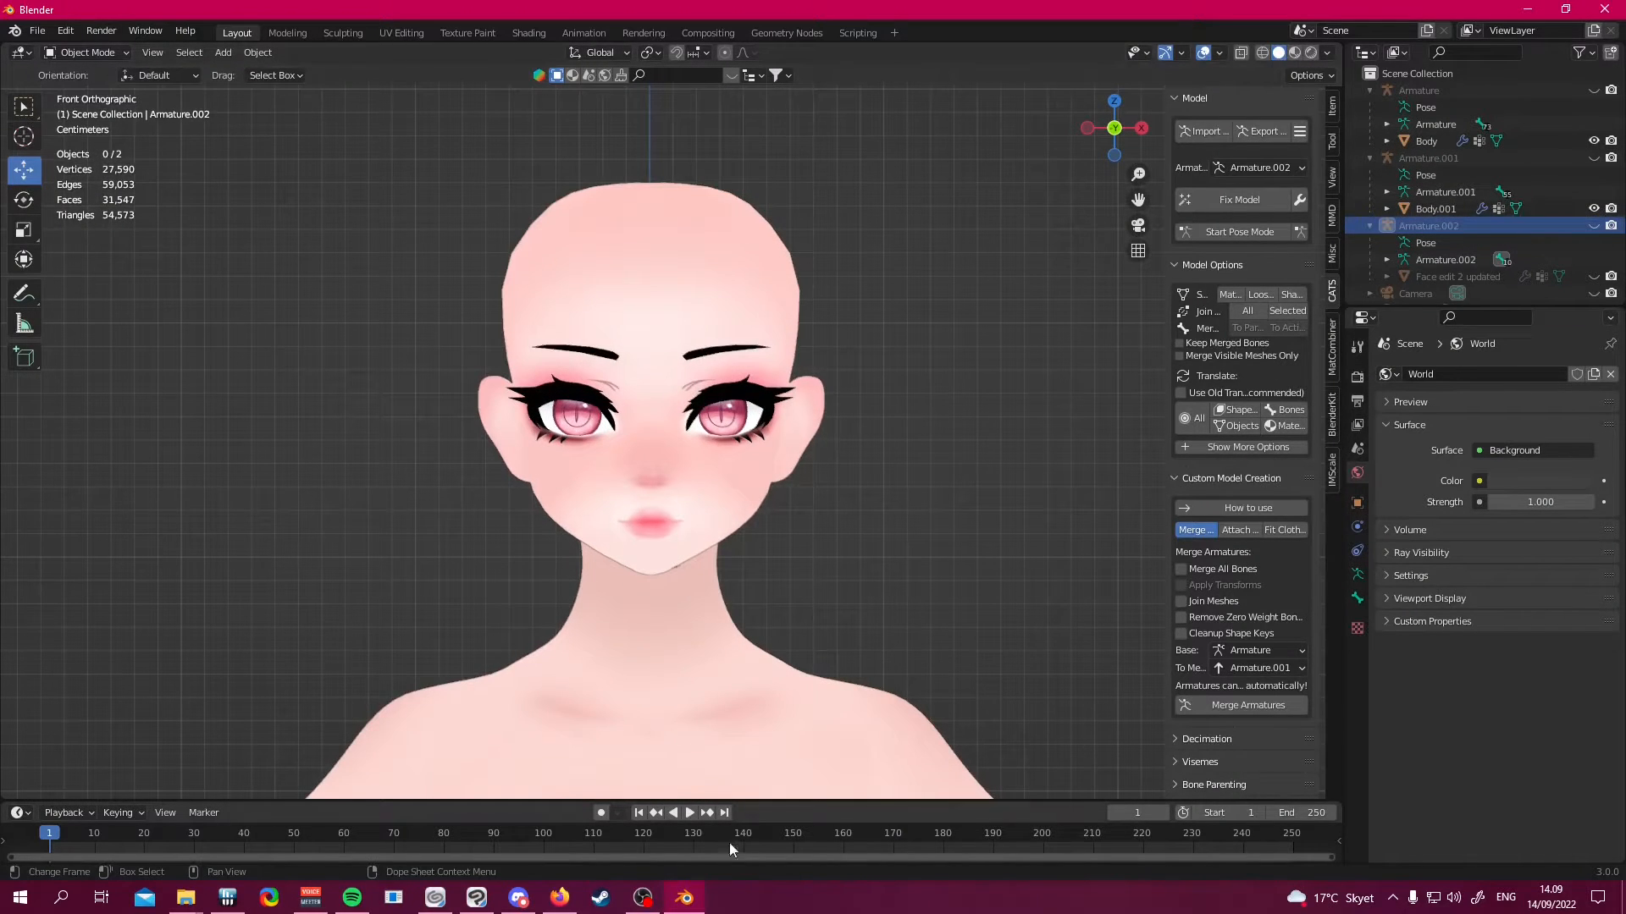
# Return to Clip Studio Paint and export the Face document as Face2.png in the Milkgore folder with the default PNG settings
pyautogui.click(684, 899)
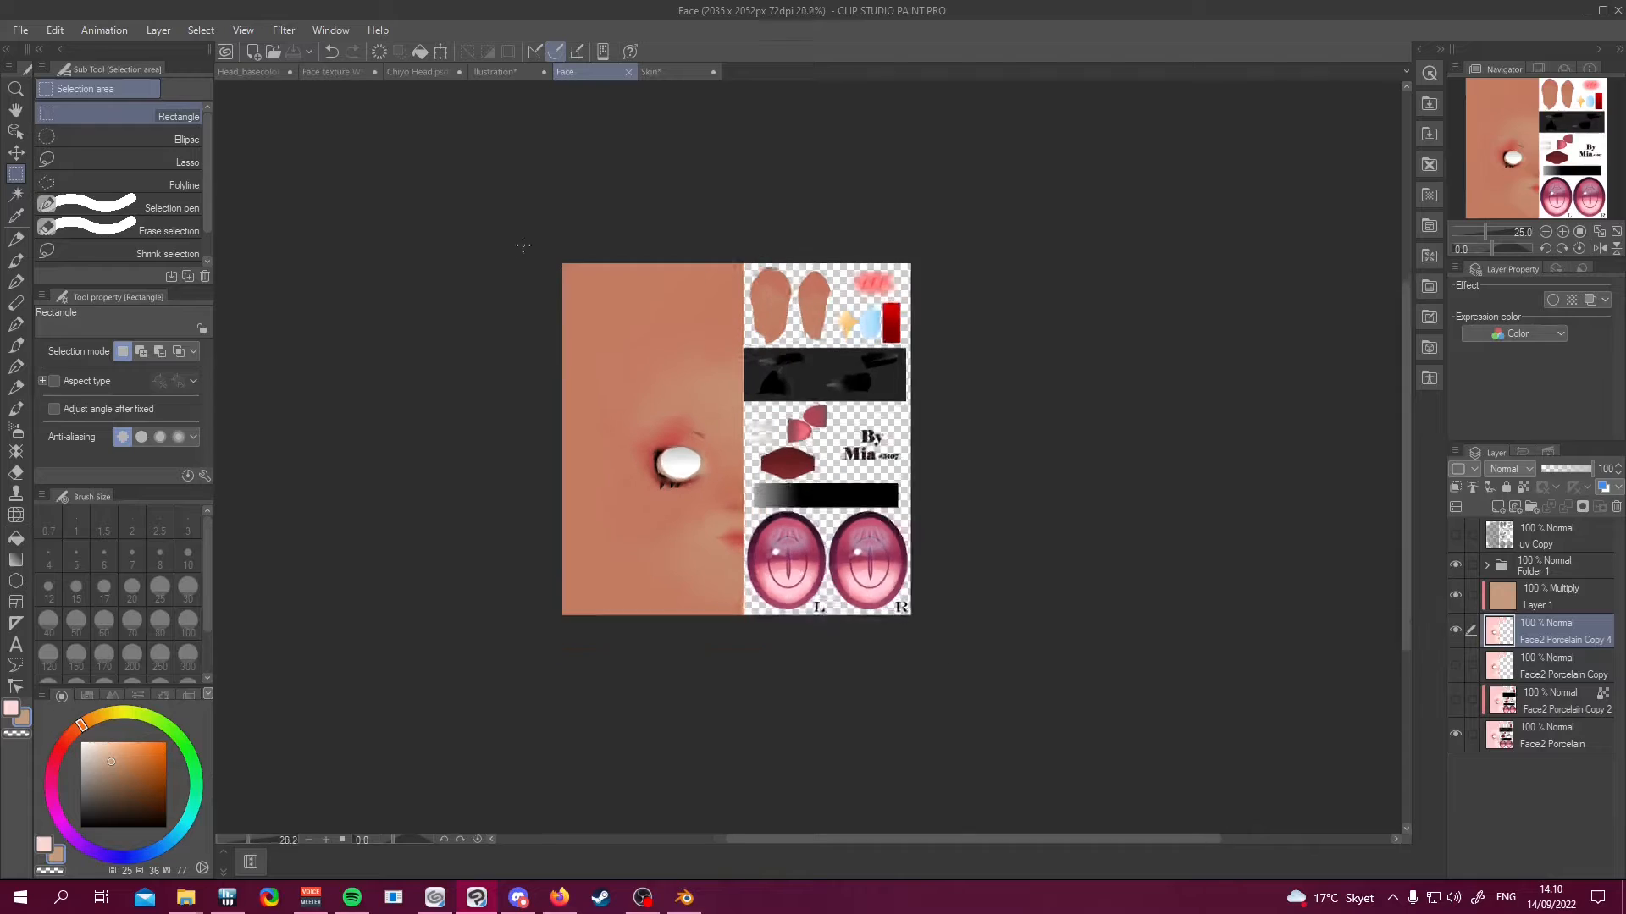
pyautogui.click(21, 30)
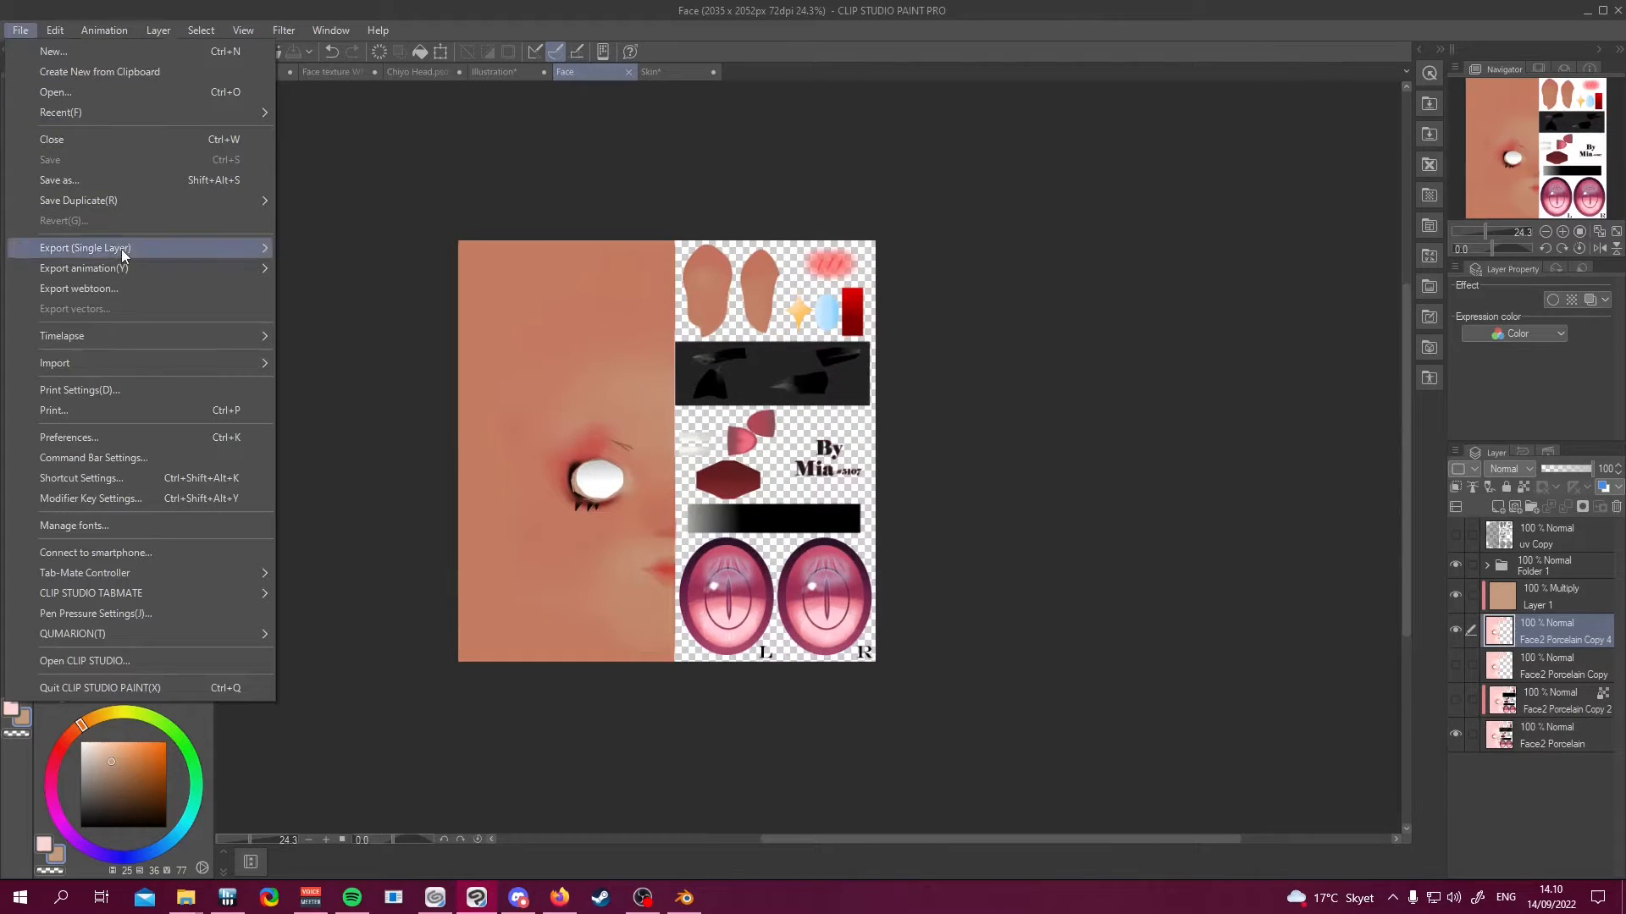
pyautogui.moveTo(127, 247)
pyautogui.click(347, 293)
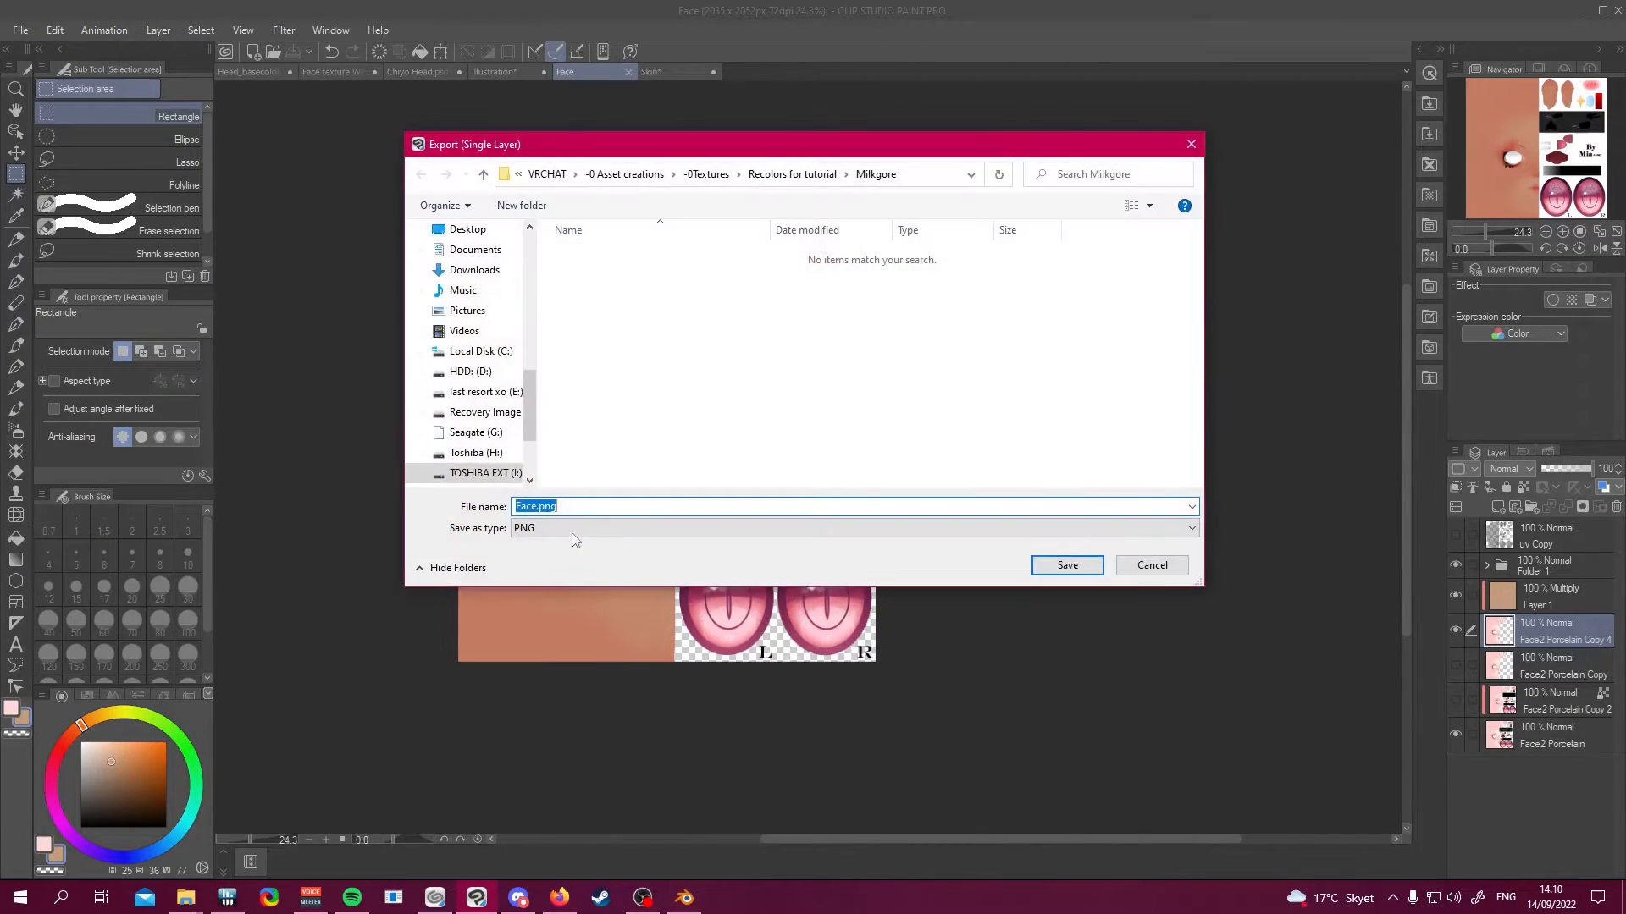
pyautogui.write('Face')
pyautogui.press('Delete')
pyautogui.click(1054, 561)
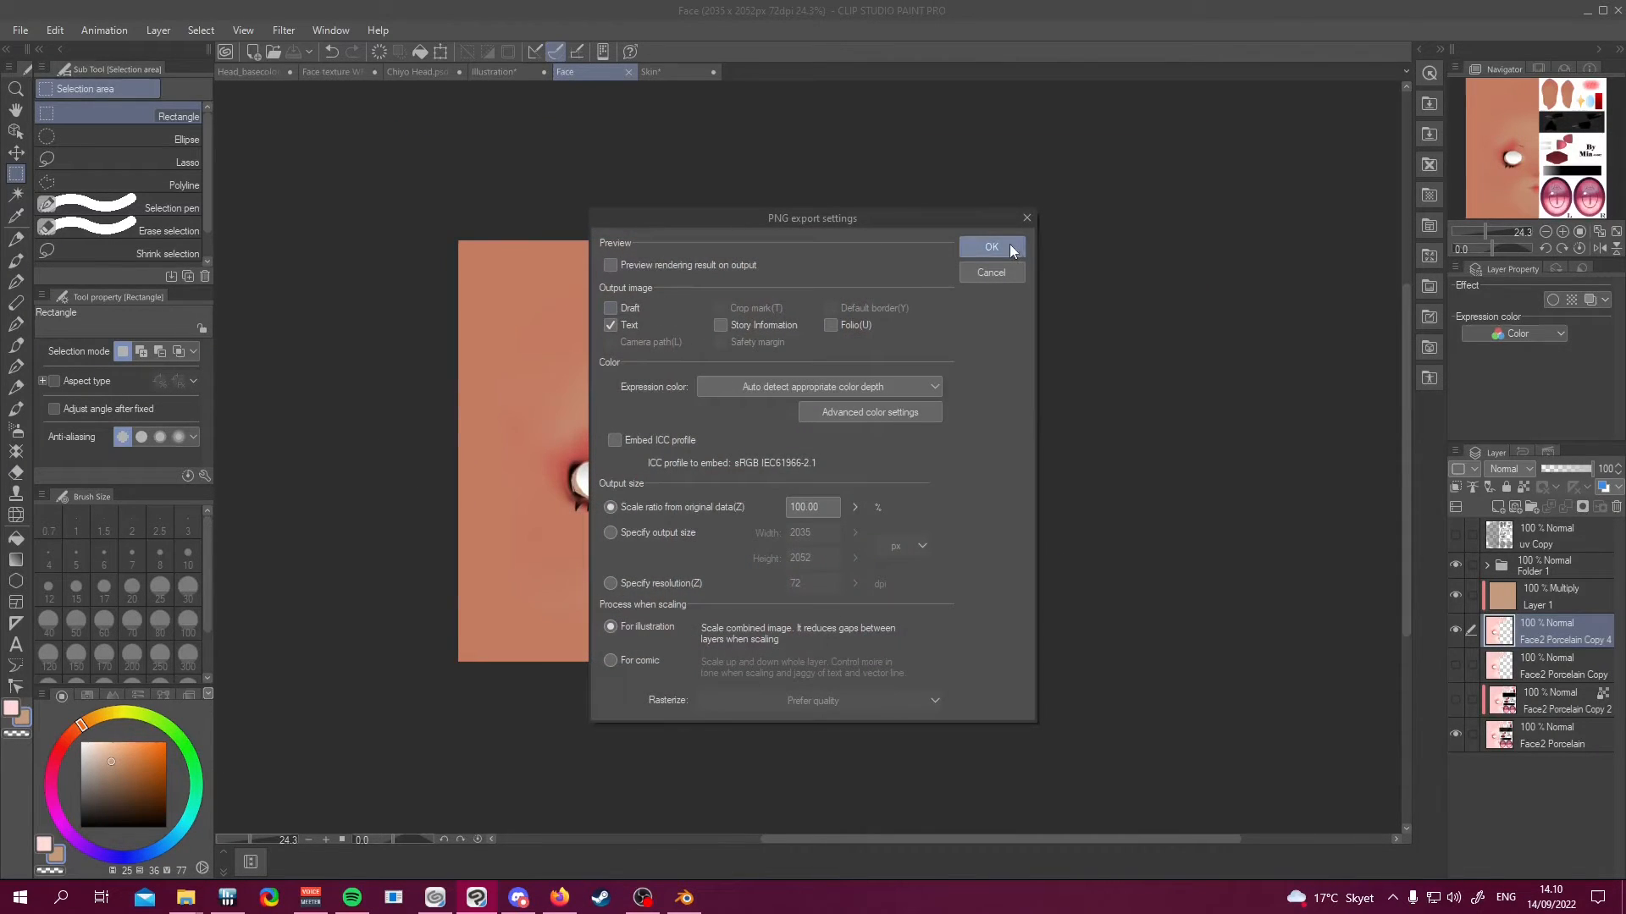
pyautogui.click(990, 246)
# Export the Skin document as a single-layer PNG image with the default export settings
pyautogui.click(652, 72)
pyautogui.click(21, 30)
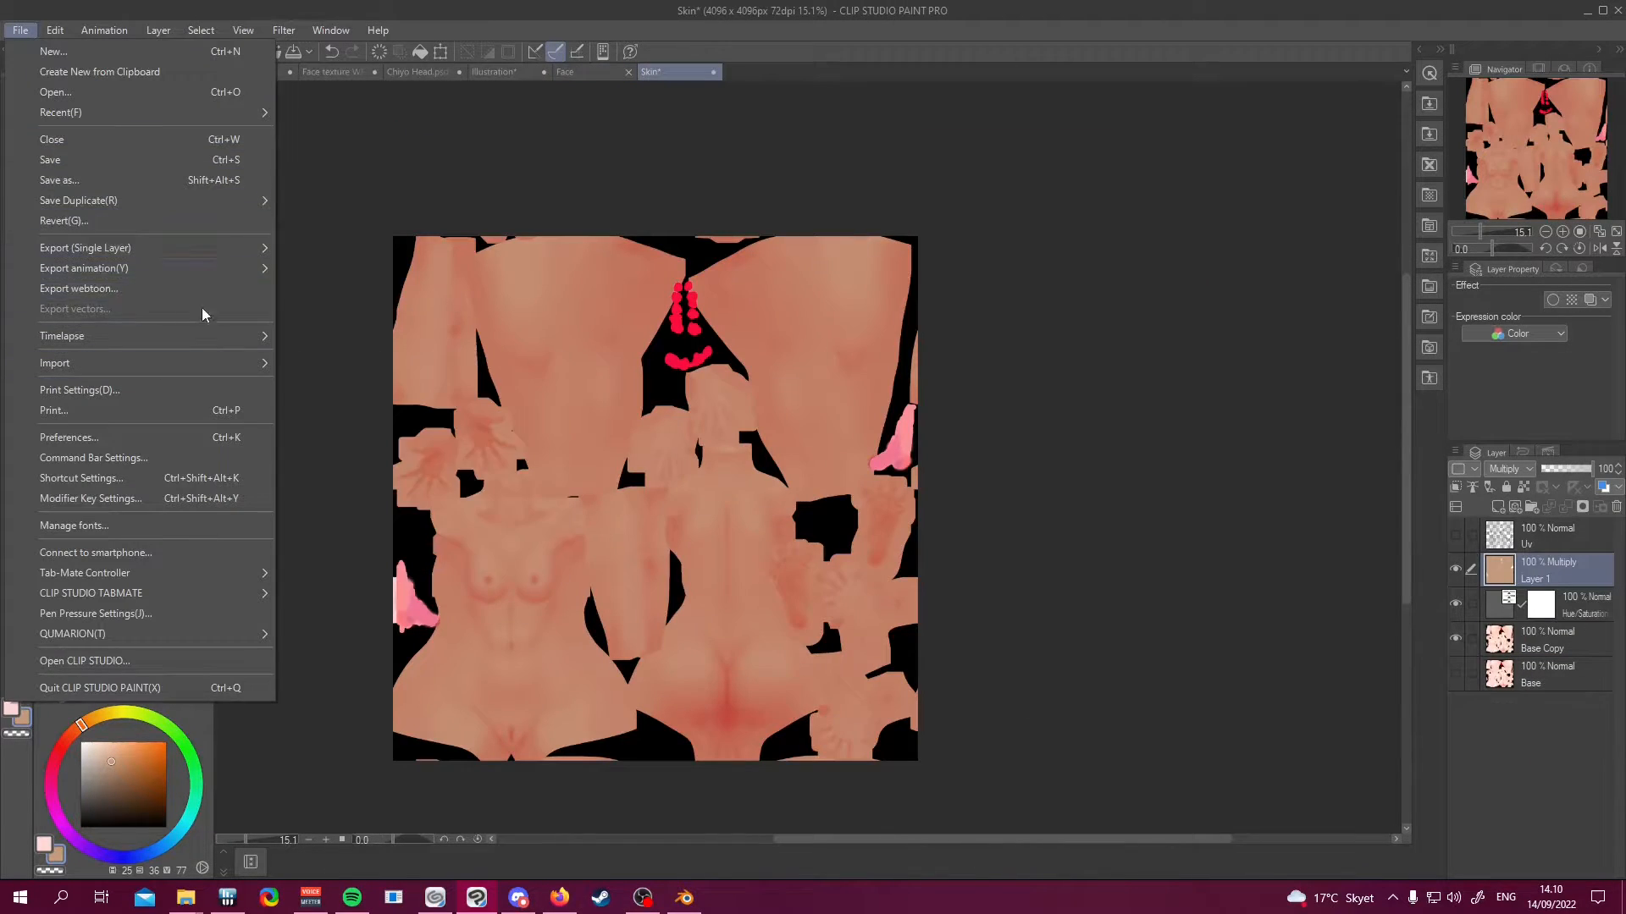
pyautogui.moveTo(156, 248)
pyautogui.click(322, 288)
pyautogui.click(1063, 565)
pyautogui.click(991, 248)
# Switch to Blender and hide the Body mesh under the first armature
pyautogui.click(695, 903)
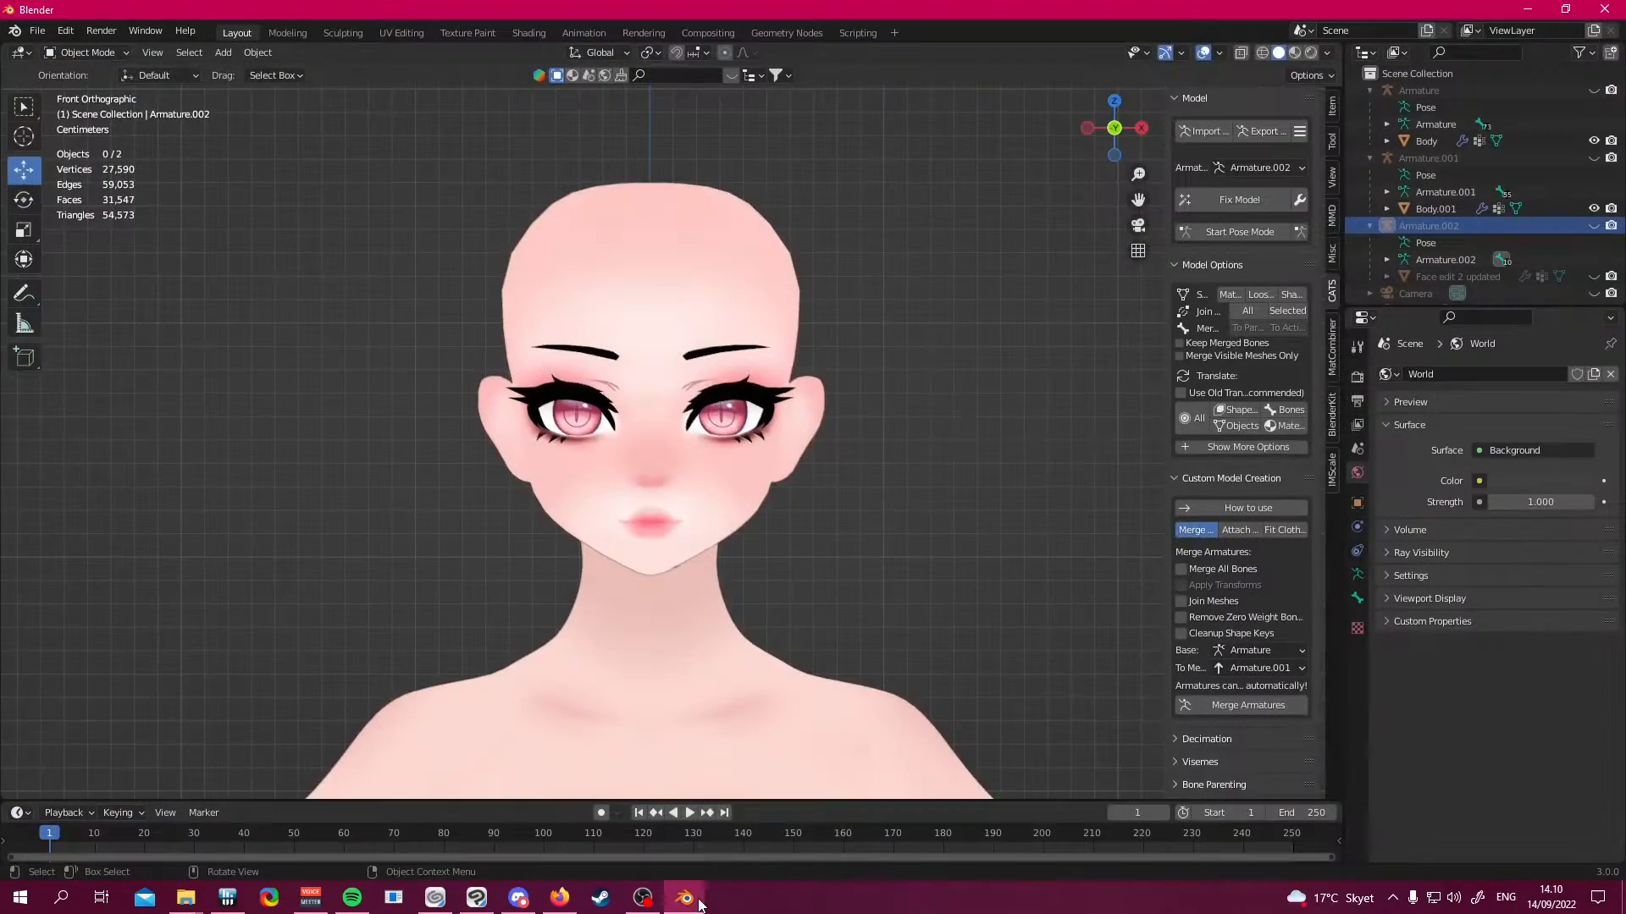
pyautogui.scroll(-8, 801, 301)
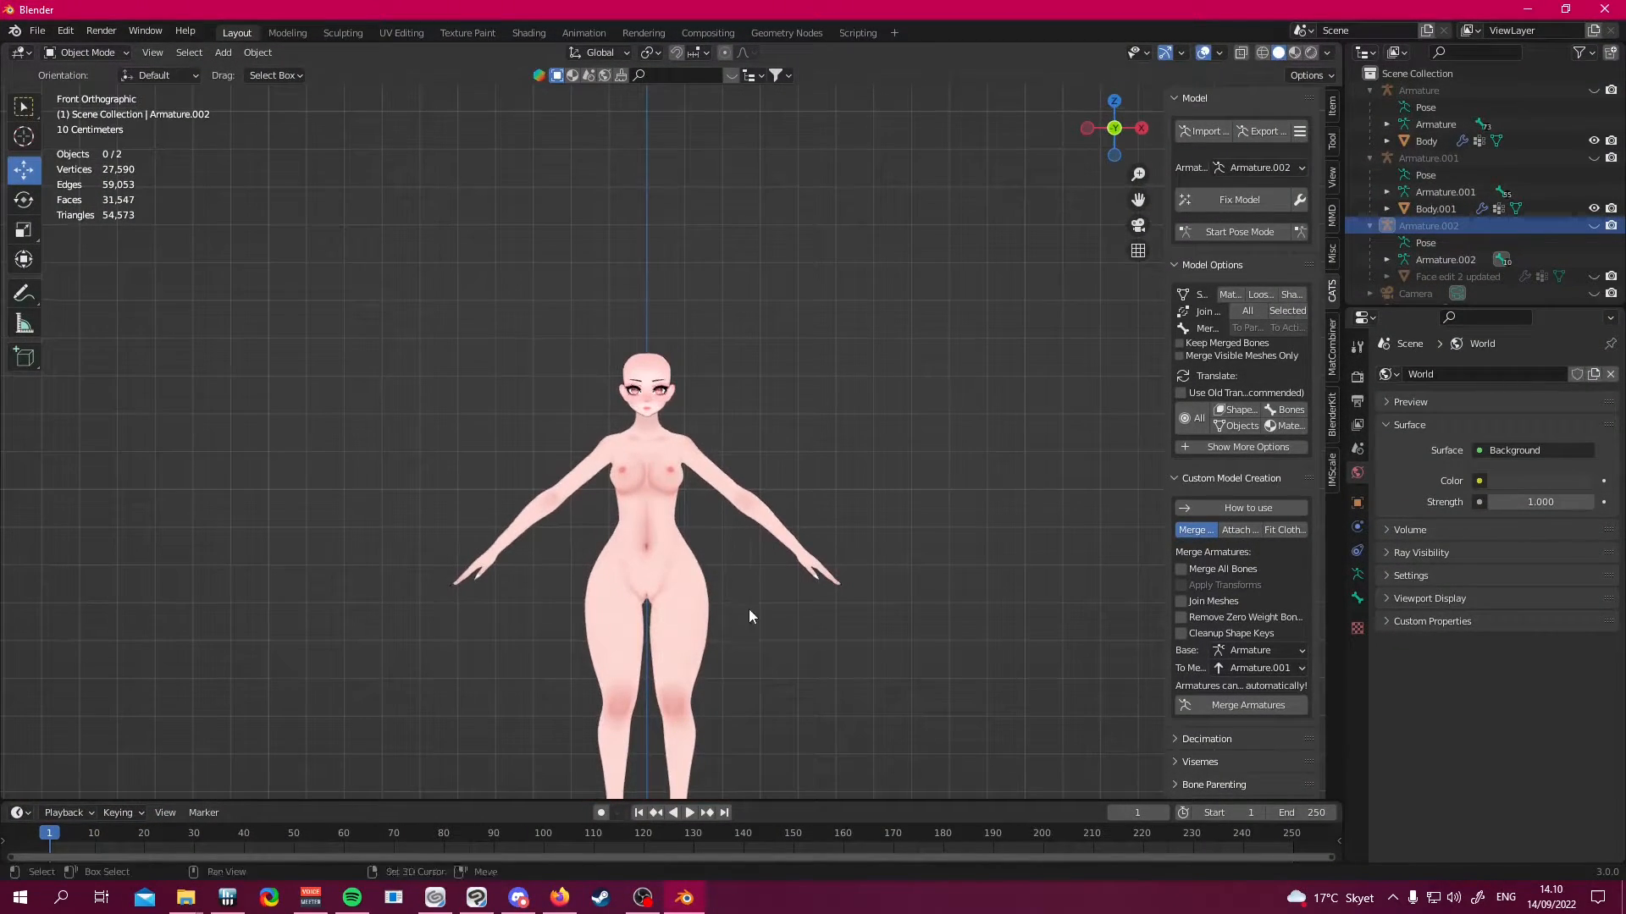
pyautogui.scroll(5, 703, 466)
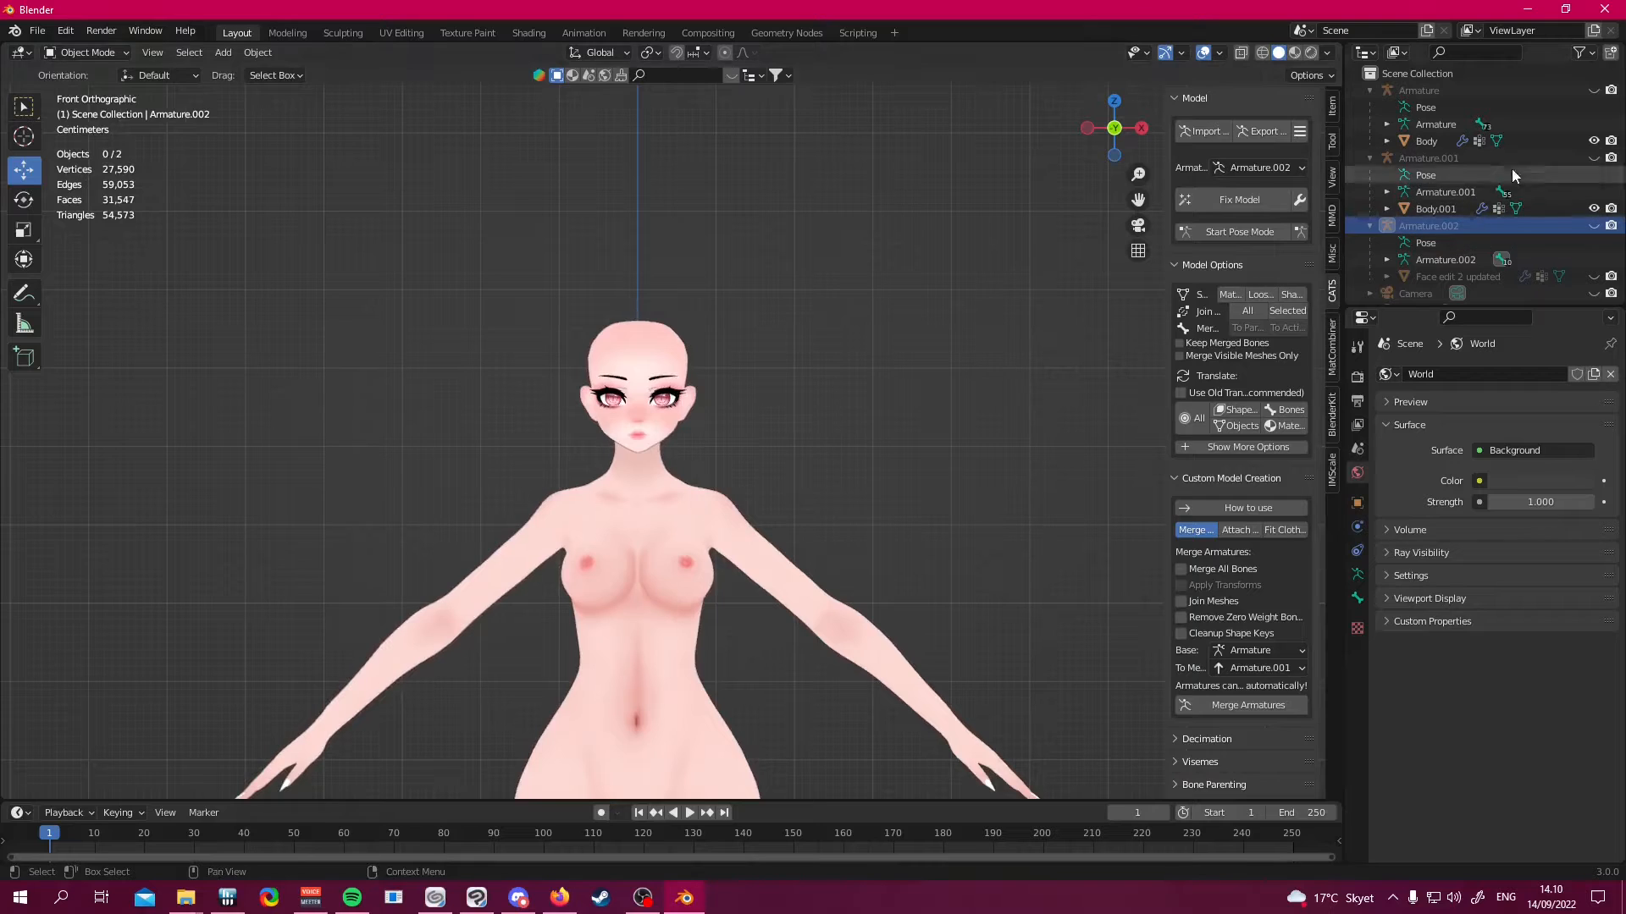
pyautogui.click(1593, 140)
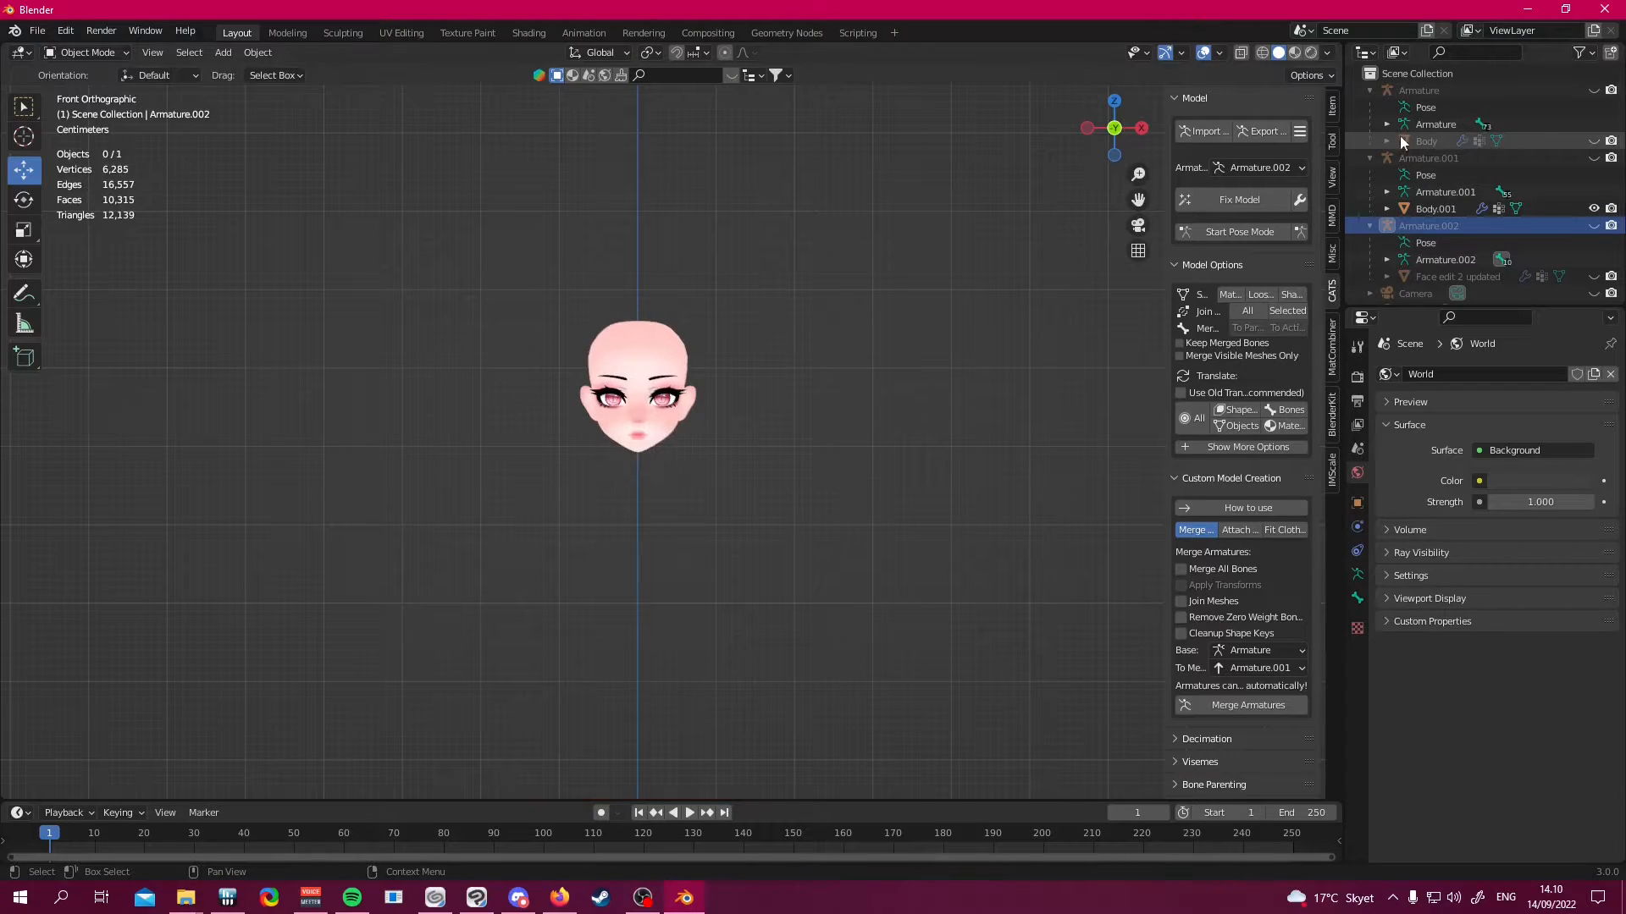
# Import the tori_western...nsfw base.fbx model from the Toribase_1.5 folder under The basics, 0Purchased, Tori base
pyautogui.click(1206, 135)
pyautogui.click(432, 662)
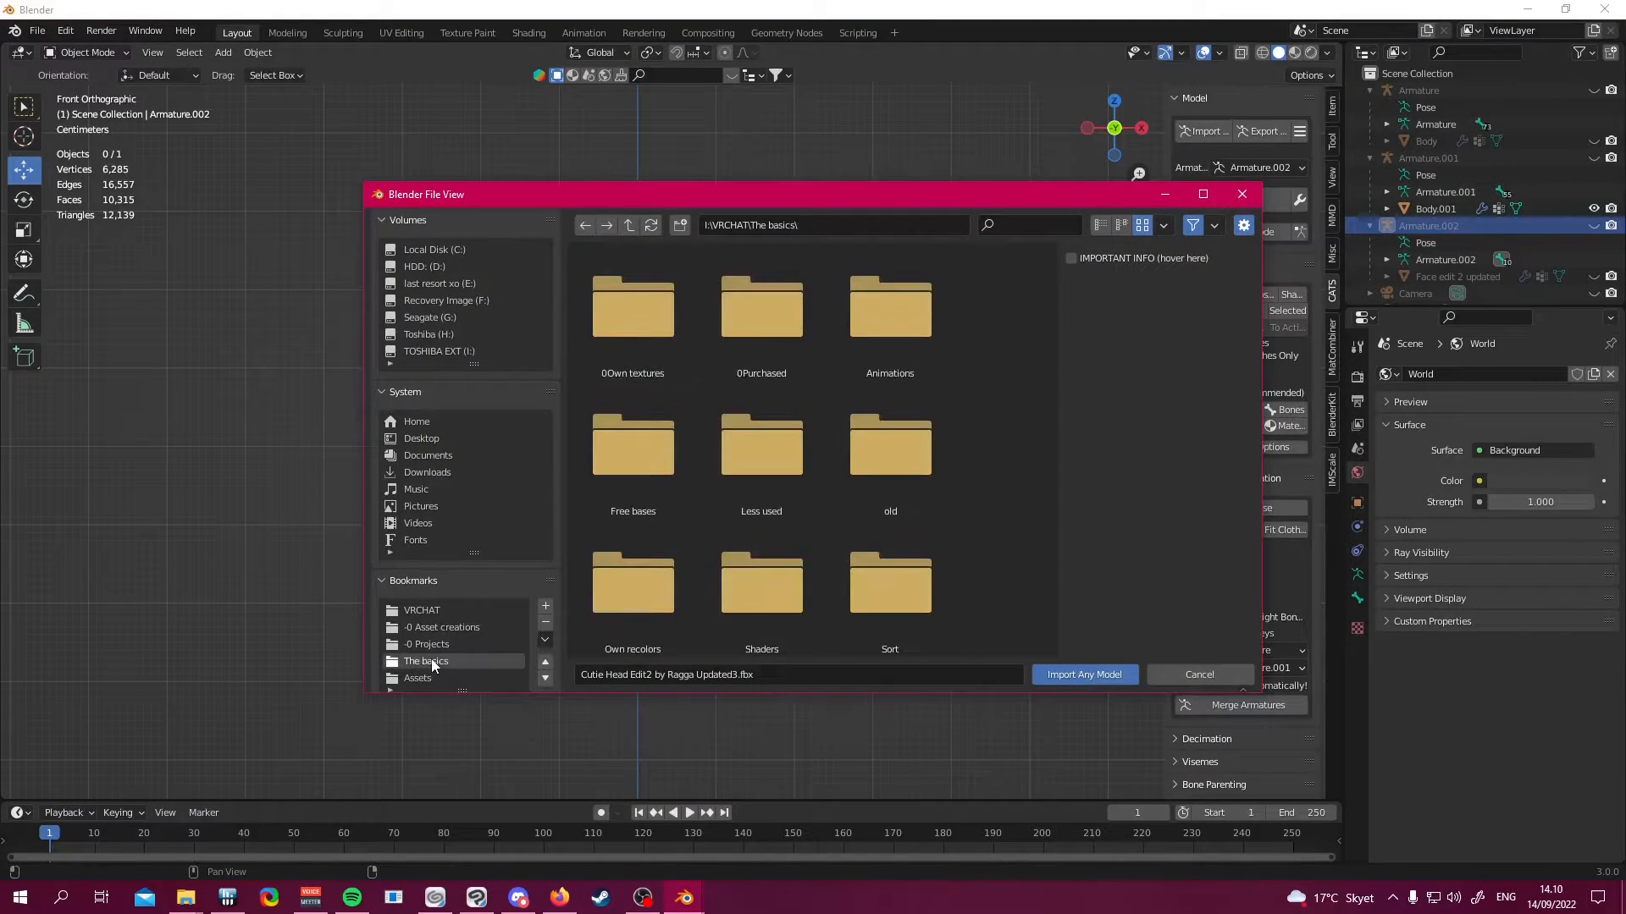
pyautogui.doubleClick(766, 457)
pyautogui.doubleClick(766, 576)
pyautogui.doubleClick(765, 471)
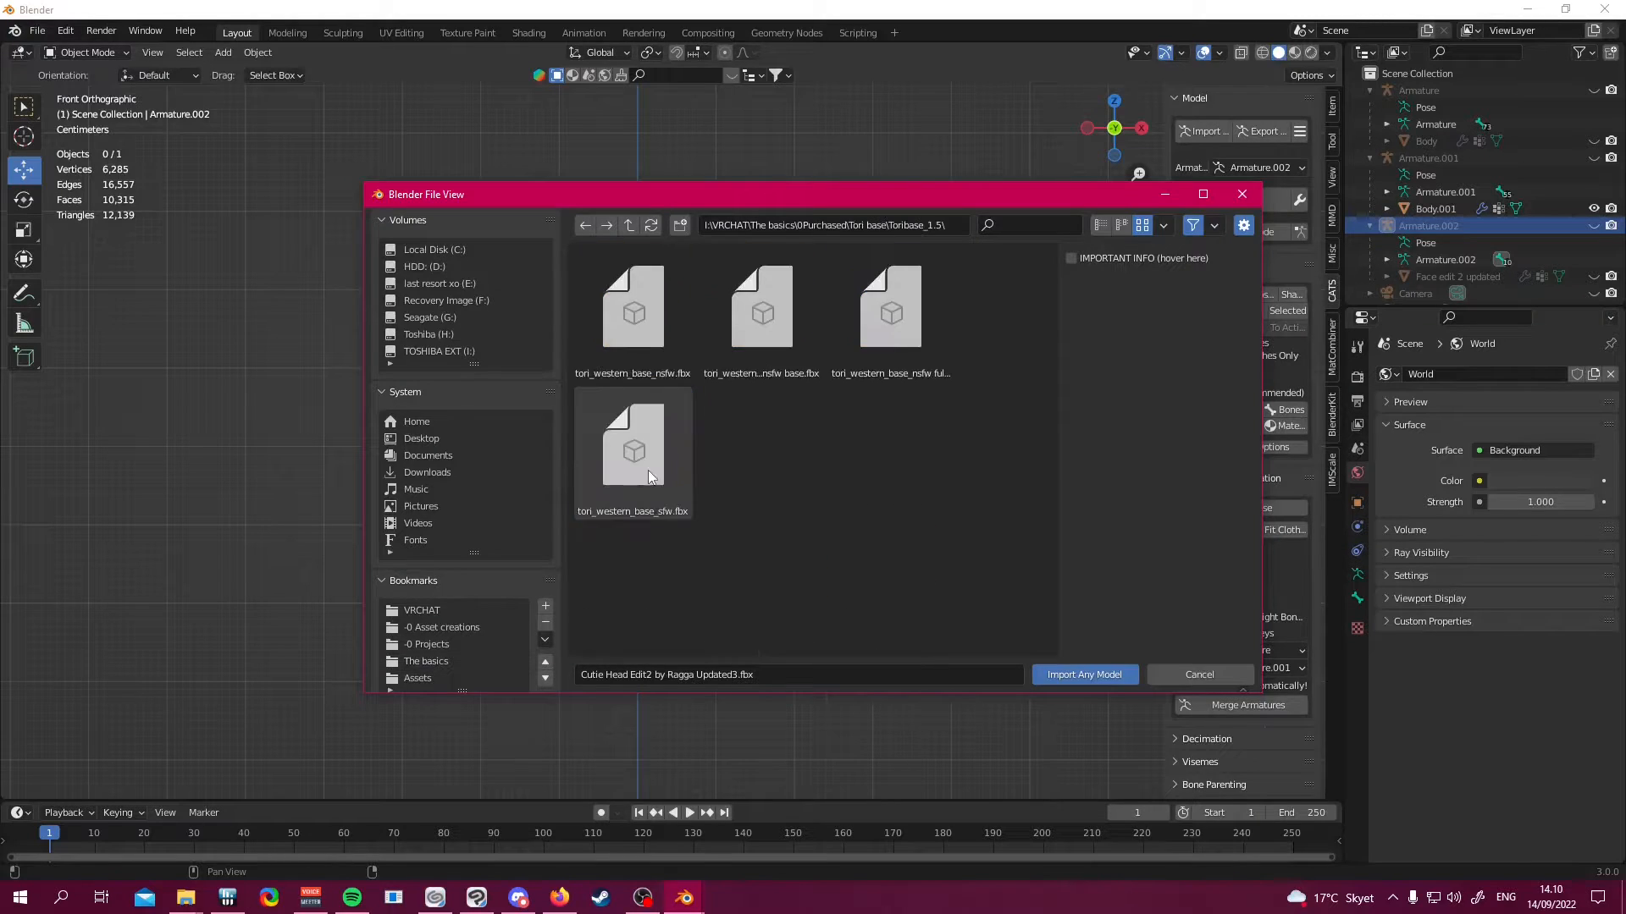
pyautogui.doubleClick(766, 339)
pyautogui.scroll(-4, 779, 356)
pyautogui.scroll(-1, 794, 377)
# Unhide Armature.001, move it up and rescale it so the head fits the imported body's neck, and hide that armature again
pyautogui.click(1445, 209)
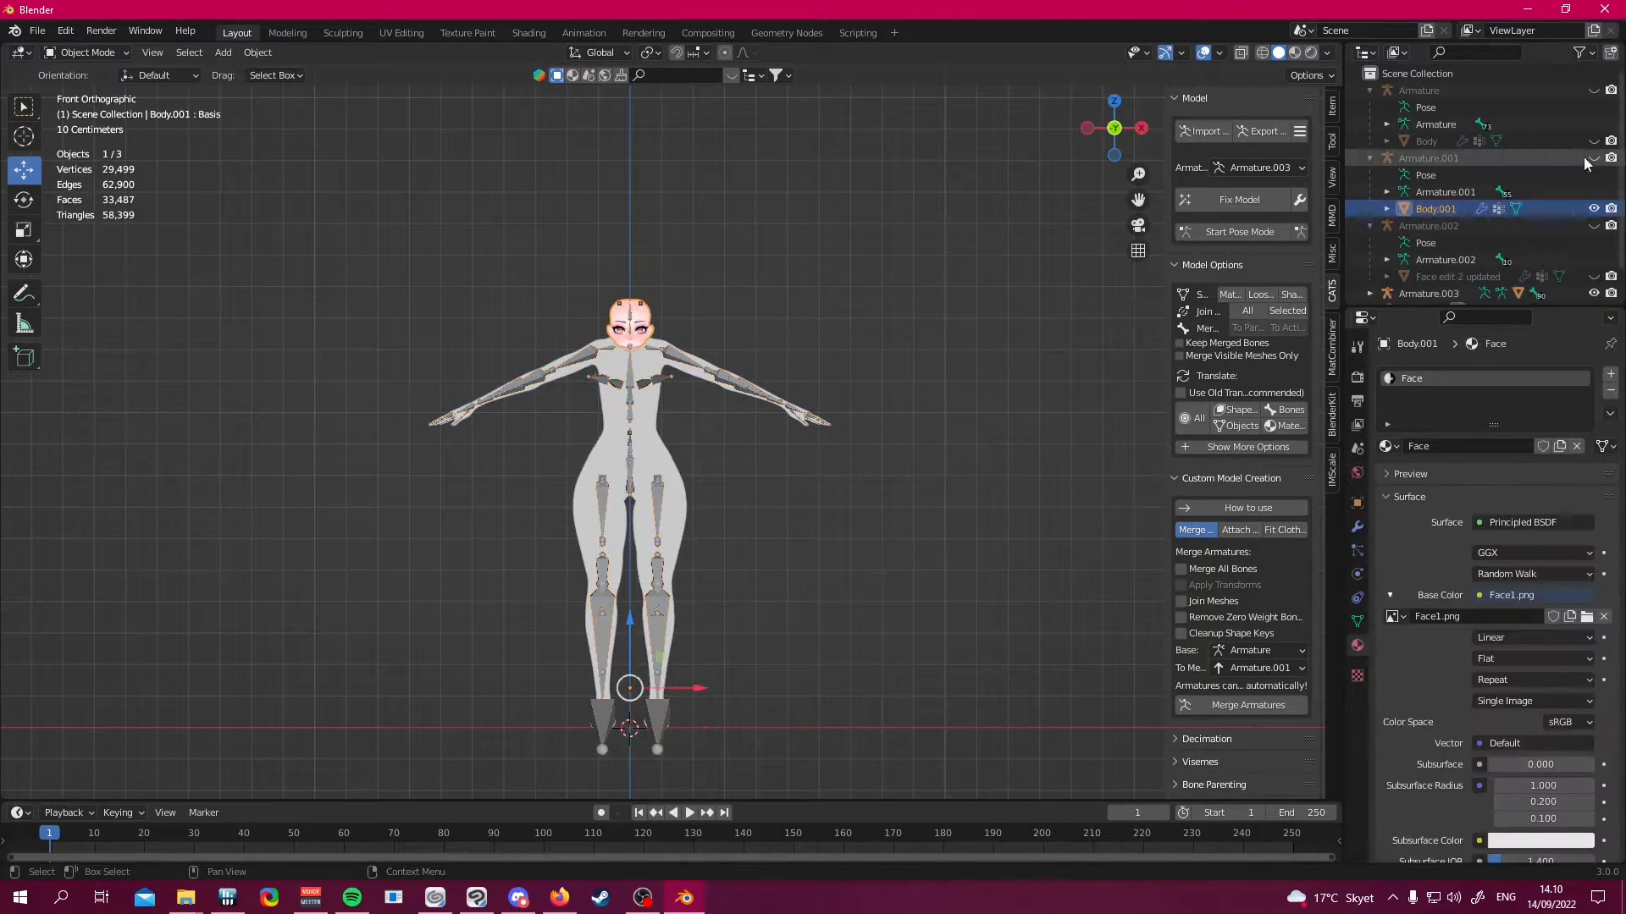
pyautogui.click(1594, 158)
pyautogui.click(1431, 159)
pyautogui.scroll(5, 652, 508)
pyautogui.moveTo(628, 650)
pyautogui.mouseDown()
pyautogui.moveTo(629, 583)
pyautogui.moveTo(627, 618)
pyautogui.mouseUp()
pyautogui.press('s')
pyautogui.click(899, 385)
pyautogui.click(1593, 158)
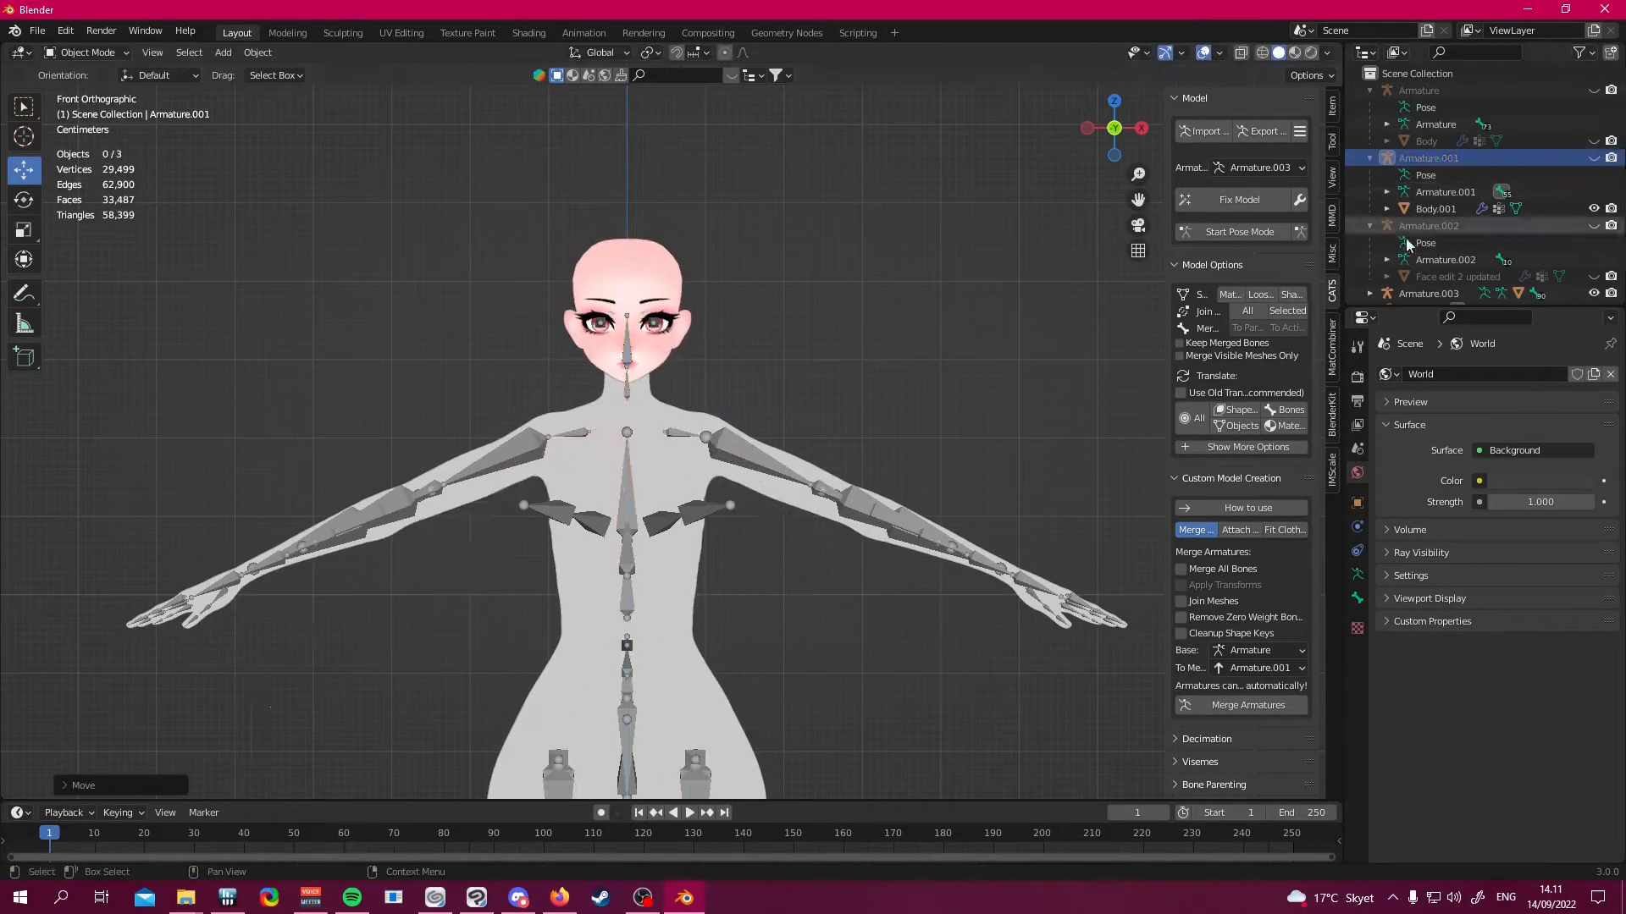
# Hide the imported Armature.003 and select its body mesh
pyautogui.click(1594, 293)
pyautogui.scroll(-3, 1596, 280)
pyautogui.click(1369, 238)
pyautogui.click(1426, 289)
# Set the body material's Base Color to an Image Texture and load Skin2.png from the asset creations folder
pyautogui.click(1357, 645)
pyautogui.click(1480, 594)
pyautogui.click(1124, 700)
pyautogui.click(1567, 617)
pyautogui.scroll(-3, 471, 592)
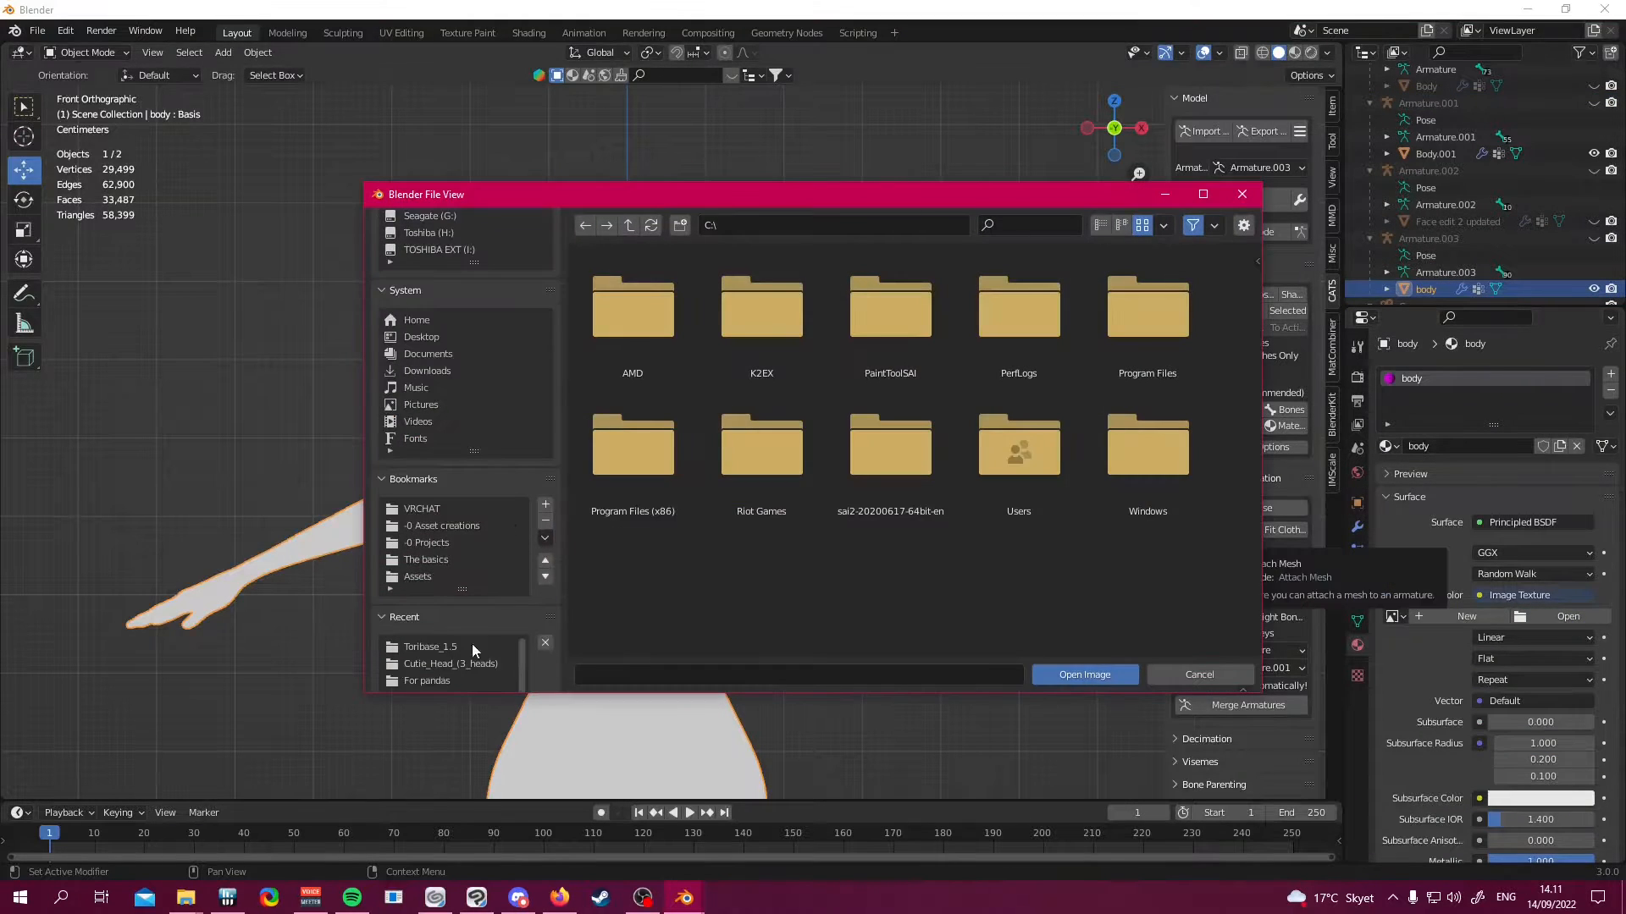
pyautogui.click(480, 525)
pyautogui.doubleClick(1020, 296)
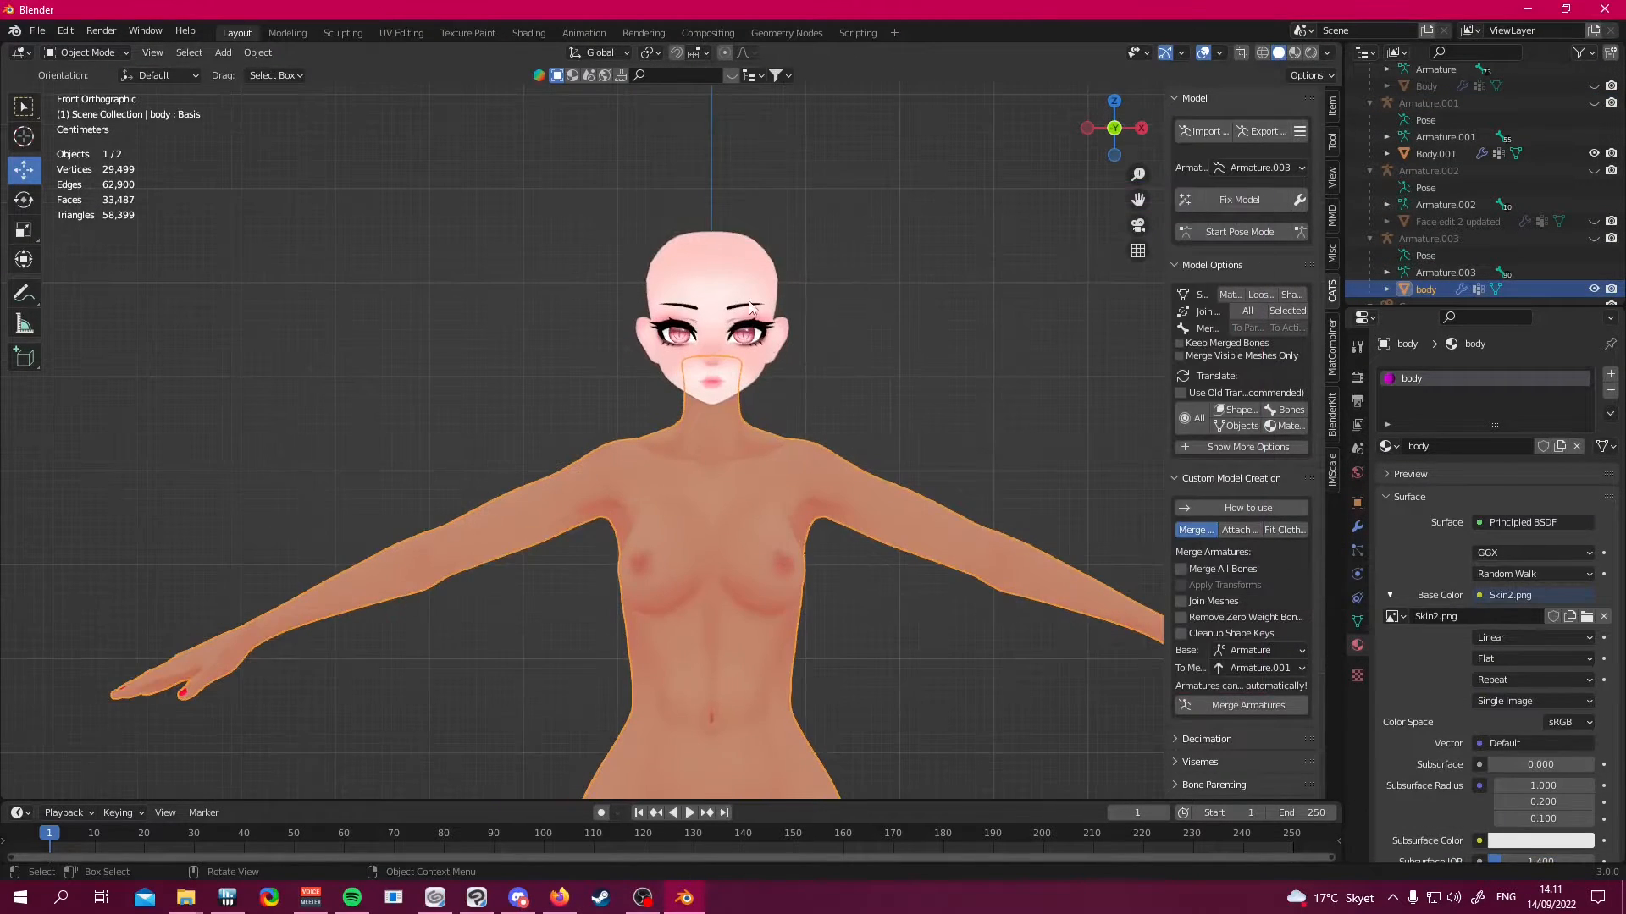
# Replace the Face material's image on the Body.001 head with Face2.png from the Milkgore folder
pyautogui.click(1586, 616)
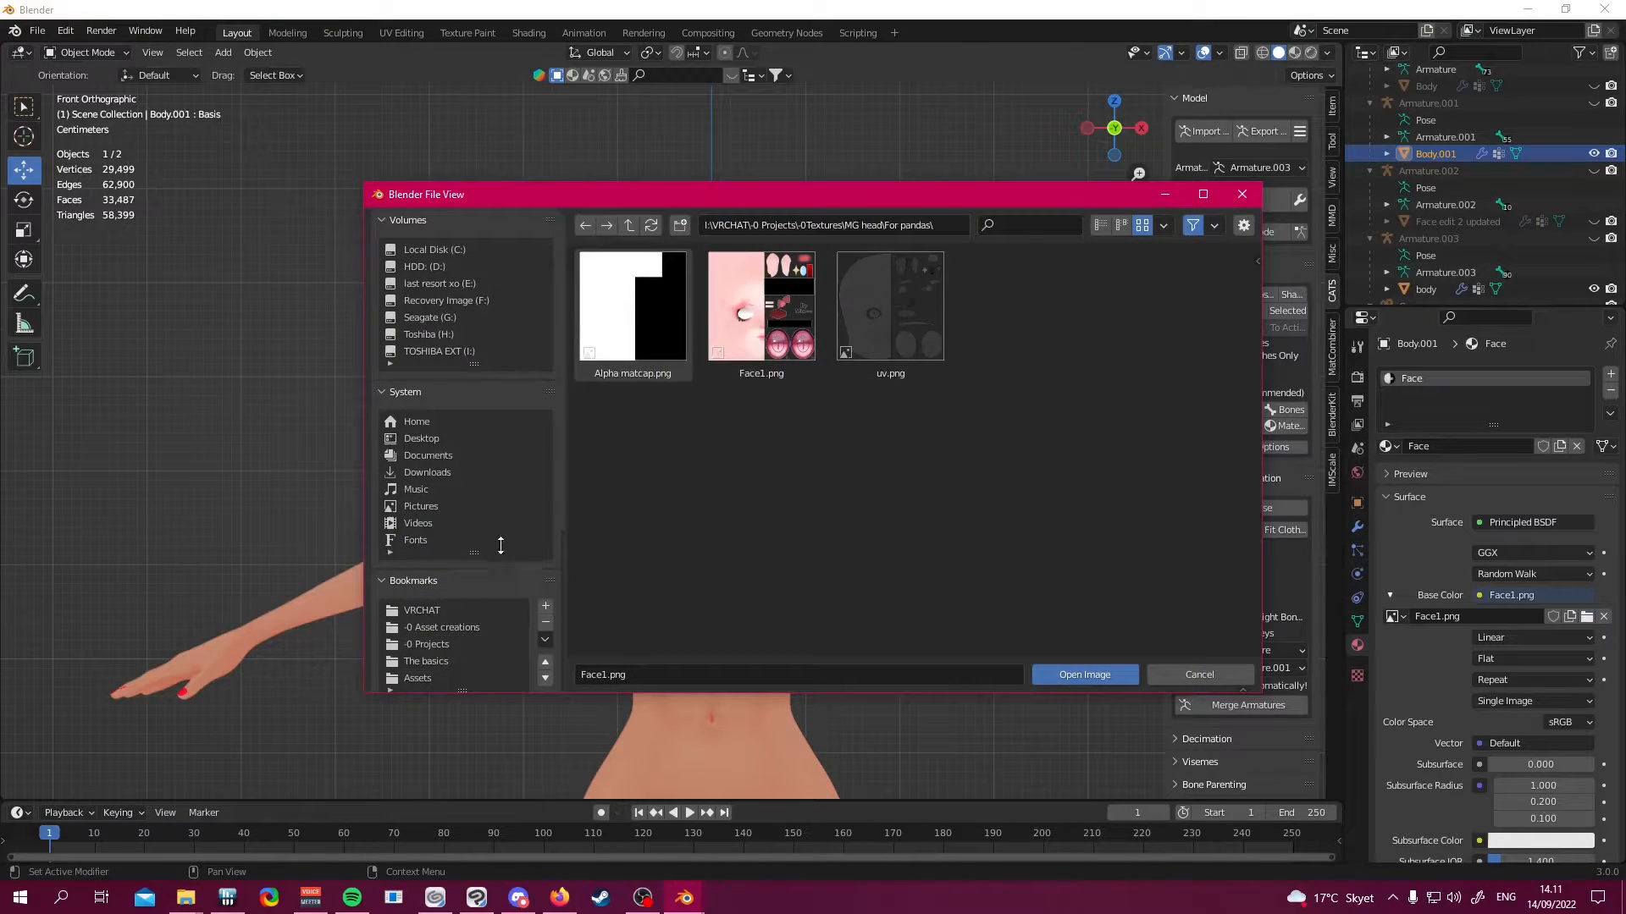
pyautogui.scroll(-5, 500, 546)
pyautogui.click(439, 614)
pyautogui.click(629, 226)
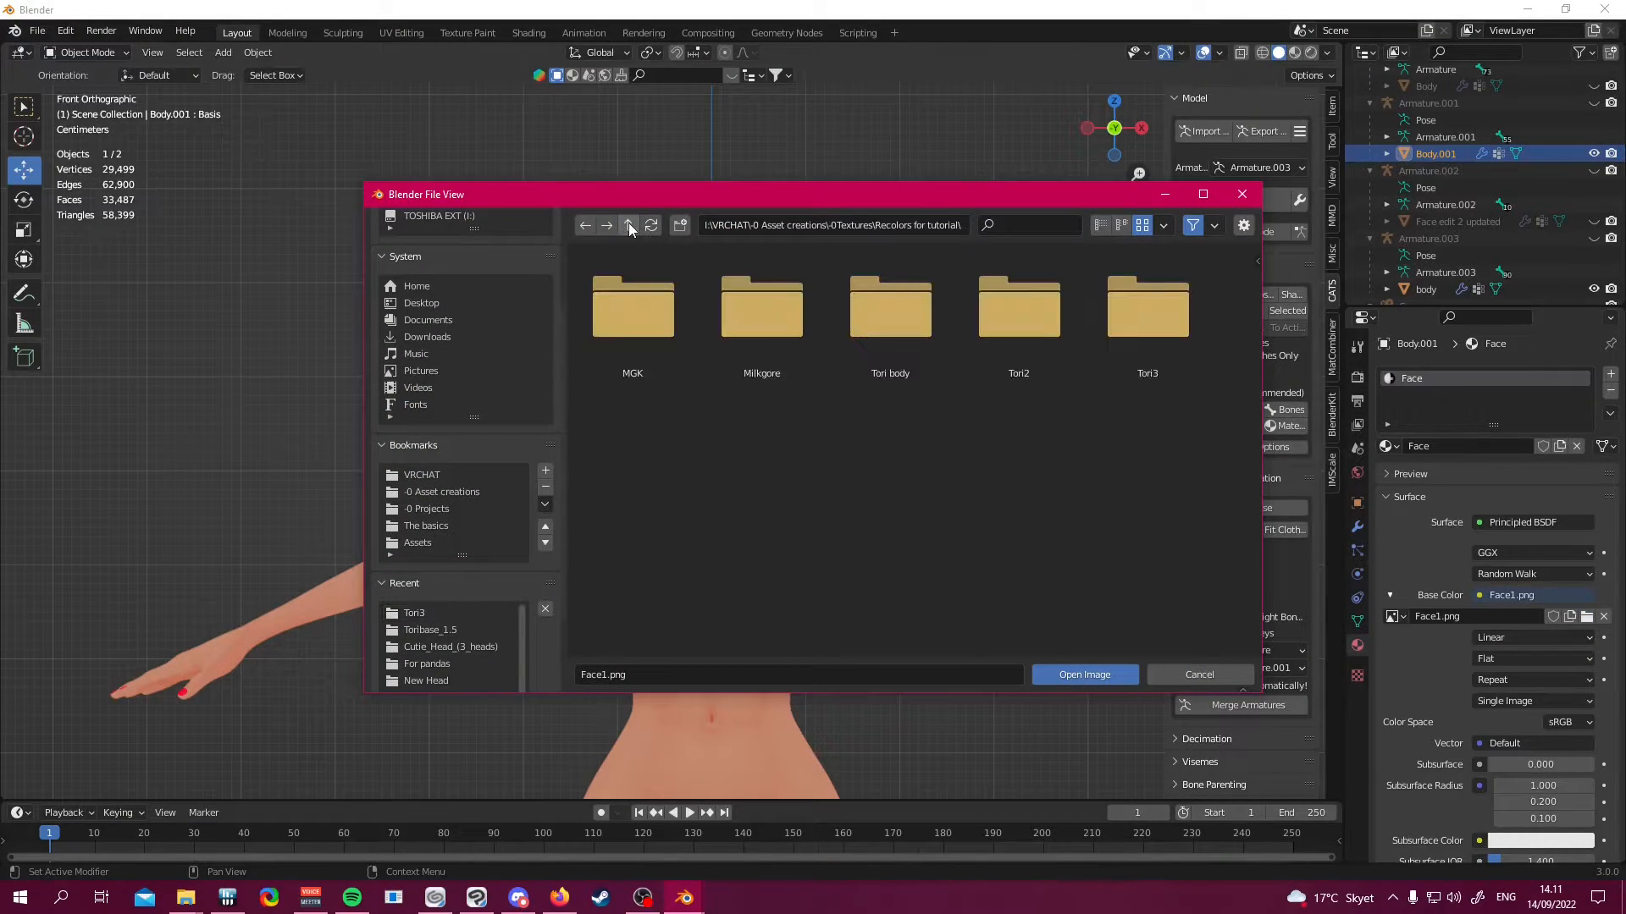
pyautogui.doubleClick(774, 303)
pyautogui.doubleClick(658, 312)
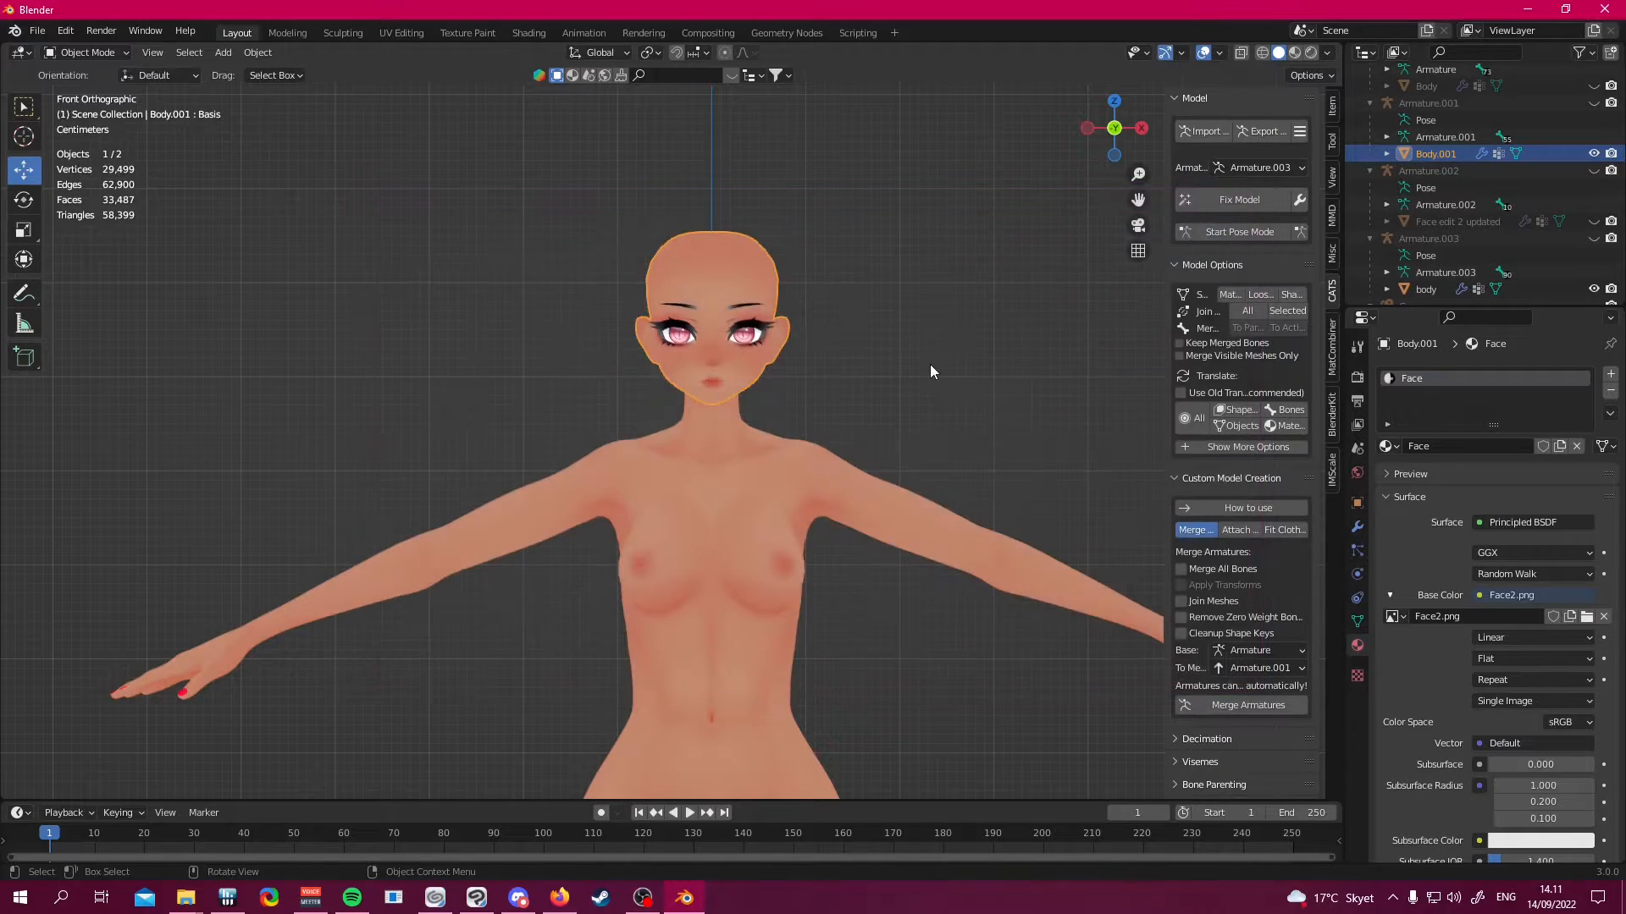
# Inspect the head and body from the front to check that the face and skin textures match at the neck
pyautogui.moveTo(930, 366); pyautogui.dragTo(870, 419)
pyautogui.click(759, 380)
pyautogui.moveTo(830, 442); pyautogui.dragTo(1052, 465)
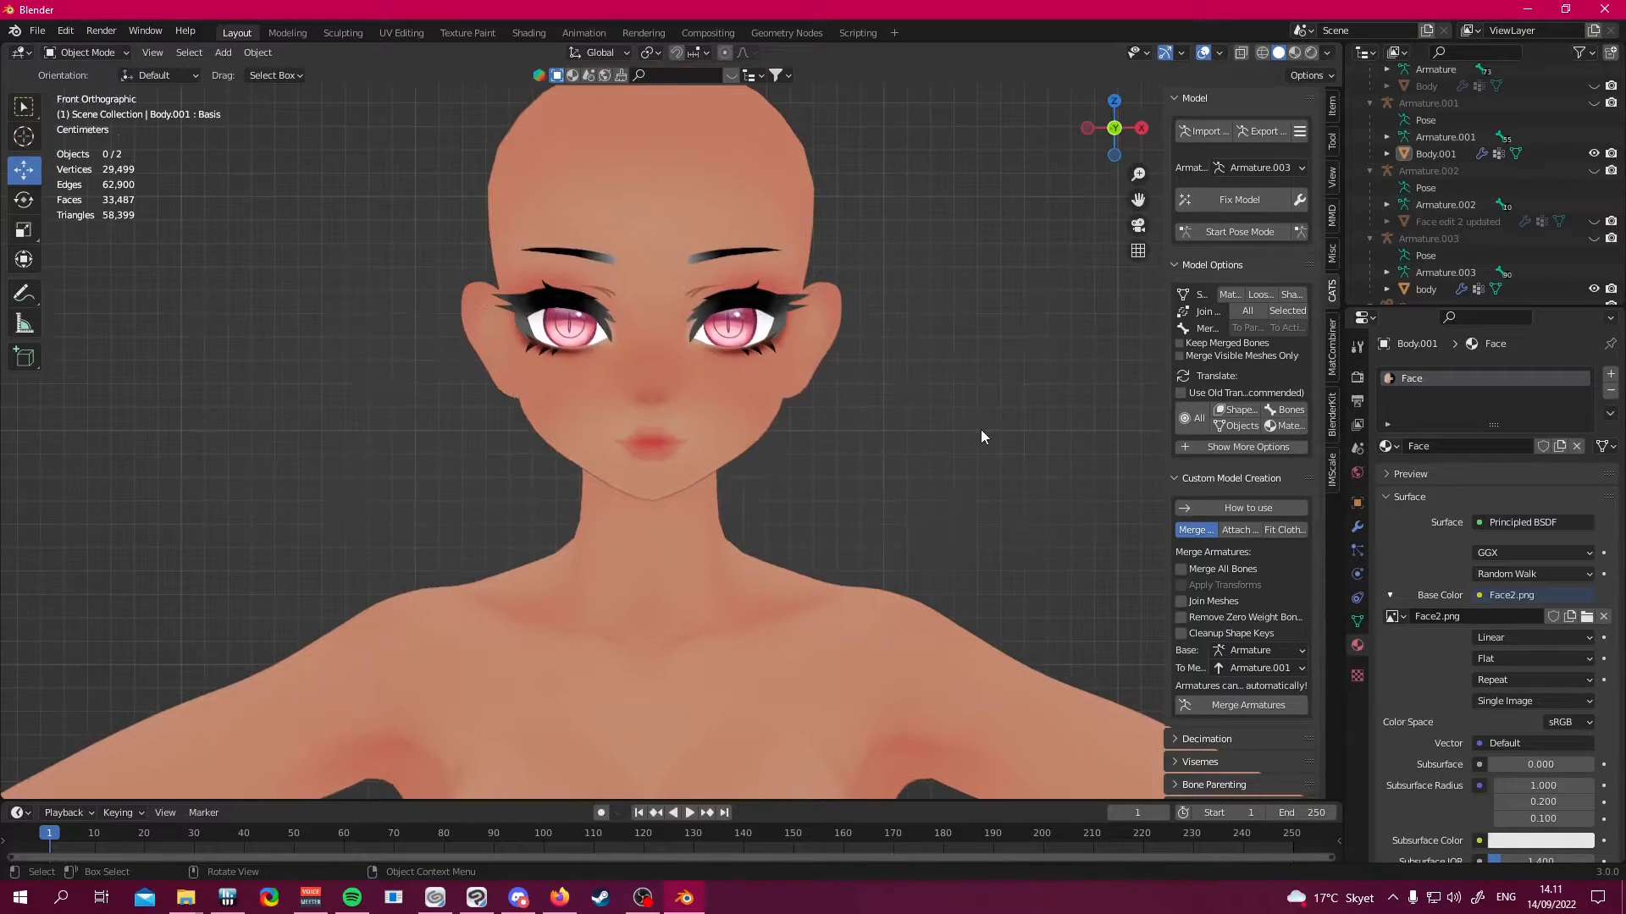
pyautogui.press('KP_1')
pyautogui.scroll(-5, 951, 423)
pyautogui.moveTo(893, 389); pyautogui.dragTo(885, 606)
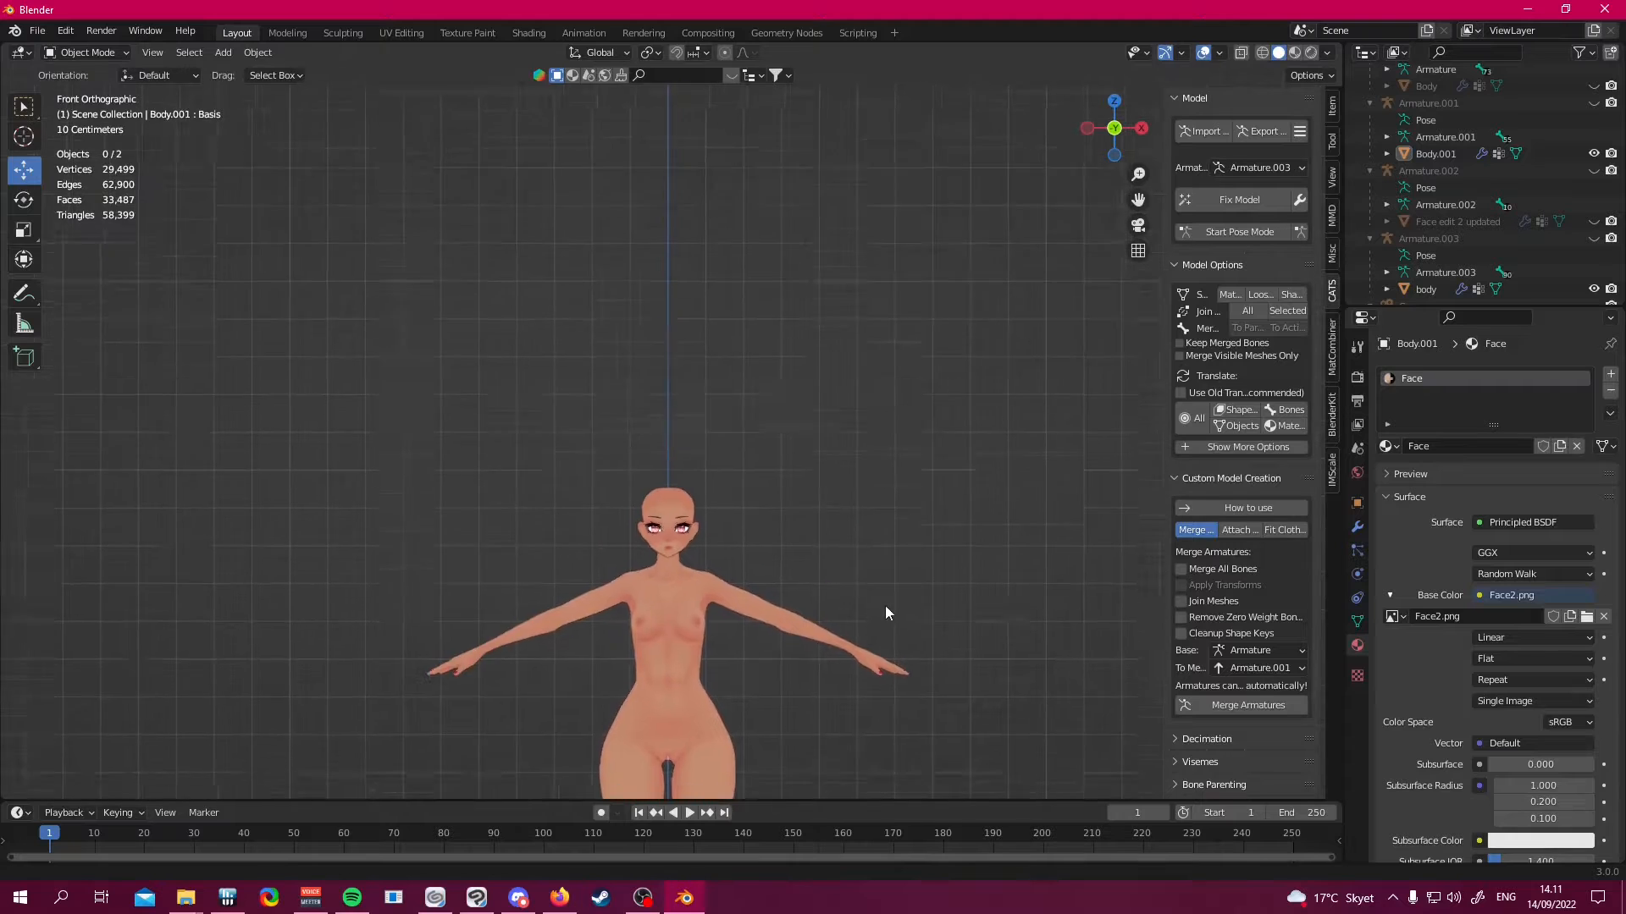
pyautogui.scroll(8, 886, 606)
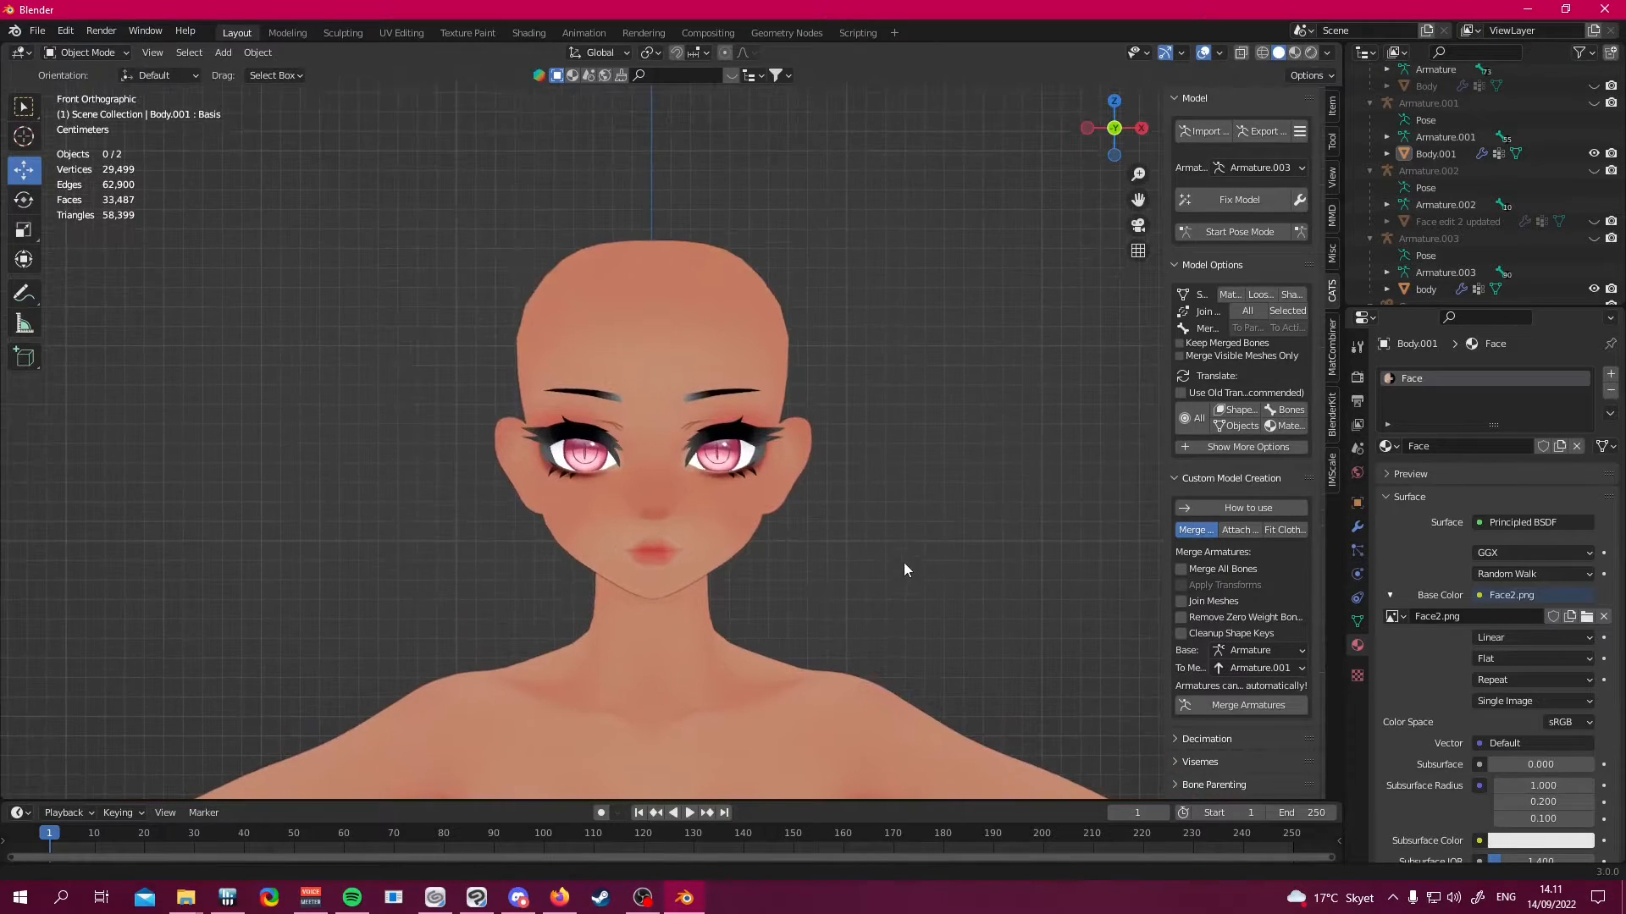
pyautogui.scroll(3, 927, 523)
pyautogui.scroll(3, 927, 509)
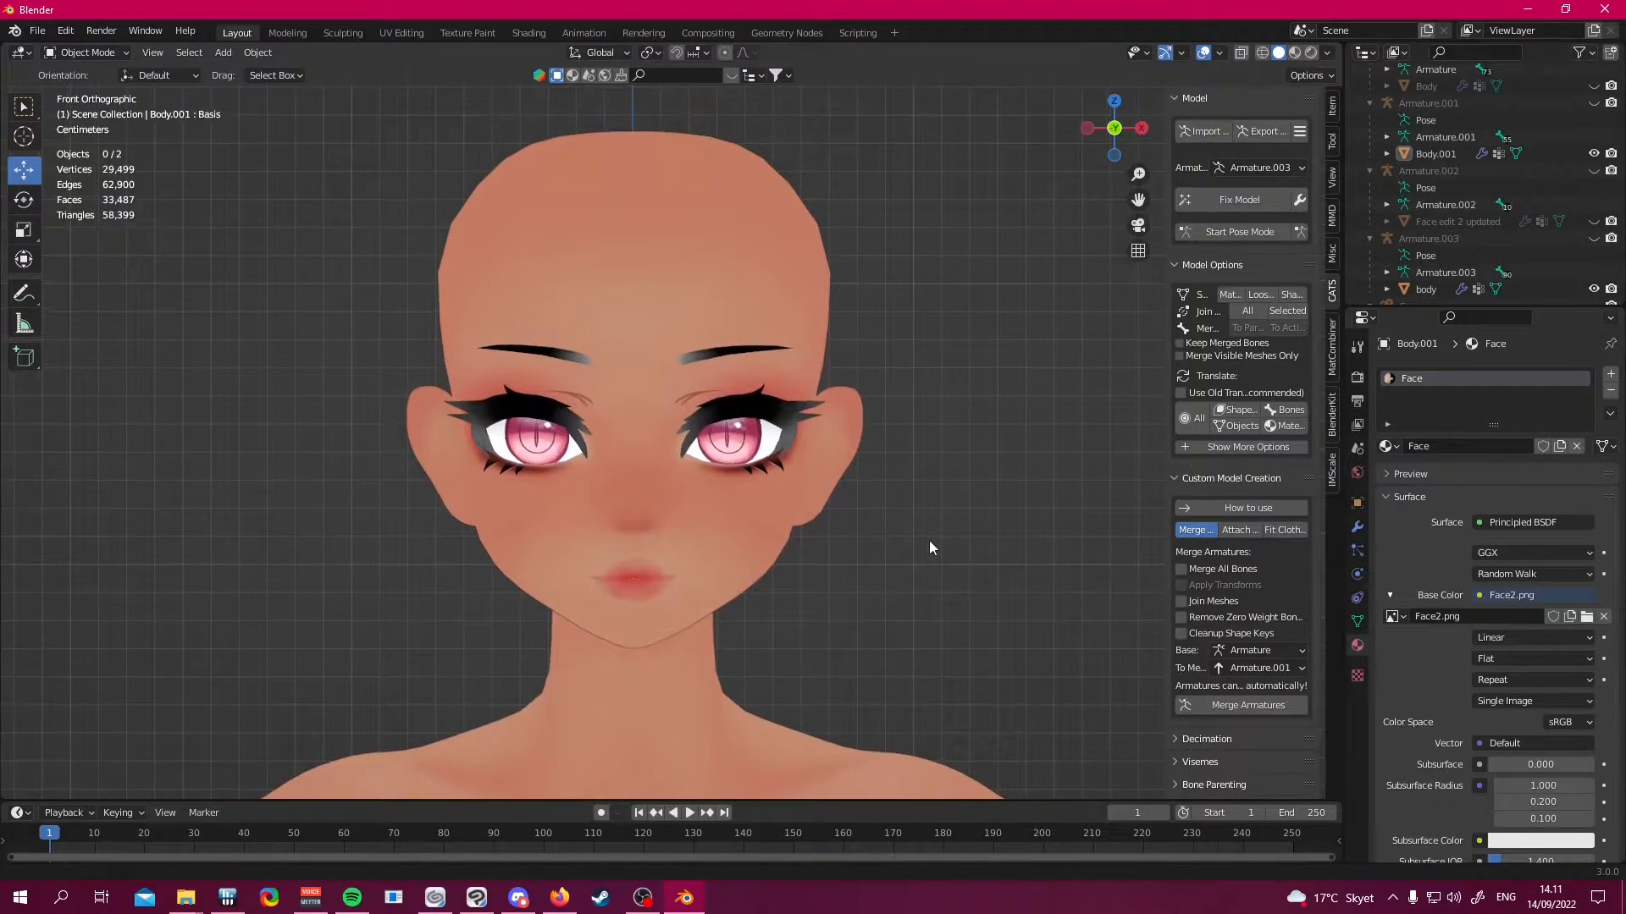
pyautogui.scroll(-1, 928, 595)
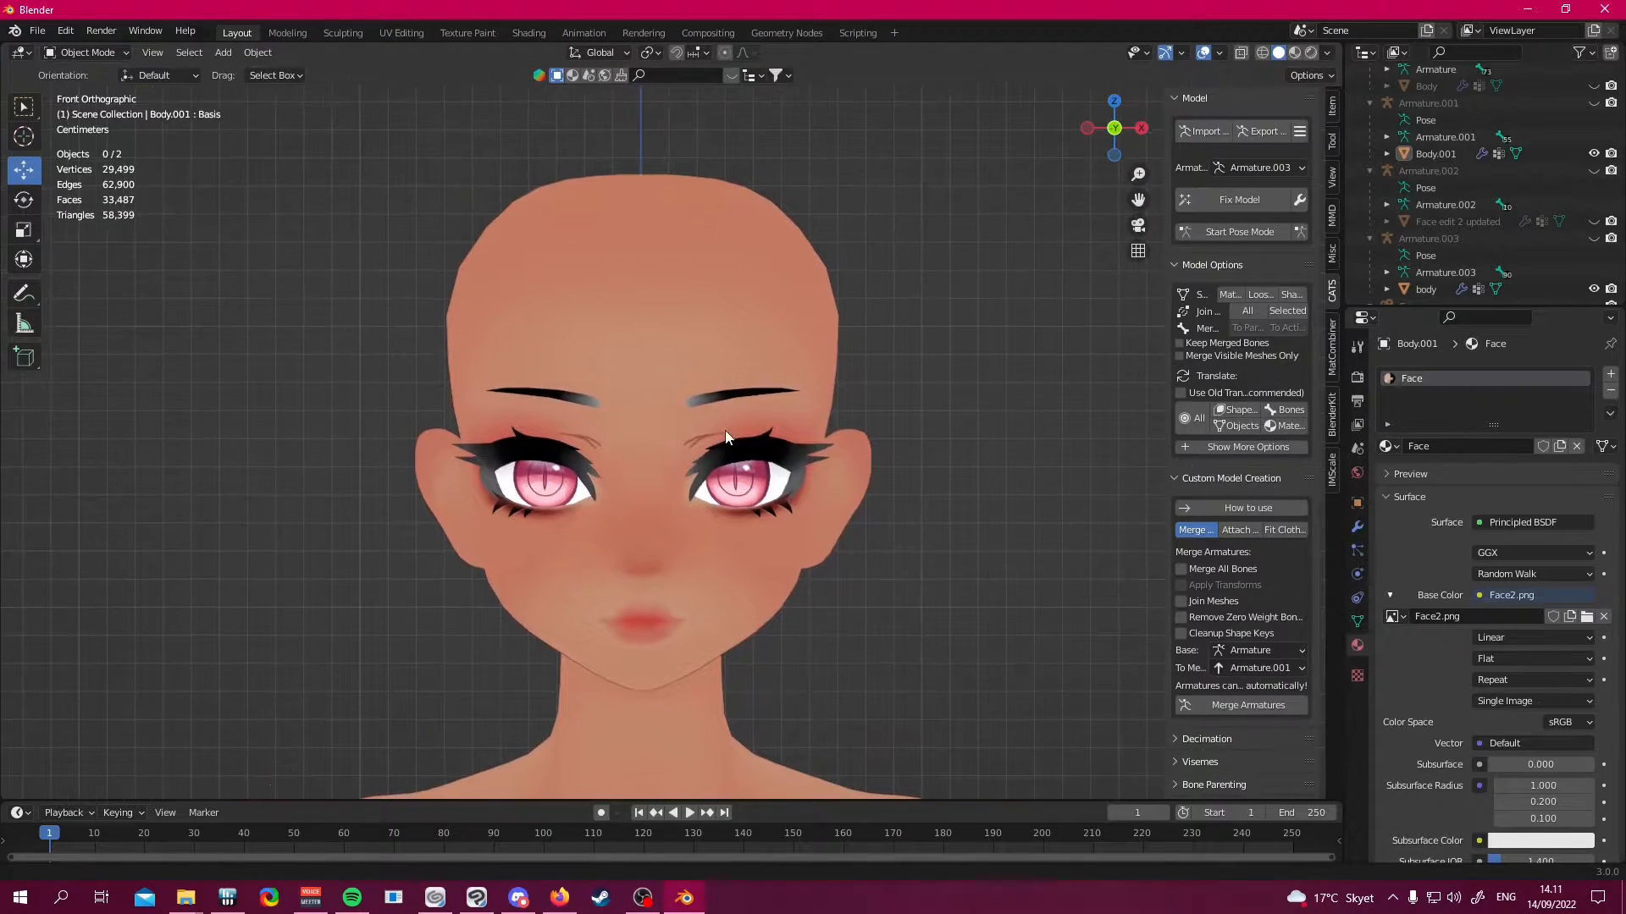
pyautogui.scroll(2, 725, 431)
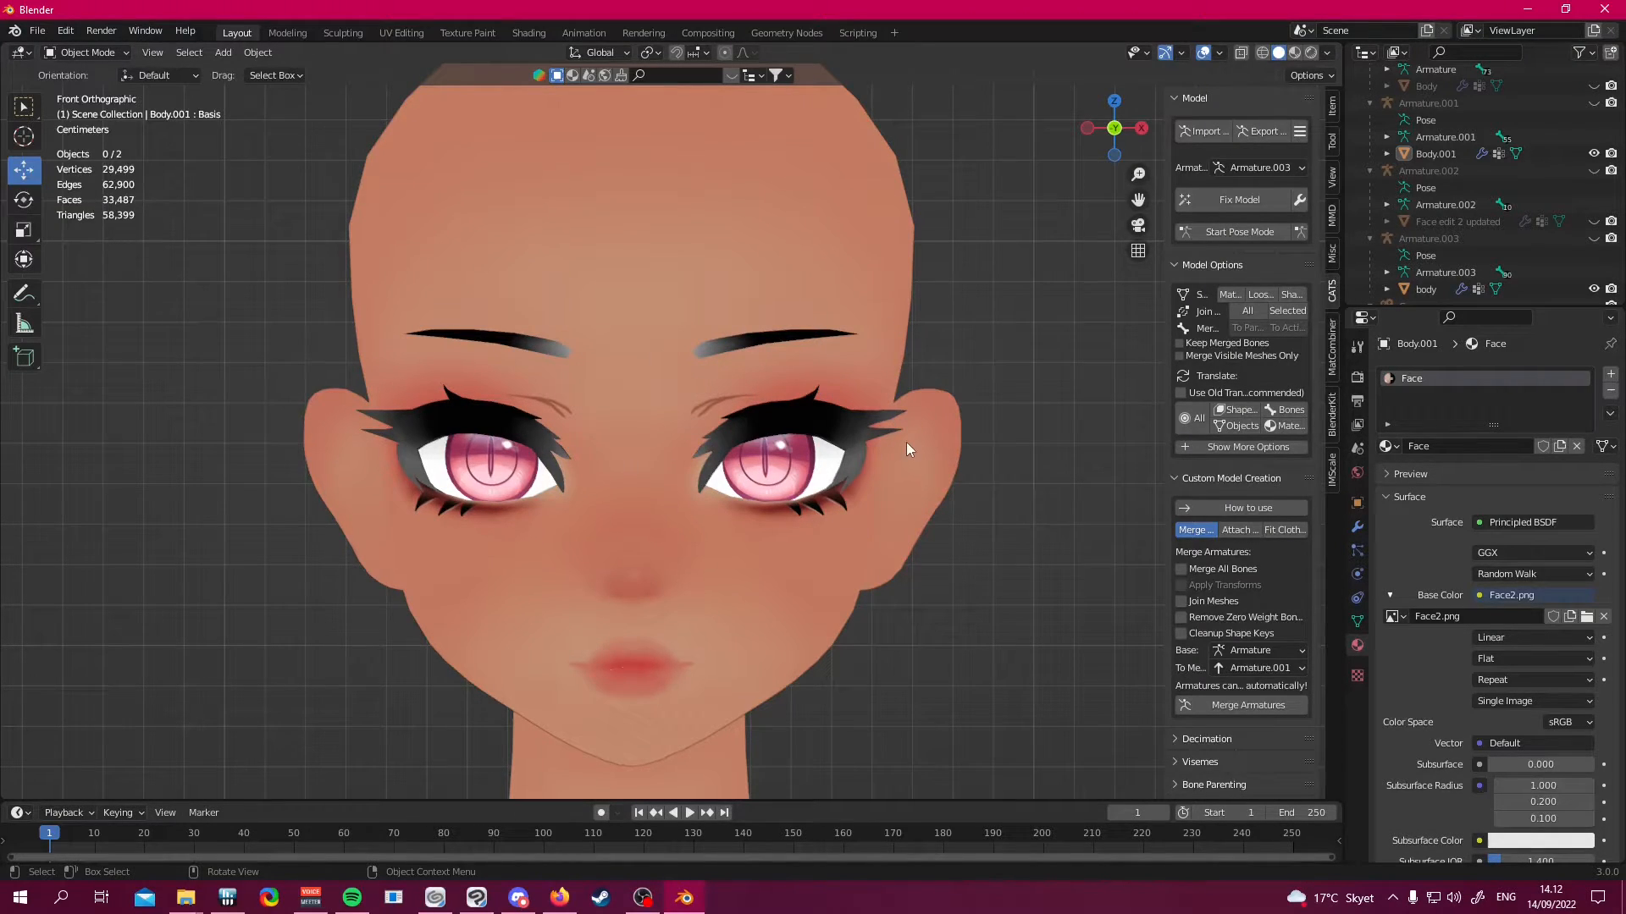
# Switch to Clip Studio Paint, show the Face2 Porcelain Copy 2 layer in the Face document, and save the document
pyautogui.click(690, 901)
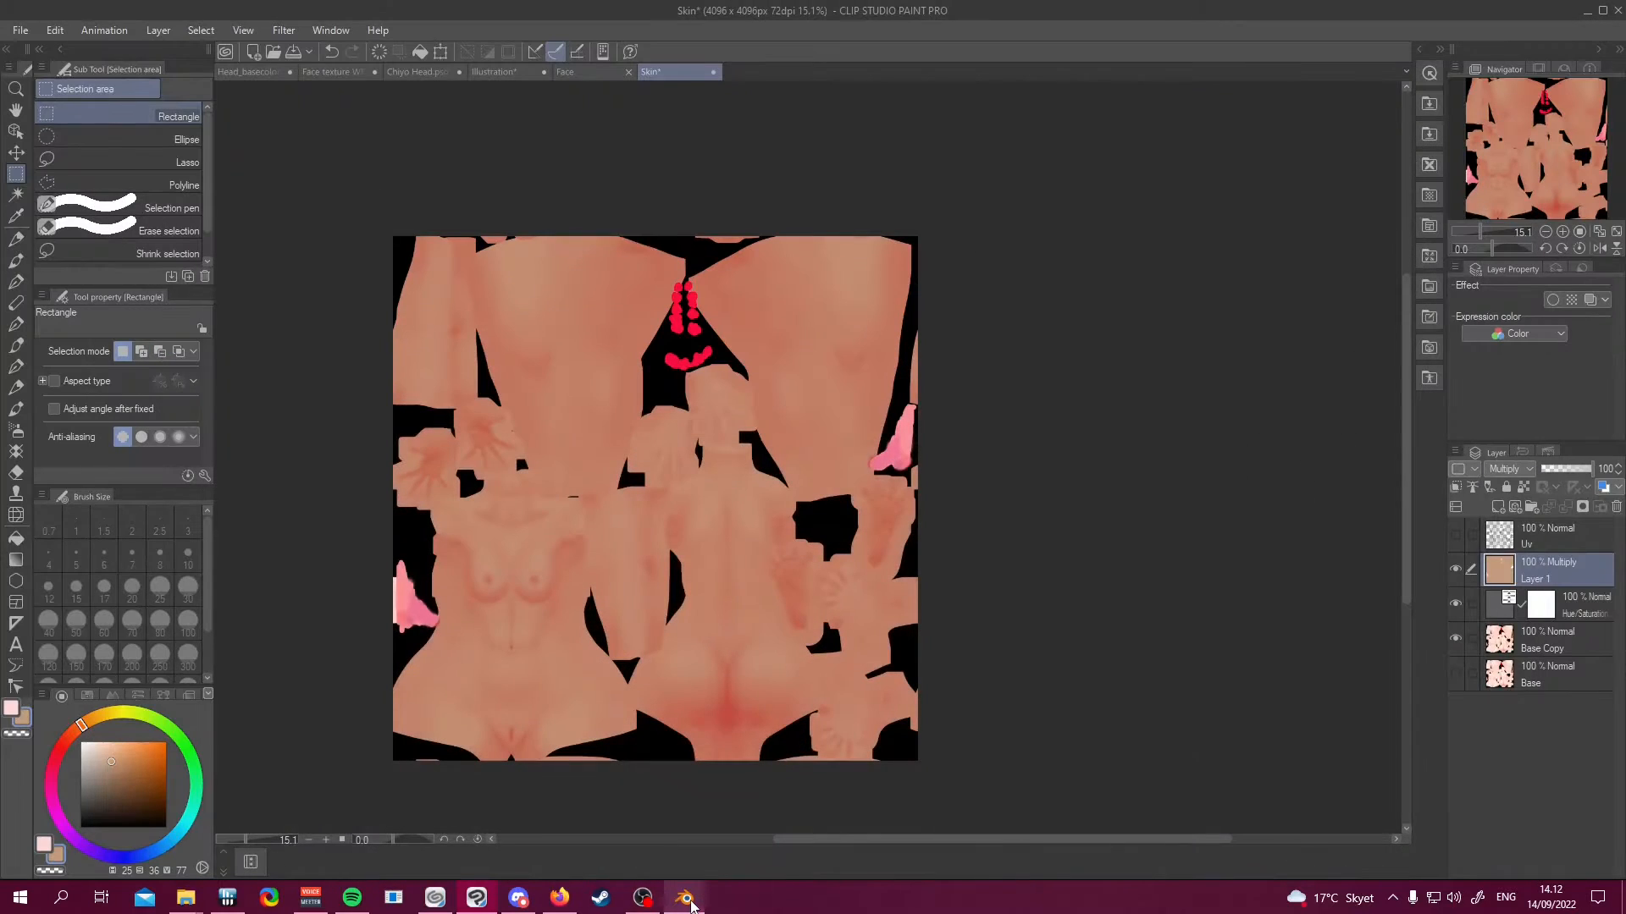
pyautogui.click(598, 72)
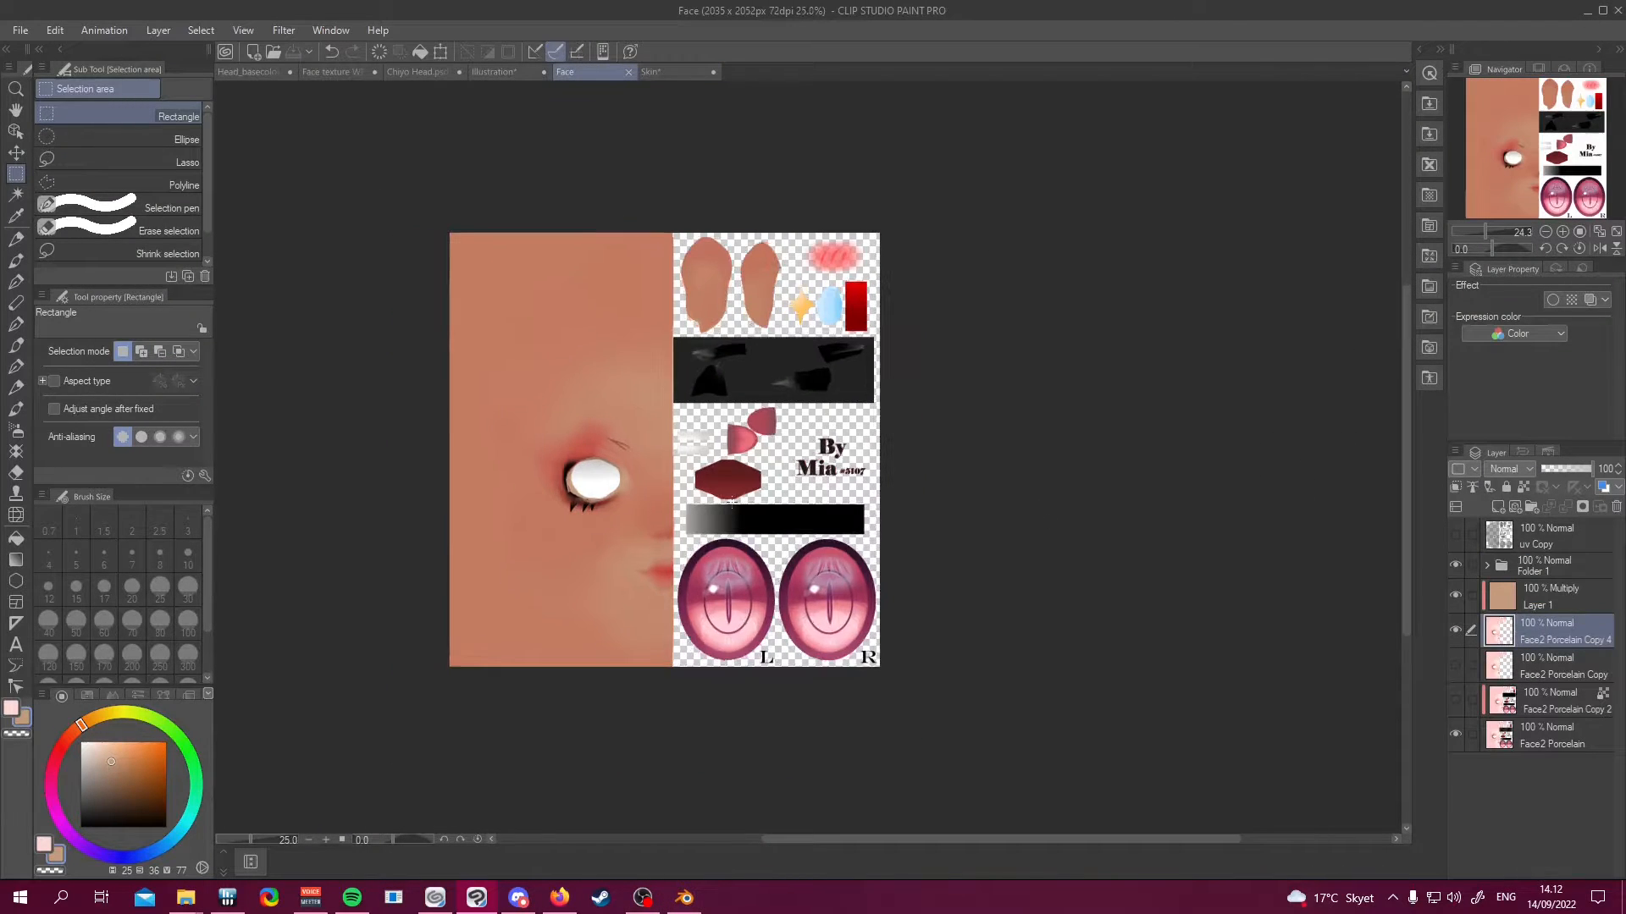
pyautogui.scroll(1, 730, 502)
pyautogui.click(1455, 701)
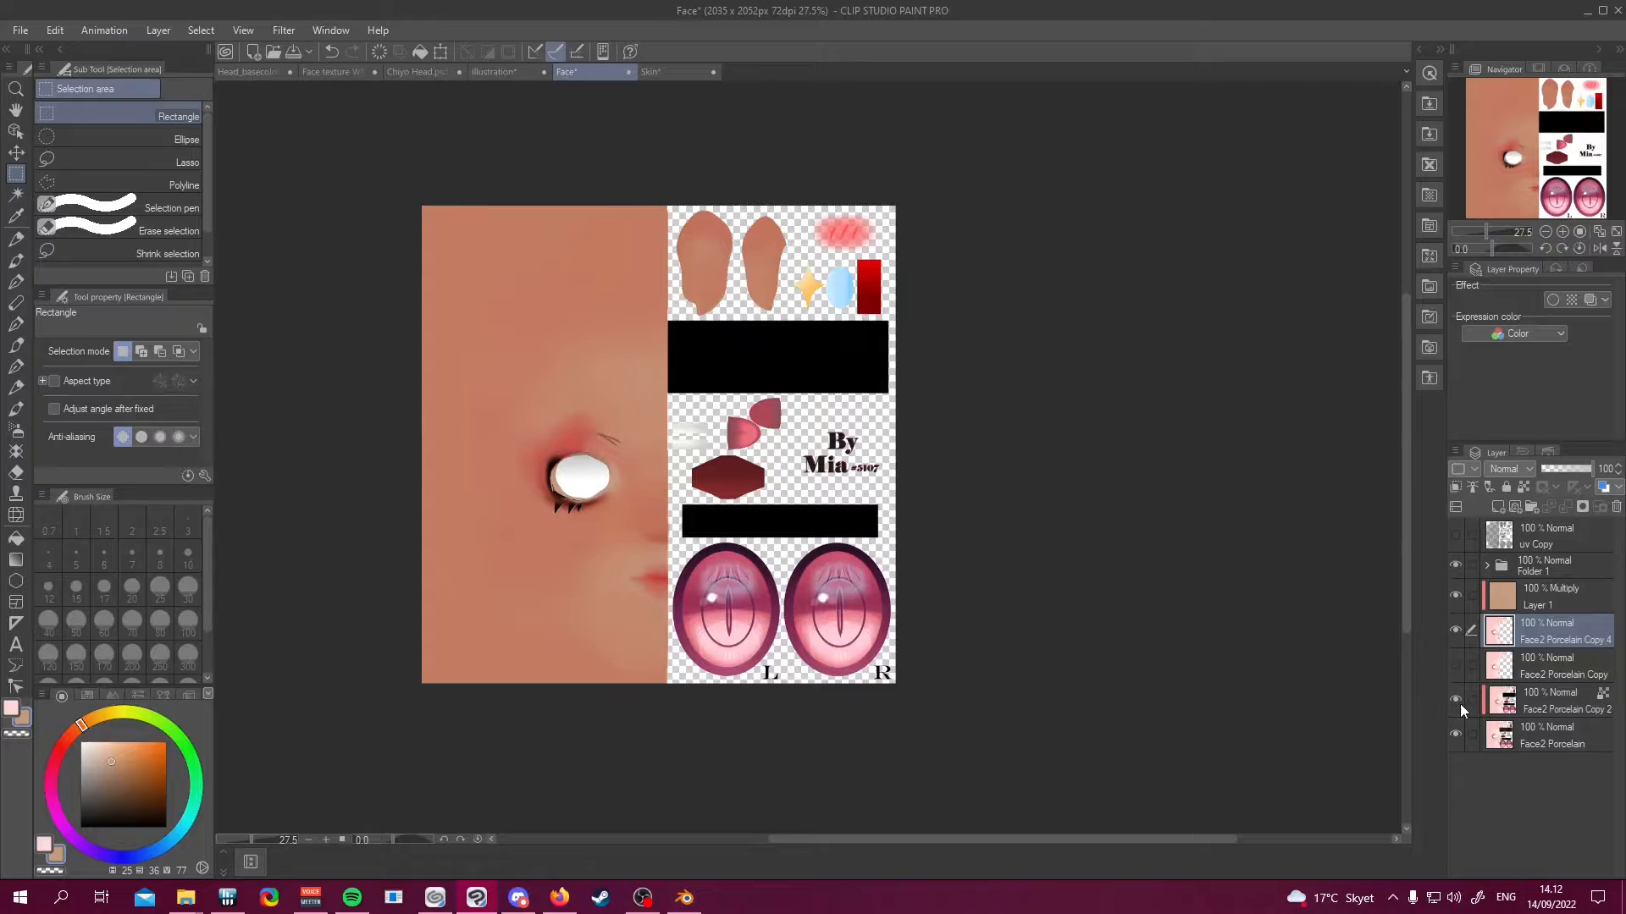
pyautogui.scroll(-3, 1069, 607)
pyautogui.scroll(5, 1070, 542)
pyautogui.scroll(-4, 1069, 523)
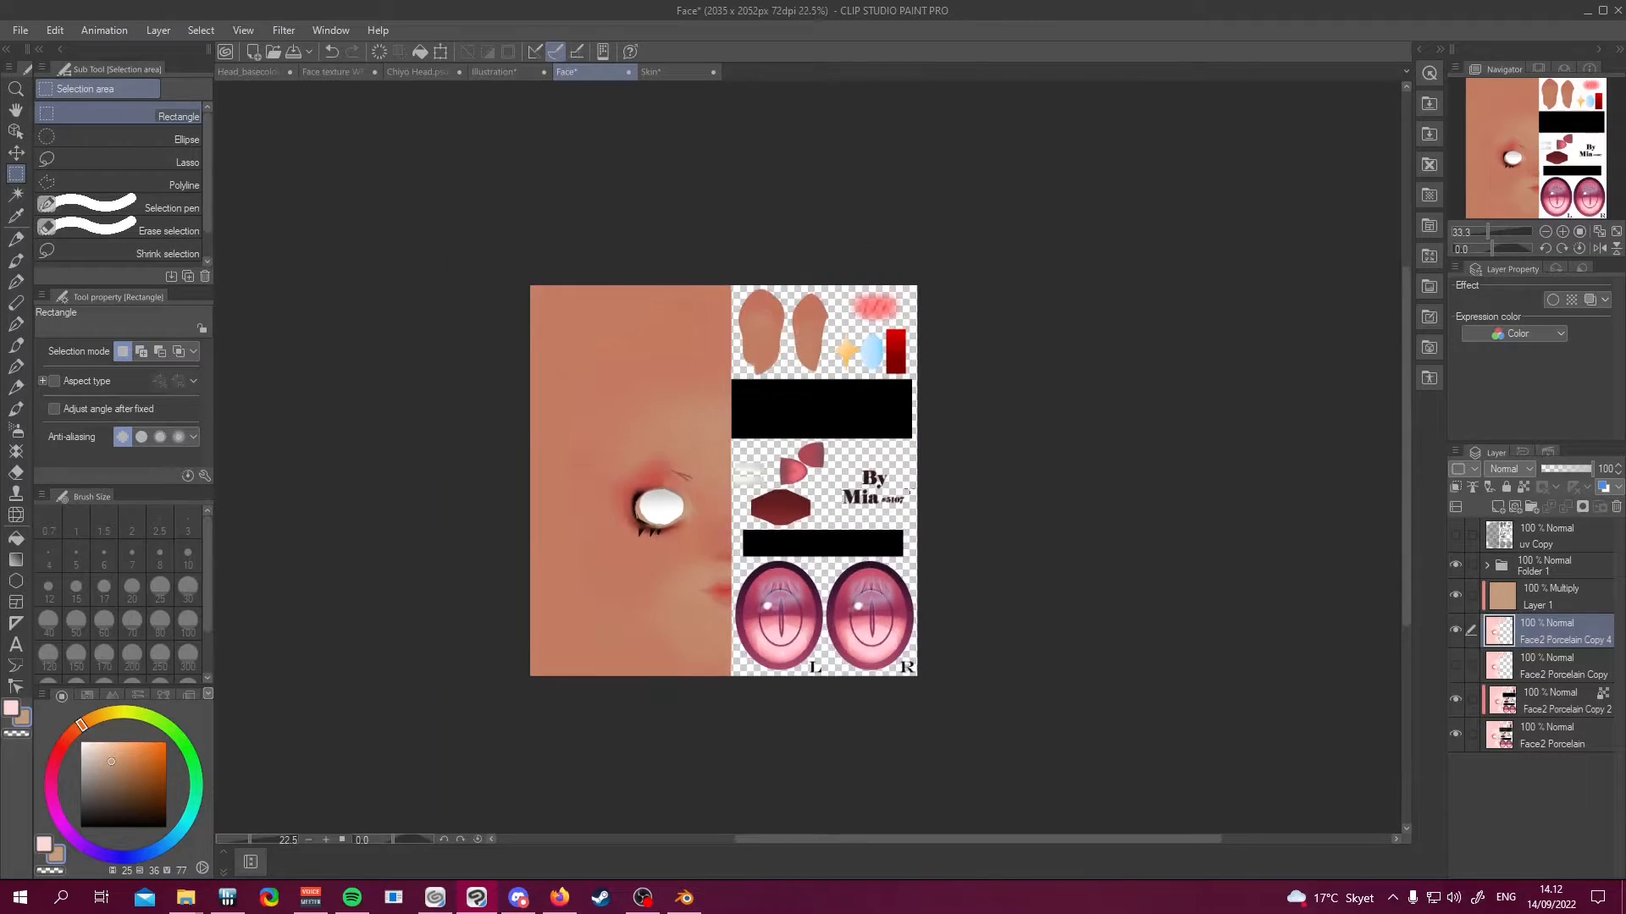
pyautogui.scroll(4, 1069, 523)
pyautogui.scroll(-1, 1069, 523)
pyautogui.scroll(1, 1016, 518)
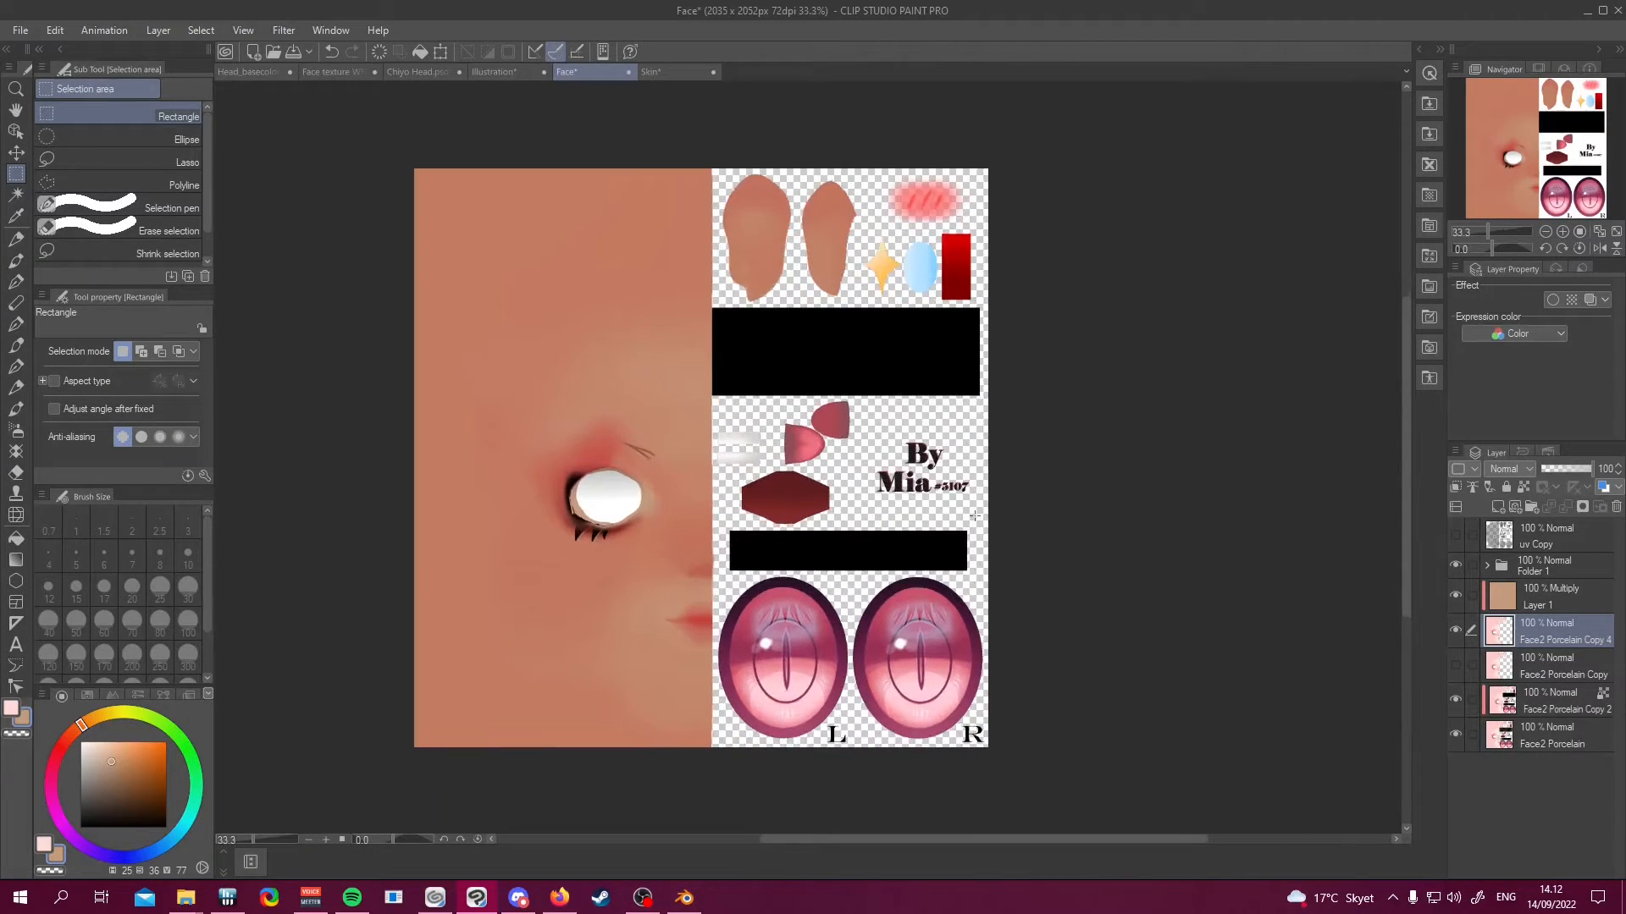
pyautogui.scroll(-1, 975, 517)
pyautogui.scroll(1, 975, 517)
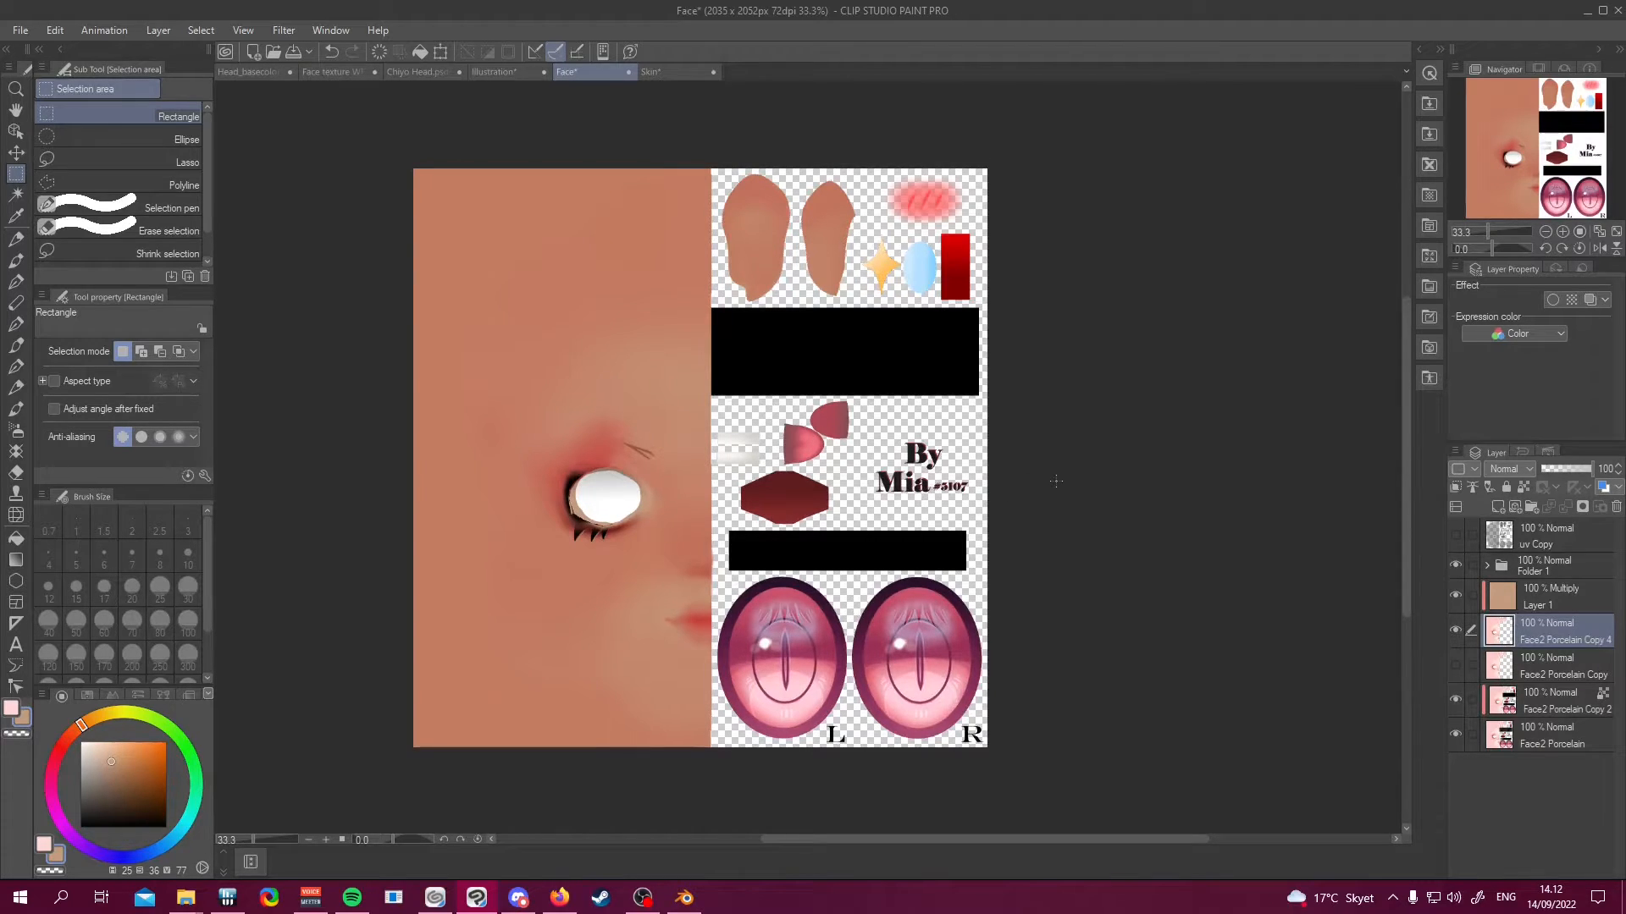
pyautogui.hotkey('ctrl', 's')
# Save the Skin document
pyautogui.click(657, 72)
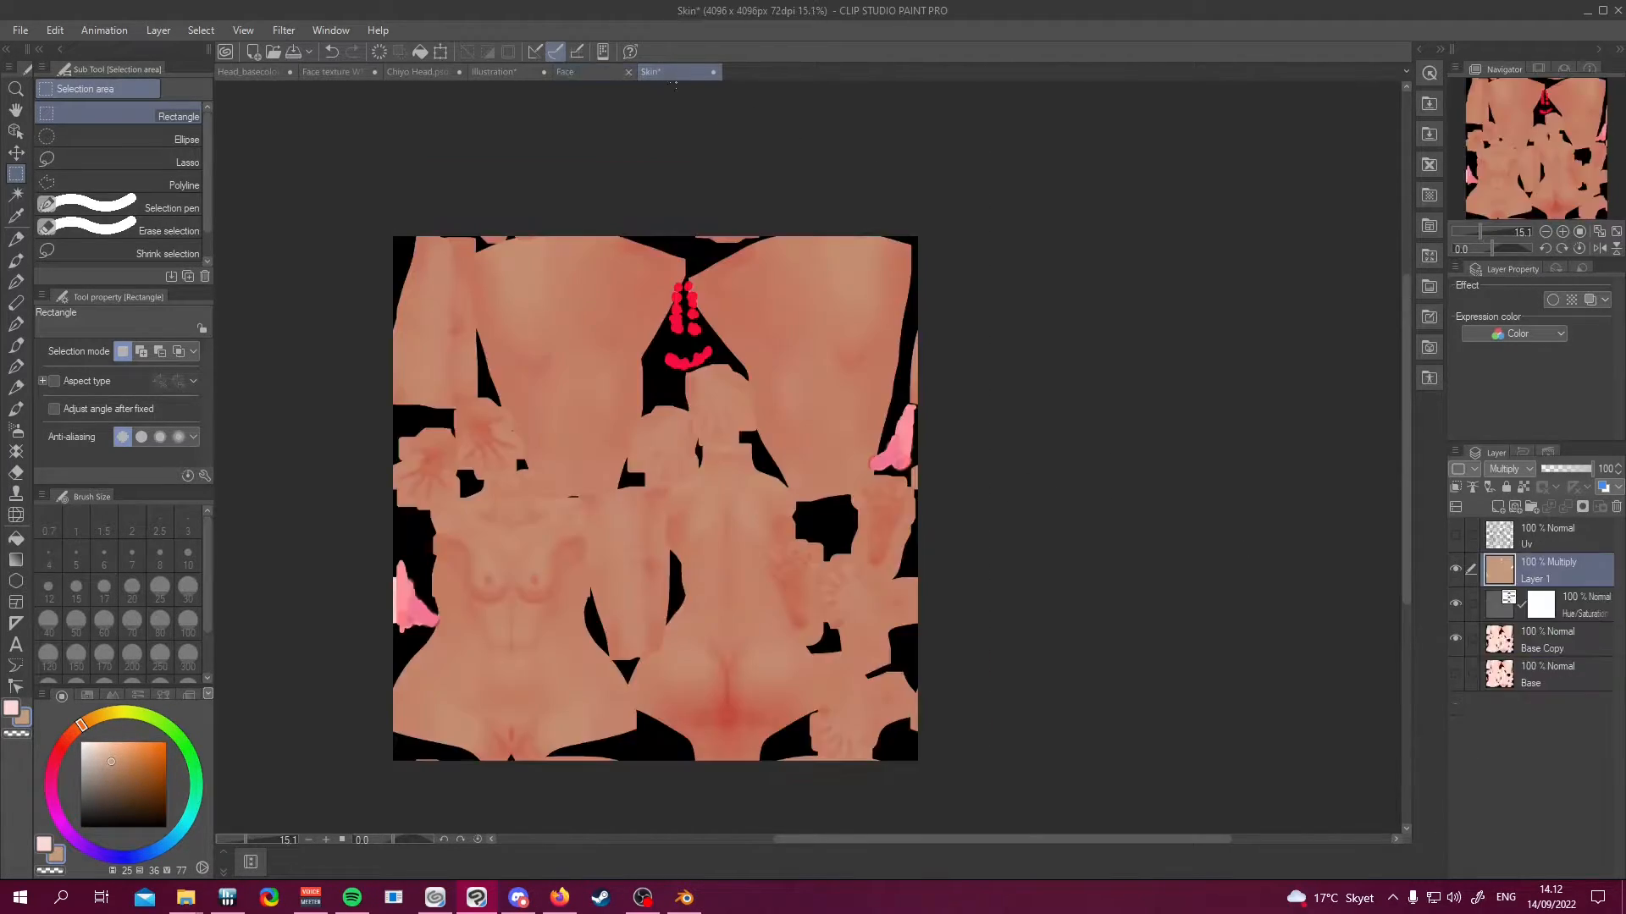
pyautogui.hotkey('ctrl', 's')
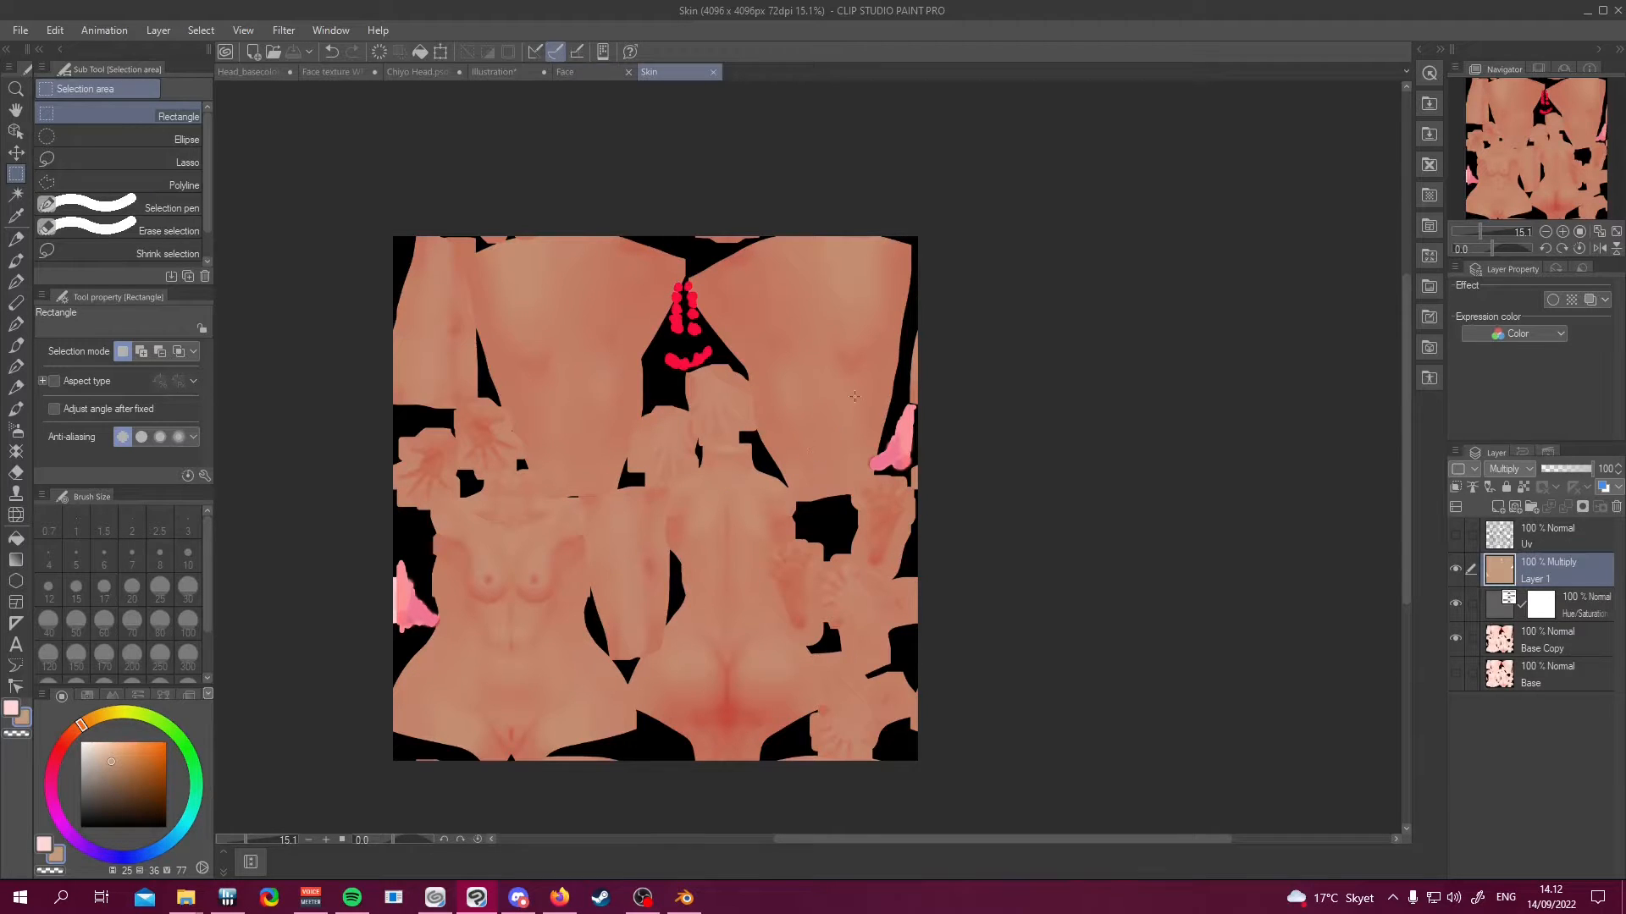
pyautogui.scroll(-1, 762, 475)
pyautogui.scroll(2, 675, 554)
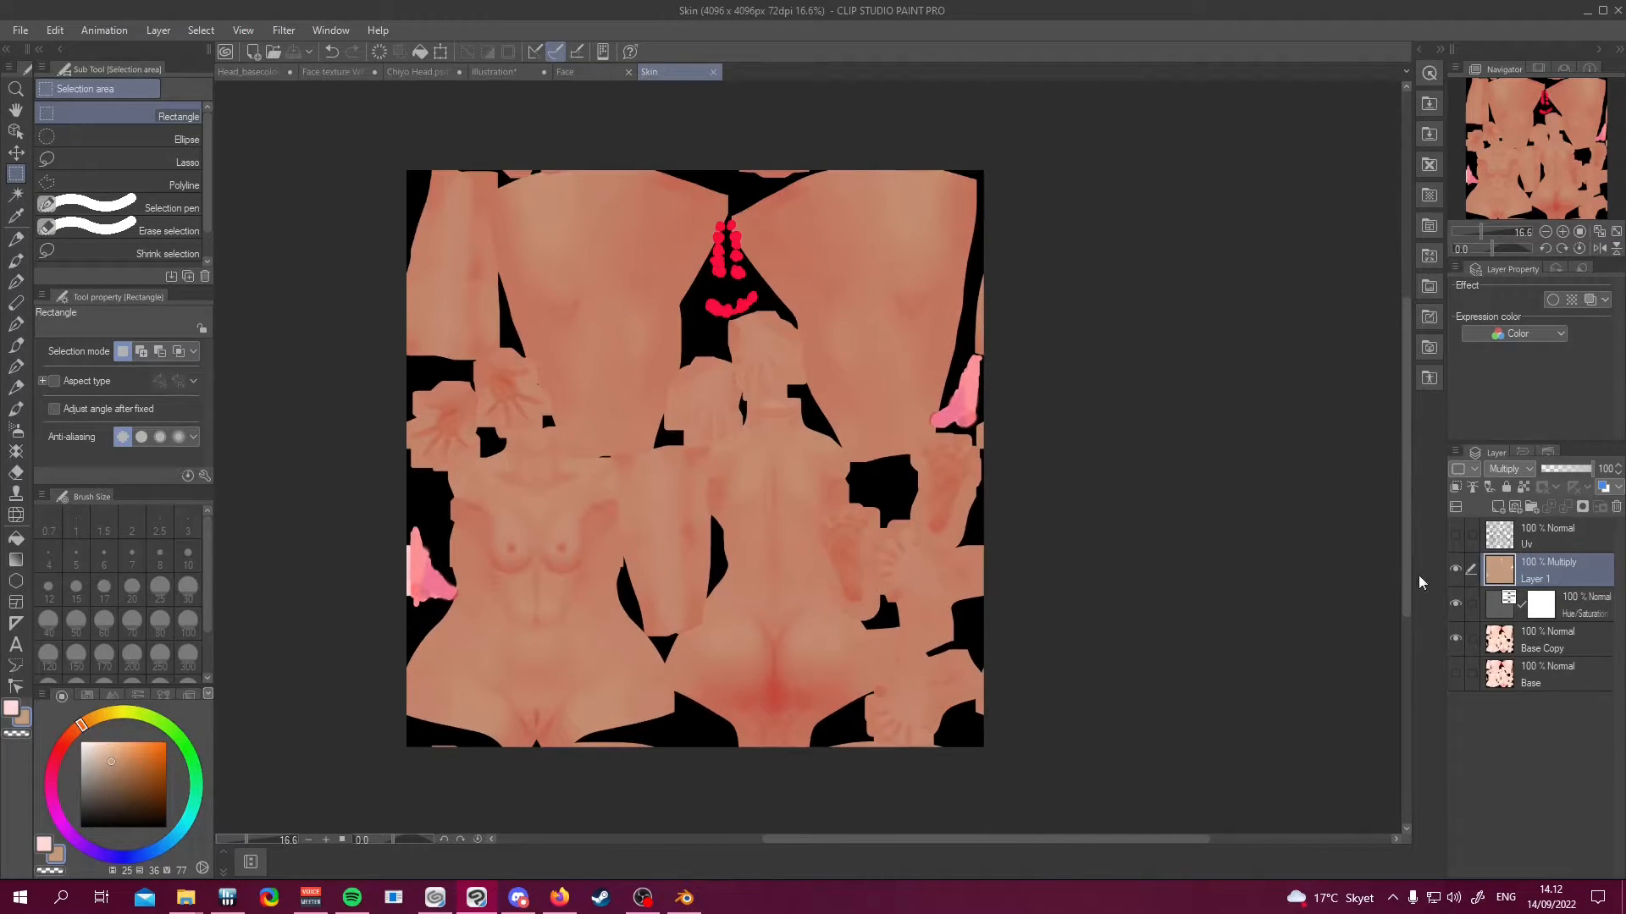
# Duplicate the tan Multiply layer, Layer 1, in the Skin document and hide the original
pyautogui.hotkey('ctrl', 'a')
pyautogui.hotkey('ctrl', 'c')
pyautogui.hotkey('ctrl', 'v')
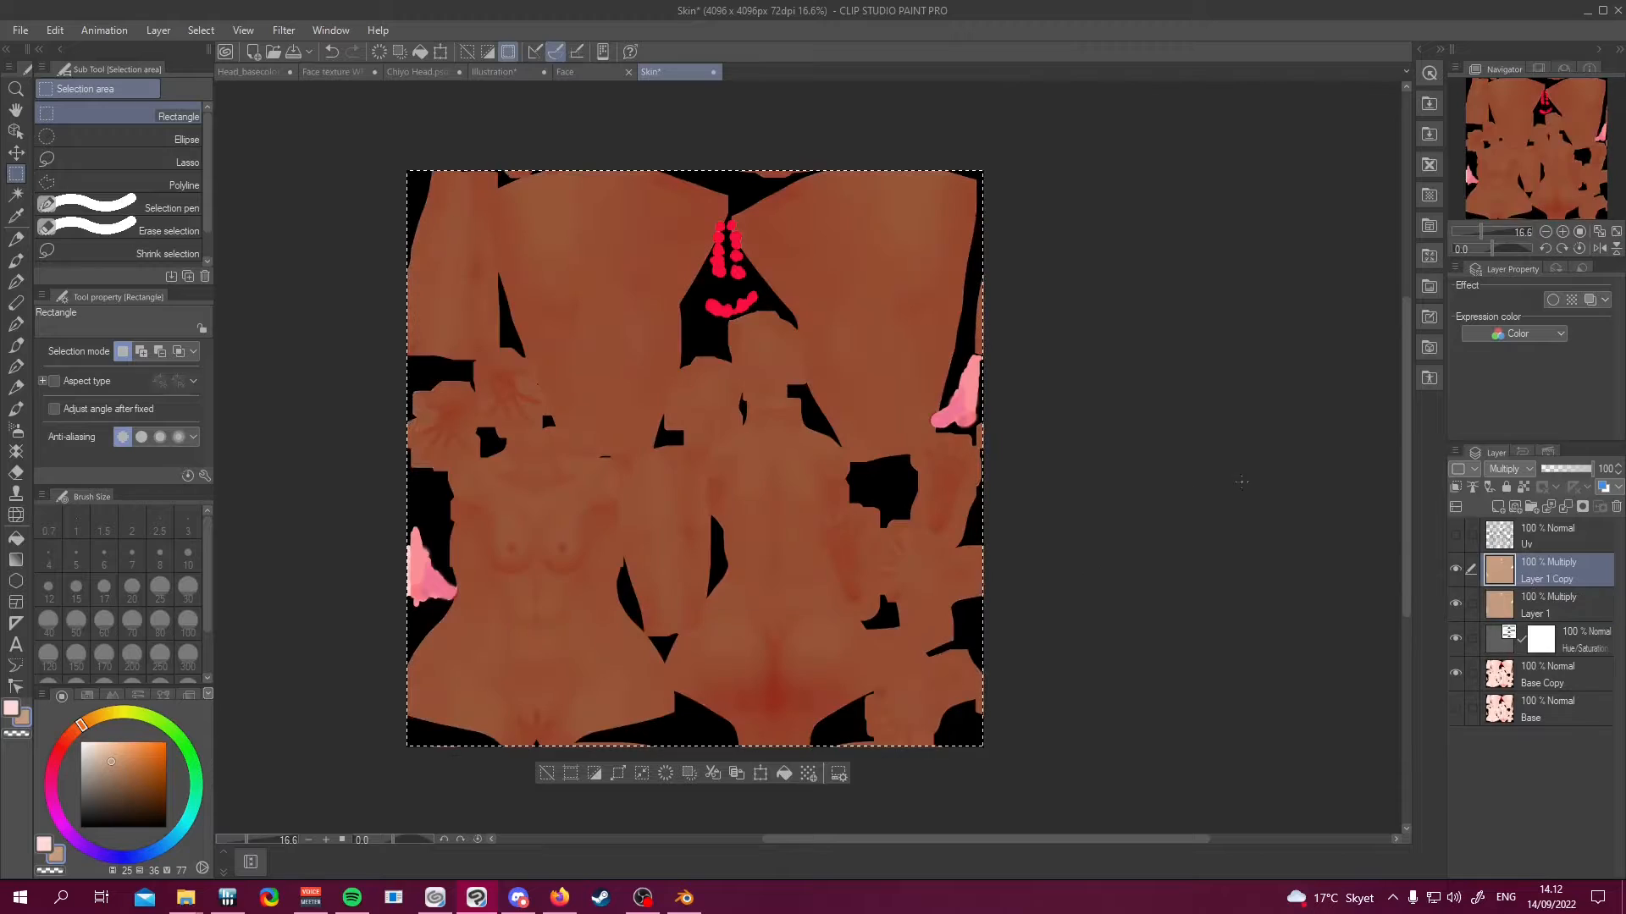
pyautogui.click(1456, 603)
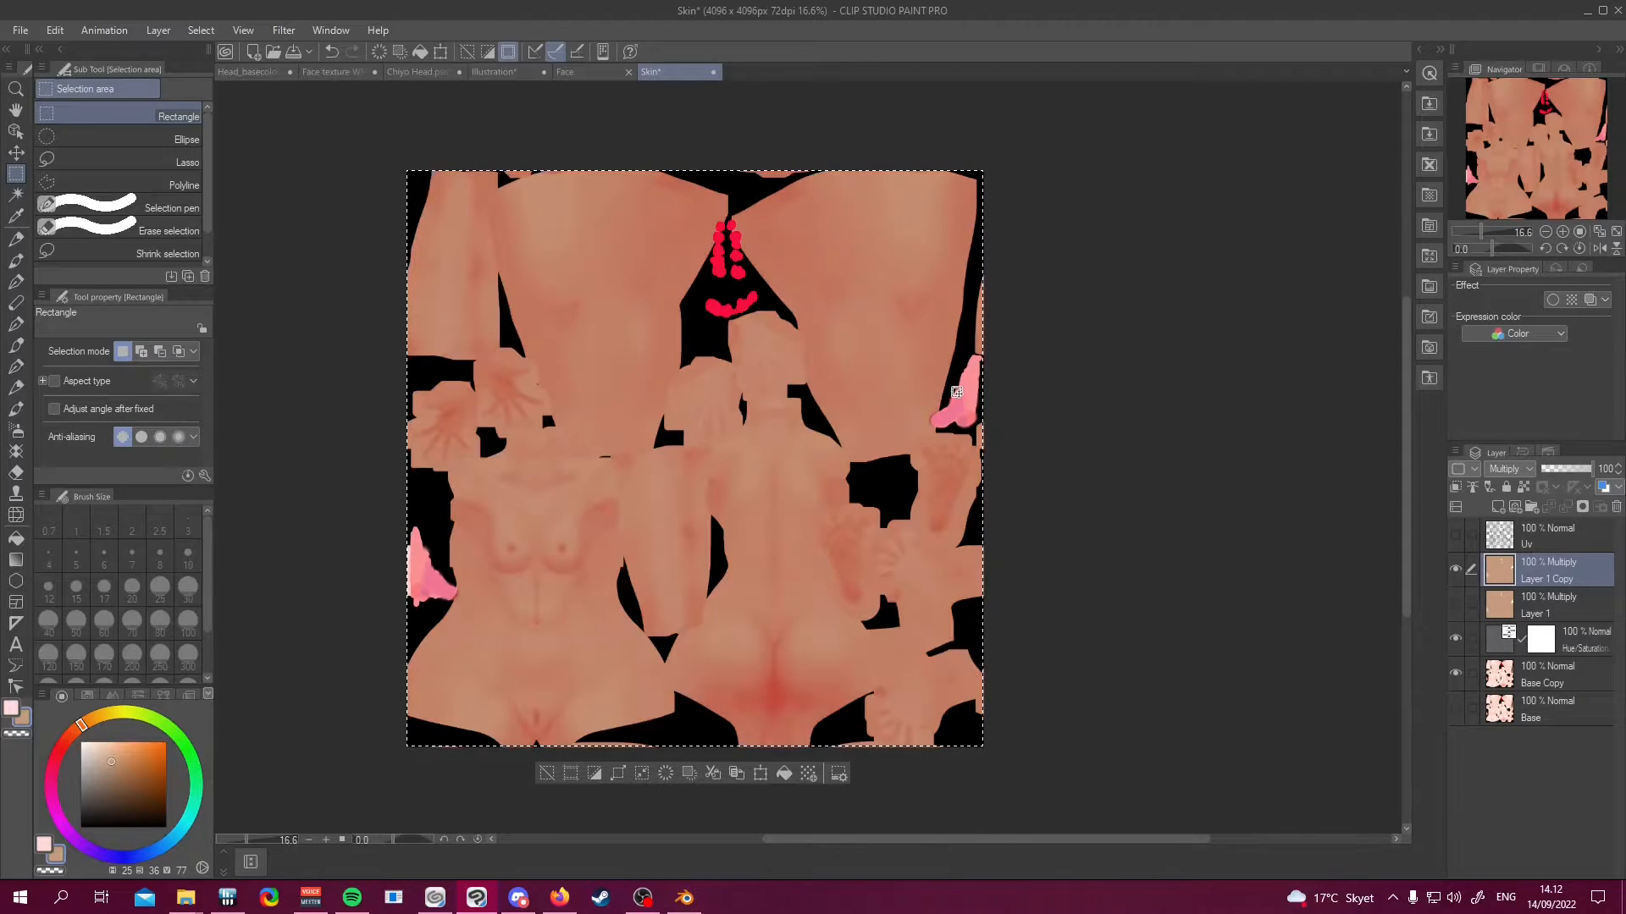
# In the Face document, add a new layer above Layer 1, clip it to the layer below, and hide Layer 1
pyautogui.click(581, 77)
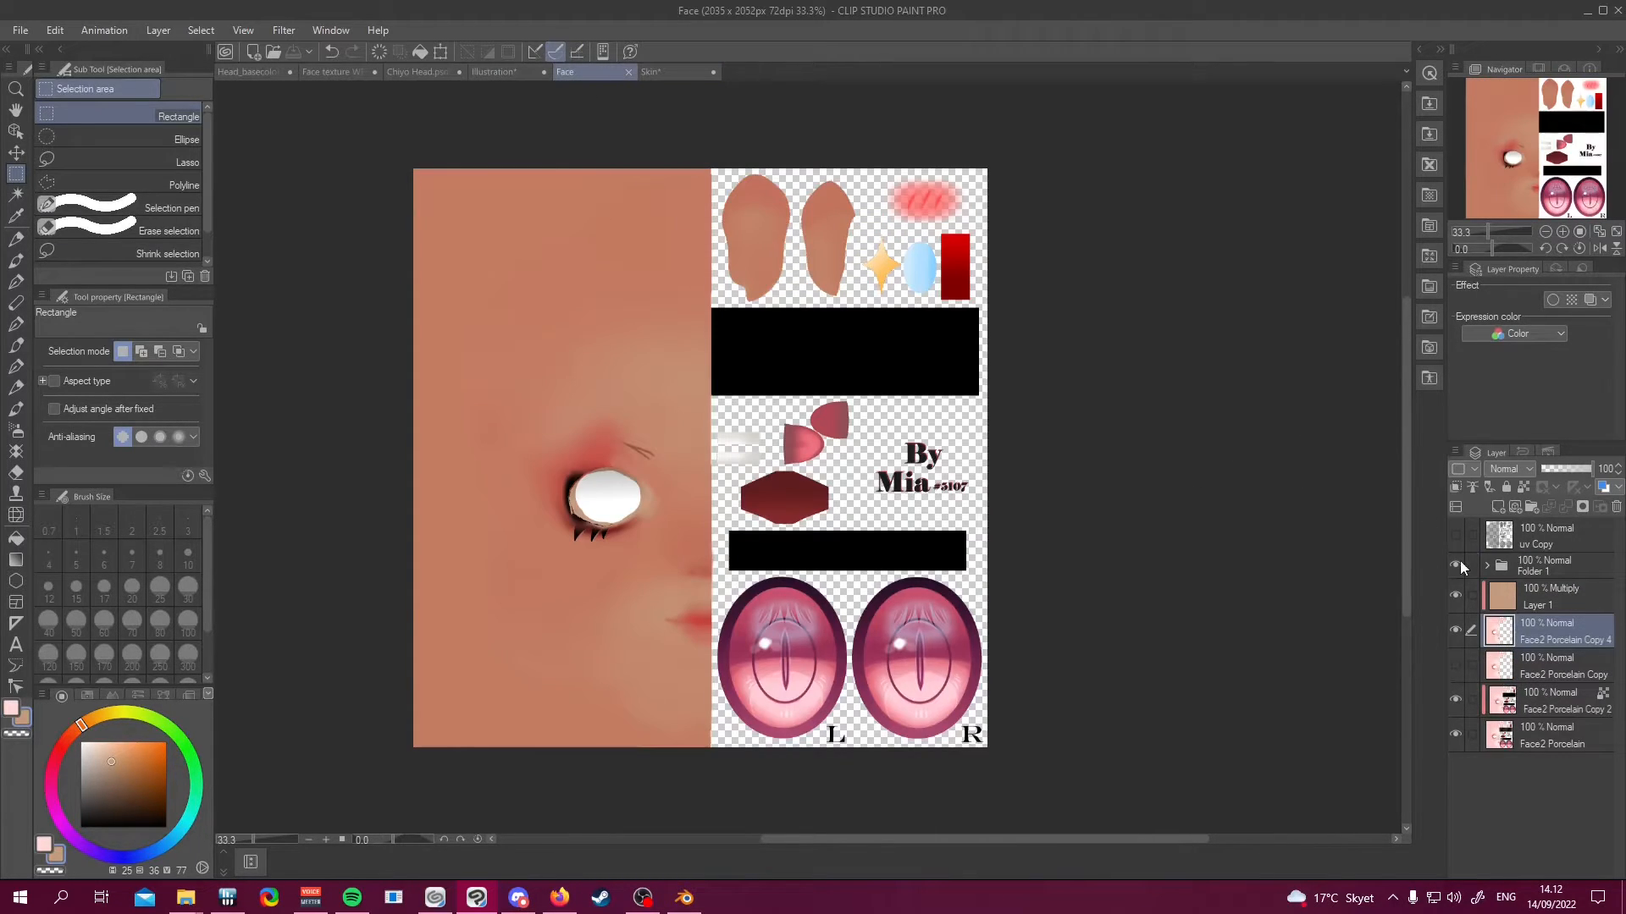
pyautogui.click(1537, 601)
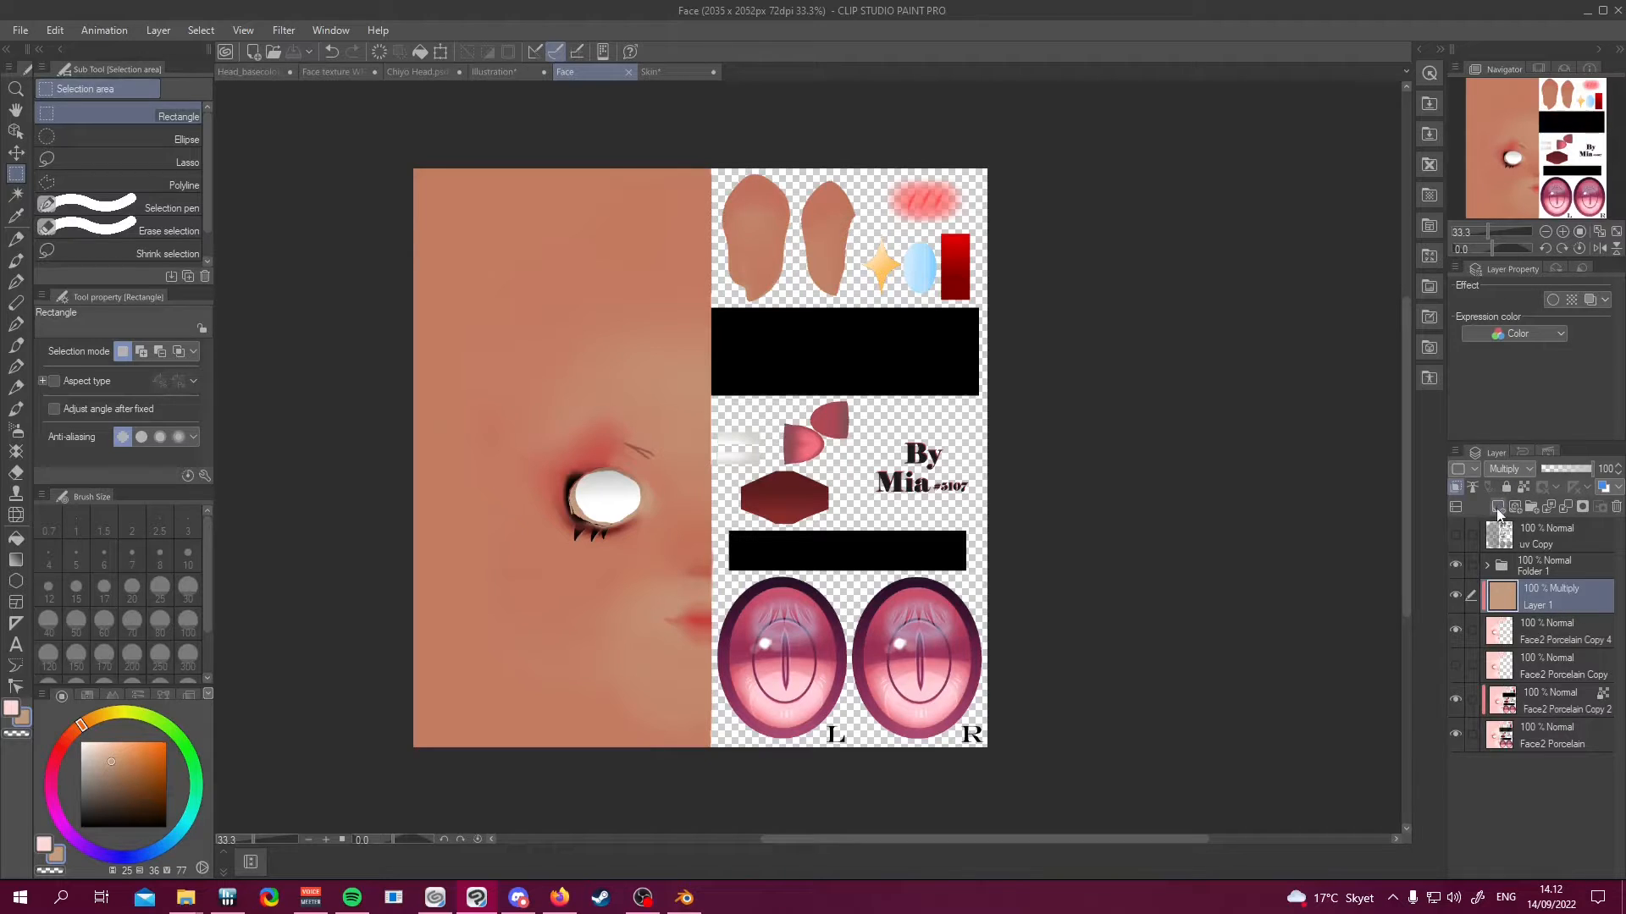
pyautogui.click(1497, 508)
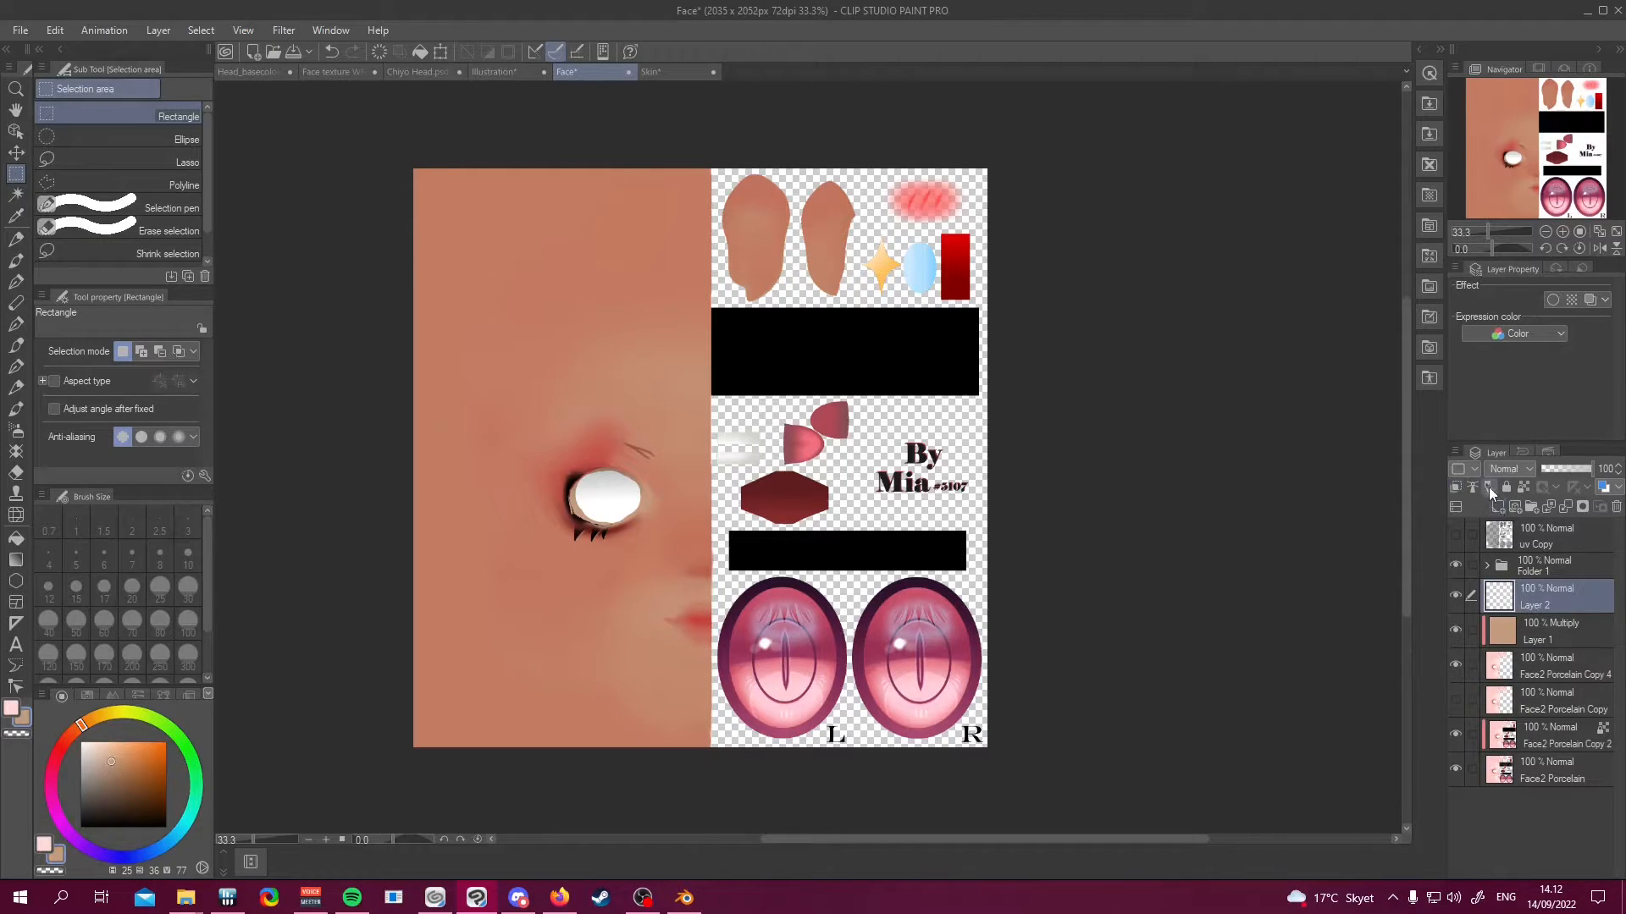
pyautogui.click(1456, 630)
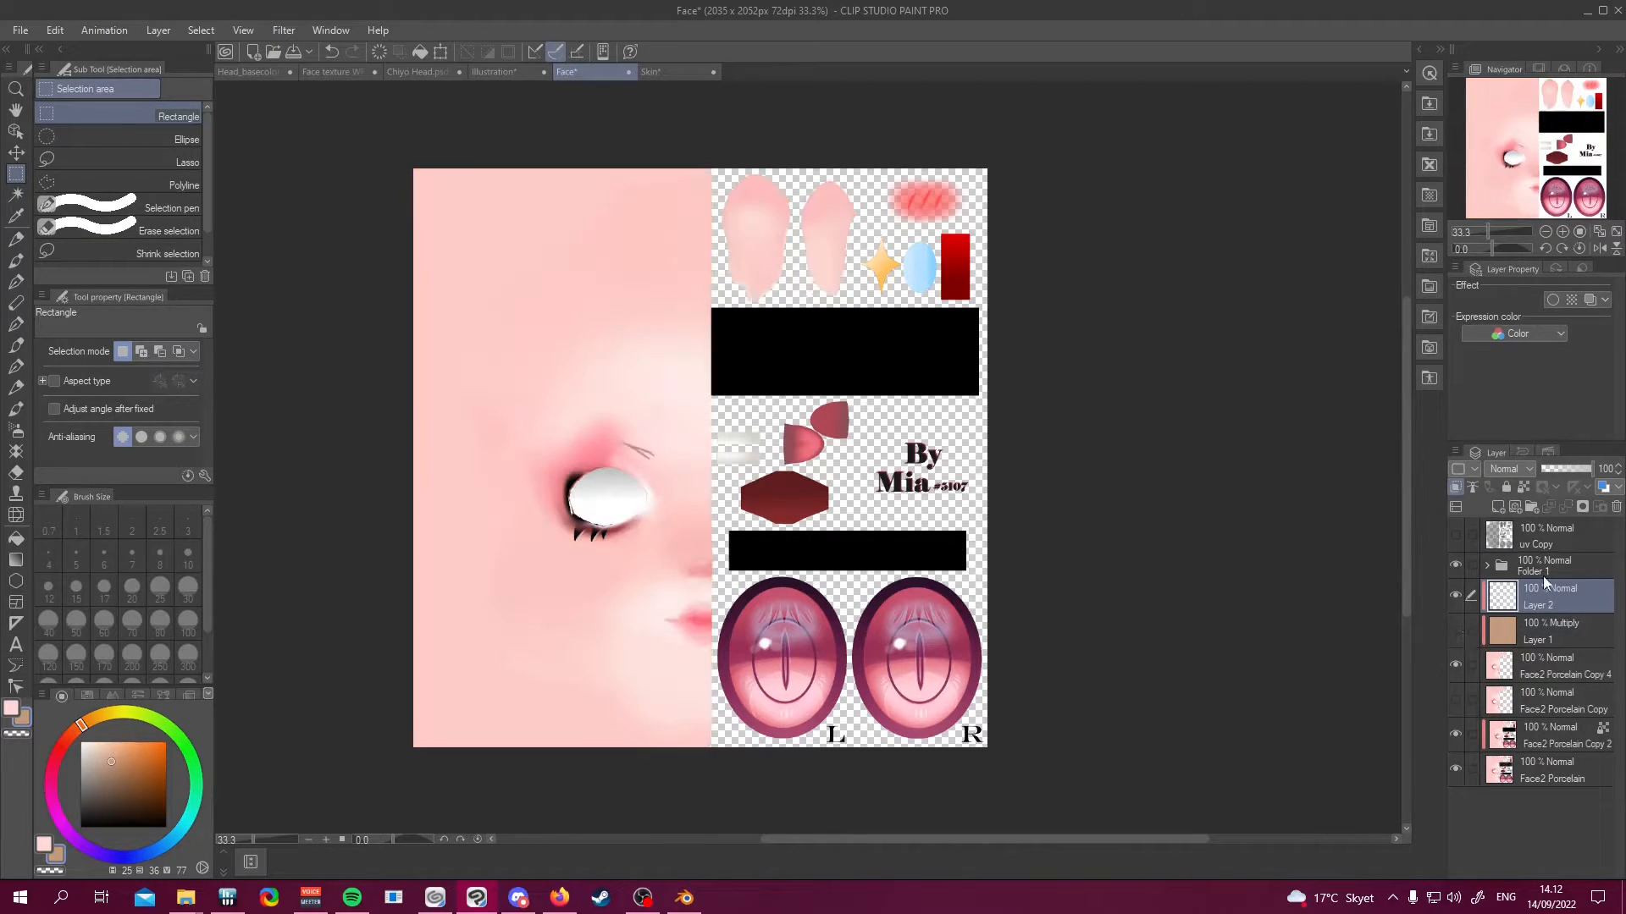
# Fill the new Face layer with reddish brown sampled from the second-row, last cube of the Illustration palette, and set its blending mode to Multiply
pyautogui.click(508, 71)
pyautogui.scroll(-2, 779, 402)
pyautogui.scroll(1, 782, 396)
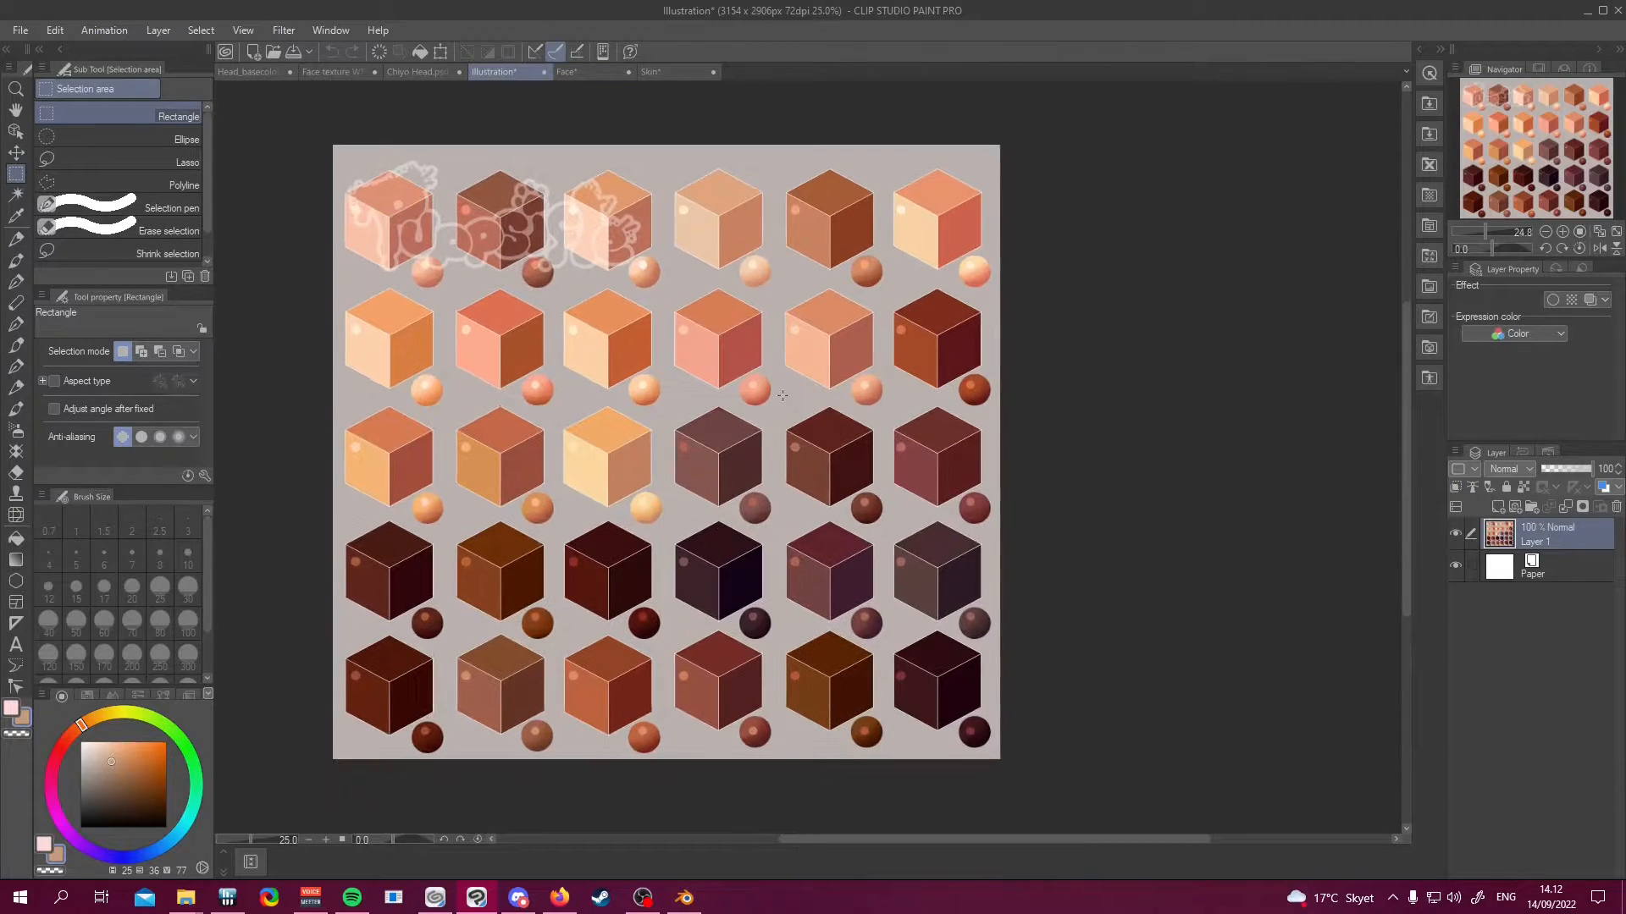
pyautogui.scroll(-1, 782, 396)
pyautogui.scroll(1, 782, 396)
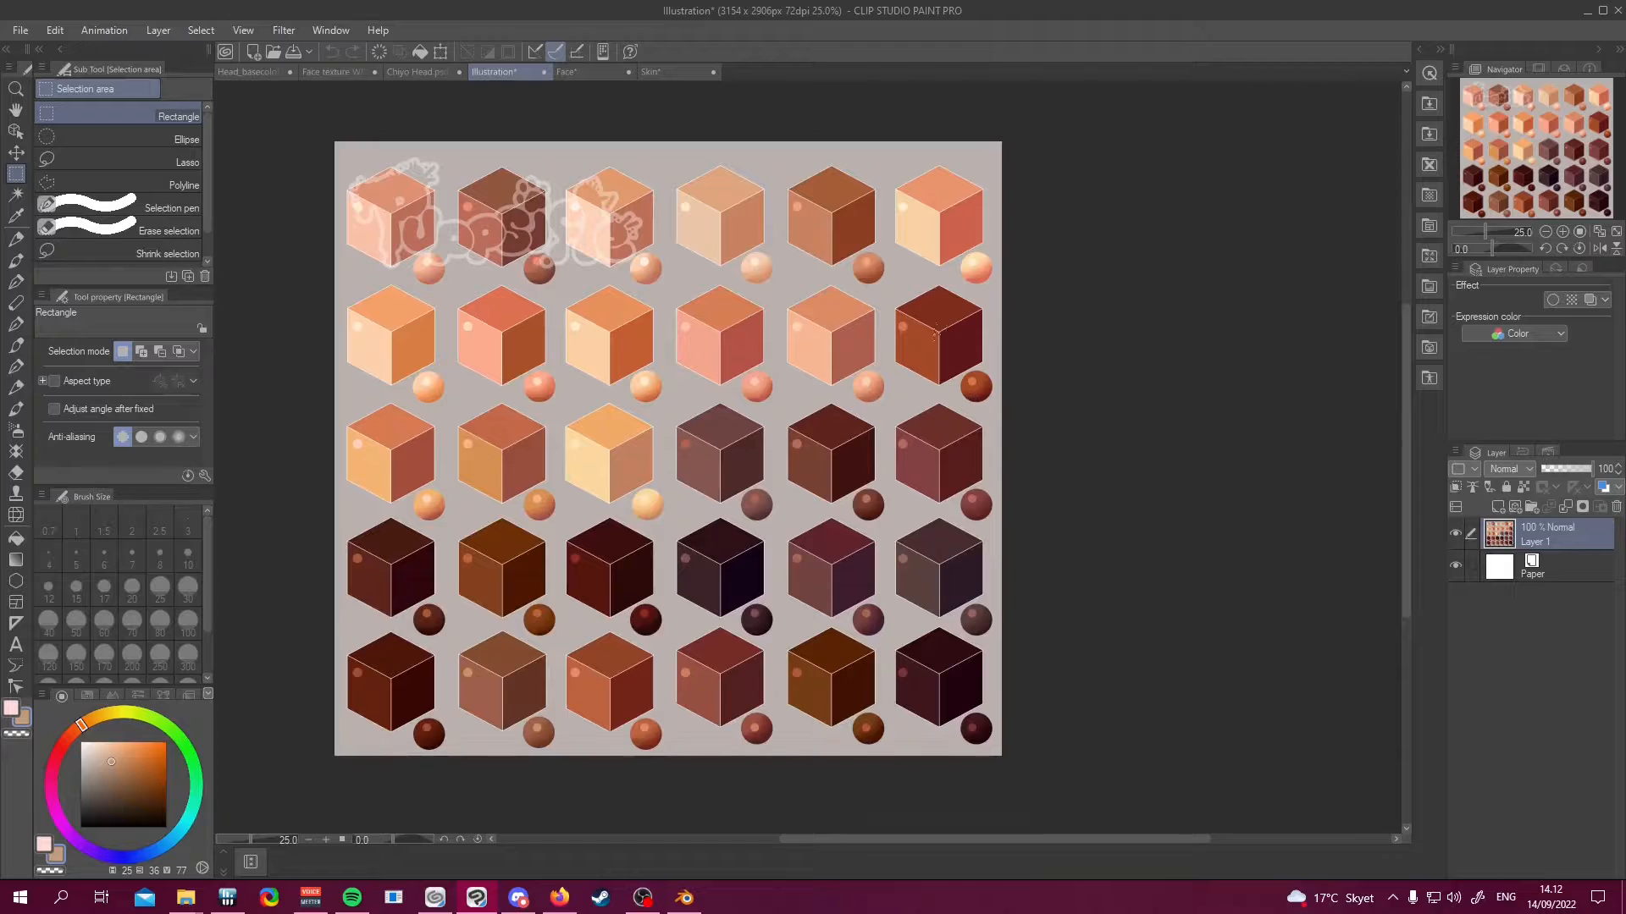
pyautogui.keyDown('alt'); pyautogui.click(912, 344); pyautogui.keyUp('alt')
pyautogui.click(591, 73)
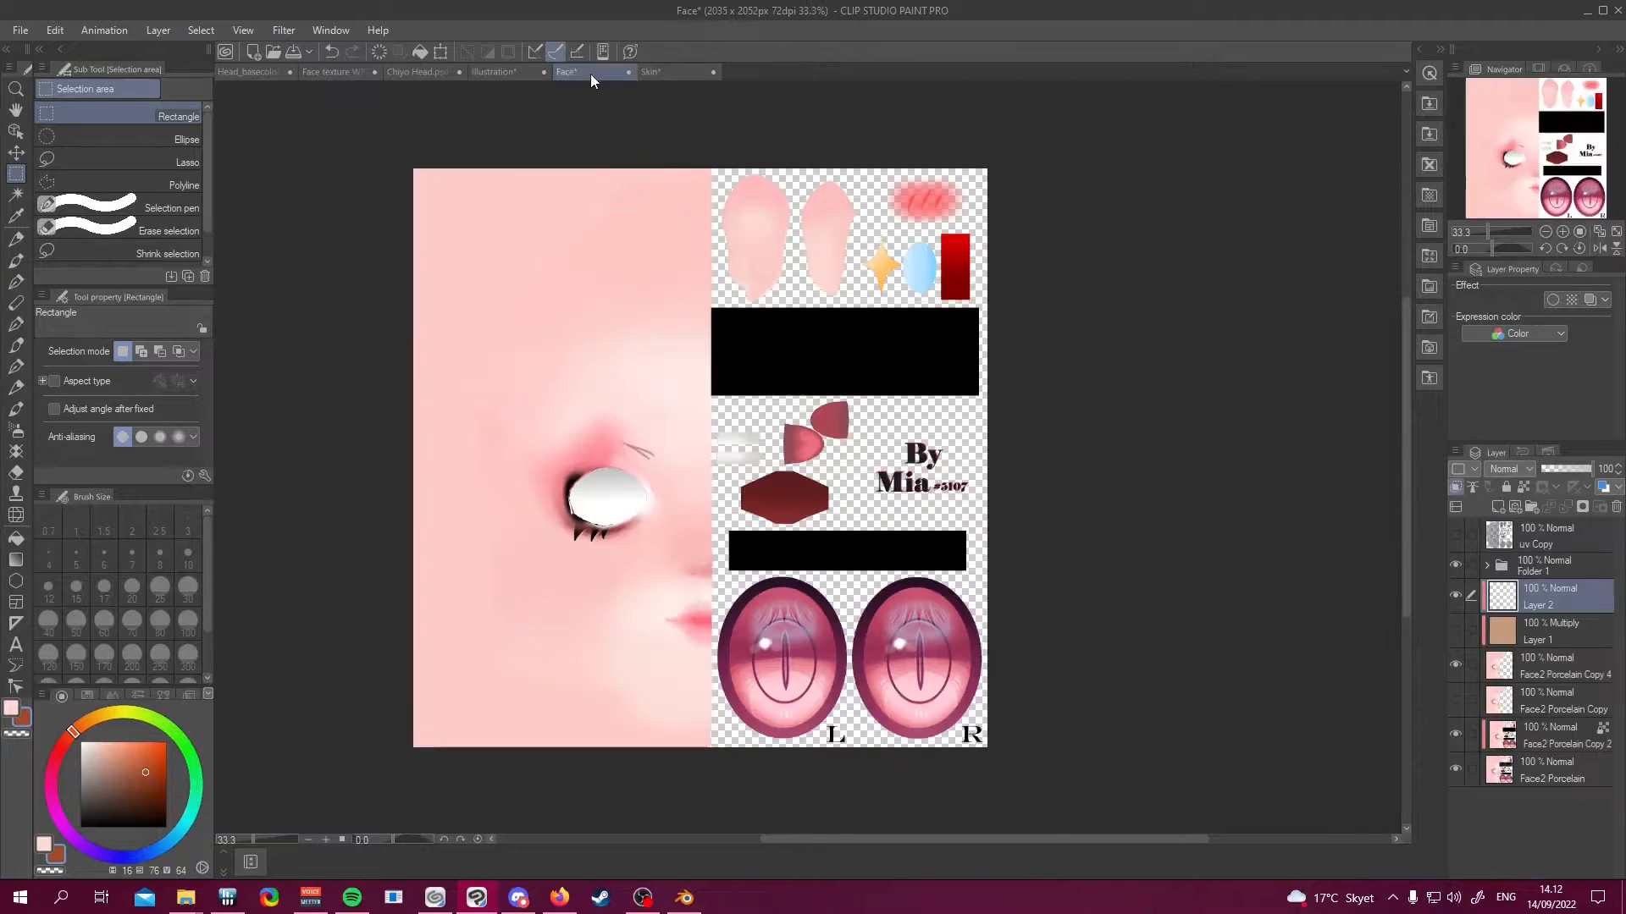
pyautogui.hotkey('ctrl', 'a')
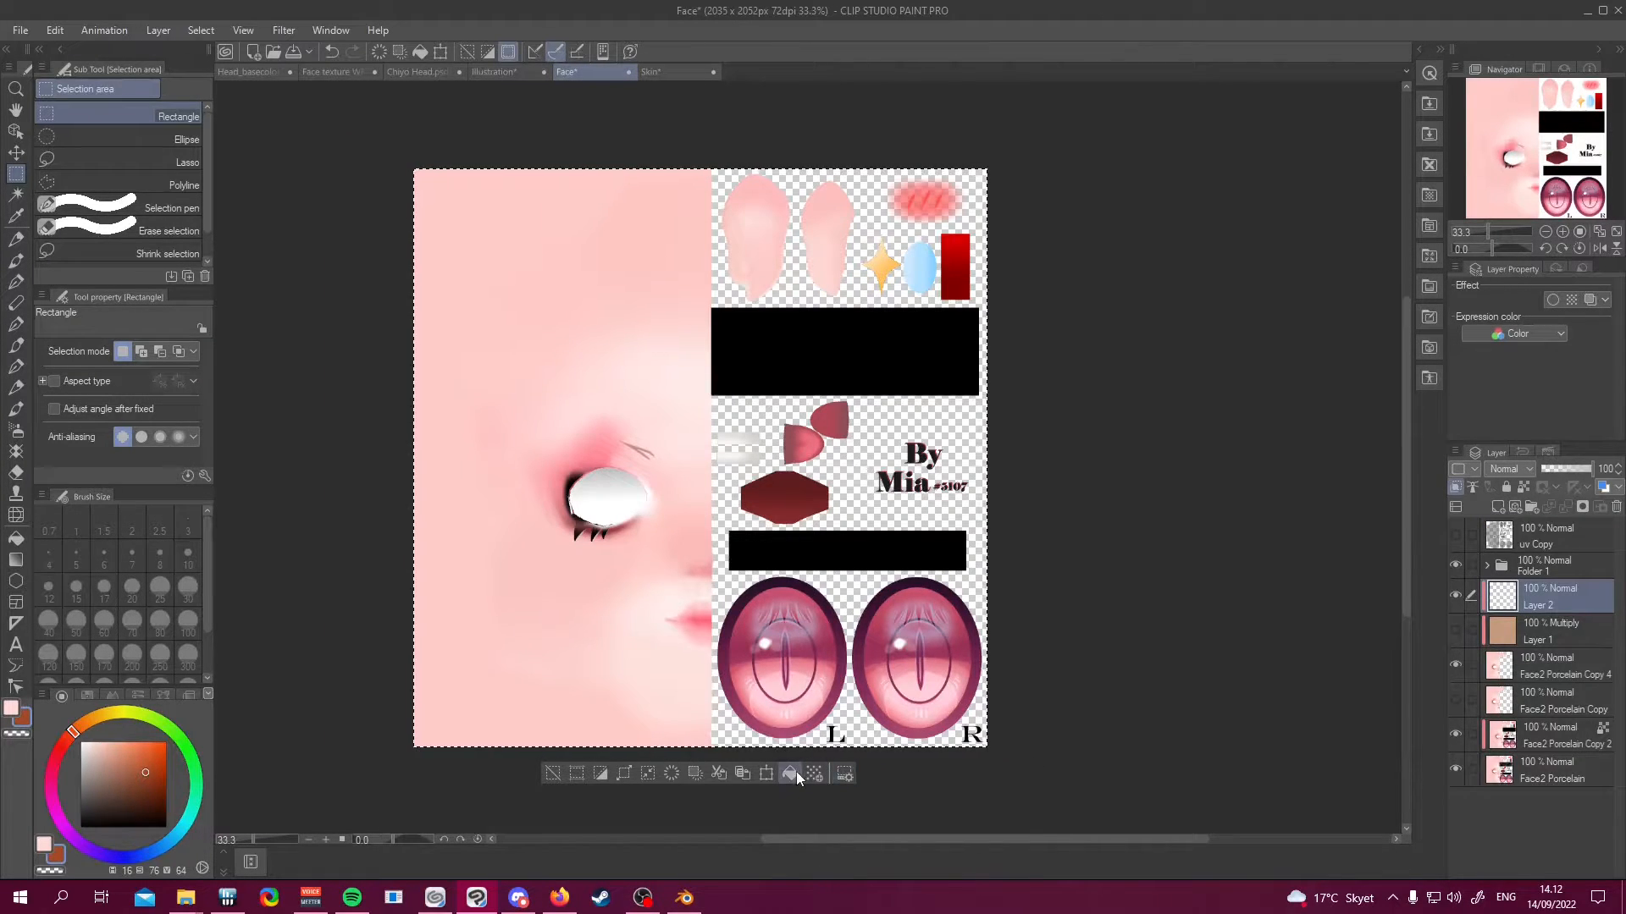
pyautogui.click(793, 772)
pyautogui.click(1509, 469)
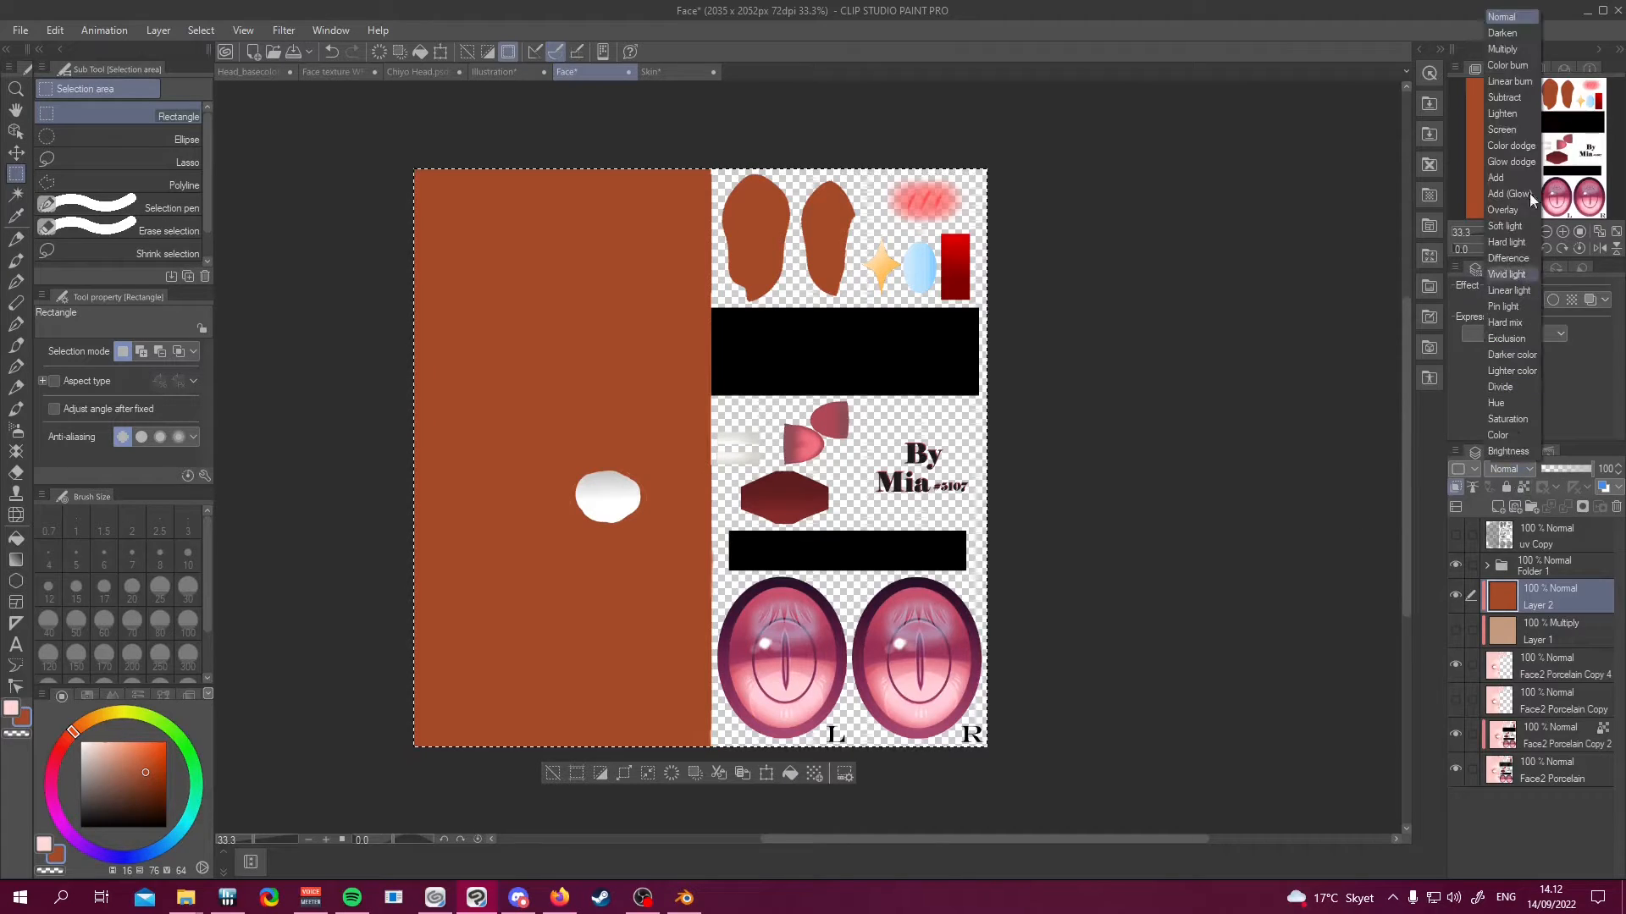
pyautogui.click(1501, 50)
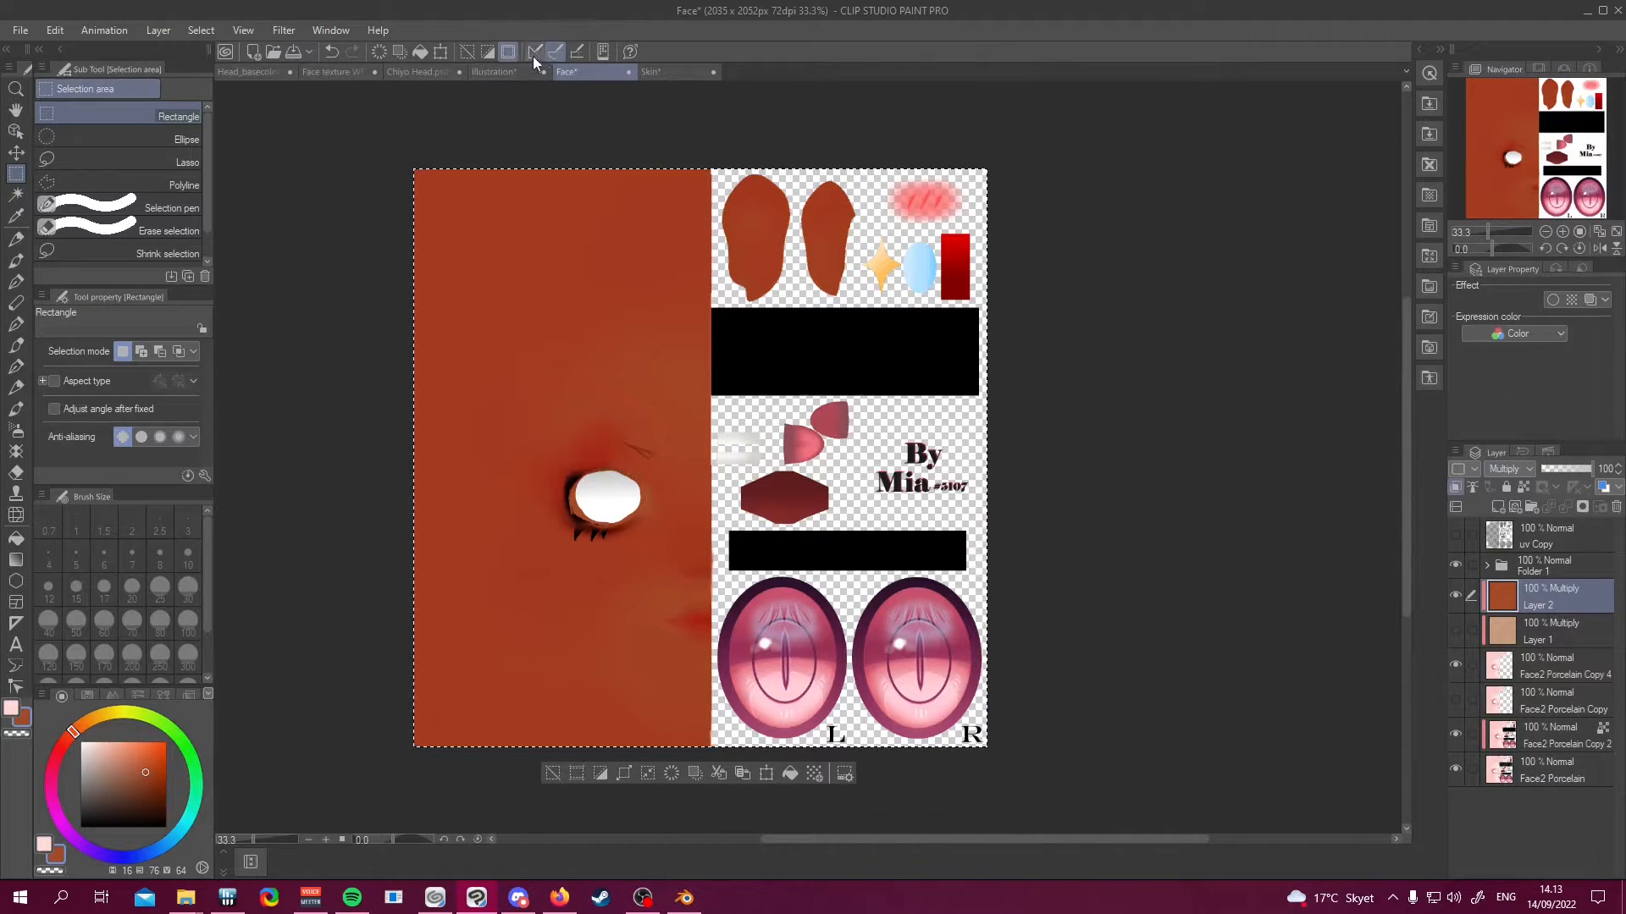
# Refill Layer 2 of the Face document with the muted red-brown sampled from the first cube in the palette's third row
pyautogui.click(508, 71)
pyautogui.rightClick(394, 467)
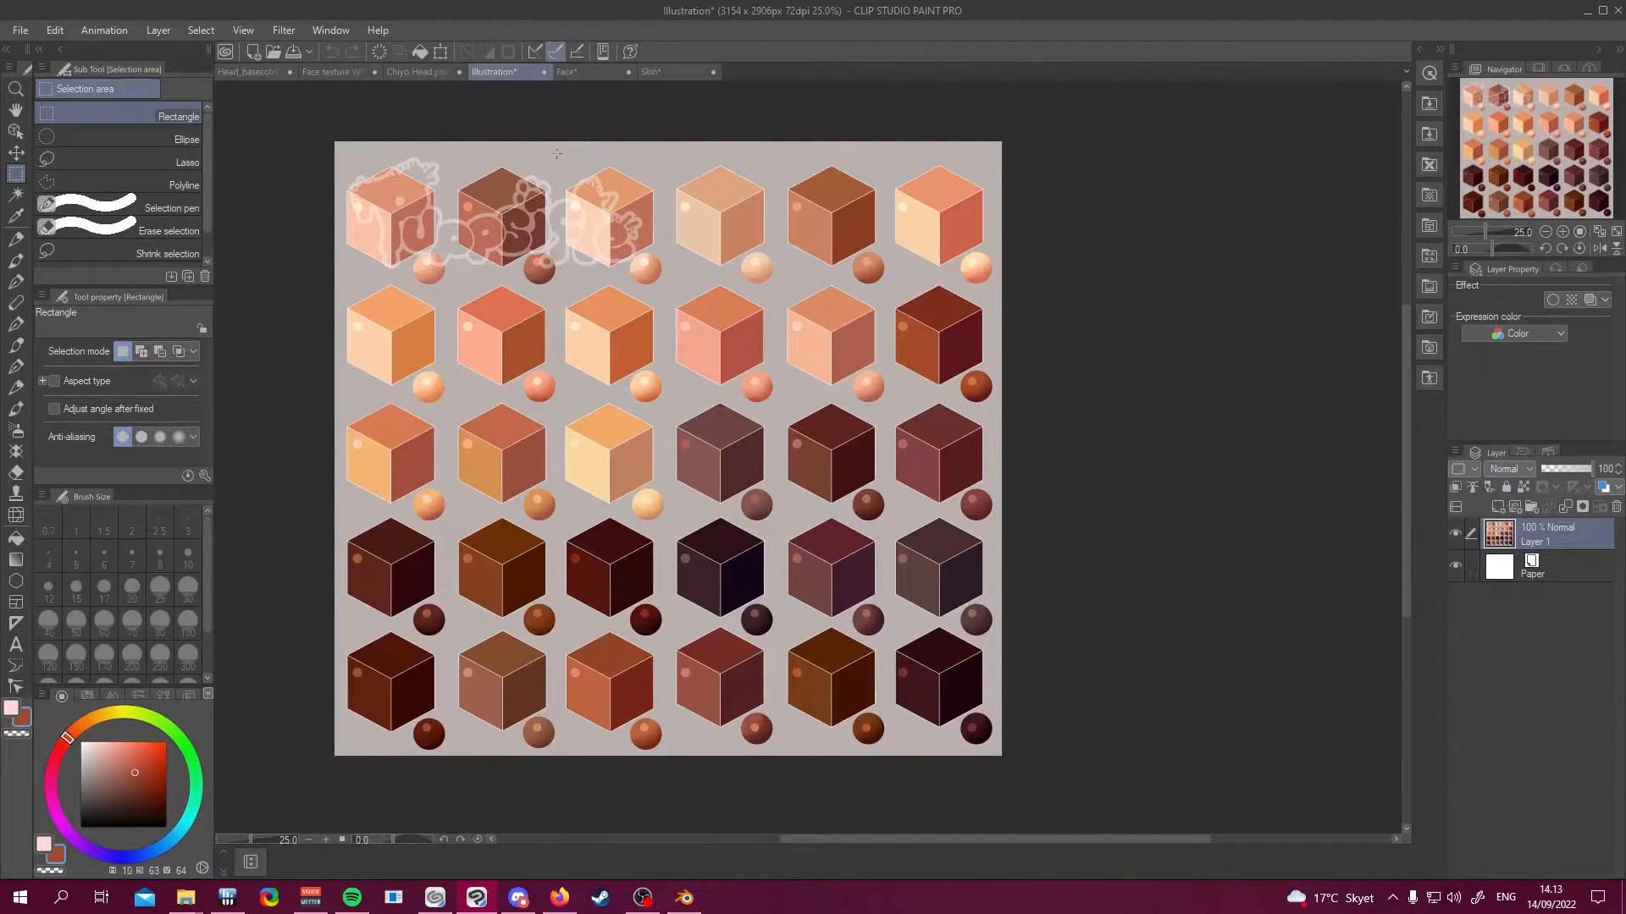
pyautogui.click(590, 72)
pyautogui.click(790, 773)
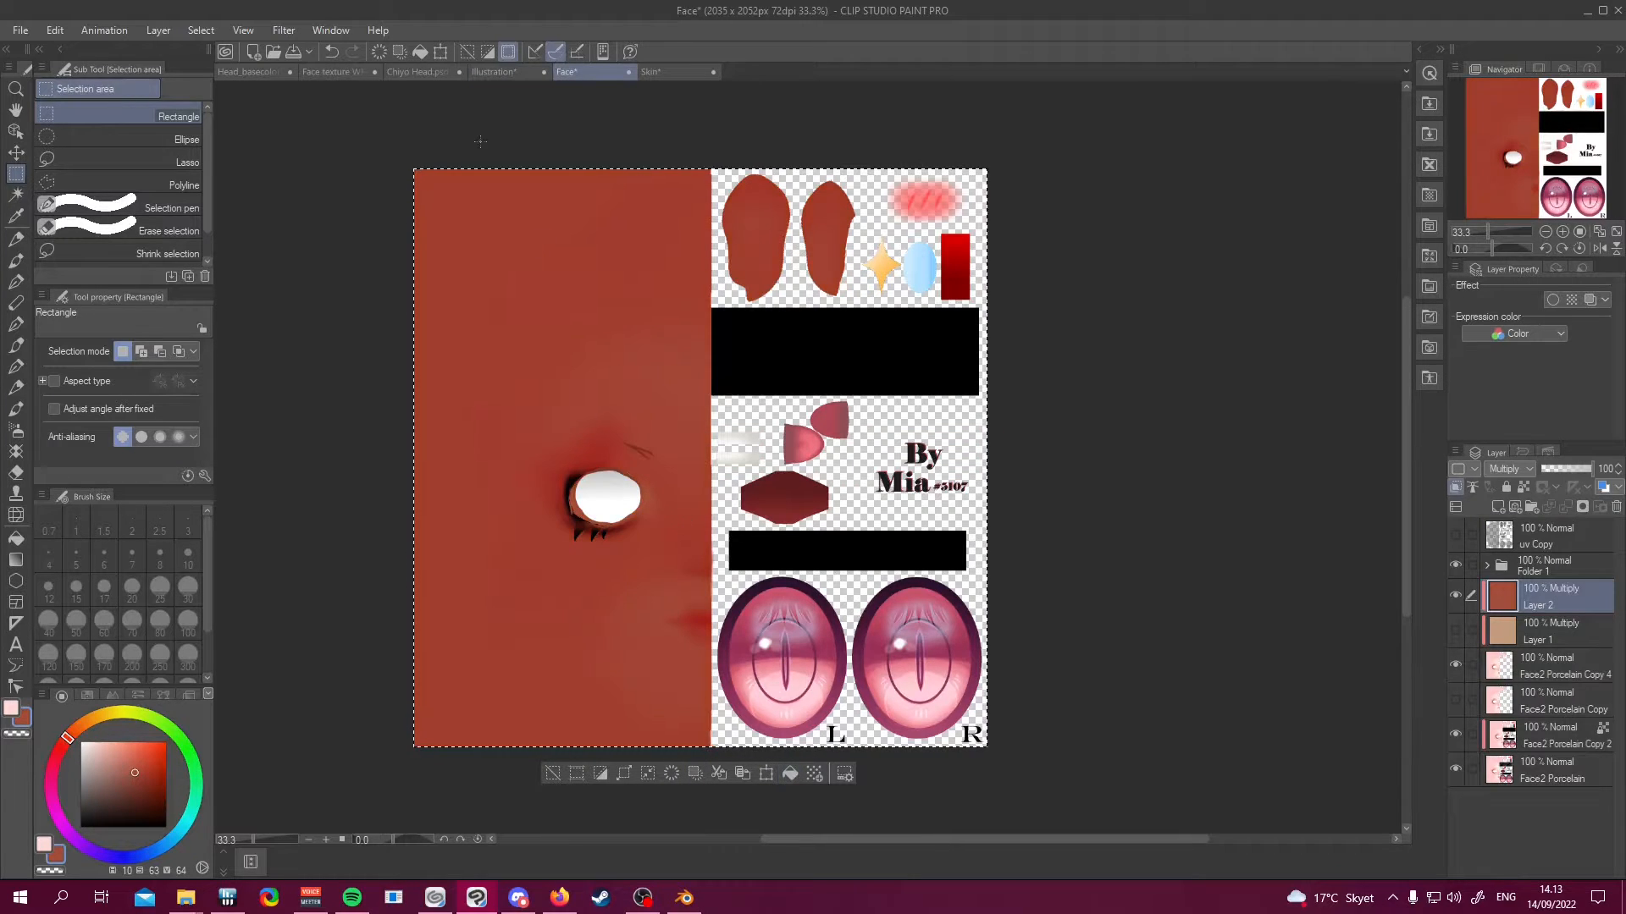
# Refill the Face document's Layer 2 with a lighter orange-brown sampled from the top row of the Illustration palette
pyautogui.click(443, 74)
pyautogui.click(525, 72)
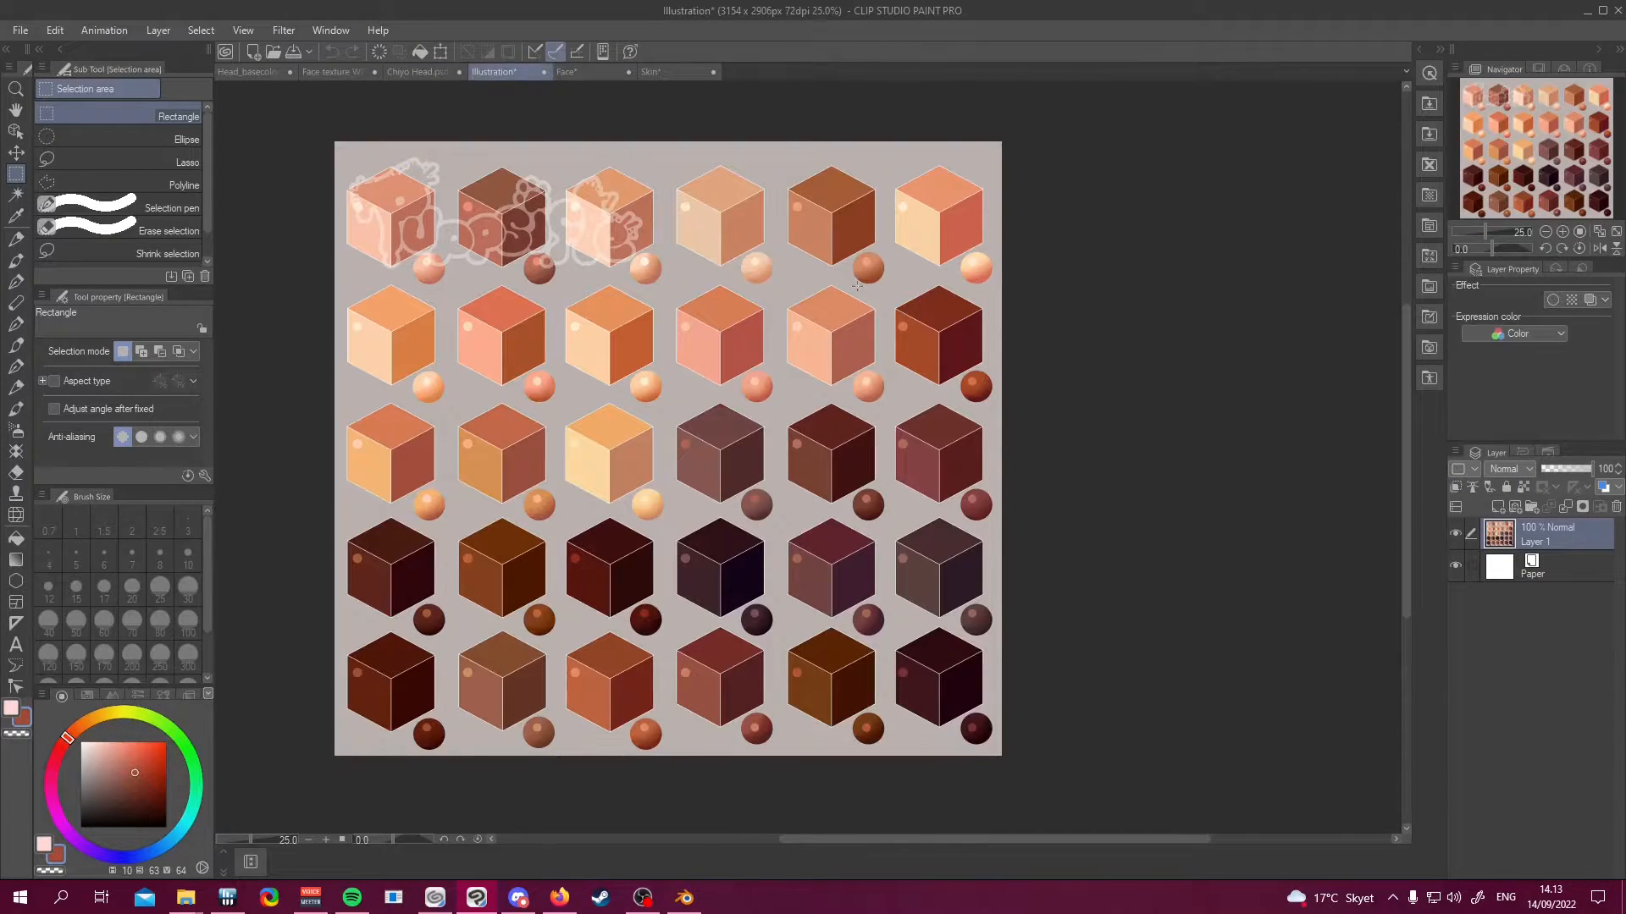
pyautogui.keyDown('alt'); pyautogui.click(746, 233); pyautogui.keyUp('alt')
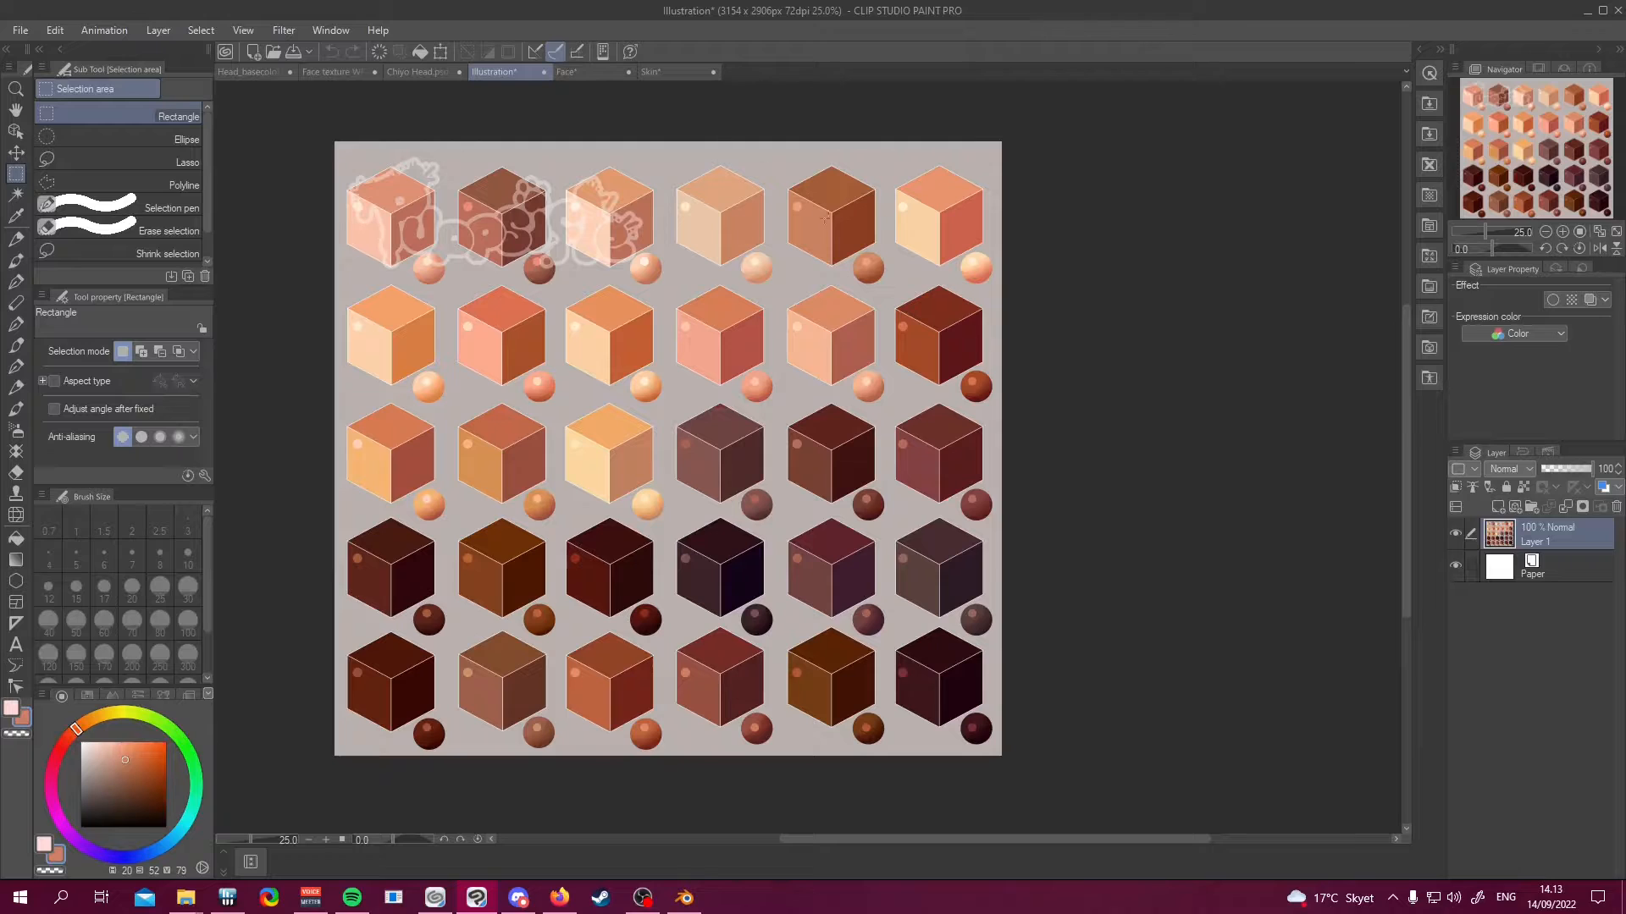
pyautogui.click(584, 73)
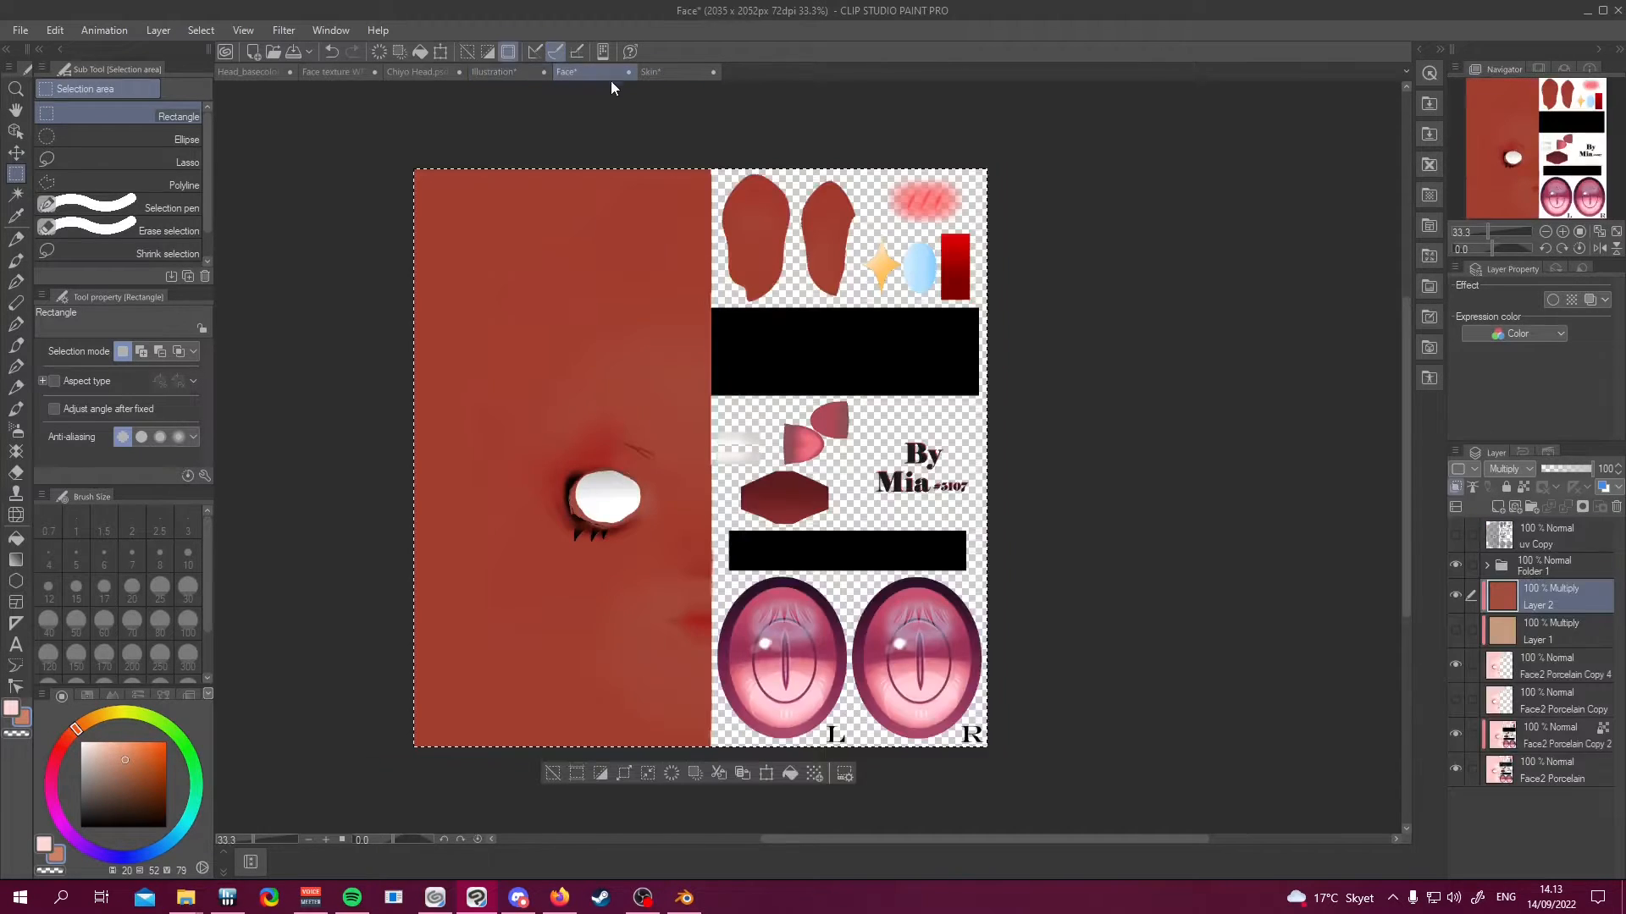
pyautogui.click(790, 773)
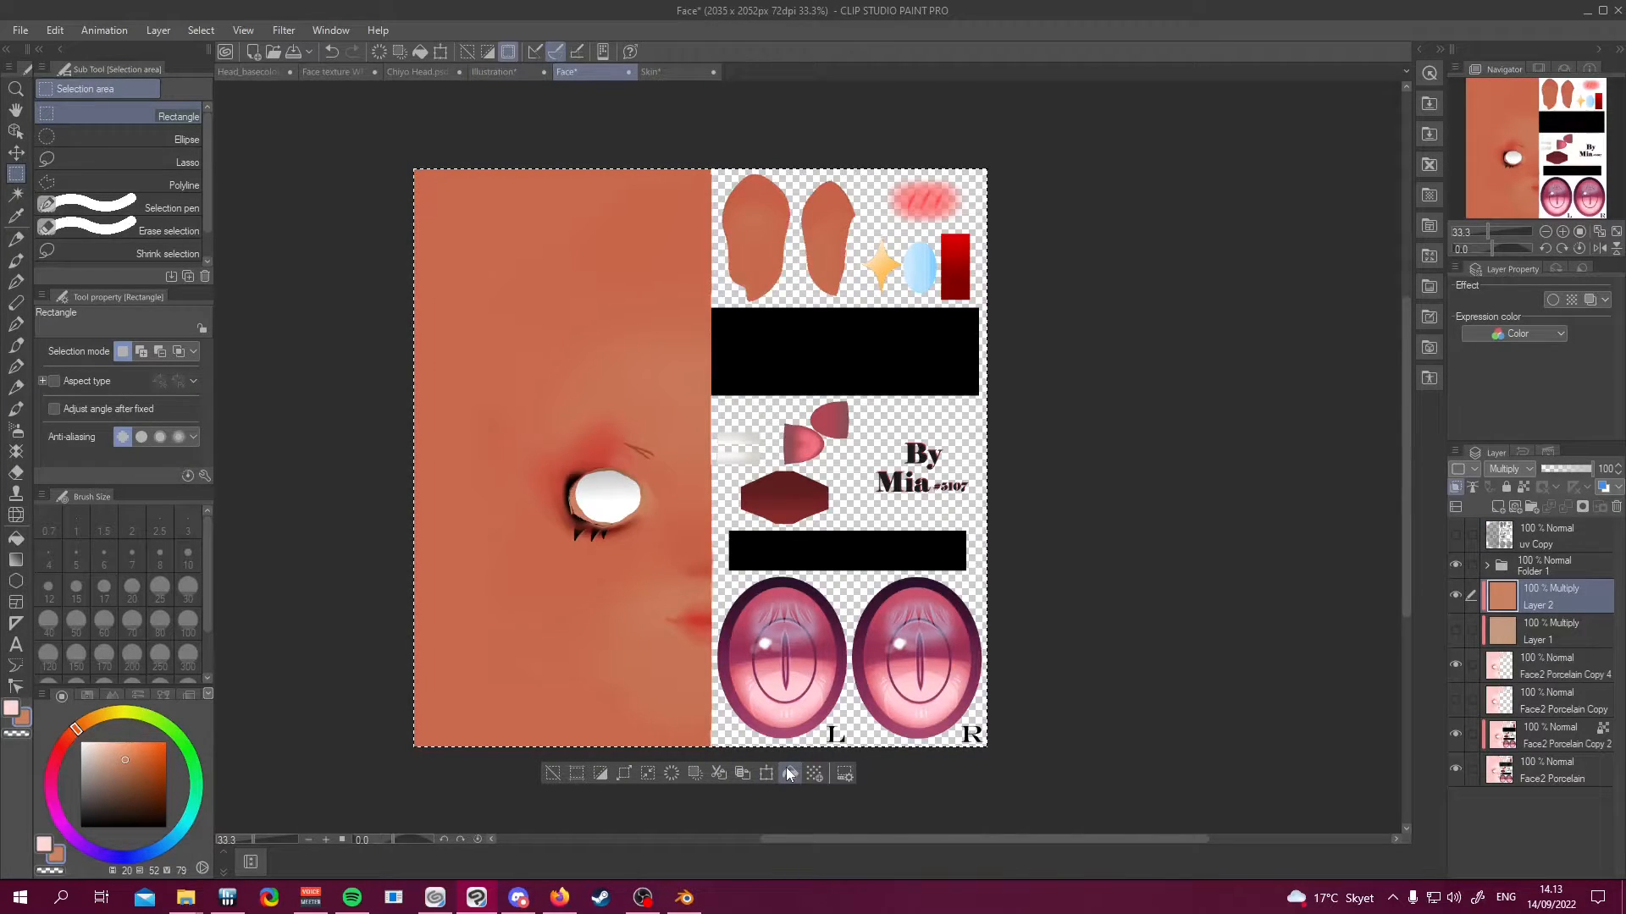
# Refill Layer 2 of the Face document with the dark reddish brown sampled from the second cube in the Illustration palette's top row
pyautogui.click(525, 73)
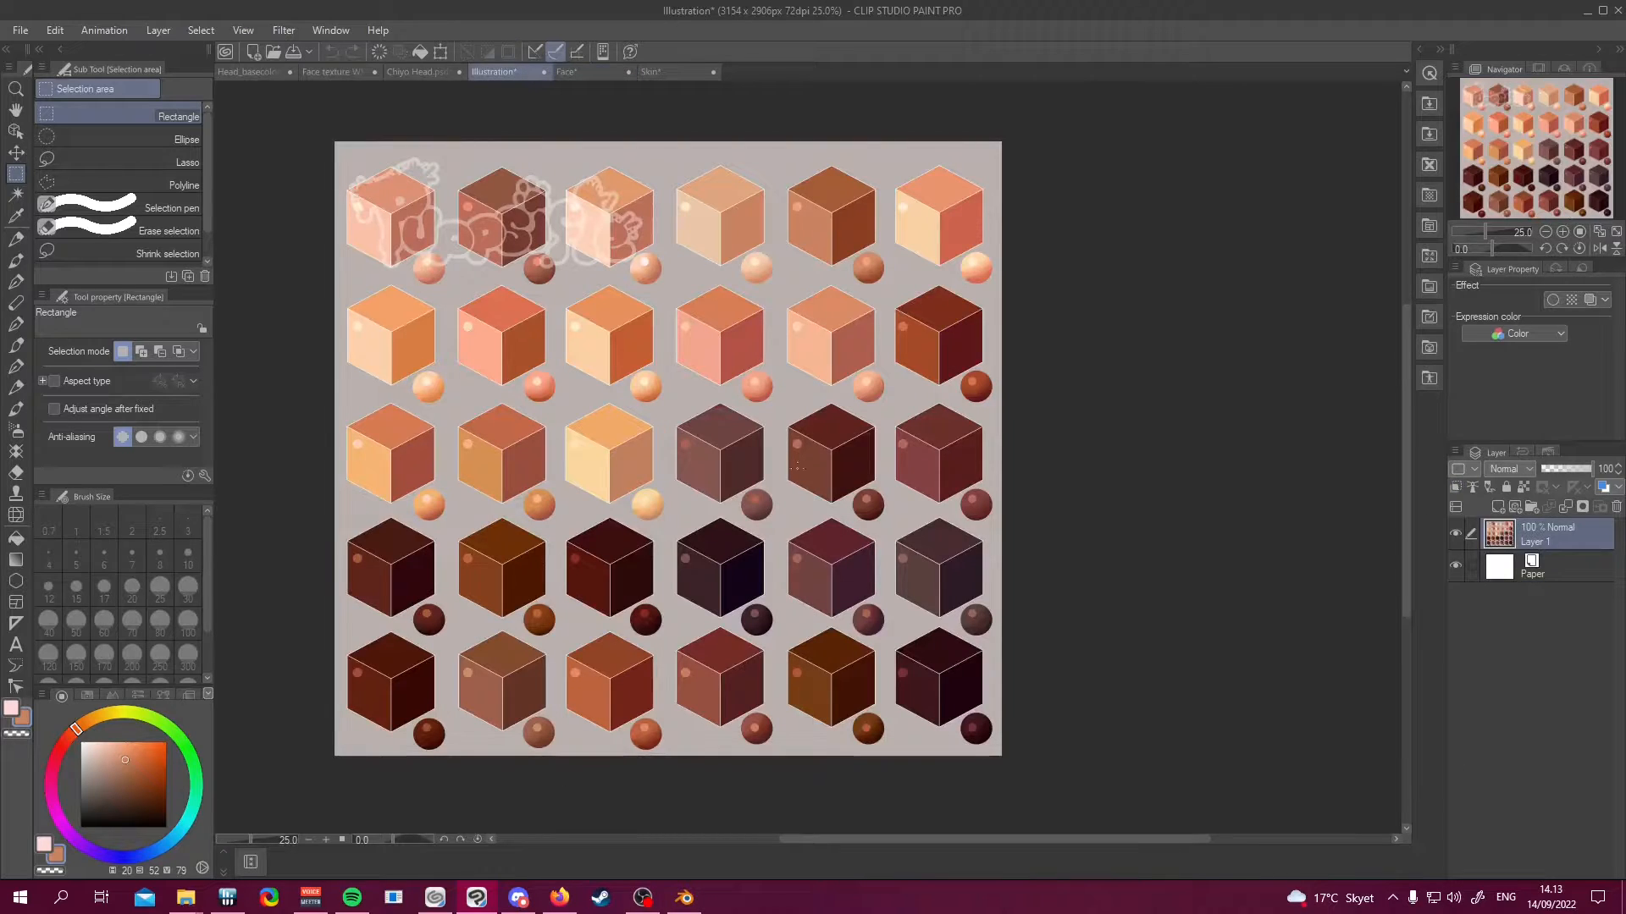
pyautogui.keyDown('alt'); pyautogui.click(525, 219); pyautogui.keyUp('alt')
pyautogui.click(606, 75)
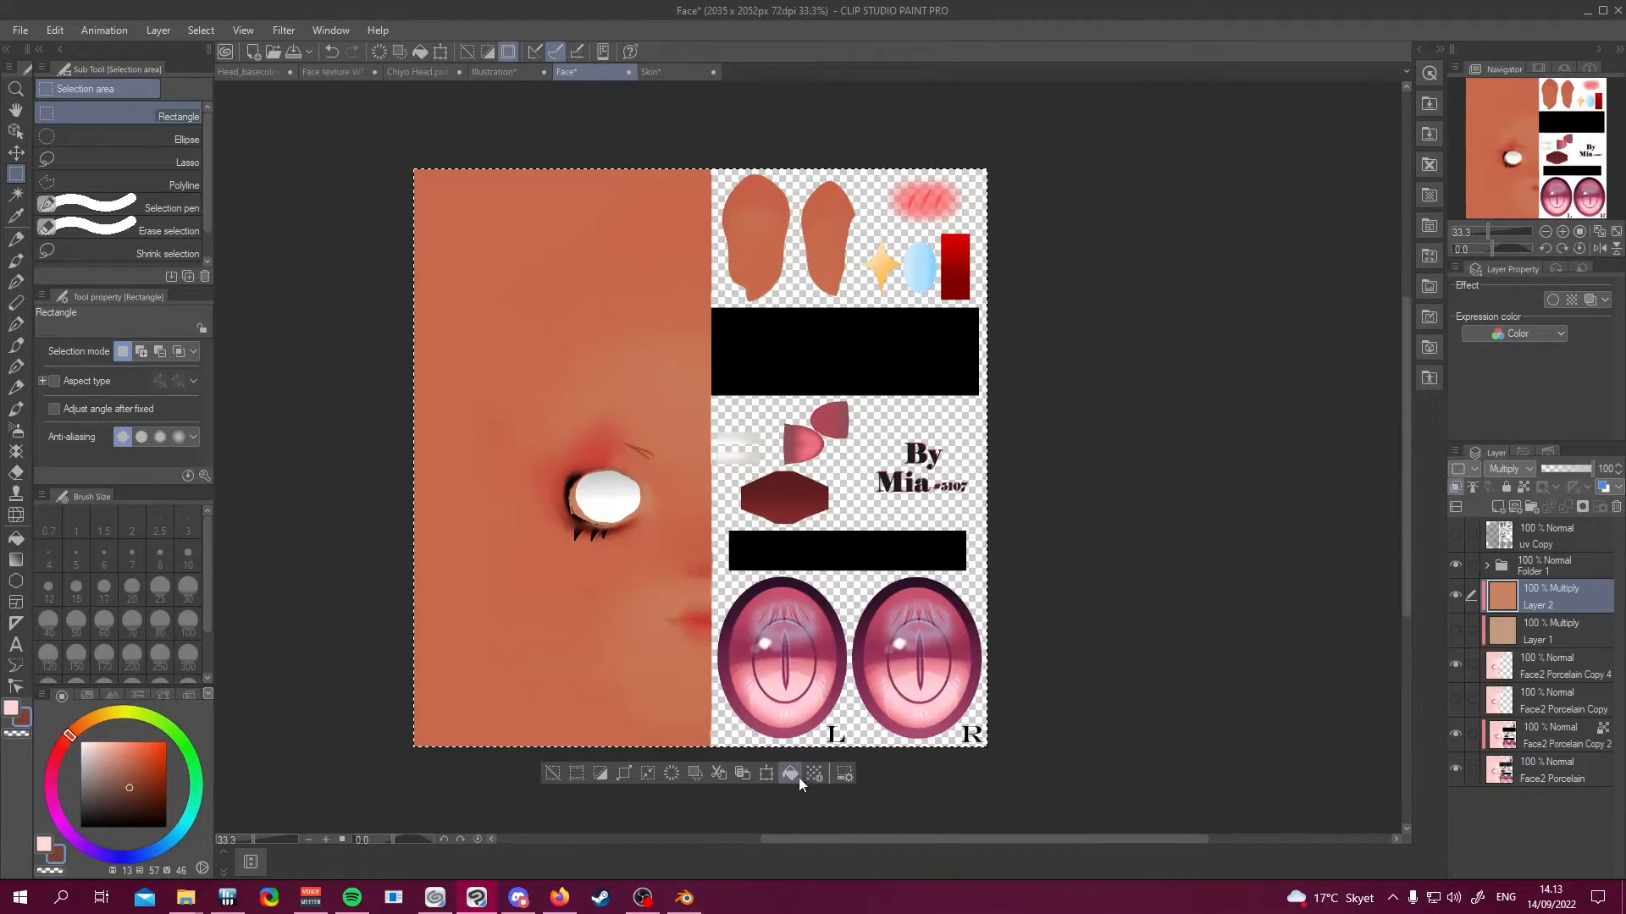
pyautogui.click(790, 776)
pyautogui.hotkey('ctrl', 'd')
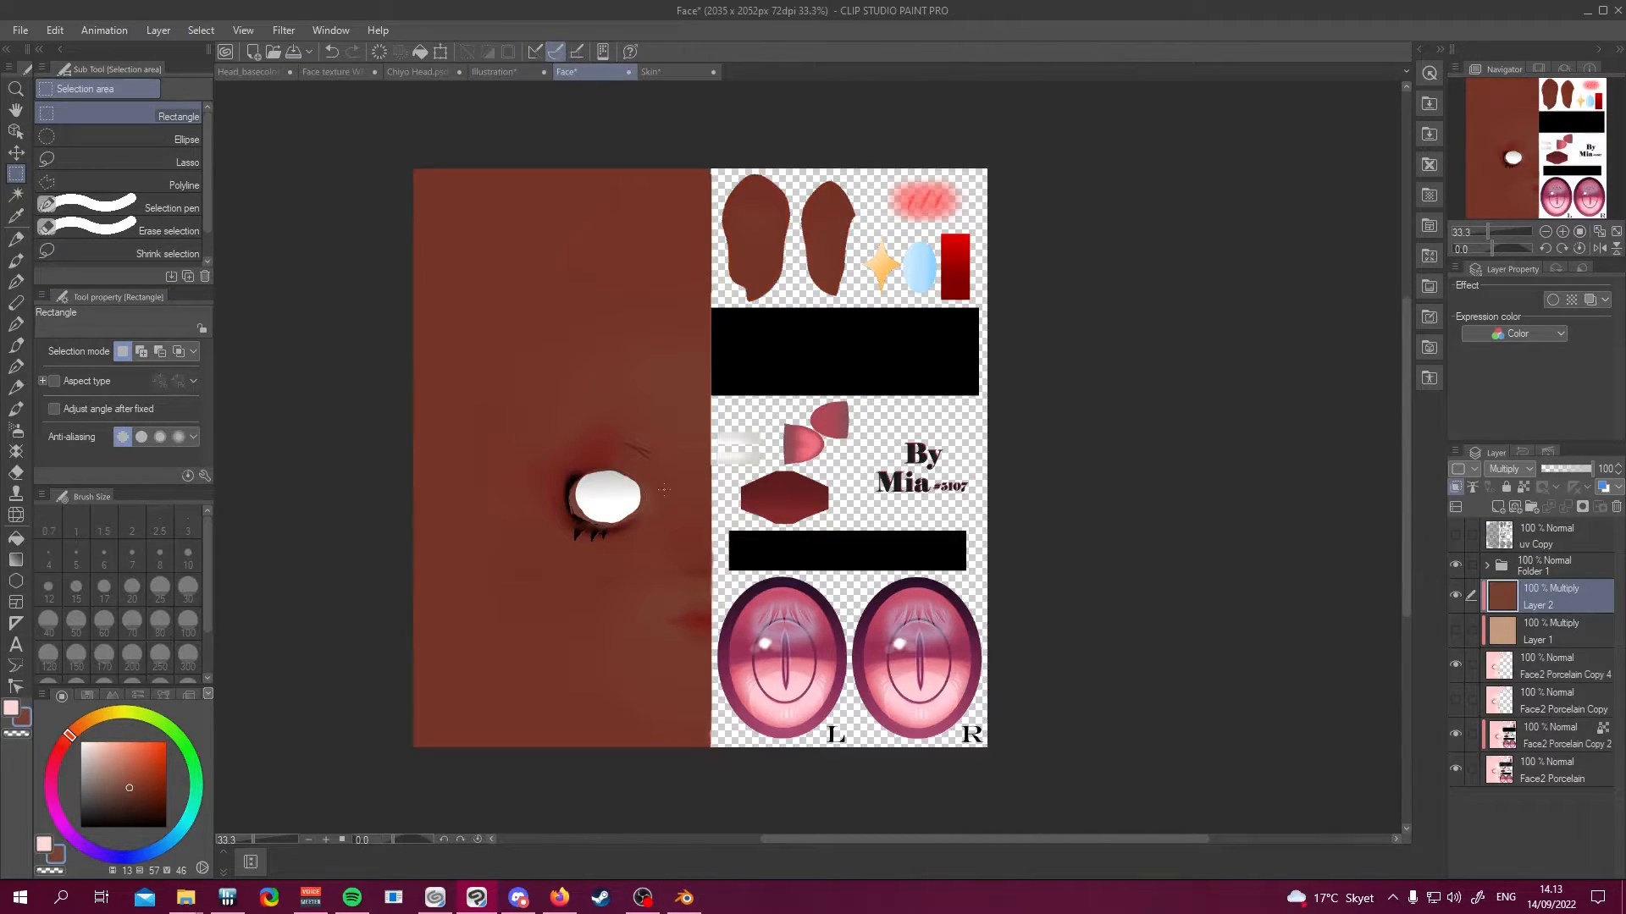
pyautogui.scroll(1, 715, 549)
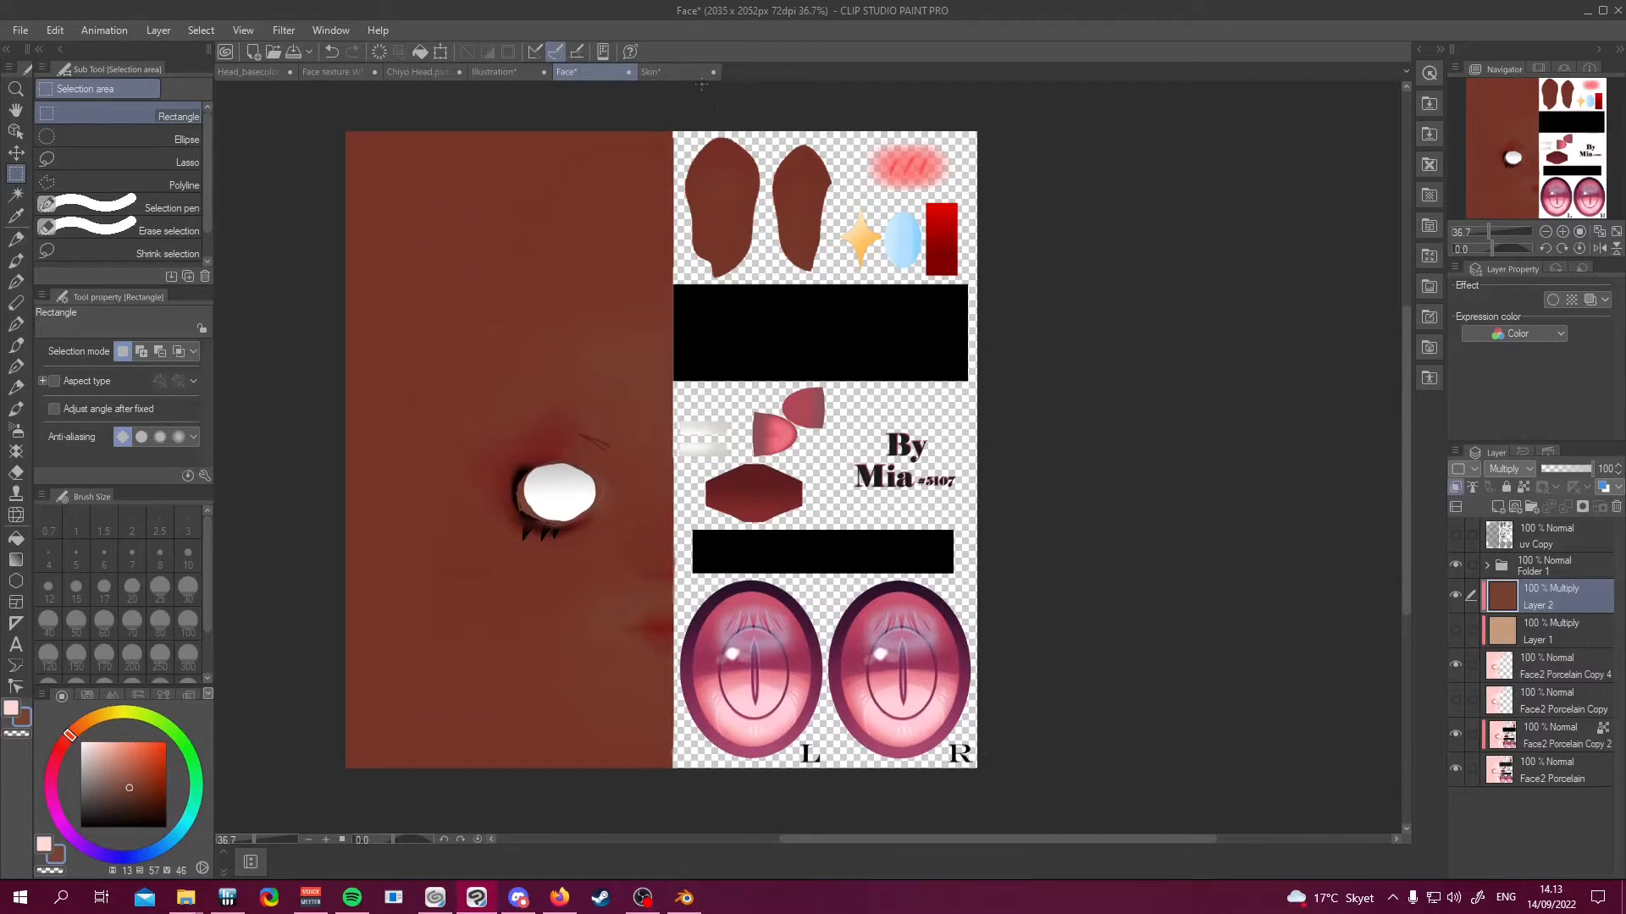
# Try filling the entire Layer 1 Copy of the Skin document with the same dark reddish brown, and undo the fill
pyautogui.click(663, 74)
pyautogui.hotkey('ctrl', 'a')
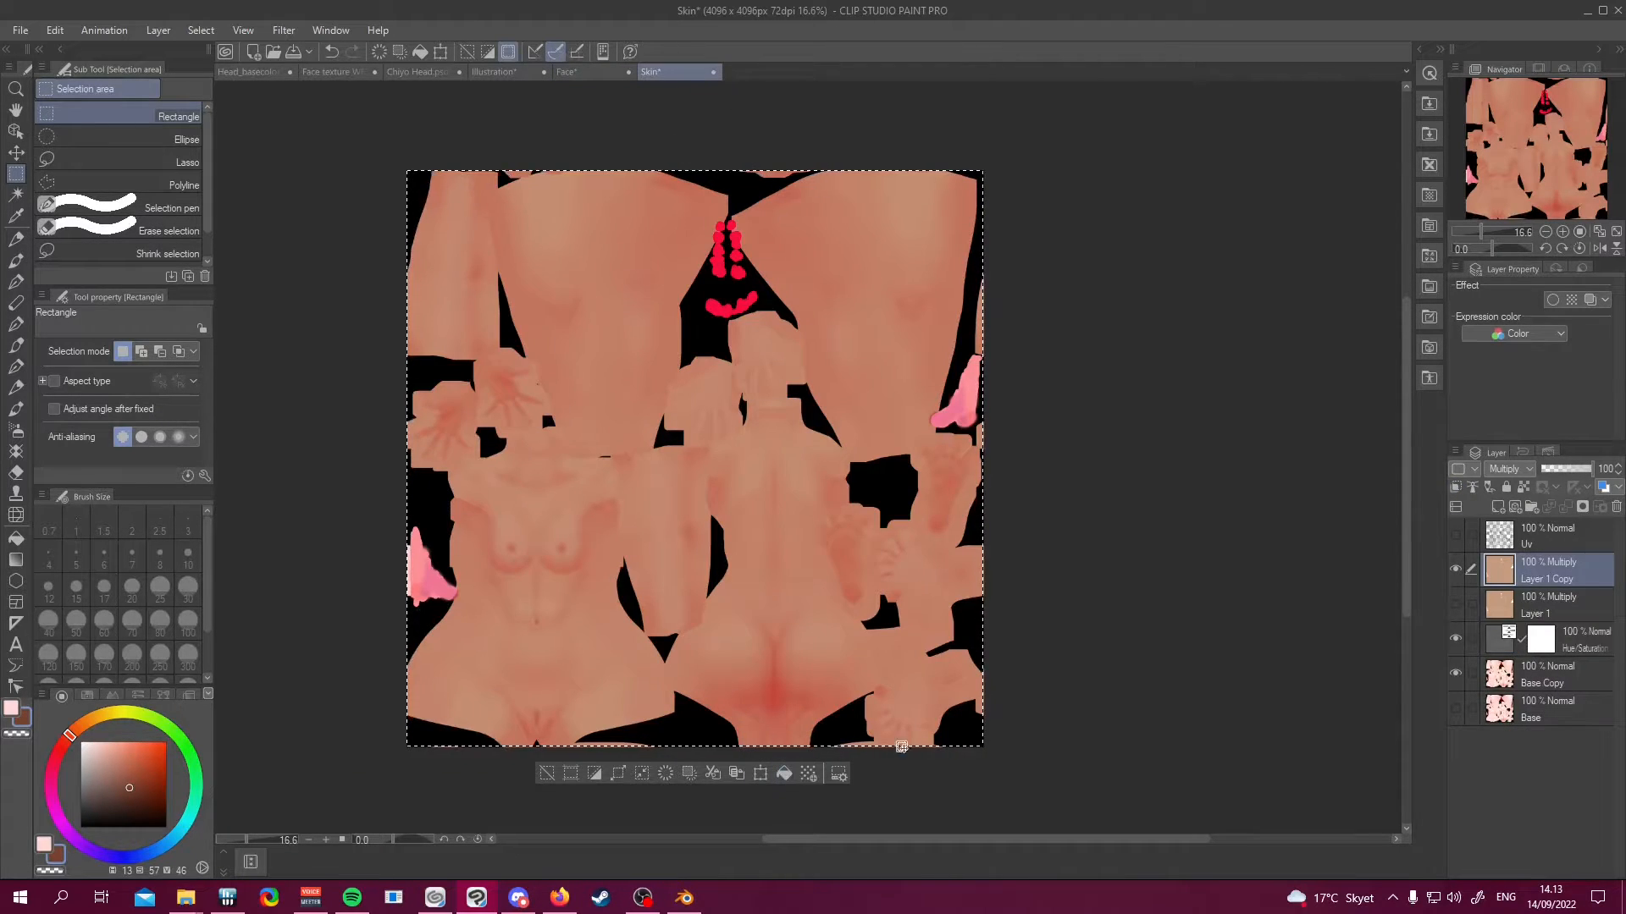
pyautogui.click(784, 774)
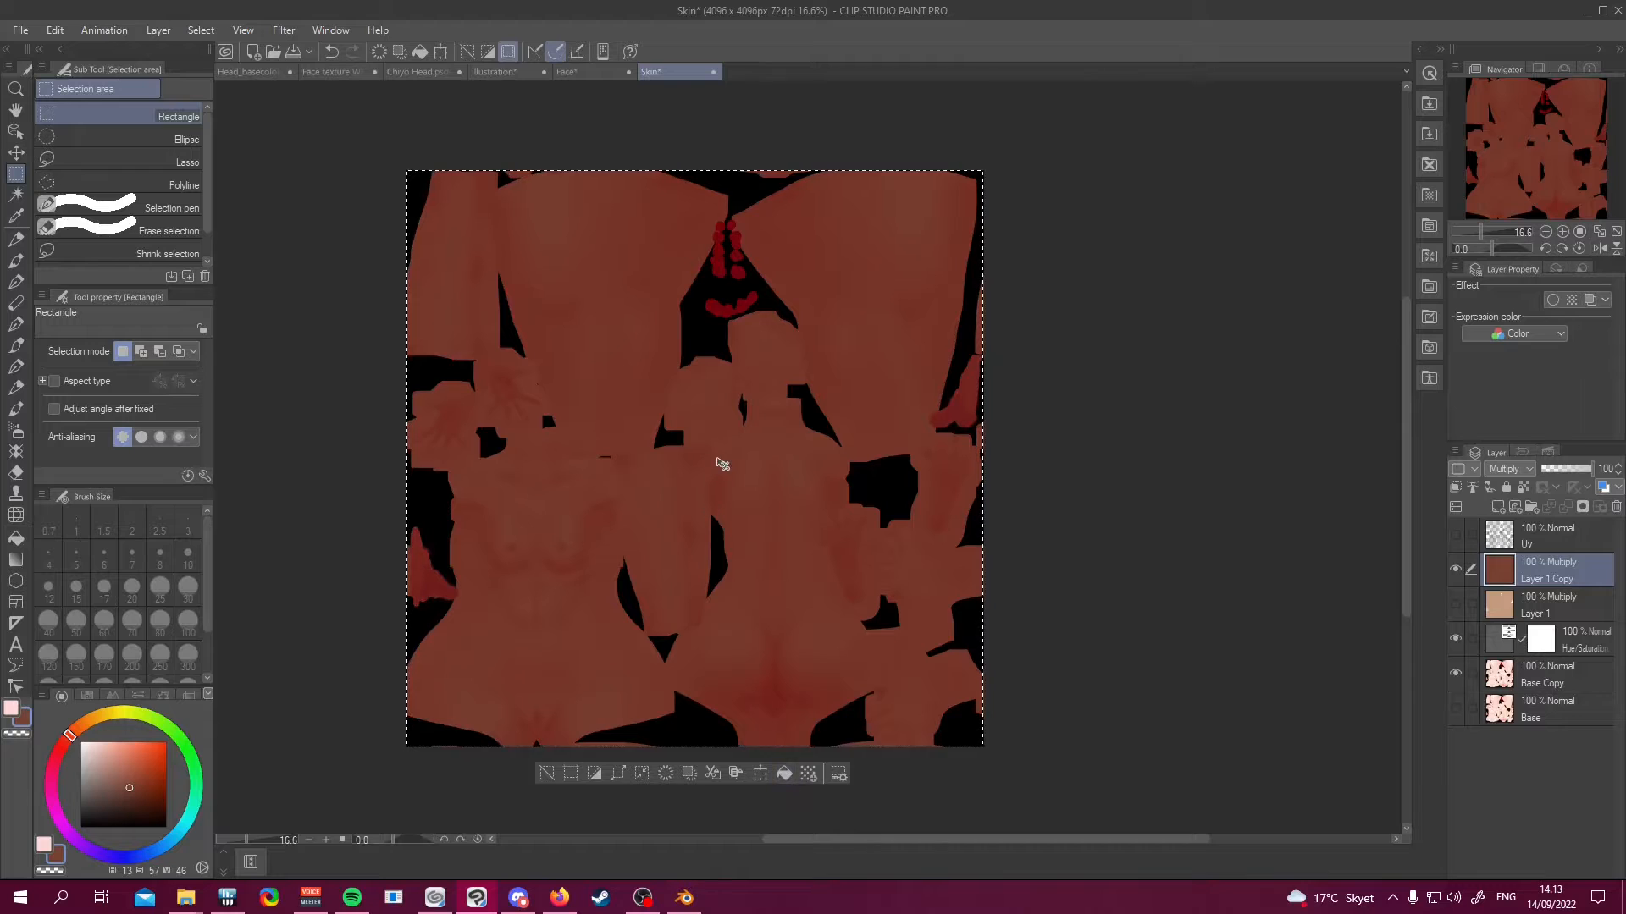
pyautogui.hotkey('ctrl', 'd')
pyautogui.scroll(1, 745, 417)
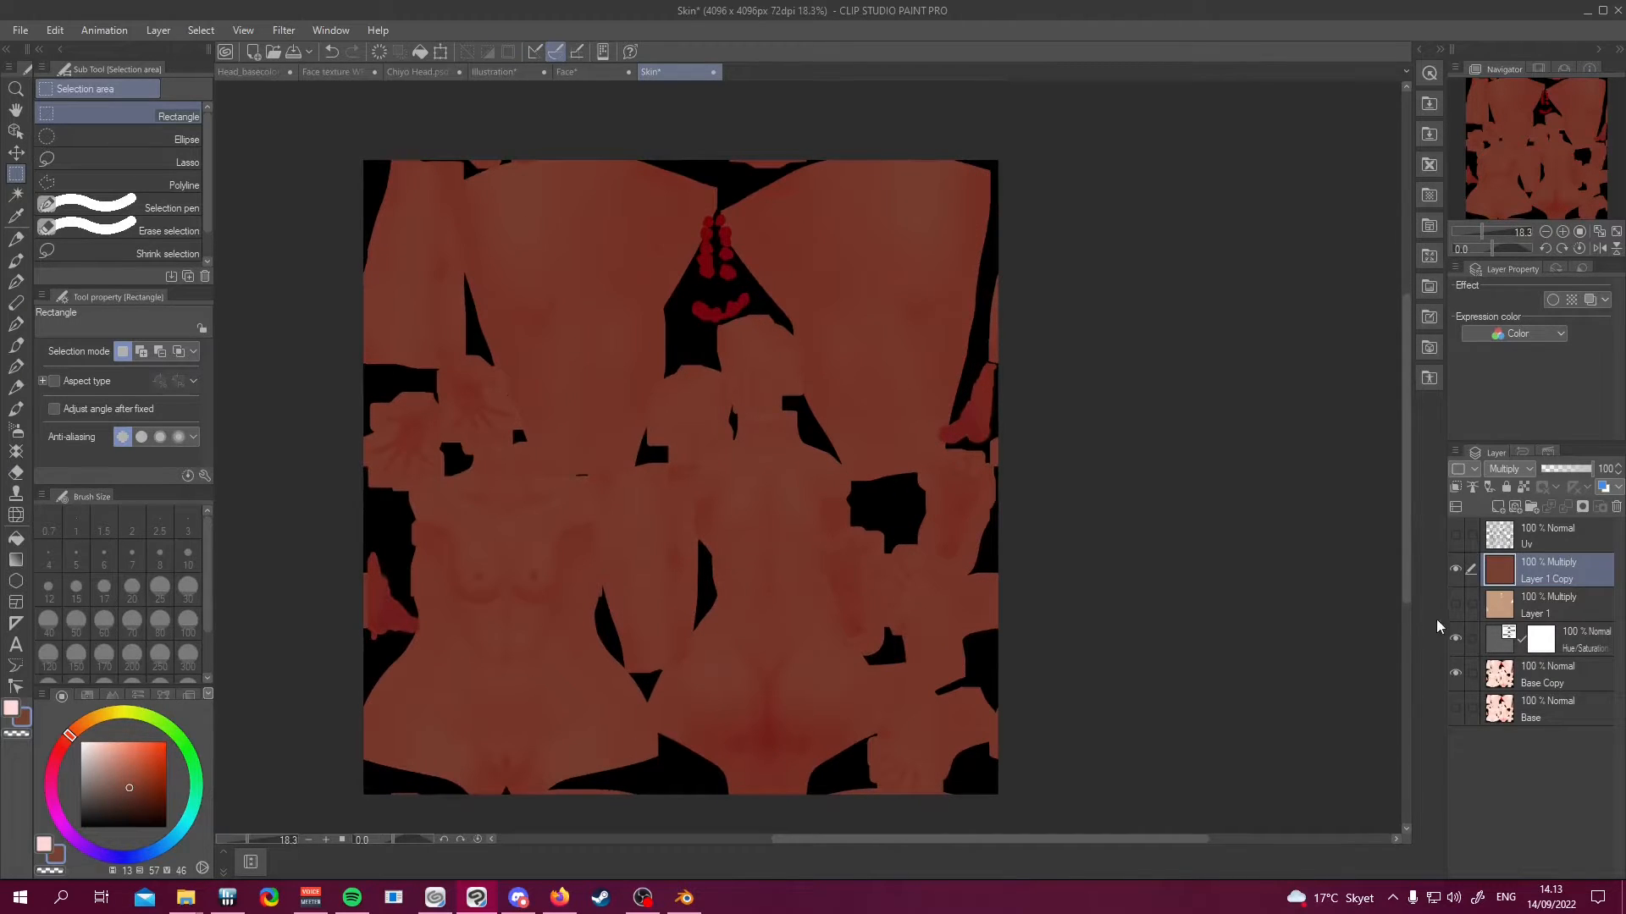
pyautogui.click(1455, 571)
pyautogui.click(1456, 572)
pyautogui.hotkey('ctrl', 'z')
pyautogui.hotkey('ctrl', 'z')
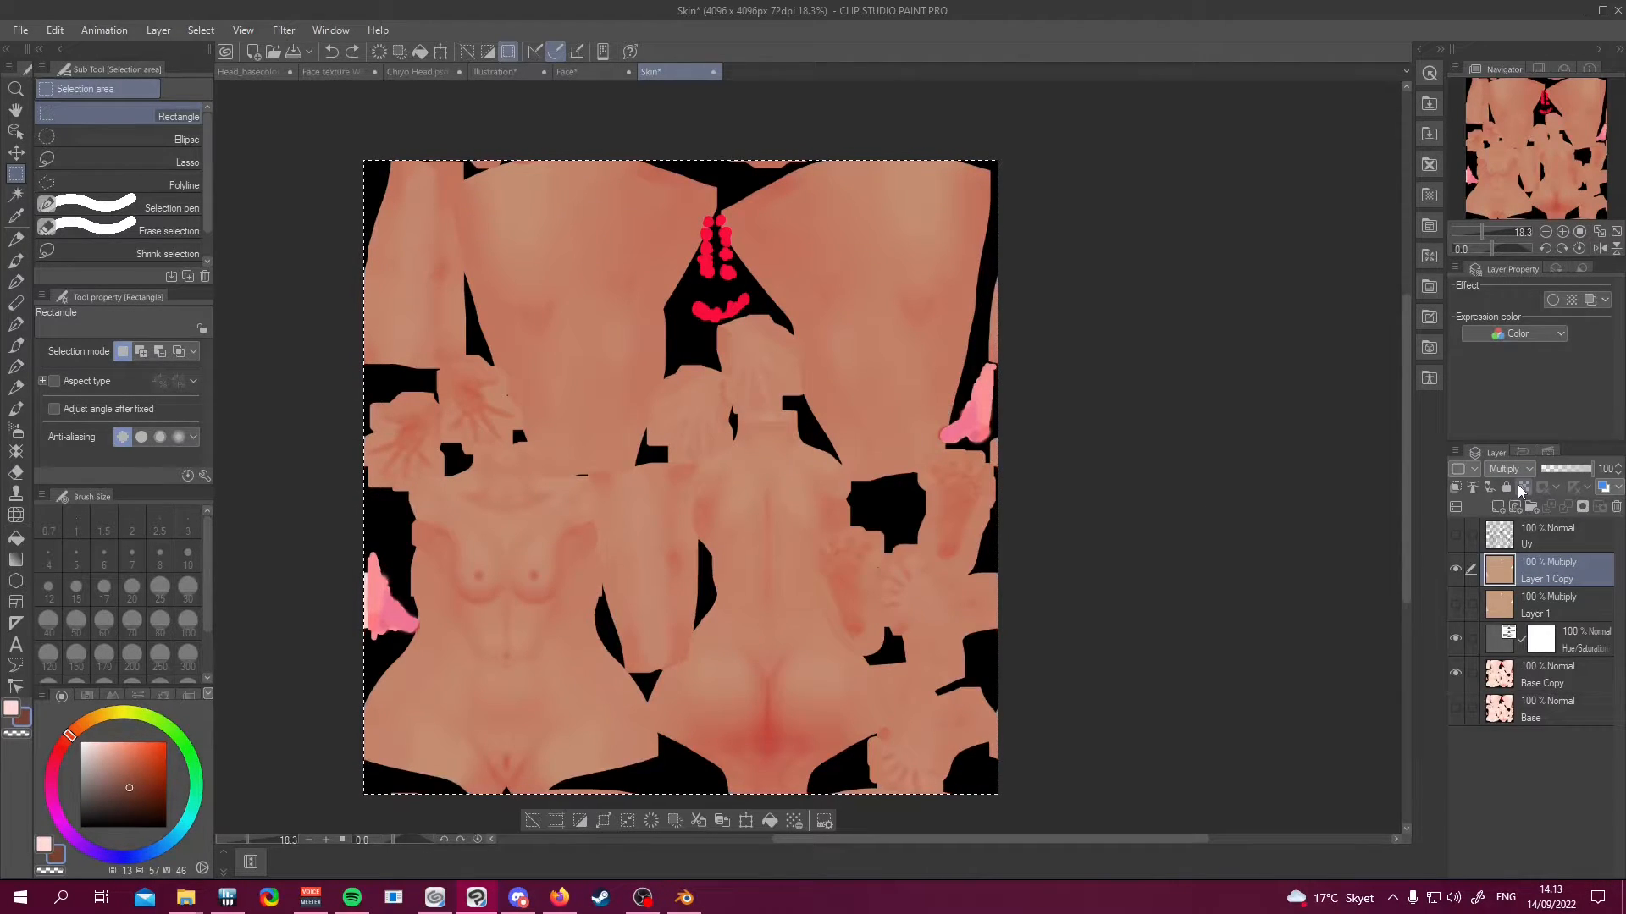
# Lock the transparent pixels of the Skin document's Layer 1 Copy and refill it with the sampled dark reddish brown
pyautogui.click(1524, 488)
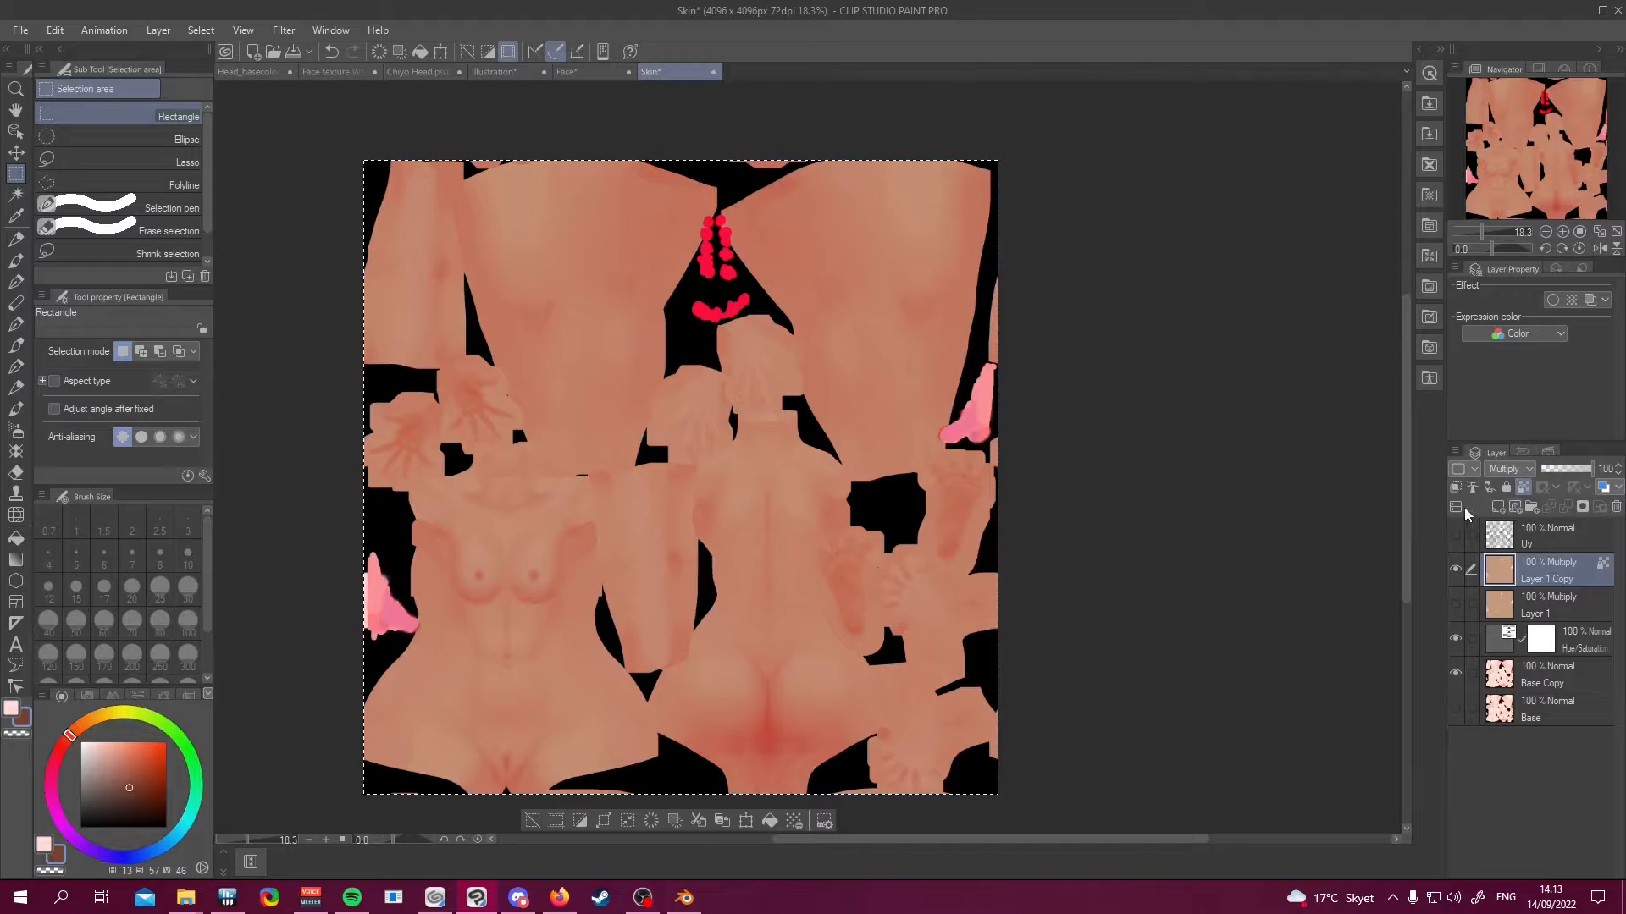
pyautogui.click(770, 820)
pyautogui.hotkey('ctrl', 'd')
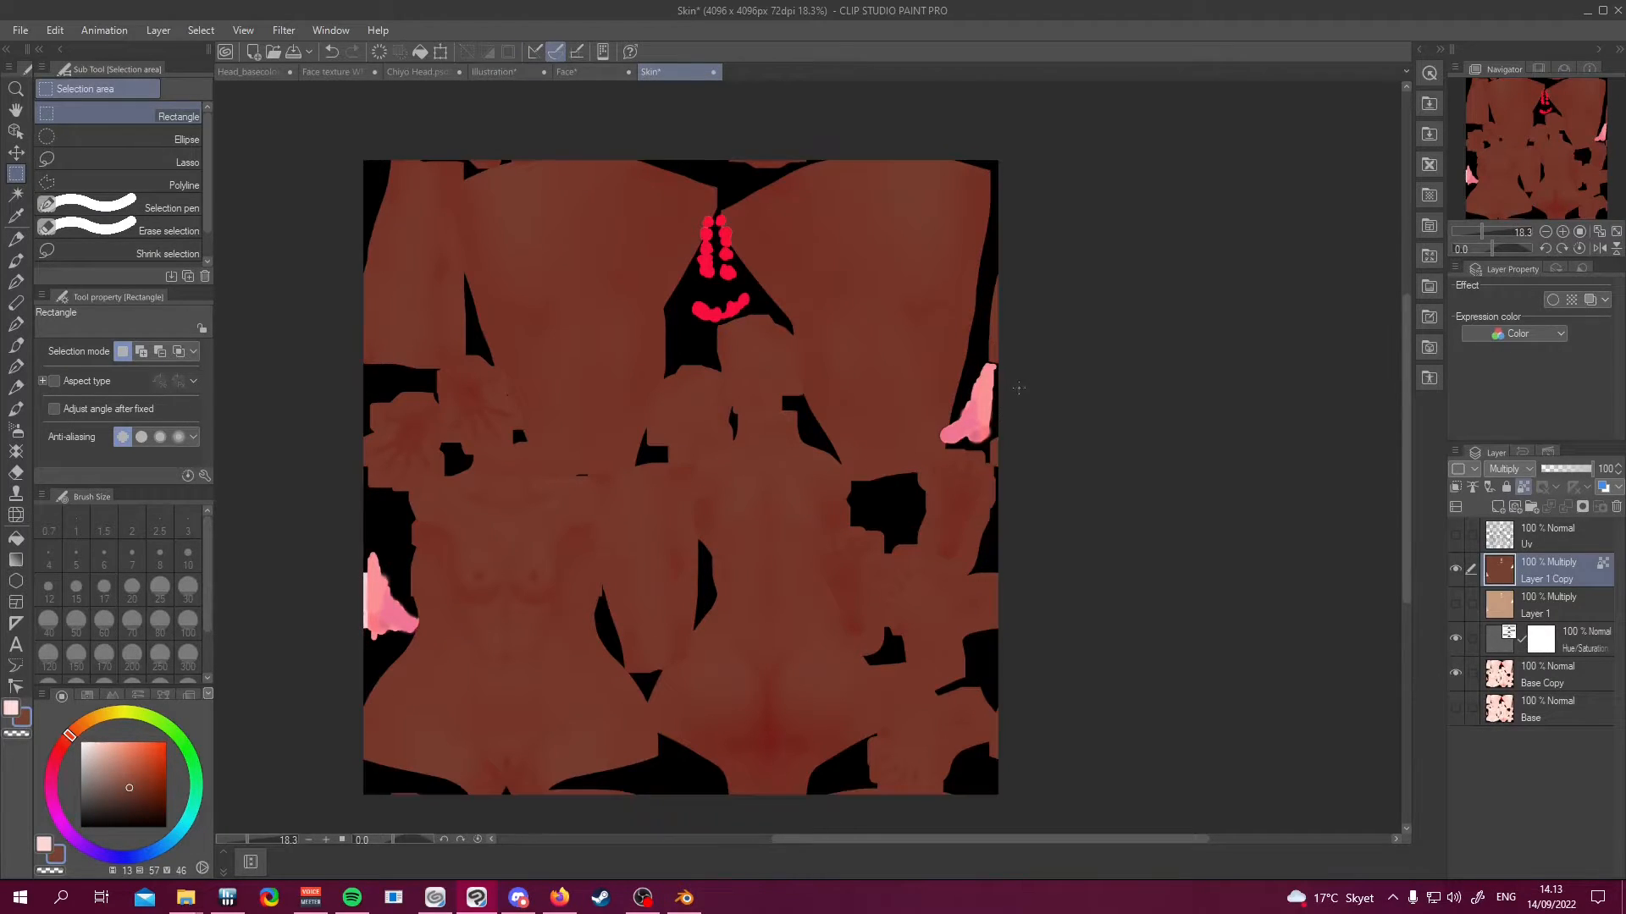
pyautogui.scroll(-1, 852, 420)
pyautogui.scroll(1, 852, 420)
pyautogui.scroll(-1, 932, 550)
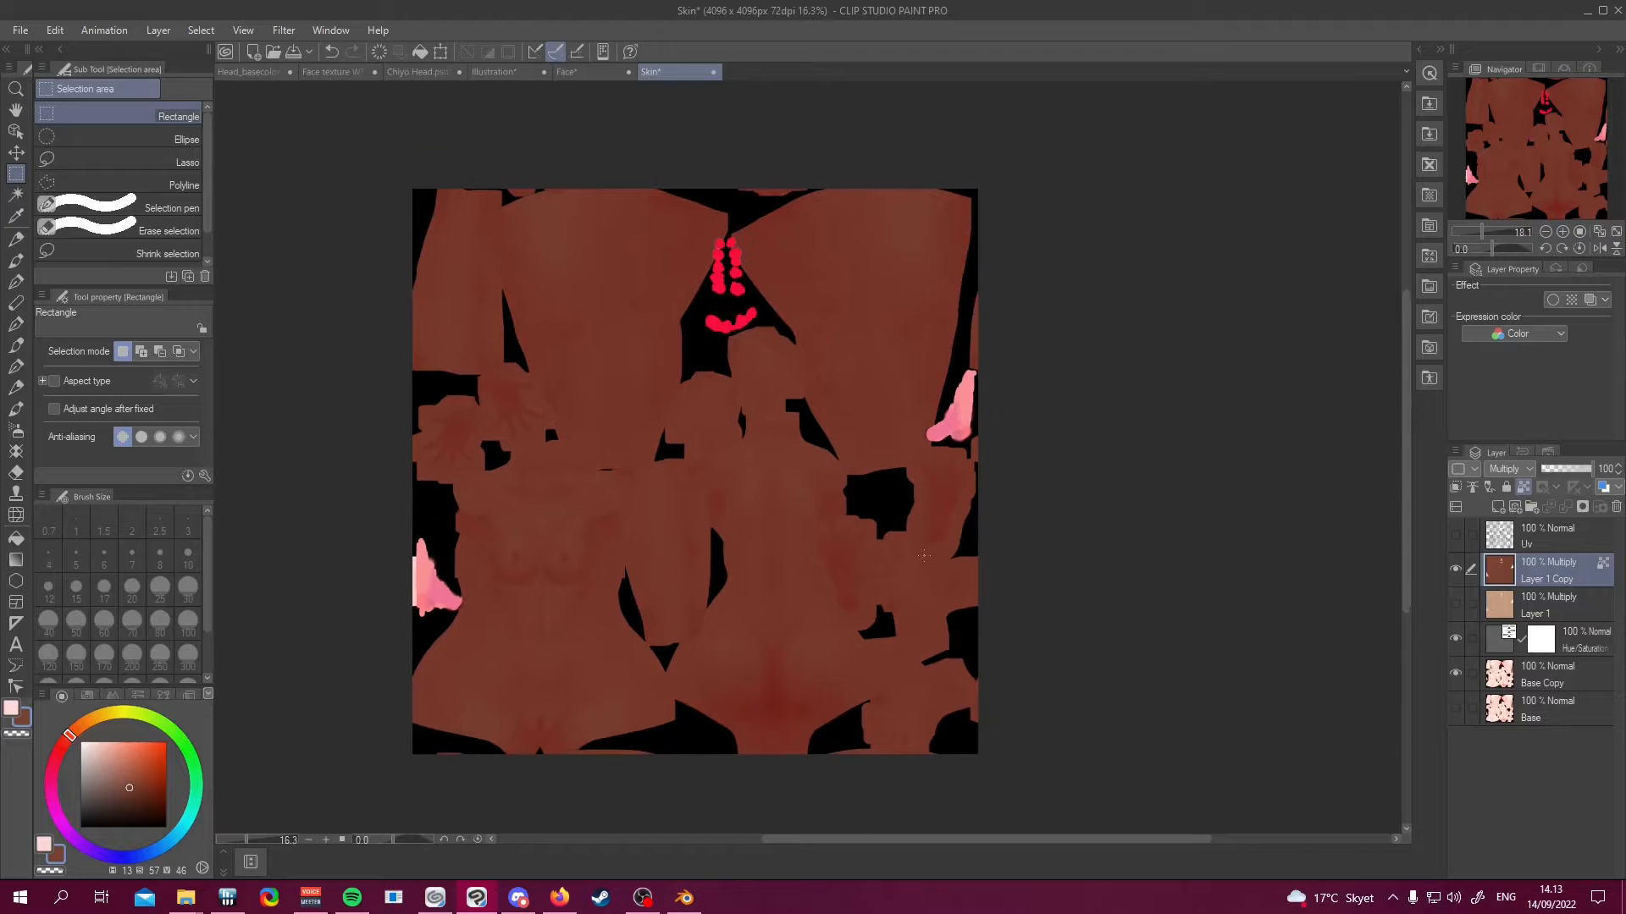
pyautogui.scroll(2, 957, 596)
# In the Face document, add a new layer above Layer 2 and clip it to the layer below
pyautogui.click(584, 72)
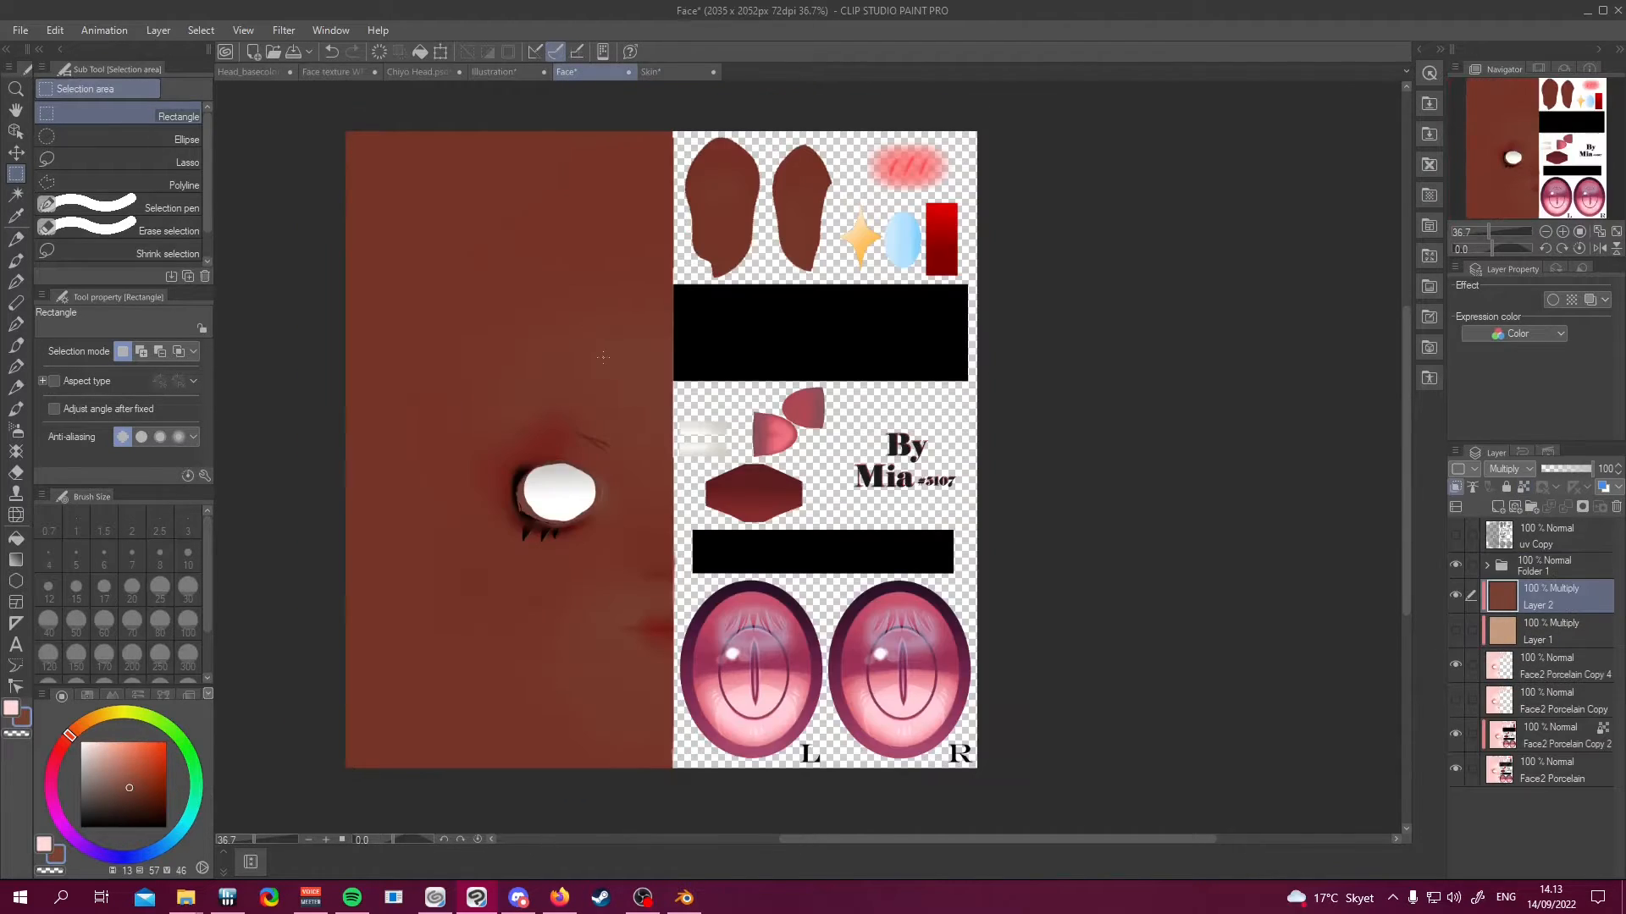
pyautogui.scroll(-1, 670, 495)
pyautogui.scroll(2, 671, 495)
pyautogui.scroll(1, 670, 495)
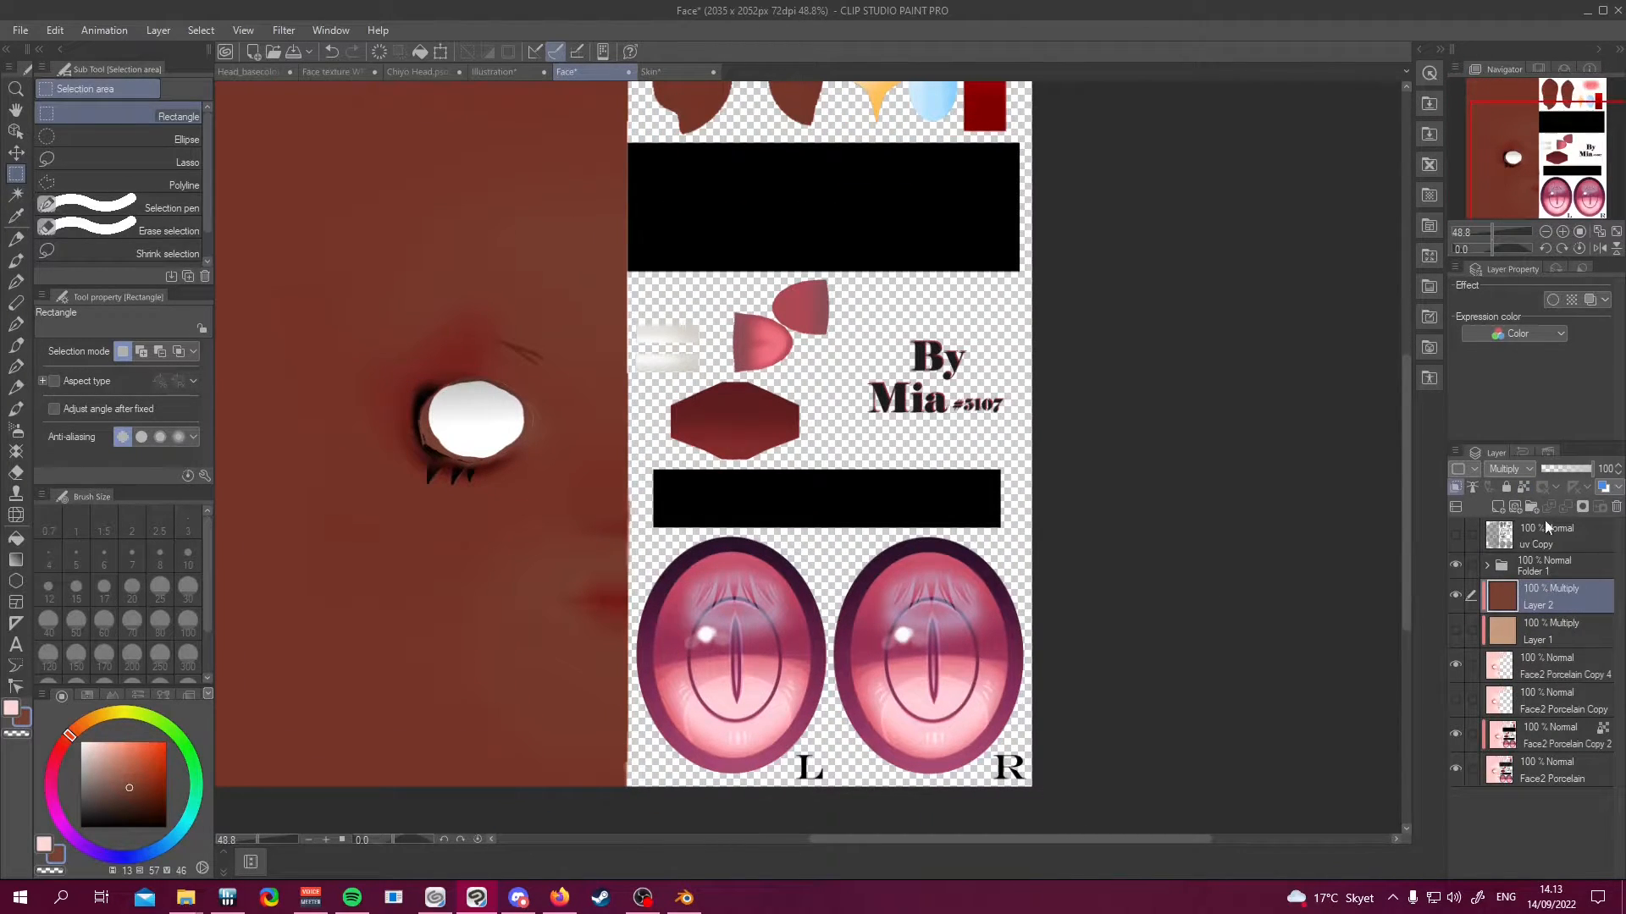
pyautogui.click(1498, 506)
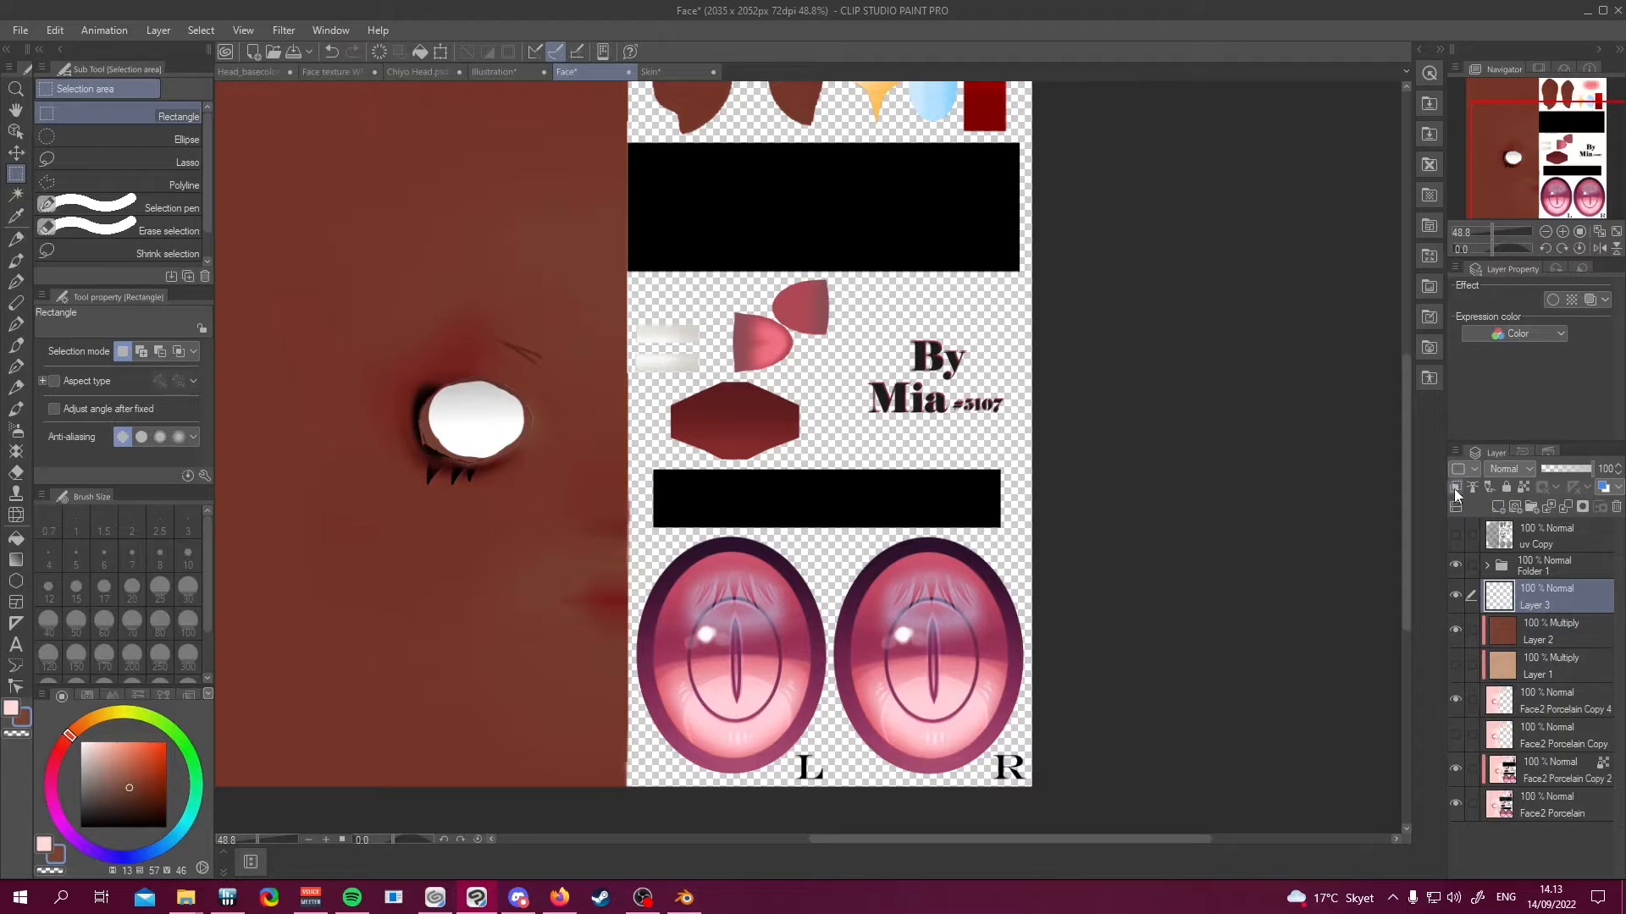
pyautogui.click(1456, 488)
# Paint a small white highlight on the nose on the Face document's Layer 3, using the Soft airbrush at size 10
pyautogui.click(13, 709)
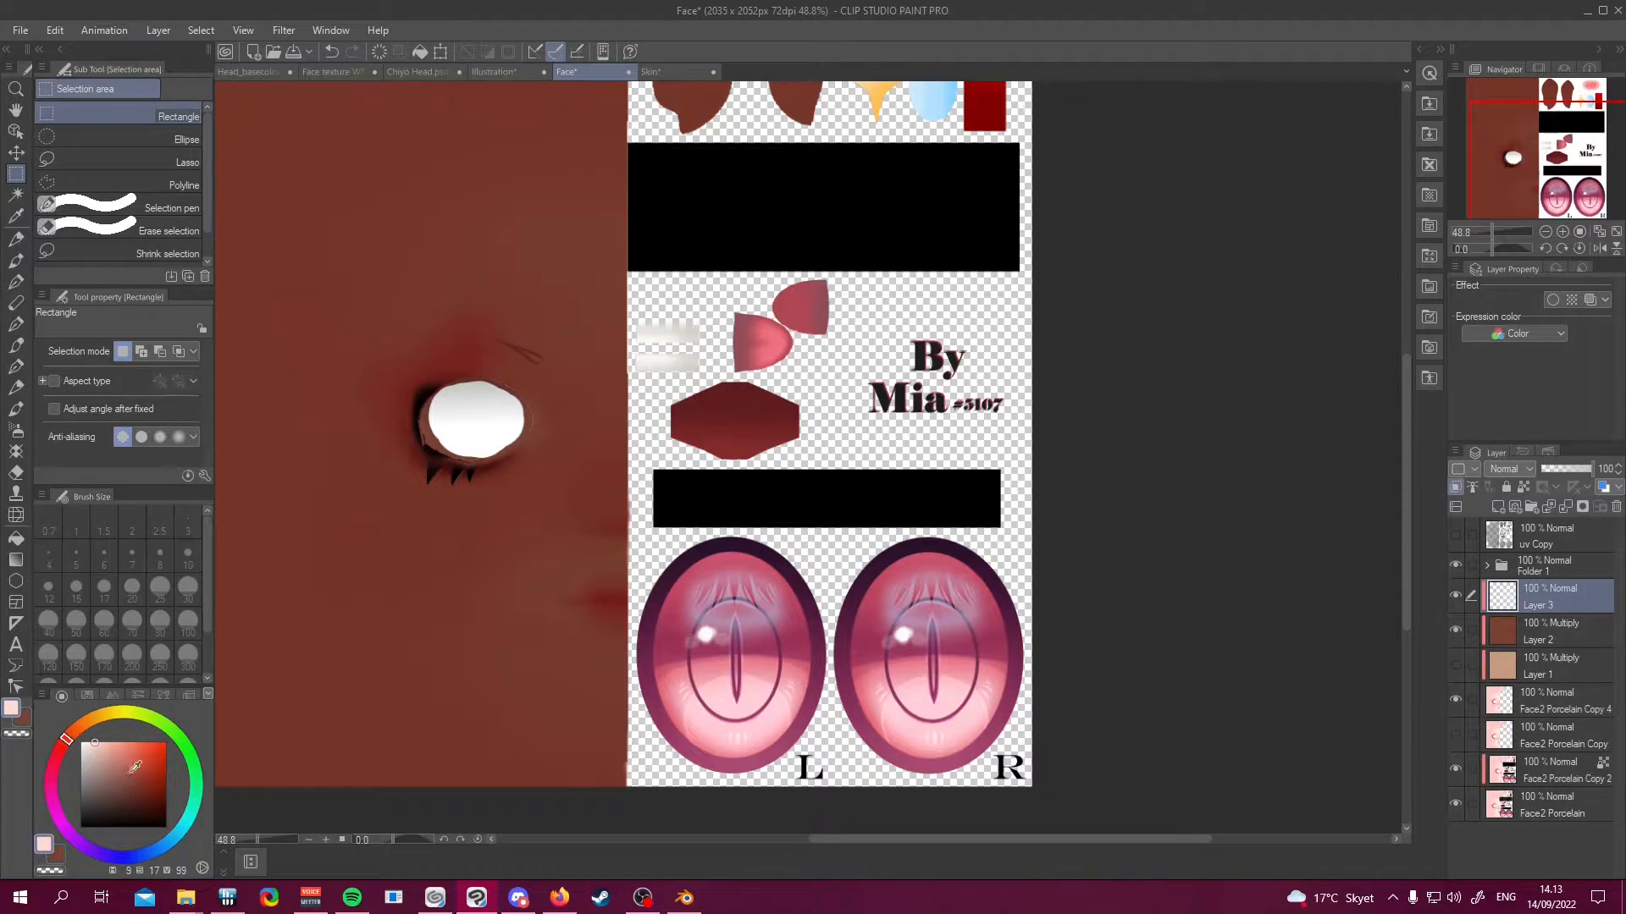
pyautogui.moveTo(126, 761); pyautogui.dragTo(45, 663)
pyautogui.scroll(-1, 674, 464)
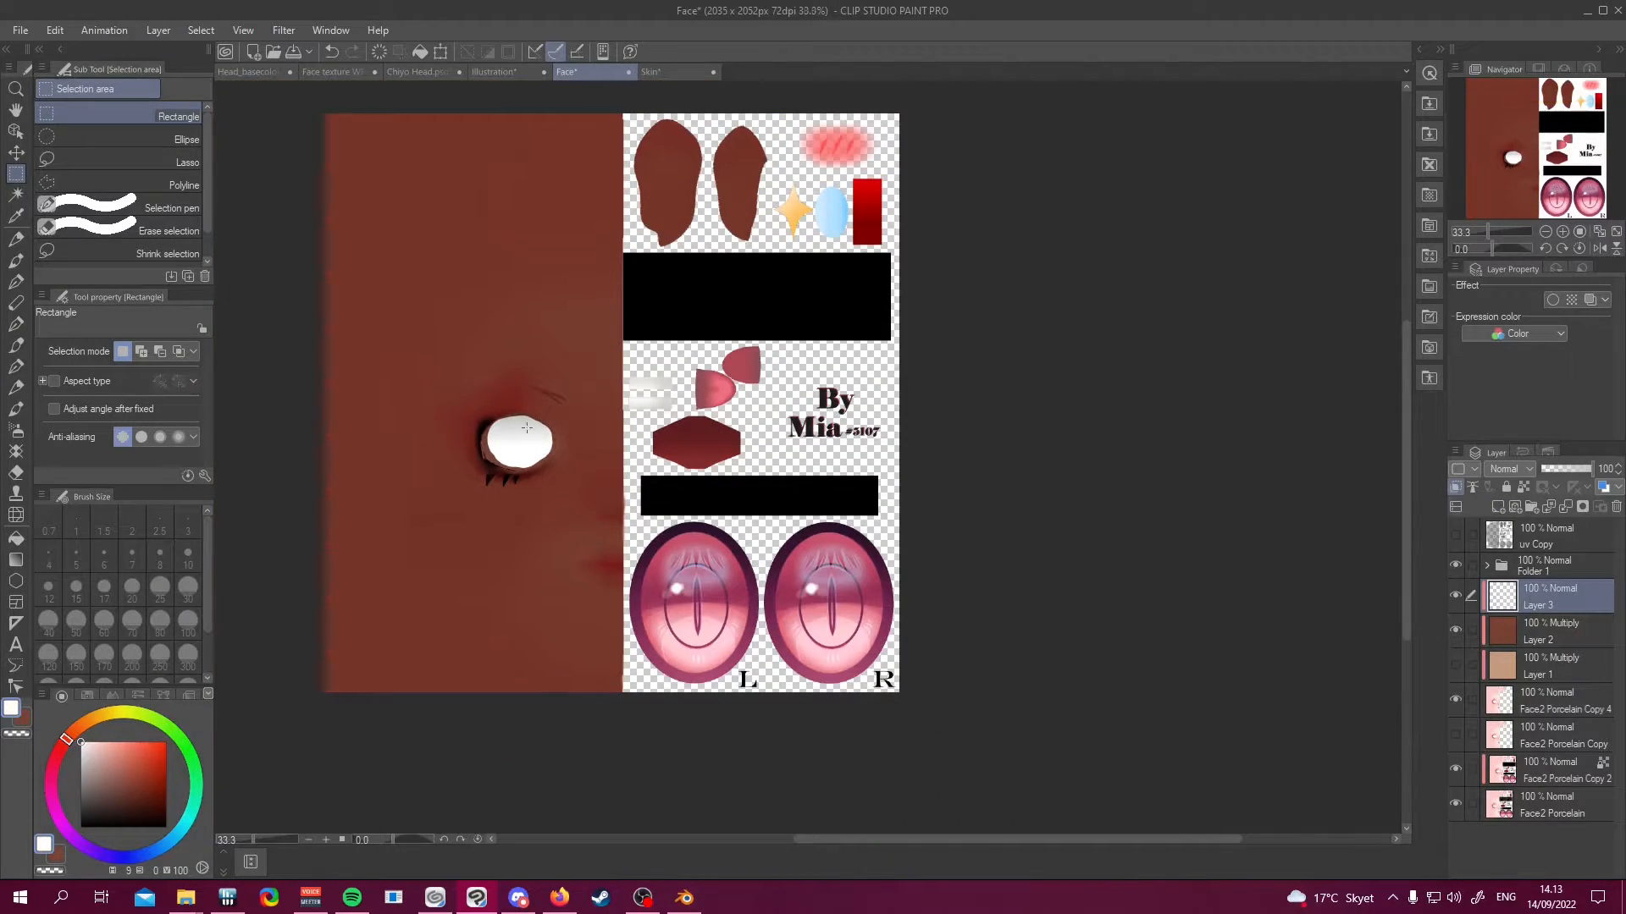
pyautogui.scroll(3, 630, 474)
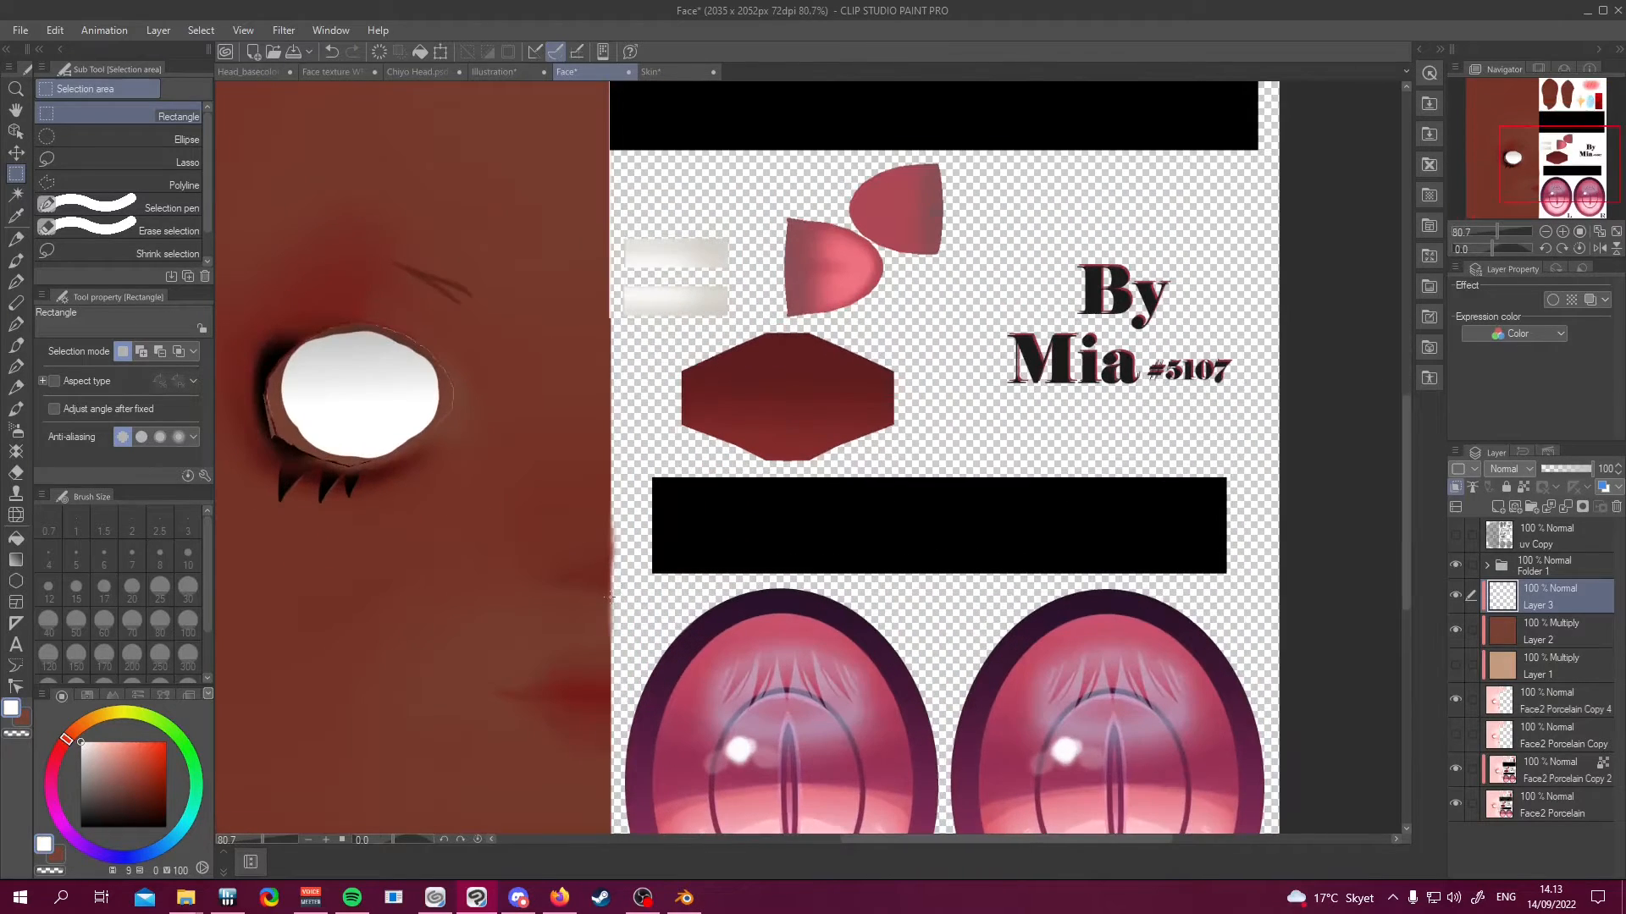
pyautogui.scroll(3, 609, 596)
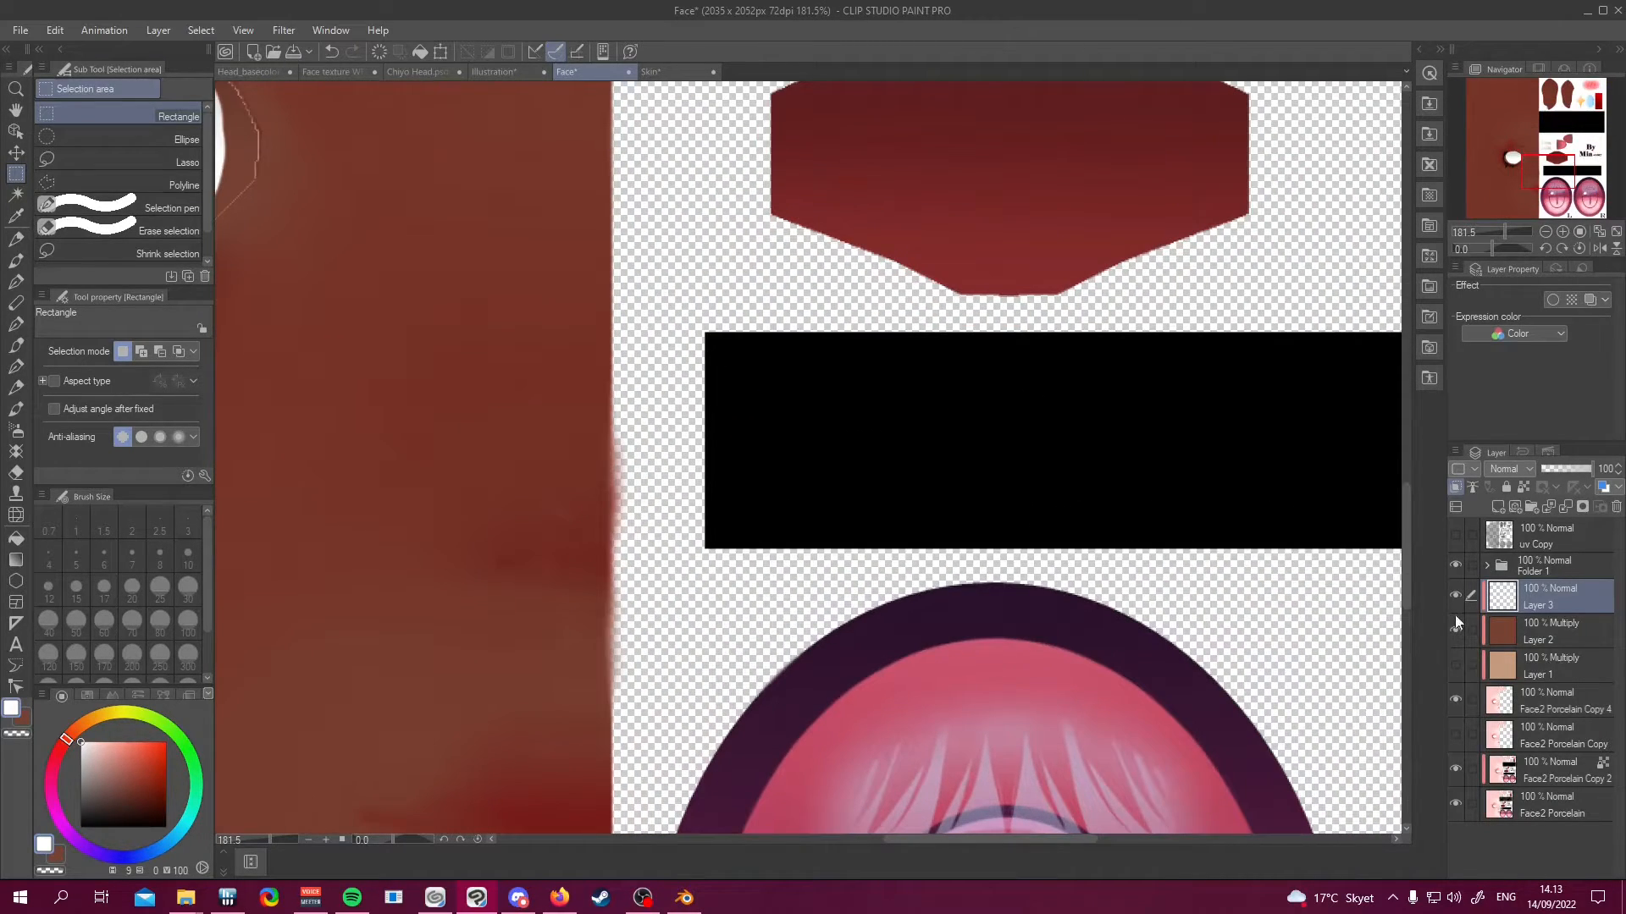
pyautogui.click(1453, 627)
pyautogui.click(1453, 627)
pyautogui.click(16, 430)
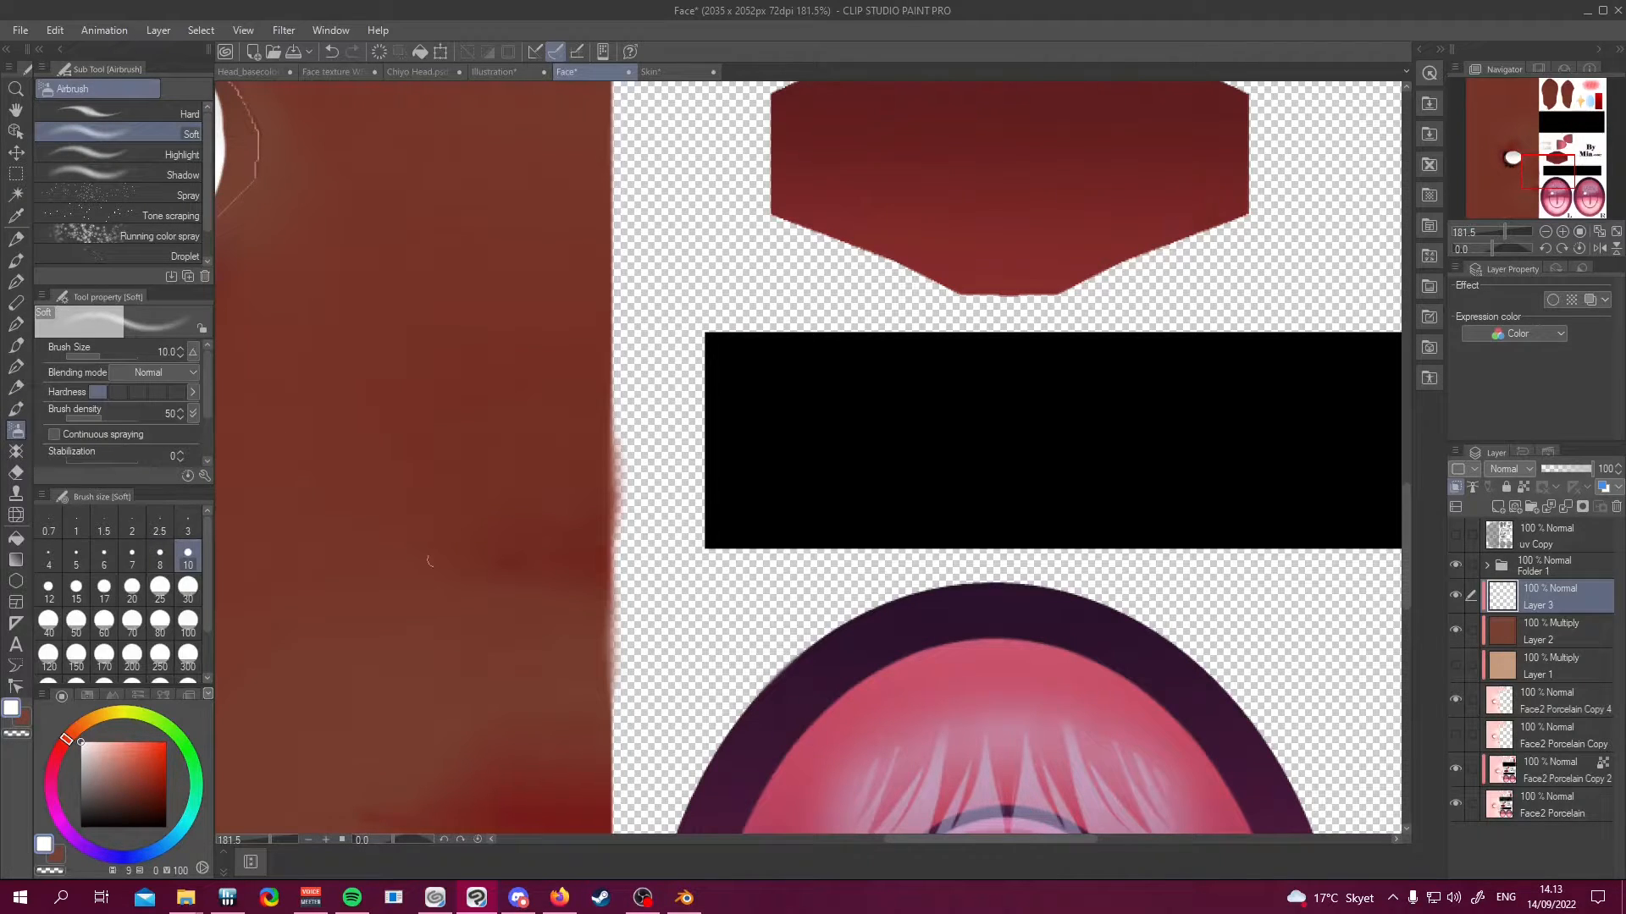
pyautogui.scroll(2, 544, 494)
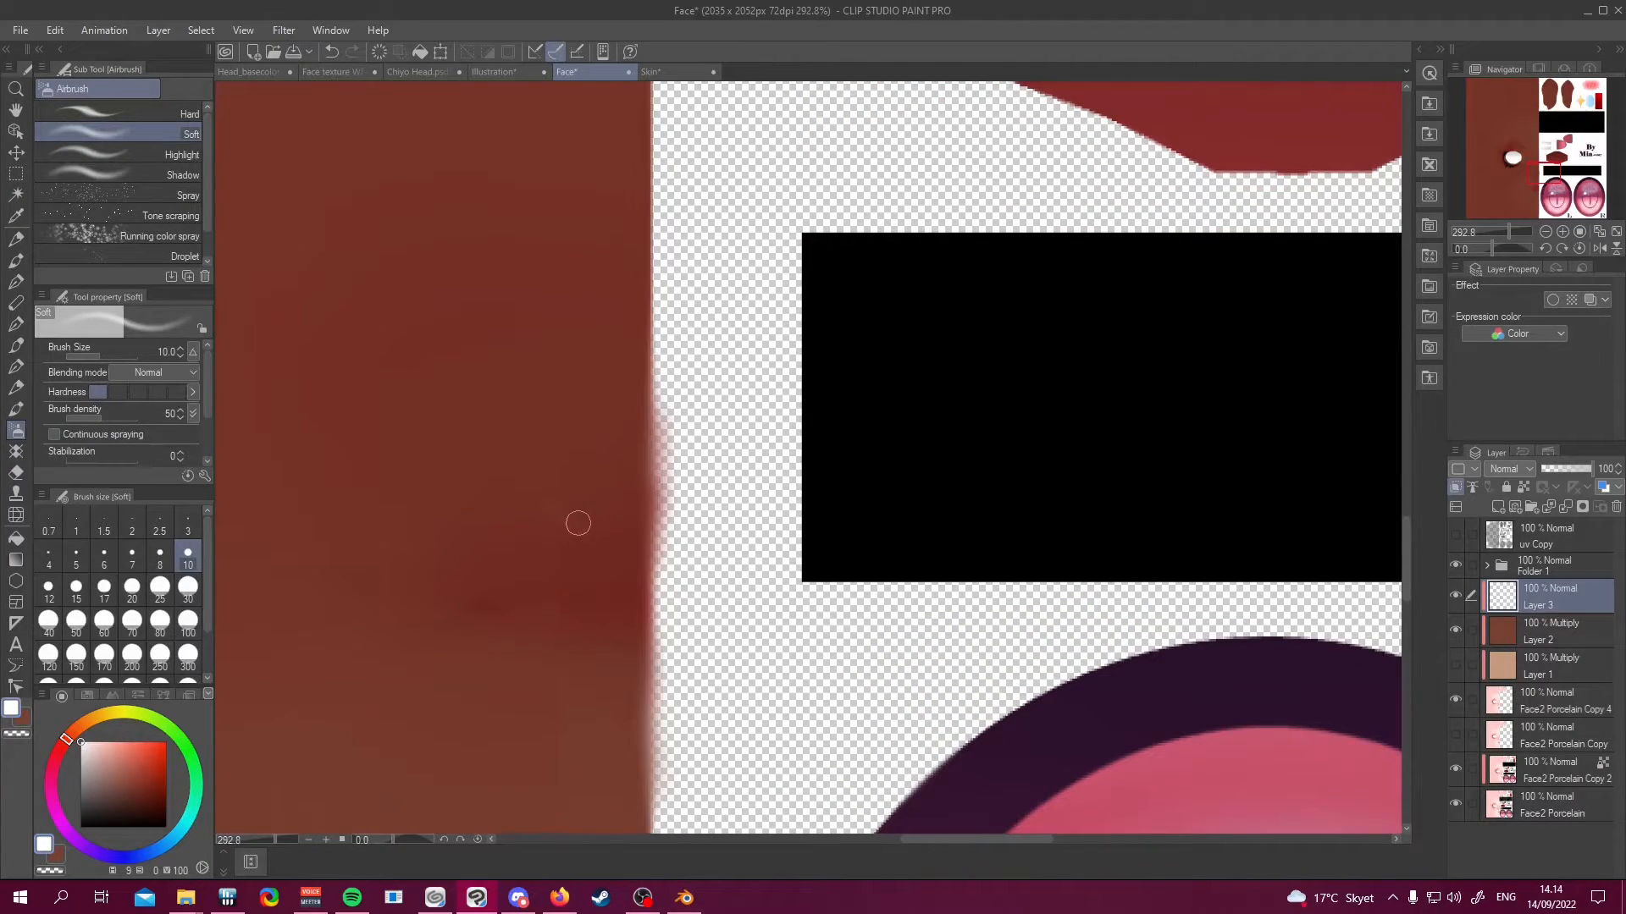
pyautogui.scroll(-7, 563, 529)
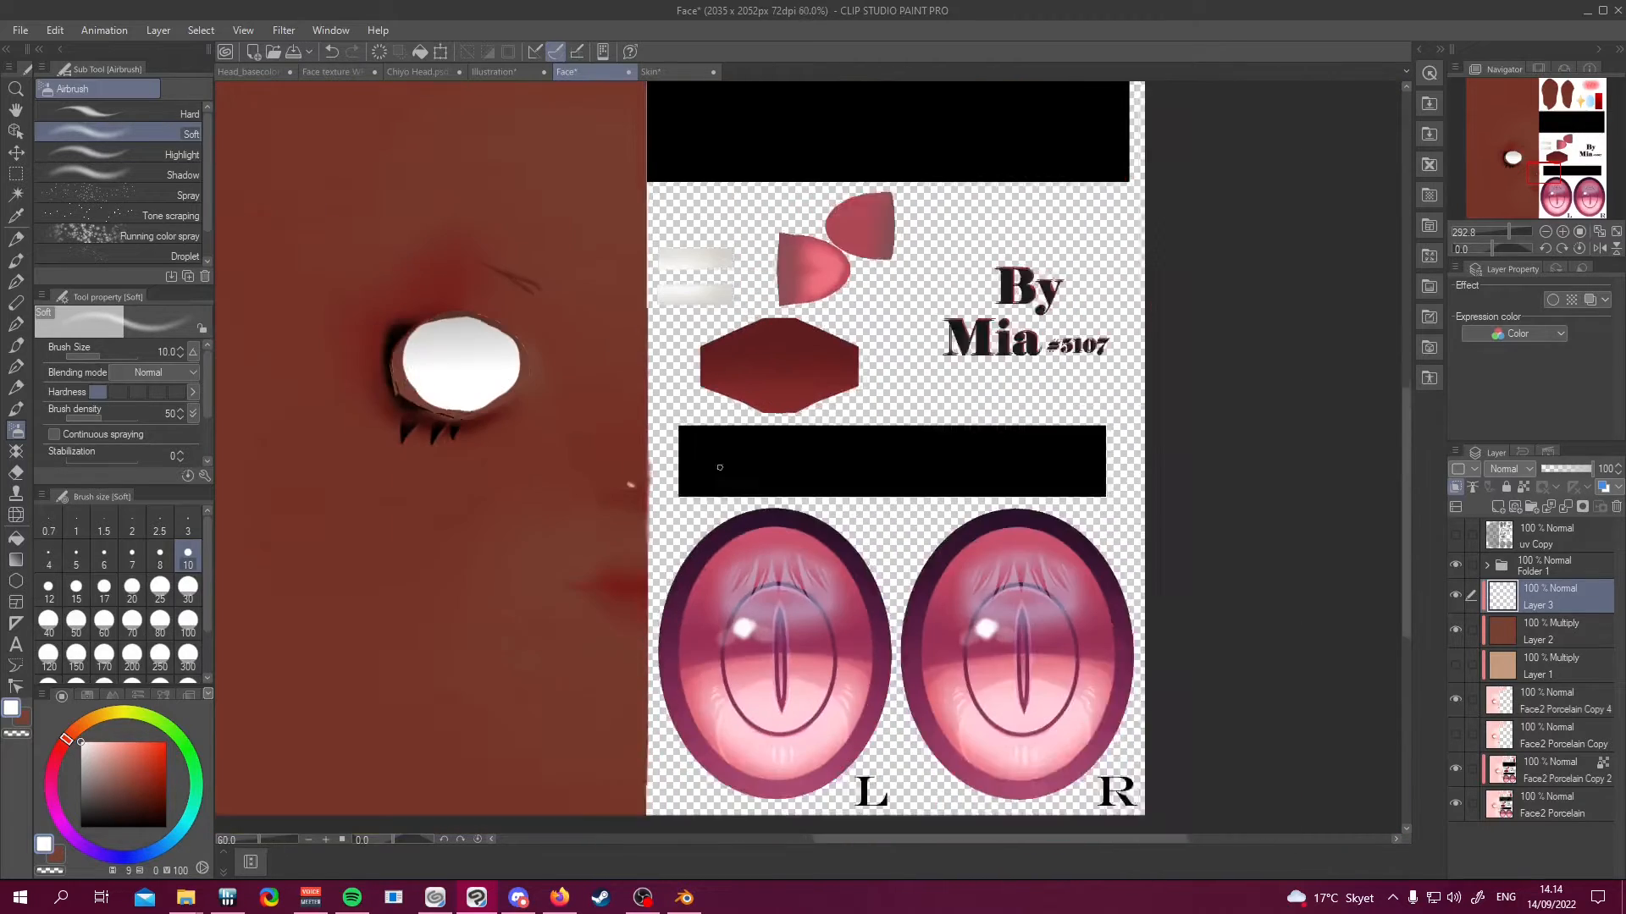
pyautogui.scroll(2, 803, 403)
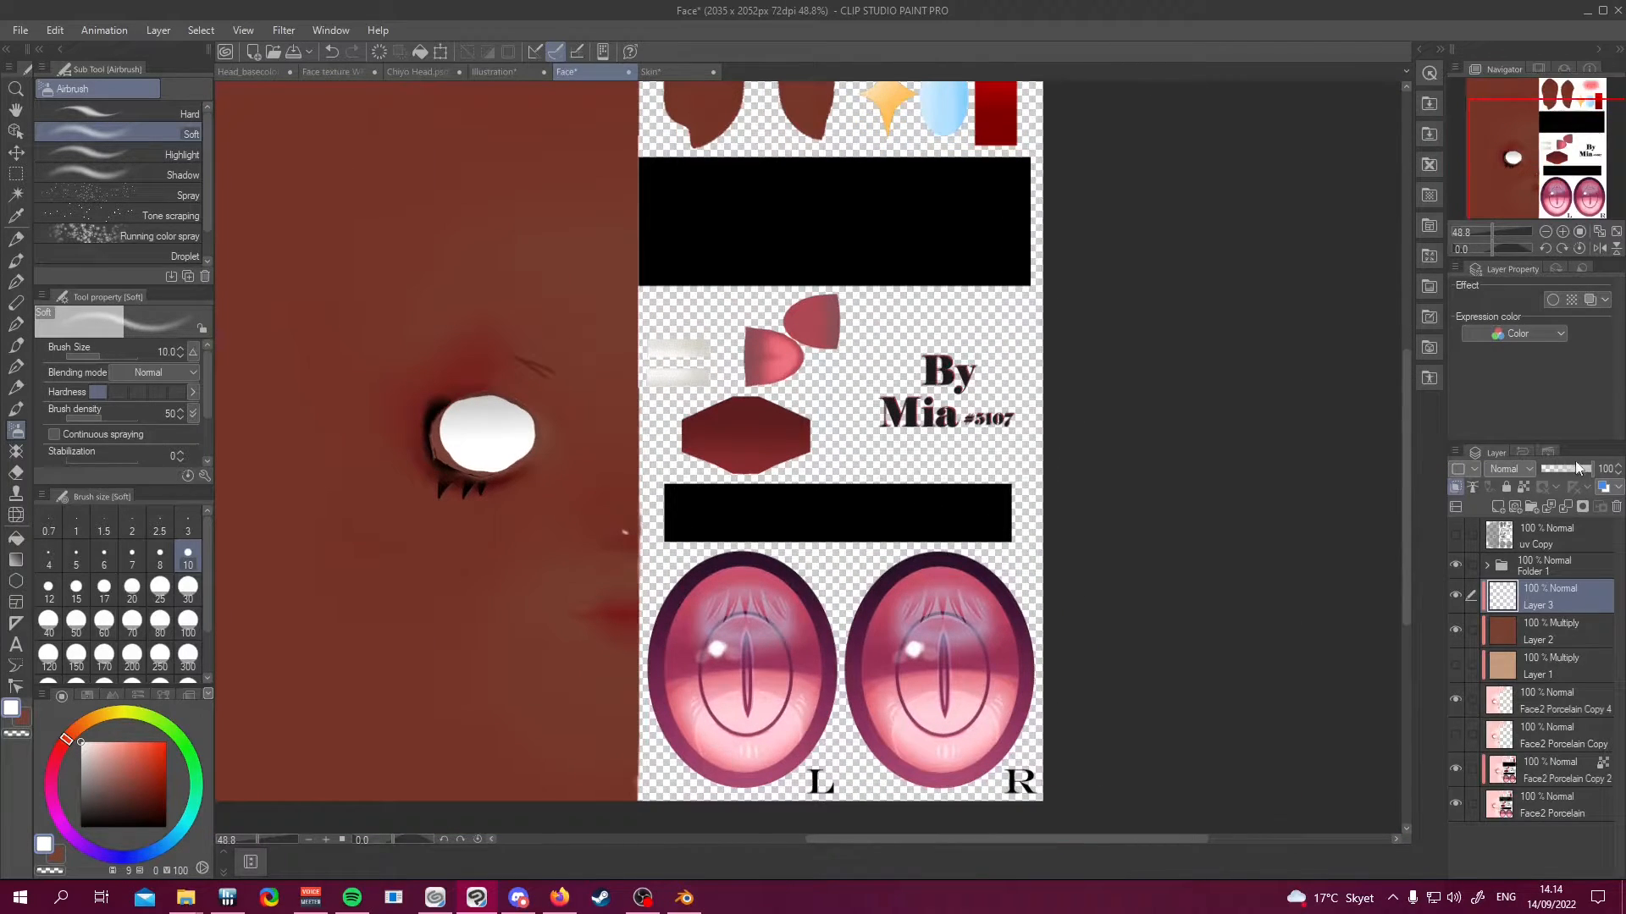
# Lower the opacity of Layer 3 in the Face document to 20%
pyautogui.moveTo(1568, 470); pyautogui.dragTo(1551, 466)
pyautogui.scroll(-3, 563, 494)
pyautogui.scroll(3, 621, 476)
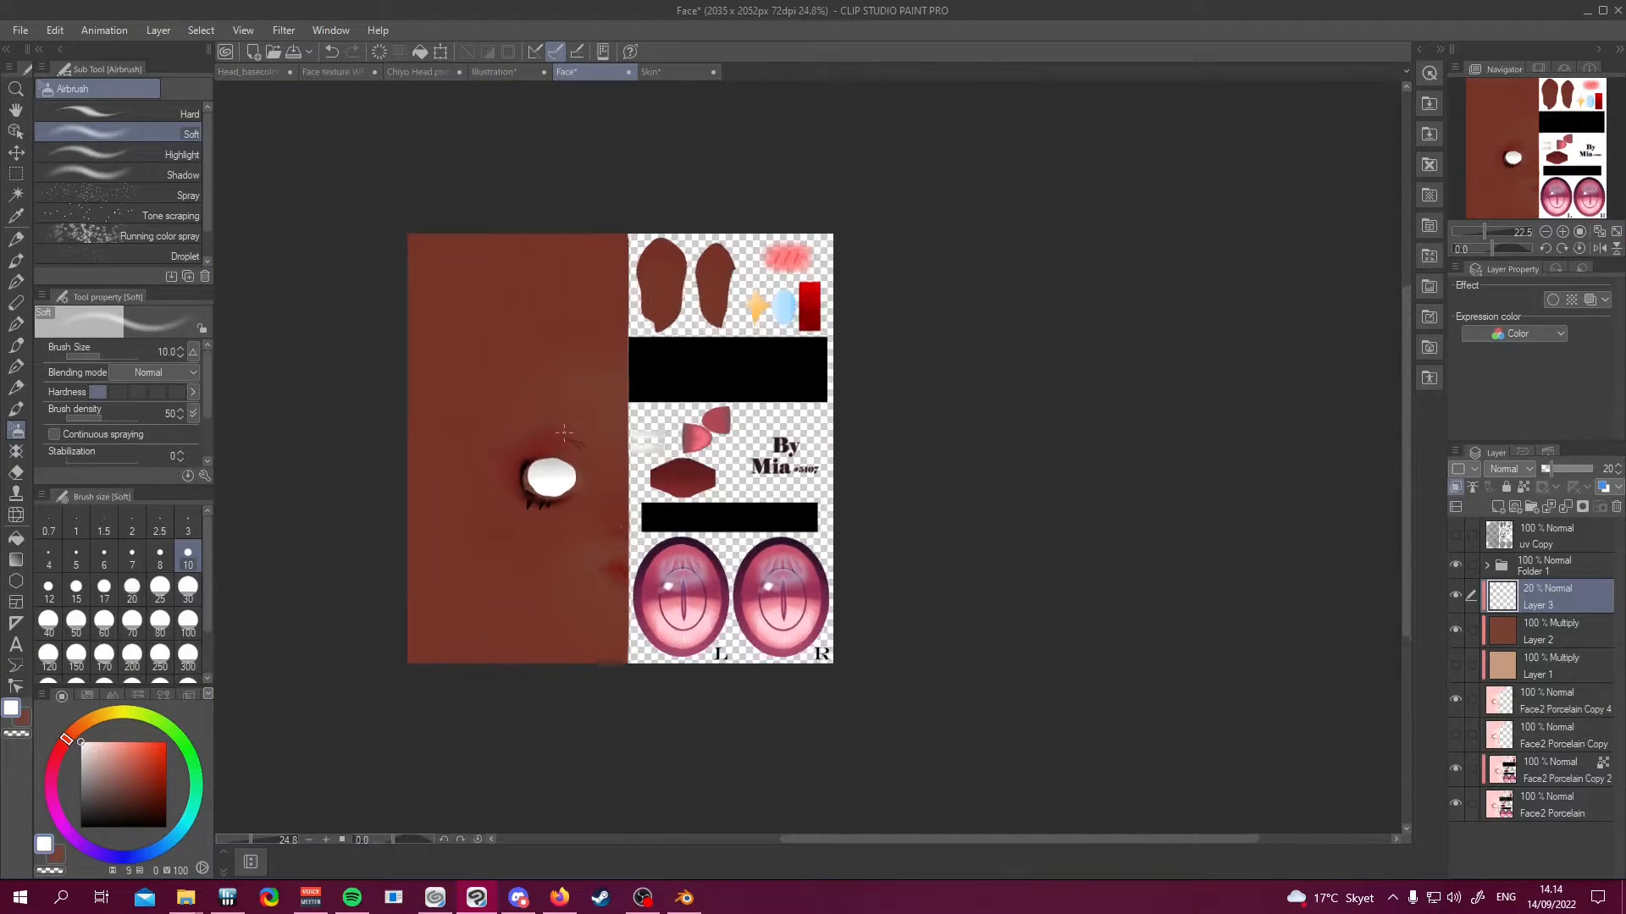
pyautogui.scroll(2, 621, 477)
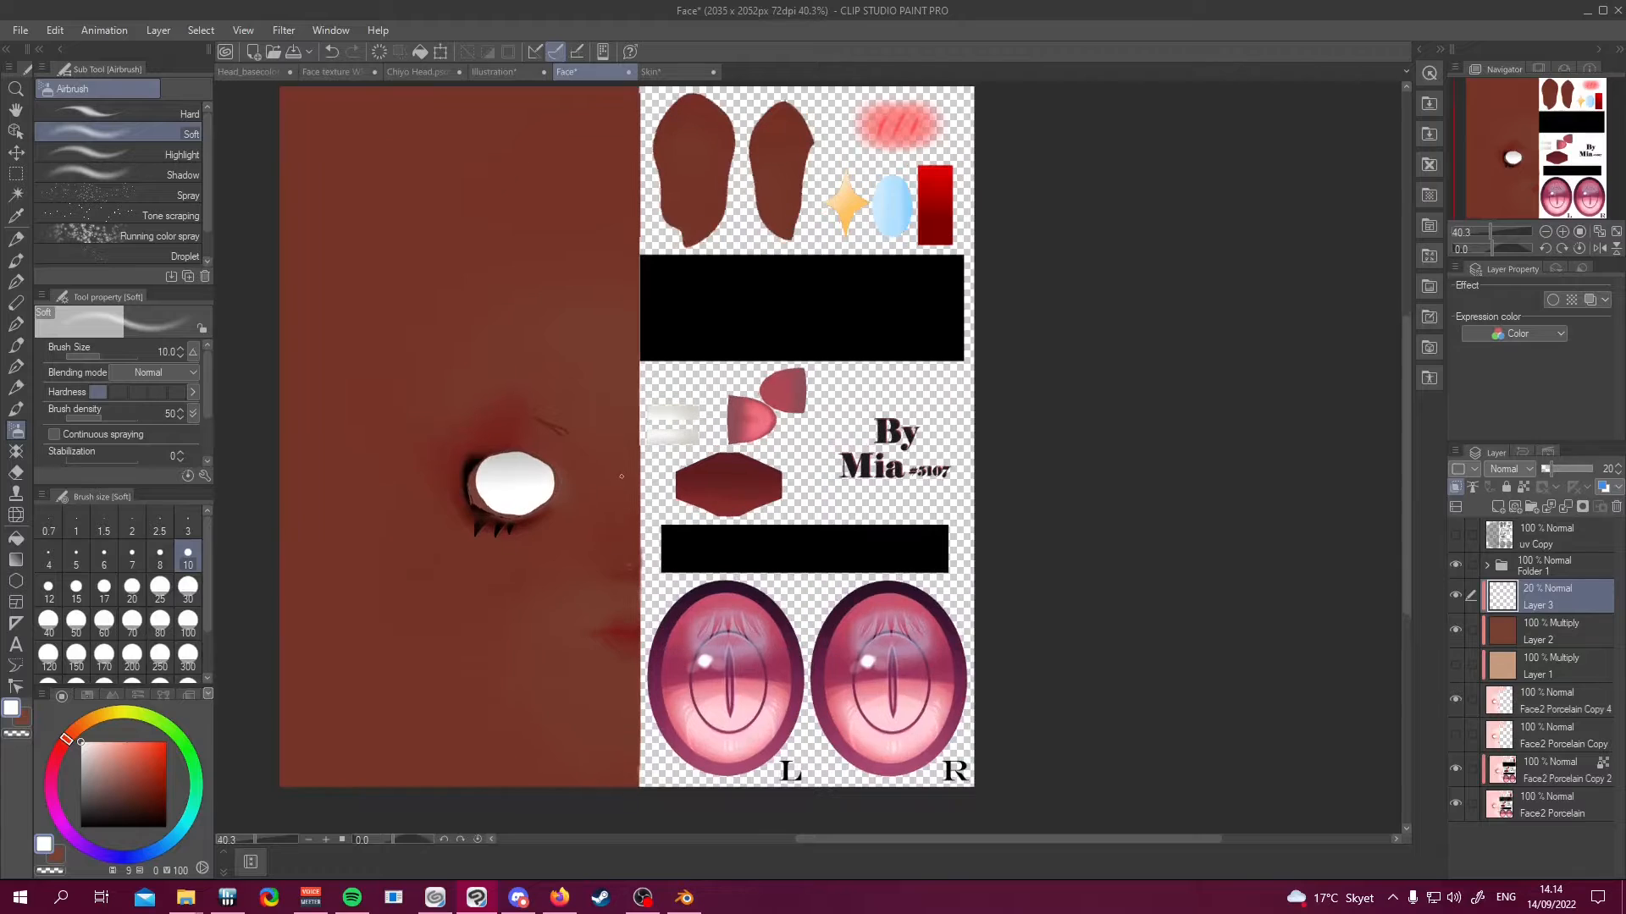
pyautogui.scroll(-2, 621, 477)
pyautogui.scroll(2, 621, 476)
pyautogui.scroll(-1, 622, 477)
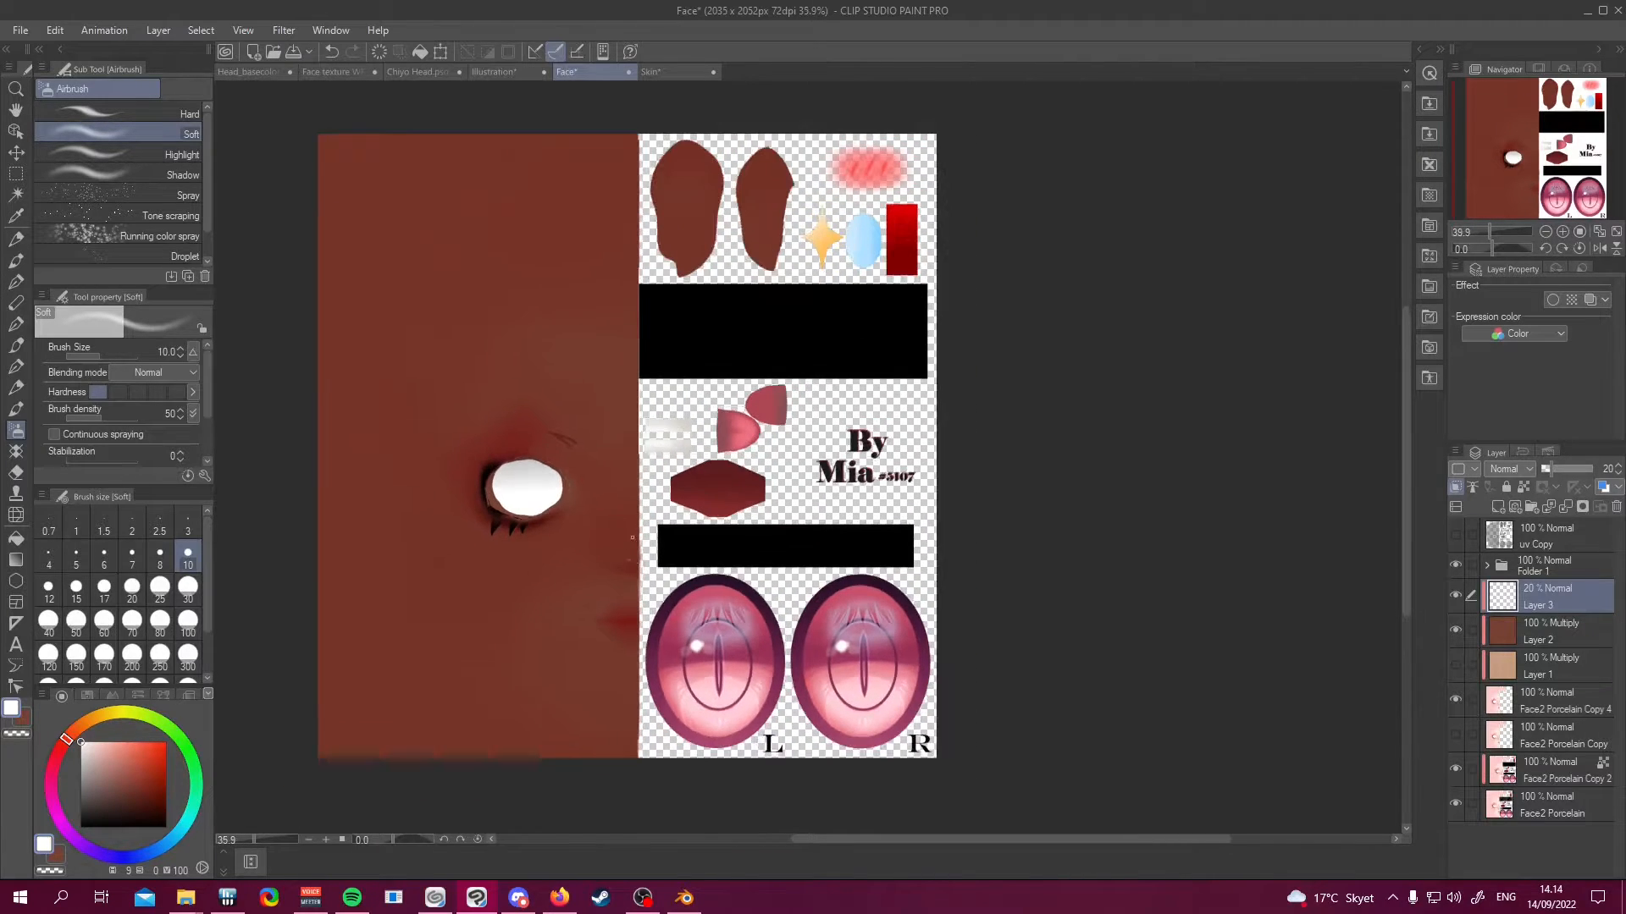
pyautogui.scroll(1, 622, 477)
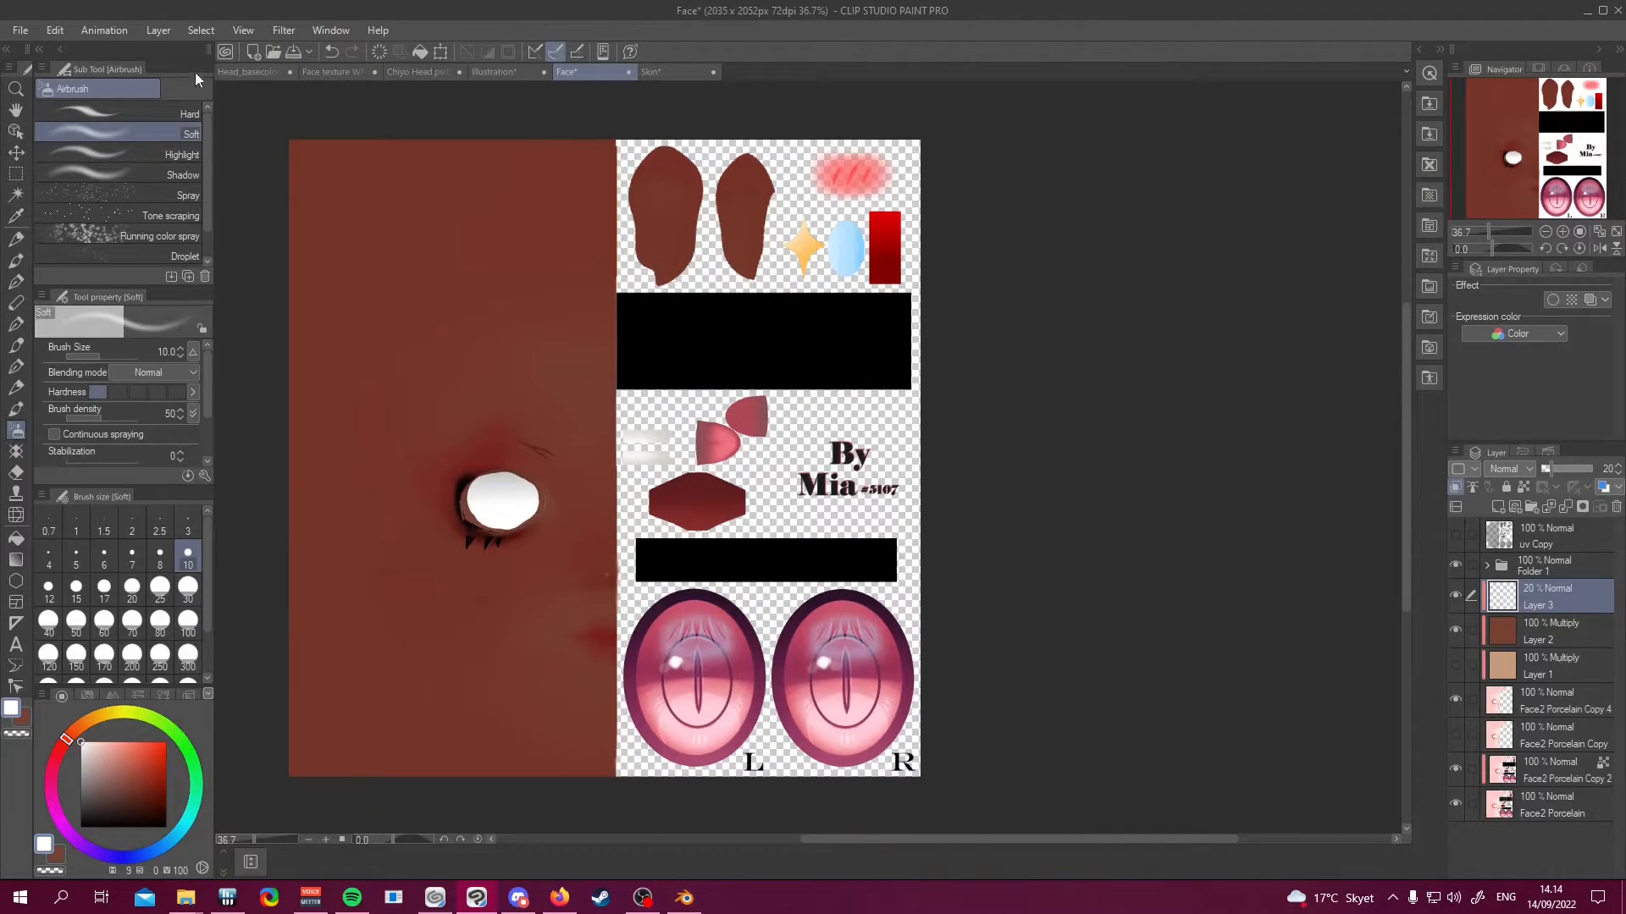
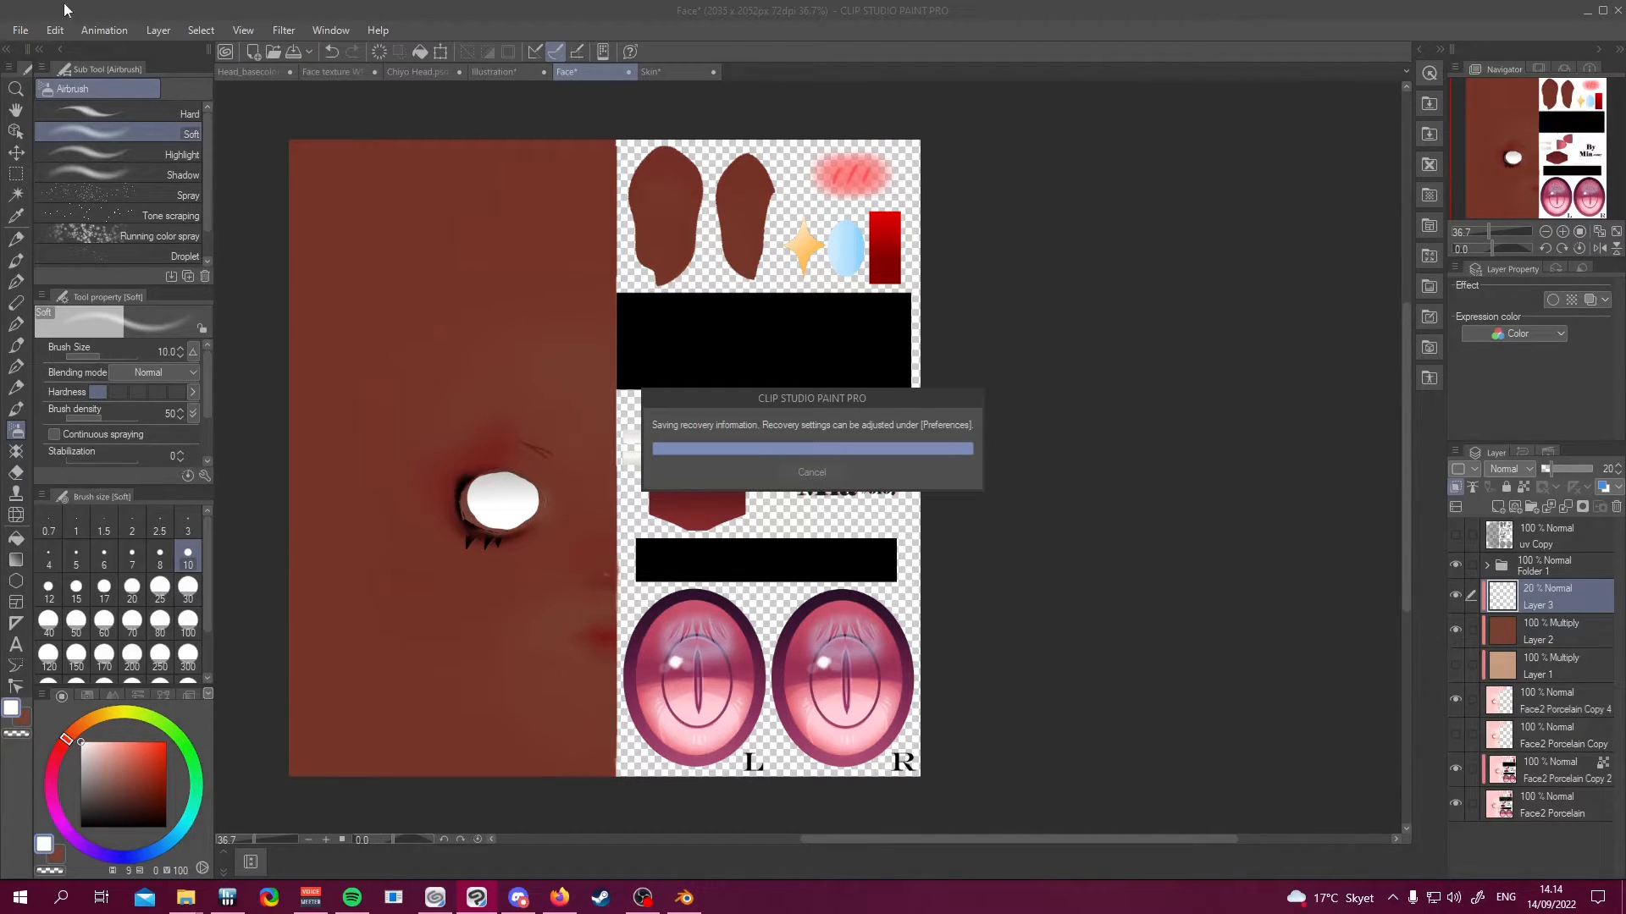
# Export the Face document as a single-layer PNG named Face3 with the default export settings
pyautogui.click(20, 30)
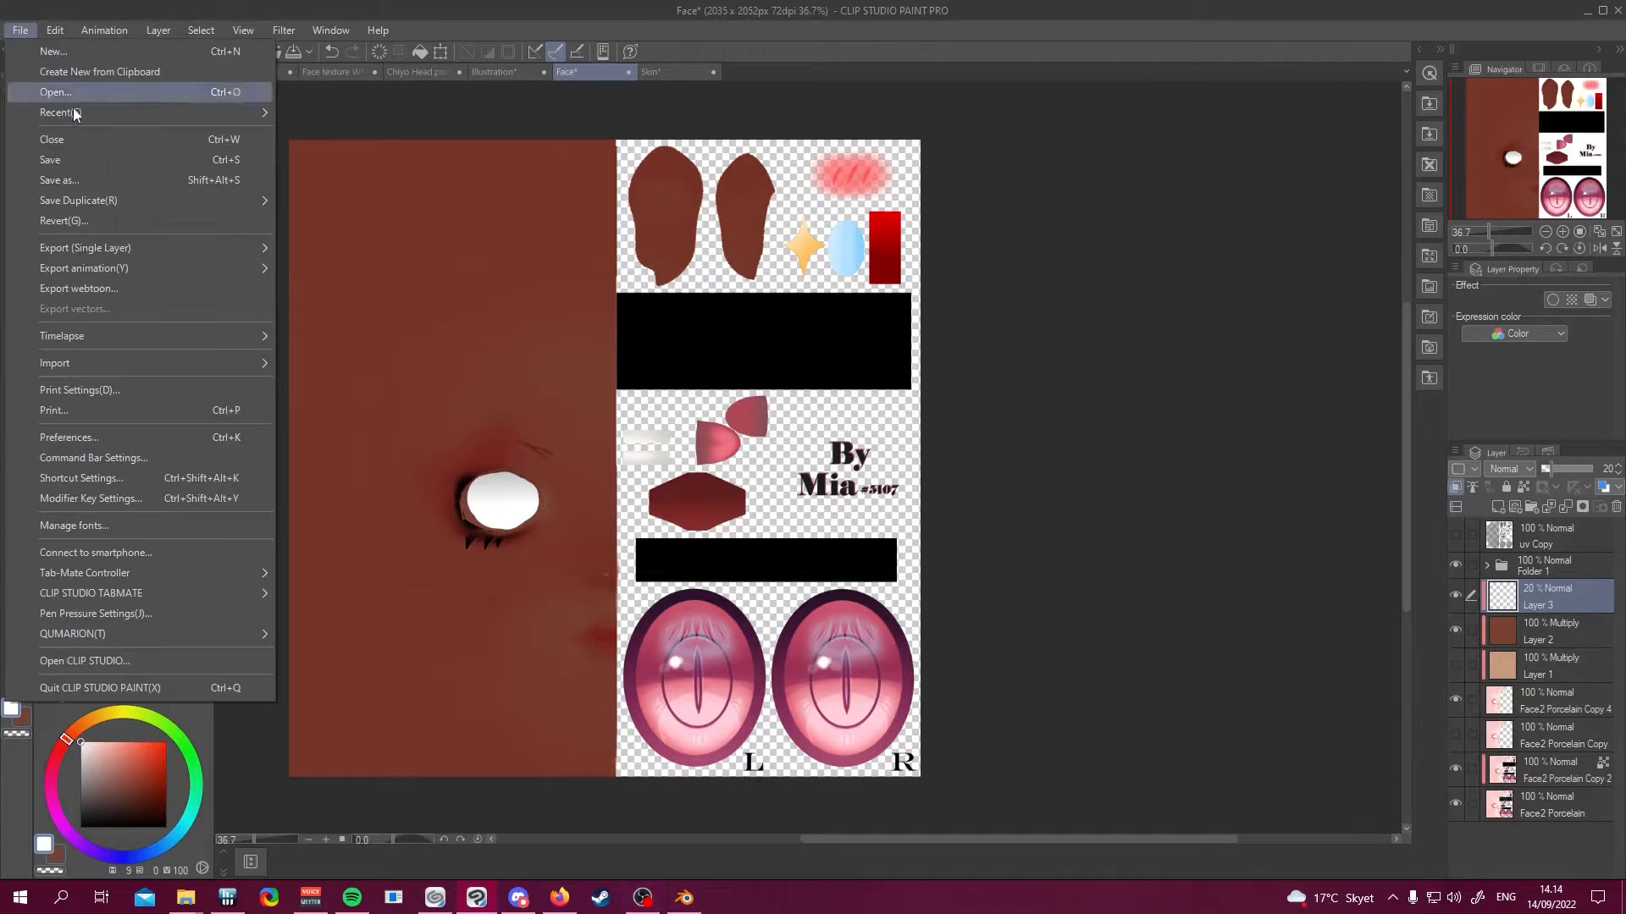
pyautogui.moveTo(138, 248)
pyautogui.click(334, 297)
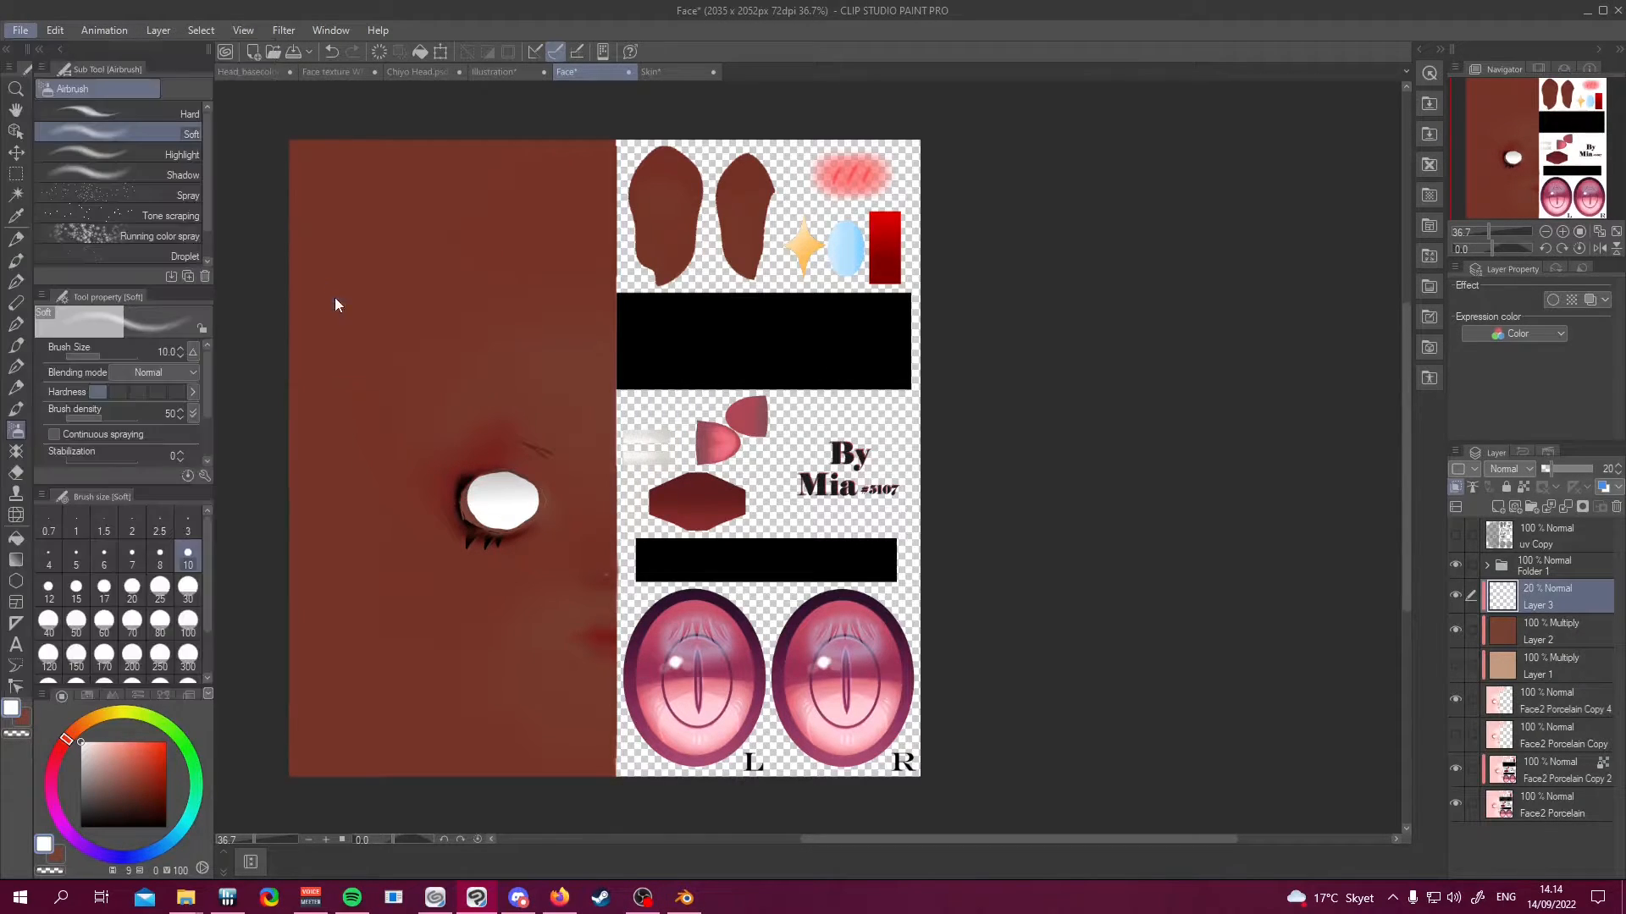
pyautogui.moveTo(535, 508); pyautogui.dragTo(602, 511)
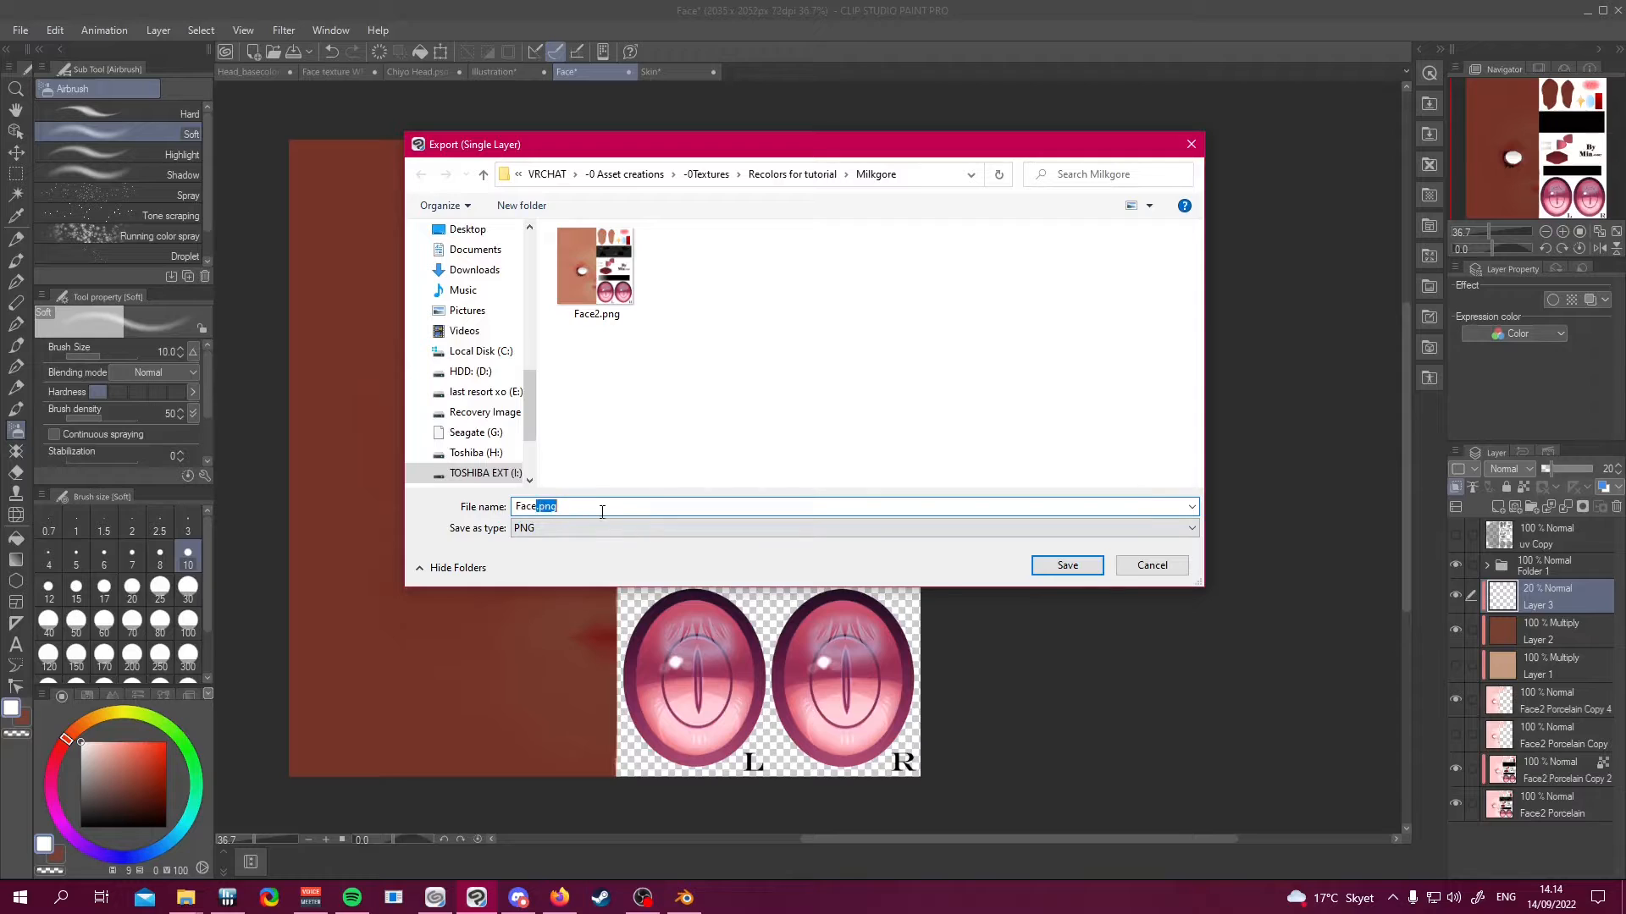
pyautogui.write('3')
pyautogui.click(1068, 566)
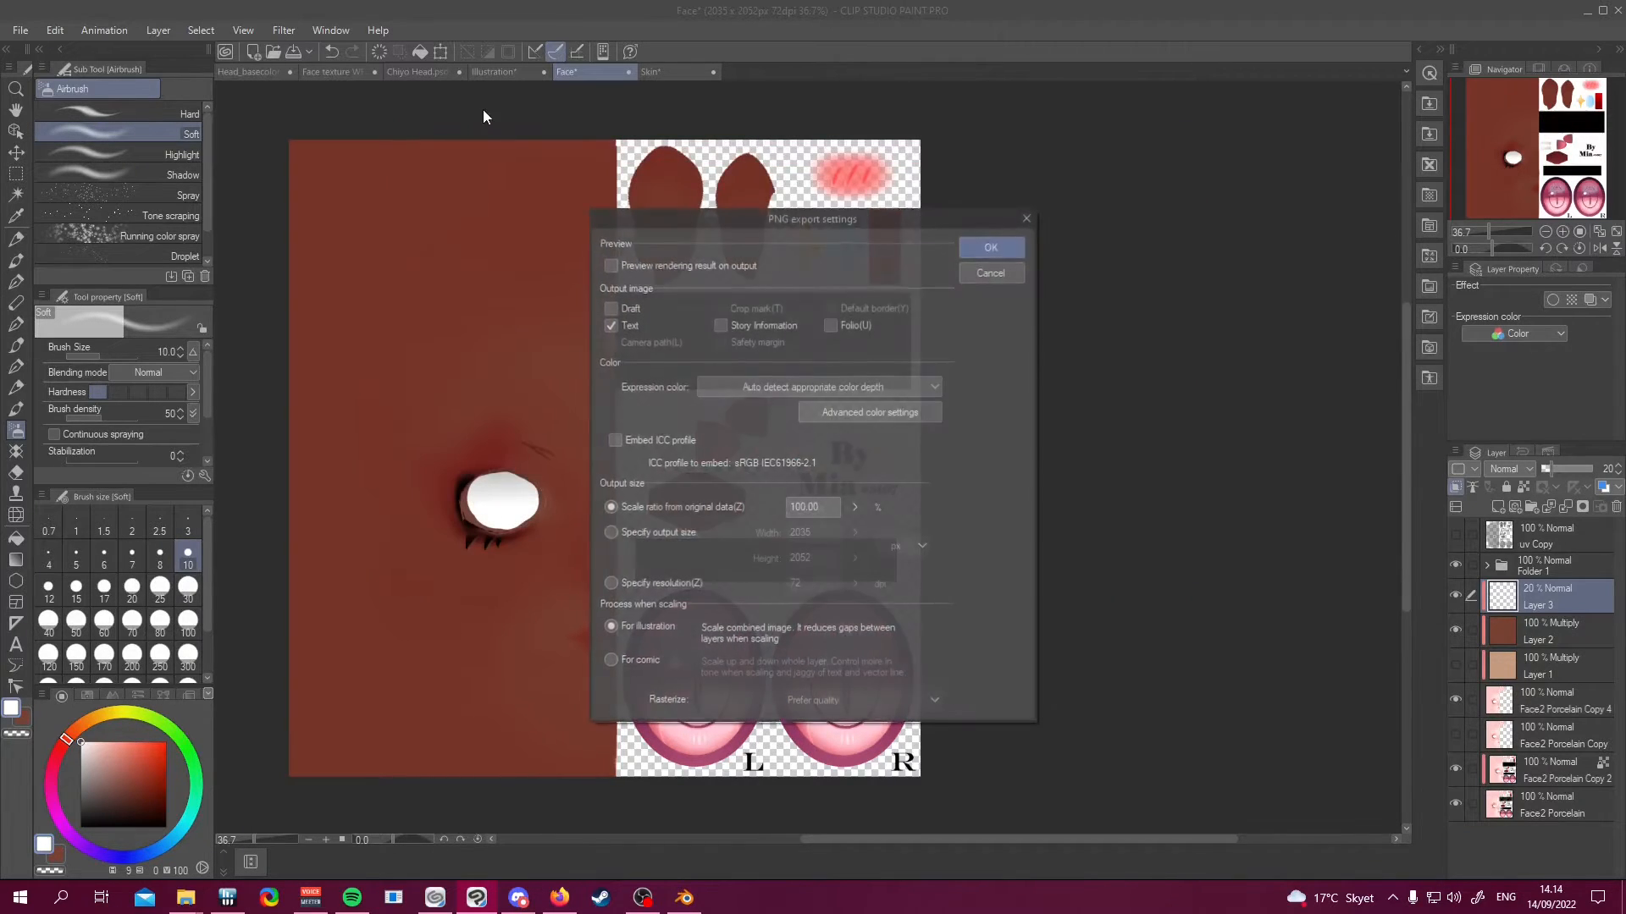
pyautogui.click(994, 245)
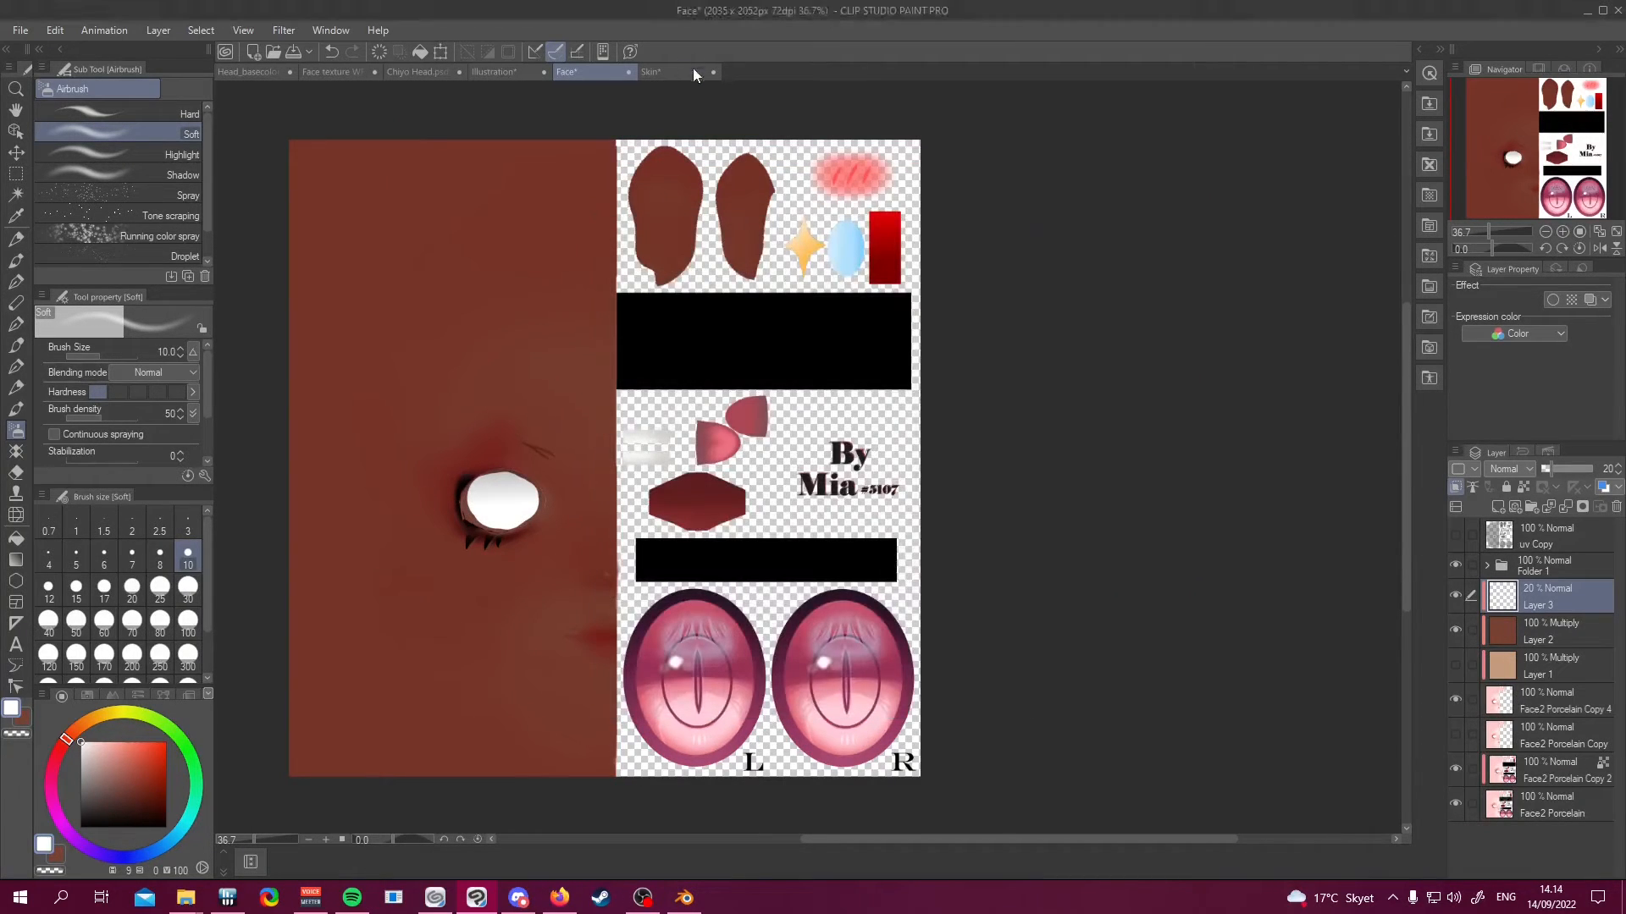
# Save the Skin document and export it as a single-layer PNG named Skin3 in the Tori3 folder
pyautogui.click(674, 72)
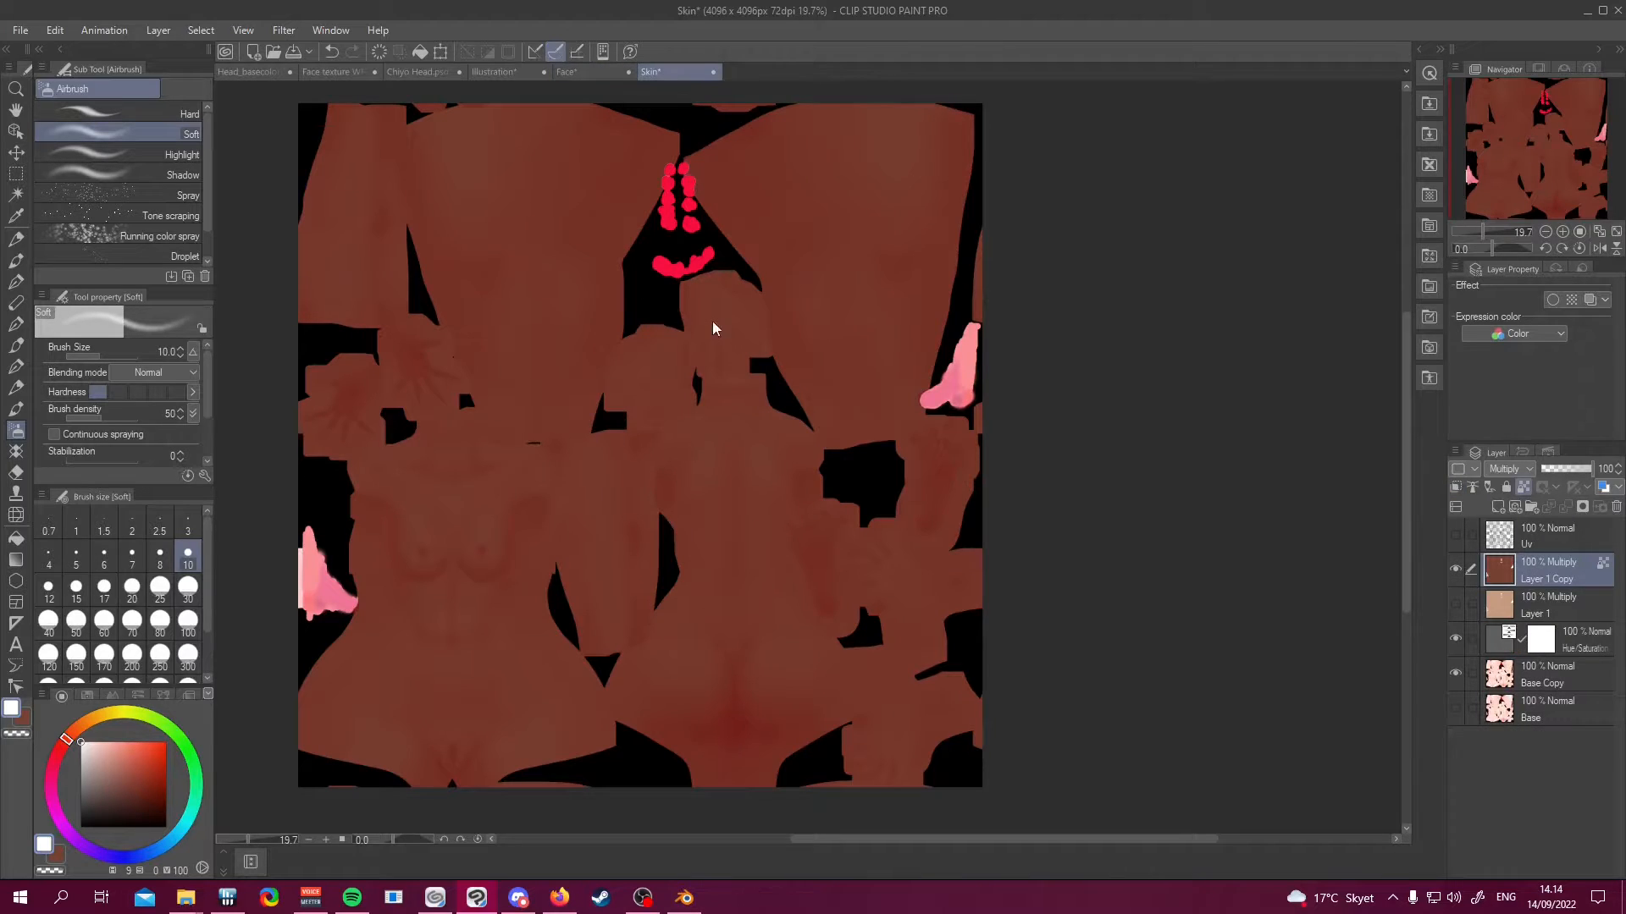
pyautogui.hotkey('ctrl', 's')
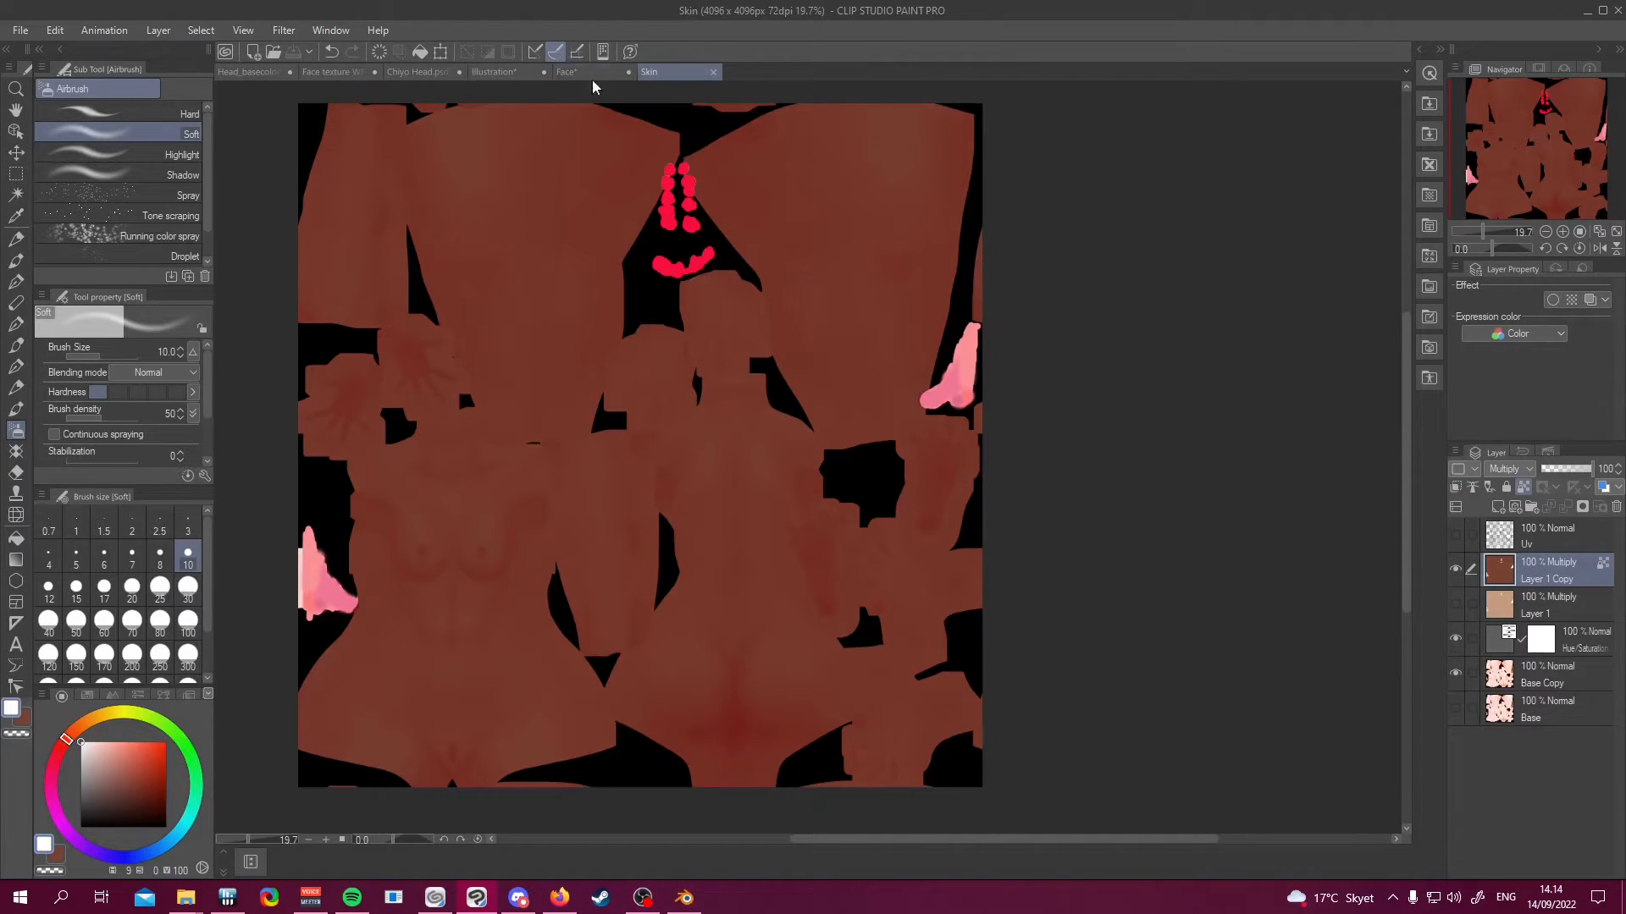
pyautogui.click(20, 30)
pyautogui.moveTo(177, 247)
pyautogui.click(370, 294)
pyautogui.click(570, 508)
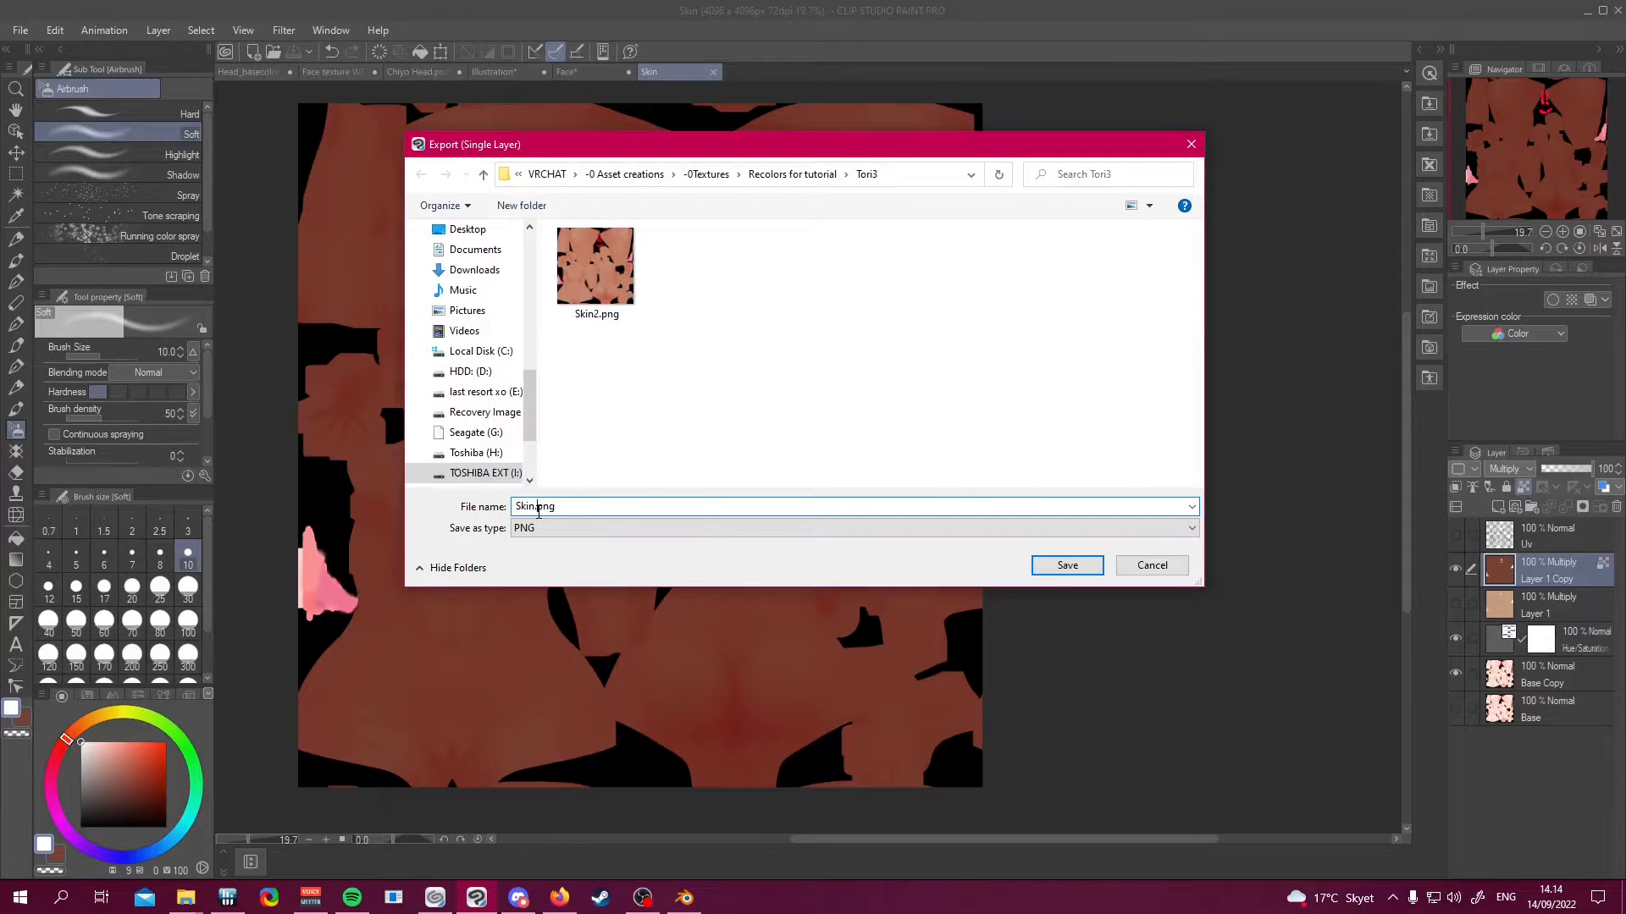
pyautogui.moveTo(538, 508); pyautogui.dragTo(595, 508)
pyautogui.press('BackSpace')
pyautogui.press('BackSpace')
pyautogui.write('3')
pyautogui.press('Return')
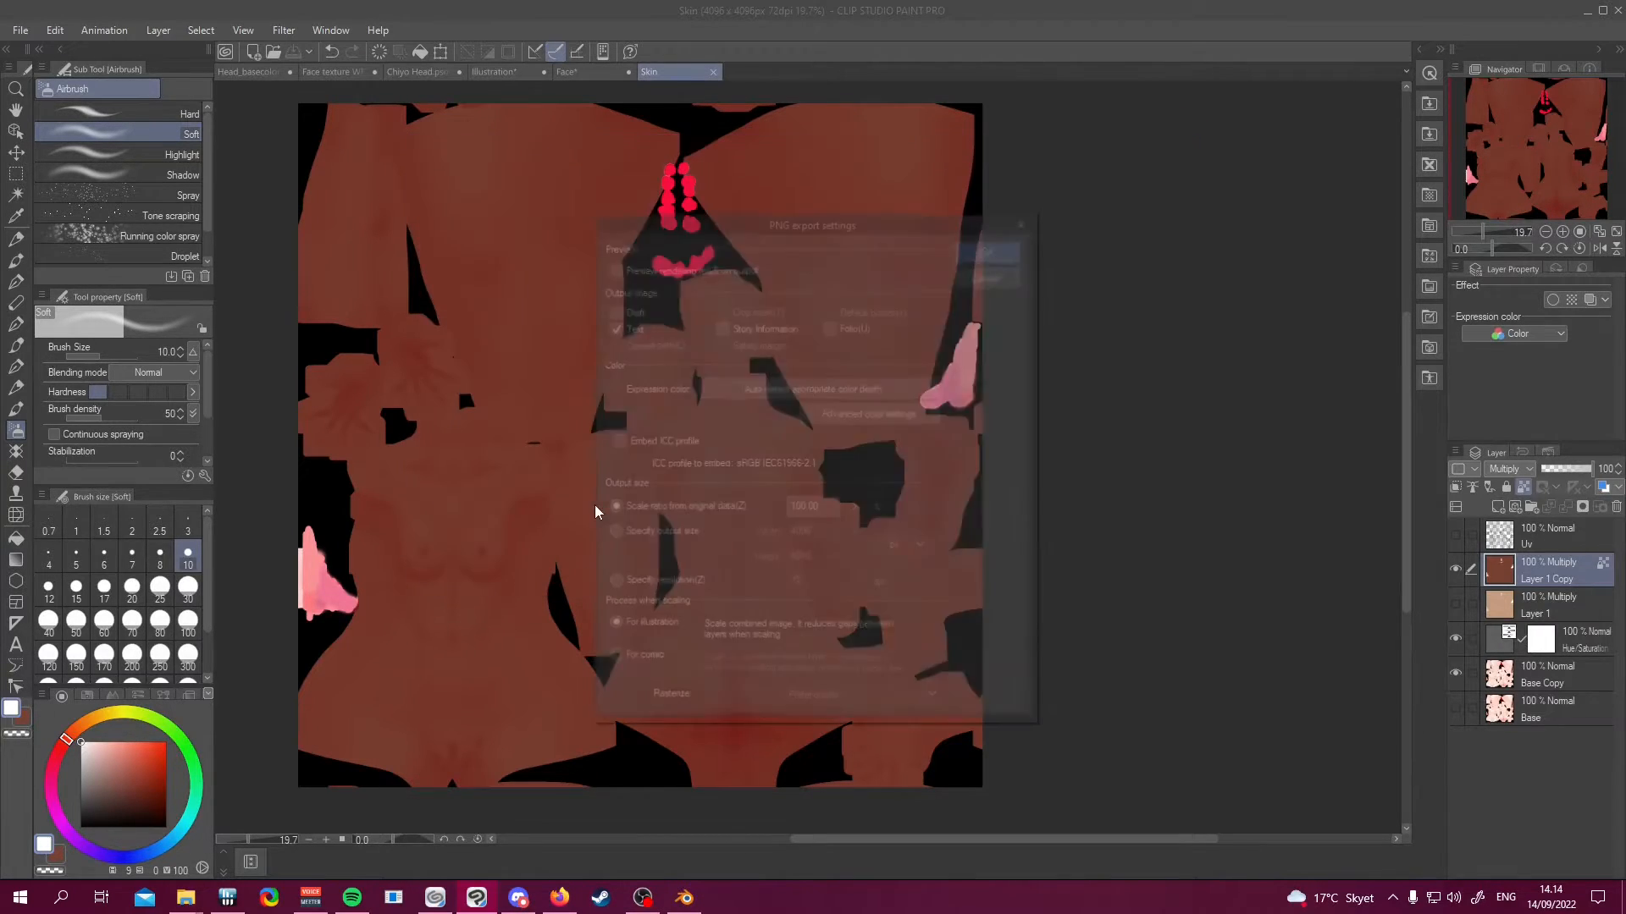
pyautogui.click(1013, 252)
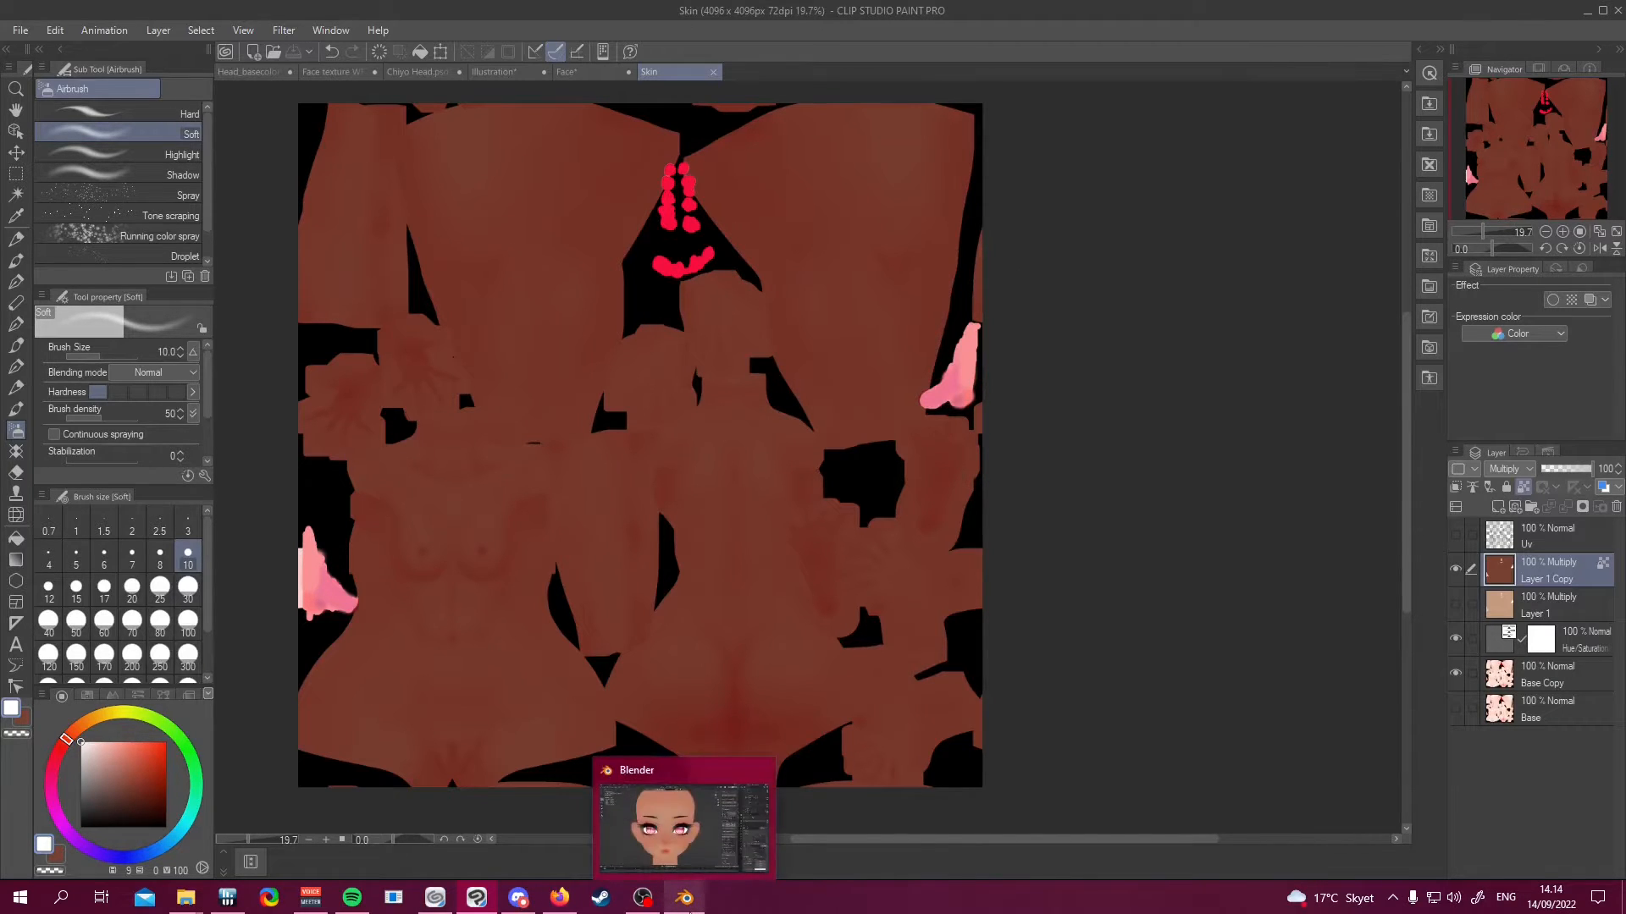
# Switch to Blender and replace the Face material's base color image on Body.001 with Face3.png
pyautogui.click(684, 898)
pyautogui.click(728, 618)
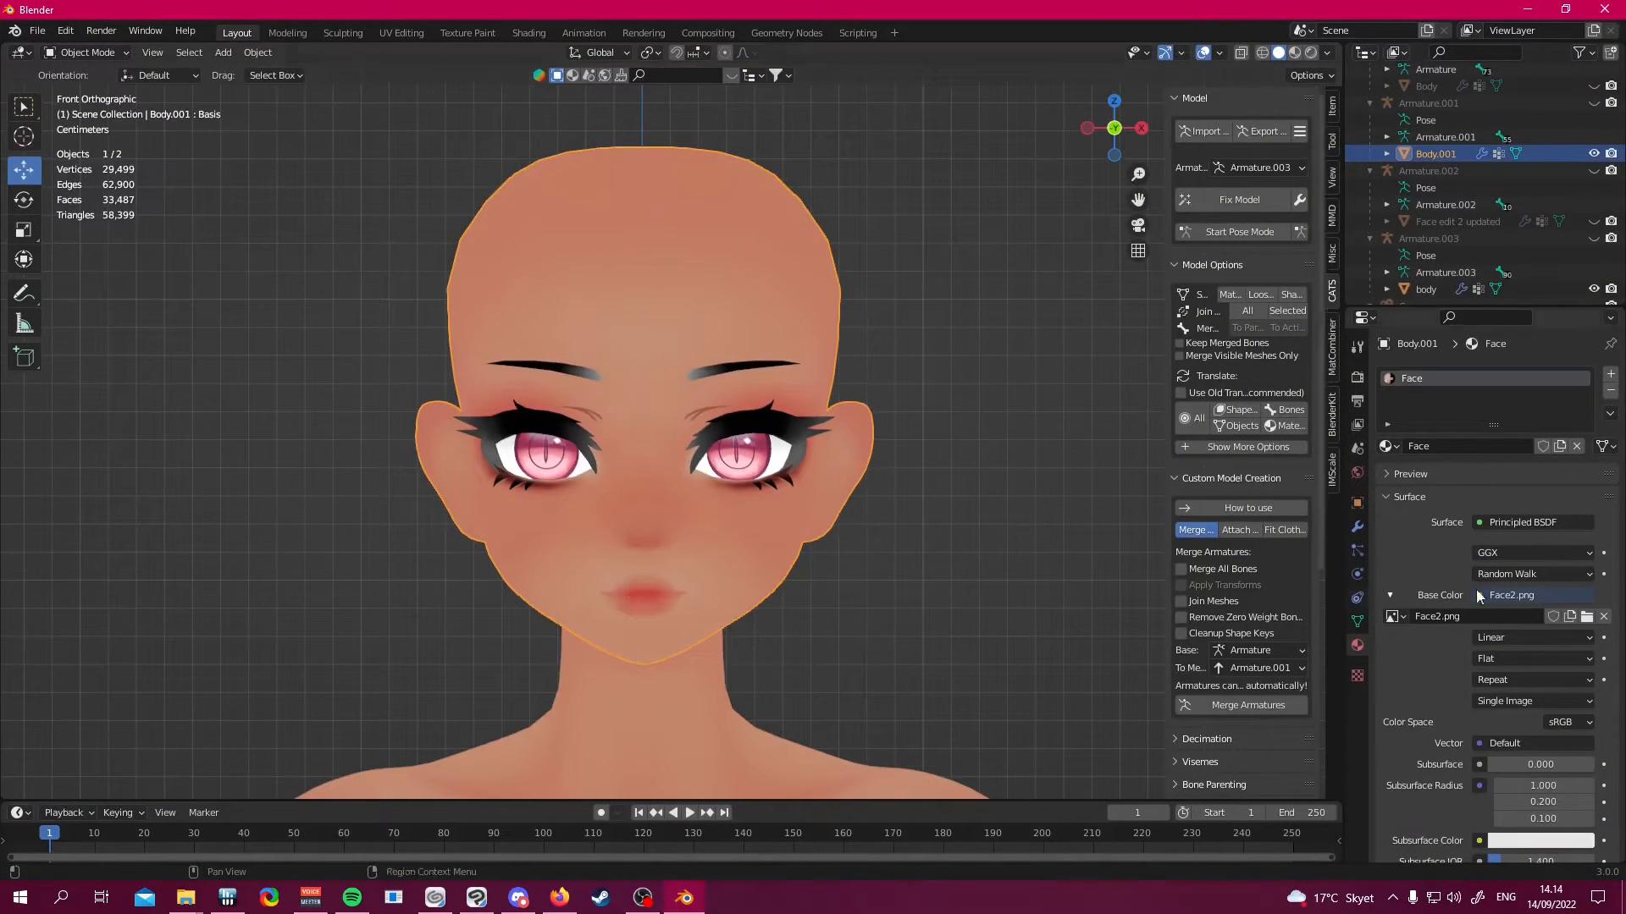
pyautogui.click(1586, 616)
pyautogui.doubleClick(795, 312)
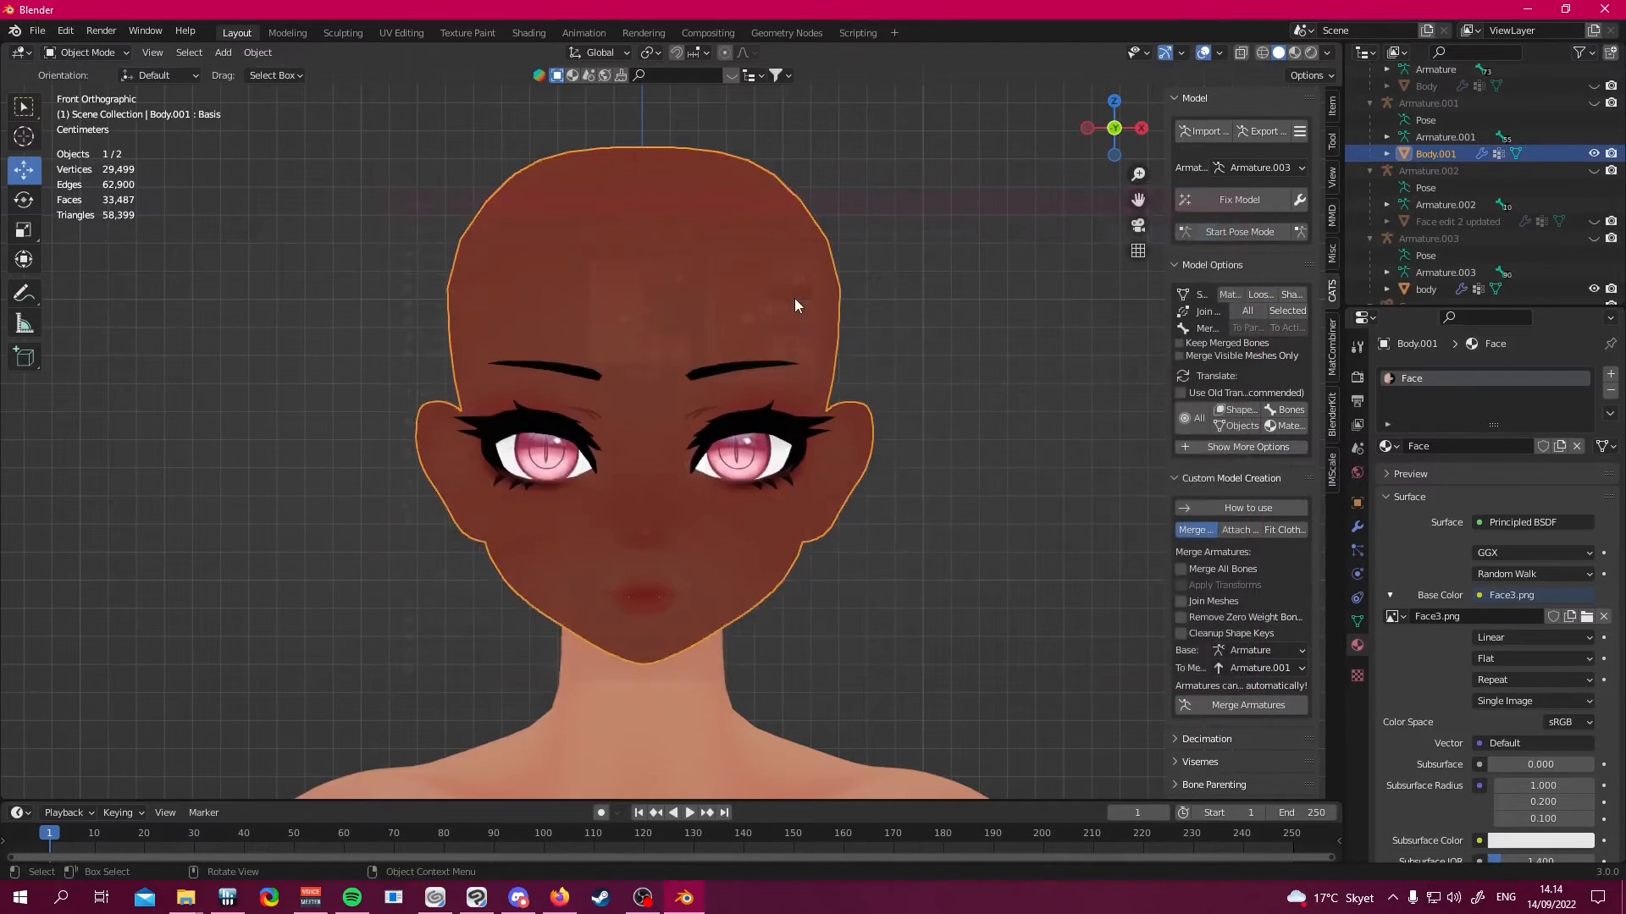
# Replace the body material's base color image with Skin3.png from the Tori3 folder
pyautogui.click(734, 720)
pyautogui.click(1603, 616)
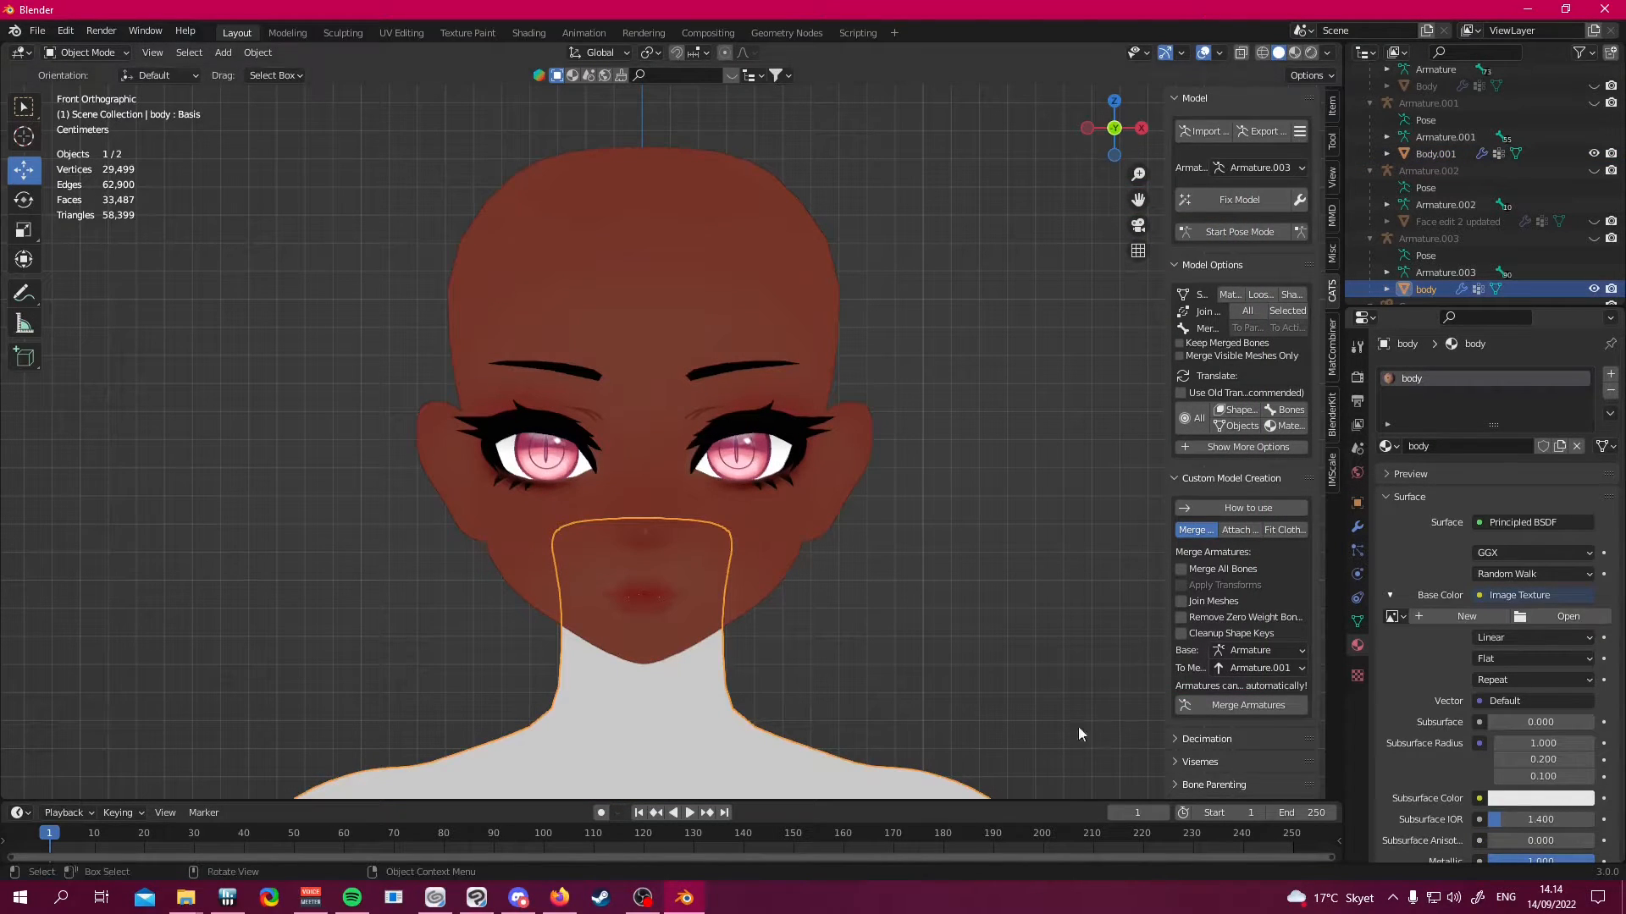
pyautogui.click(749, 580)
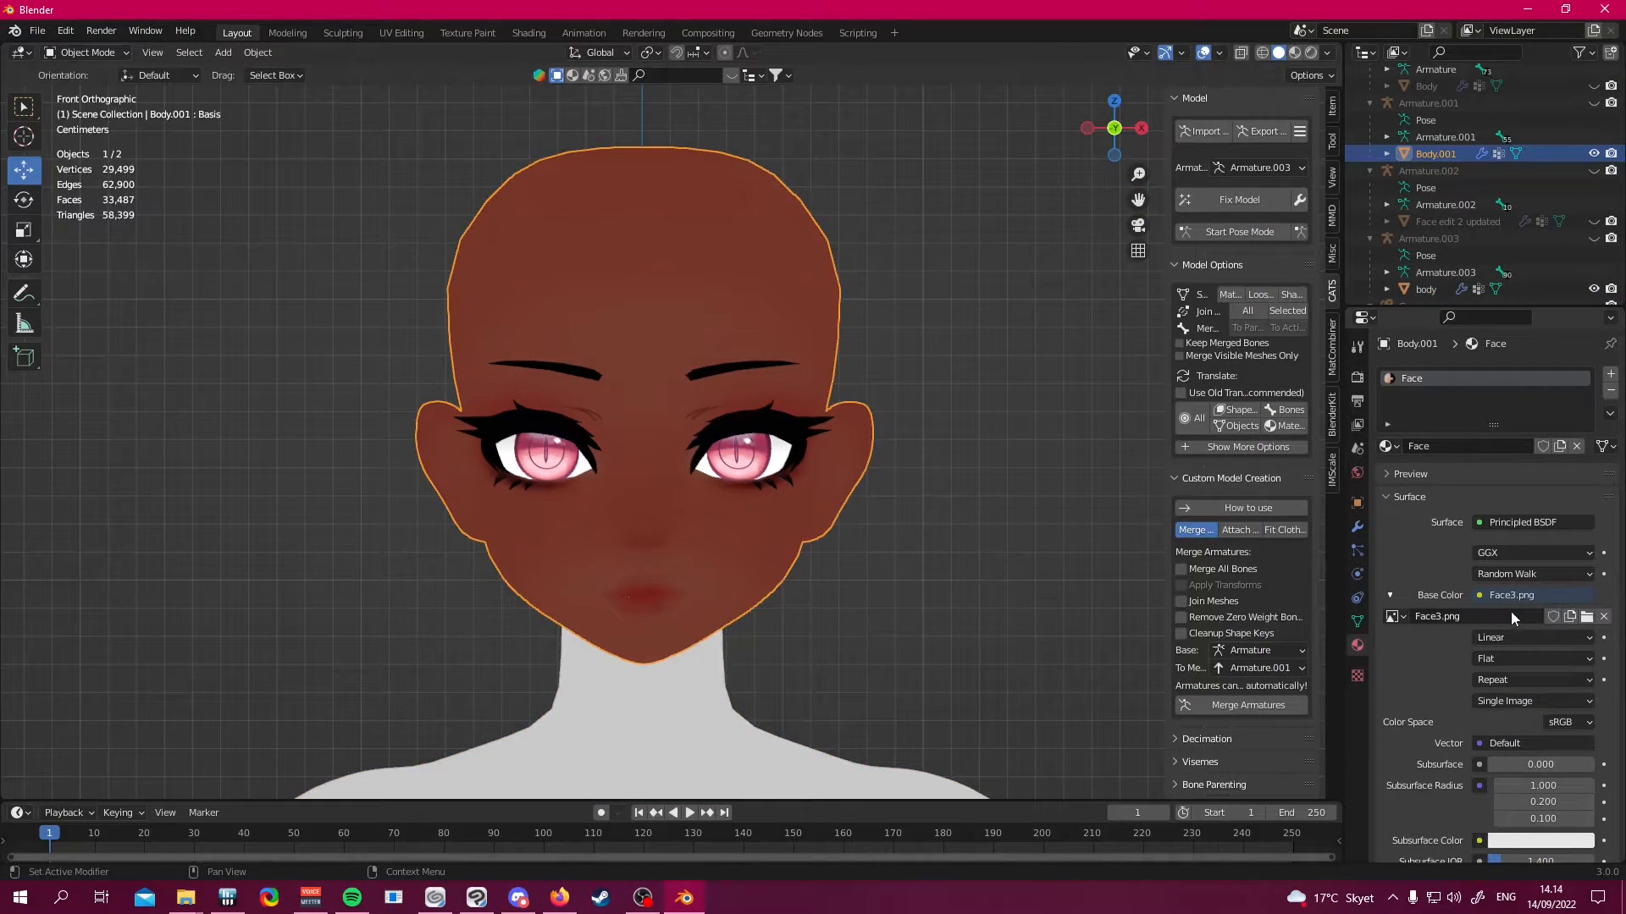
pyautogui.click(1444, 289)
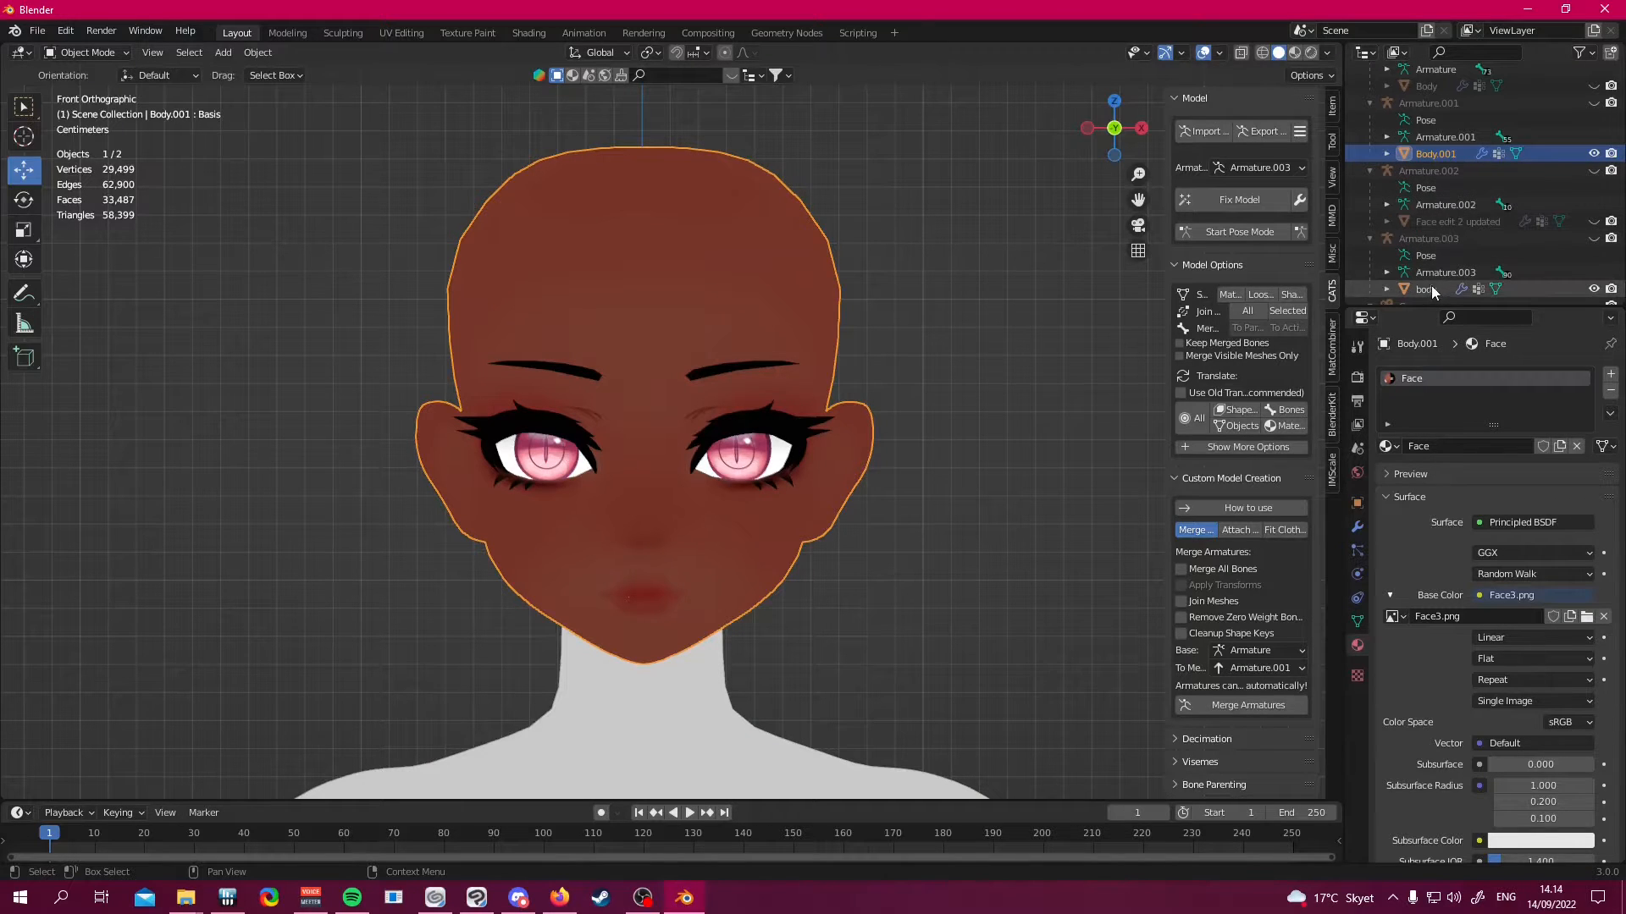
pyautogui.click(1592, 624)
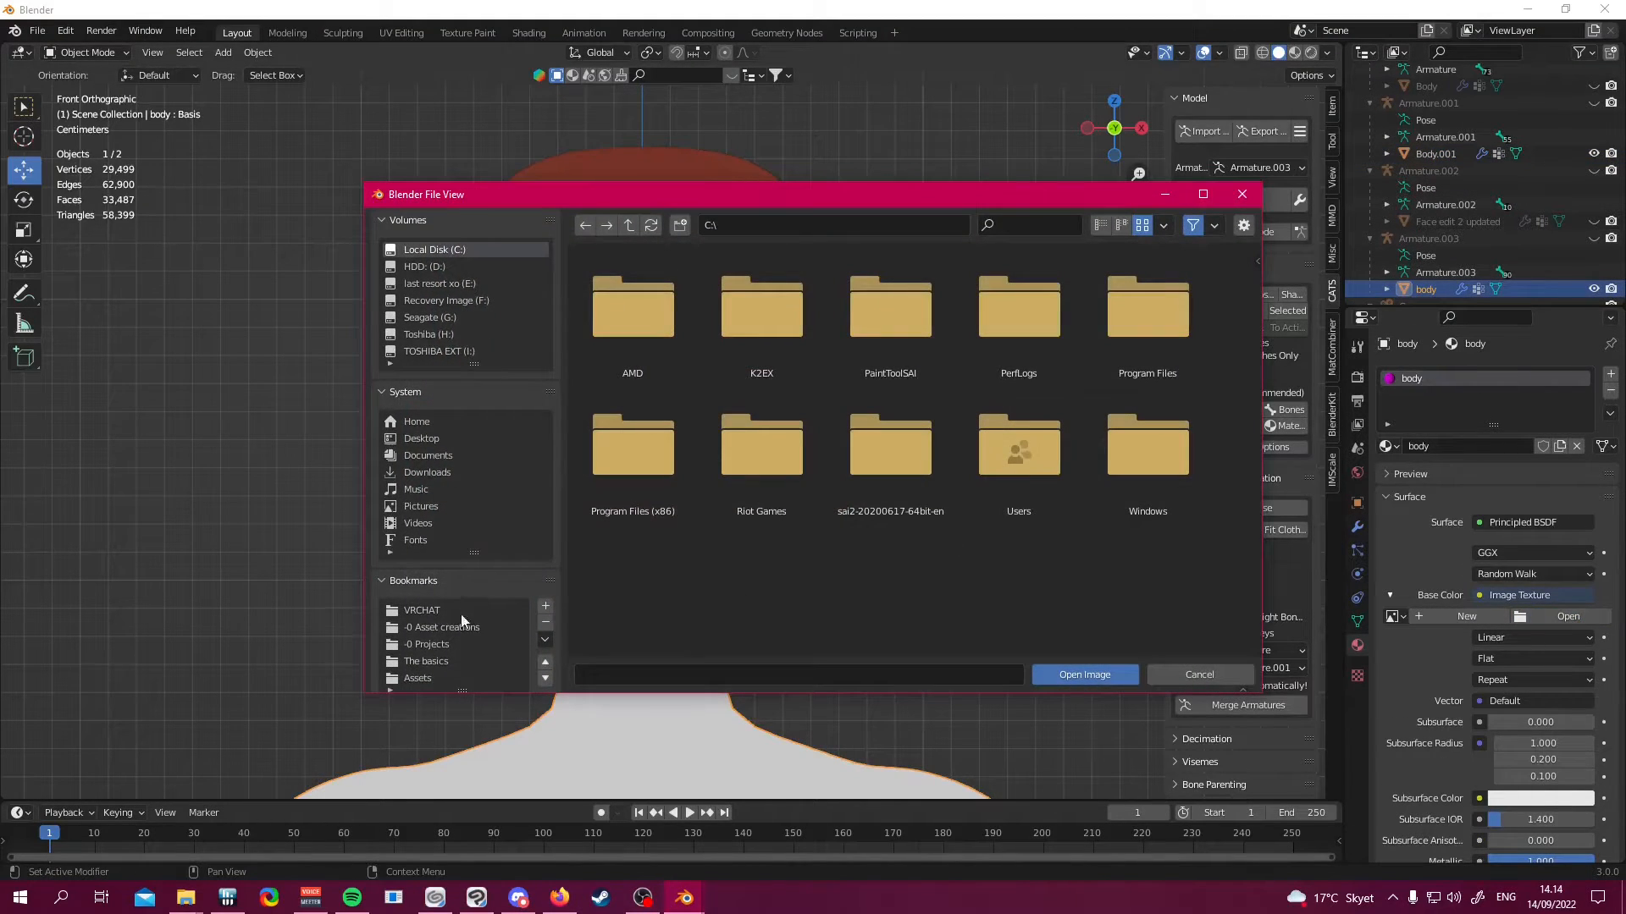
pyautogui.click(450, 580)
pyautogui.click(416, 594)
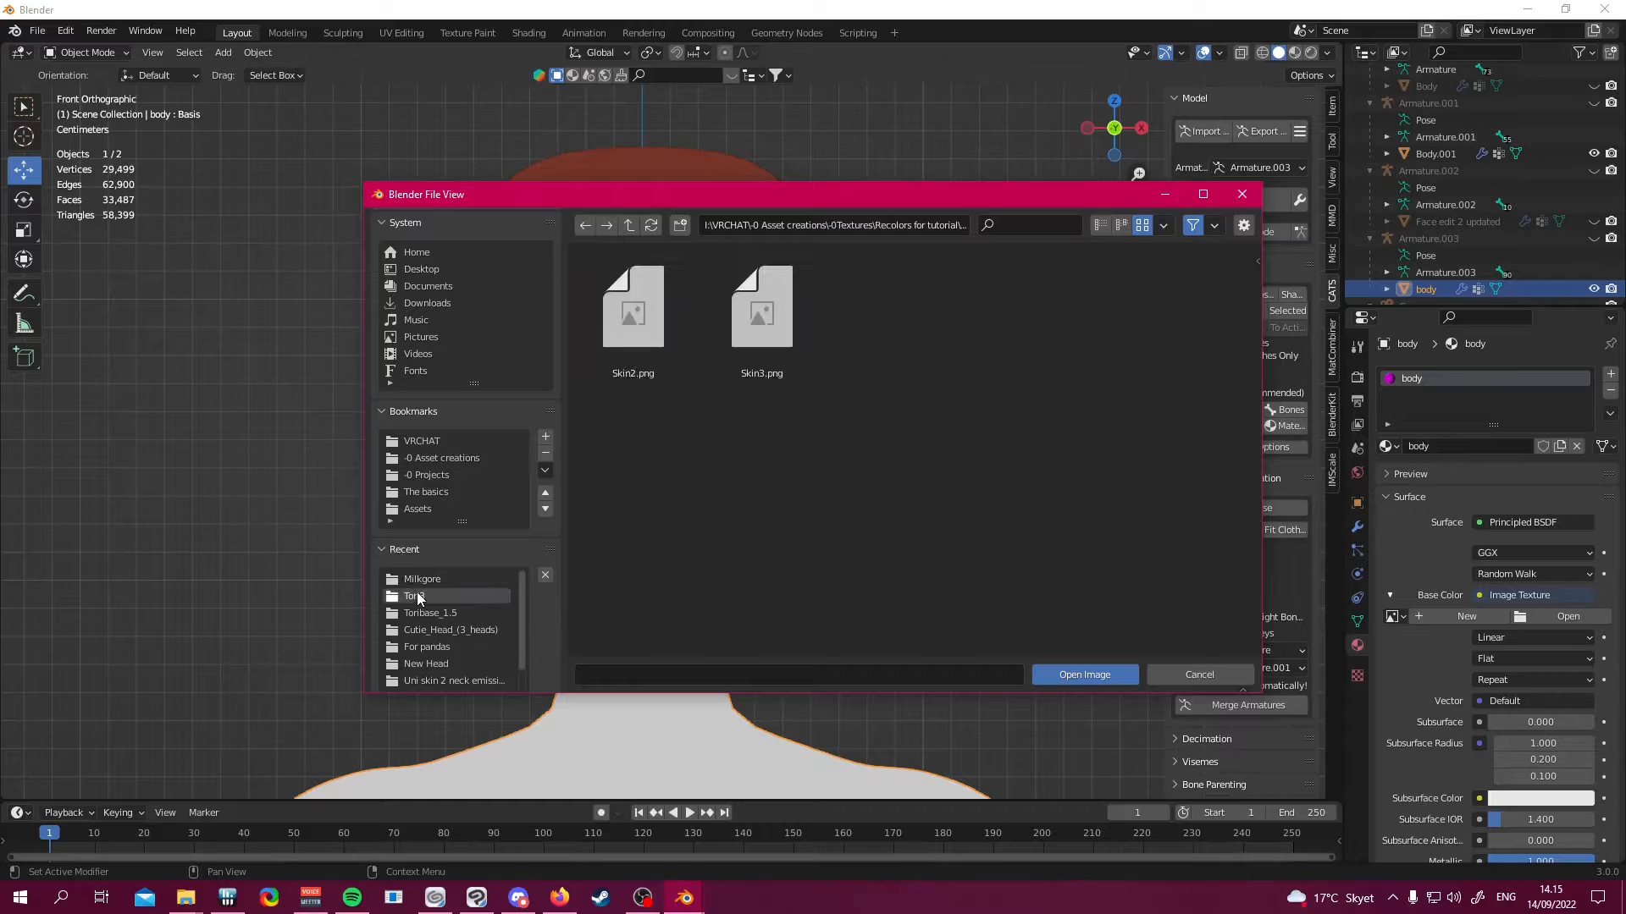
pyautogui.doubleClick(786, 338)
pyautogui.click(1019, 548)
# Examine the retextured model from head to feet, comparing how the face and body skin tones match
pyautogui.scroll(-7, 957, 601)
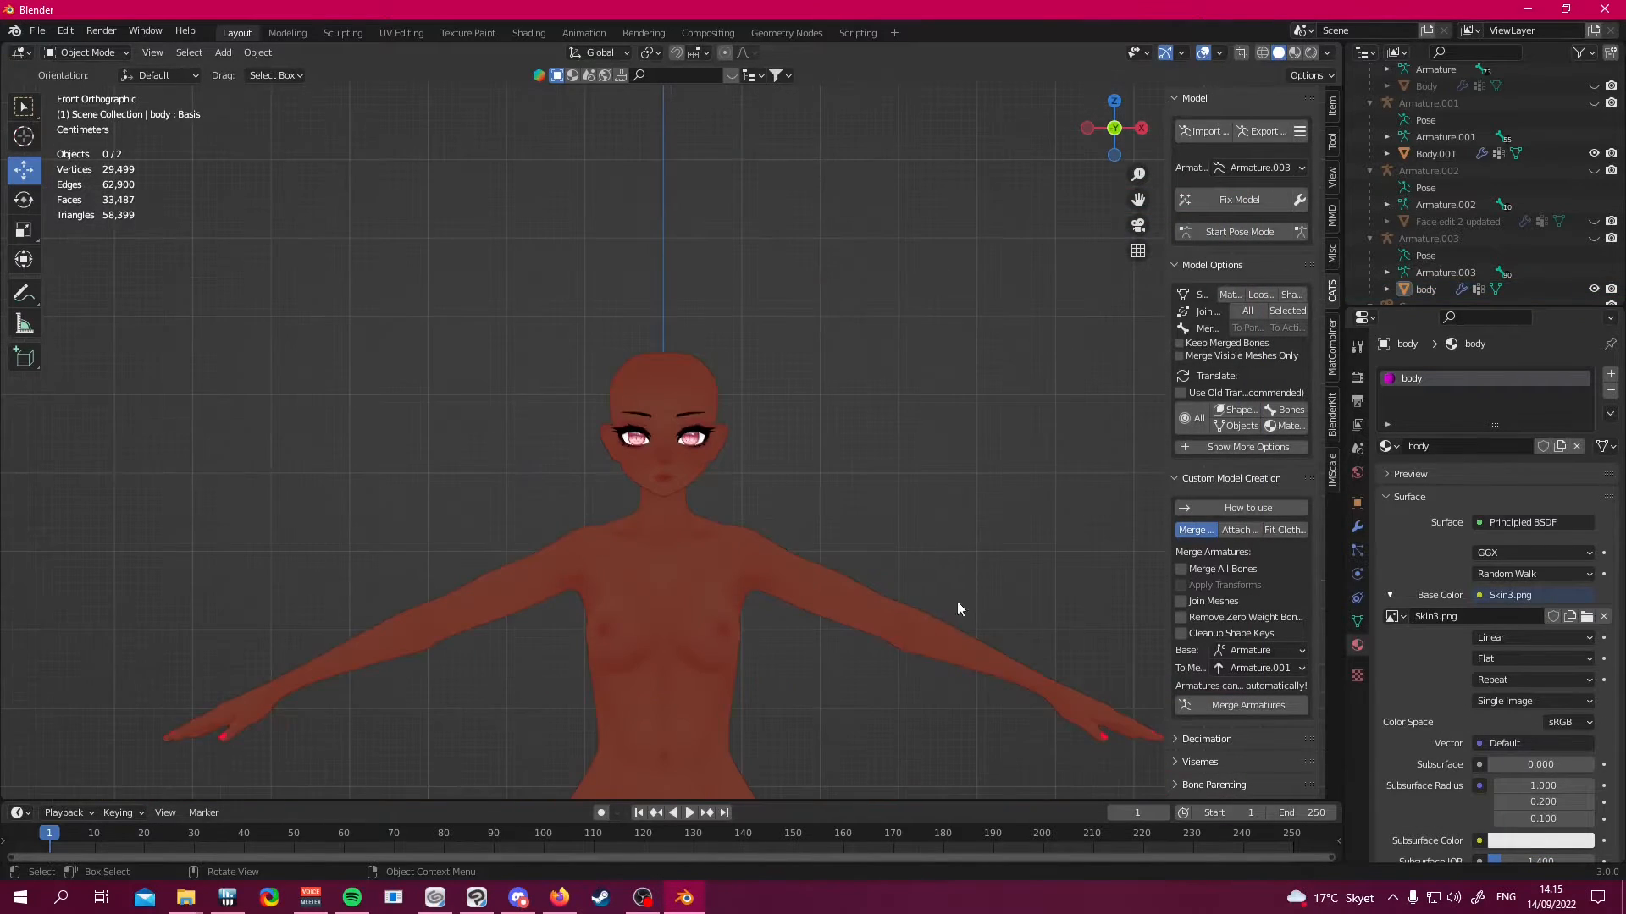
pyautogui.scroll(2, 823, 527)
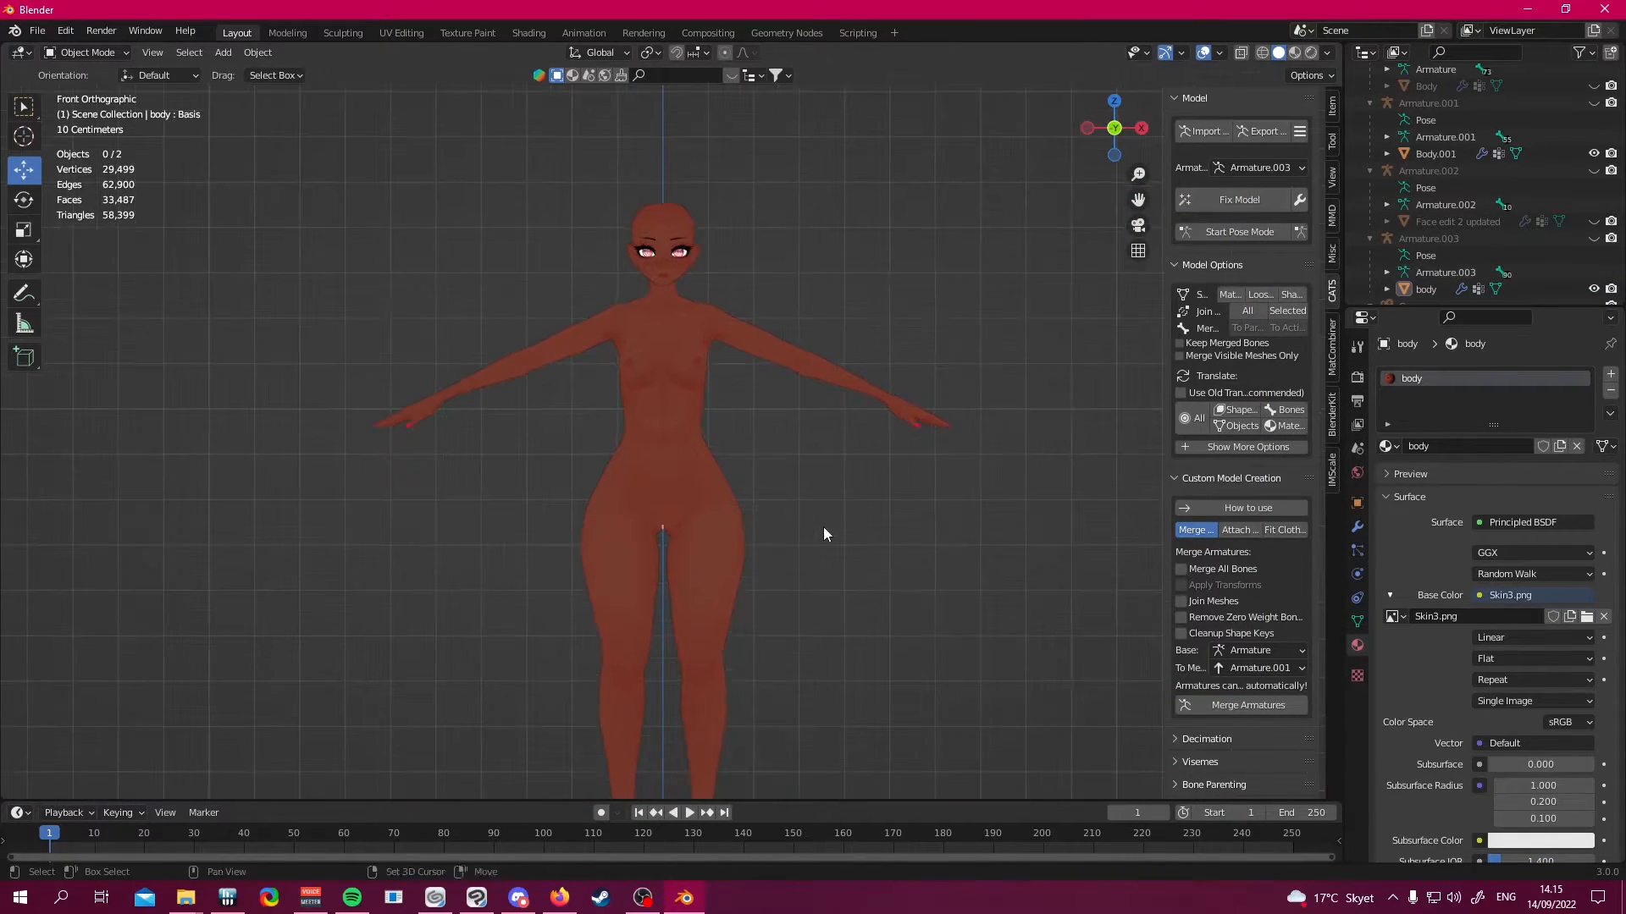
pyautogui.moveTo(813, 620)
pyautogui.mouseDown()
pyautogui.moveTo(761, 415)
pyautogui.moveTo(441, 457)
pyautogui.moveTo(779, 493)
pyautogui.moveTo(1145, 496)
pyautogui.moveTo(794, 486)
pyautogui.moveTo(794, 544)
pyautogui.moveTo(827, 586)
pyautogui.moveTo(809, 567)
pyautogui.moveTo(813, 604)
pyautogui.mouseUp()
pyautogui.scroll(-2, 822, 542)
pyautogui.scroll(2, 813, 604)
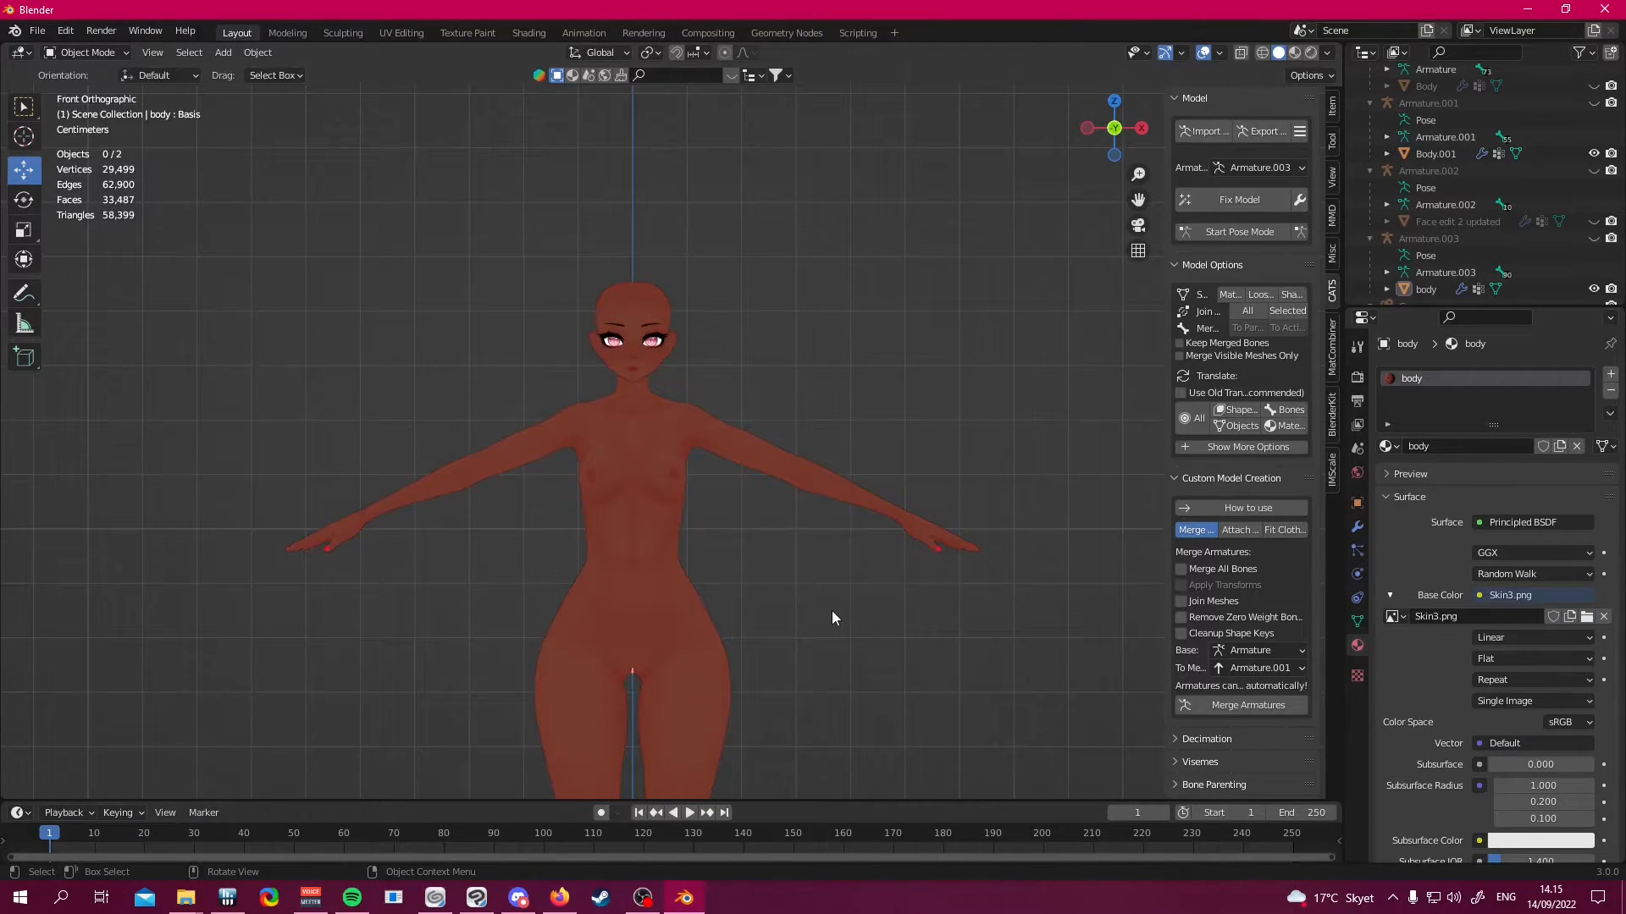
pyautogui.scroll(1, 784, 661)
pyautogui.moveTo(753, 583); pyautogui.dragTo(769, 419)
pyautogui.scroll(-2, 779, 458)
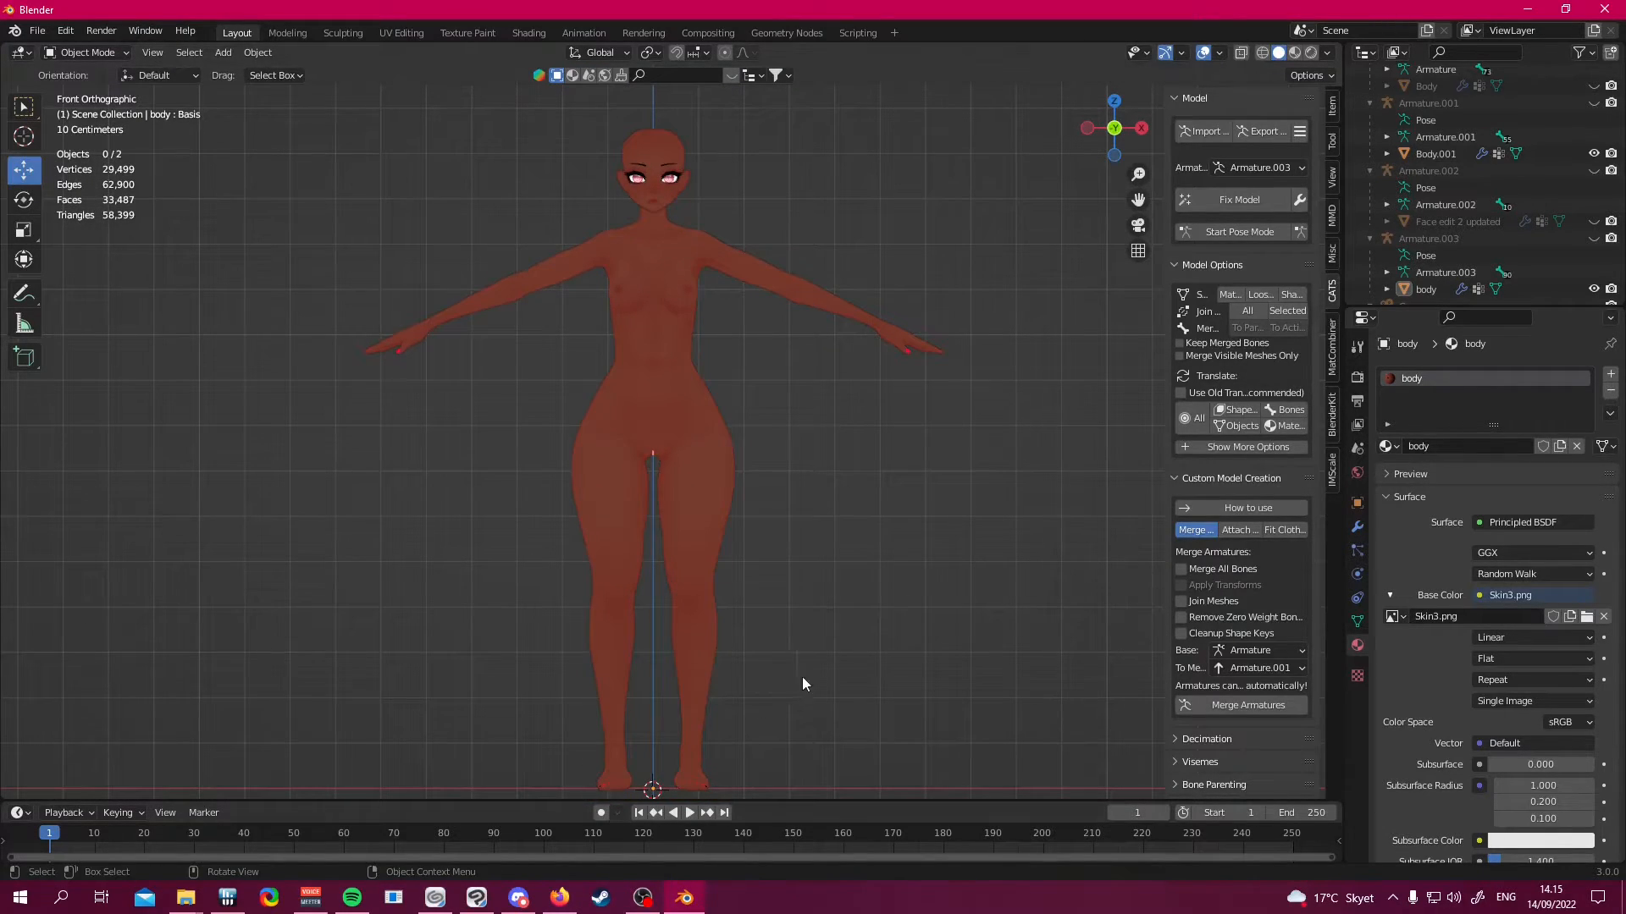
pyautogui.scroll(5, 804, 684)
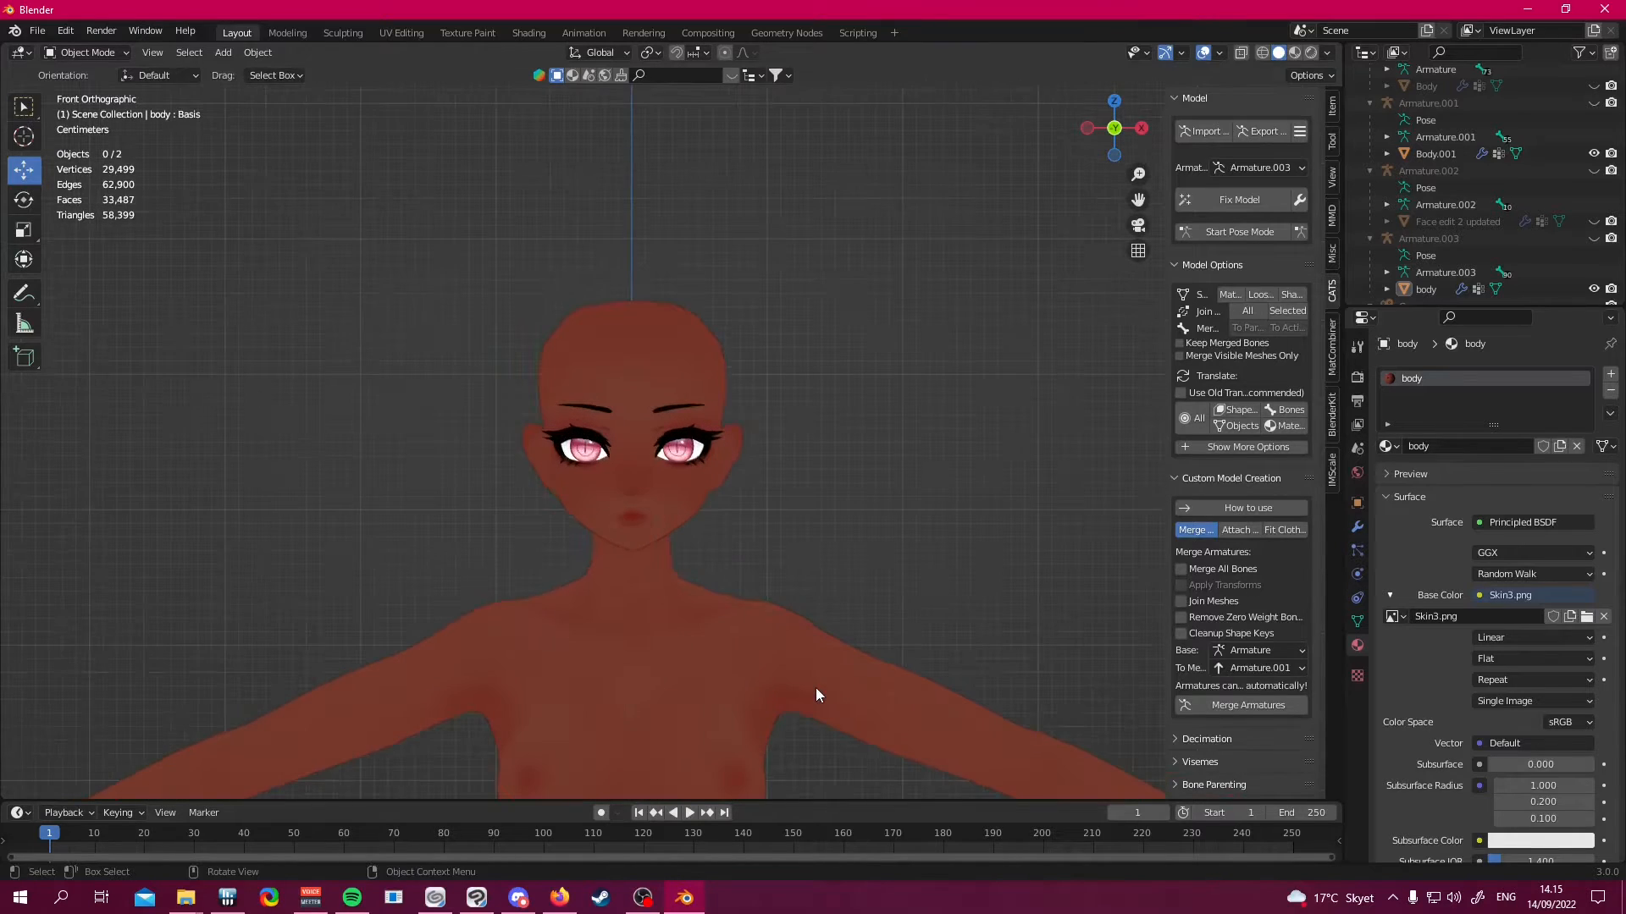
pyautogui.moveTo(815, 688); pyautogui.dragTo(814, 633)
# Return to Clip Studio Paint and duplicate the Skin document's Layer 1 Copy multiply layer, hiding the original
pyautogui.click(684, 900)
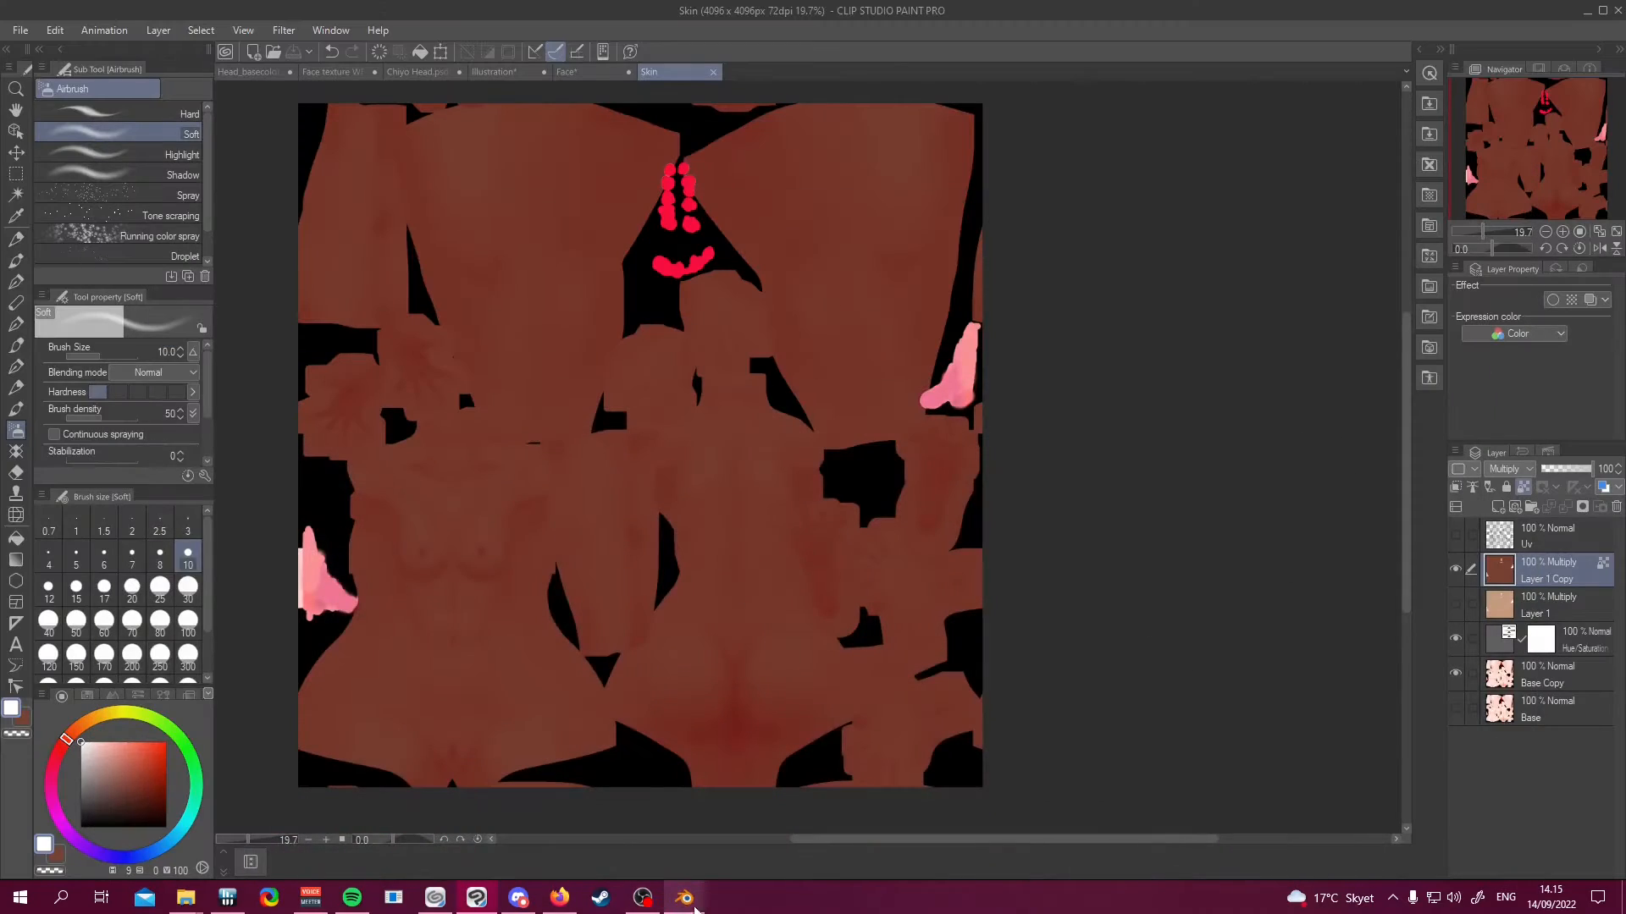
pyautogui.hotkey('ctrl', 'a')
pyautogui.hotkey('ctrl', 'v')
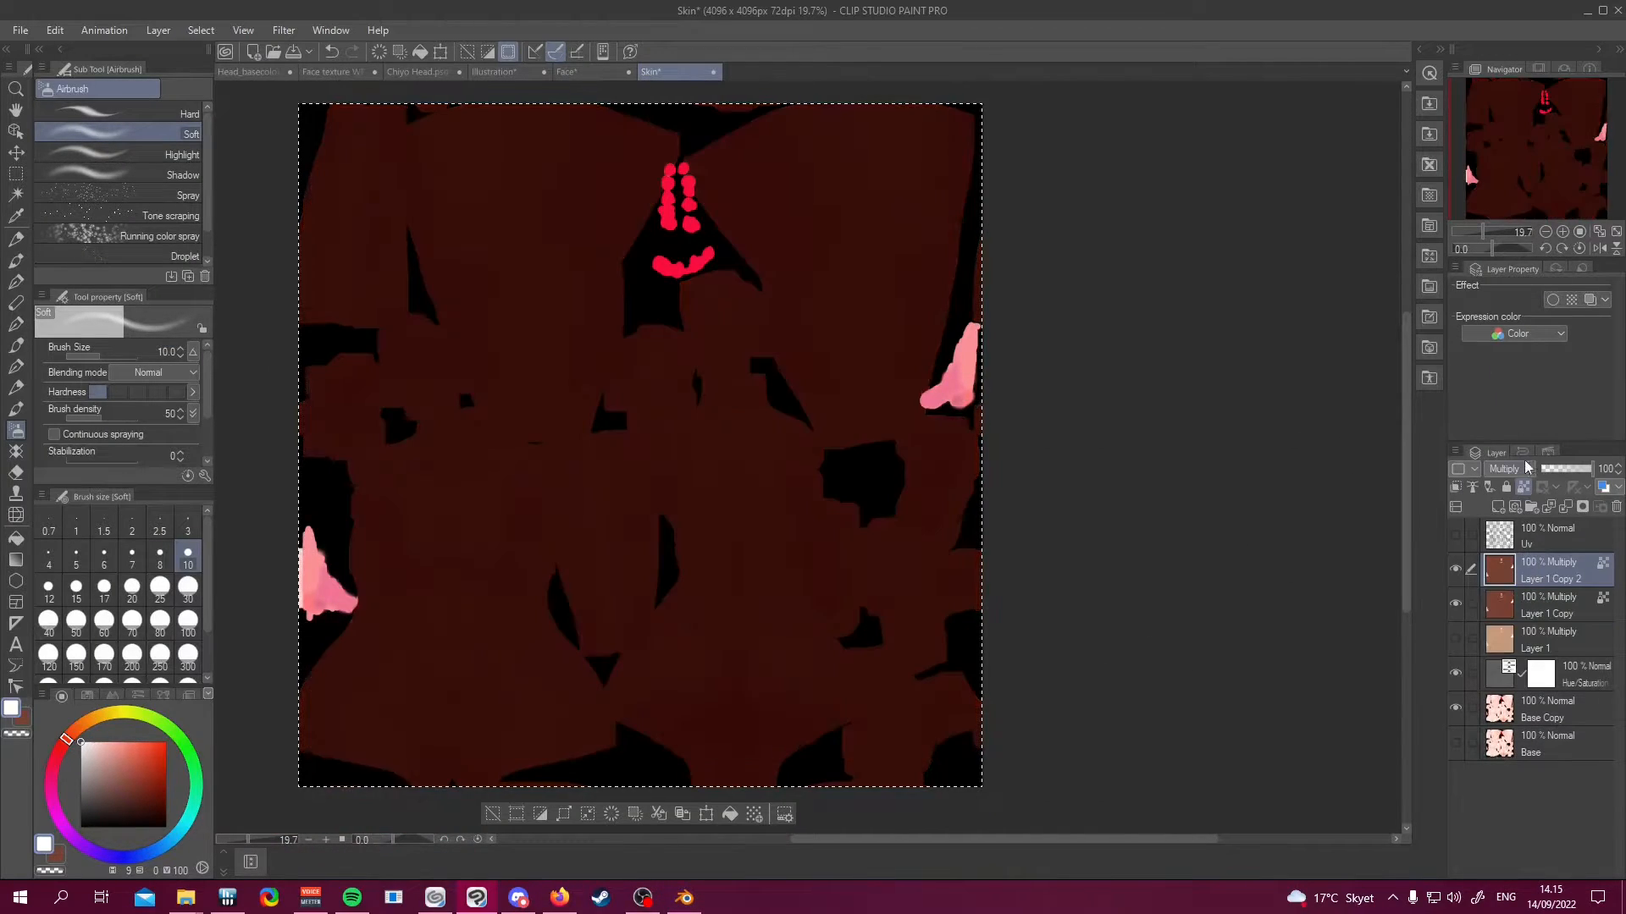
pyautogui.click(1456, 607)
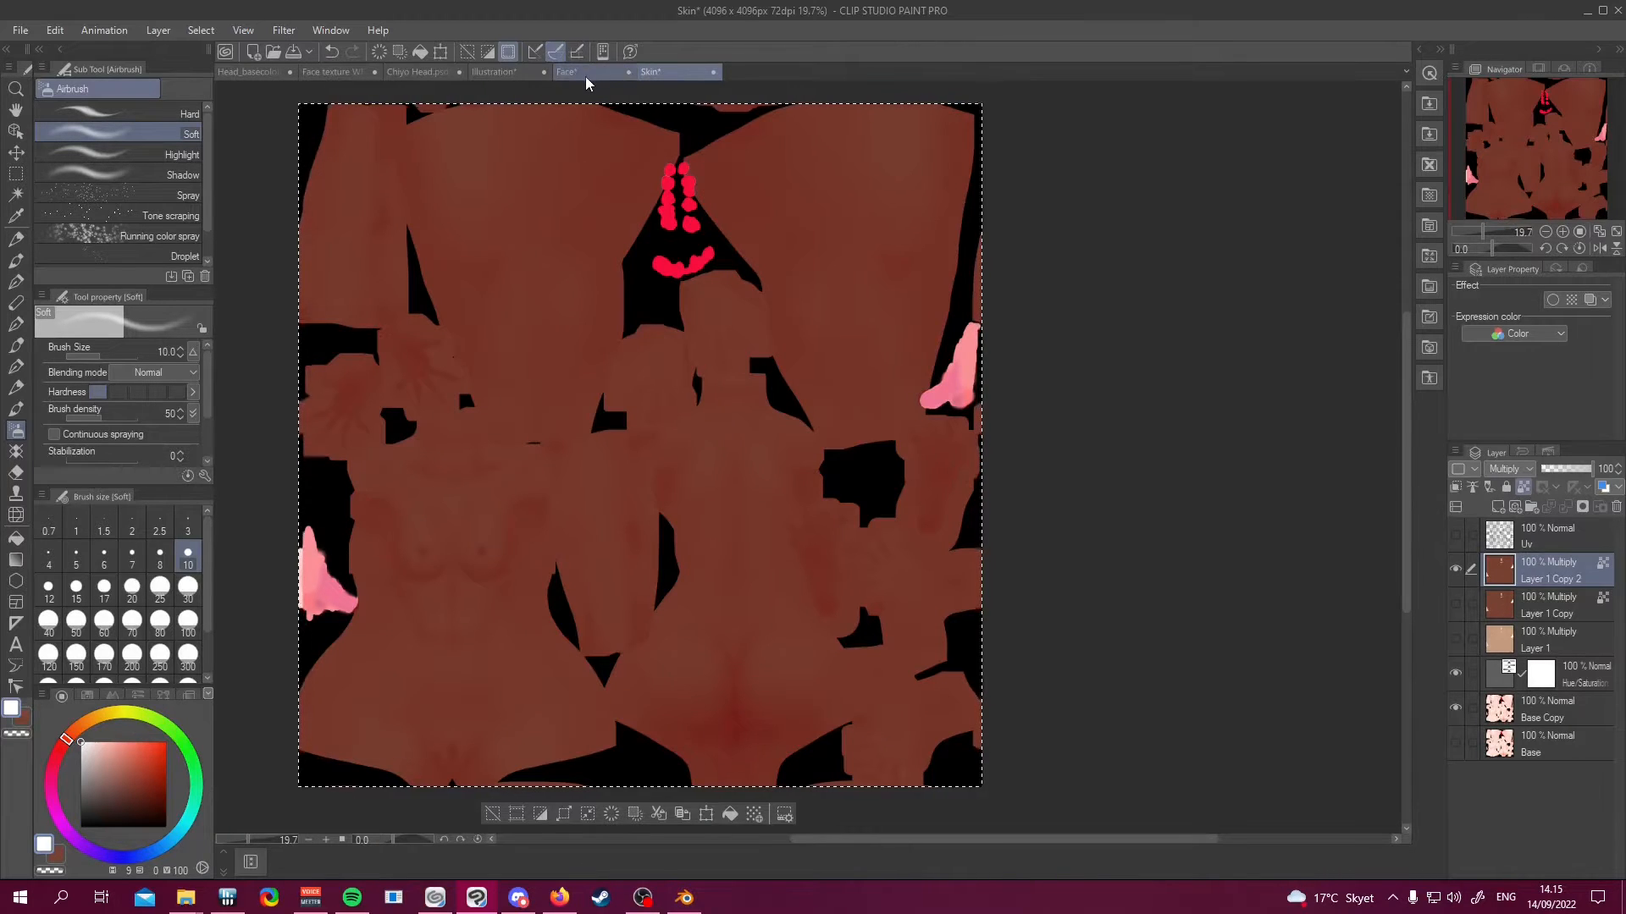
# Duplicate Layer 2 and Layer 3 in the Face document and hide the two originals
pyautogui.click(588, 72)
pyautogui.hotkey('ctrl', 'v')
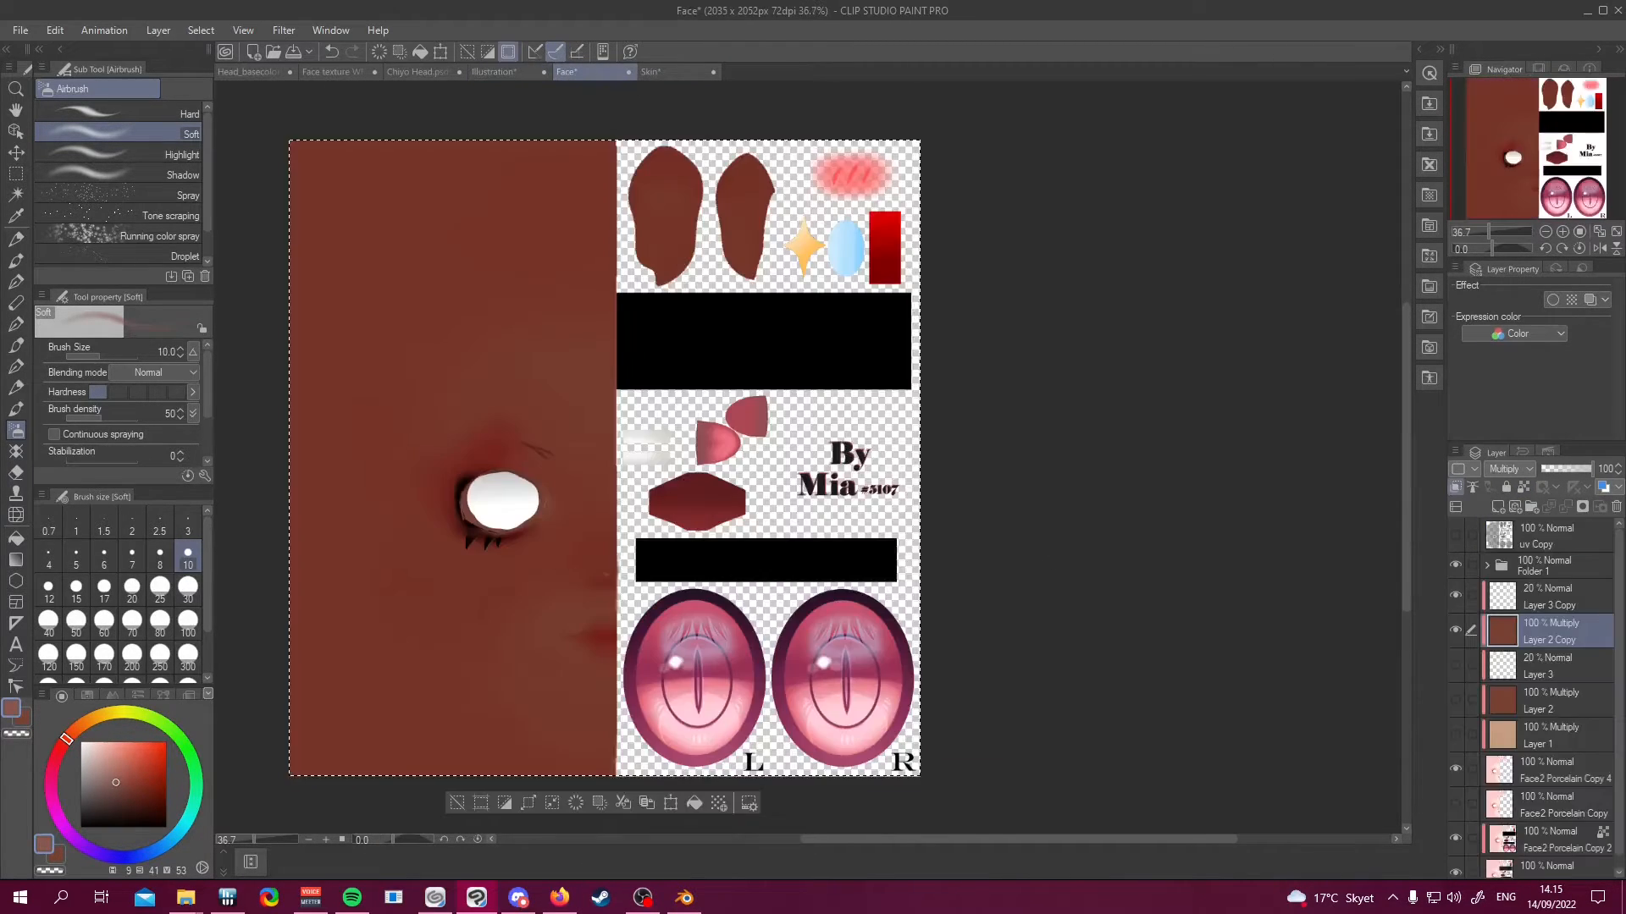
pyautogui.hotkey('alt', 'Delete')
# Try filling Layer 2 Copy with a skin tone sampled from the fifth cube in the palette's fourth row
pyautogui.click(506, 72)
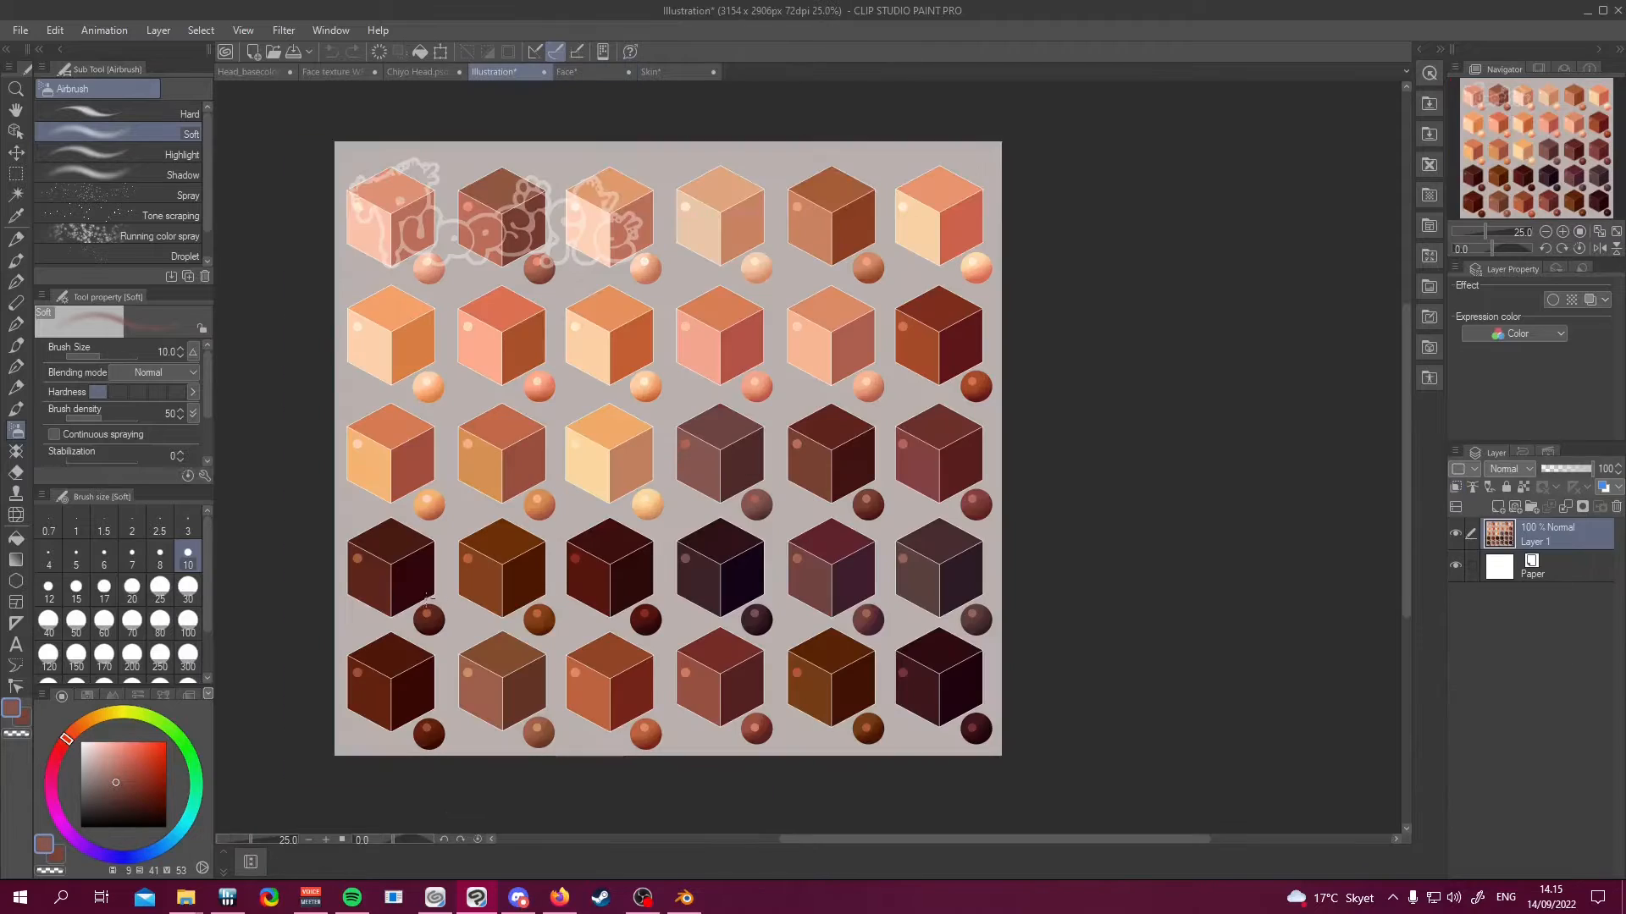
pyautogui.rightClick(812, 580)
pyautogui.click(587, 72)
pyautogui.click(694, 803)
pyautogui.click(60, 855)
# Fill Layer 2 Copy with the dark purplish palette tone, adjusted to hue 358, saturation 61 and value 29
pyautogui.click(507, 72)
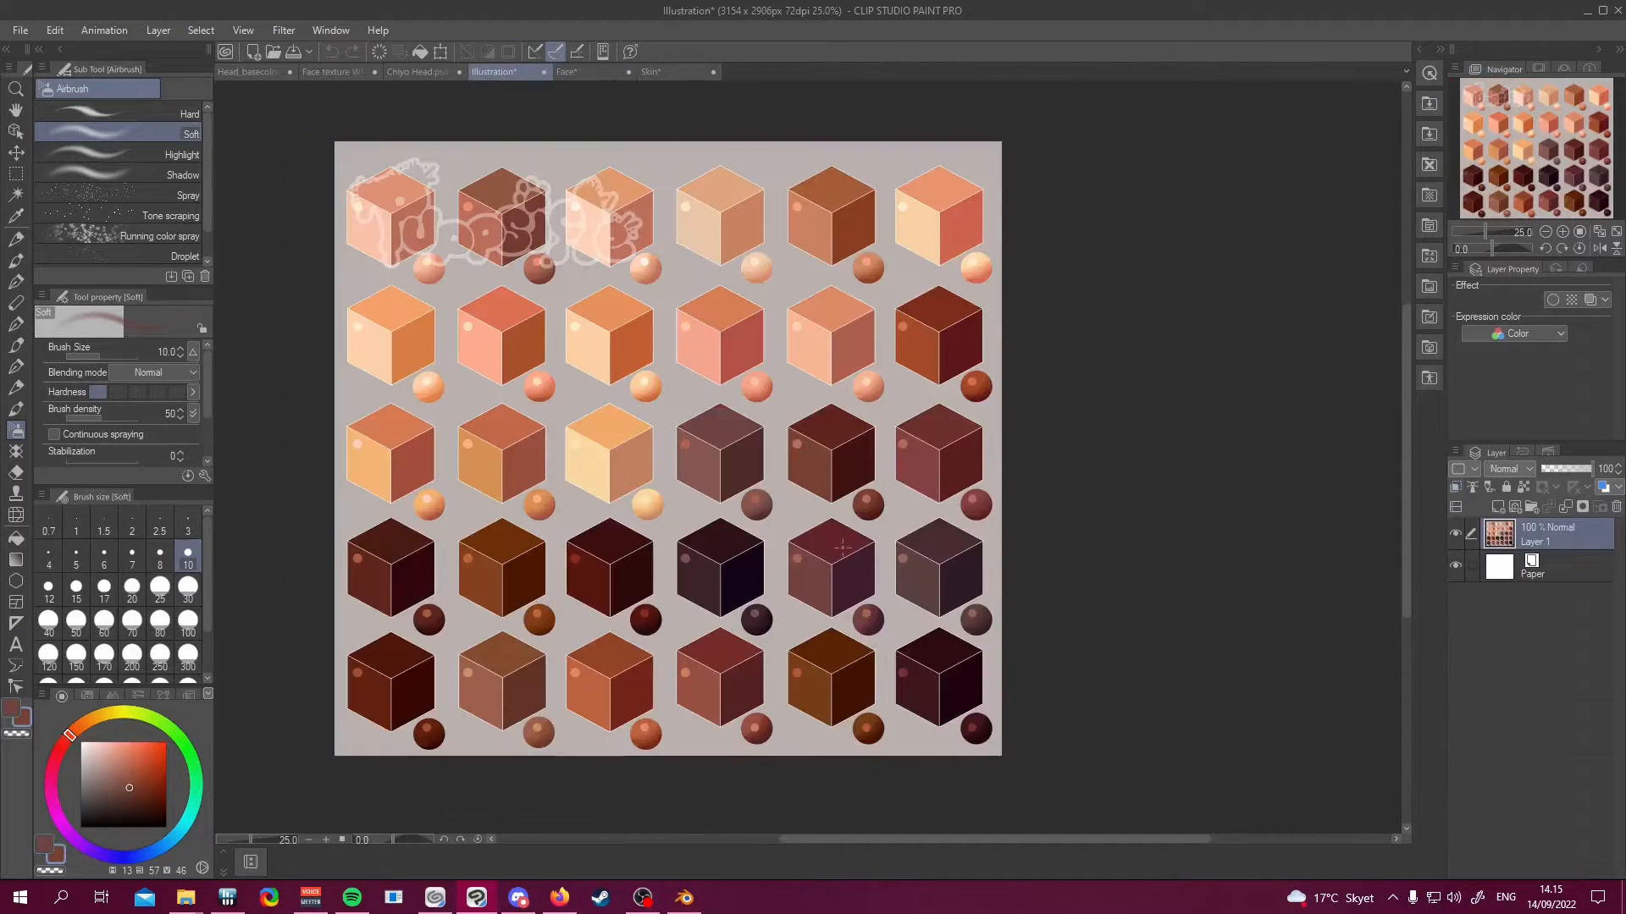
pyautogui.rightClick(849, 576)
pyautogui.click(588, 72)
pyautogui.click(693, 803)
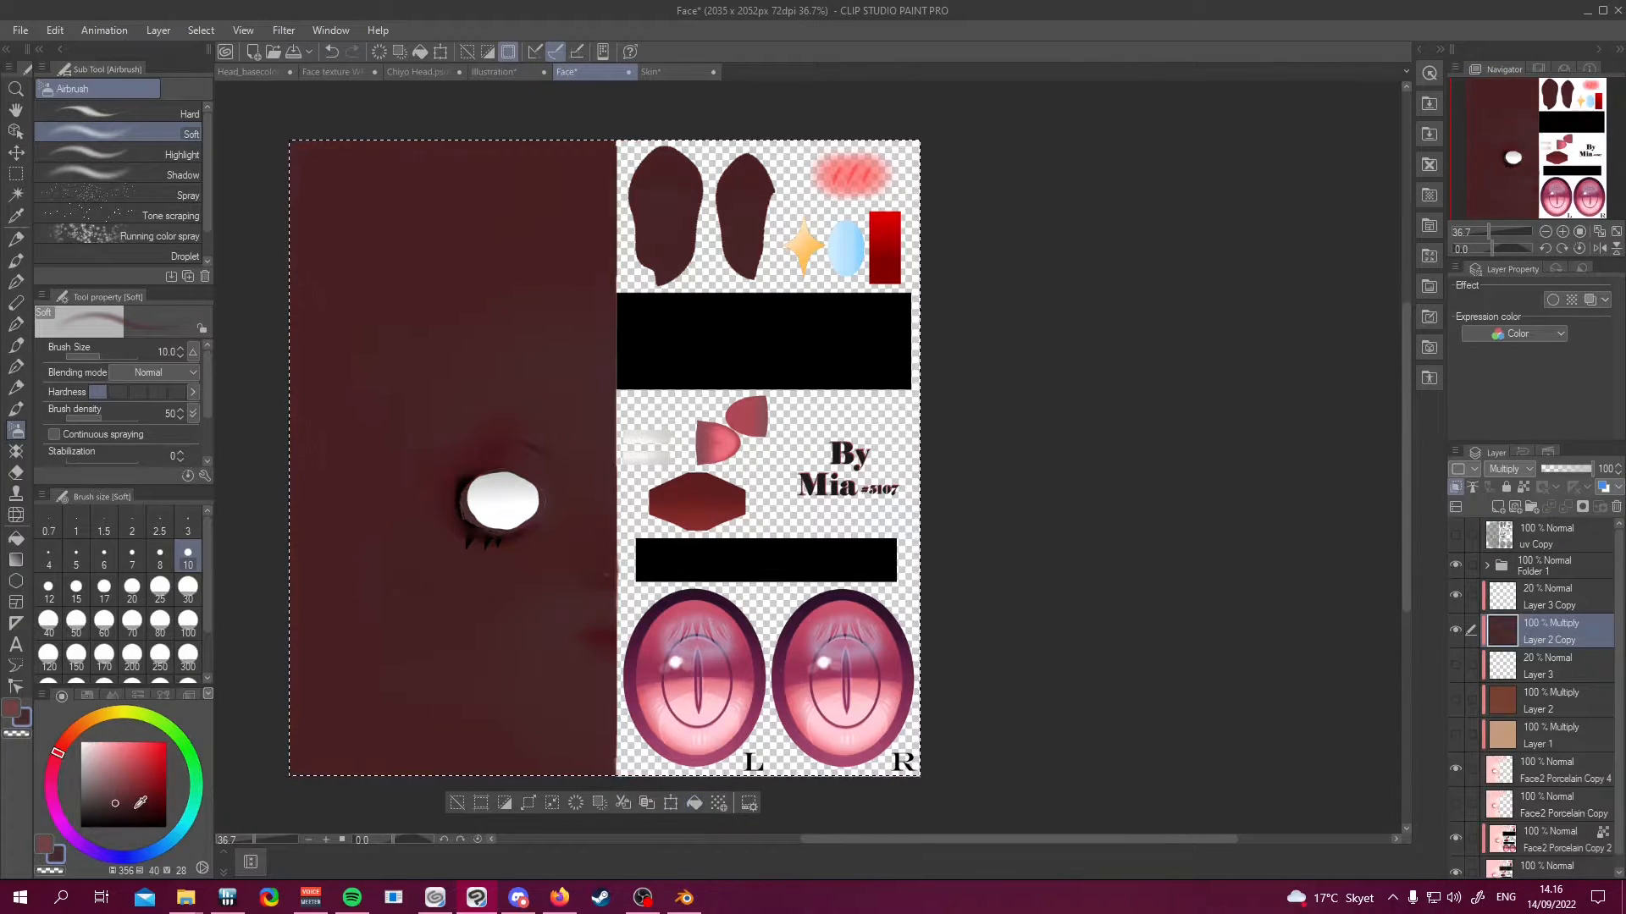
pyautogui.click(133, 802)
pyautogui.hotkey('alt', 'Delete')
pyautogui.scroll(-4, 577, 545)
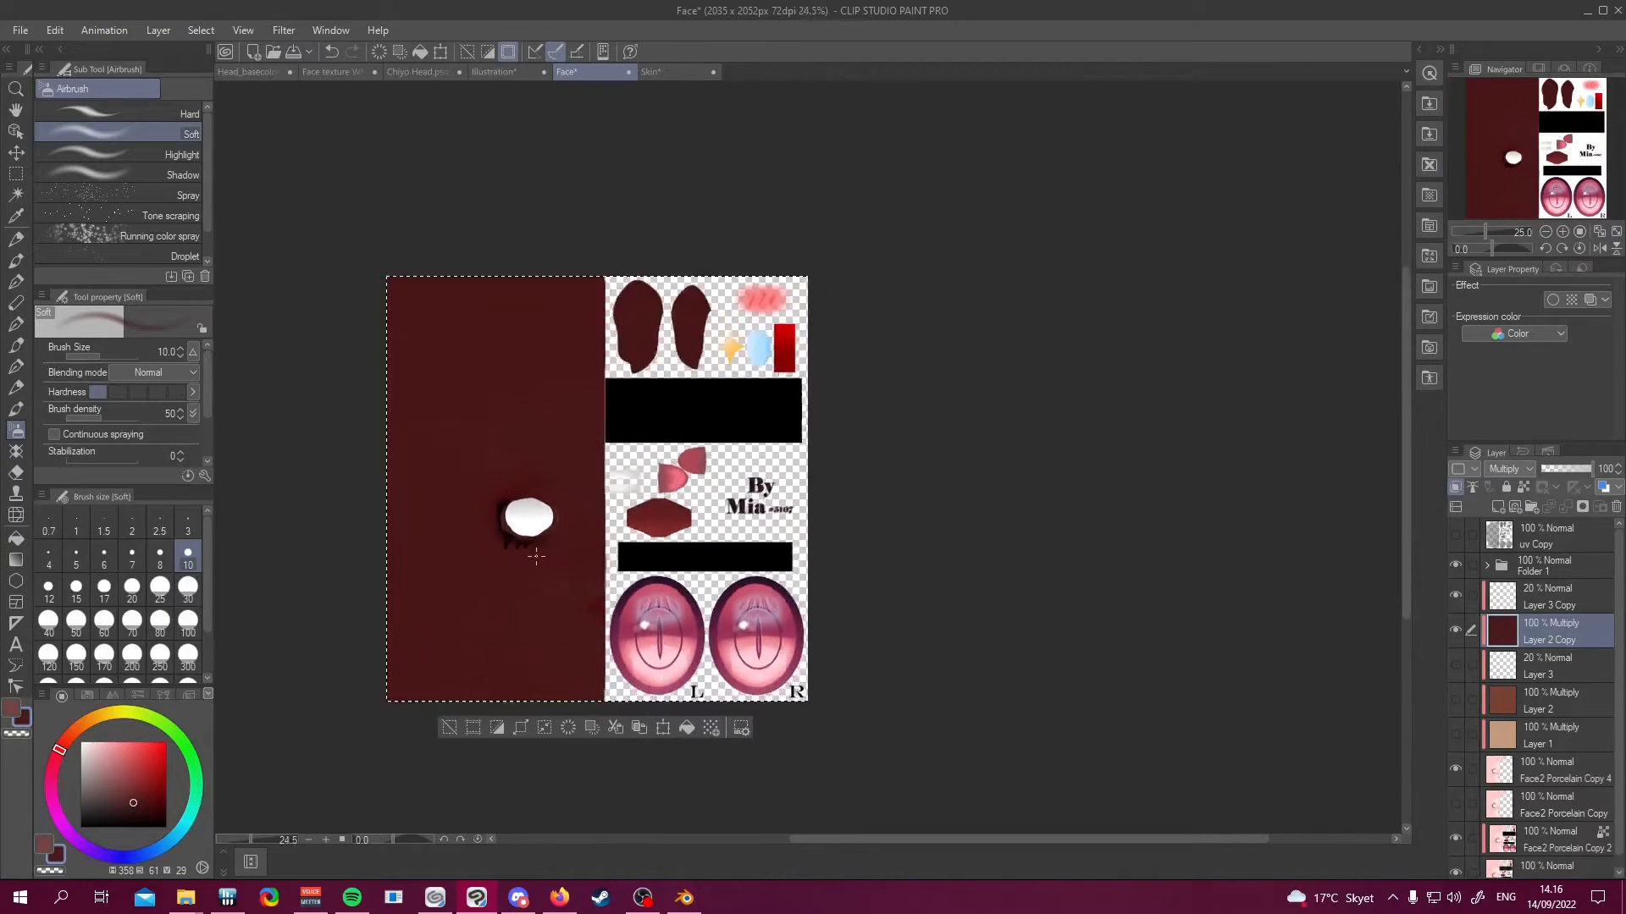
# Duplicate Layer 2 Copy and Layer 3 Copy in the Face document and hide the two source layers
pyautogui.scroll(3, 541, 553)
pyautogui.scroll(2, 464, 803)
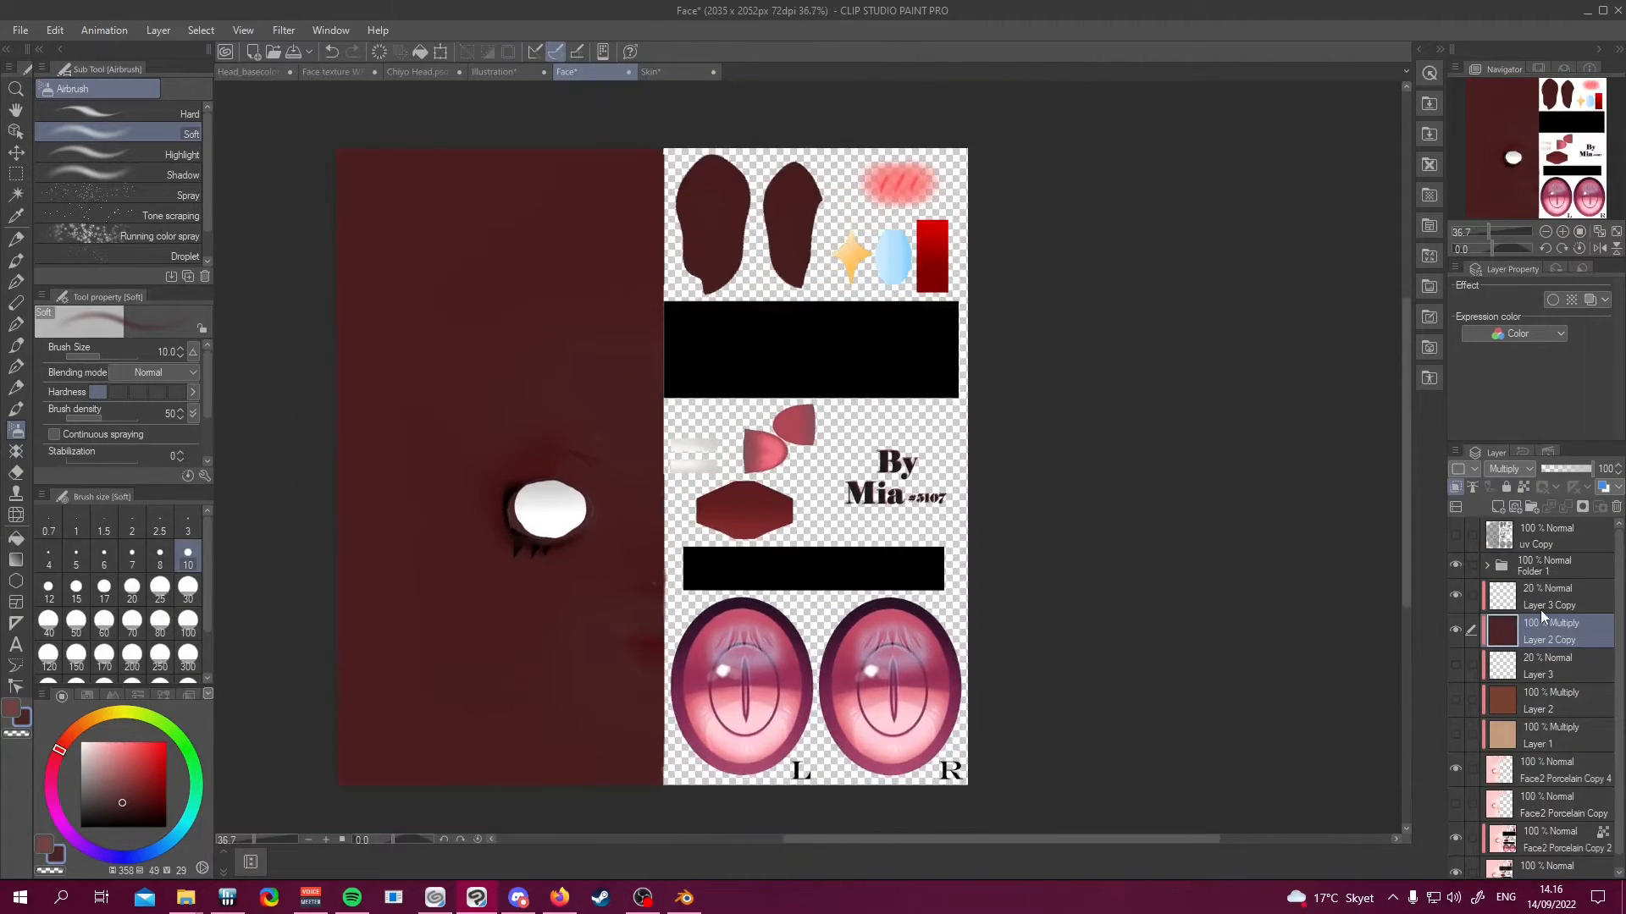
pyautogui.click(1458, 666)
pyautogui.click(1553, 632)
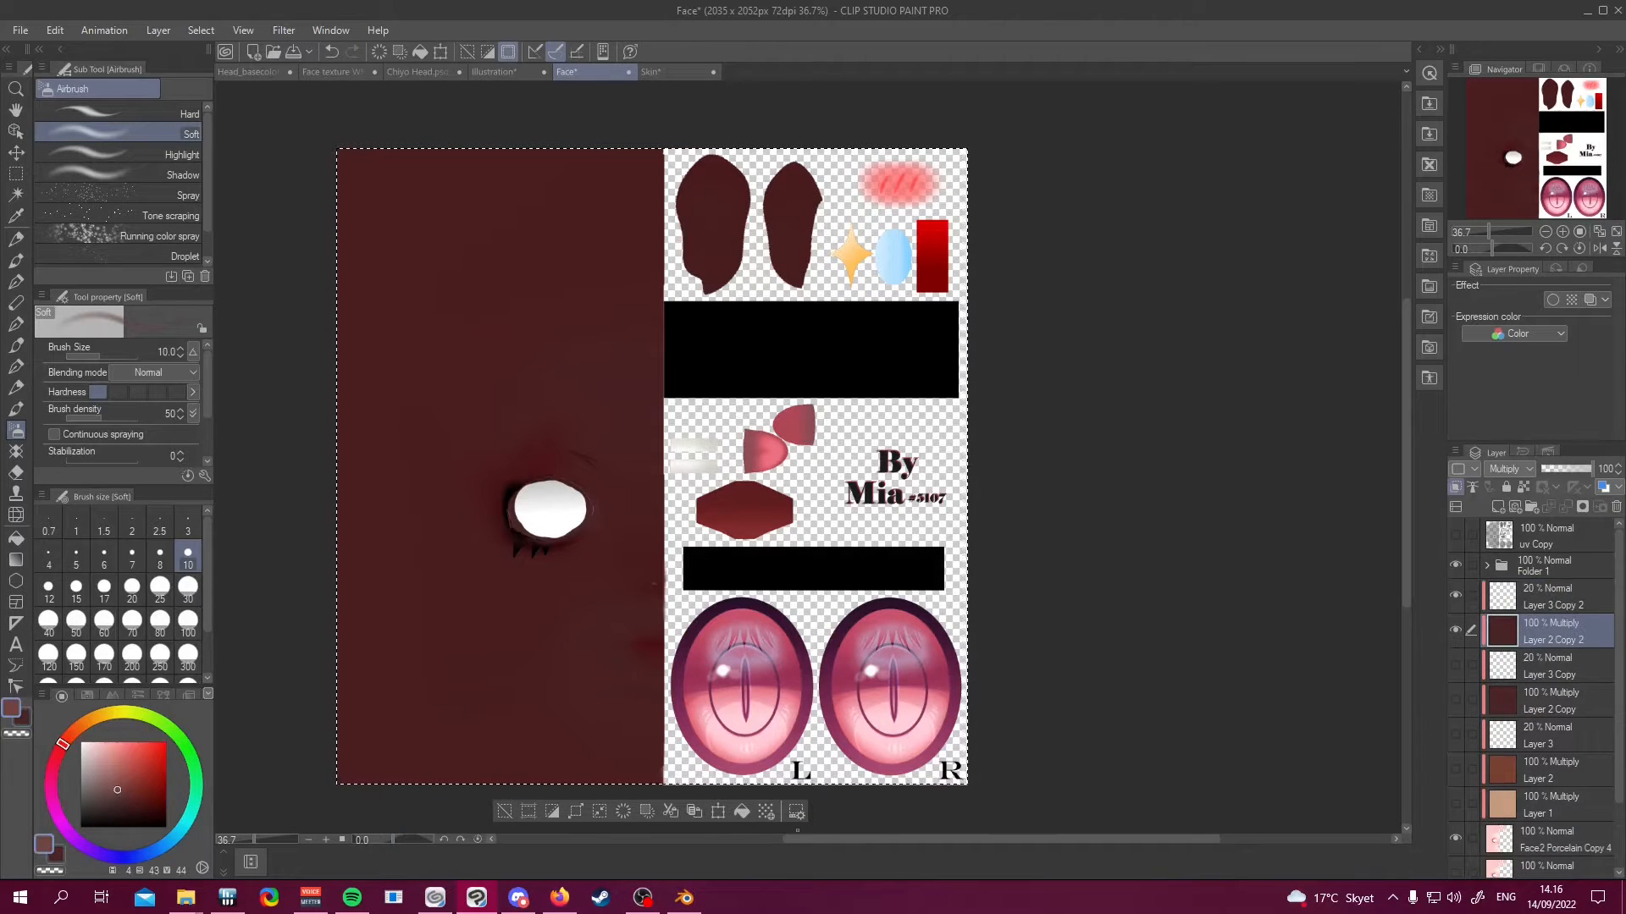
# Fill Layer 2 Copy 2 with a darker reddish-brown skin tone at hue 4
pyautogui.click(741, 811)
pyautogui.click(134, 803)
pyautogui.click(741, 811)
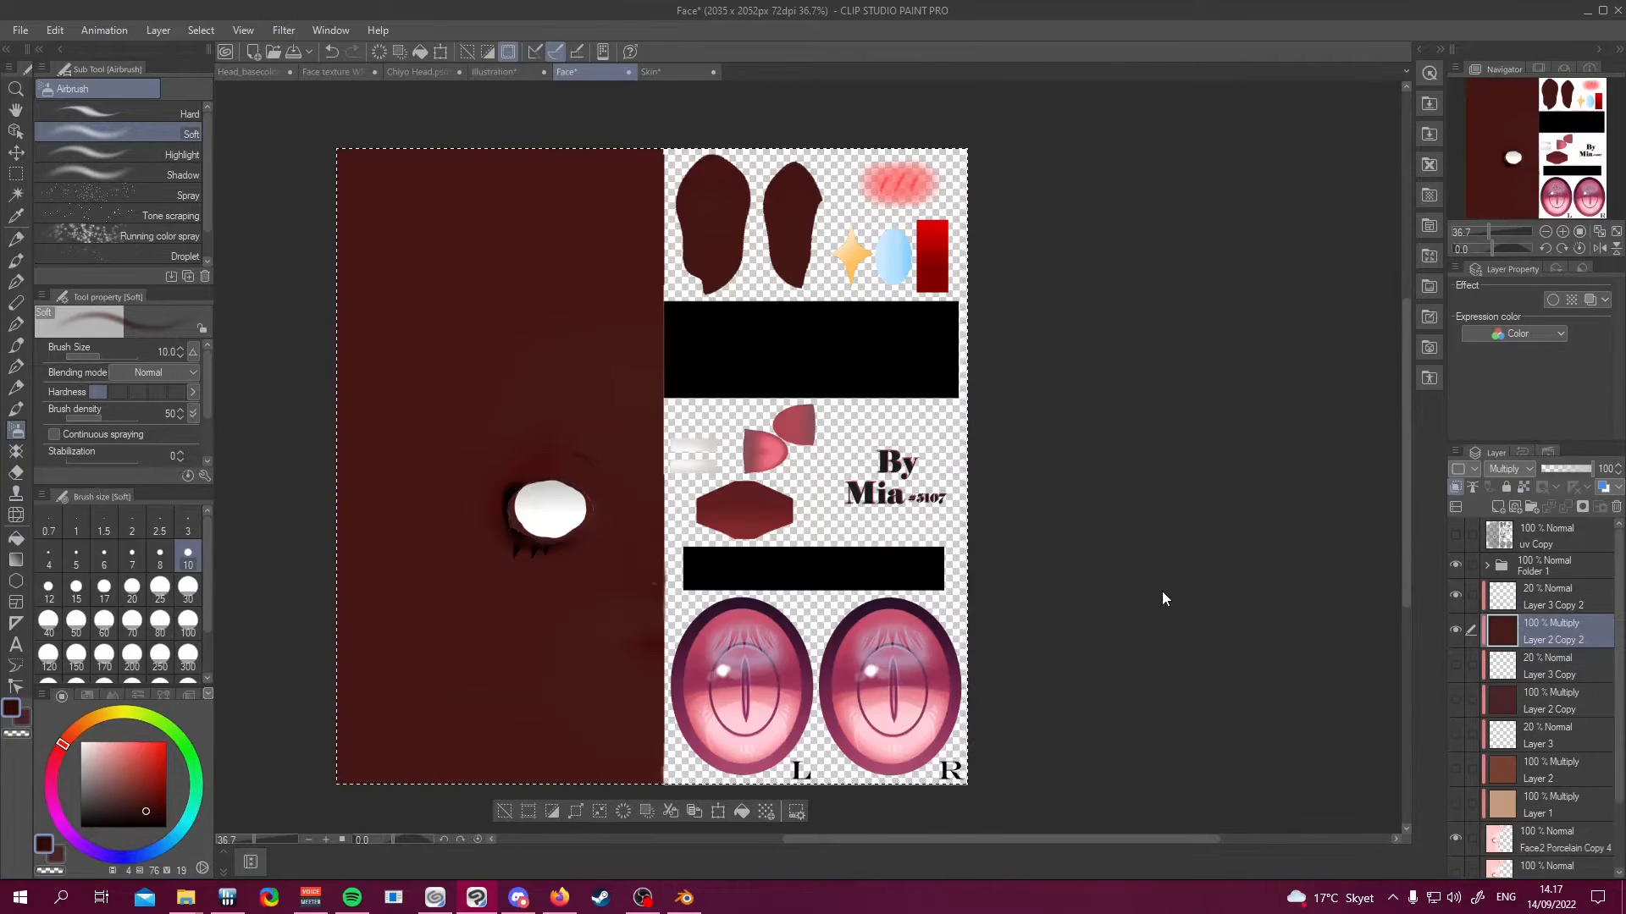
# Duplicate Layer 2 Copy 2 and Layer 3 Copy 2, hide the sources, and fill the new multiply layer with hue 4, saturation 76, value 19
pyautogui.hotkey('ctrl', 'c')
pyautogui.hotkey('ctrl', 'v')
pyautogui.click(741, 811)
pyautogui.click(1521, 629)
pyautogui.hotkey('ctrl', 'c')
pyautogui.click(1545, 597)
pyautogui.hotkey('ctrl', 'v')
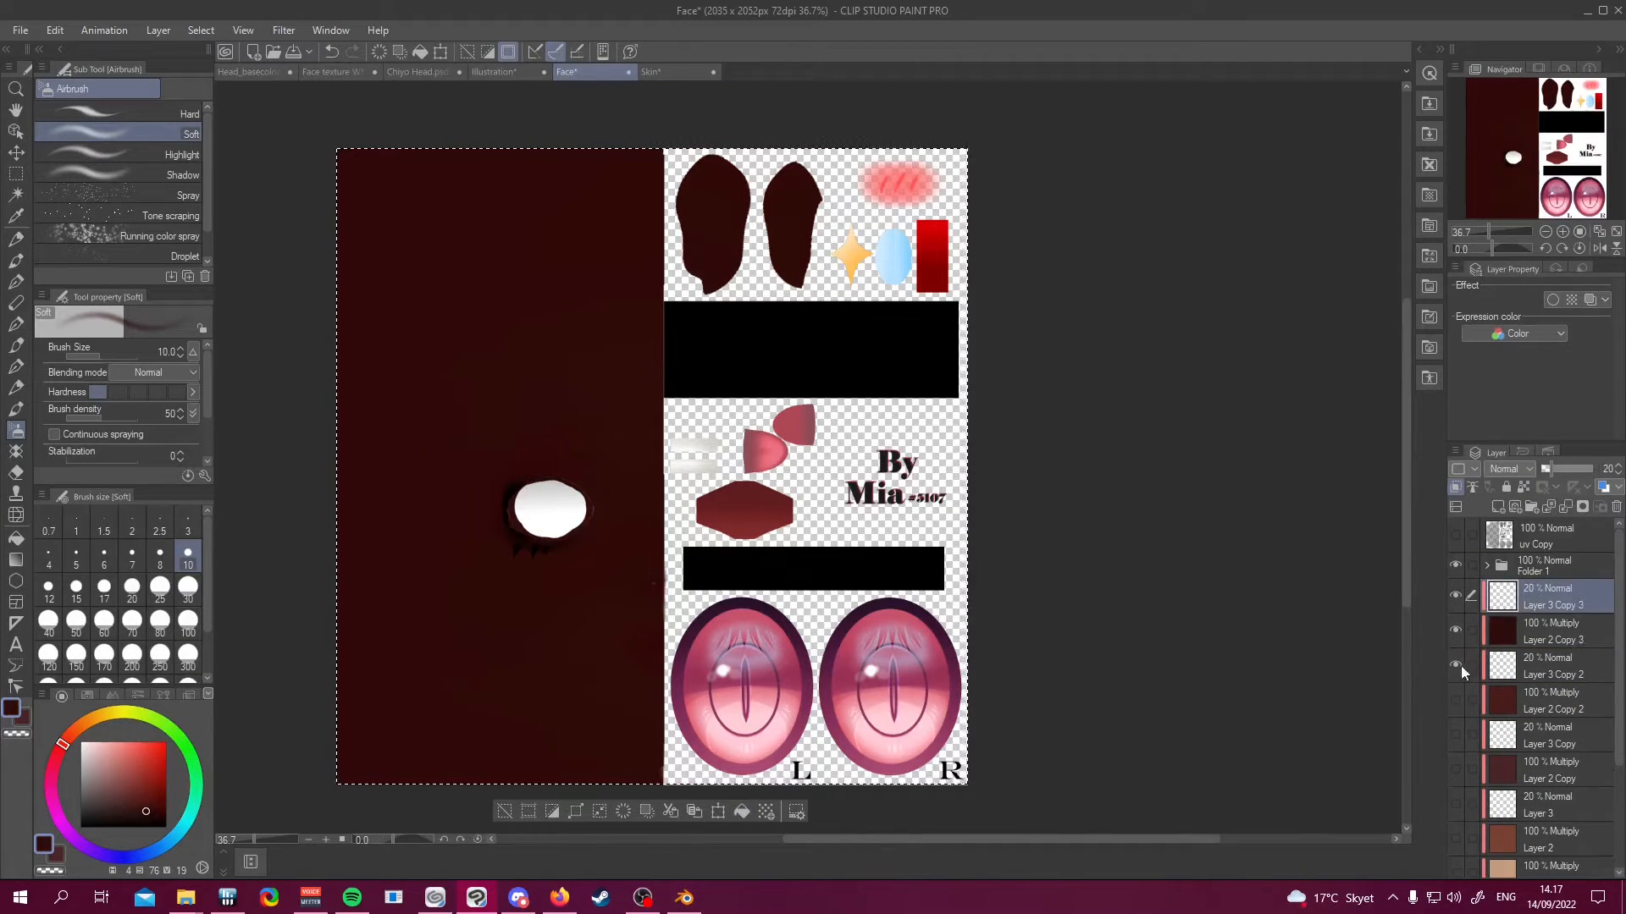
pyautogui.click(1457, 666)
# Examine the darkest face tone around the eye, nose and mouth at several magnifications
pyautogui.scroll(-2, 637, 461)
pyautogui.scroll(8, 640, 696)
pyautogui.scroll(2, 613, 568)
pyautogui.scroll(-5, 626, 517)
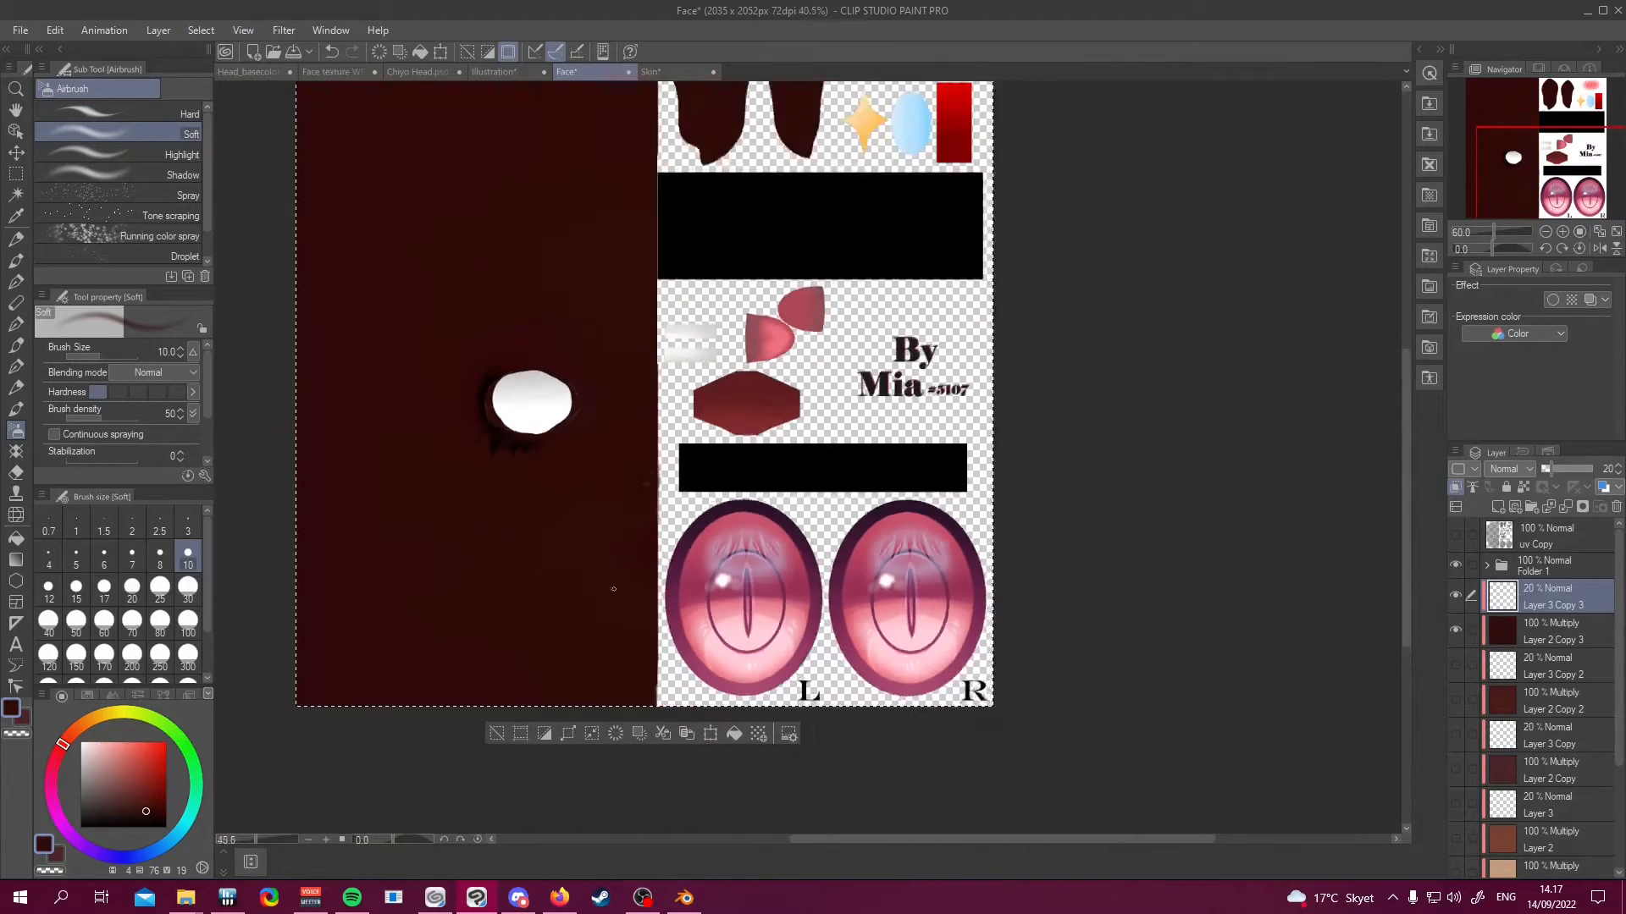
pyautogui.scroll(2, 635, 485)
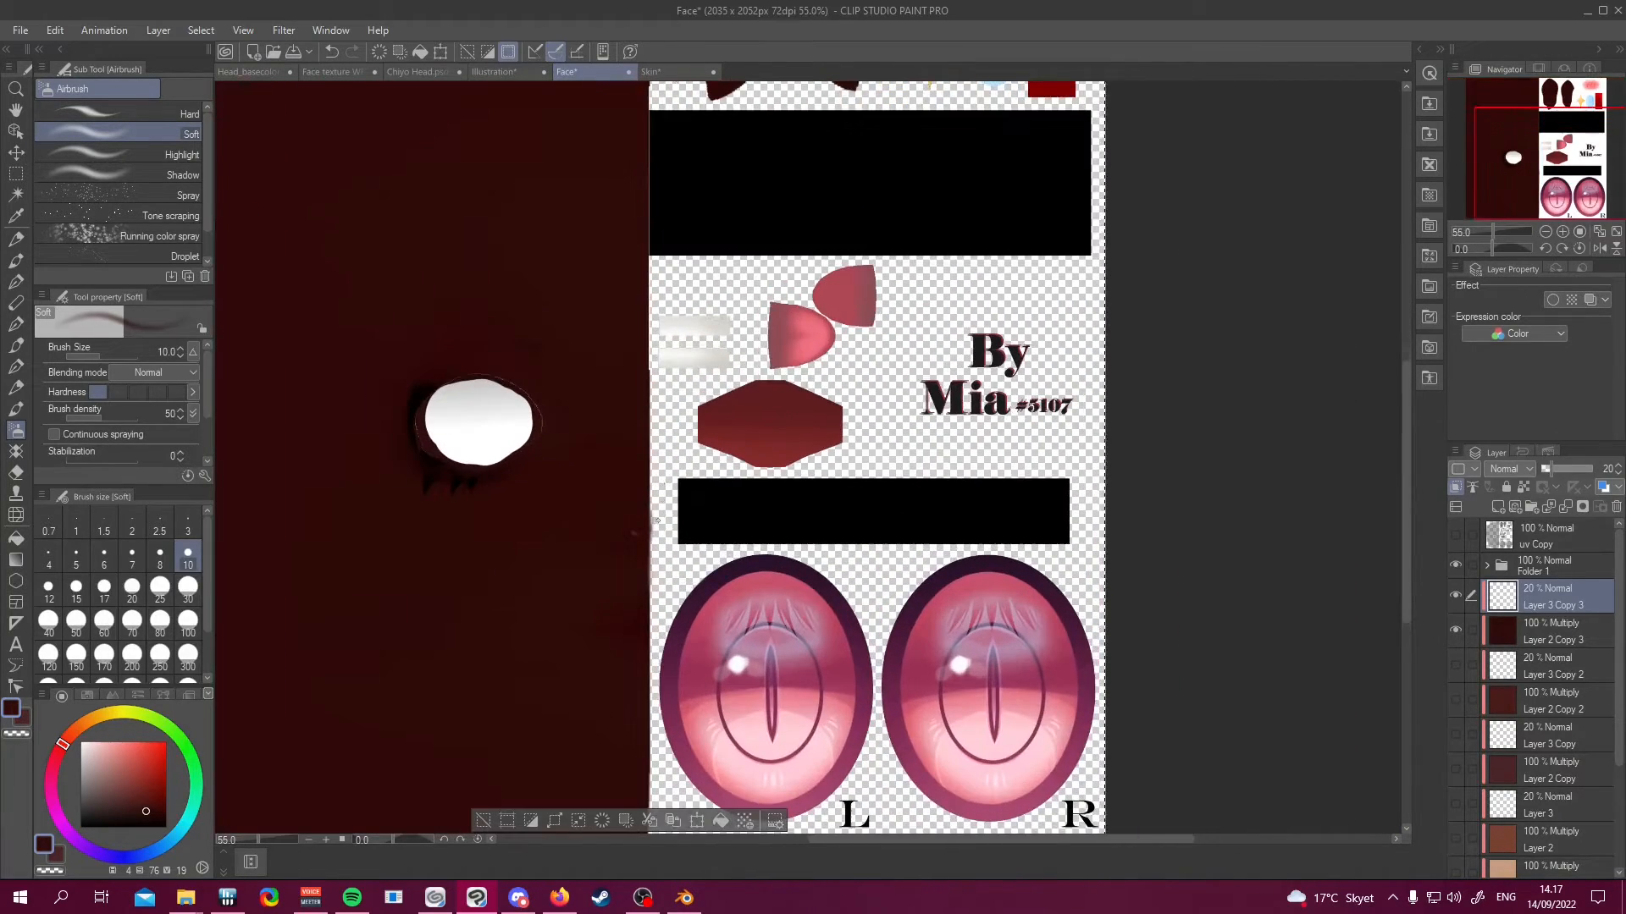
pyautogui.scroll(-3, 644, 516)
pyautogui.scroll(2, 650, 539)
pyautogui.scroll(-2, 650, 539)
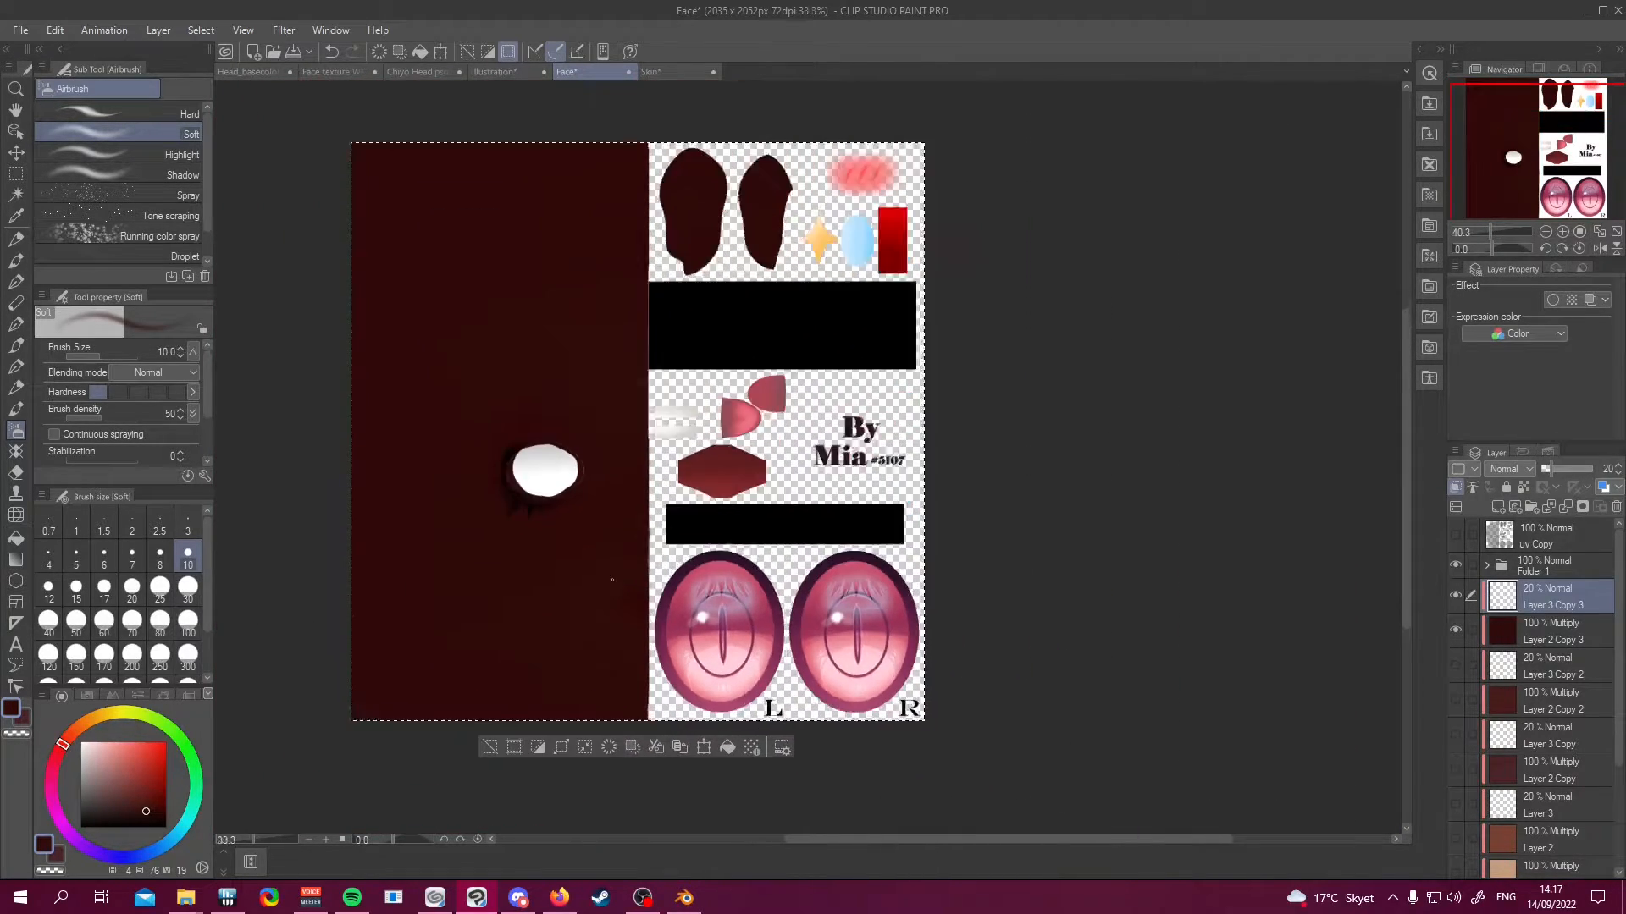
# Switch visibility to Layer 2 Copy 2 and Layer 3 Copy 2 and examine the nose, lip and eye shading up close
pyautogui.moveTo(1457, 591); pyautogui.dragTo(1455, 678)
pyautogui.click(1457, 700)
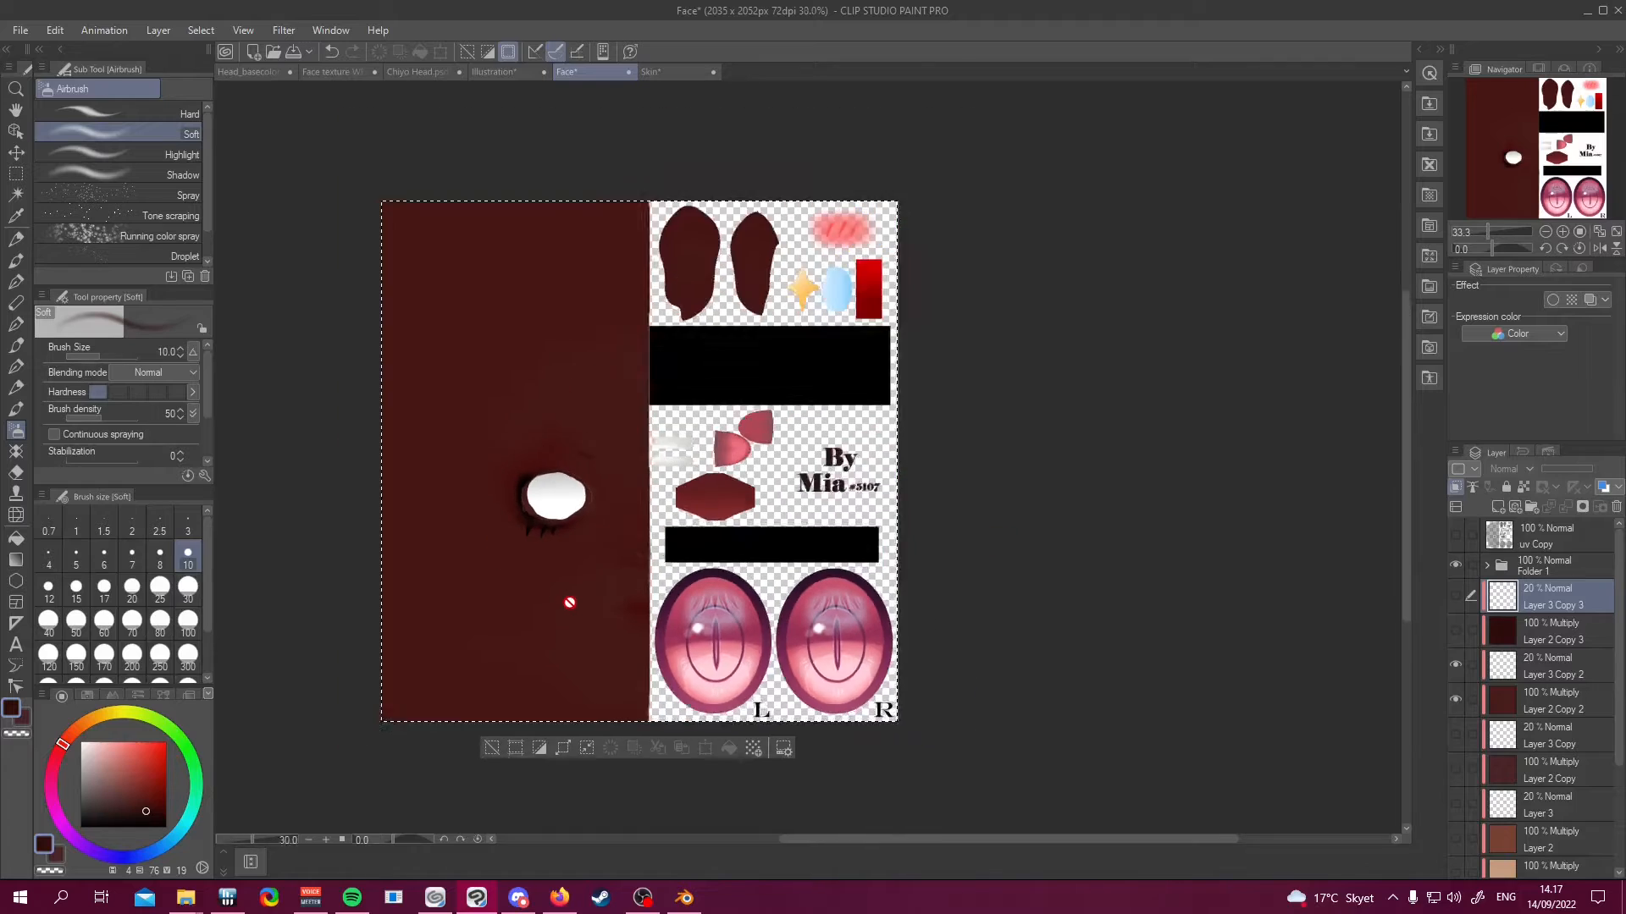
pyautogui.scroll(3, 617, 627)
pyautogui.scroll(-1, 676, 675)
pyautogui.scroll(2, 677, 675)
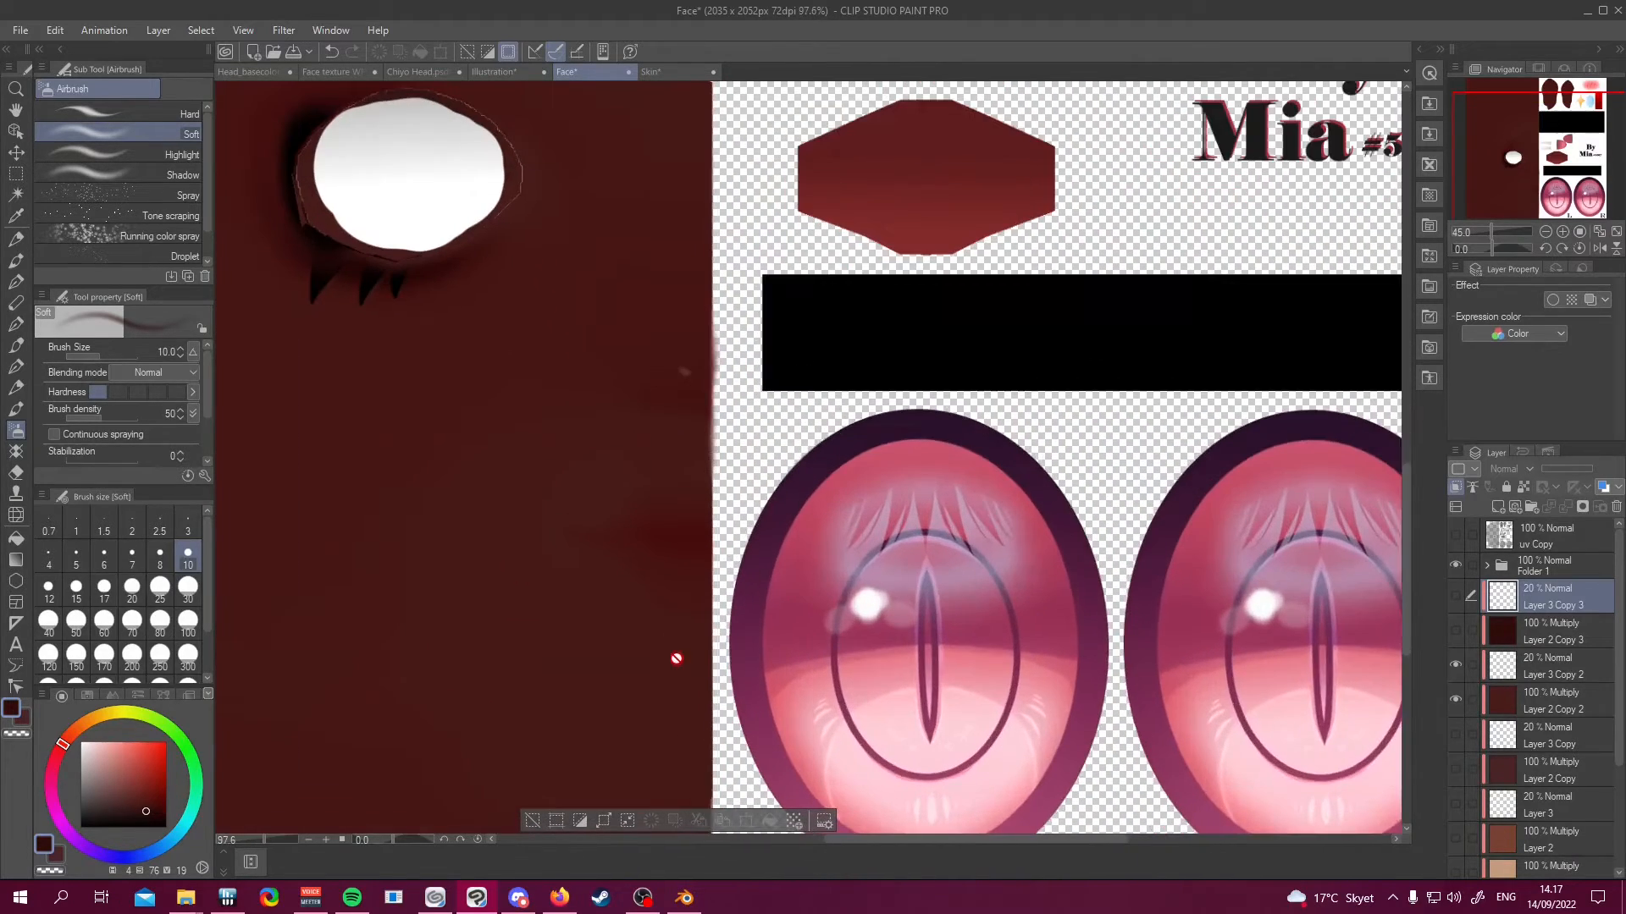
pyautogui.scroll(3, 753, 385)
pyautogui.scroll(-2, 753, 385)
pyautogui.scroll(5, 780, 527)
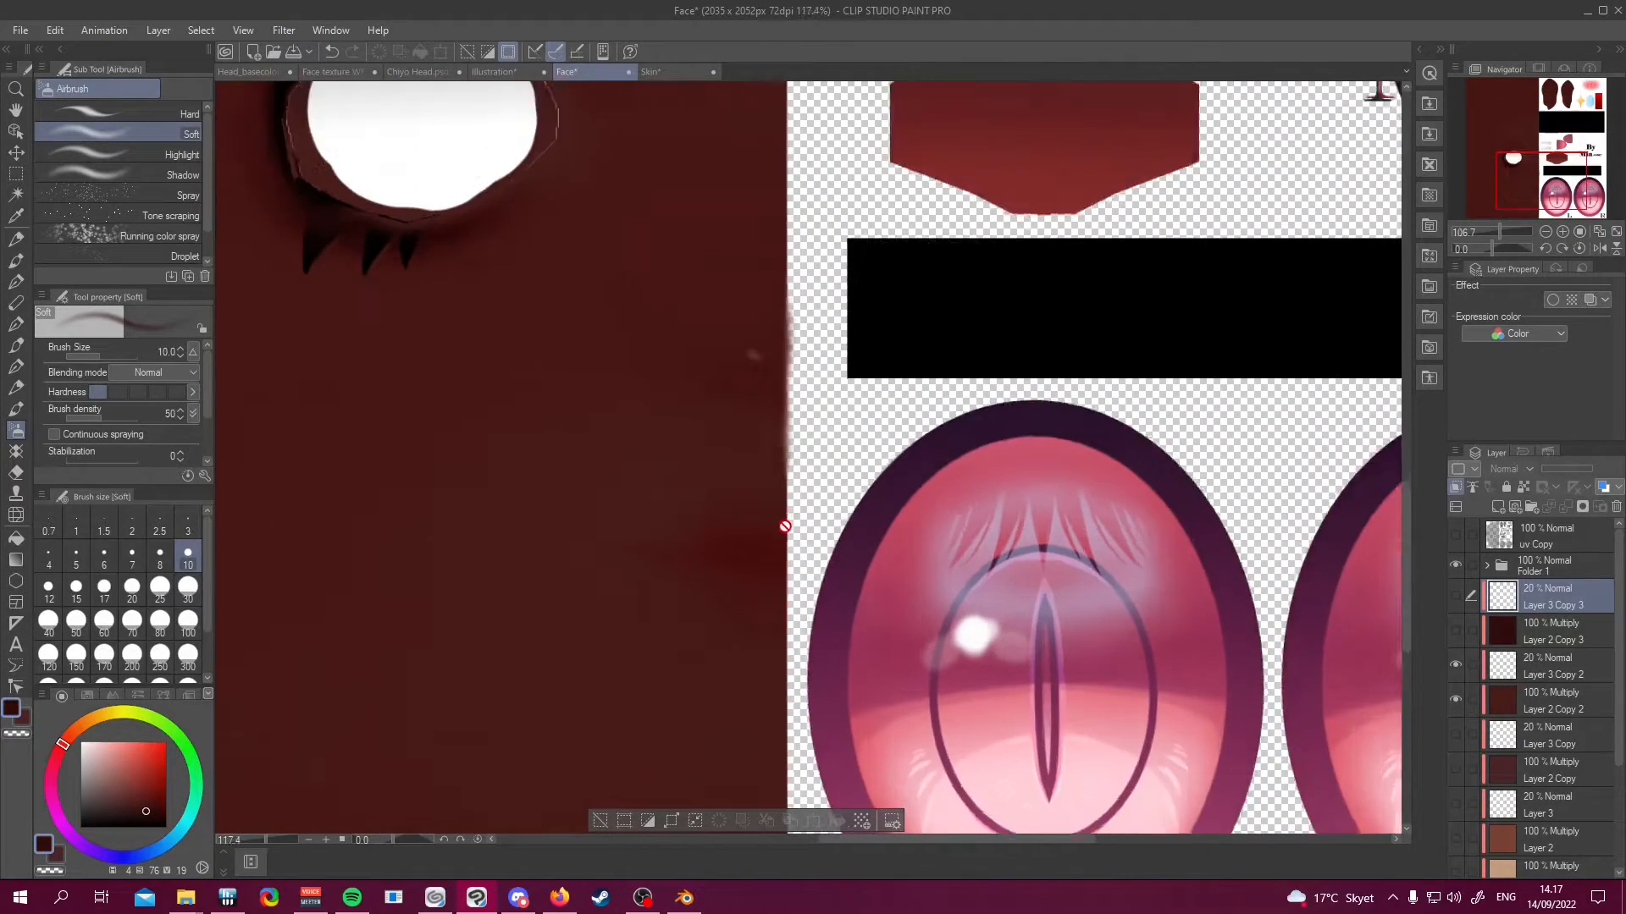
pyautogui.scroll(-7, 789, 569)
pyautogui.scroll(-4, 789, 569)
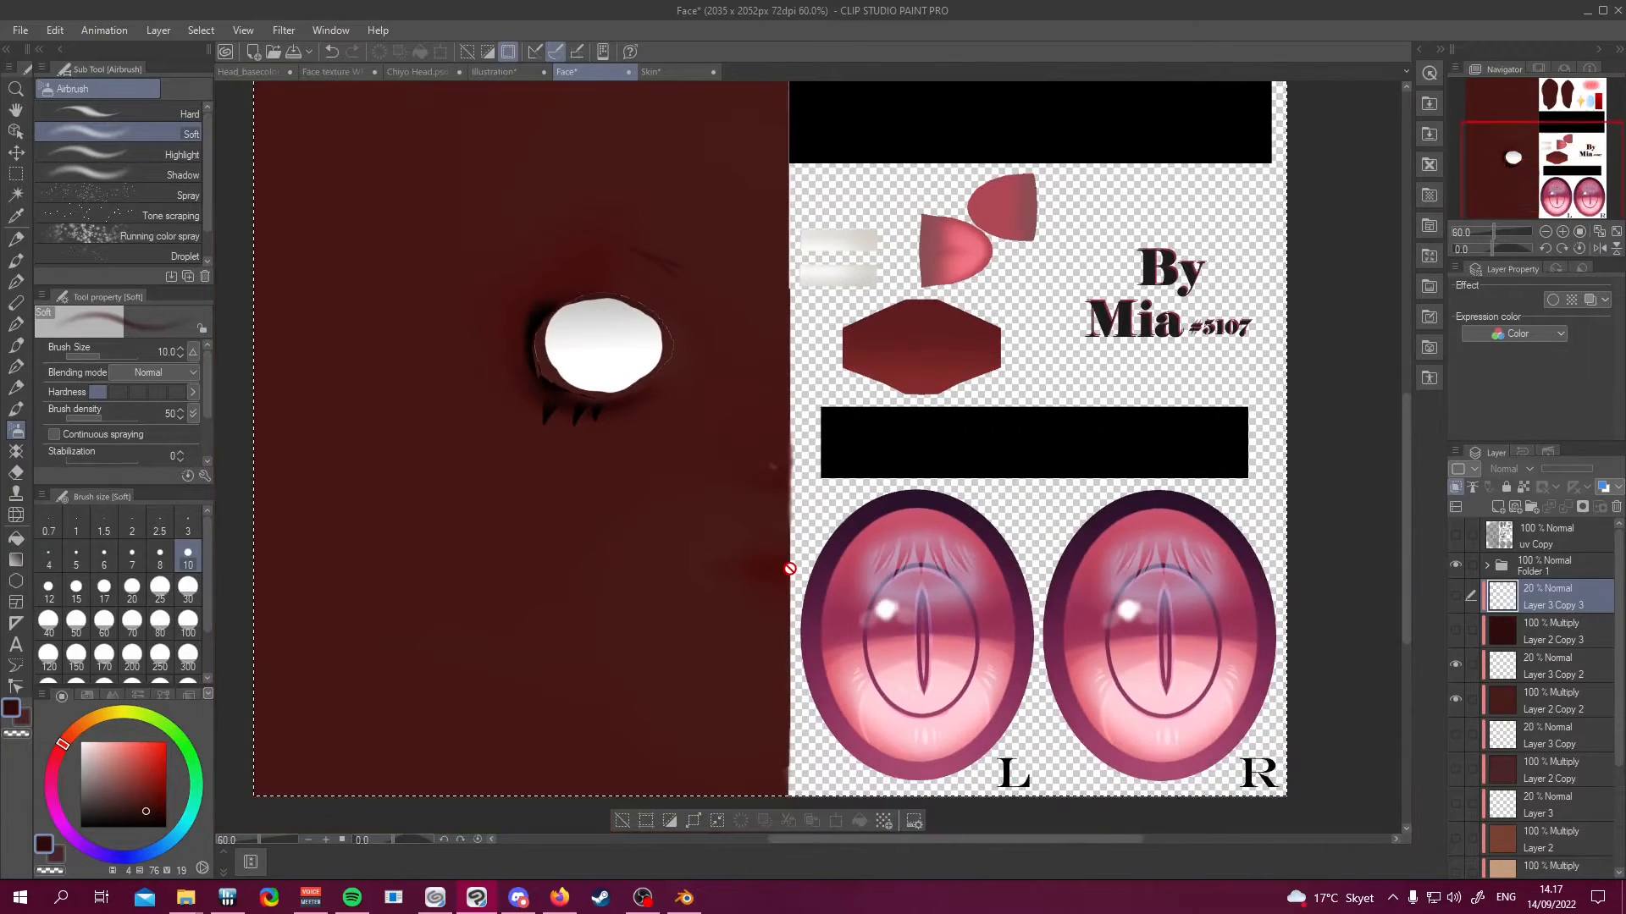
pyautogui.scroll(2, 895, 576)
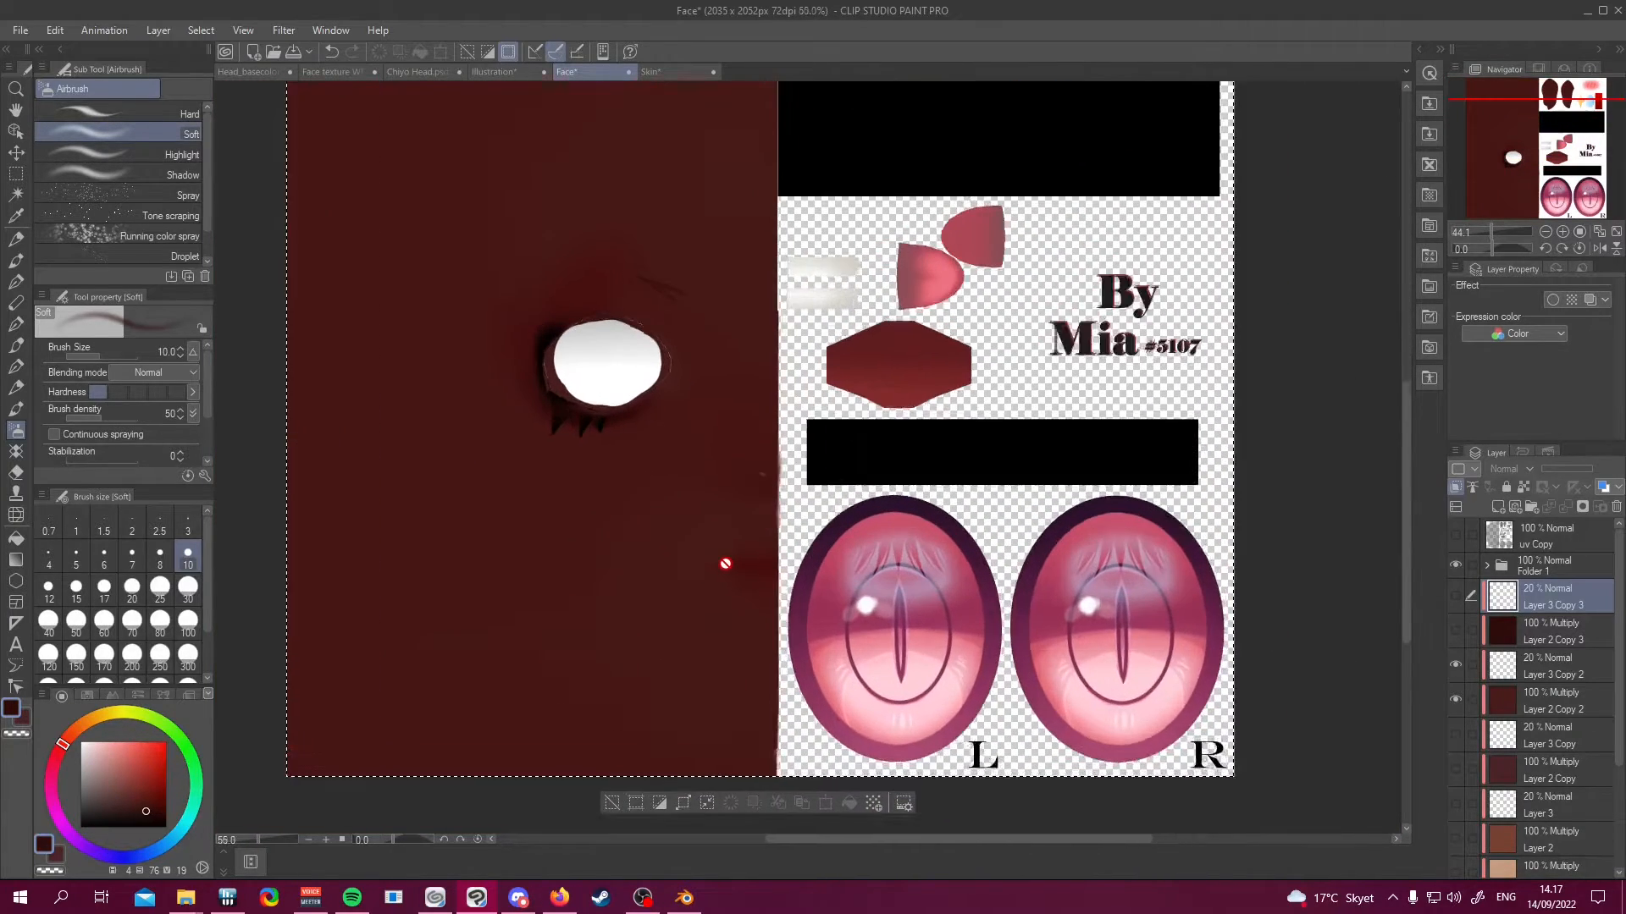
pyautogui.scroll(-1, 806, 544)
pyautogui.scroll(3, 802, 476)
pyautogui.scroll(2, 801, 477)
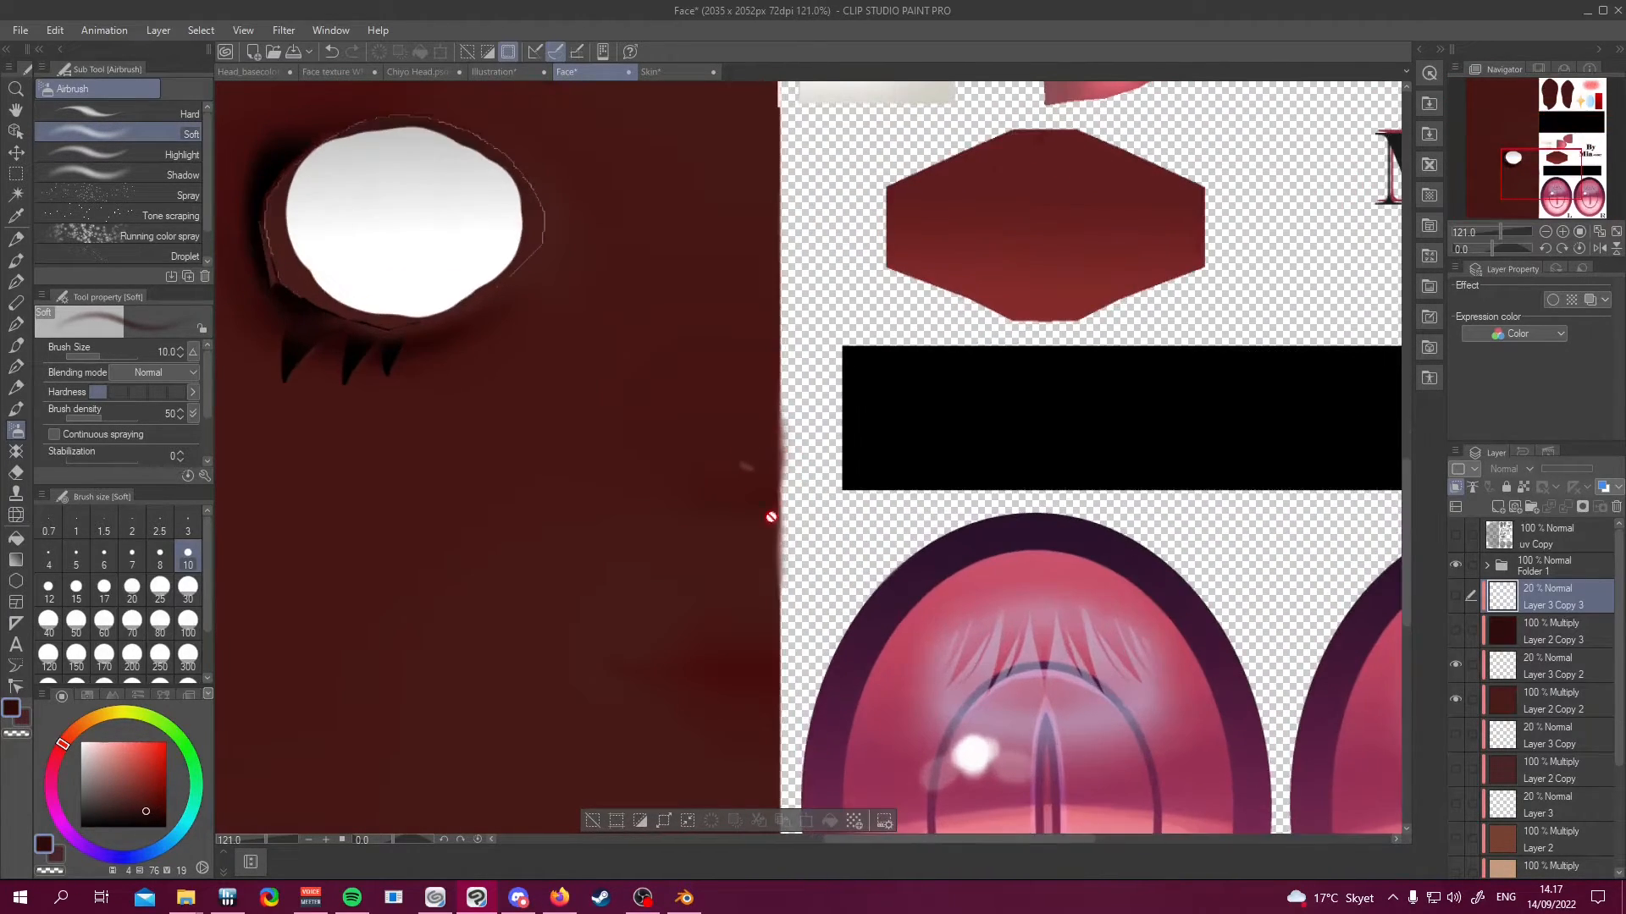
pyautogui.scroll(-1, 780, 508)
pyautogui.scroll(1, 716, 679)
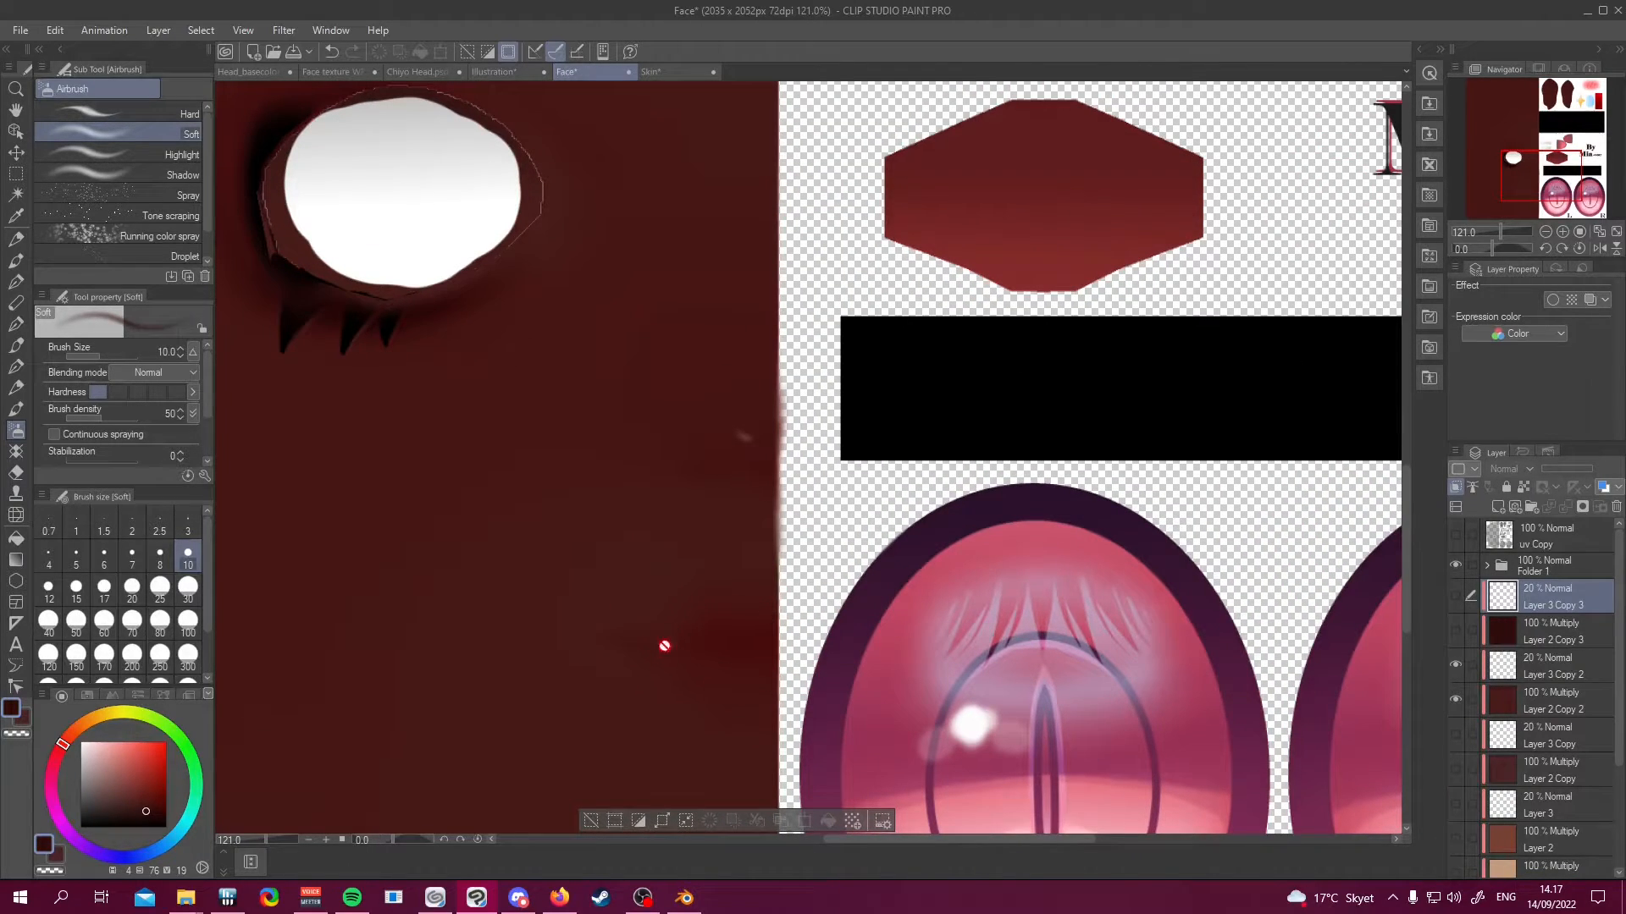
pyautogui.scroll(3, 711, 388)
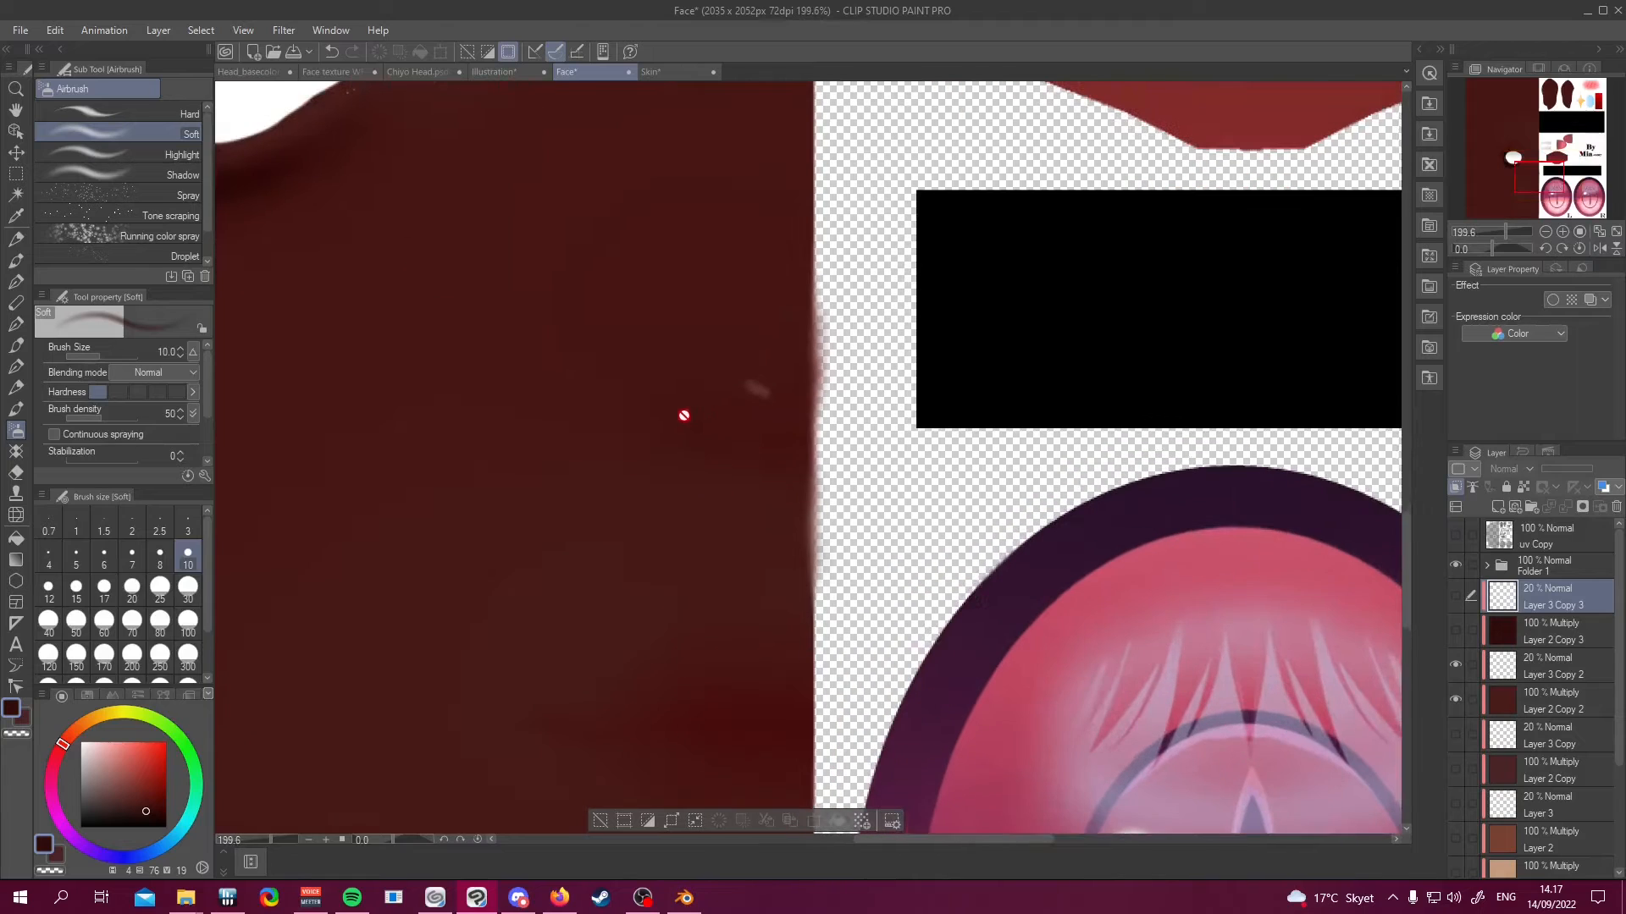
pyautogui.scroll(-4, 743, 470)
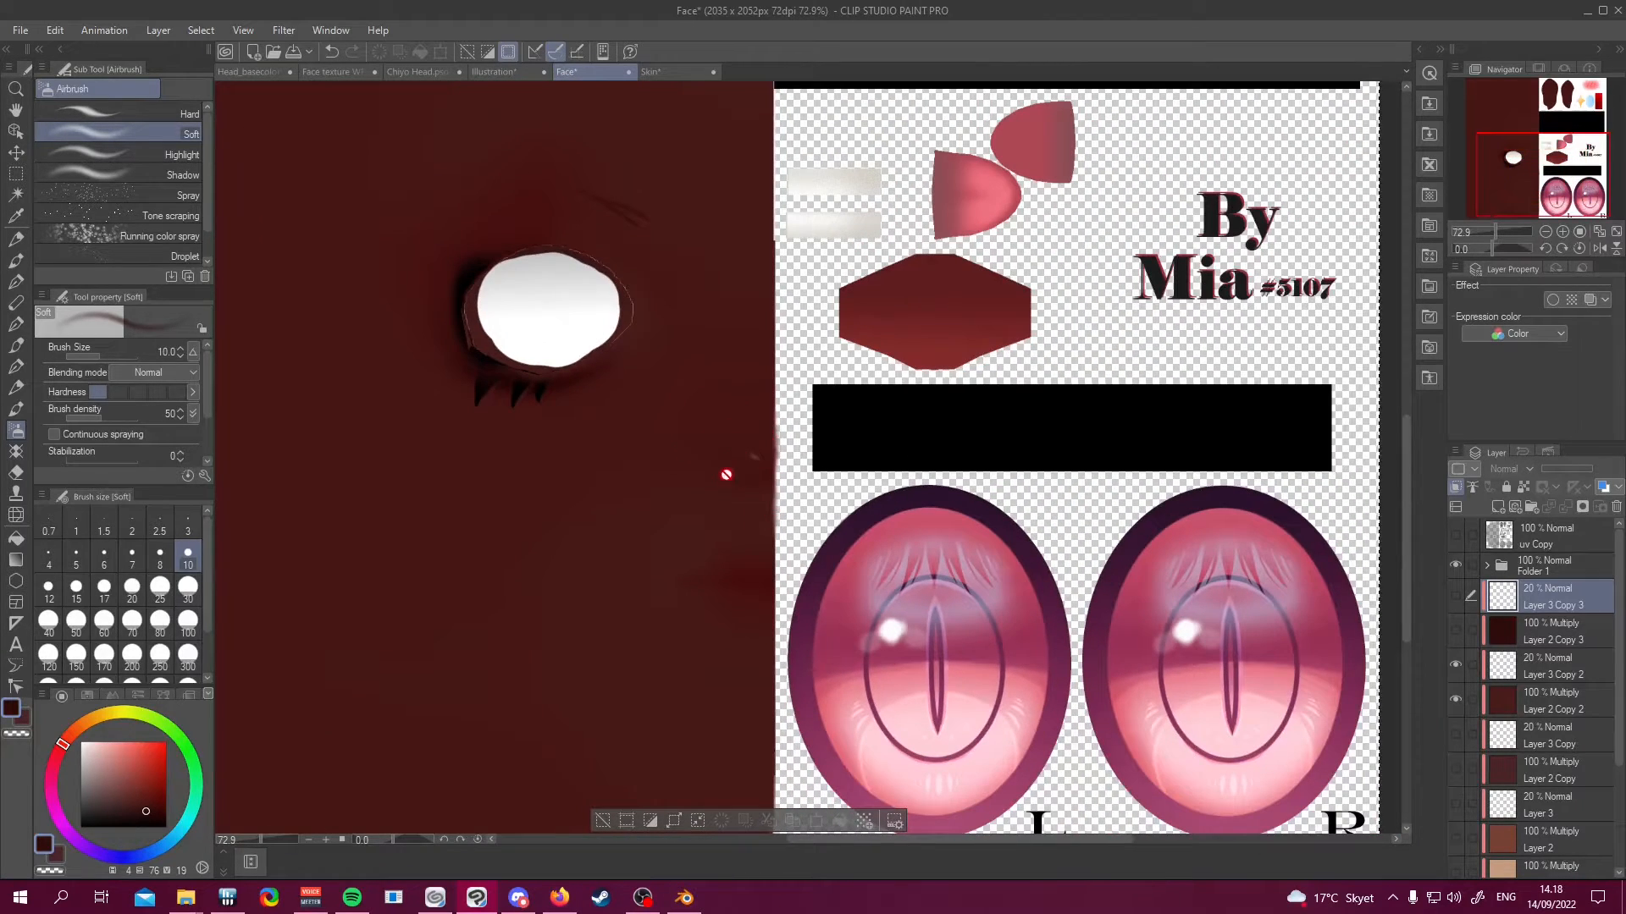
pyautogui.scroll(-2, 725, 474)
pyautogui.scroll(2, 766, 542)
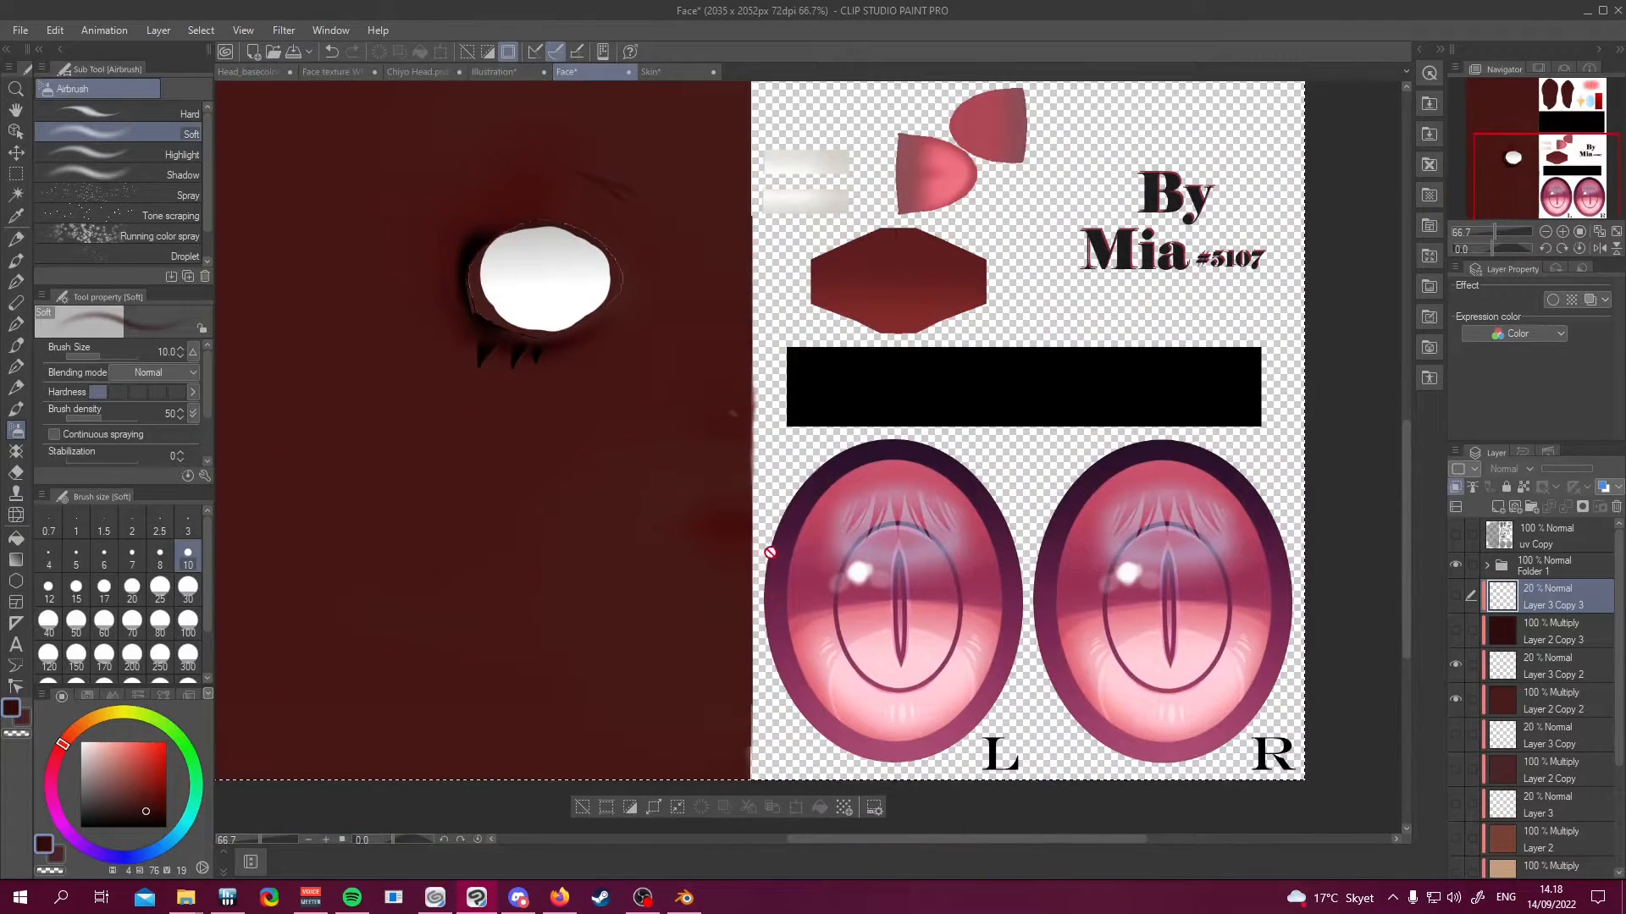
pyautogui.scroll(-4, 762, 525)
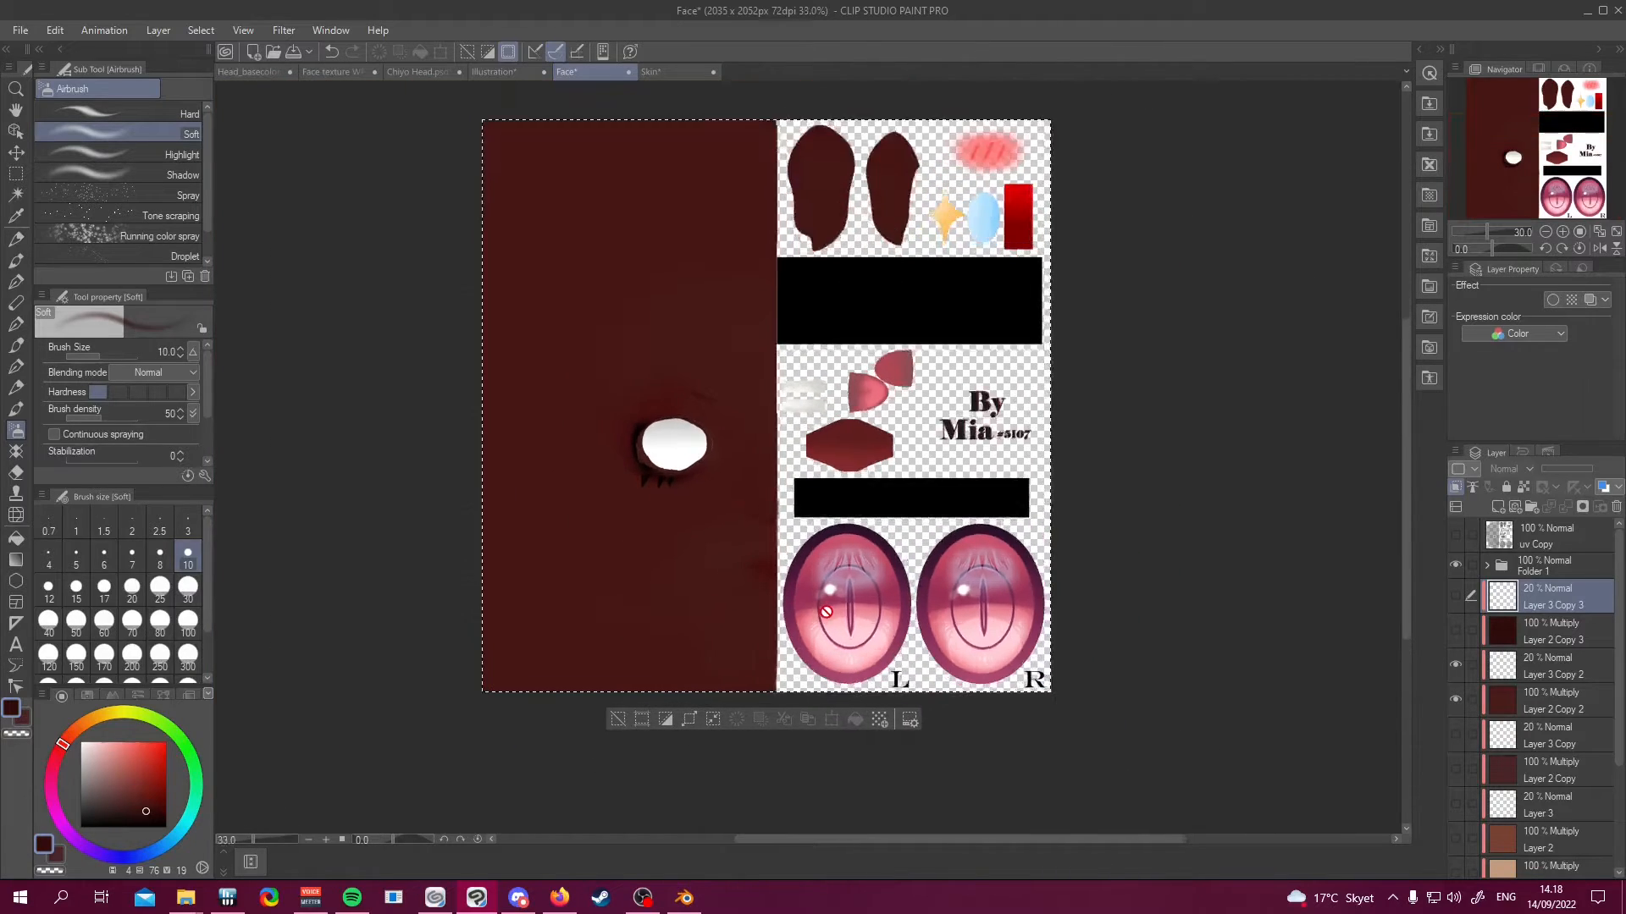
pyautogui.scroll(1, 813, 517)
pyautogui.scroll(-2, 804, 593)
pyautogui.scroll(2, 796, 677)
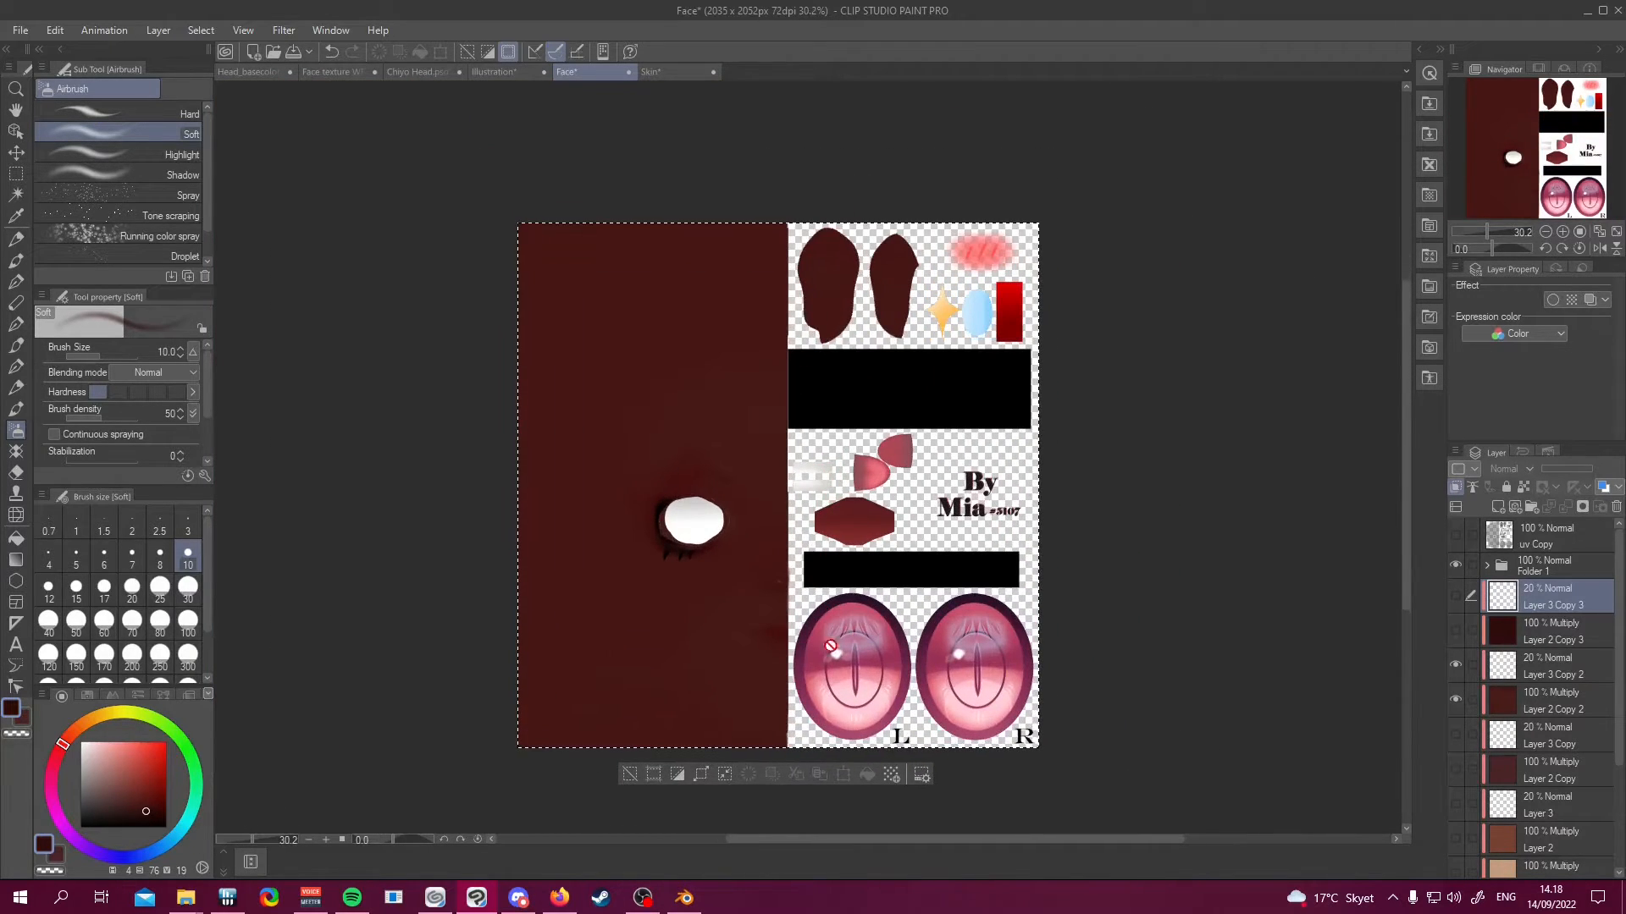
pyautogui.scroll(1, 804, 661)
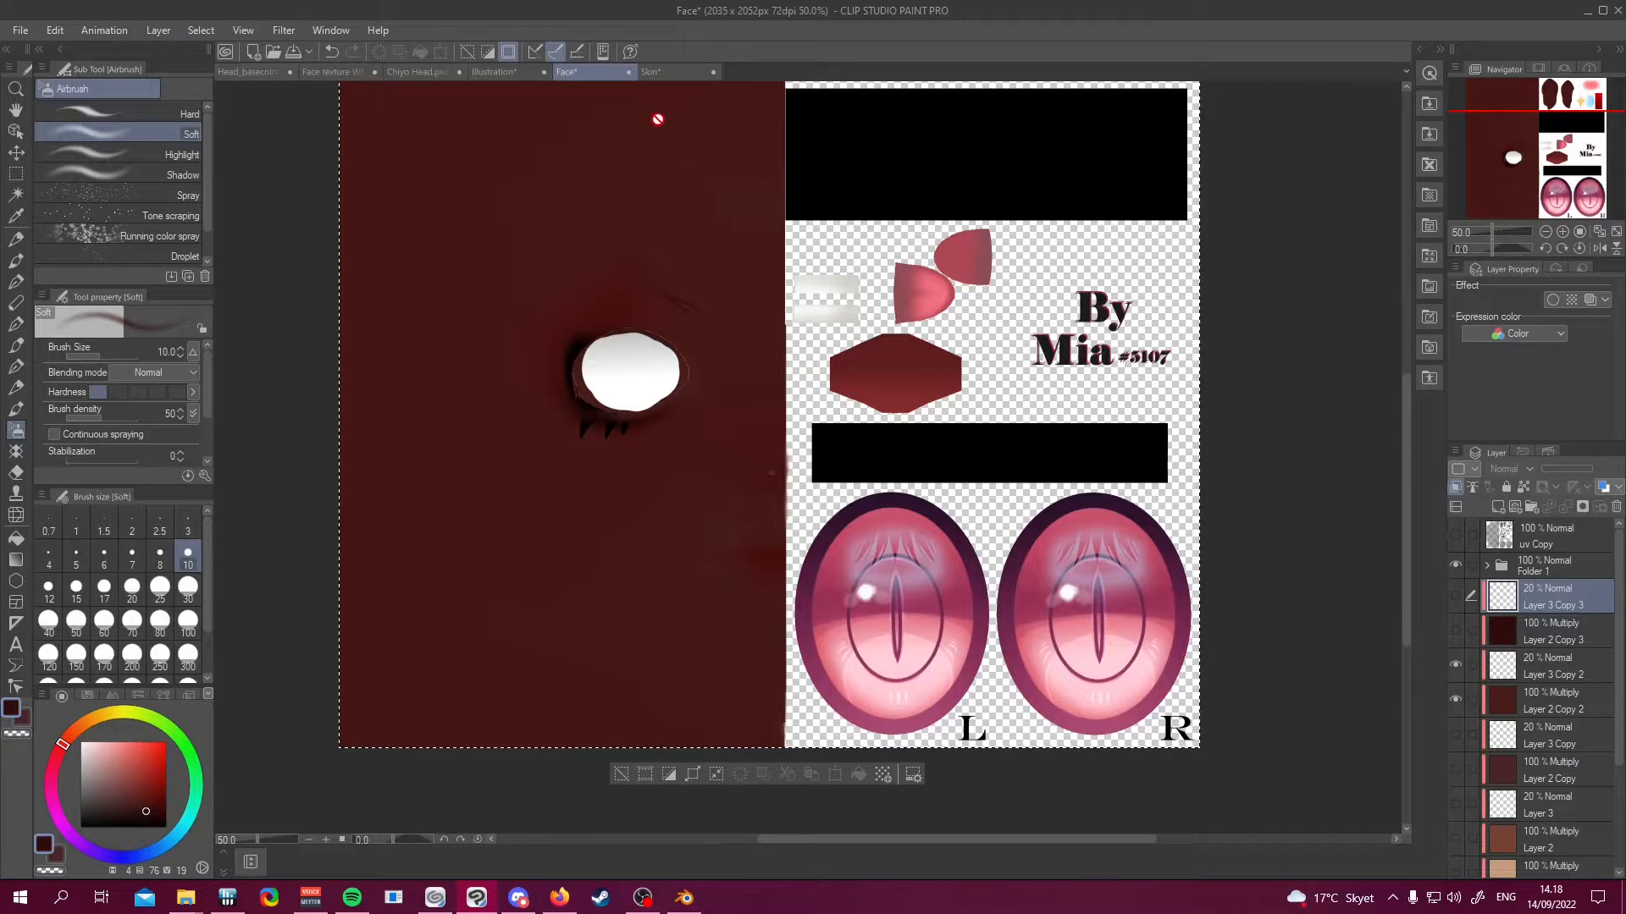
pyautogui.scroll(-2, 724, 332)
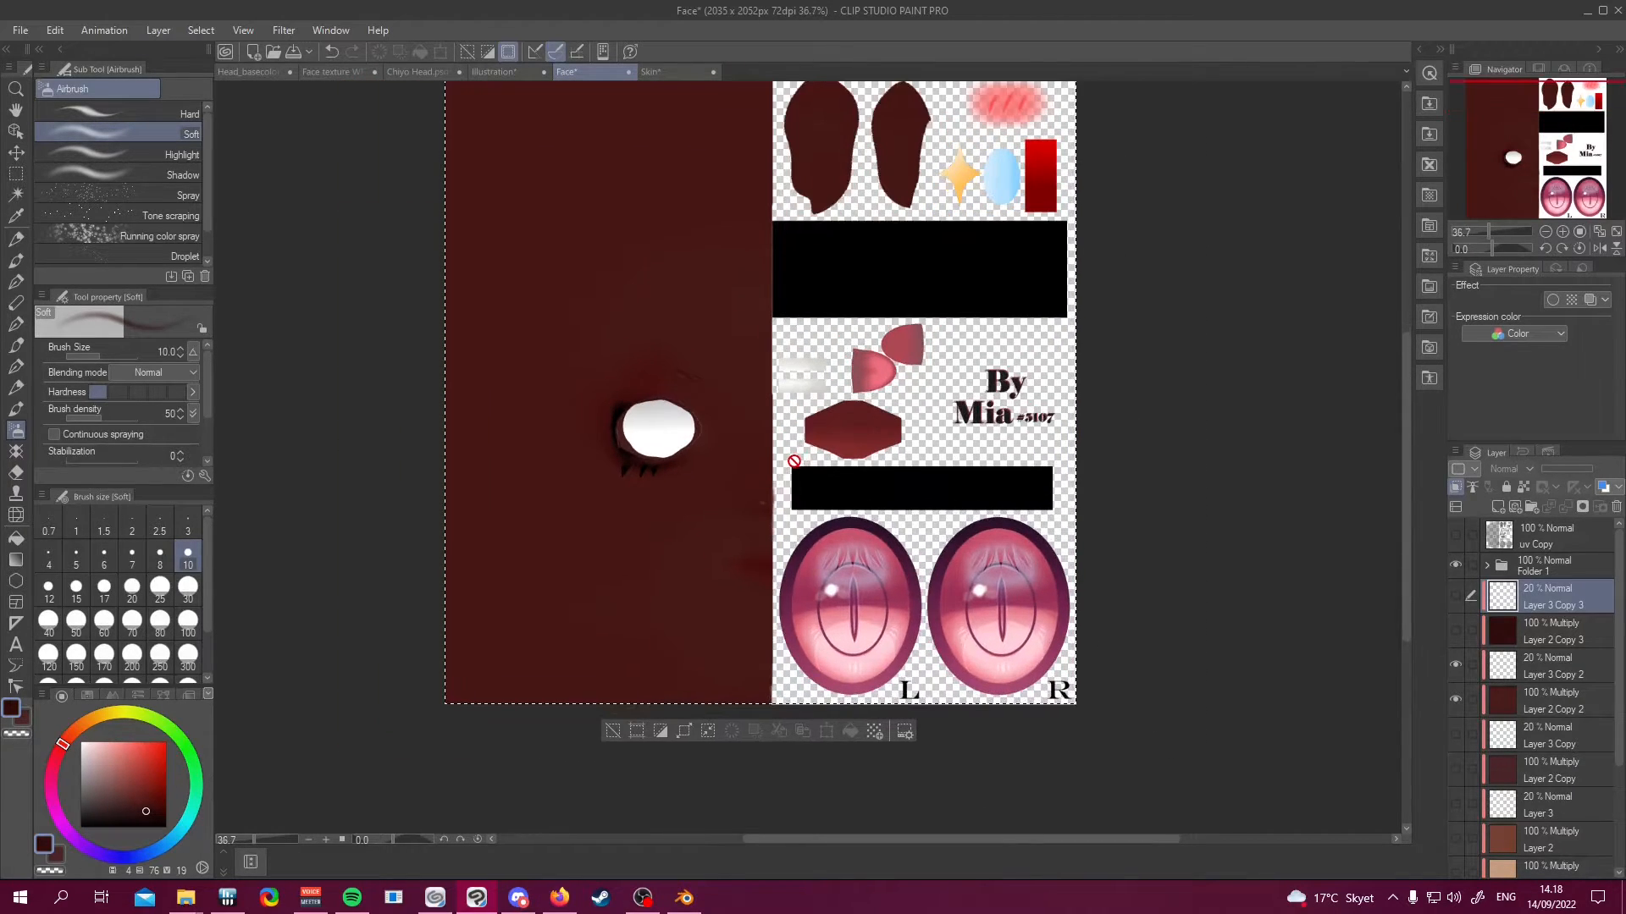
# Hide Layer 2 Copy 2 and Layer 3 Copy 2, and show Layer 2 Copy and Layer 3 Copy instead
pyautogui.click(1456, 698)
pyautogui.scroll(-3, 1563, 674)
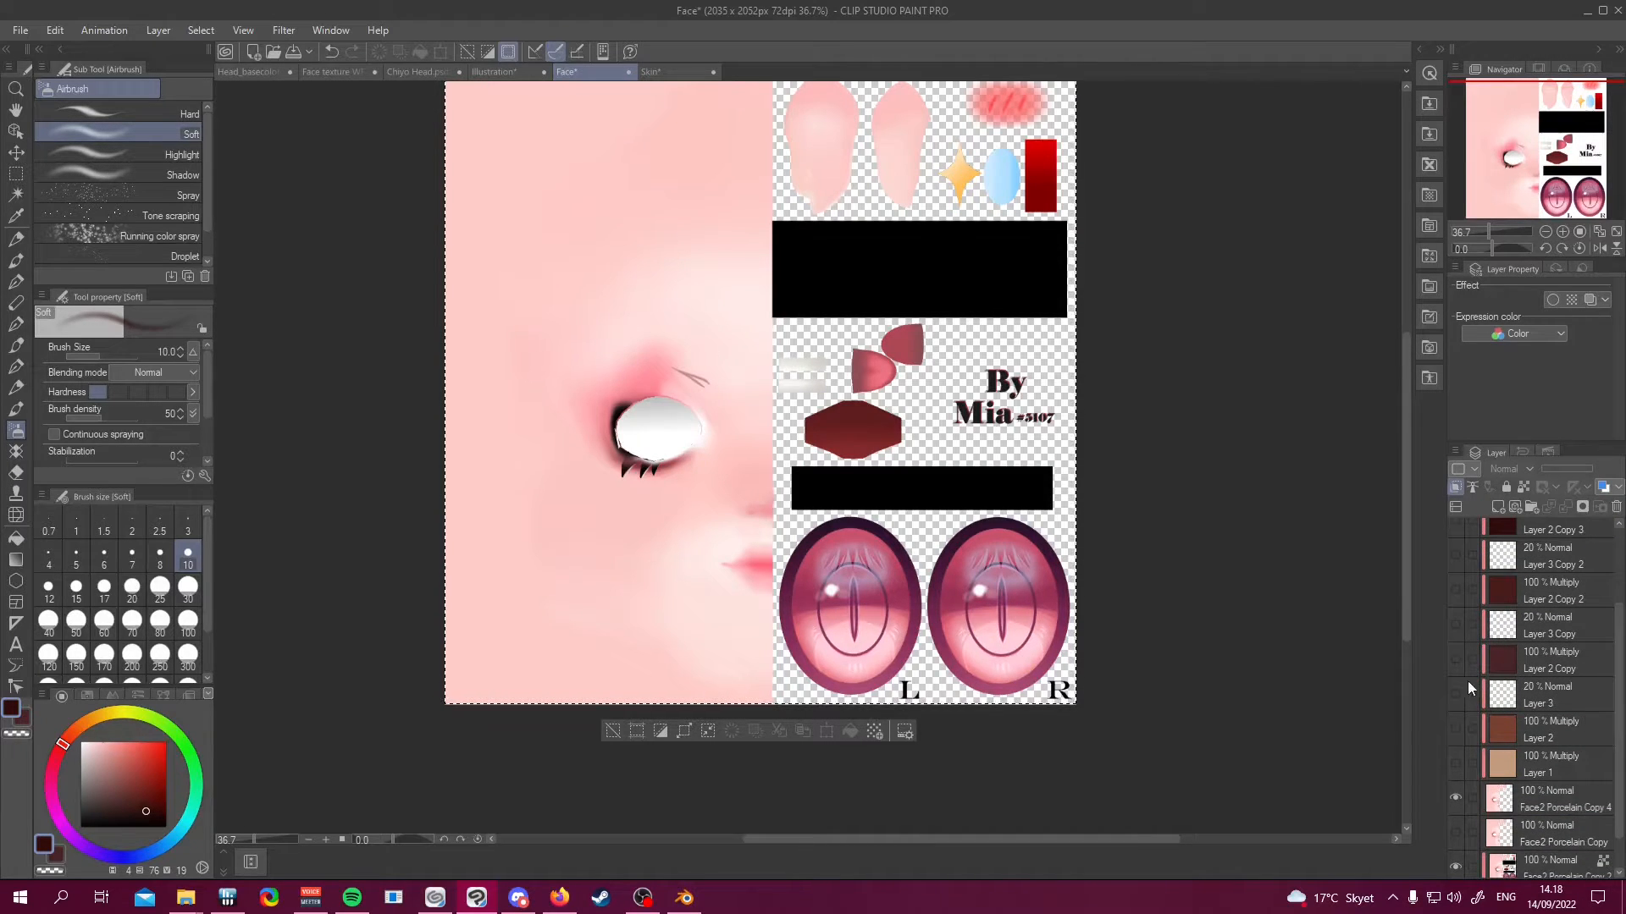
pyautogui.click(699, 909)
pyautogui.click(699, 910)
pyautogui.click(1457, 659)
pyautogui.click(1456, 624)
# Export the face texture as a single-layer PNG named Face4.png in the Milkgore folder, at 100% scale
pyautogui.scroll(-1, 905, 474)
pyautogui.click(20, 30)
pyautogui.moveTo(178, 247)
pyautogui.click(343, 286)
pyautogui.click(689, 267)
pyautogui.click(1069, 560)
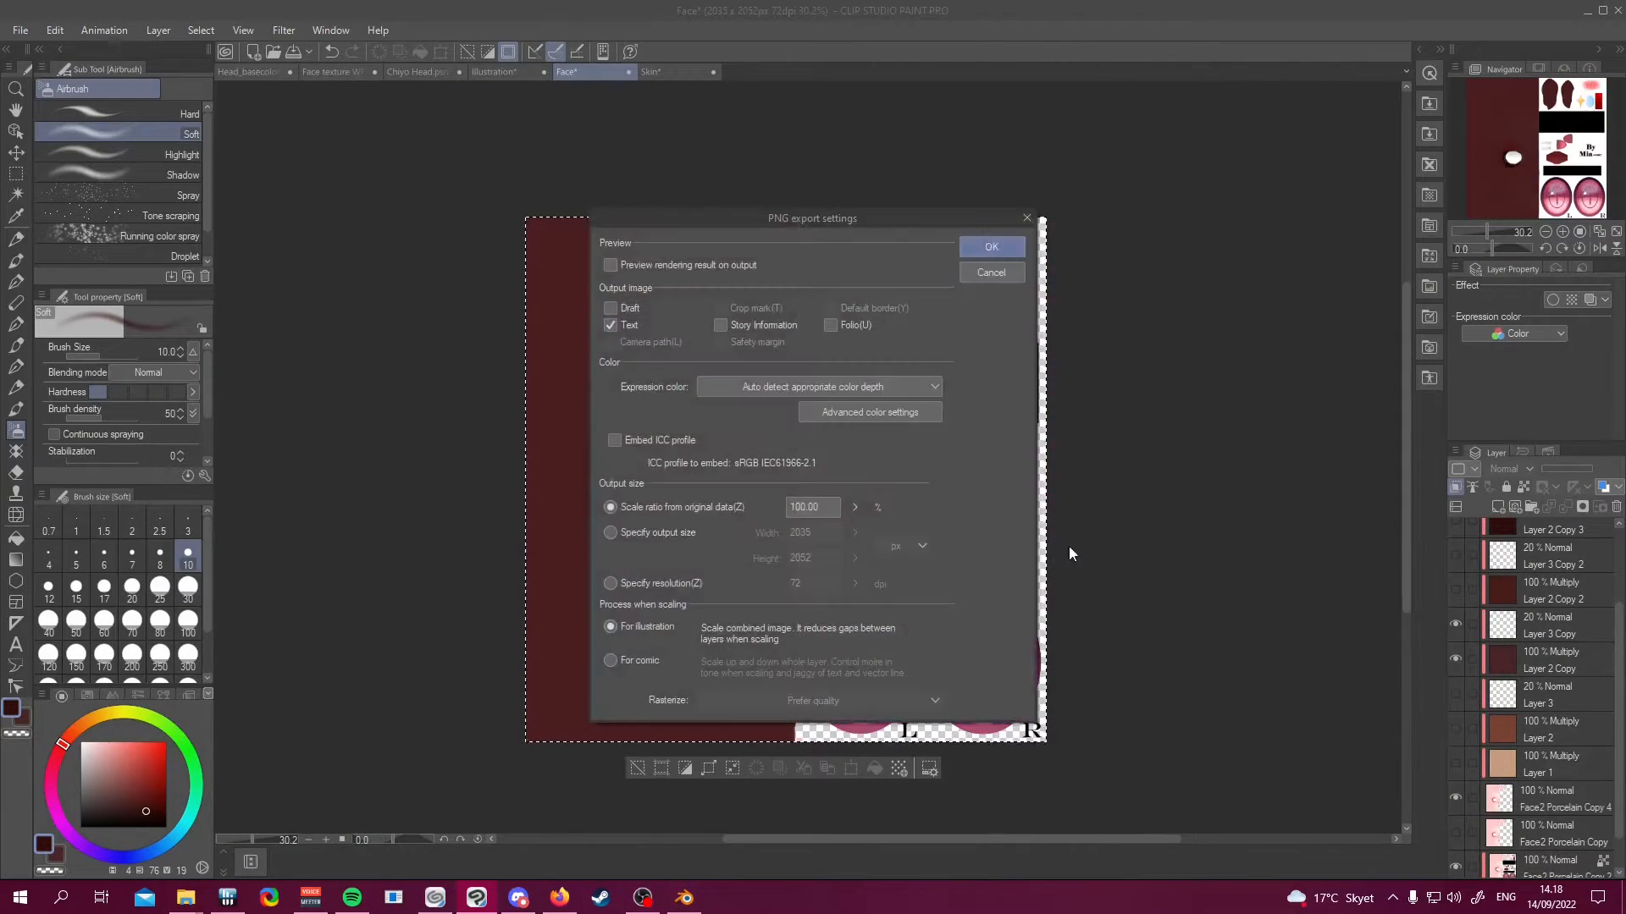
pyautogui.click(989, 243)
# Hide Layer 2 Copy and Layer 3 Copy, and show Layer 2 Copy 2 and Layer 3 Copy 2 instead
pyautogui.click(1456, 659)
pyautogui.click(1456, 624)
pyautogui.scroll(1, 1458, 622)
pyautogui.click(1457, 634)
# Export the reddish-brown face texture as Face5.png in the Milkgore folder
pyautogui.click(20, 30)
pyautogui.click(343, 287)
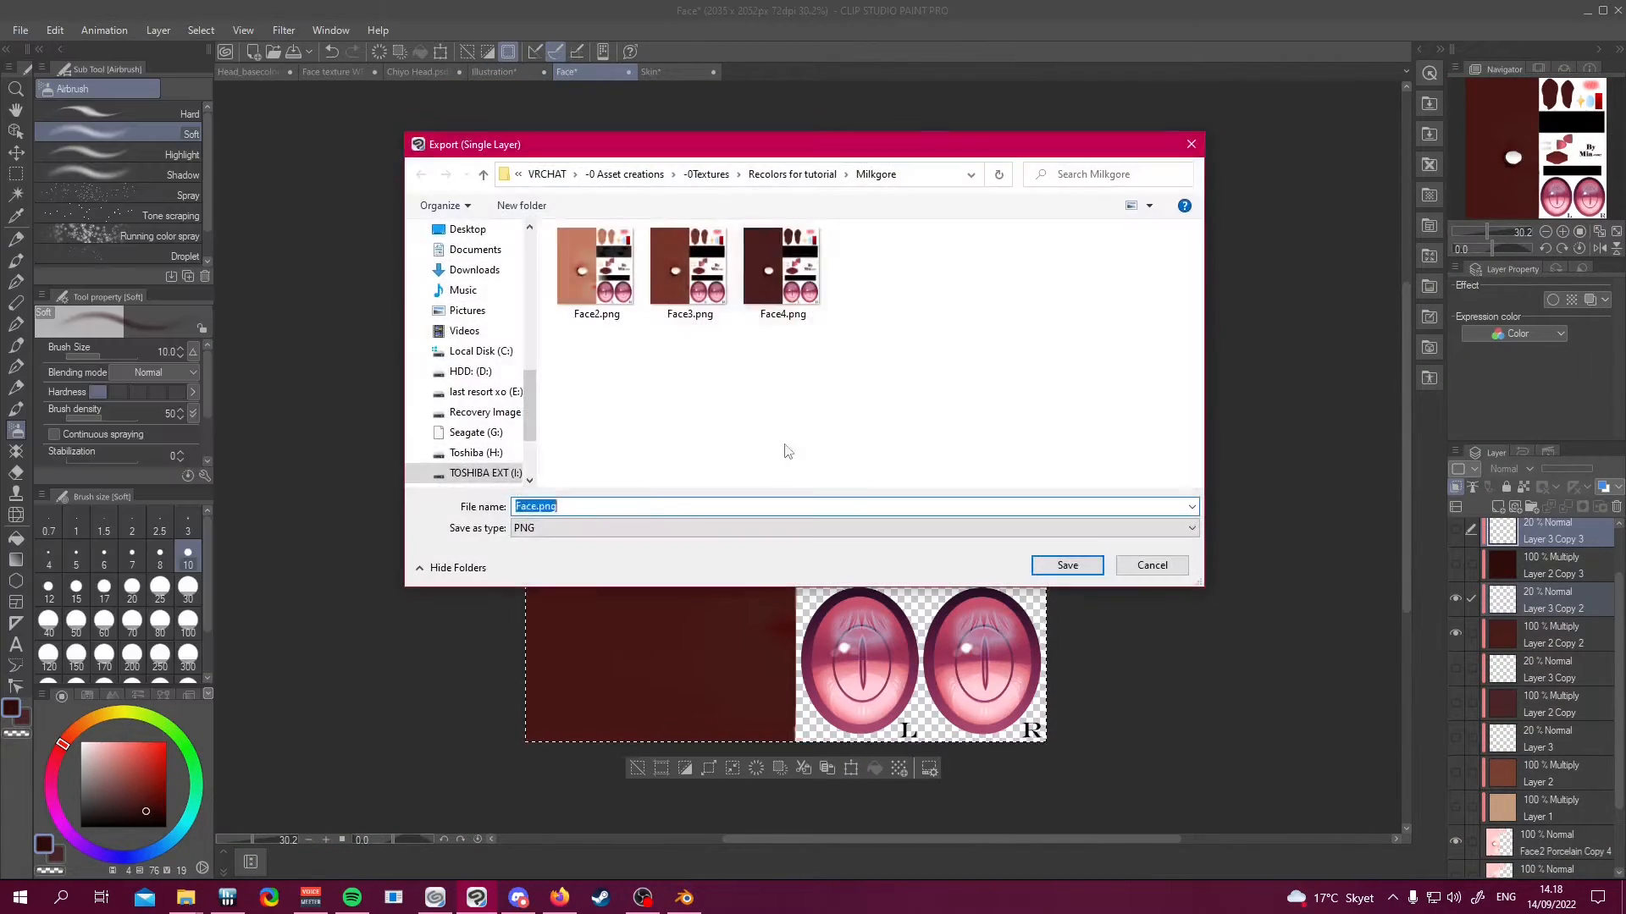
pyautogui.click(780, 272)
pyautogui.moveTo(536, 508); pyautogui.dragTo(654, 506)
pyautogui.write('5')
pyautogui.click(1068, 563)
pyautogui.click(989, 242)
# Switch visibility to Layer 2 Copy 3 and Layer 3 Copy 3 and export the darkest face texture as Face6.png
pyautogui.click(1457, 598)
pyautogui.click(20, 30)
pyautogui.click(347, 288)
pyautogui.click(872, 269)
pyautogui.write('6')
pyautogui.click(1066, 564)
pyautogui.click(990, 245)
pyautogui.scroll(1, 1507, 612)
# Go to the Skin document and export the body texture with Layer 1 Copy 2 showing as Skin4.png in the Tori3 folder
pyautogui.click(674, 73)
pyautogui.click(20, 31)
pyautogui.moveTo(144, 251)
pyautogui.click(347, 288)
pyautogui.write('4')
pyautogui.click(1068, 565)
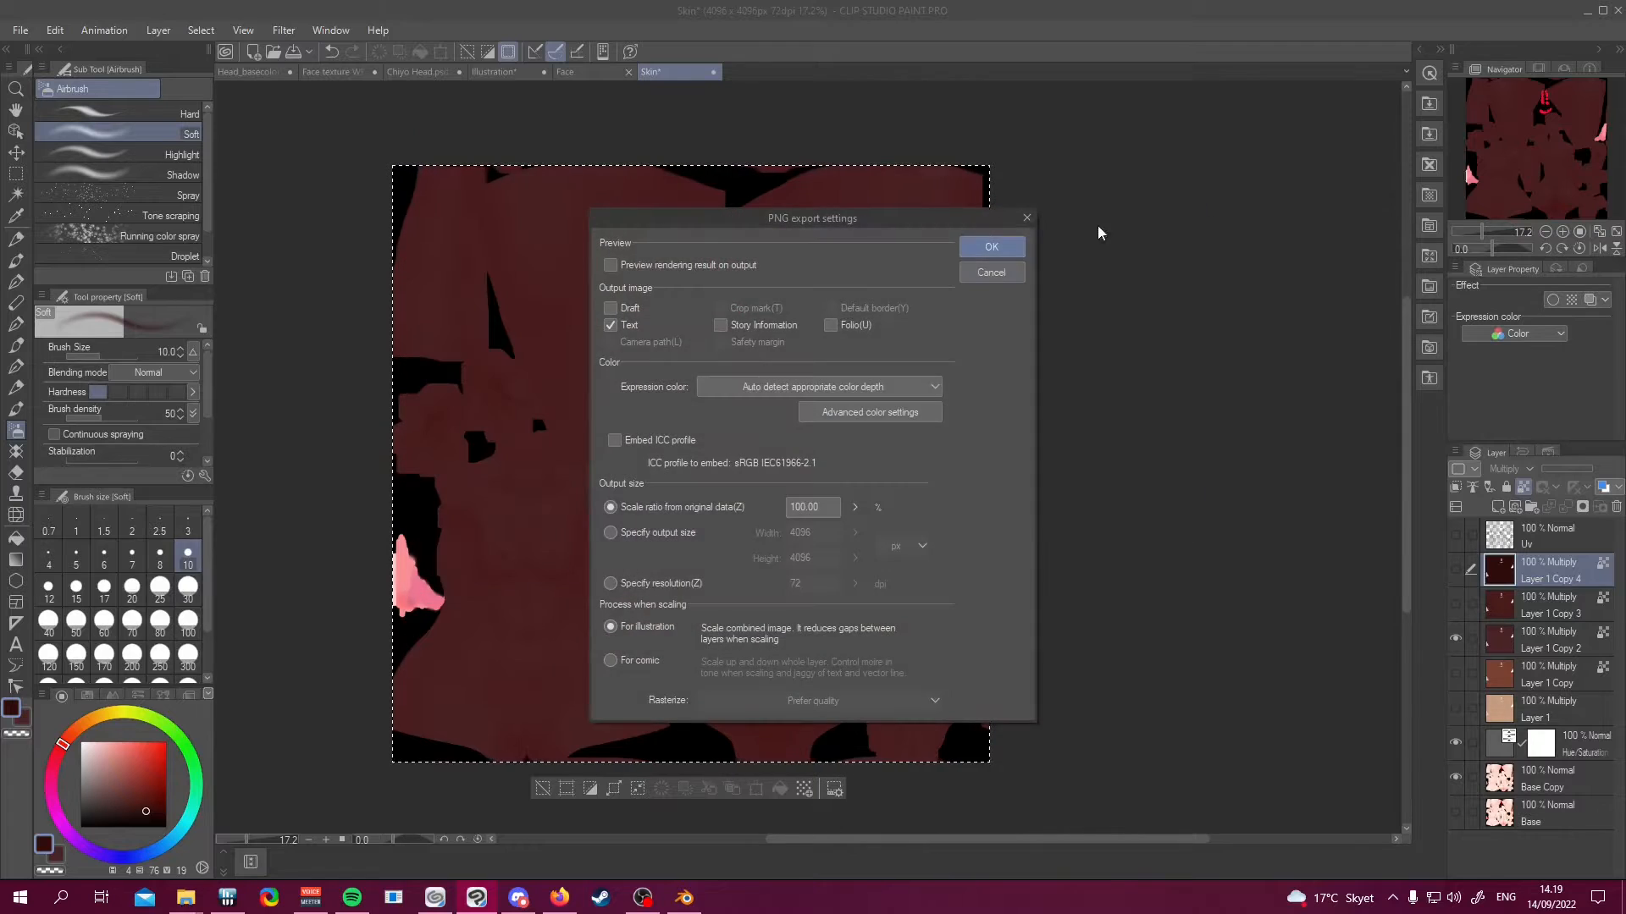
pyautogui.click(993, 246)
# Hide Layer 1 Copy 2, show Layer 1 Copy 3 and export the body texture as Skin5.png
pyautogui.click(1455, 639)
pyautogui.click(1456, 603)
pyautogui.click(20, 31)
pyautogui.click(350, 282)
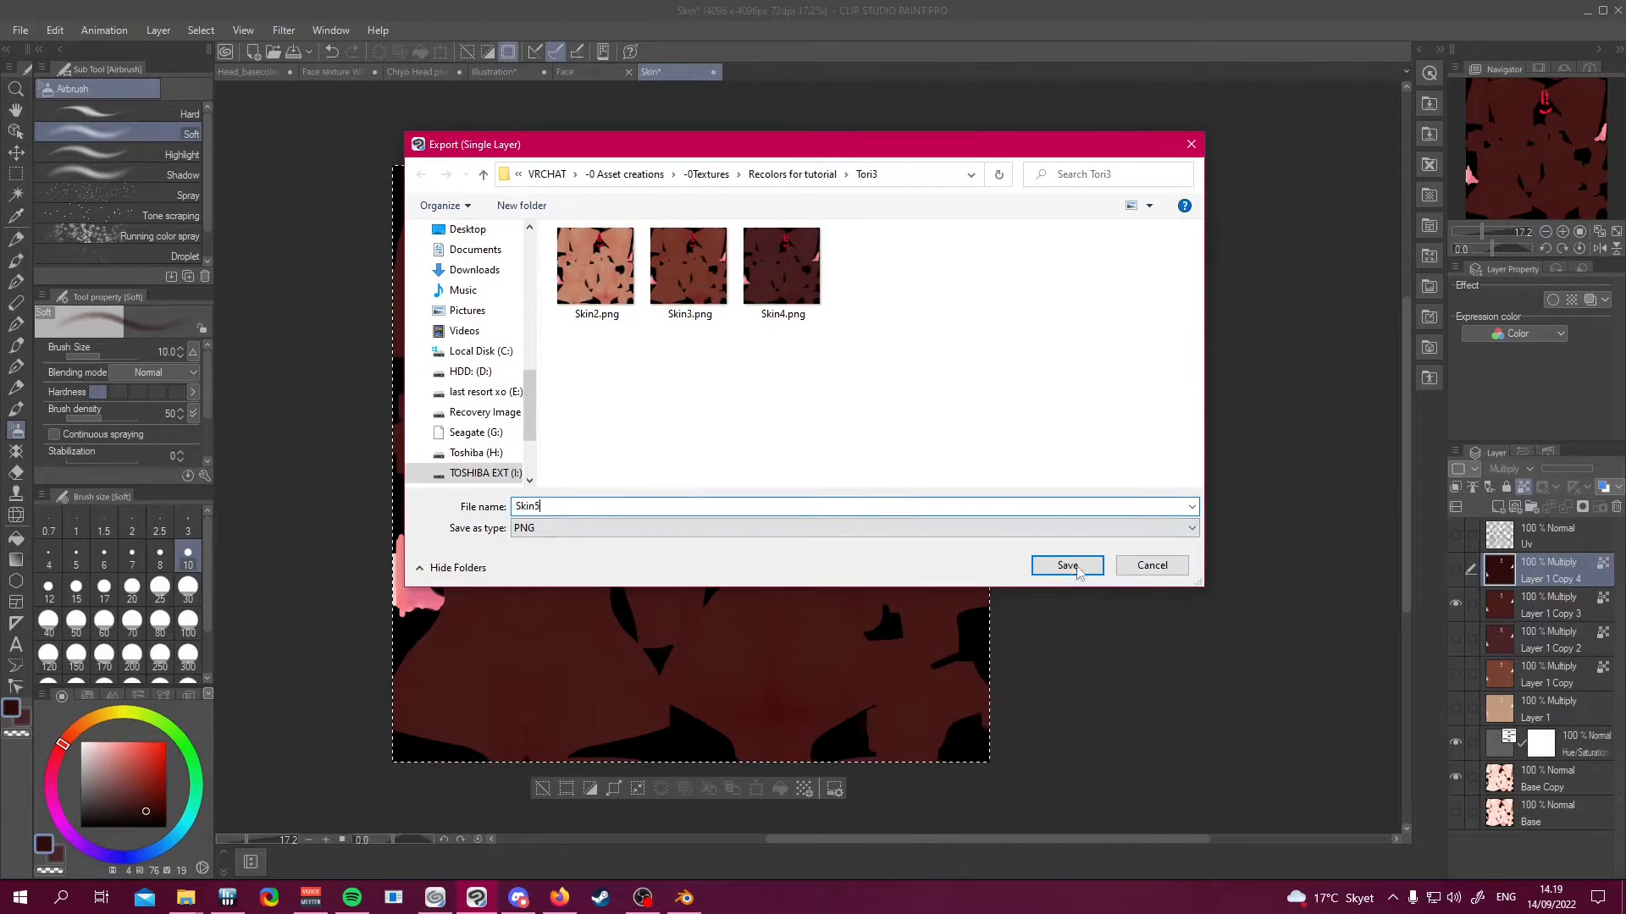
pyautogui.click(1075, 572)
pyautogui.click(992, 246)
# Hide Layer 1 Copy 3, show Layer 1 Copy 4 and export the body texture as Skin6.png
pyautogui.click(1455, 604)
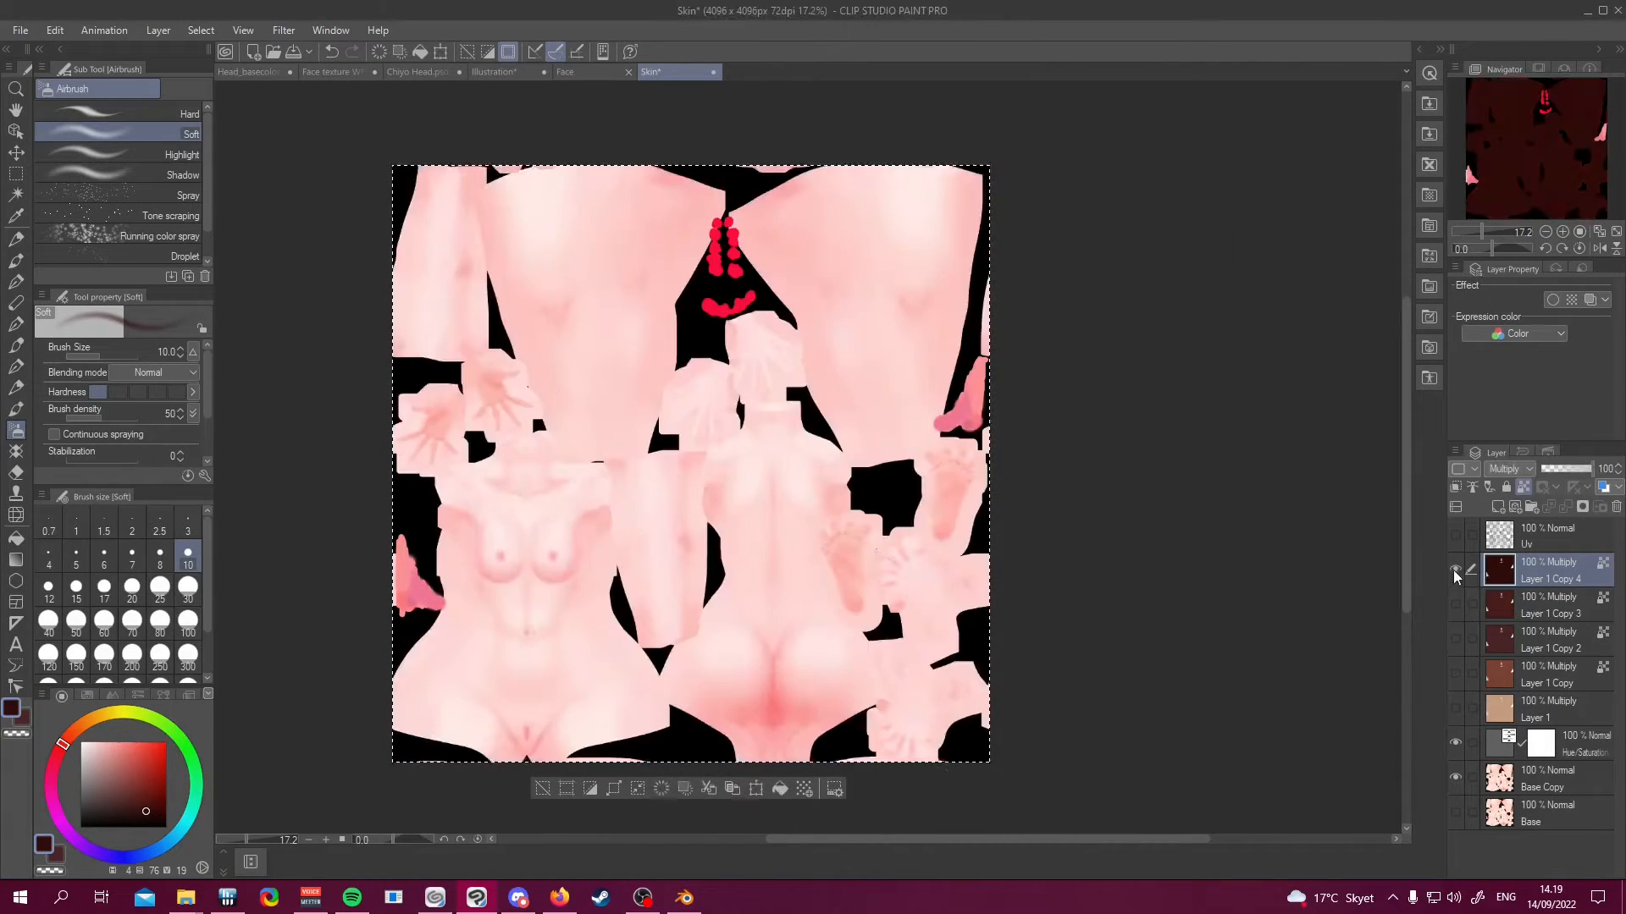
pyautogui.click(1456, 569)
pyautogui.click(20, 31)
pyautogui.moveTo(193, 248)
pyautogui.click(349, 284)
pyautogui.moveTo(535, 507); pyautogui.dragTo(625, 510)
pyautogui.write('6')
pyautogui.click(1068, 565)
pyautogui.click(993, 246)
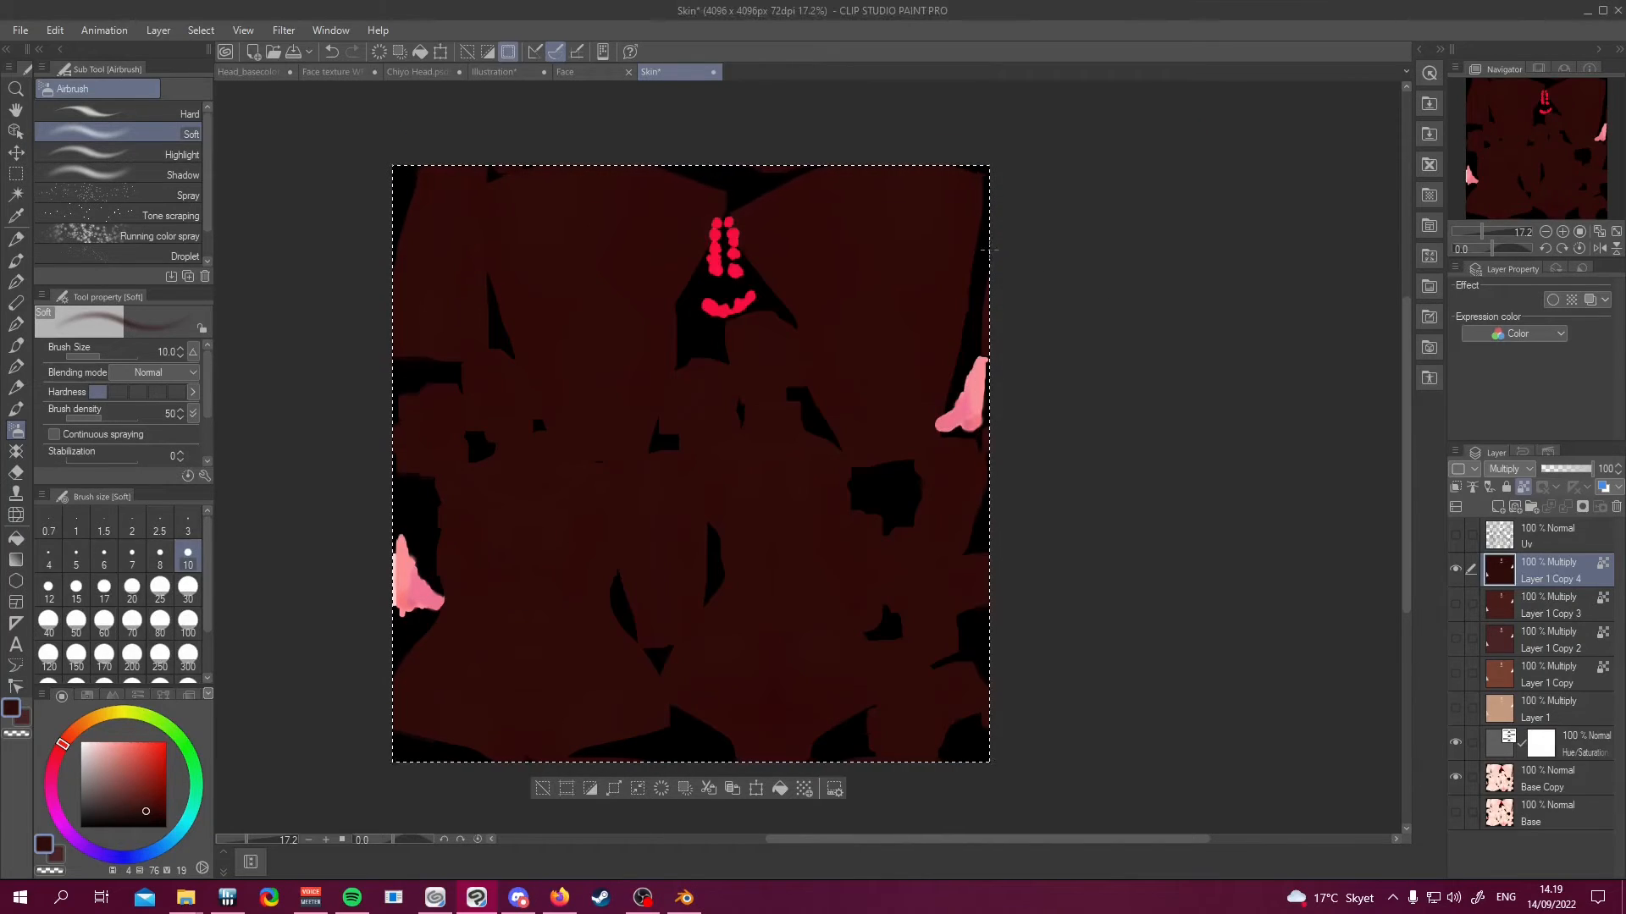
# Switch to Blender and load Face4.png as the head's base colour texture and Skin4.png as the body's
pyautogui.click(684, 897)
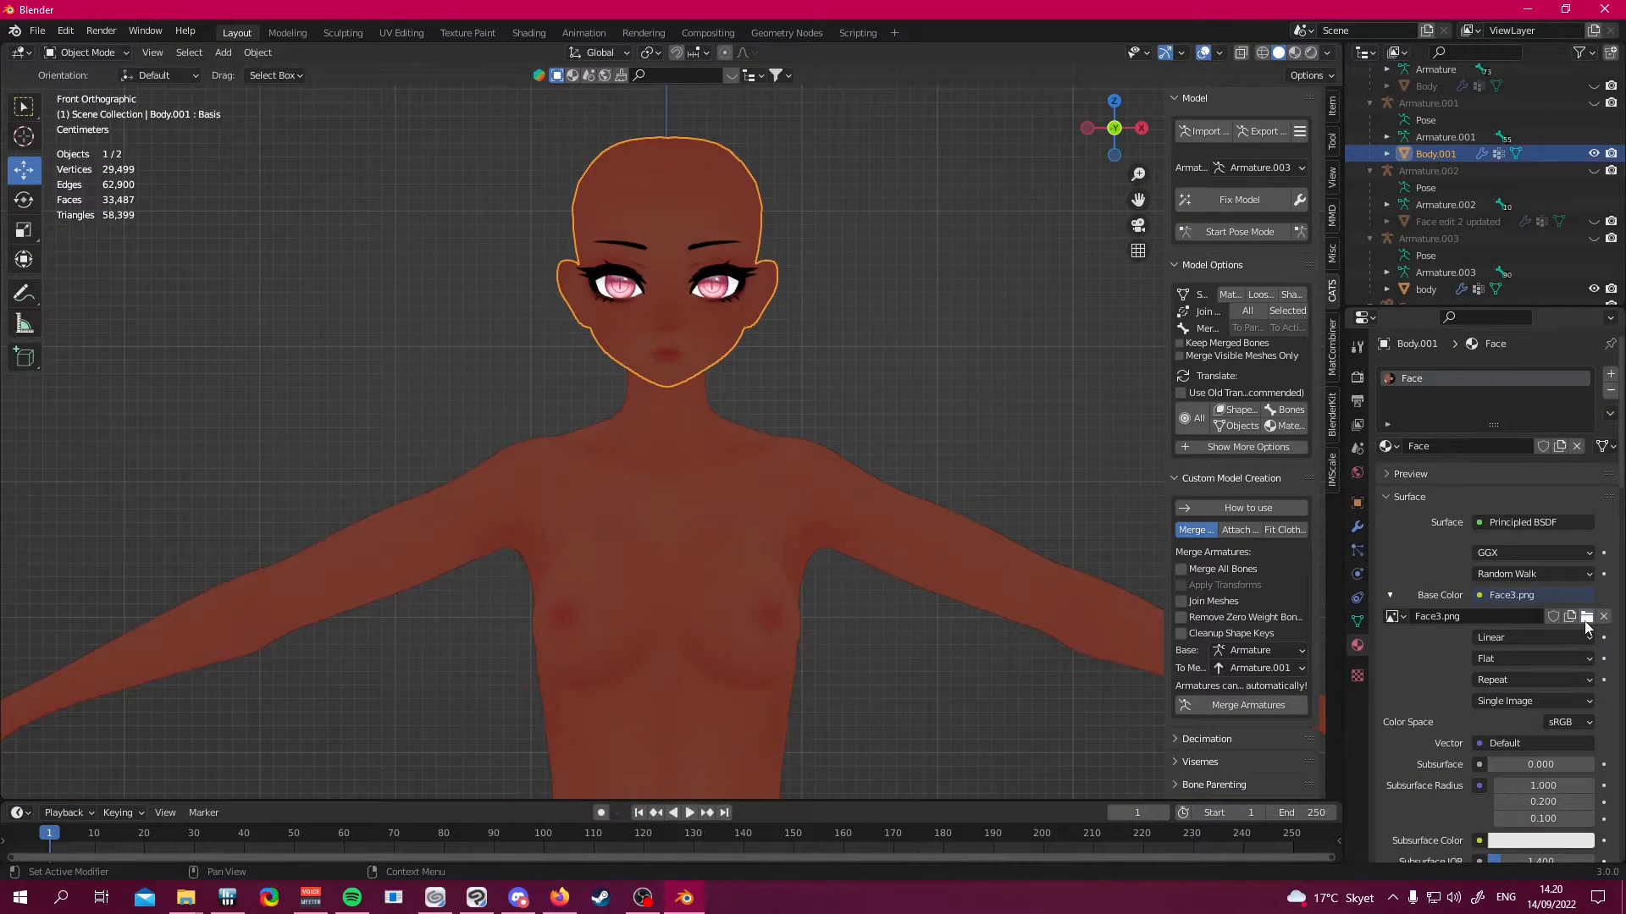
pyautogui.click(1586, 618)
pyautogui.doubleClick(897, 311)
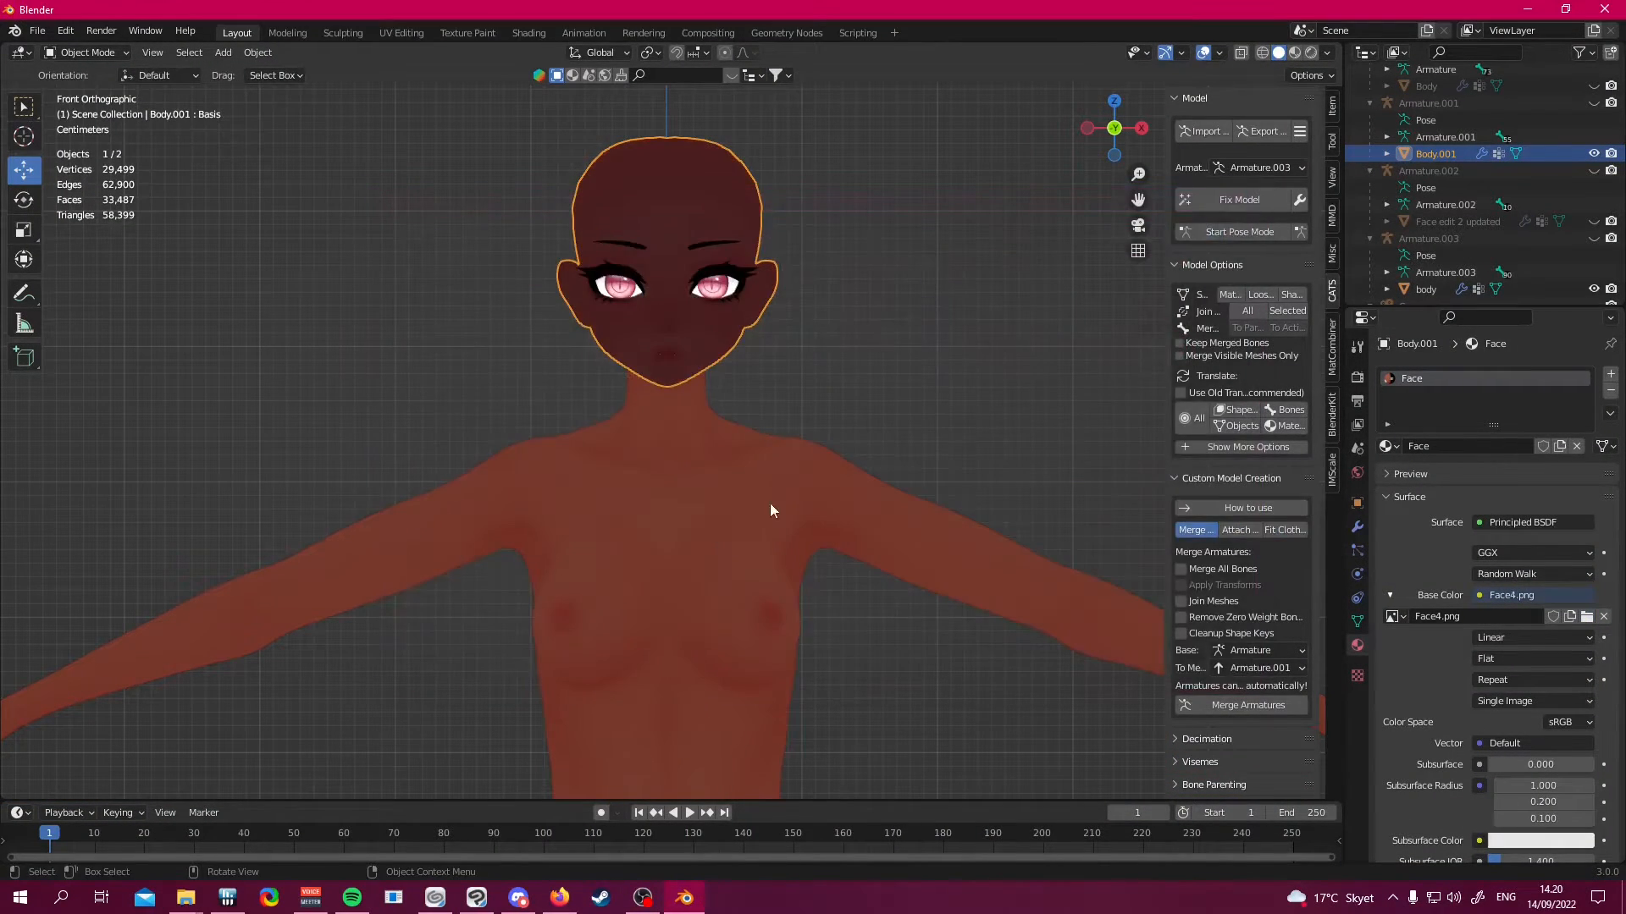
pyautogui.click(969, 559)
pyautogui.click(1588, 615)
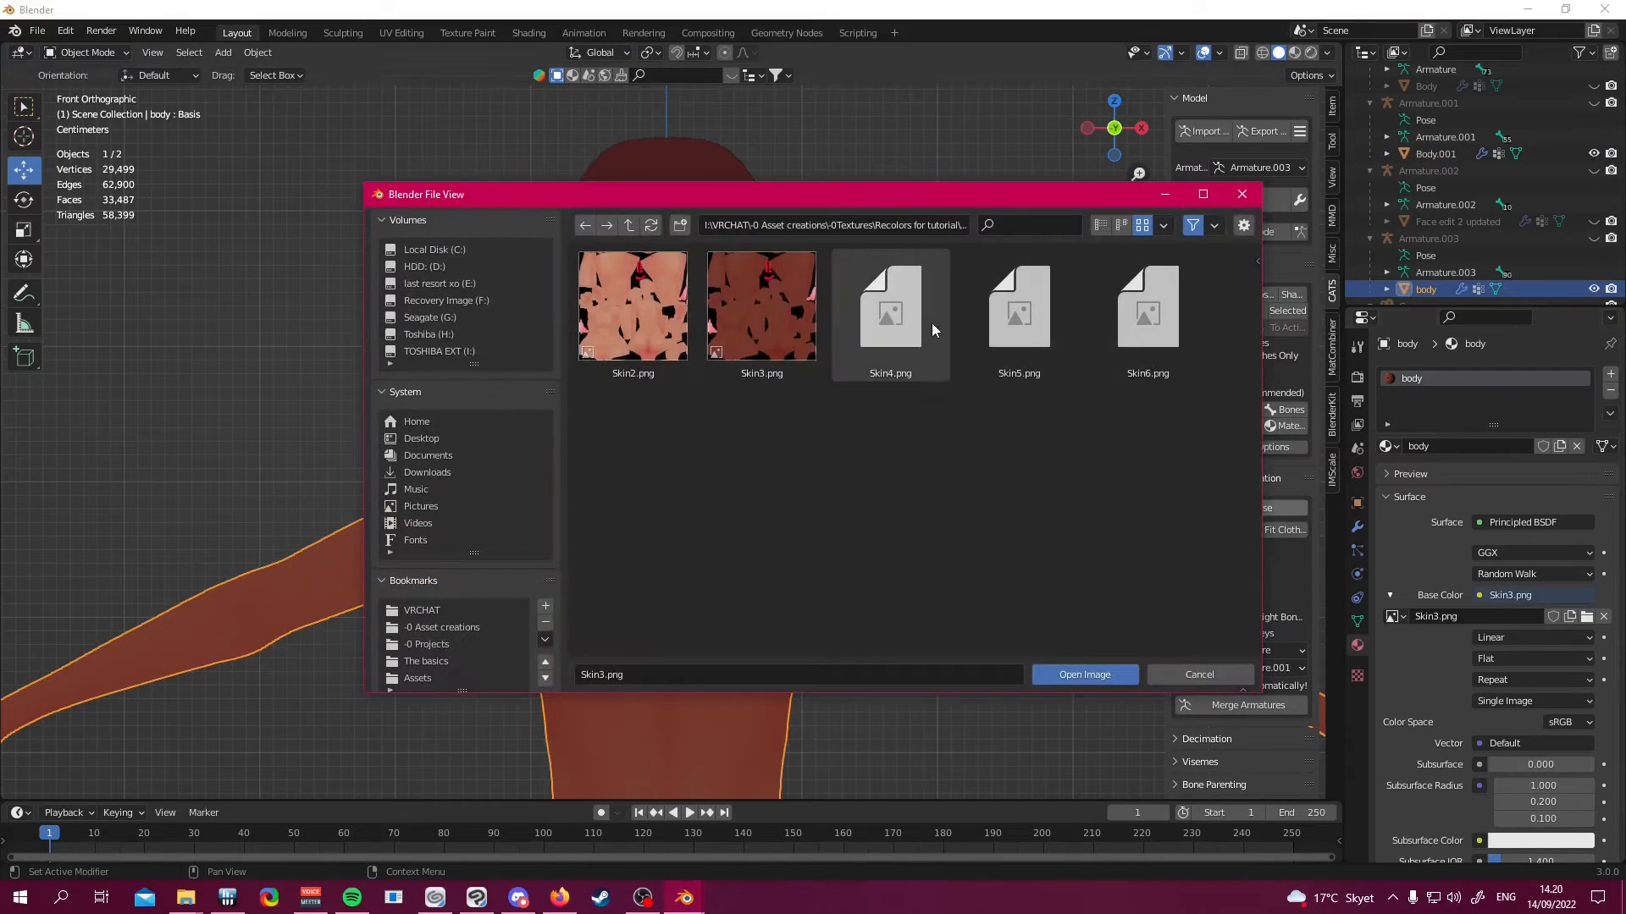
pyautogui.doubleClick(917, 327)
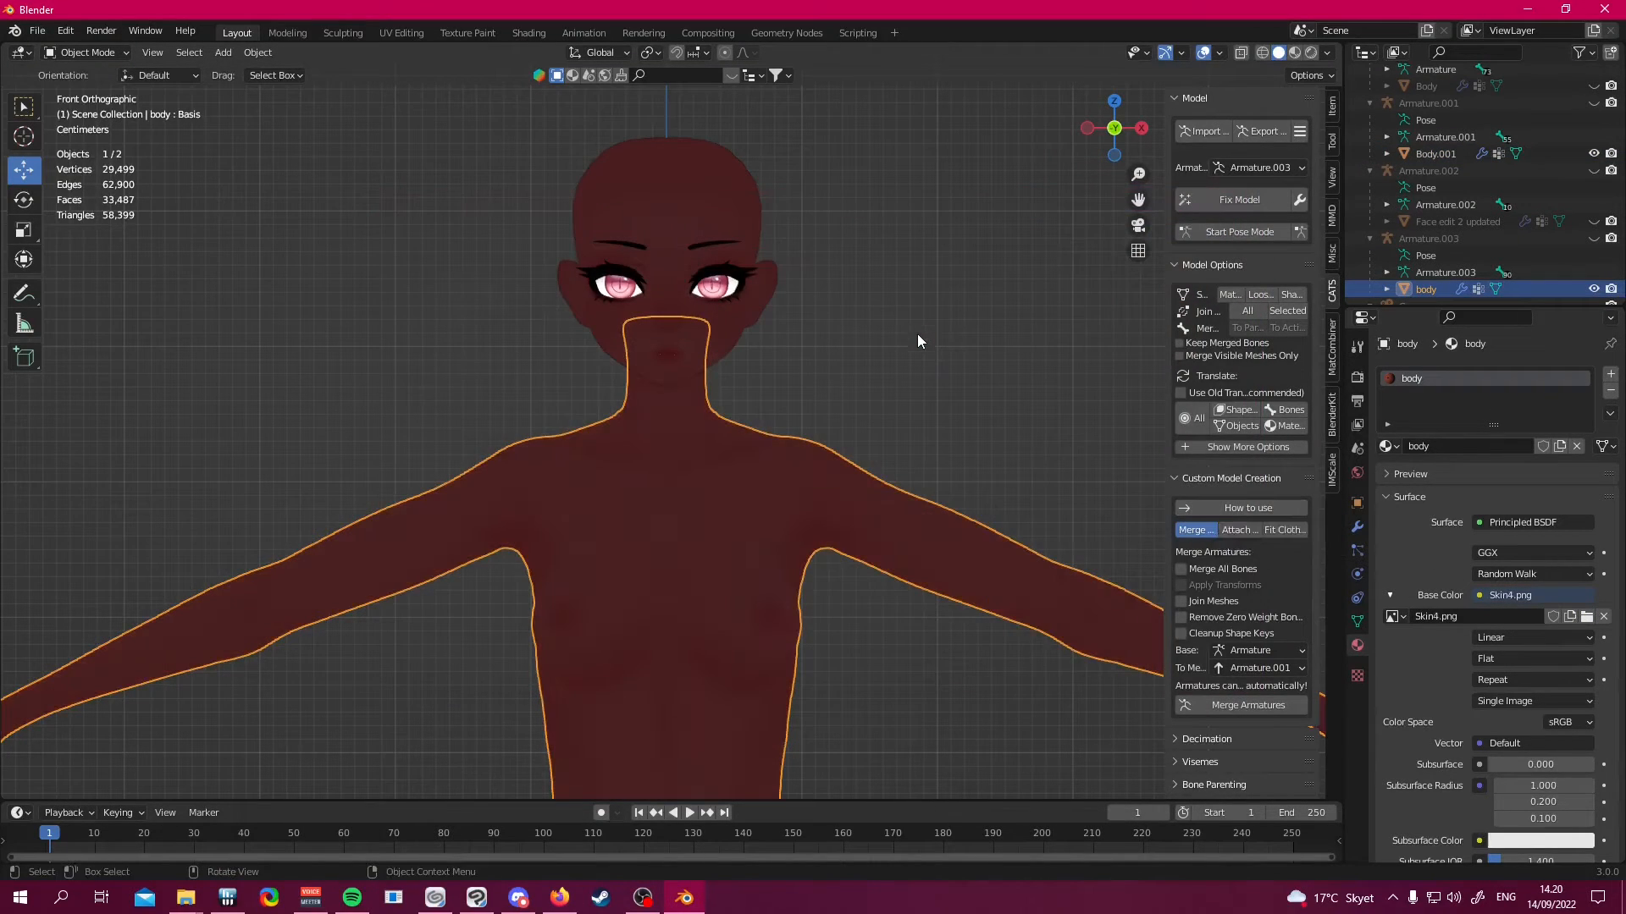
# Replace the body's base colour texture with Skin5.png and the head's with Face5.png to compare the two tones
pyautogui.click(1007, 367)
pyautogui.moveTo(1064, 383)
pyautogui.mouseDown()
pyautogui.moveTo(1040, 359)
pyautogui.moveTo(1042, 387)
pyautogui.mouseUp()
pyautogui.click(1586, 617)
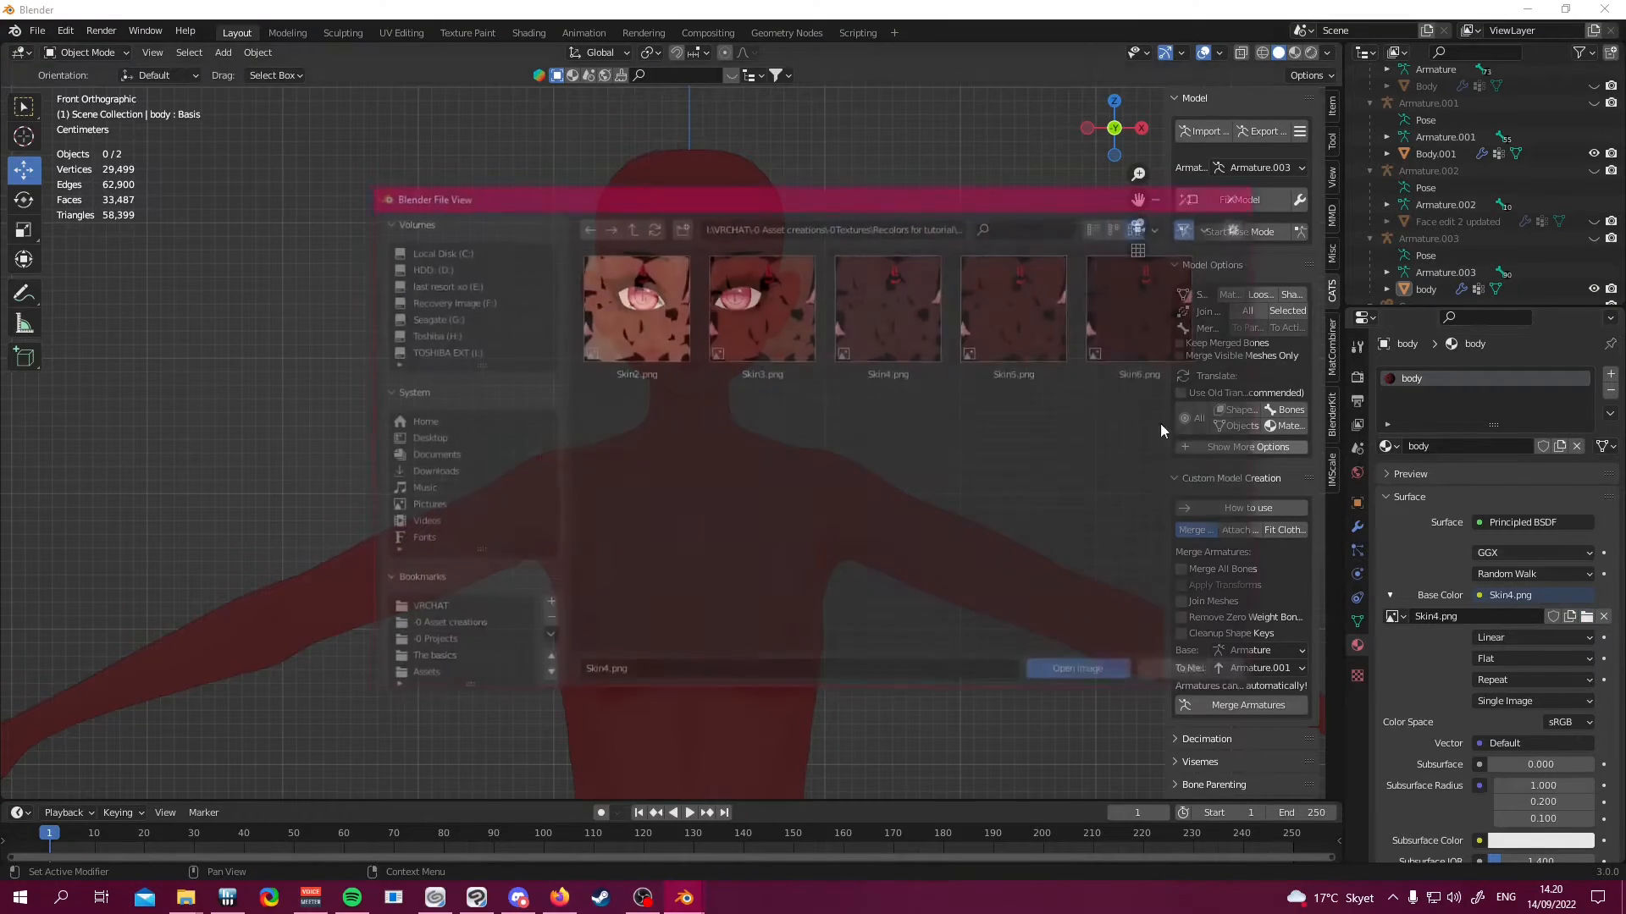
pyautogui.doubleClick(1043, 304)
pyautogui.click(702, 227)
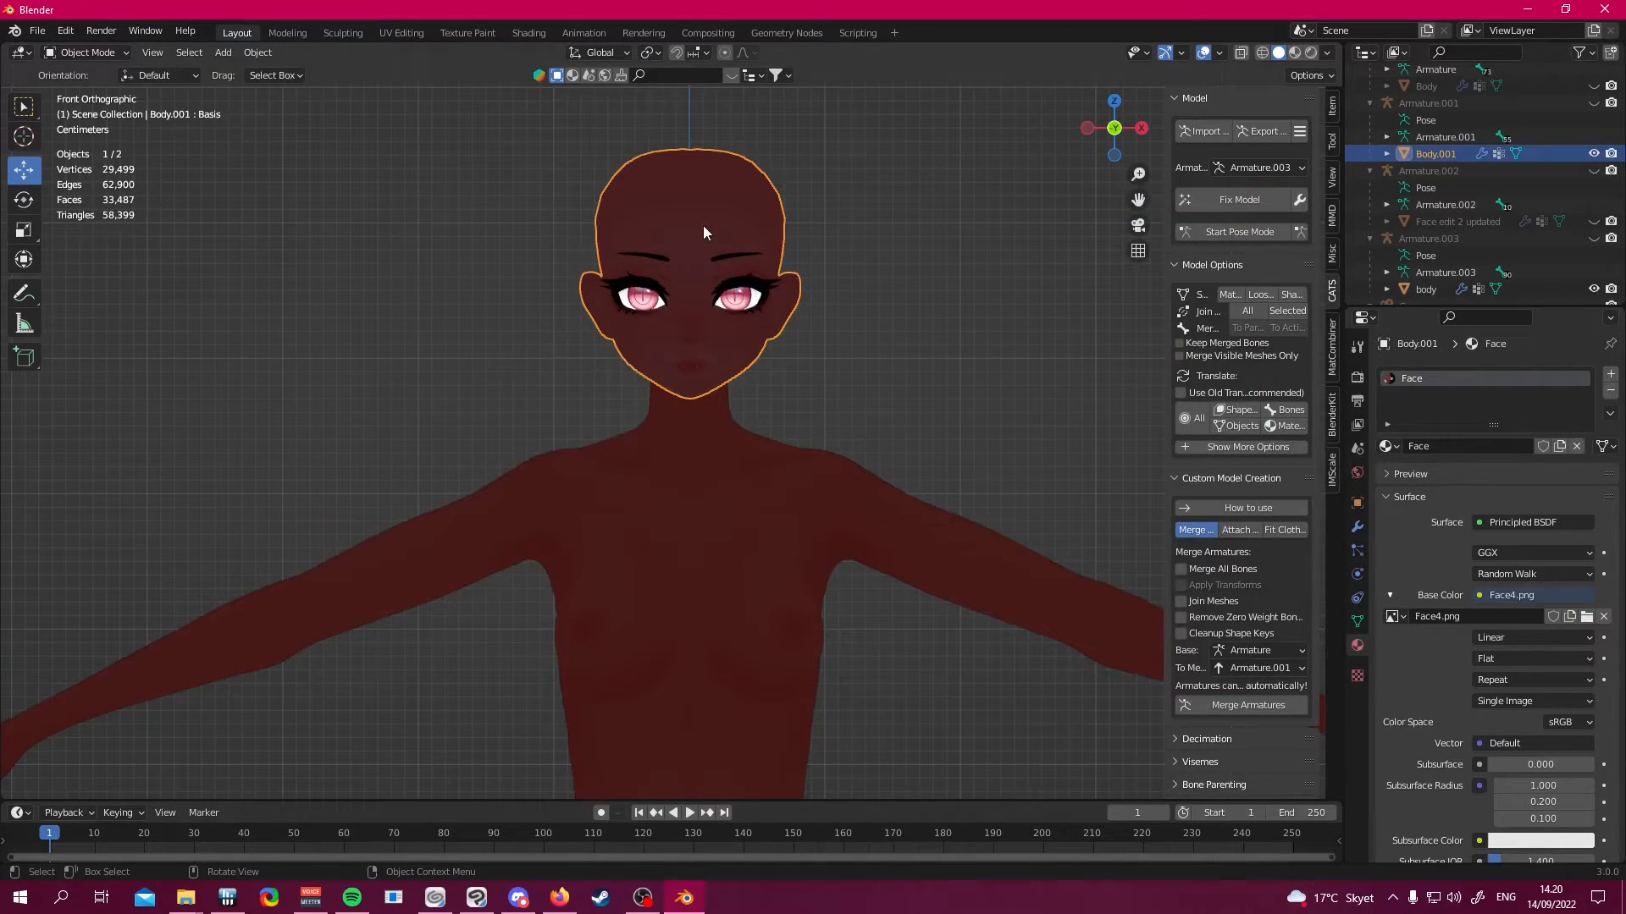
pyautogui.click(1587, 616)
pyautogui.doubleClick(1040, 311)
pyautogui.click(708, 503)
pyautogui.click(1018, 374)
pyautogui.click(840, 566)
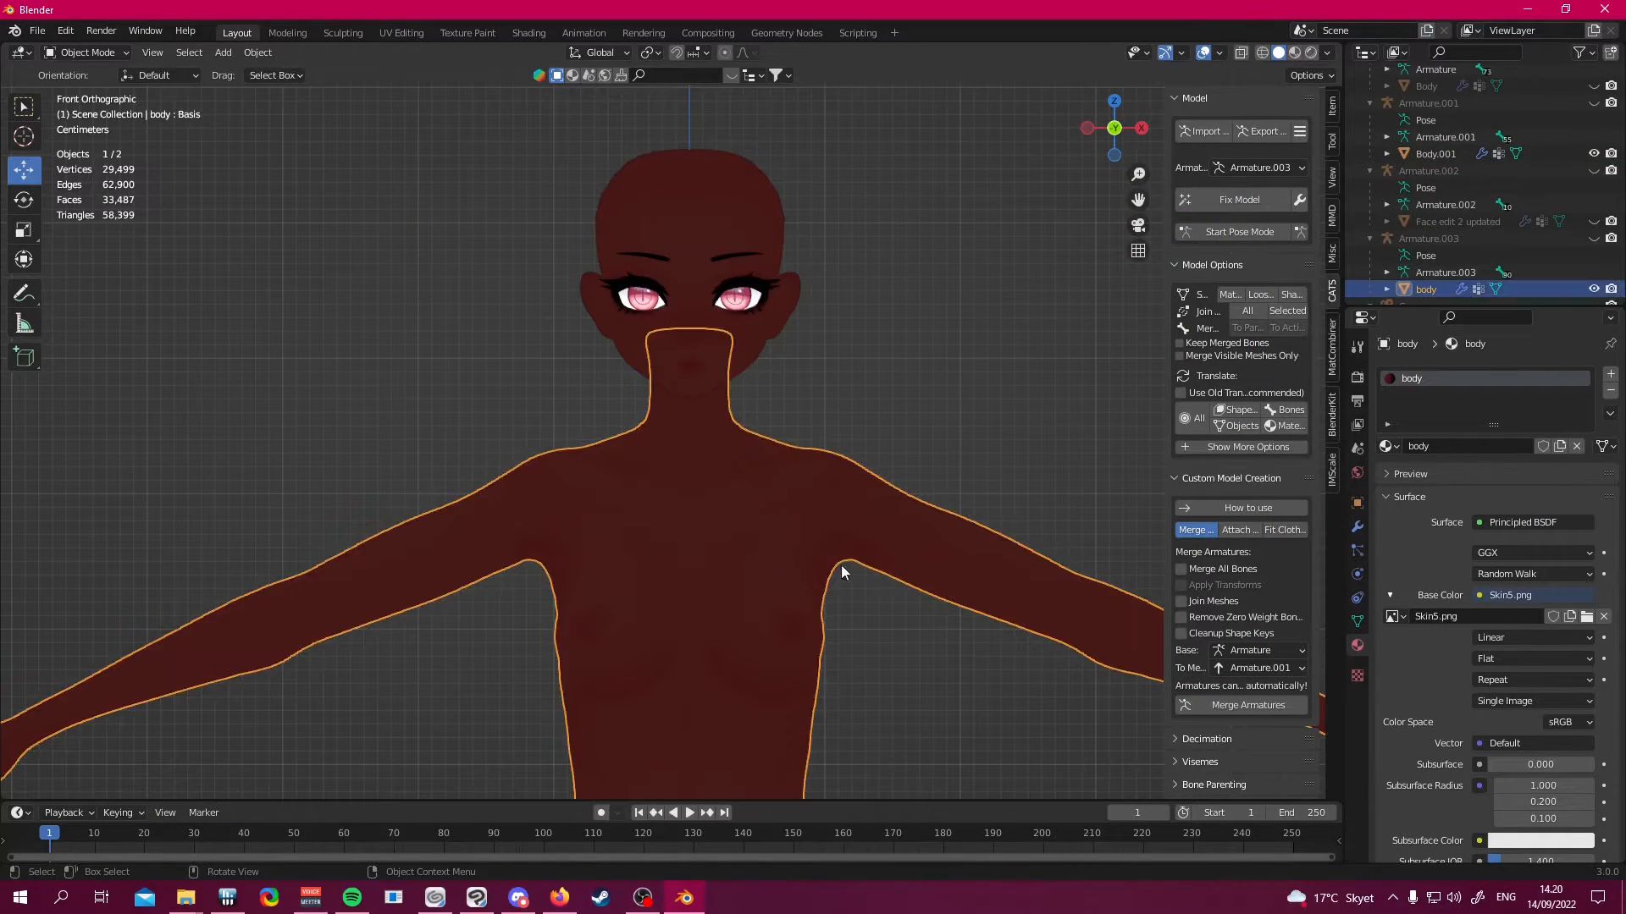
# Replace the body's base colour texture with Skin6.png and the head's with Face6.png
pyautogui.click(1586, 619)
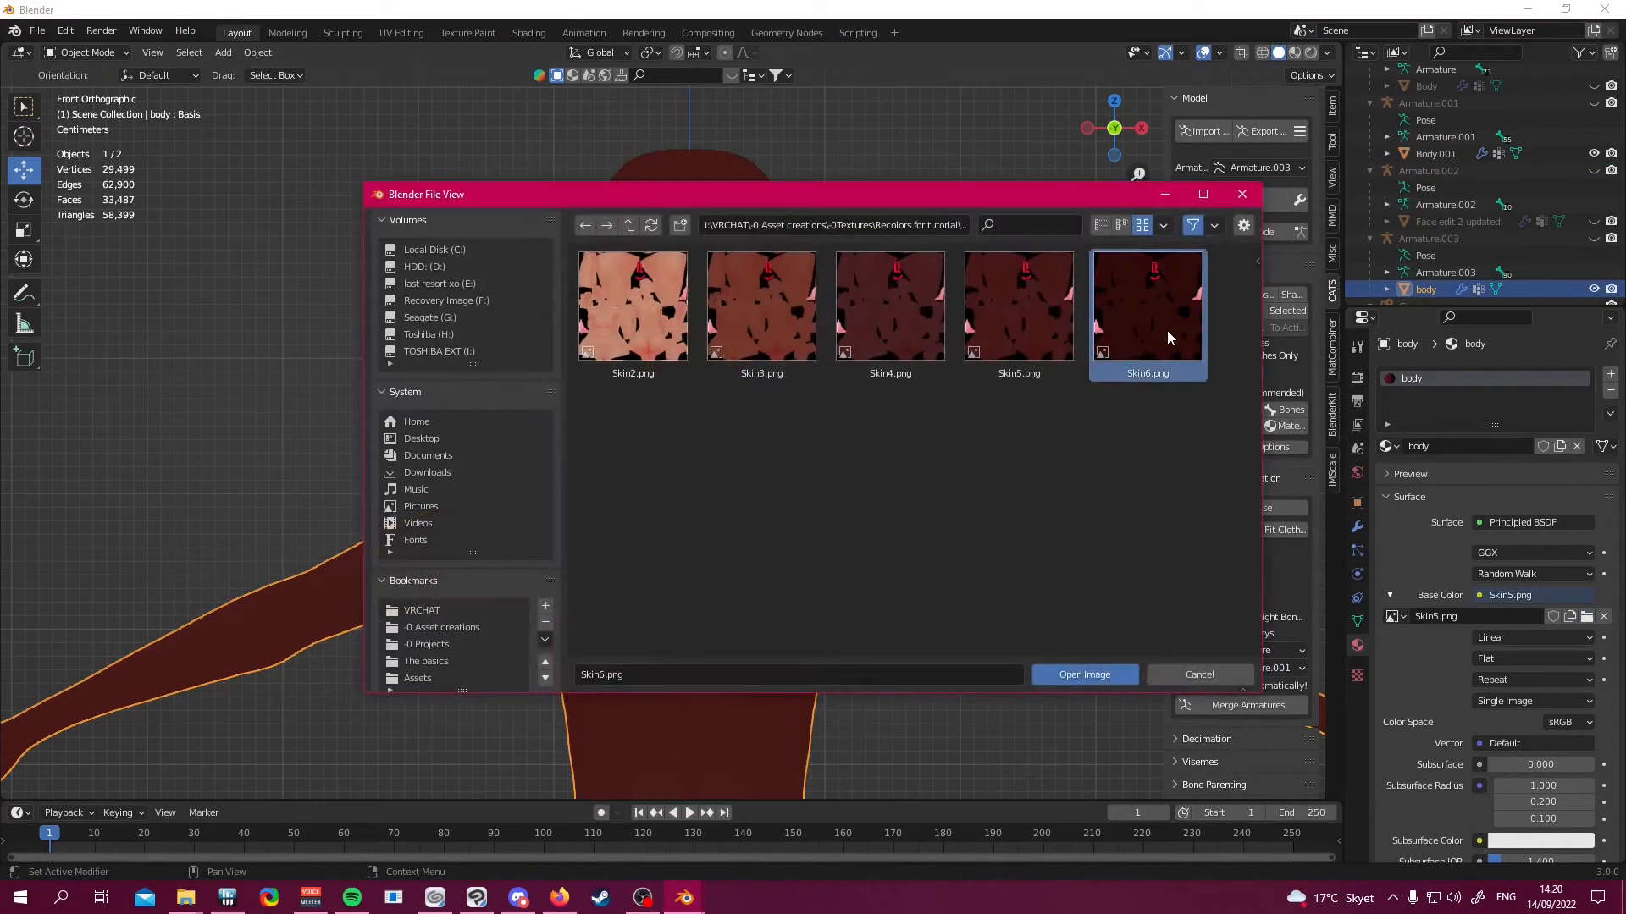
pyautogui.doubleClick(1167, 331)
pyautogui.click(714, 193)
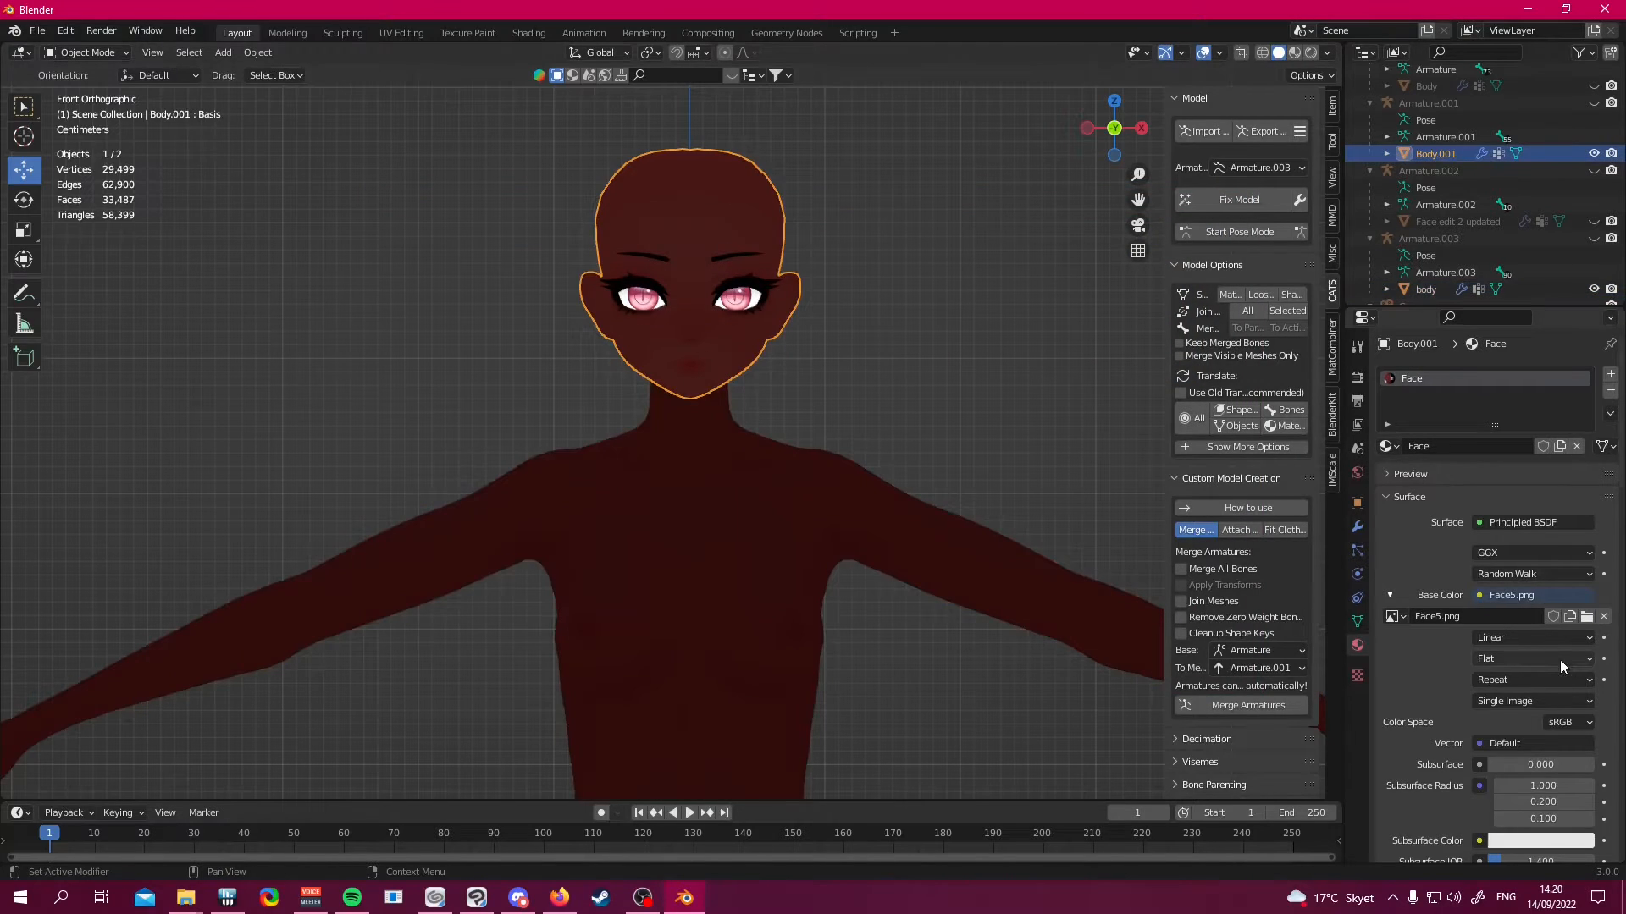
pyautogui.click(1586, 618)
pyautogui.doubleClick(1169, 334)
pyautogui.click(940, 357)
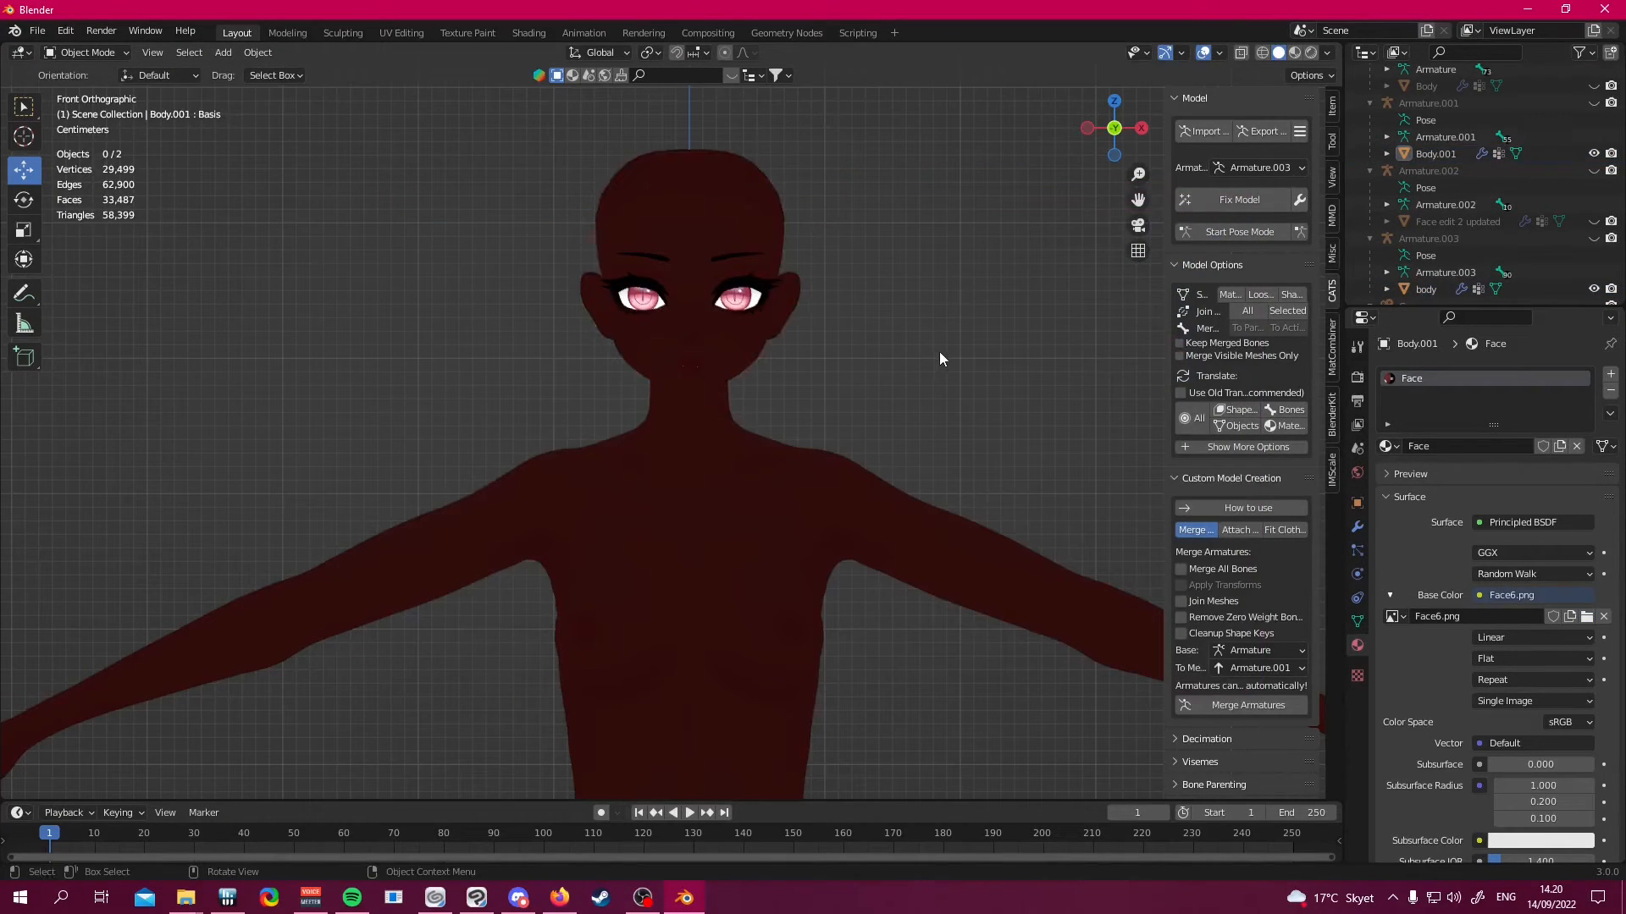
# Switch the viewport to Material Preview and examine how the head and body skin match at the neck from several angles
pyautogui.press('z')
pyautogui.click(956, 449)
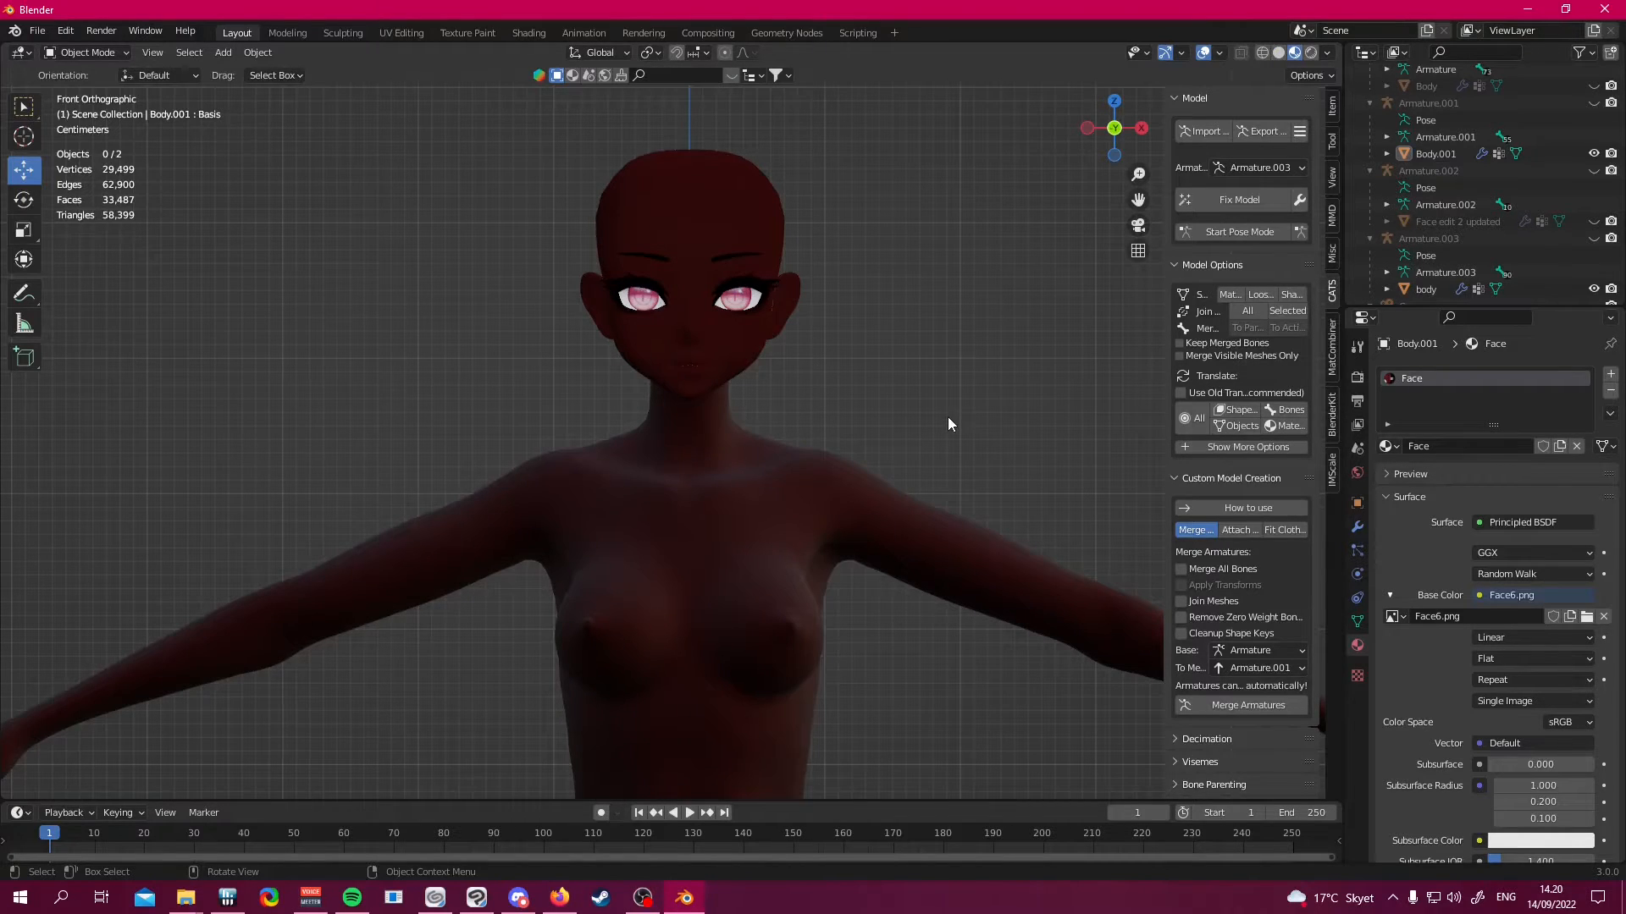
pyautogui.scroll(-1, 948, 416)
pyautogui.scroll(3, 881, 428)
pyautogui.moveTo(940, 427); pyautogui.dragTo(867, 333)
pyautogui.scroll(-1, 928, 413)
pyautogui.press('KP_1')
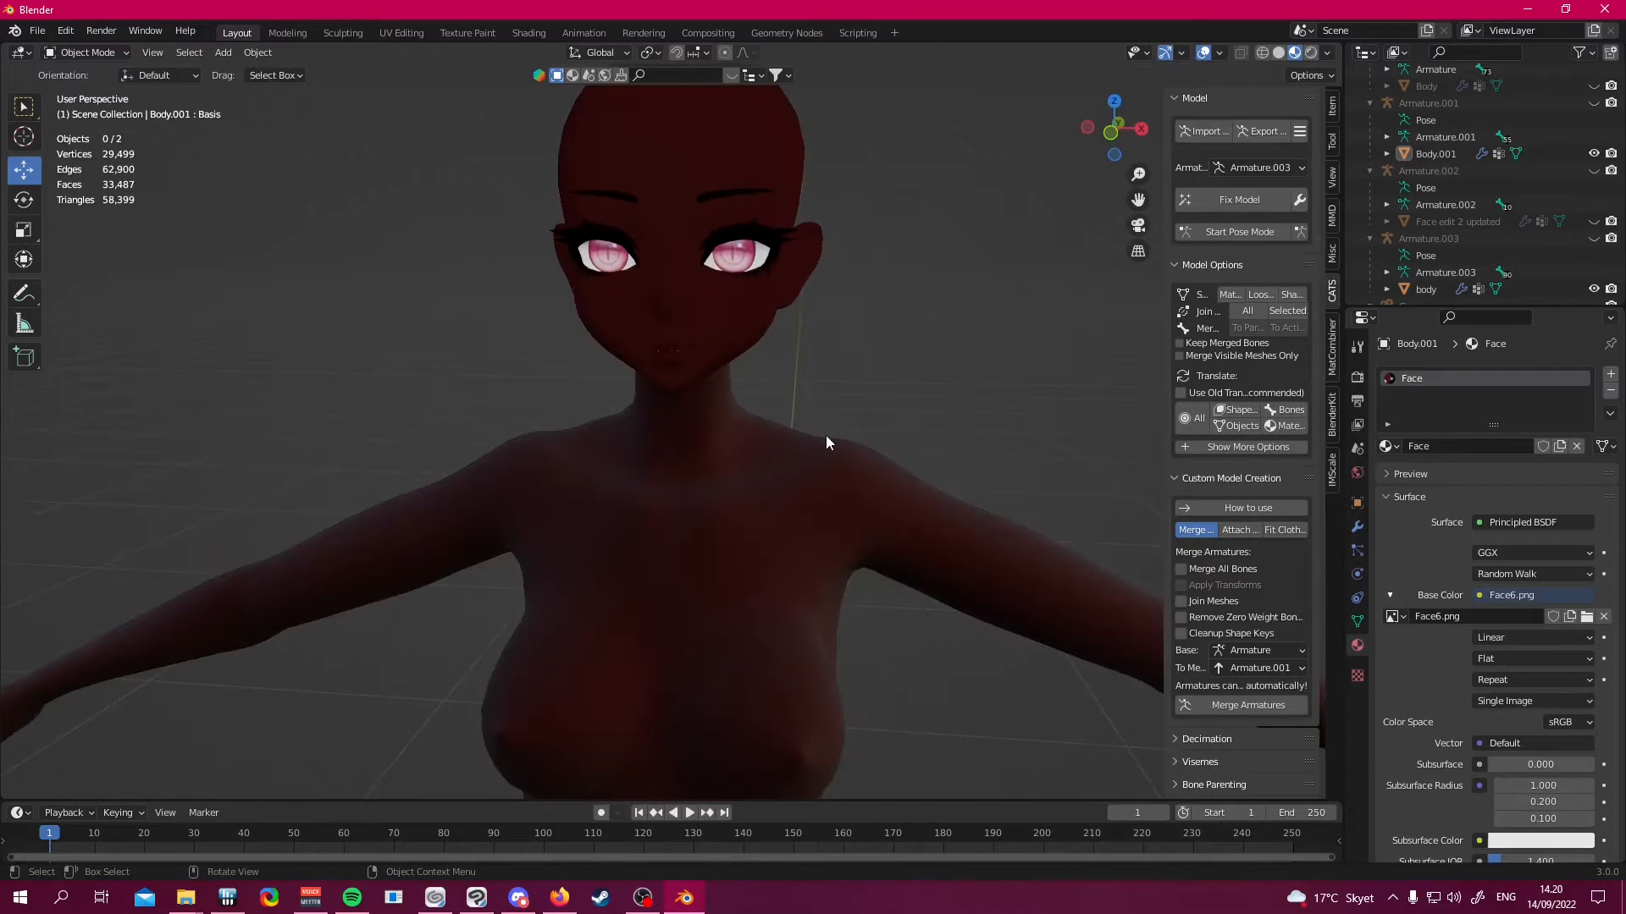
pyautogui.scroll(-1, 825, 435)
pyautogui.scroll(1, 740, 512)
pyautogui.click(740, 512)
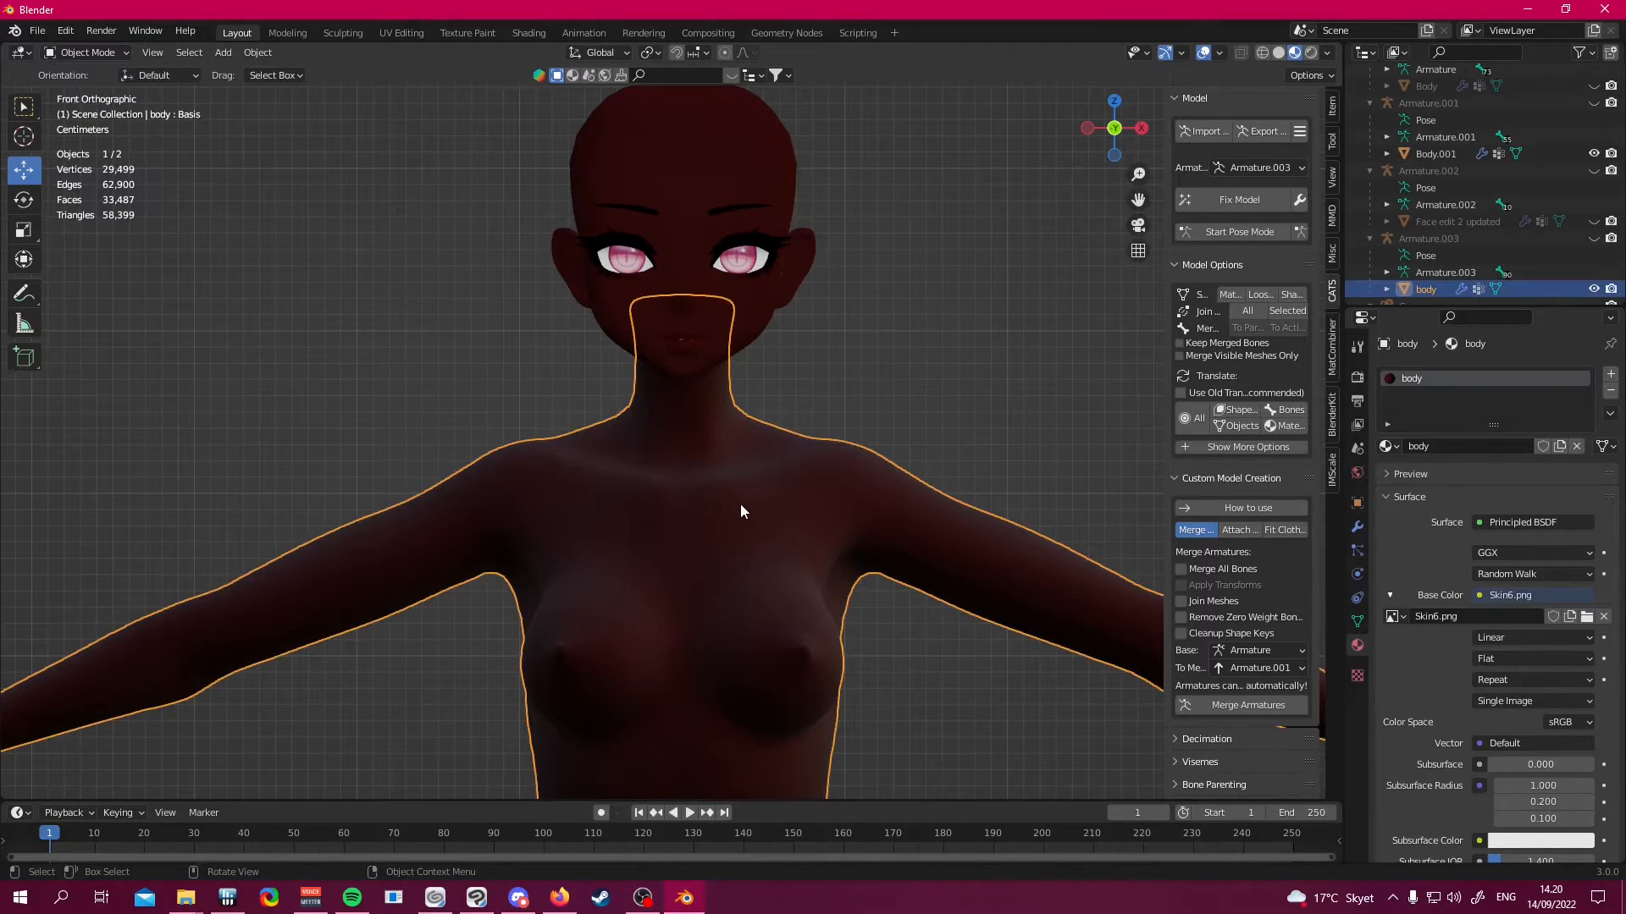
pyautogui.click(752, 165)
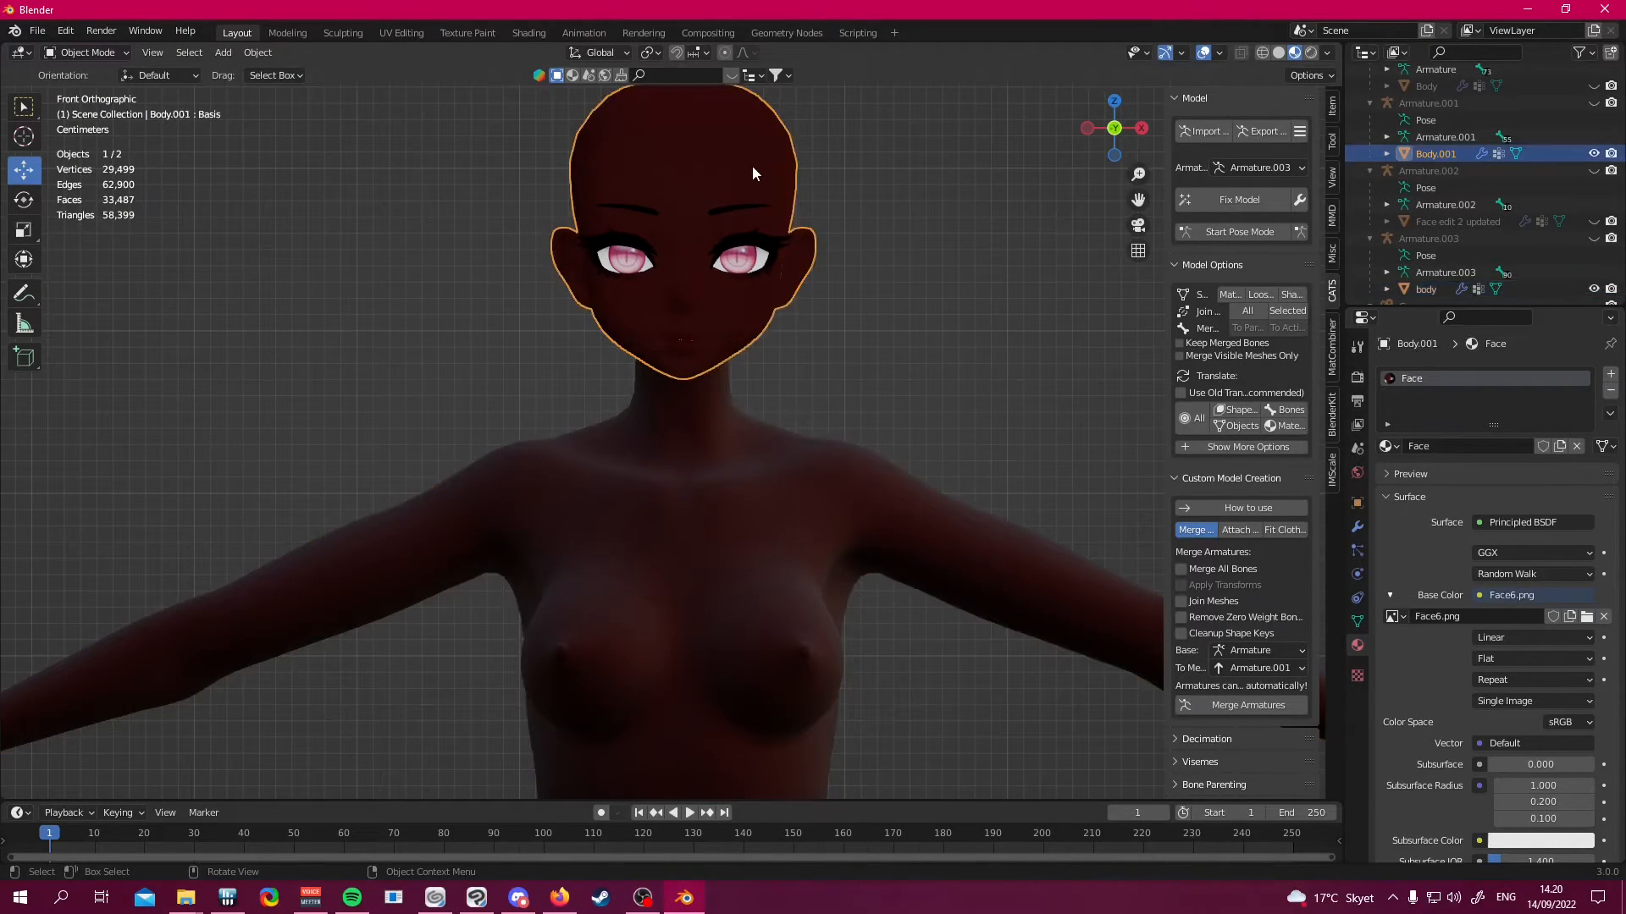
# Compare the head and body tones close up in Solid shading and again in Material Preview
pyautogui.click(996, 359)
pyautogui.press('z')
pyautogui.click(1065, 353)
pyautogui.moveTo(949, 340)
pyautogui.mouseDown()
pyautogui.moveTo(974, 385)
pyautogui.moveTo(948, 263)
pyautogui.moveTo(1012, 428)
pyautogui.moveTo(955, 451)
pyautogui.moveTo(972, 398)
pyautogui.moveTo(993, 469)
pyautogui.mouseUp()
pyautogui.scroll(3, 834, 418)
pyautogui.press('z')
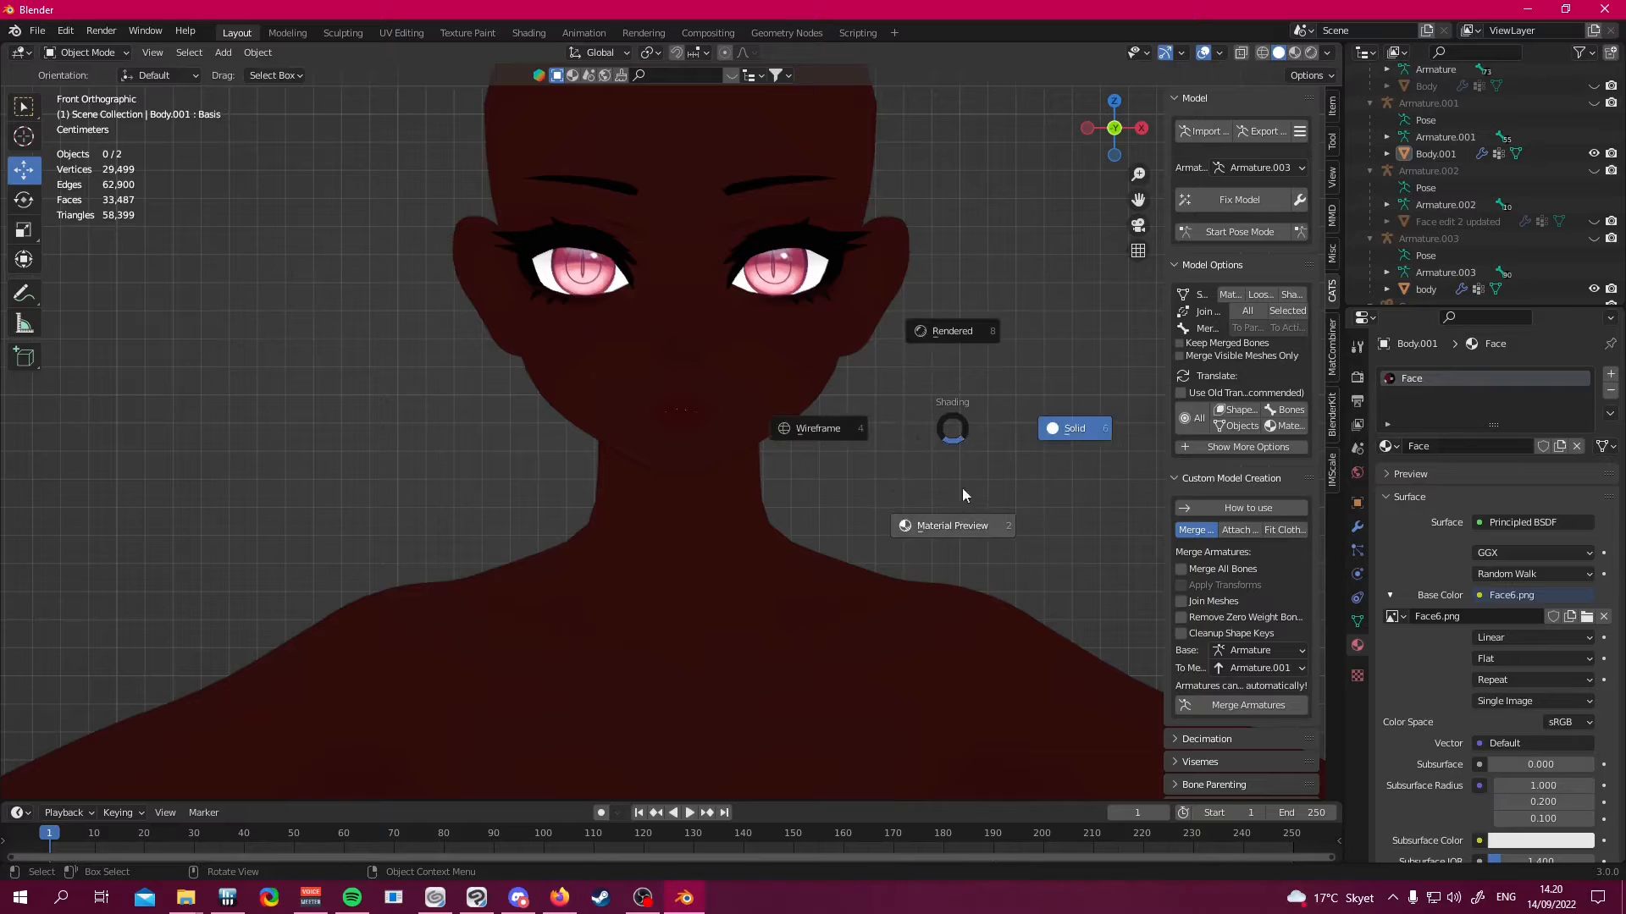
pyautogui.click(972, 526)
pyautogui.scroll(-2, 957, 457)
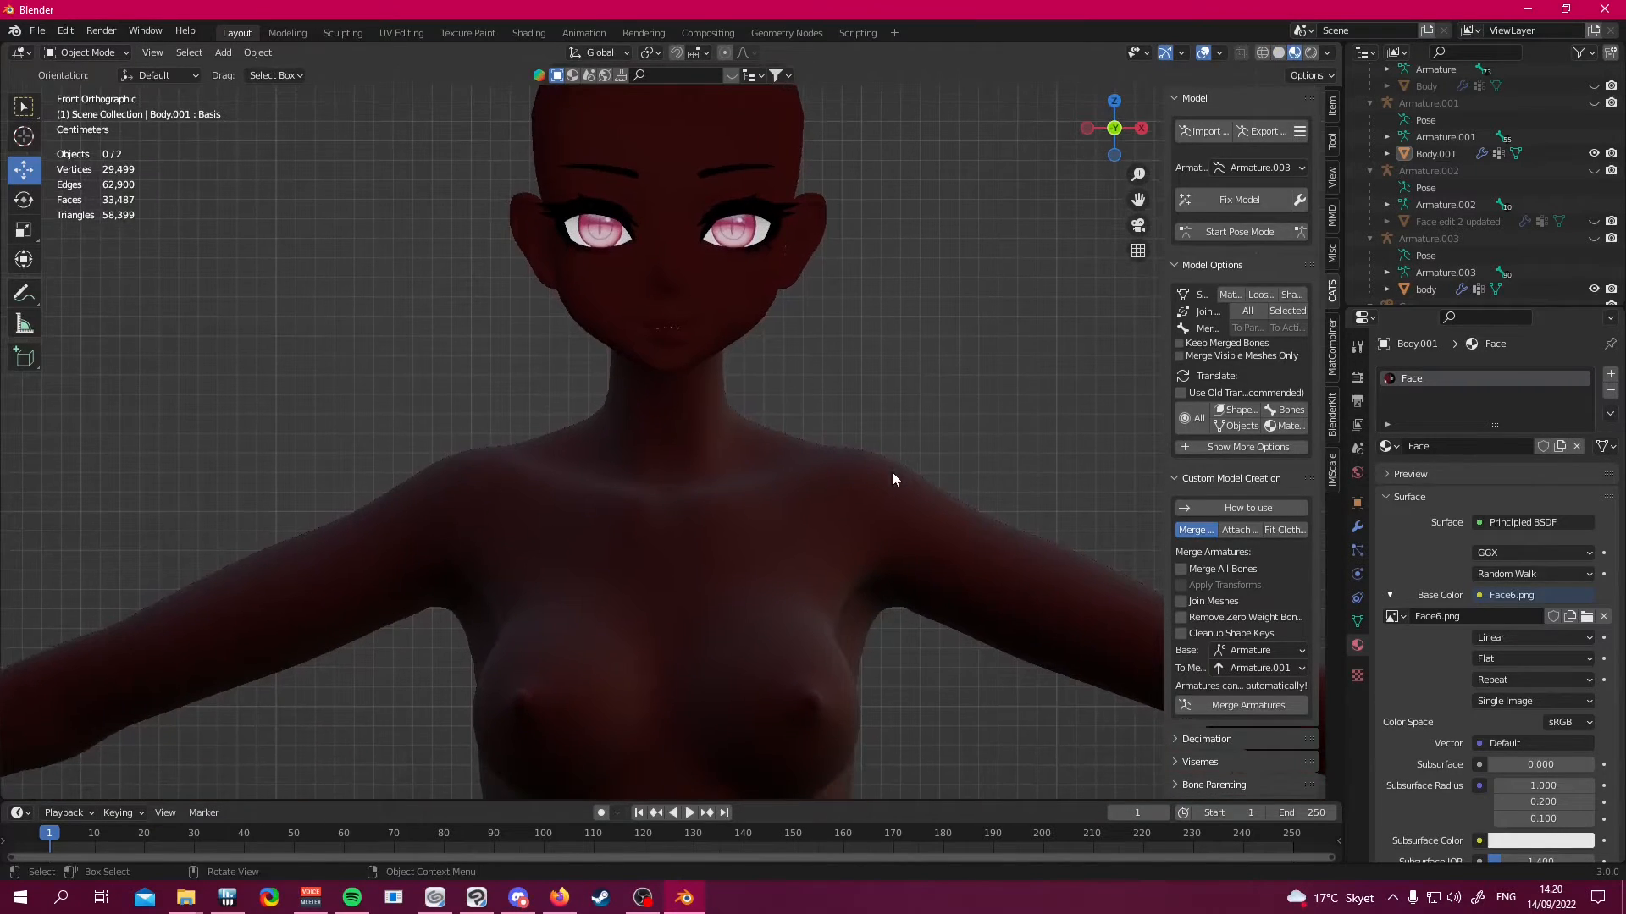
# Collapse the base colour image settings on the head and body materials and lower the body material's Metallic value to 0
pyautogui.click(892, 470)
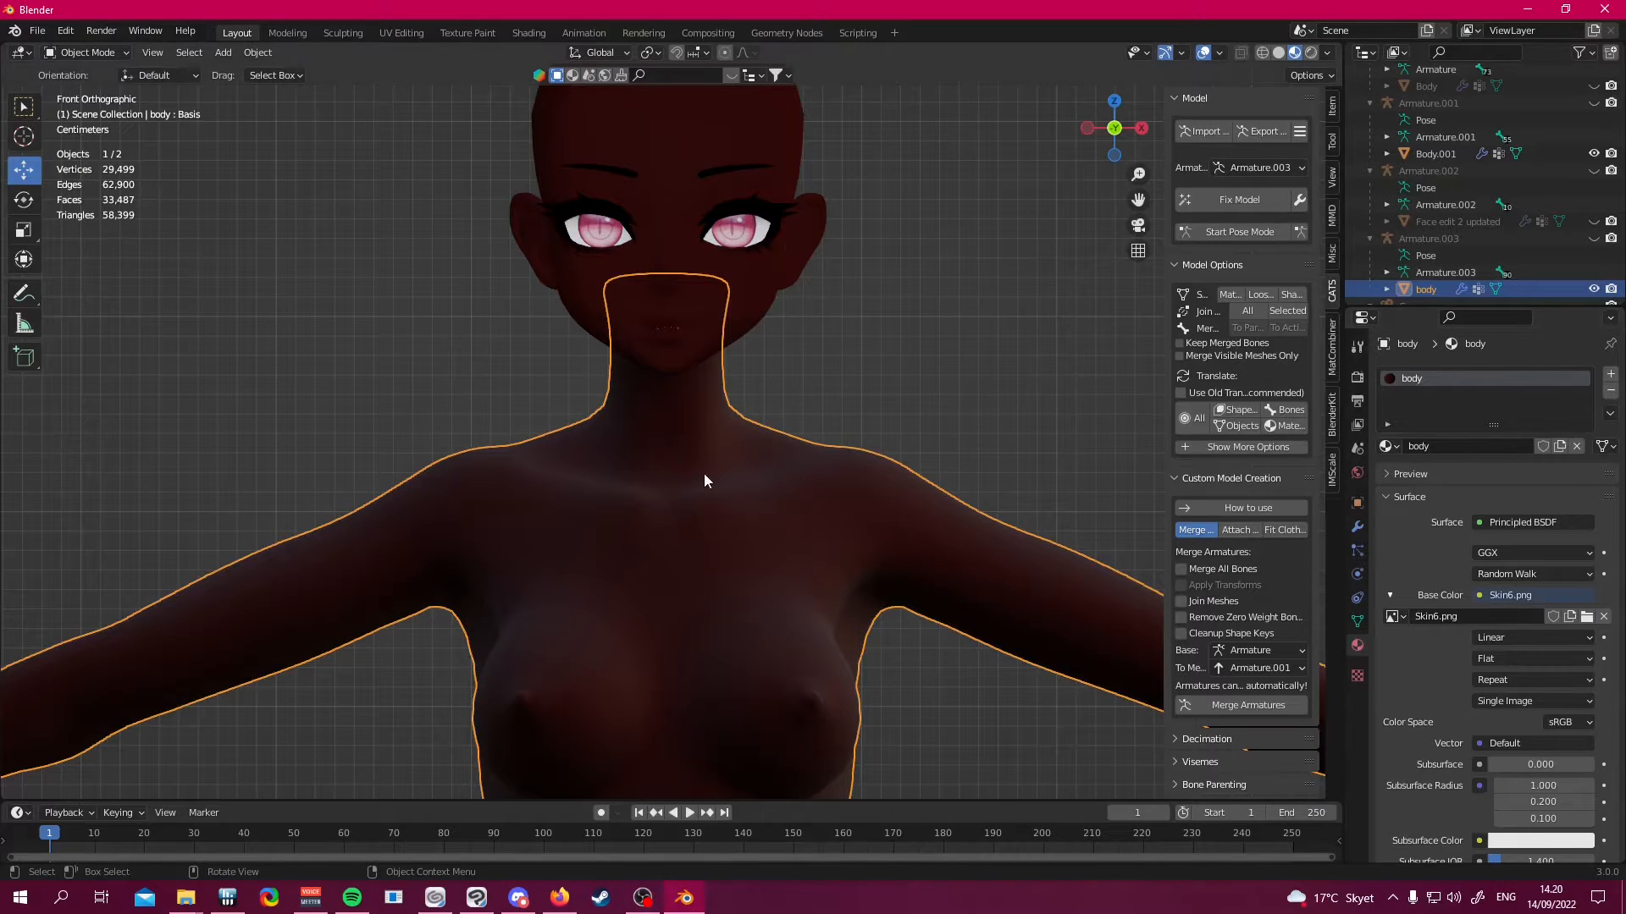
pyautogui.click(746, 296)
pyautogui.click(1390, 596)
pyautogui.click(1390, 596)
pyautogui.click(889, 499)
pyautogui.click(1390, 596)
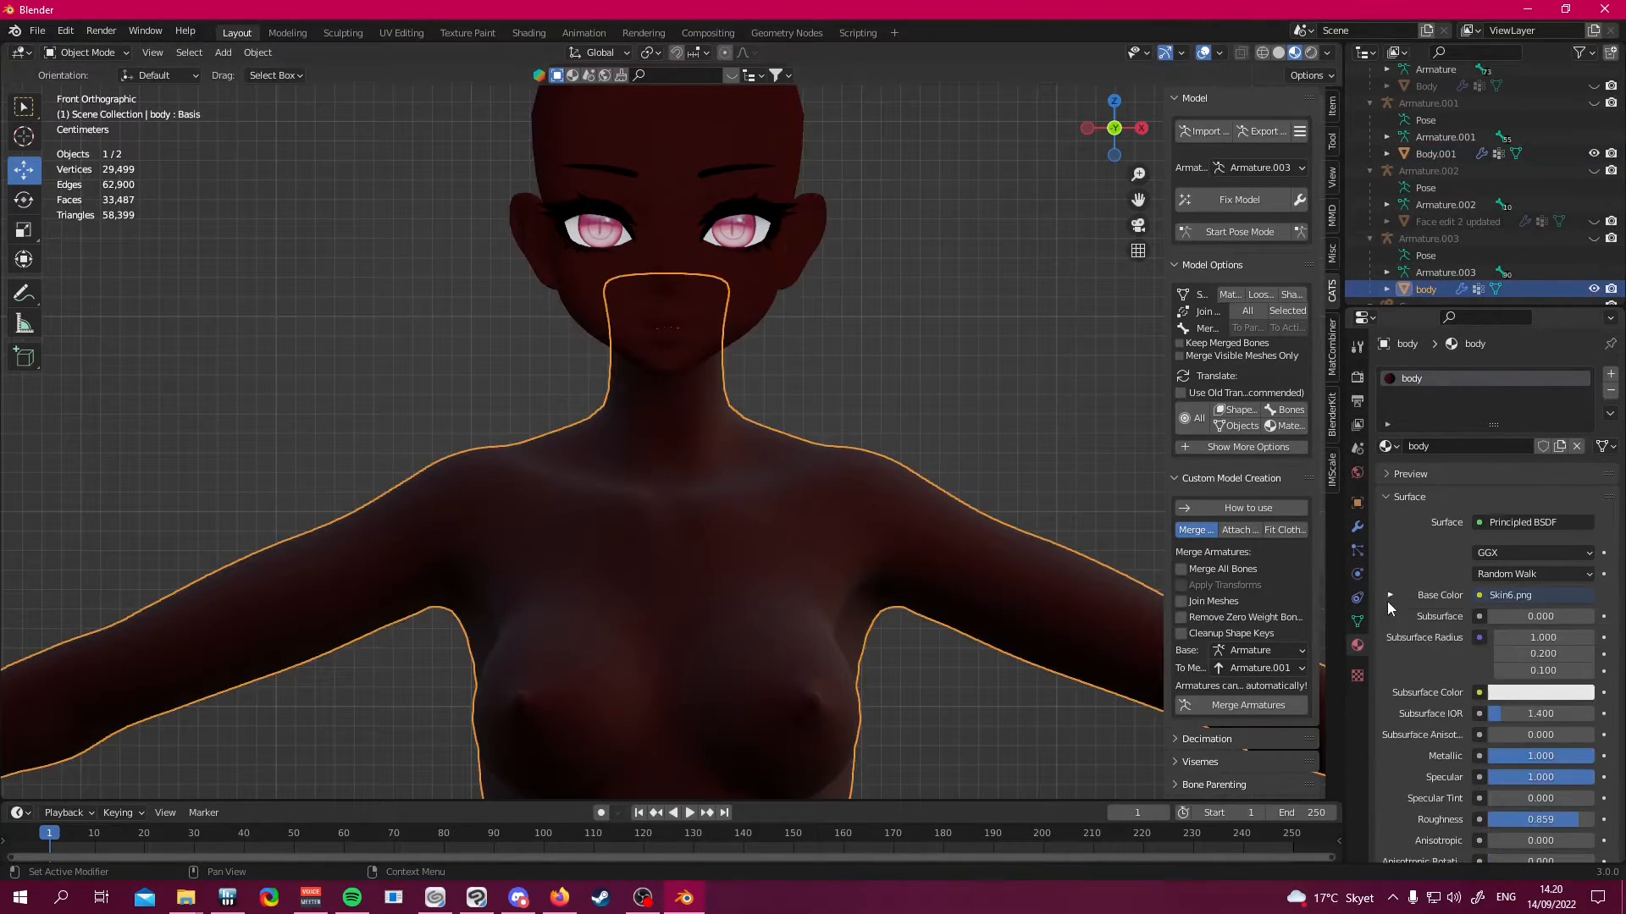
pyautogui.scroll(-1, 1537, 712)
pyautogui.moveTo(1547, 725)
pyautogui.mouseDown()
pyautogui.moveTo(1584, 725)
pyautogui.moveTo(1489, 744)
pyautogui.moveTo(1588, 722)
pyautogui.moveTo(1492, 723)
pyautogui.mouseUp()
pyautogui.click(745, 296)
pyautogui.click(737, 507)
pyautogui.moveTo(1585, 723); pyautogui.dragTo(1490, 722)
# Check the body's material settings against the head's by selecting each mesh alternately, and inspect the full figure
pyautogui.click(754, 299)
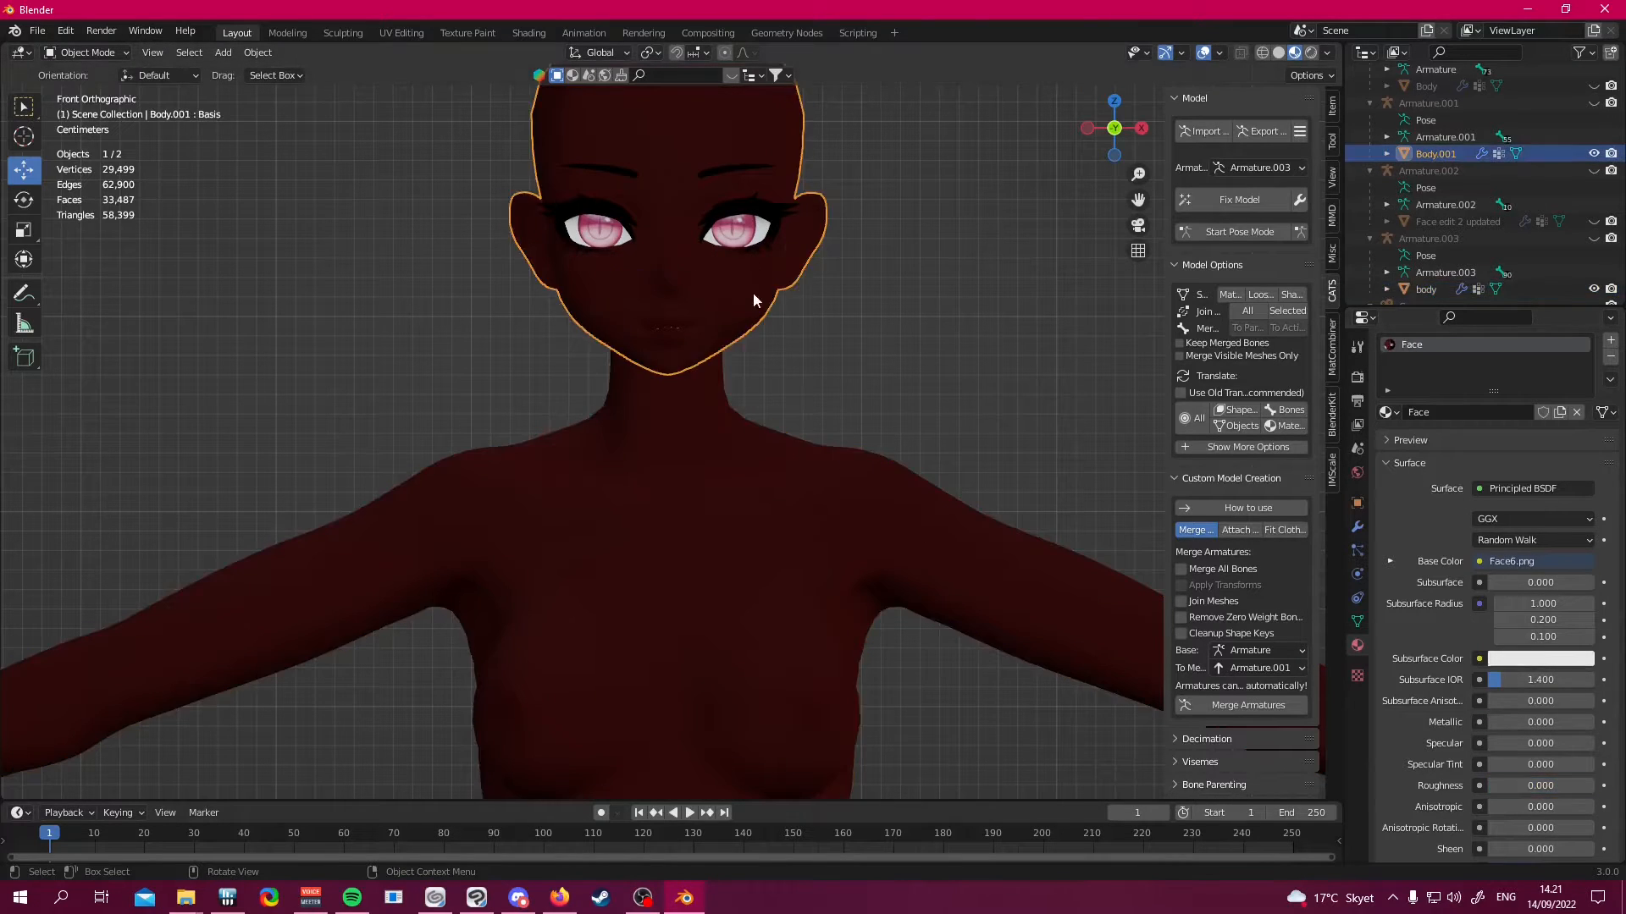
pyautogui.click(720, 510)
pyautogui.click(735, 313)
pyautogui.click(701, 518)
pyautogui.click(748, 316)
pyautogui.scroll(-8, 947, 343)
pyautogui.click(892, 436)
pyautogui.moveTo(892, 435); pyautogui.dragTo(912, 494)
# Unhide the Point light in the scene and switch the viewport shading to Rendered
pyautogui.scroll(-2, 1514, 227)
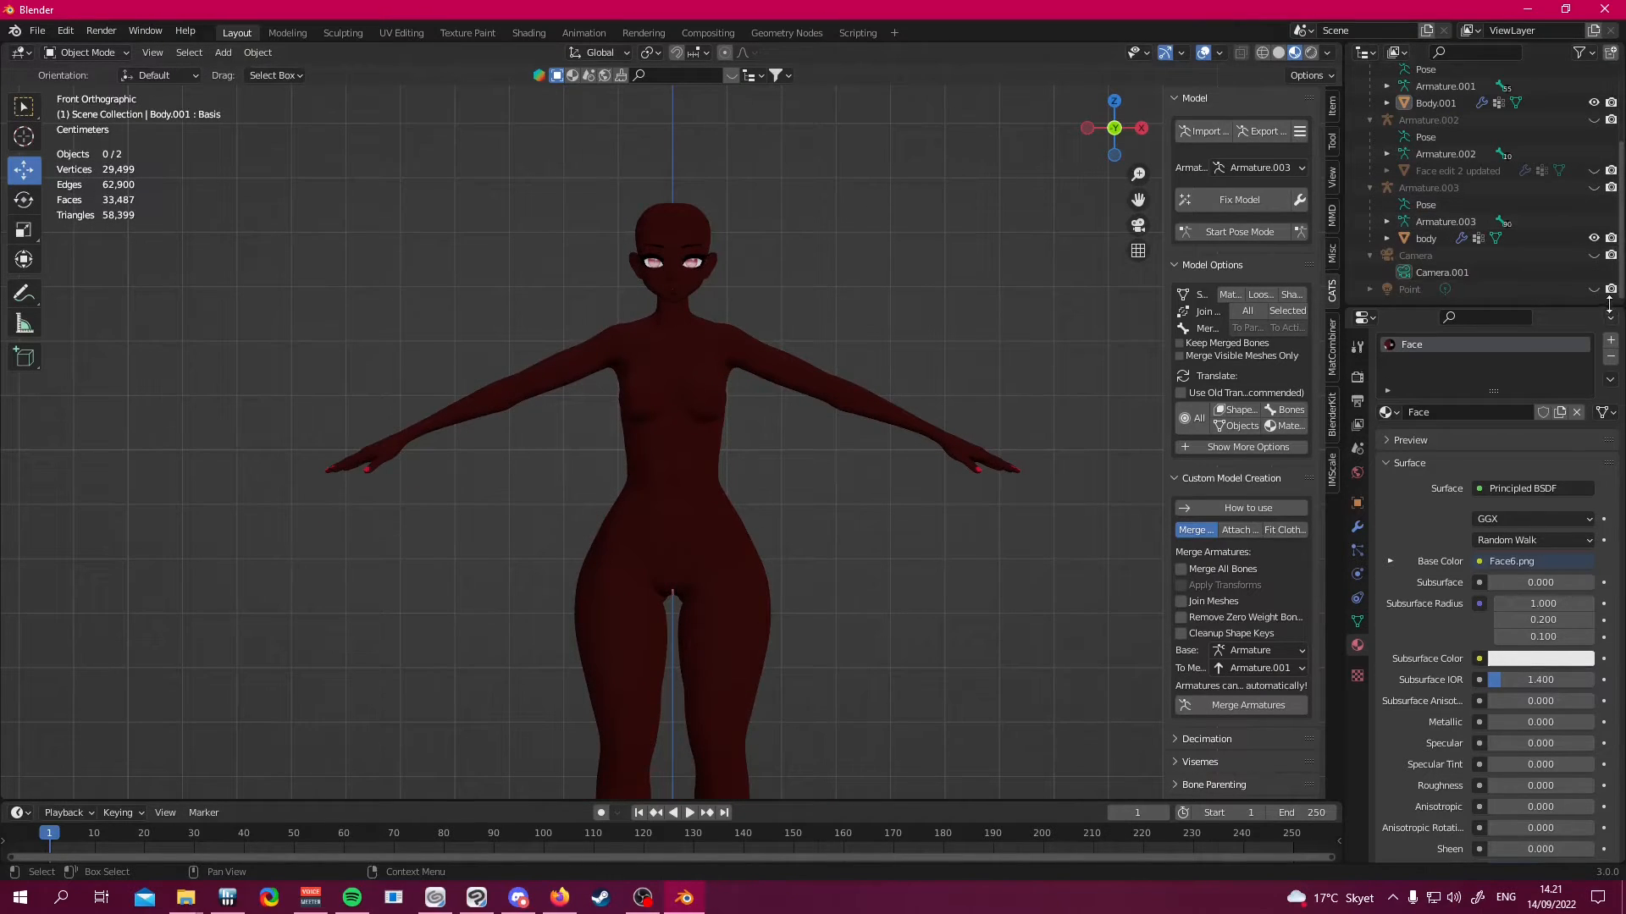
pyautogui.click(1593, 289)
pyautogui.scroll(4, 906, 432)
pyautogui.scroll(1, 901, 451)
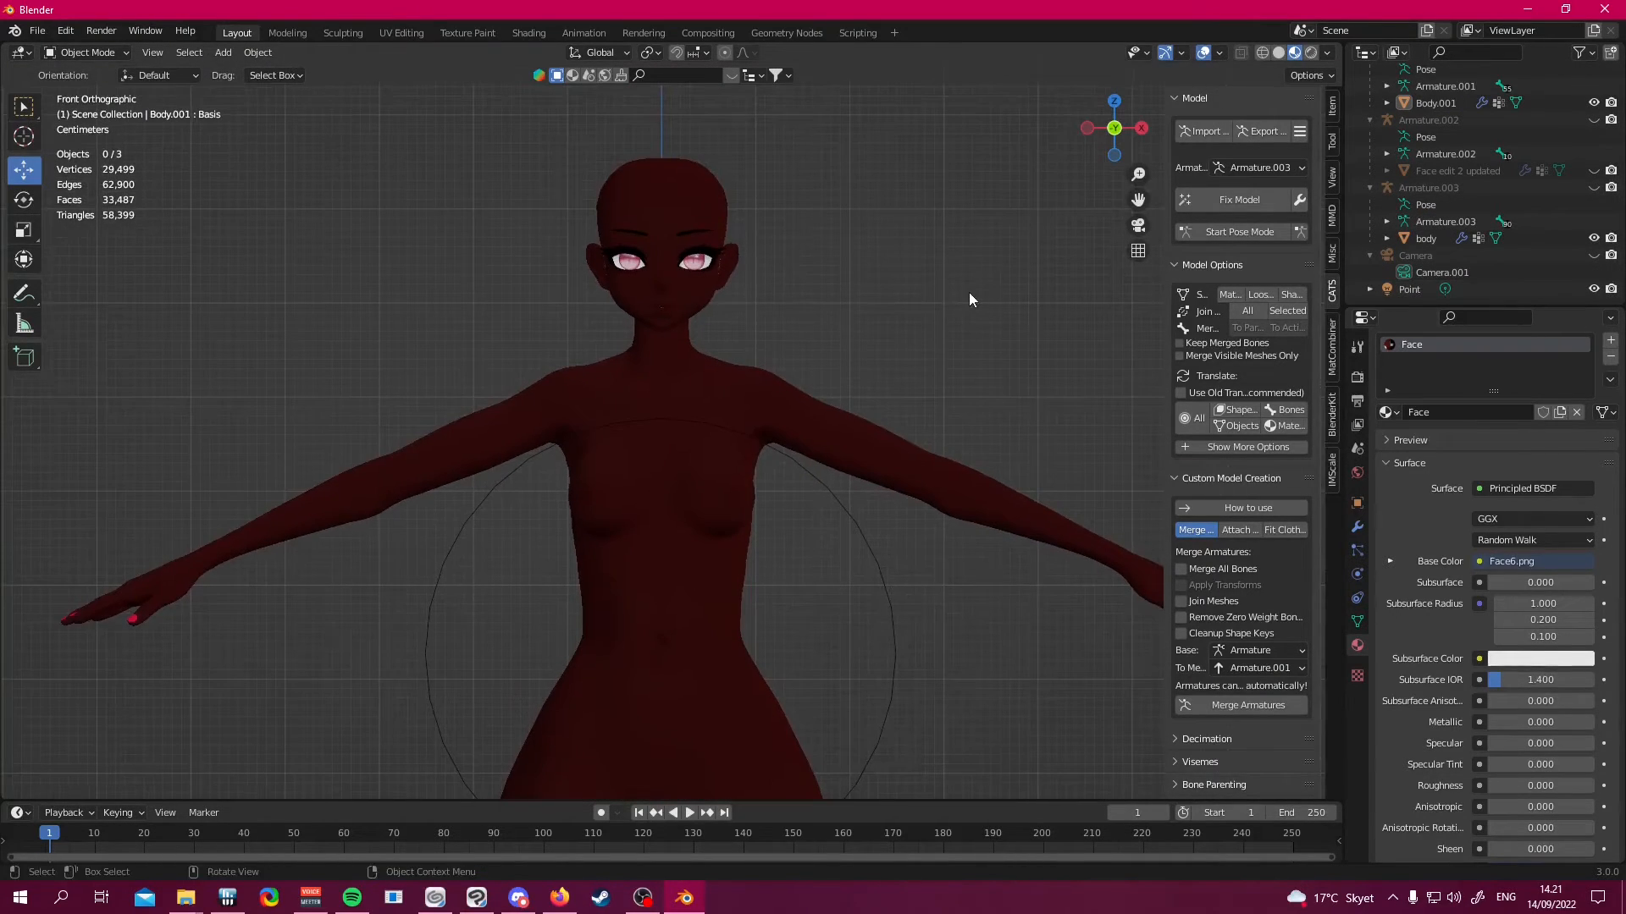
pyautogui.scroll(3, 938, 289)
pyautogui.press('z')
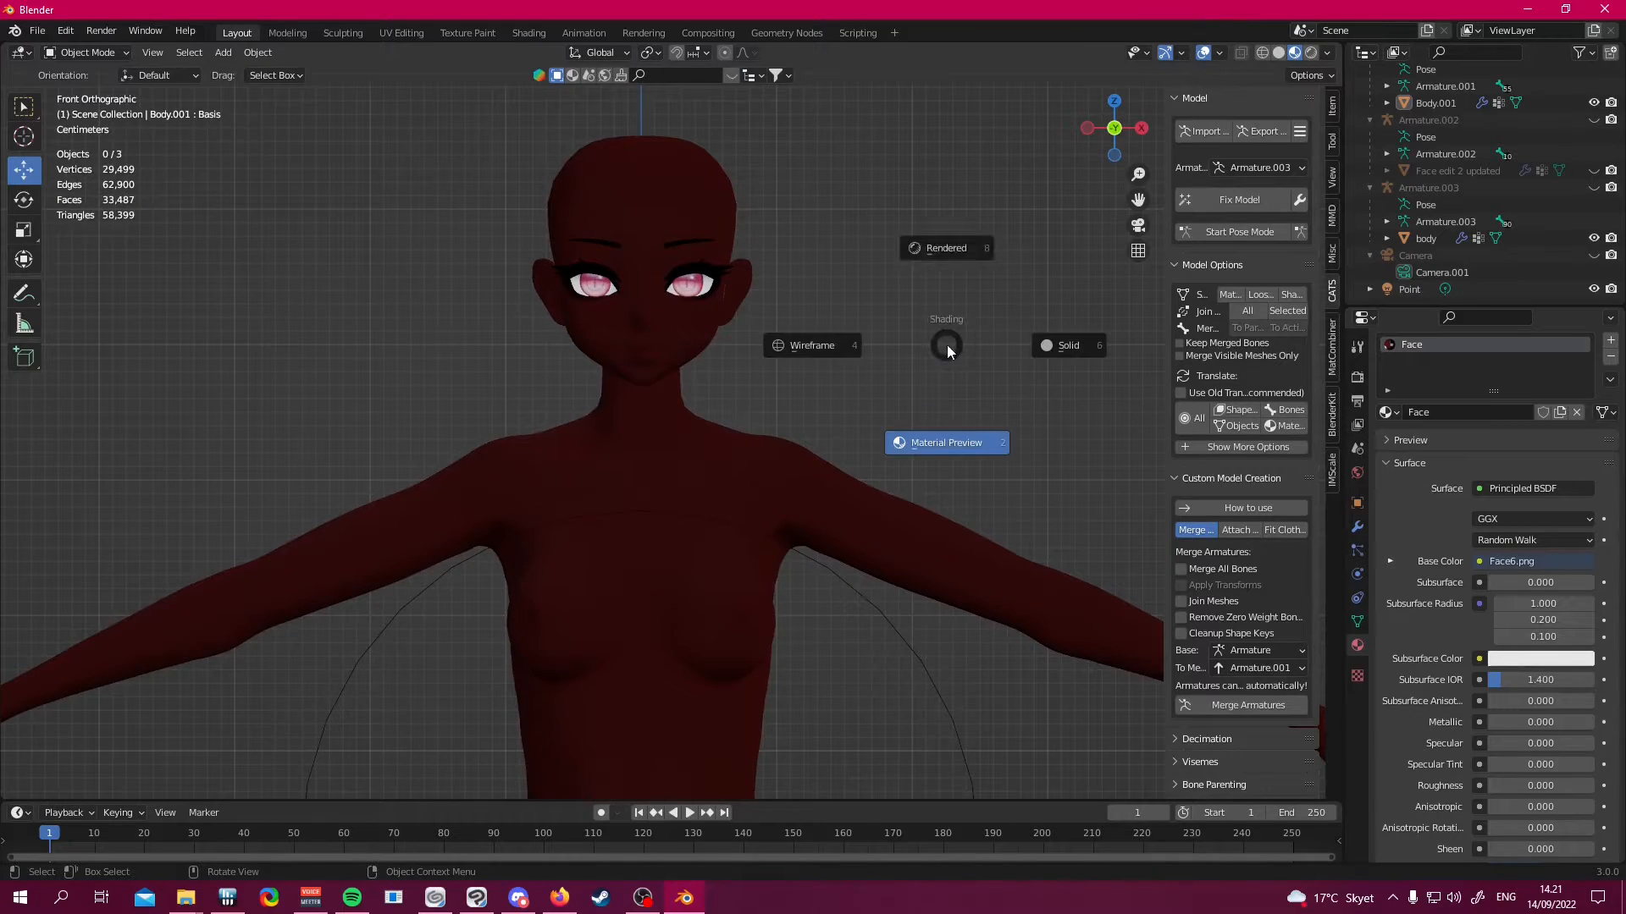
pyautogui.click(954, 261)
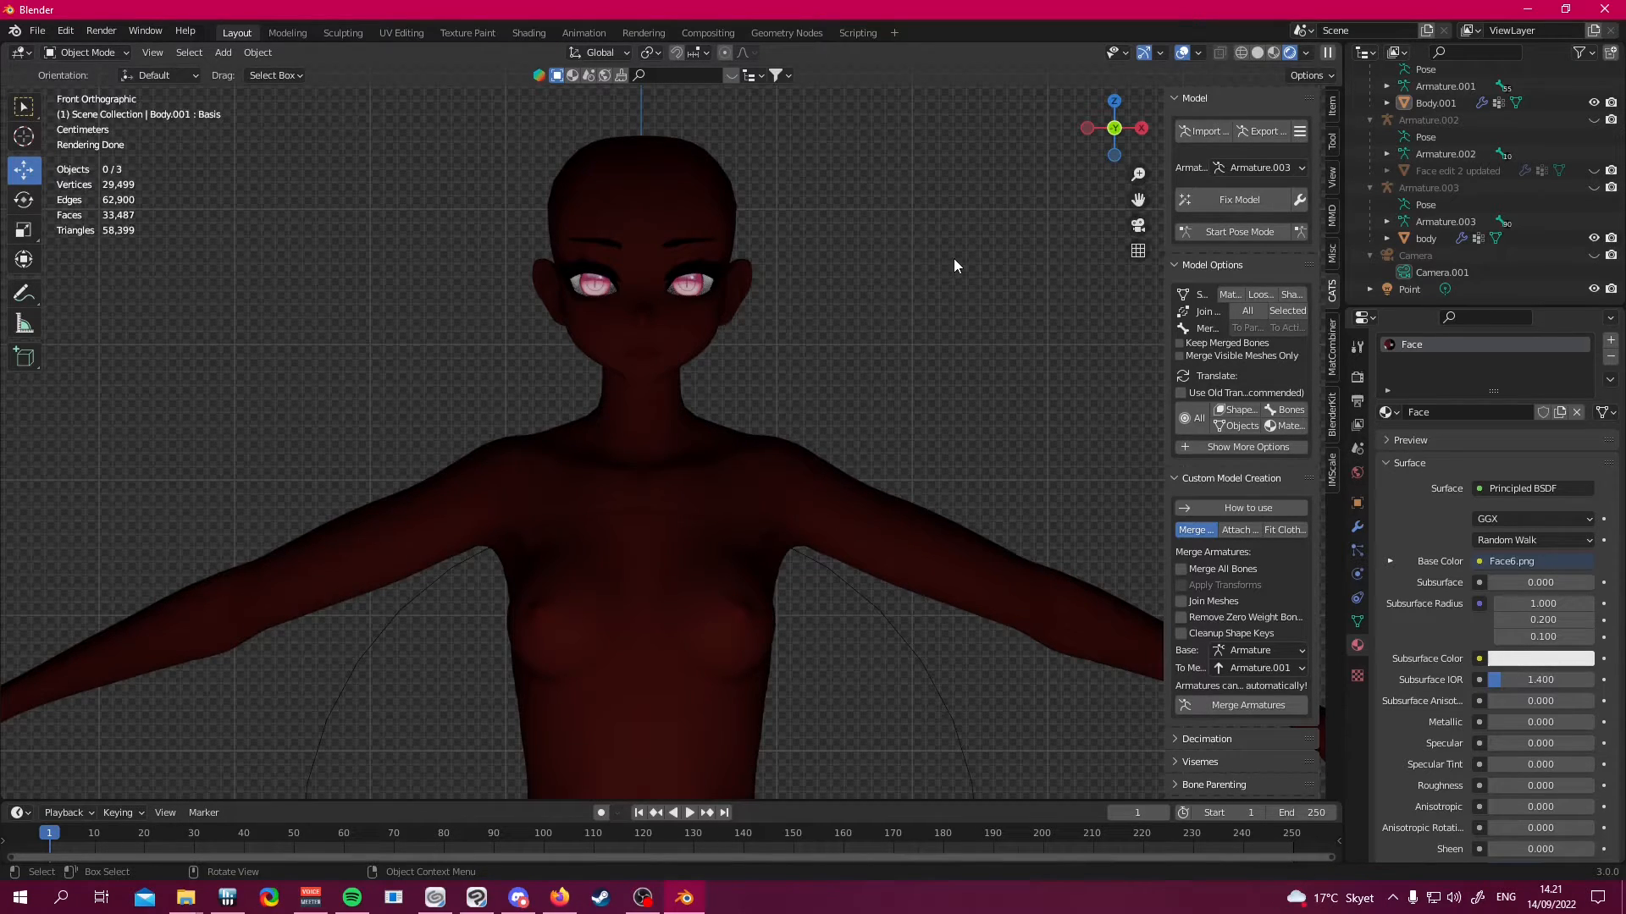
# Move the point light about 0.3 m straight up along the Z axis to the neck area and deselect it
pyautogui.scroll(-3, 851, 398)
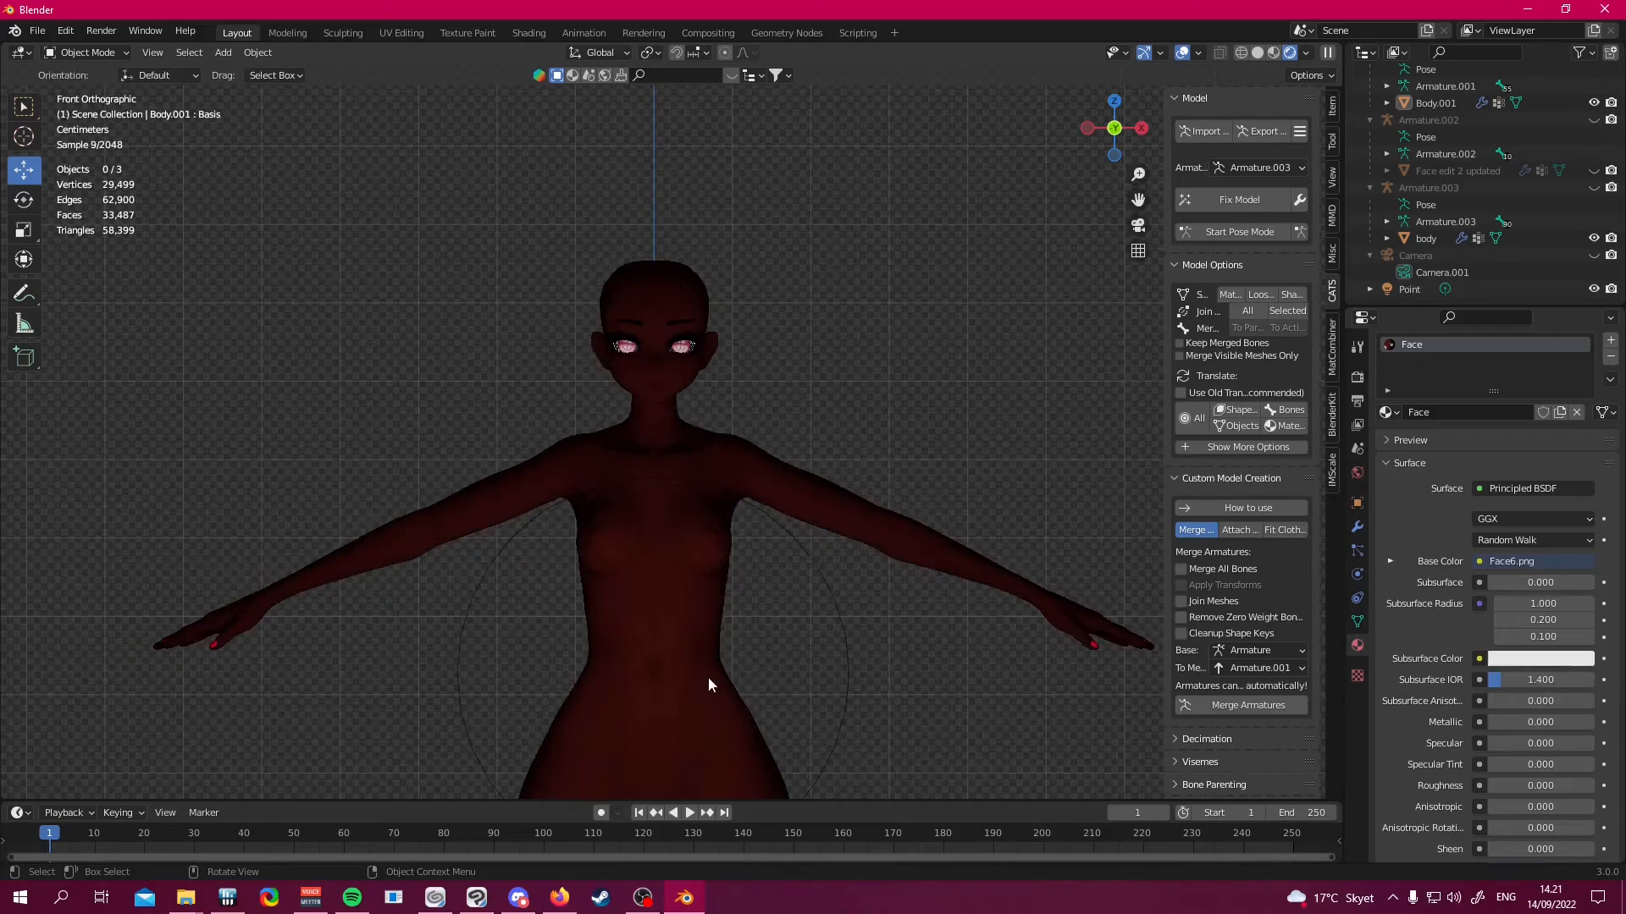
pyautogui.click(648, 679)
pyautogui.moveTo(653, 611); pyautogui.dragTo(655, 334)
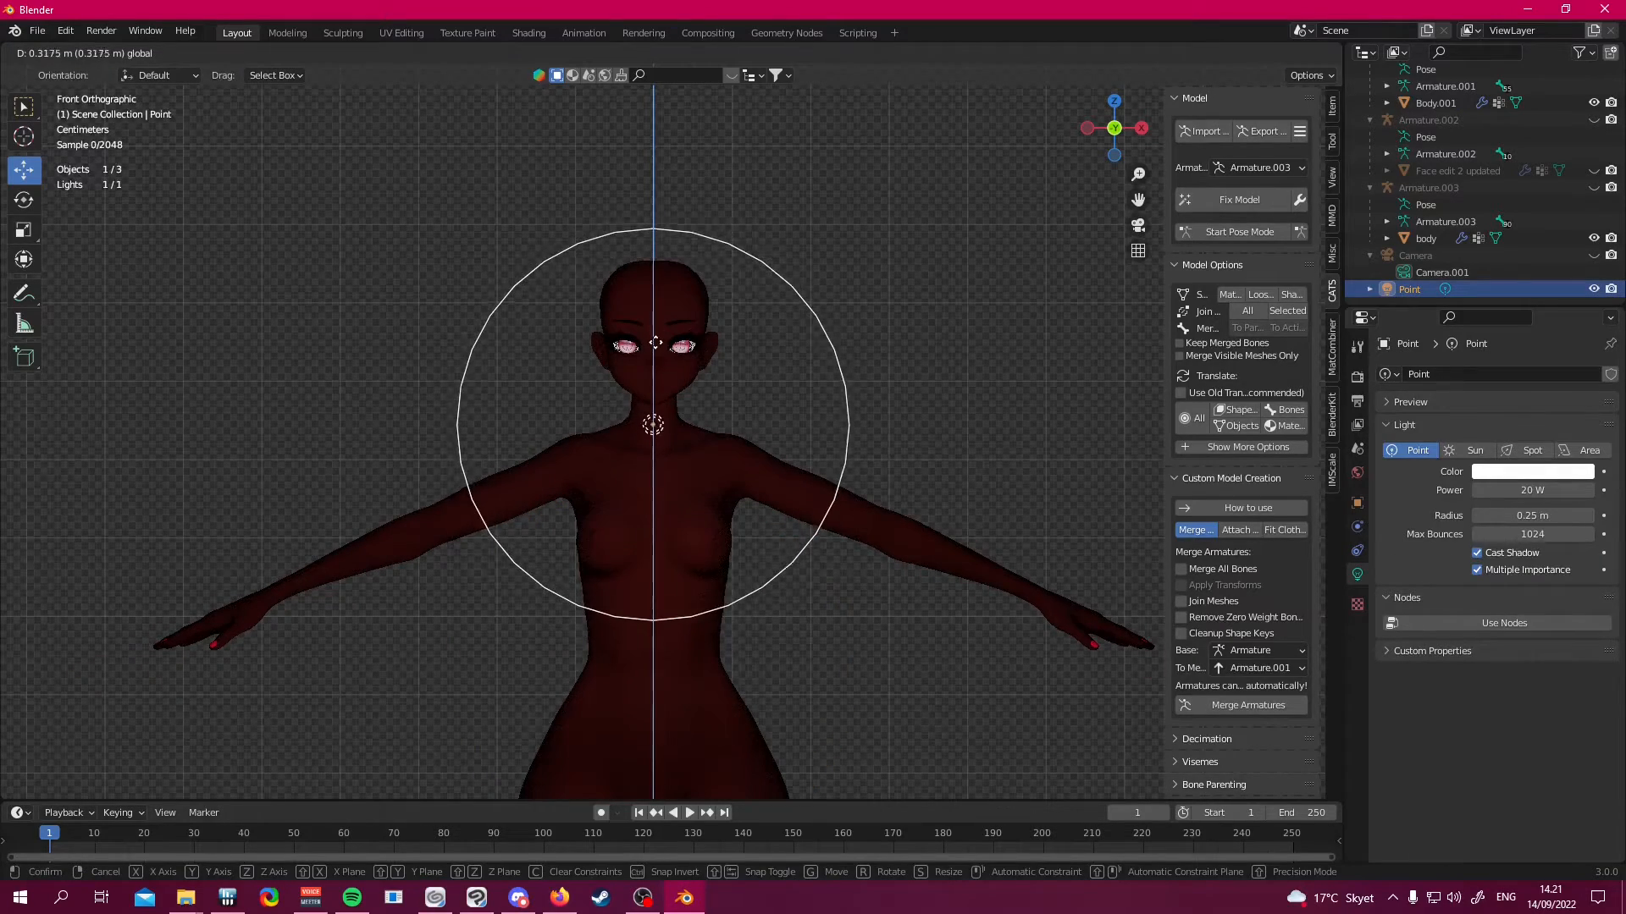
pyautogui.scroll(4, 653, 328)
pyautogui.scroll(-2, 652, 322)
pyautogui.scroll(1, 1022, 349)
pyautogui.click(1023, 348)
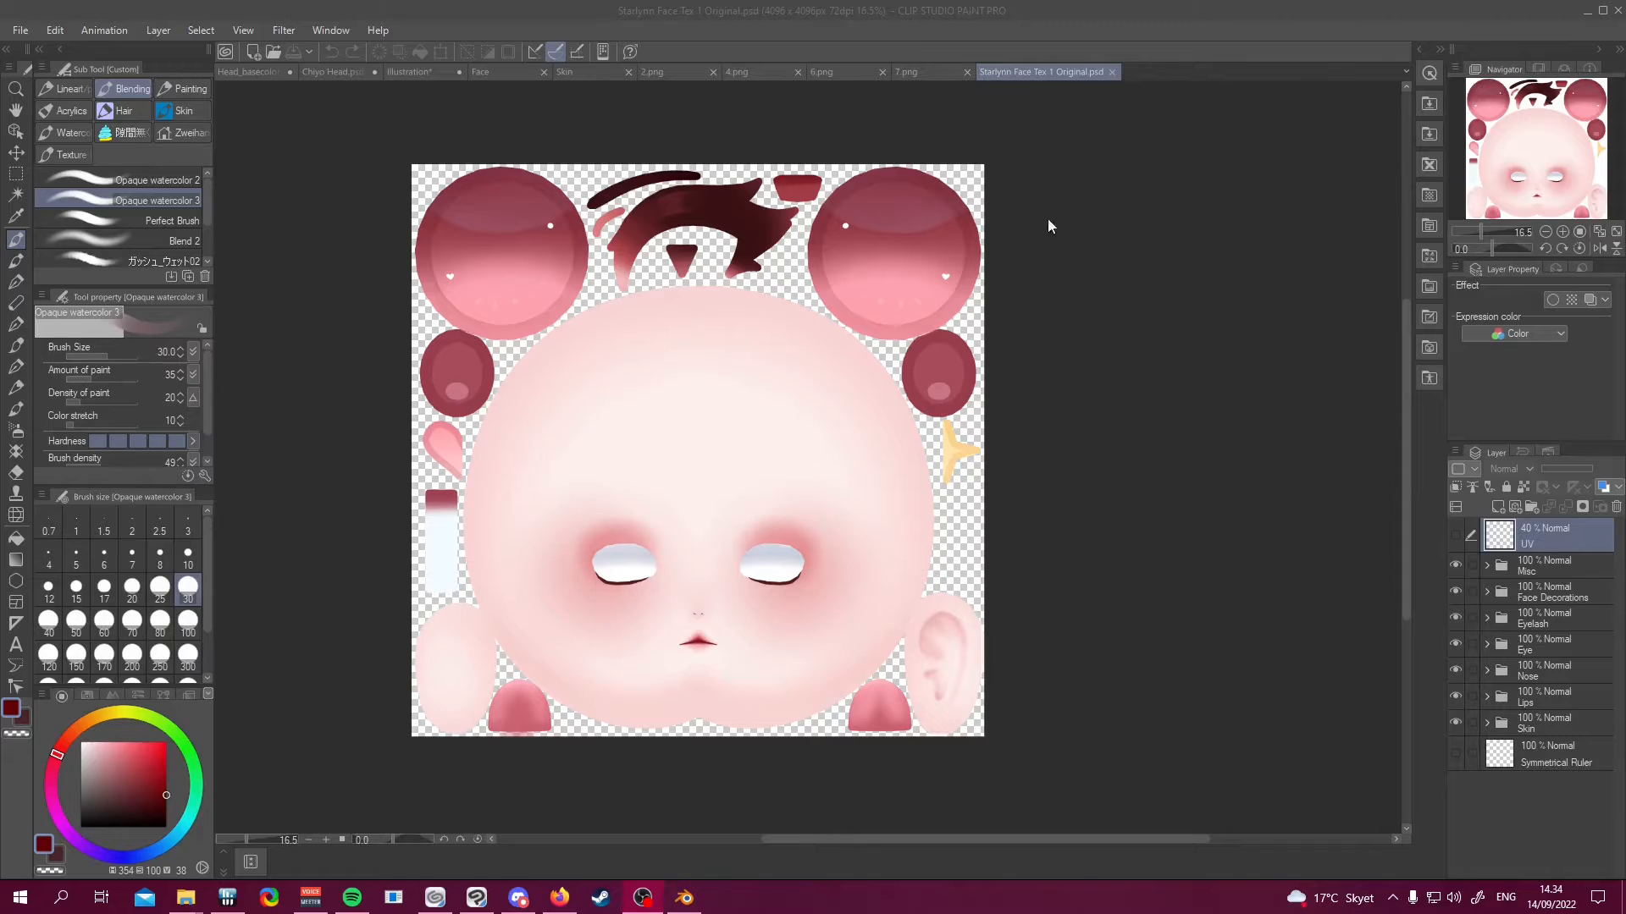
# In Starlynn Face Tex 1 Original.psd, toggle each folder's visibility from Skin up to Misc to examine what it contains
pyautogui.click(1455, 723)
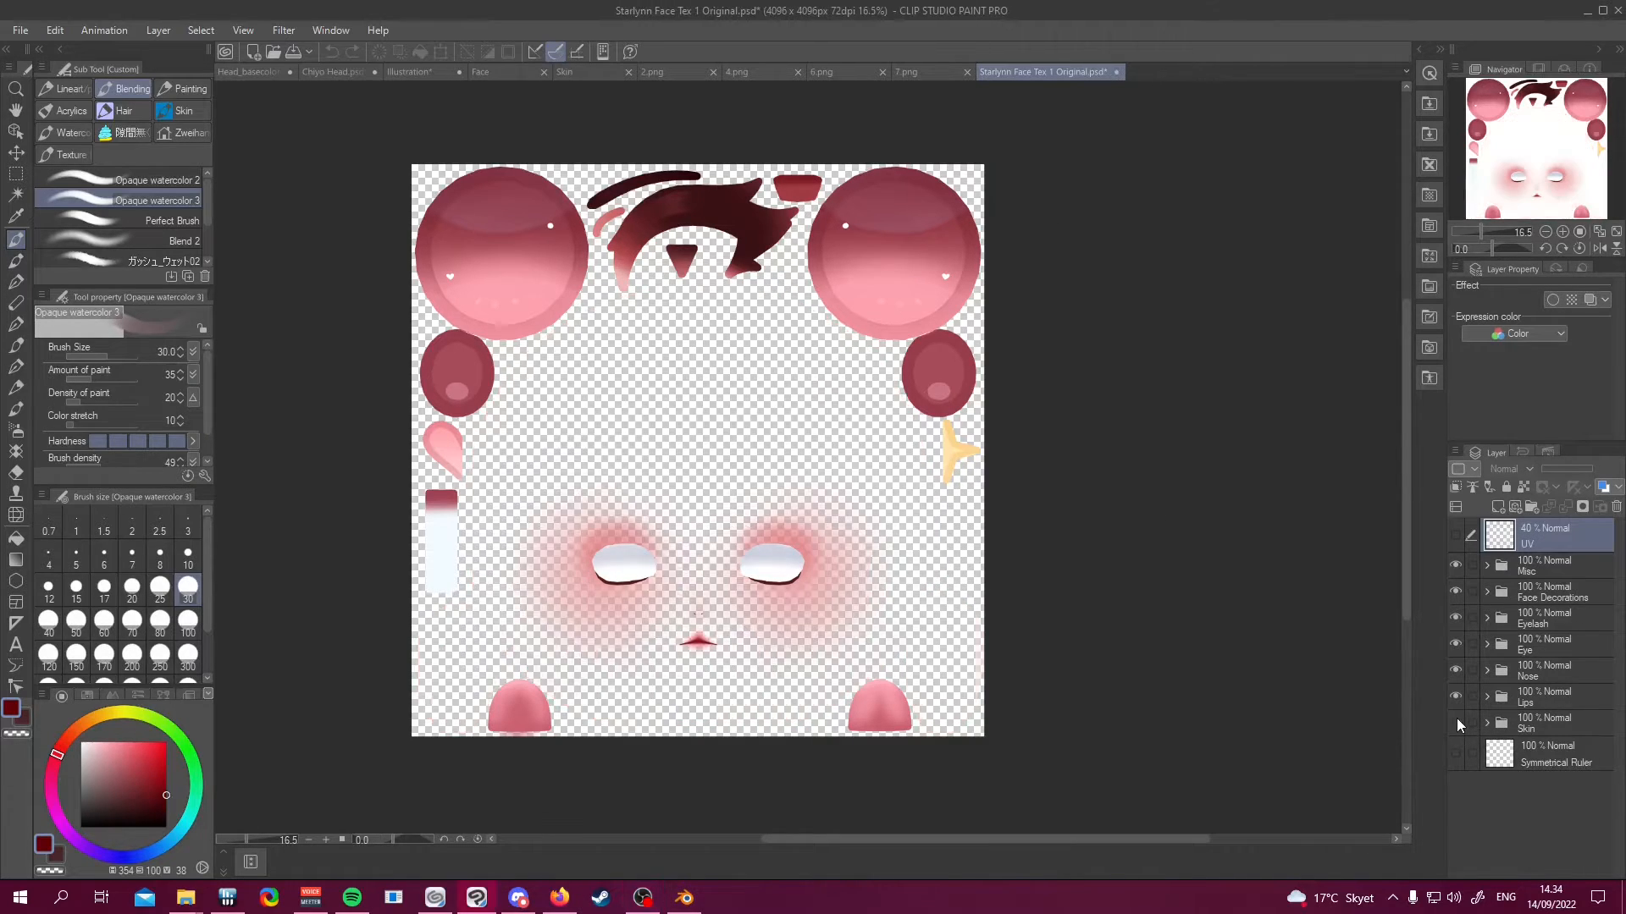
pyautogui.click(1456, 722)
pyautogui.click(1455, 699)
pyautogui.click(1455, 699)
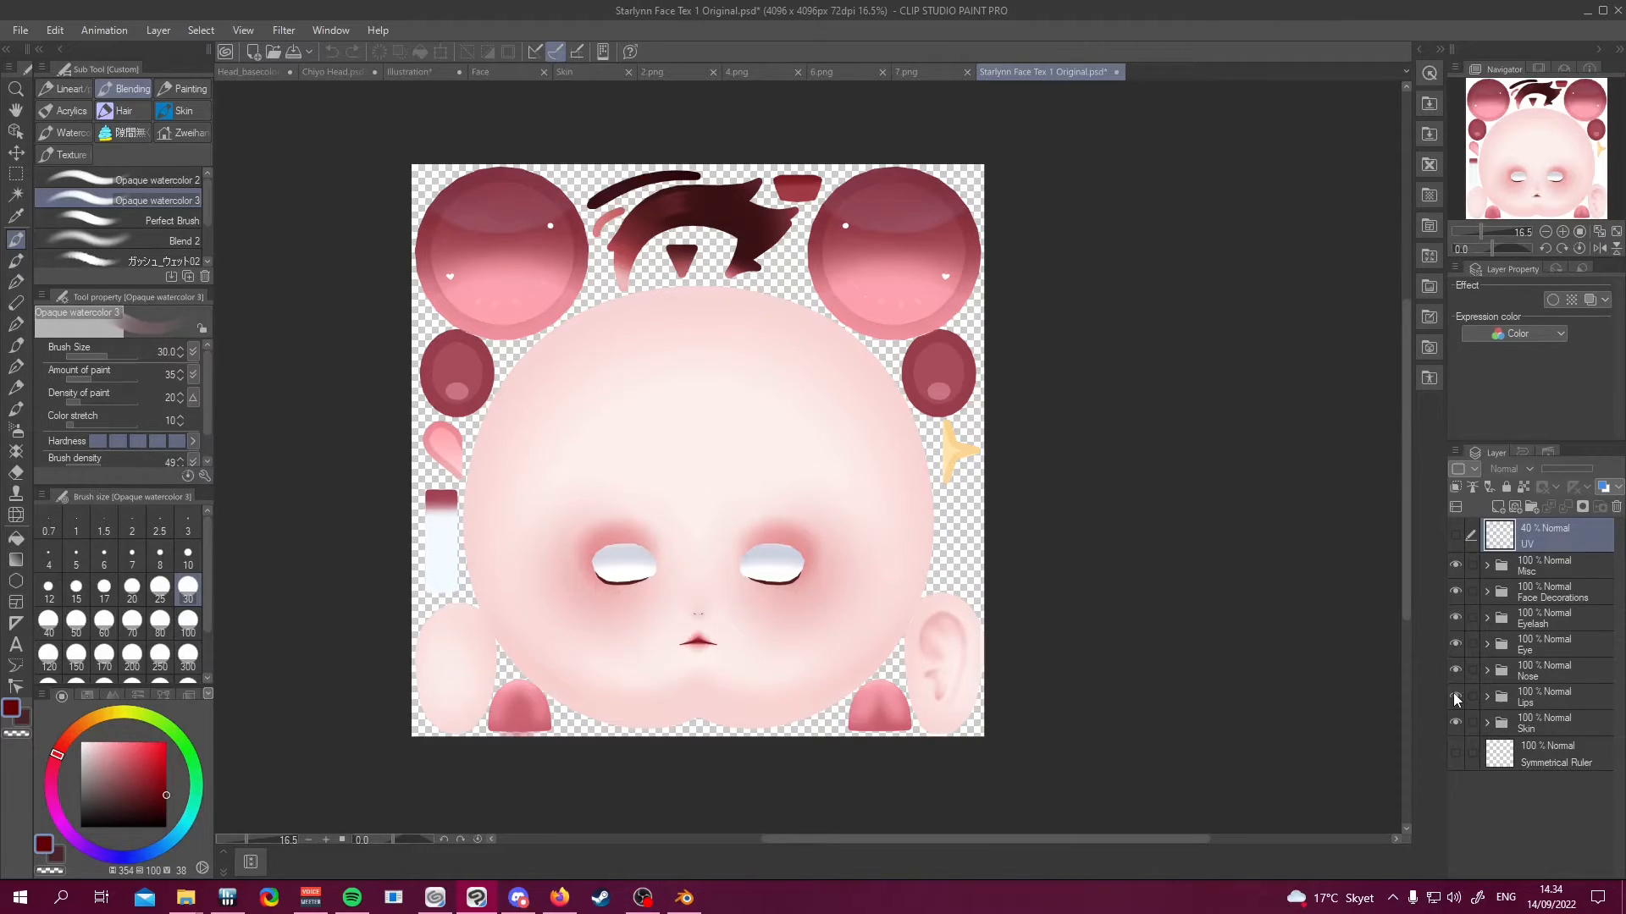
pyautogui.click(1455, 670)
pyautogui.click(1456, 670)
pyautogui.click(1456, 643)
pyautogui.click(1456, 644)
pyautogui.click(1455, 618)
pyautogui.click(1455, 591)
pyautogui.click(1456, 591)
pyautogui.click(1456, 565)
pyautogui.click(1456, 566)
# Toggle the folders off and on again from Misc down to Skin to review each part of the face texture
pyautogui.click(1455, 566)
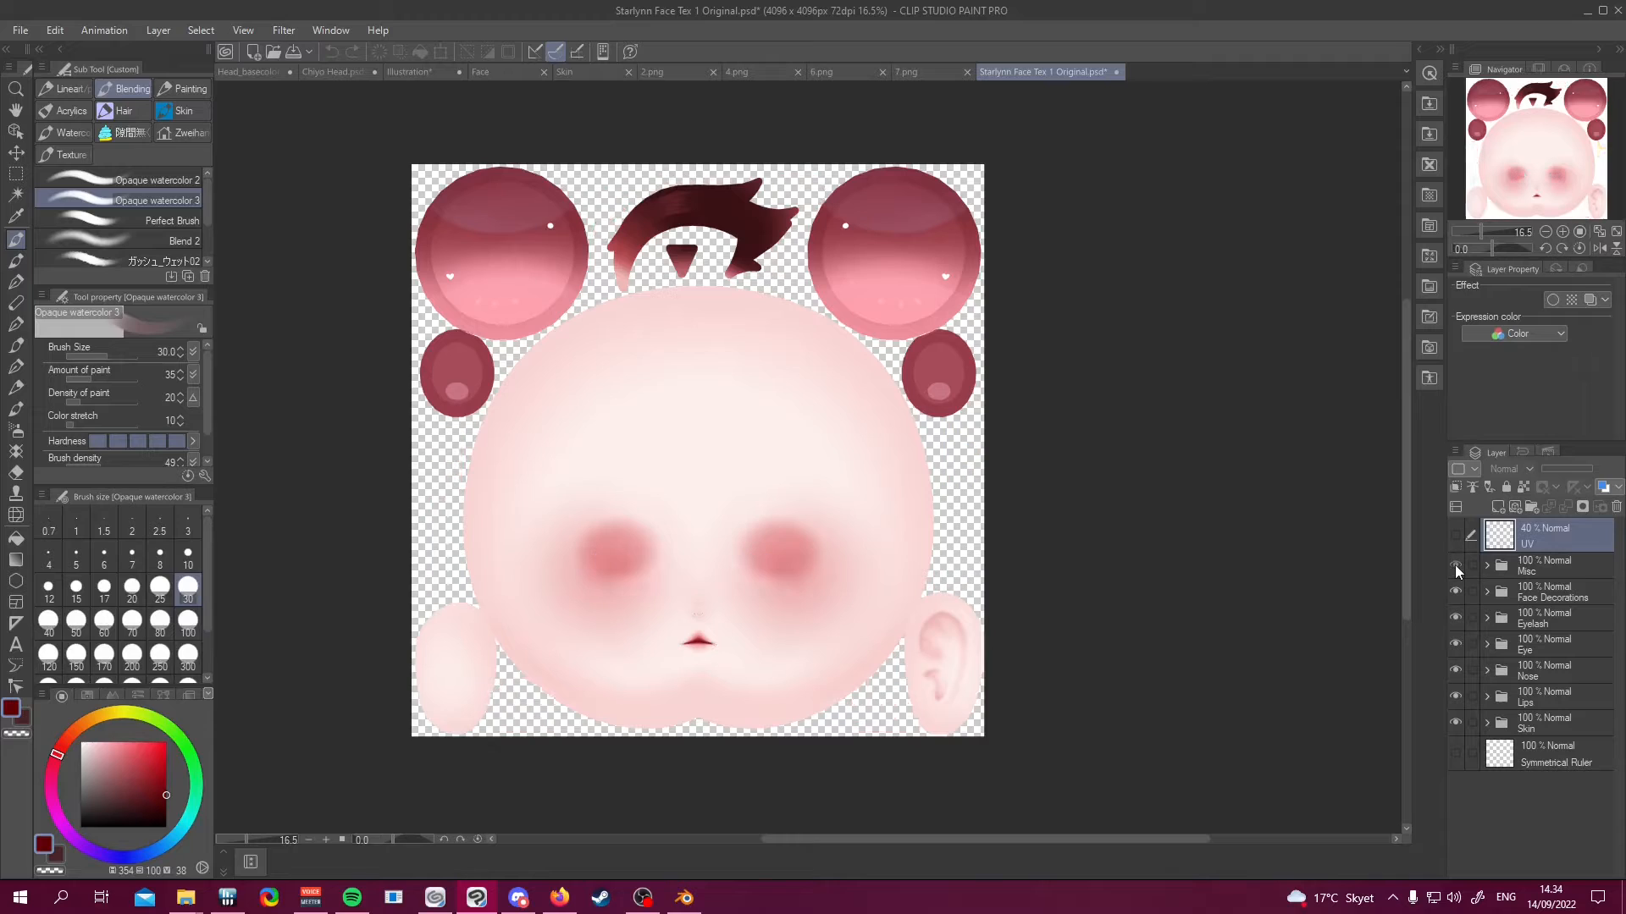
pyautogui.click(1455, 565)
pyautogui.click(1455, 591)
pyautogui.click(1456, 591)
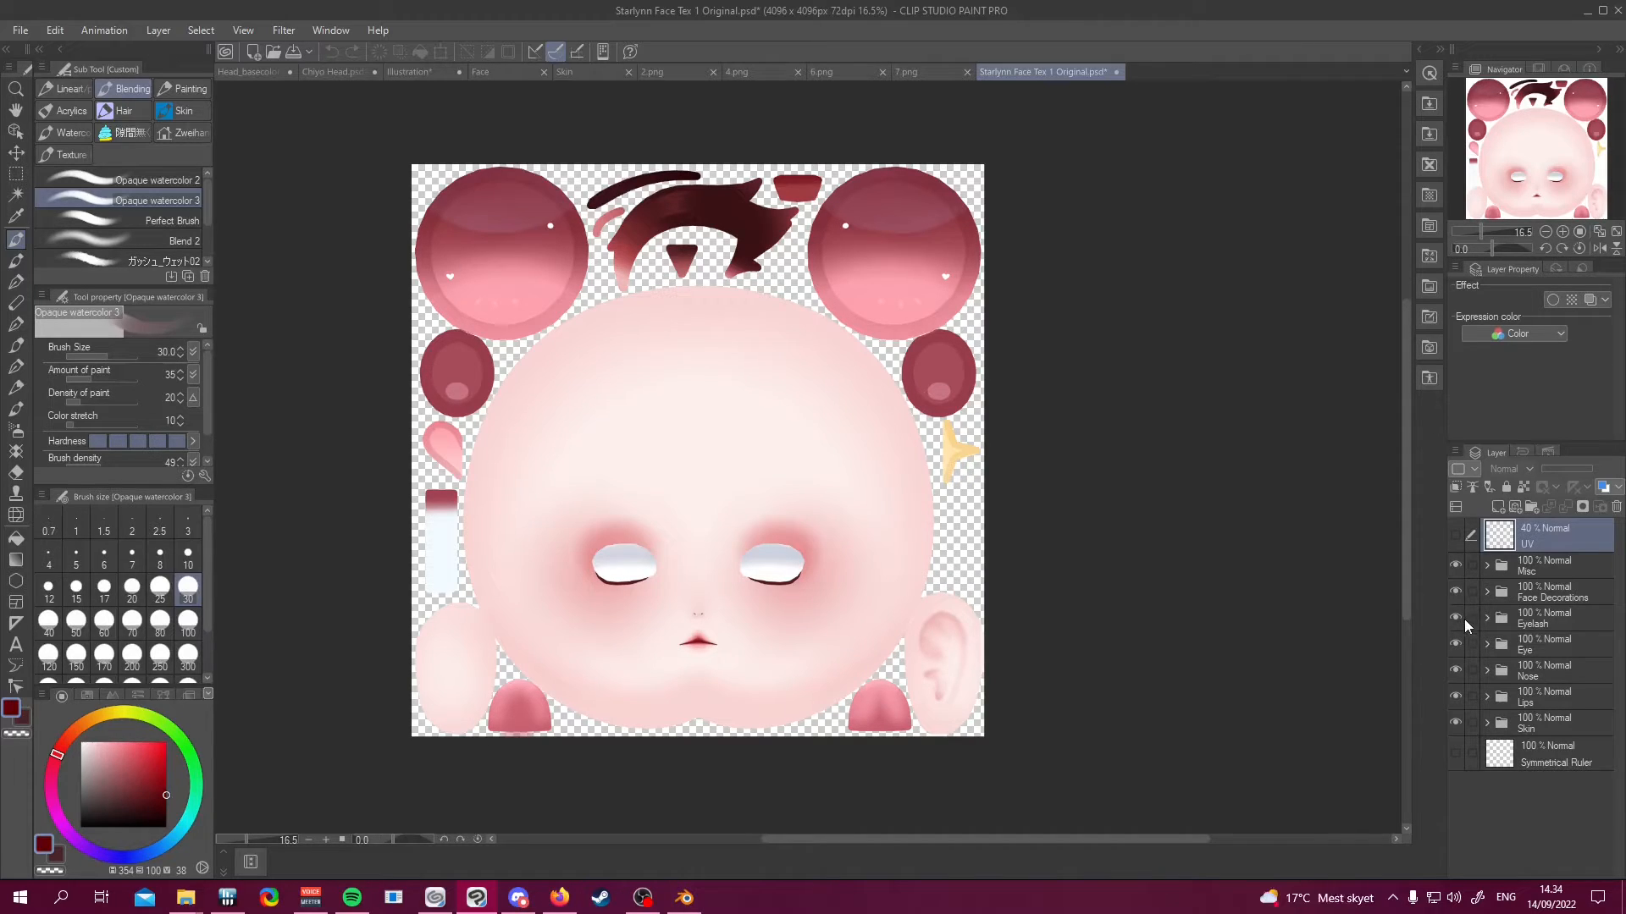
pyautogui.click(1456, 617)
pyautogui.click(1456, 617)
pyautogui.click(1455, 644)
pyautogui.click(1456, 644)
pyautogui.click(1455, 670)
pyautogui.click(1455, 643)
pyautogui.click(1455, 669)
pyautogui.click(1456, 644)
pyautogui.click(1455, 696)
pyautogui.click(1456, 696)
pyautogui.click(1455, 722)
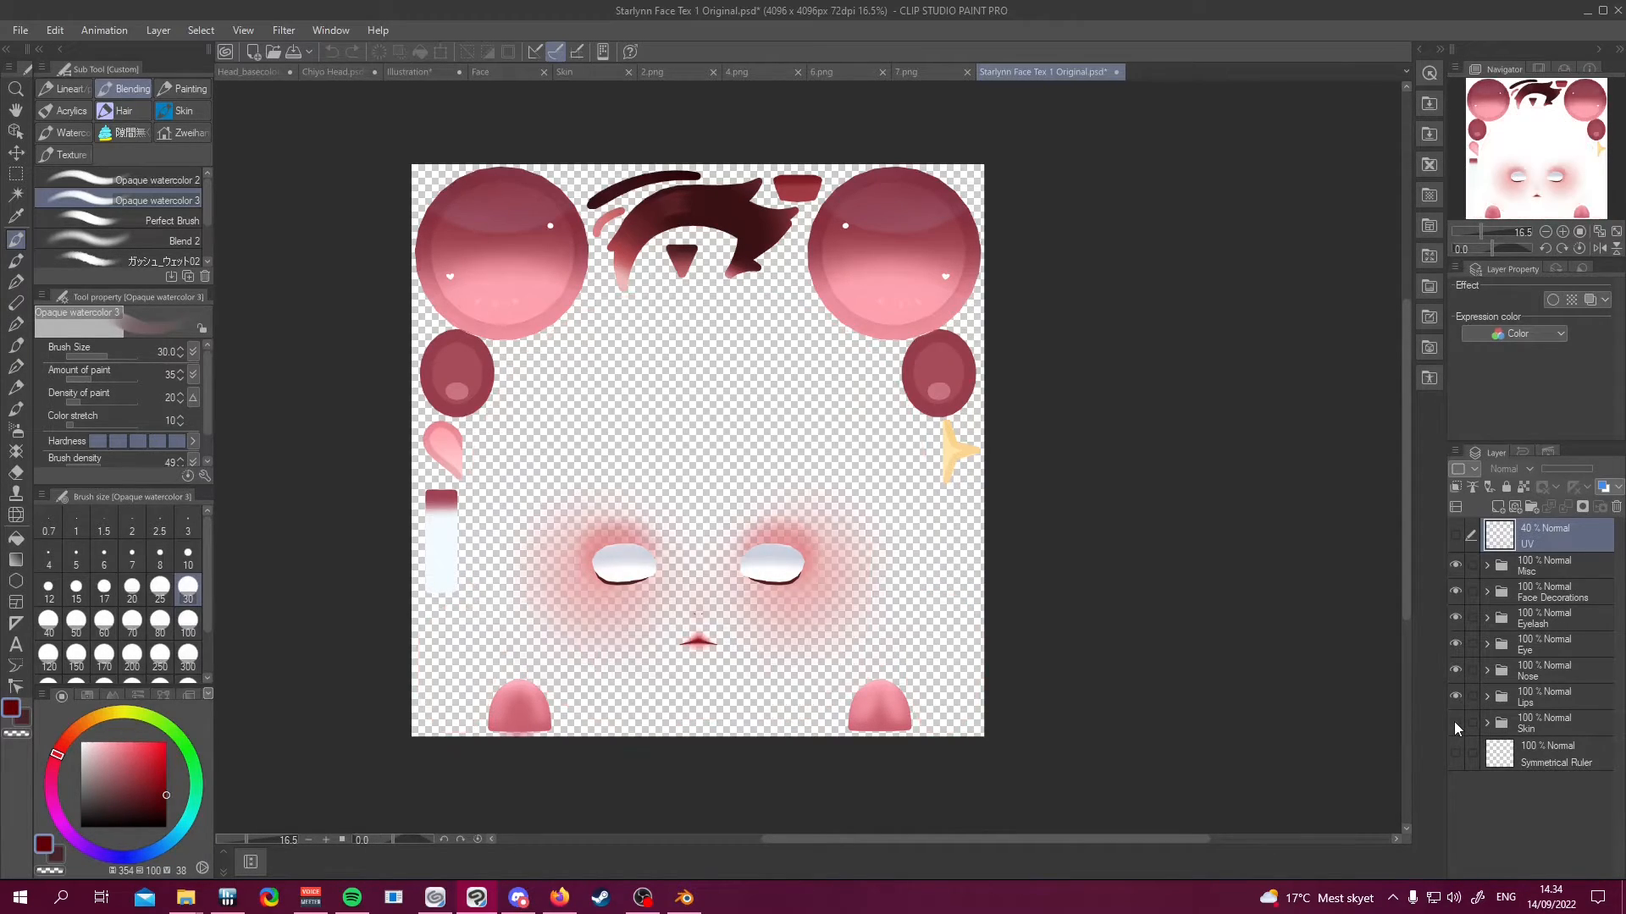
pyautogui.click(1455, 723)
# Expand the Skin folder, select its Base layer and toggle Base, Shading, Inner Ear Shading and Shading 2 to examine each one
pyautogui.click(1488, 724)
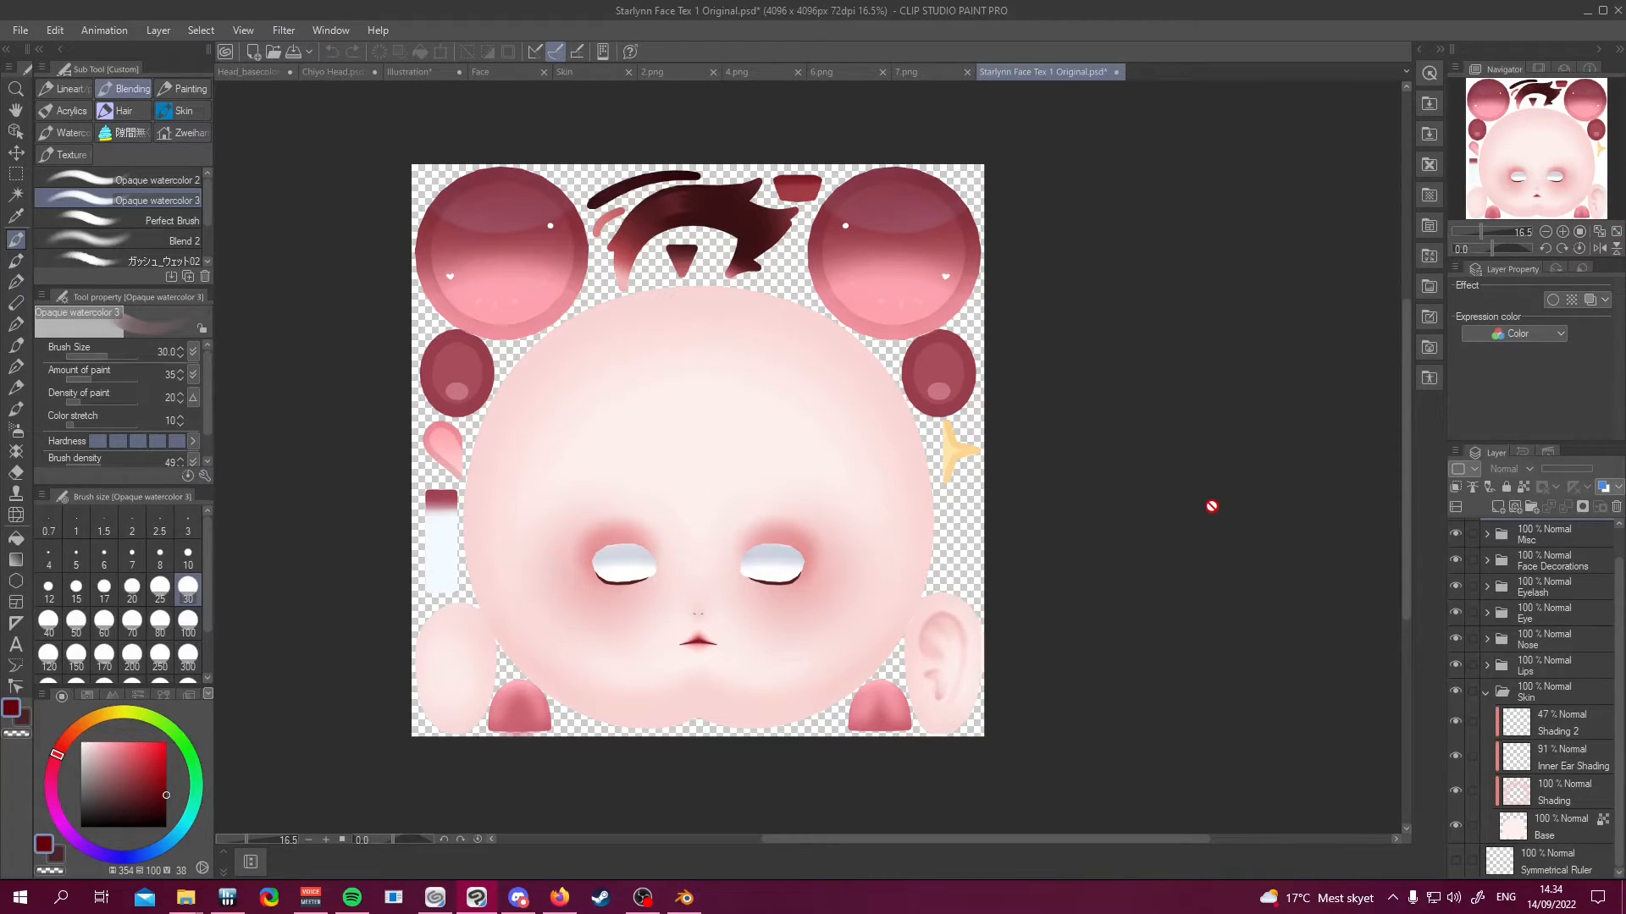
pyautogui.click(1562, 840)
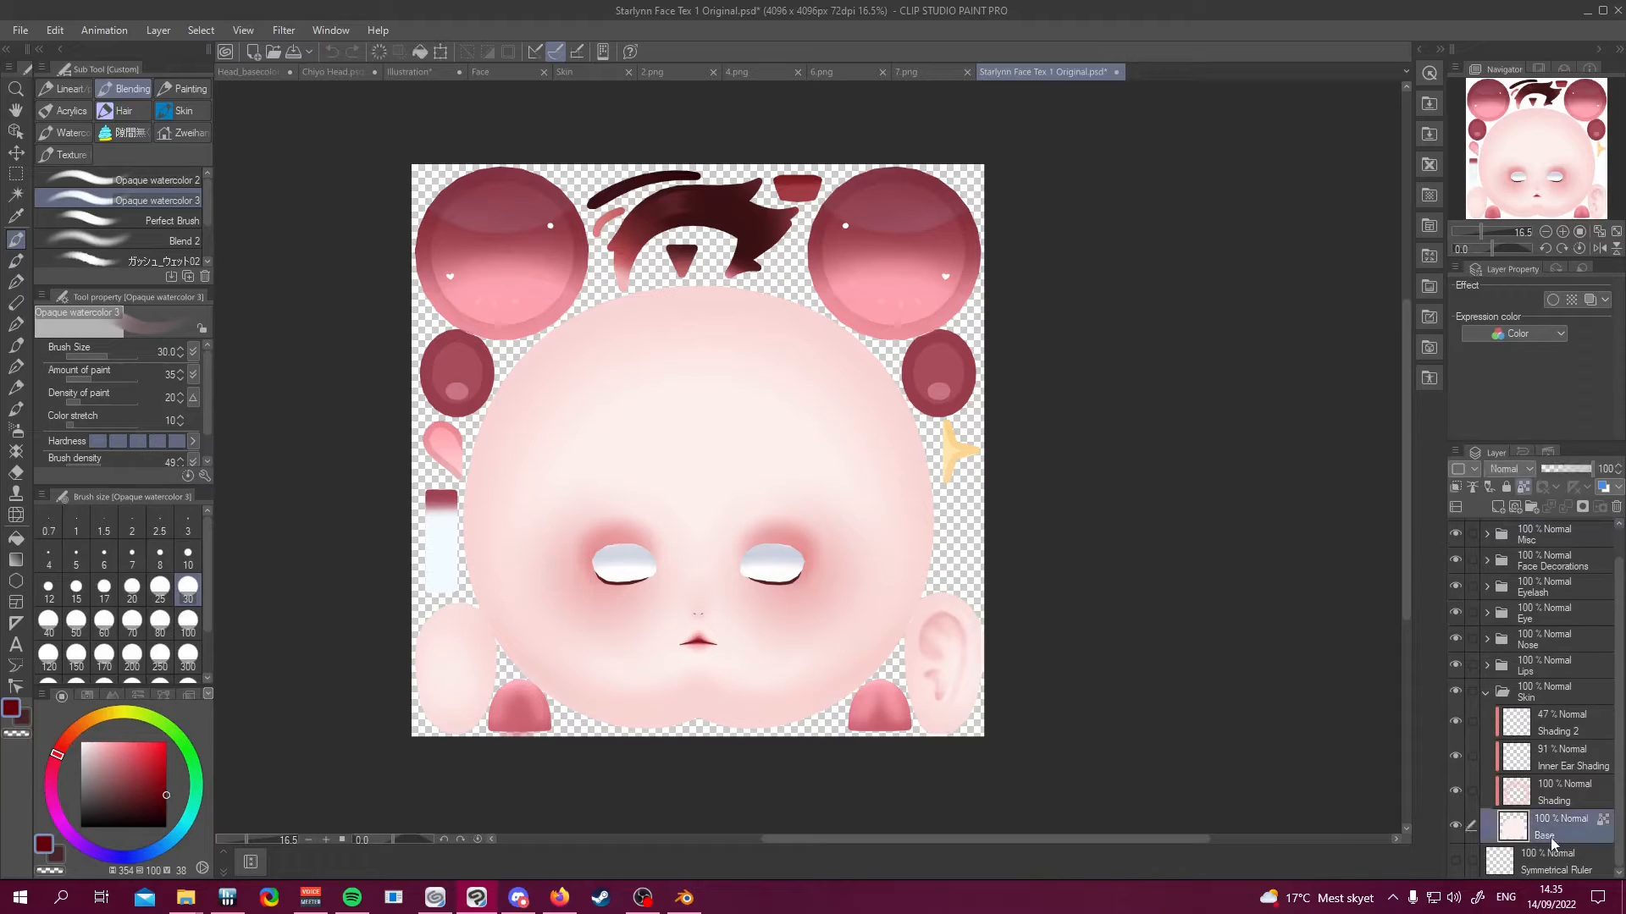
pyautogui.click(1455, 826)
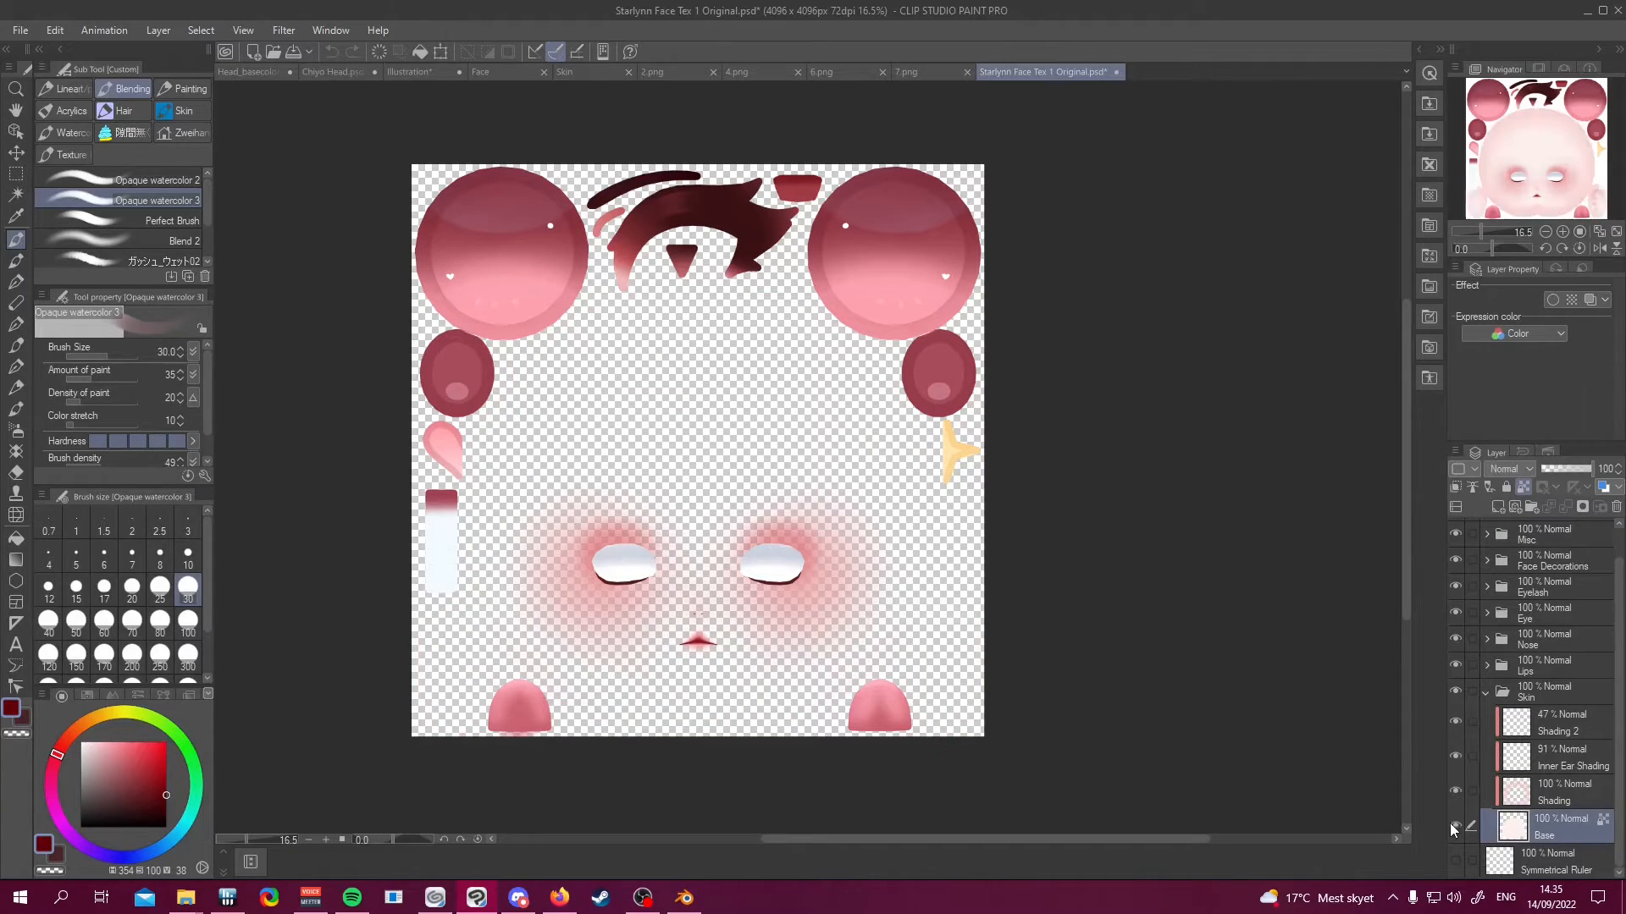
pyautogui.click(1456, 826)
pyautogui.click(1456, 791)
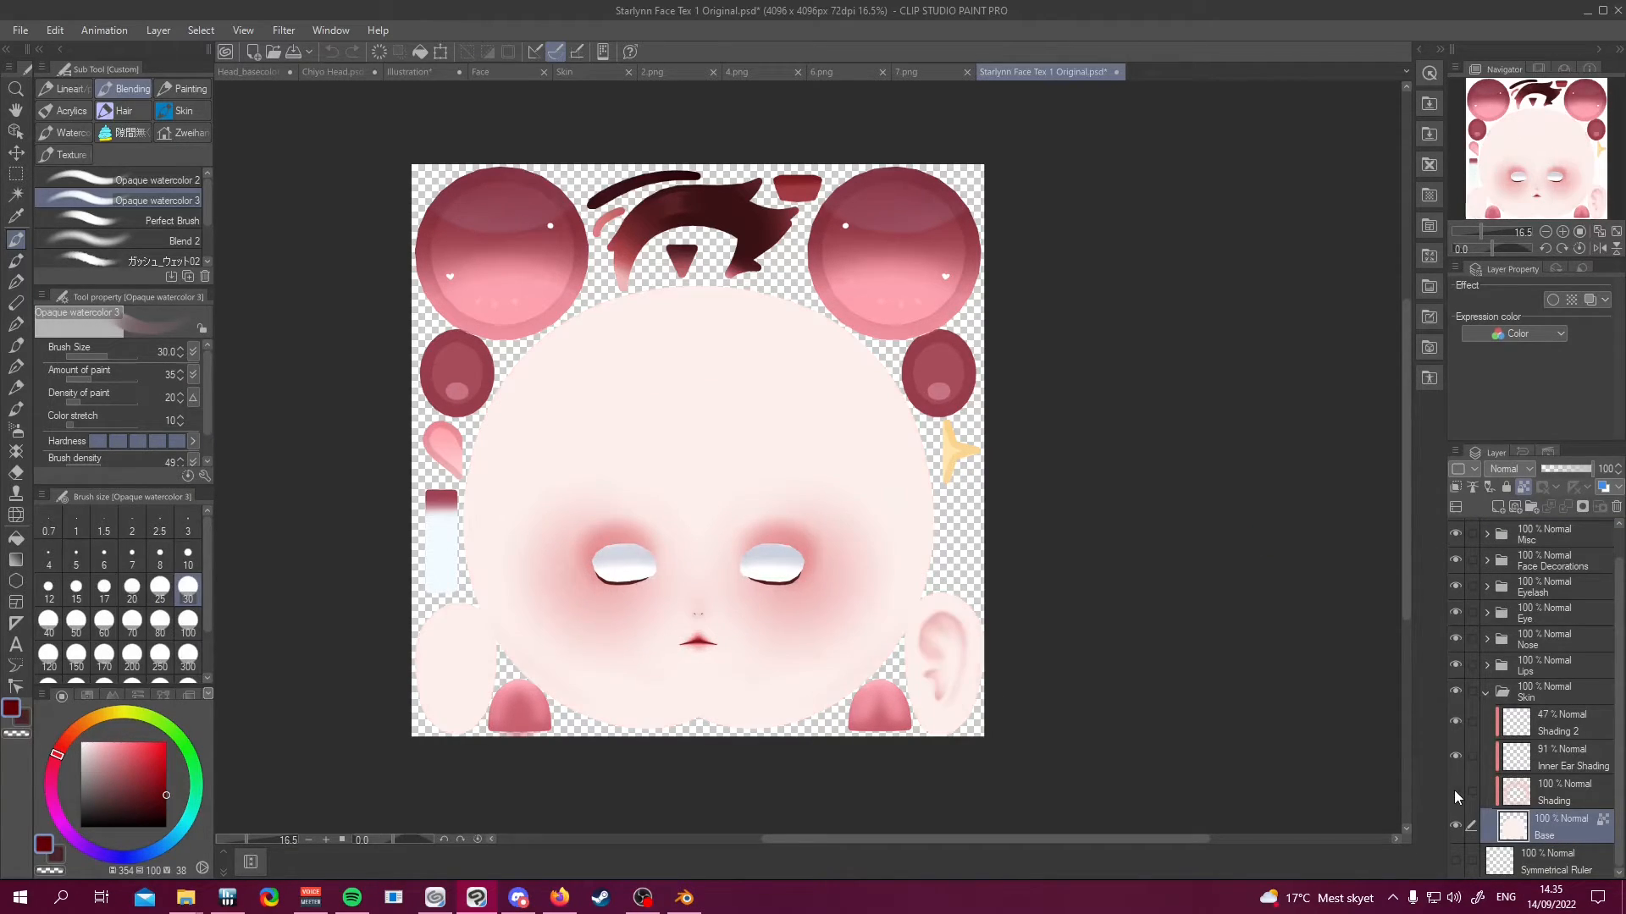
pyautogui.click(1456, 792)
pyautogui.click(1456, 757)
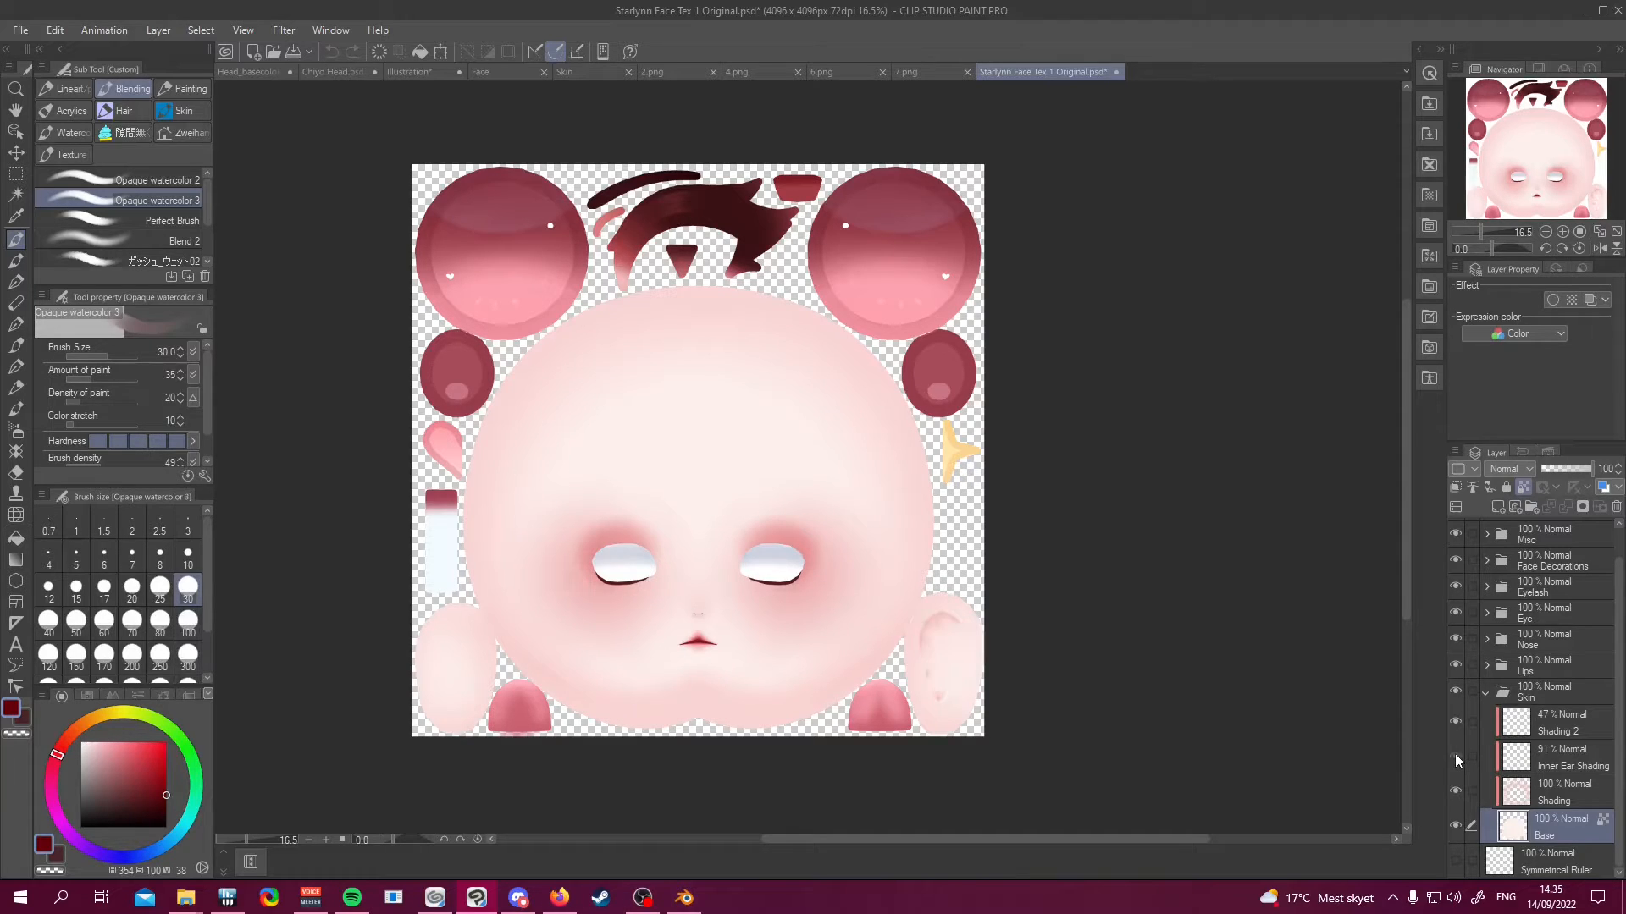
pyautogui.click(1455, 757)
pyautogui.click(1455, 722)
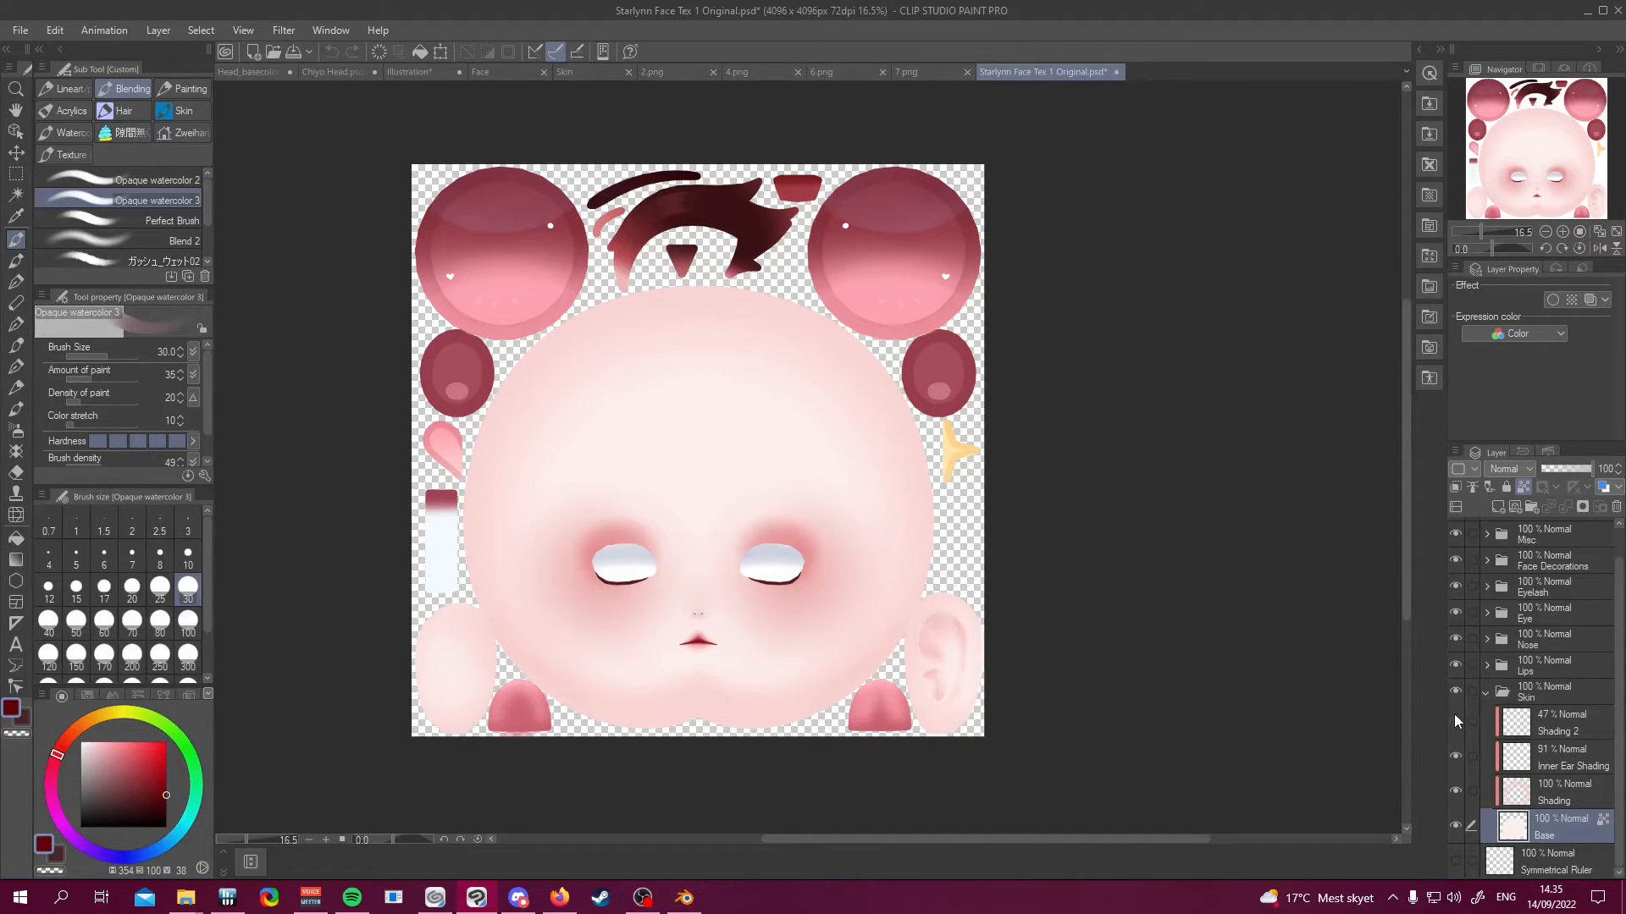
pyautogui.click(1455, 723)
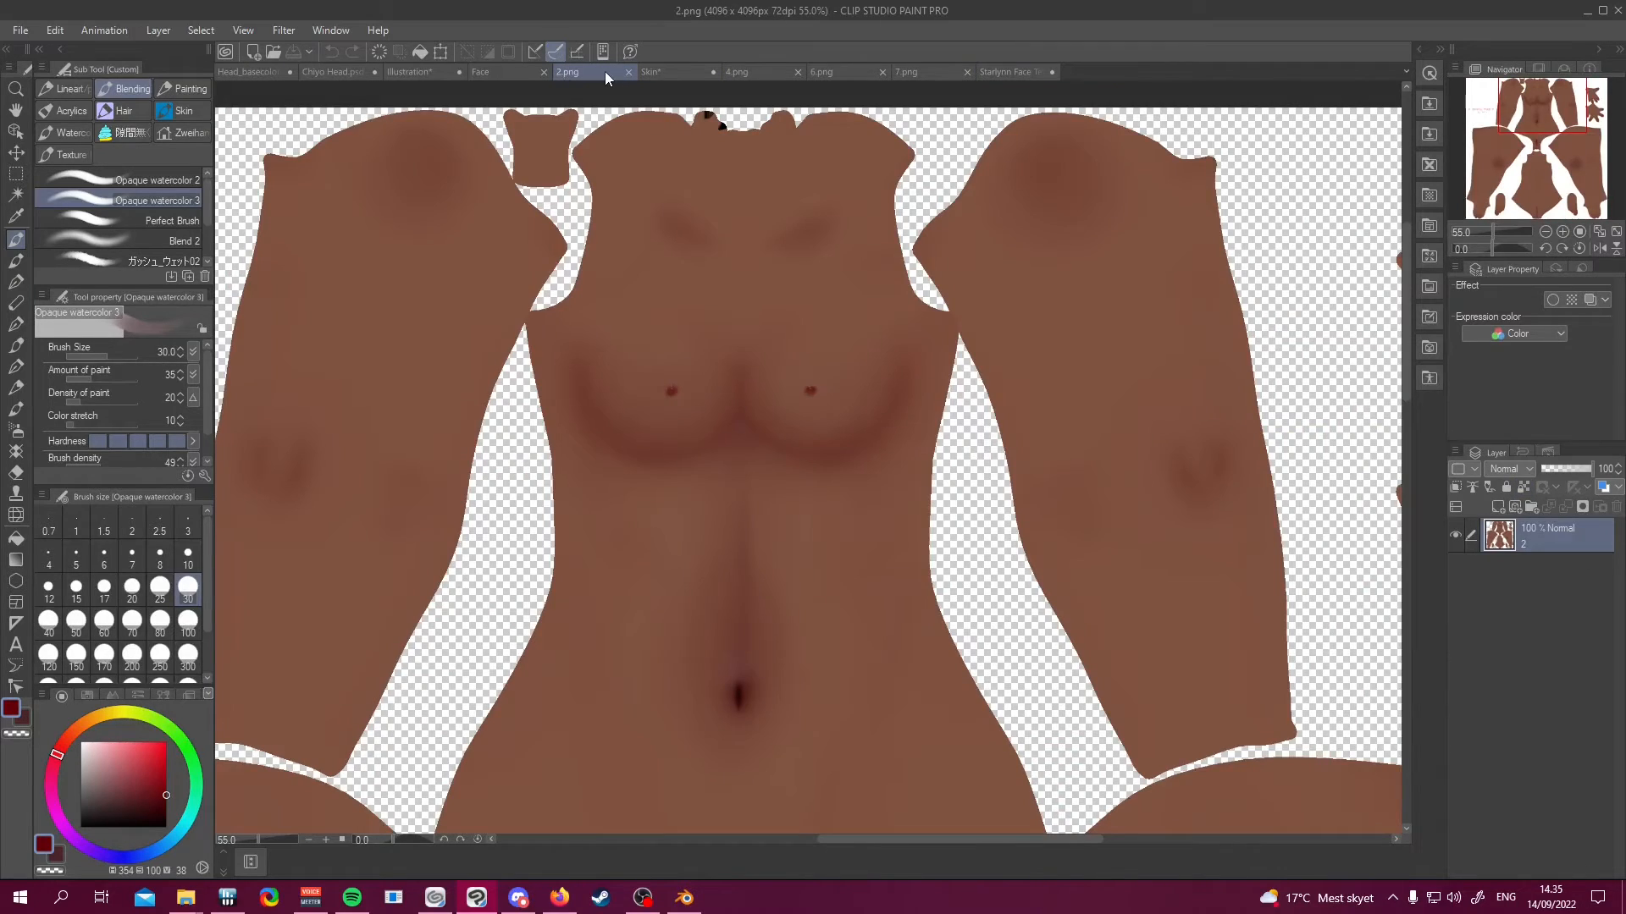
# Move the 2.png document to the end of the open files, view its whole body texture and bring up 4.png
pyautogui.moveTo(605, 73); pyautogui.dragTo(1050, 72)
pyautogui.scroll(-3, 908, 315)
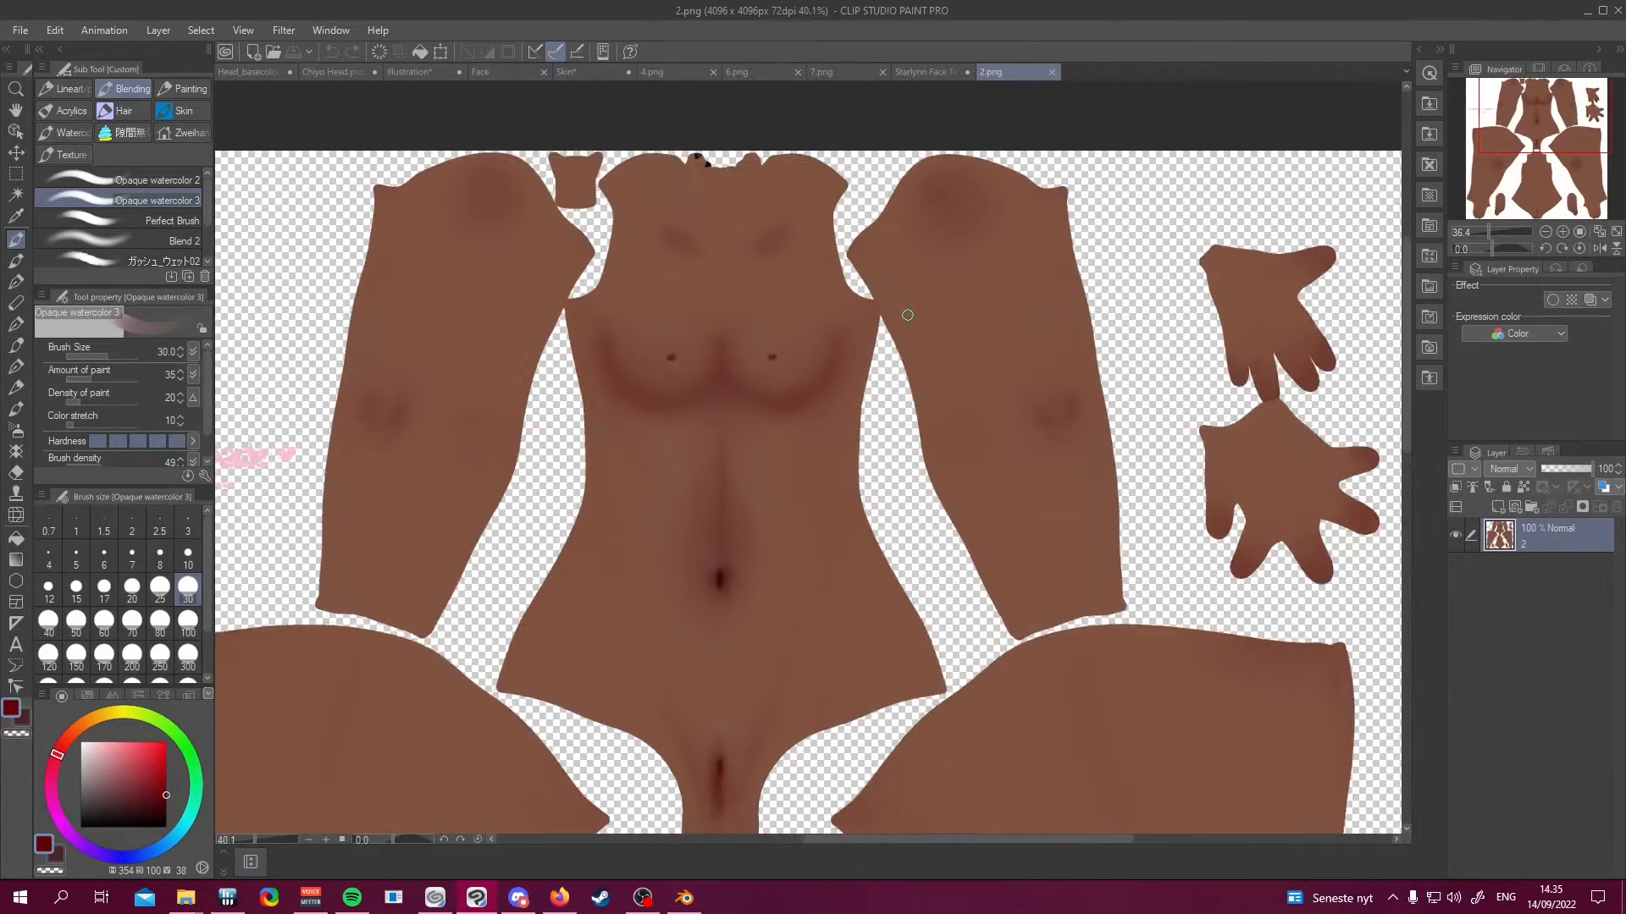
pyautogui.scroll(1, 908, 315)
pyautogui.scroll(-1, 906, 315)
pyautogui.scroll(-1, 1122, 481)
pyautogui.scroll(1, 802, 276)
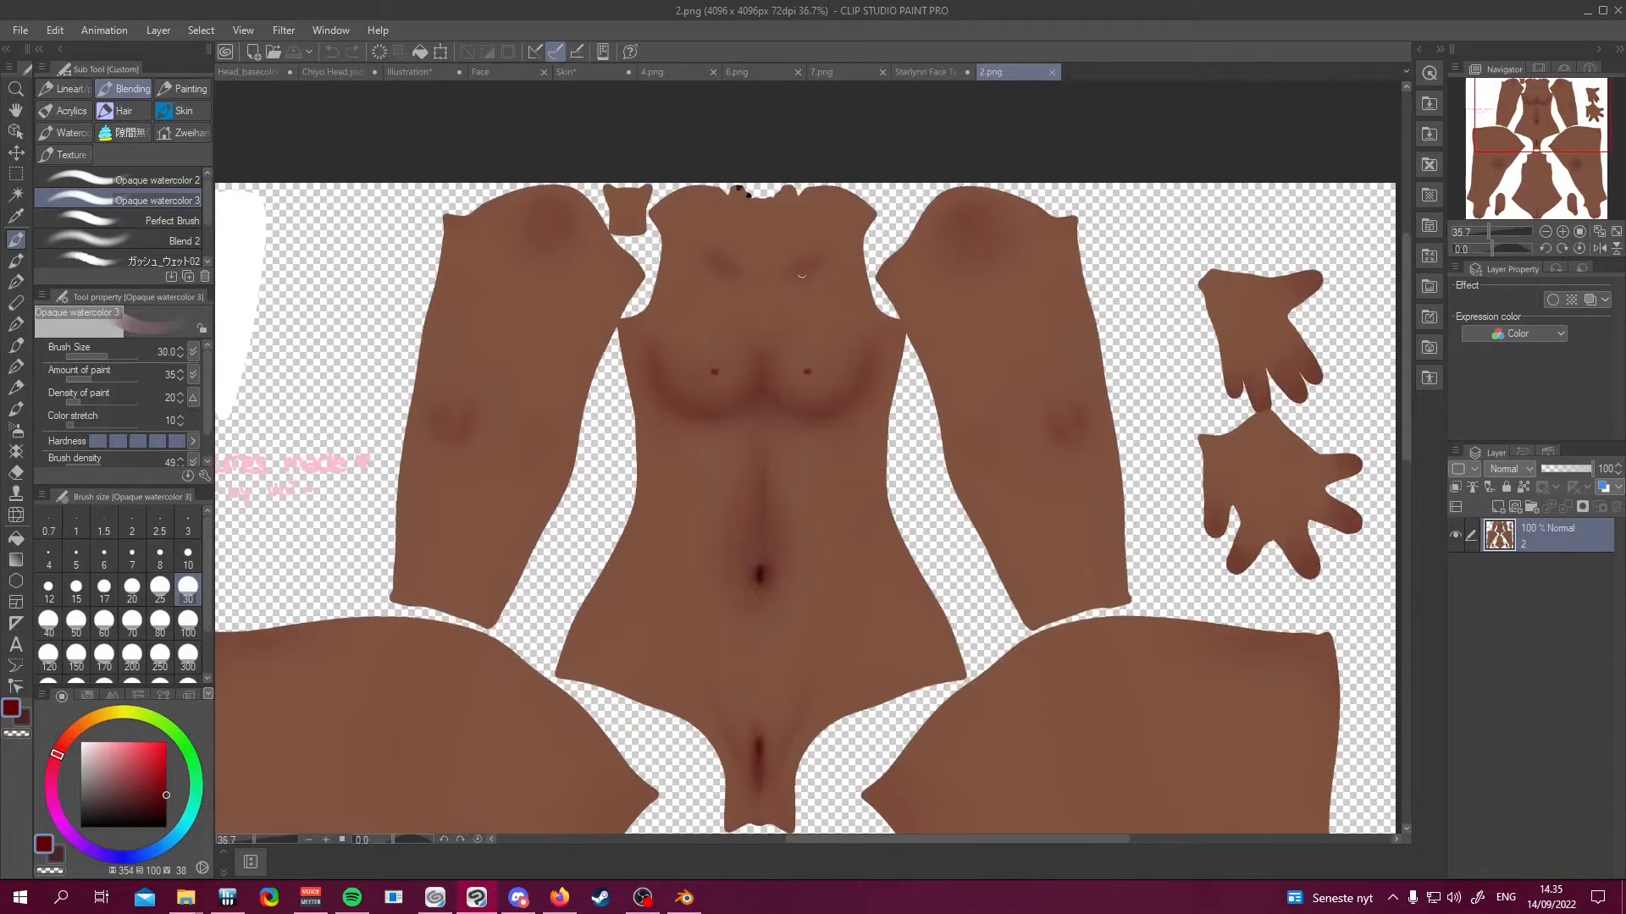
pyautogui.scroll(-4, 802, 276)
pyautogui.scroll(1, 906, 564)
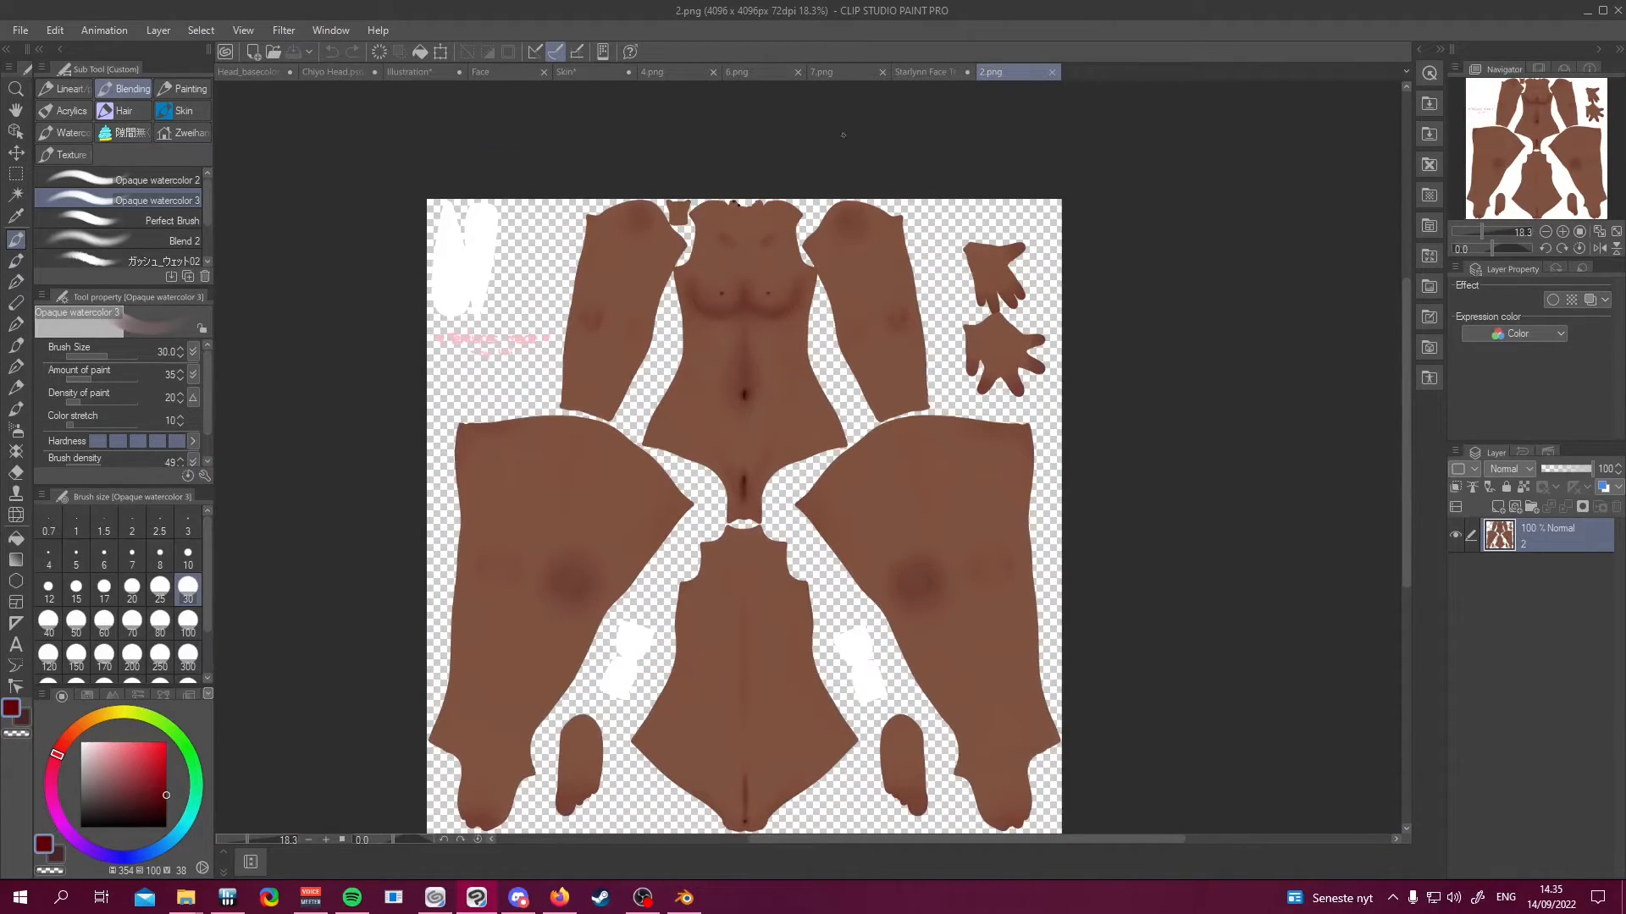
pyautogui.click(672, 73)
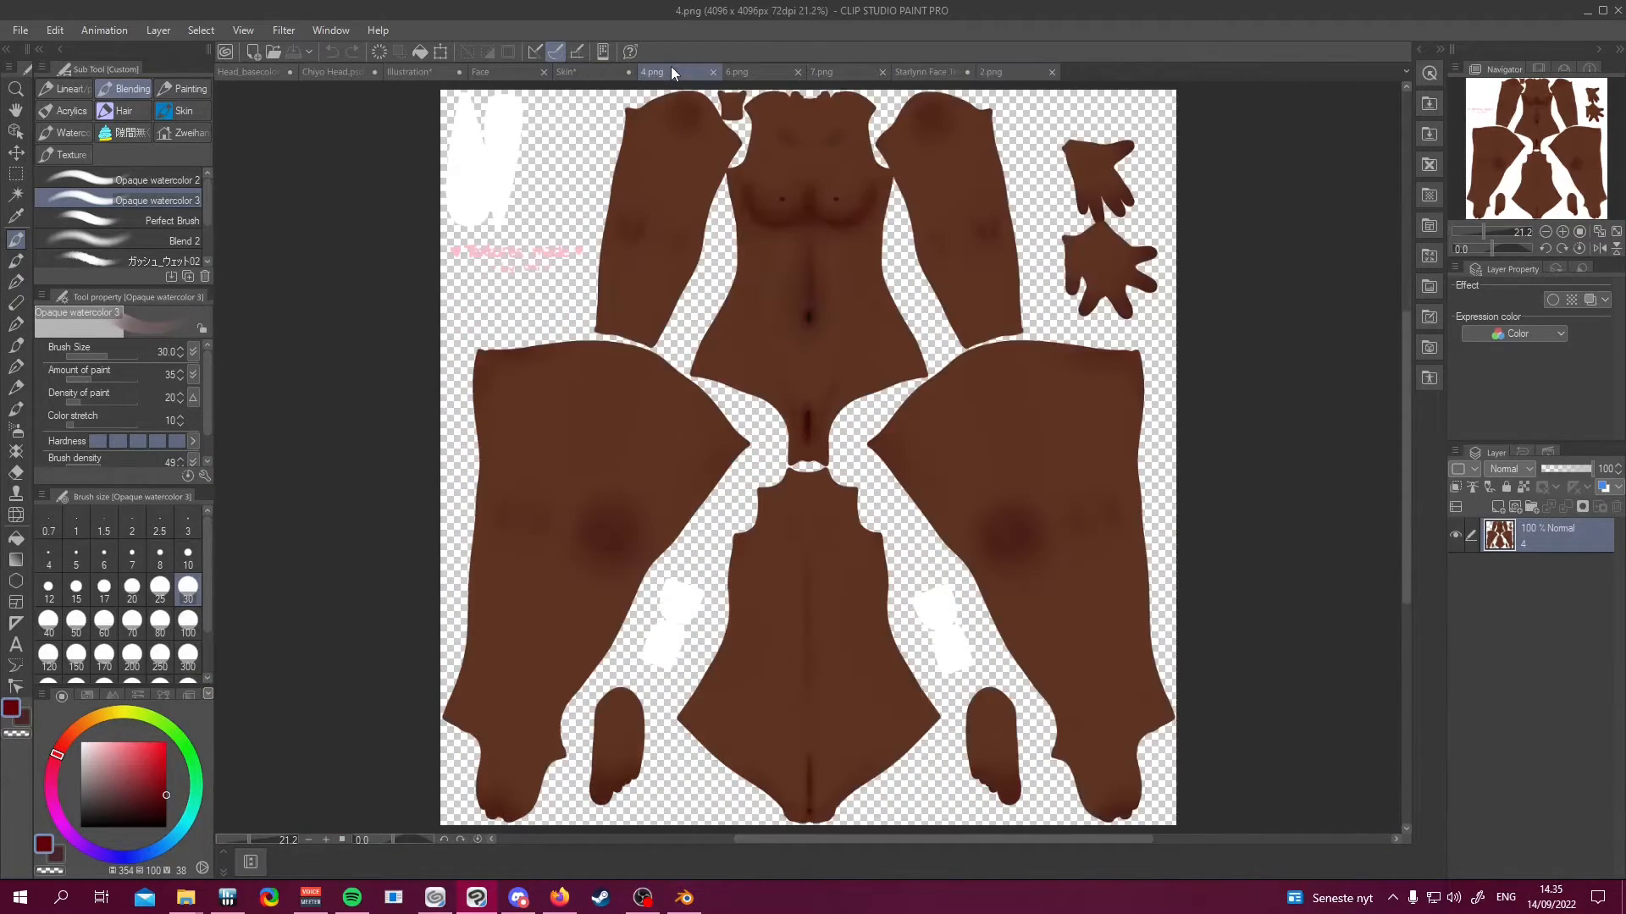
# View the body textures in 6.png and 7.png, and examine the torso and arms of 2.png up close
pyautogui.click(749, 73)
pyautogui.click(842, 73)
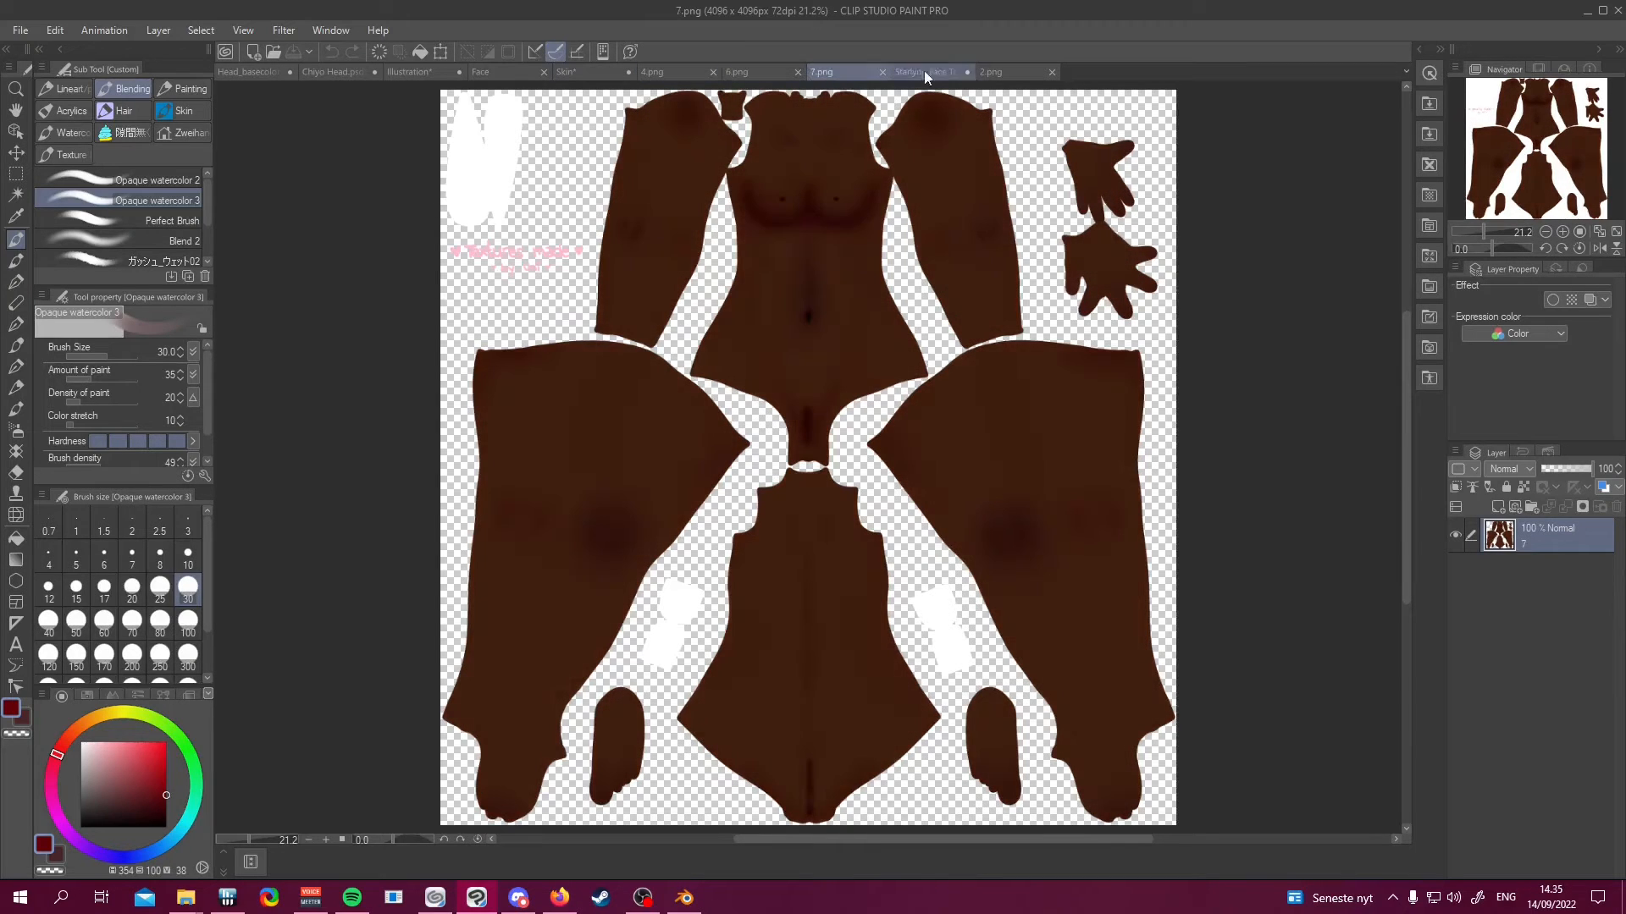
pyautogui.click(990, 73)
pyautogui.scroll(-1, 782, 284)
pyautogui.scroll(2, 783, 285)
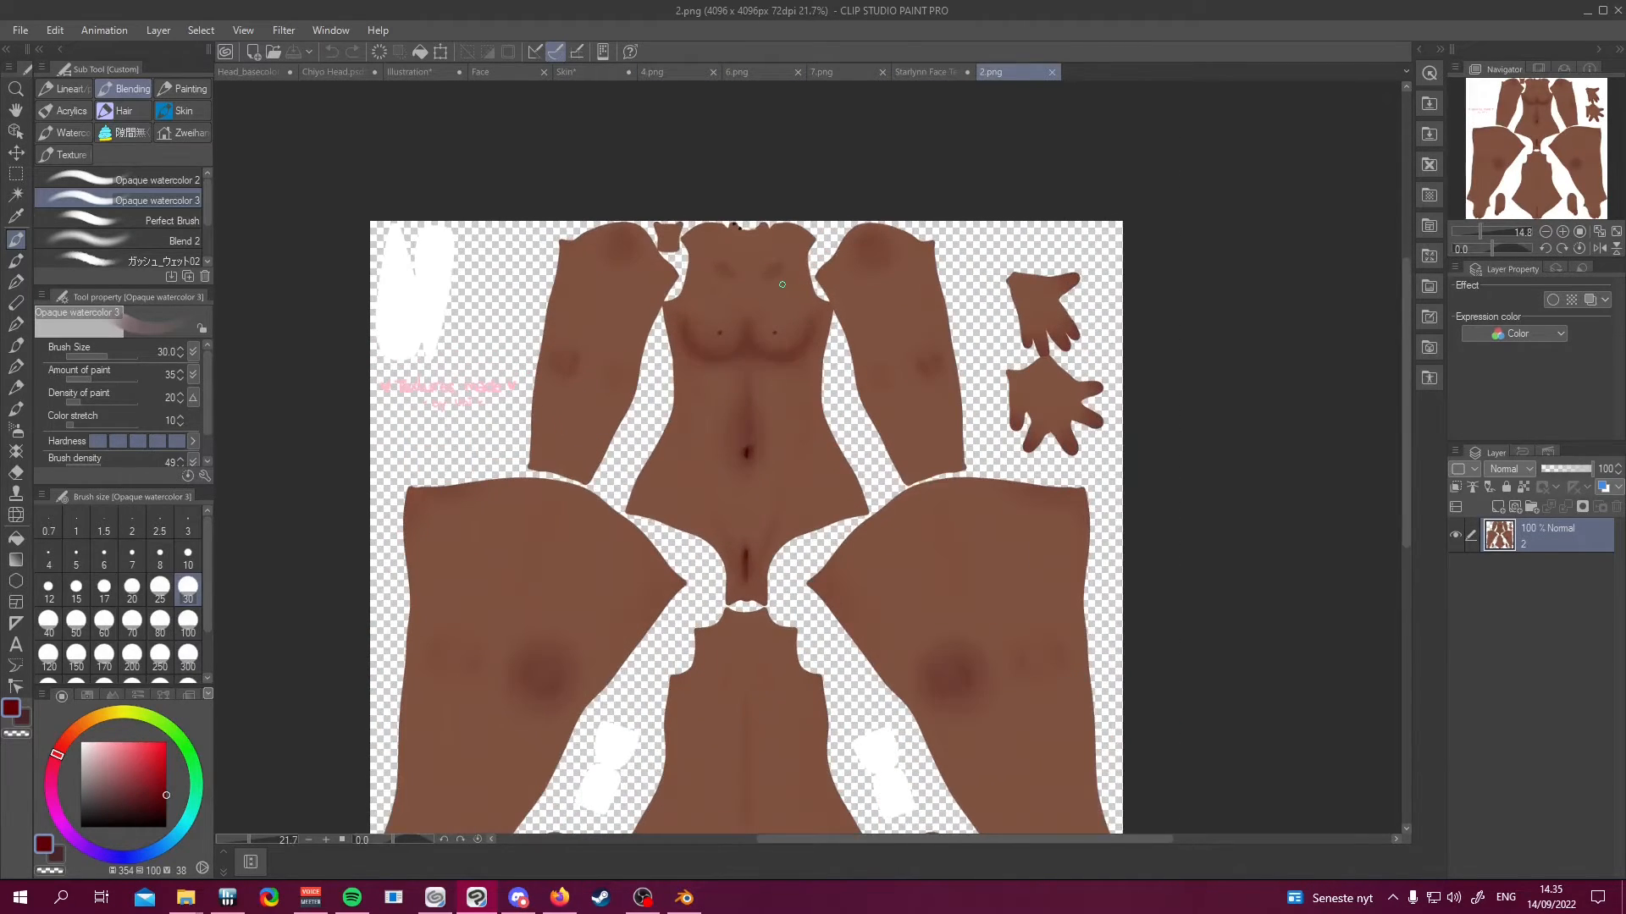
pyautogui.scroll(2, 783, 284)
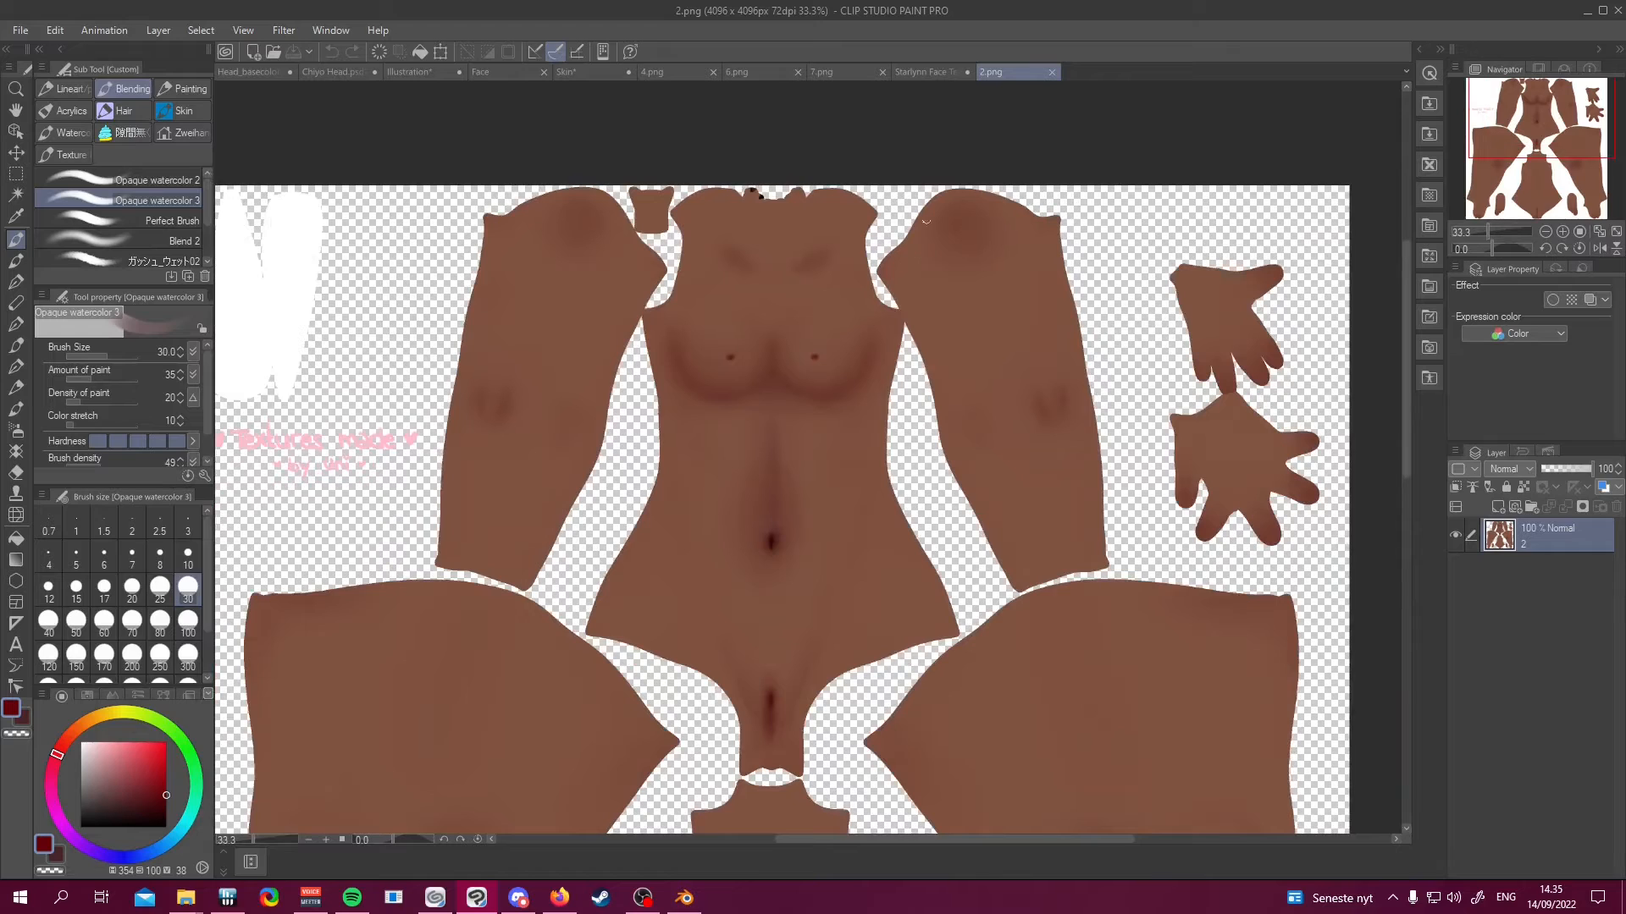
pyautogui.scroll(1, 861, 370)
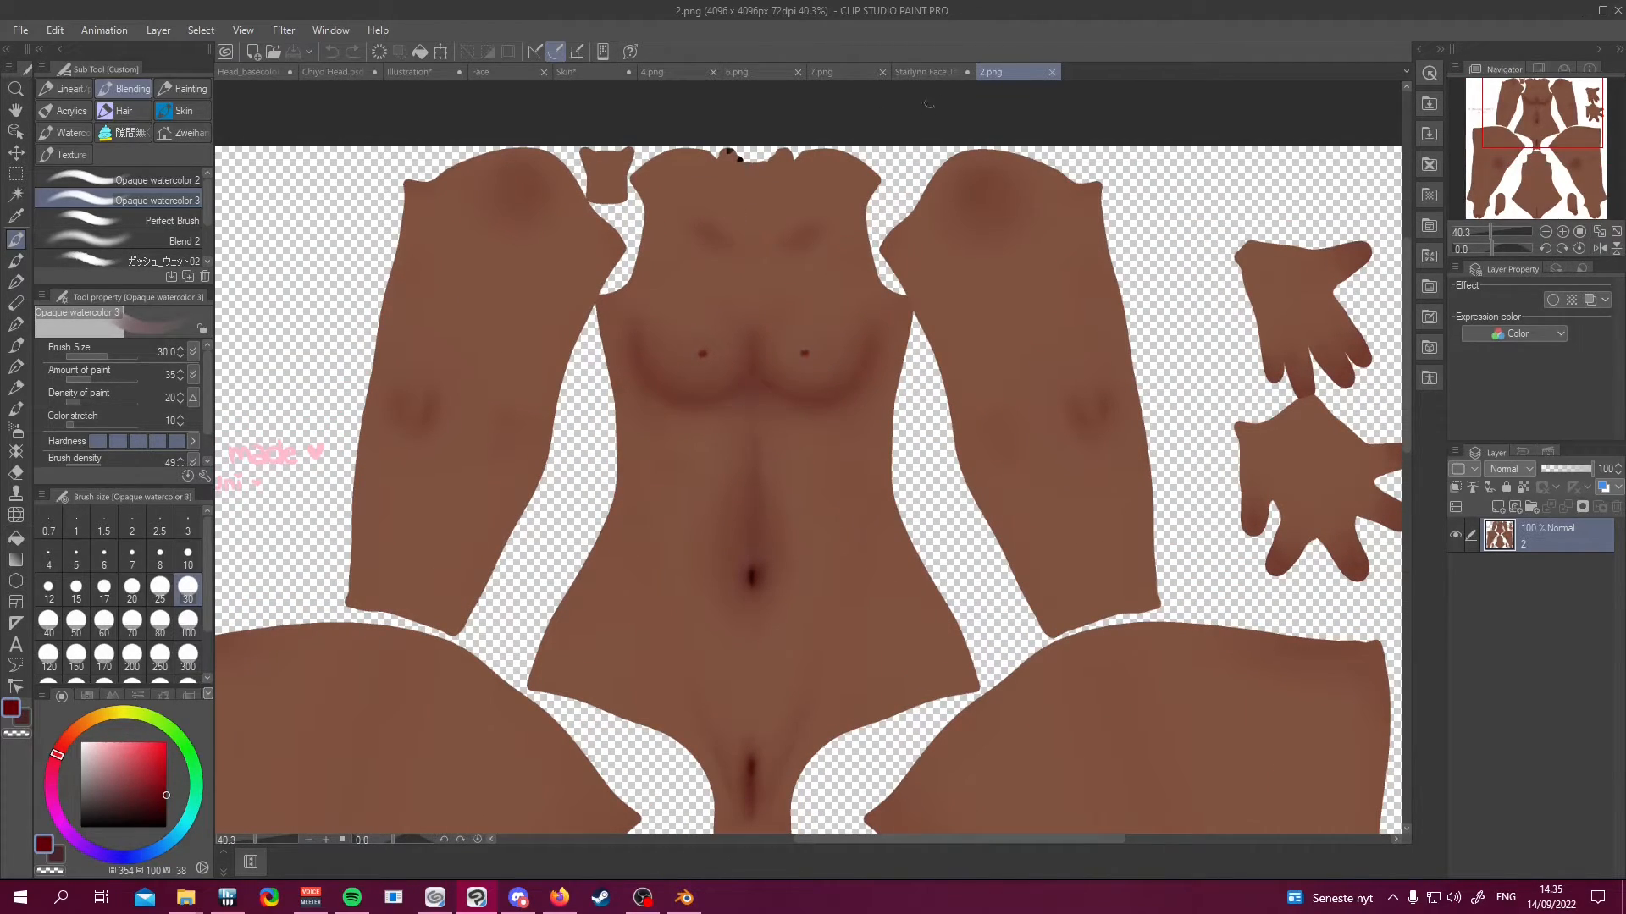
pyautogui.scroll(1, 813, 235)
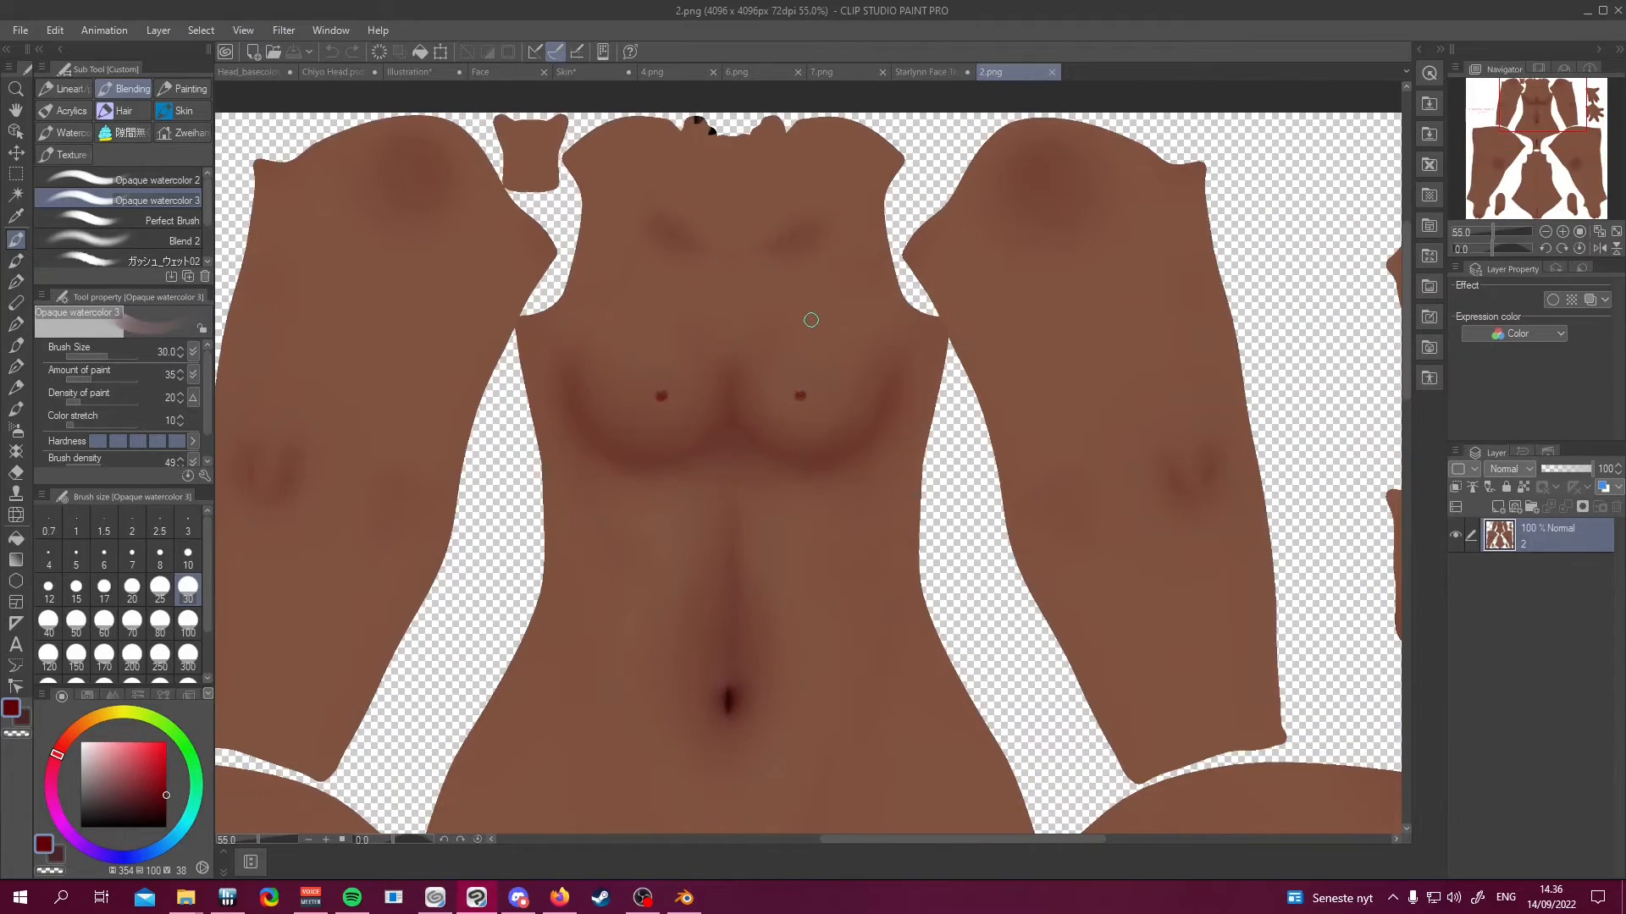
pyautogui.scroll(-1, 811, 320)
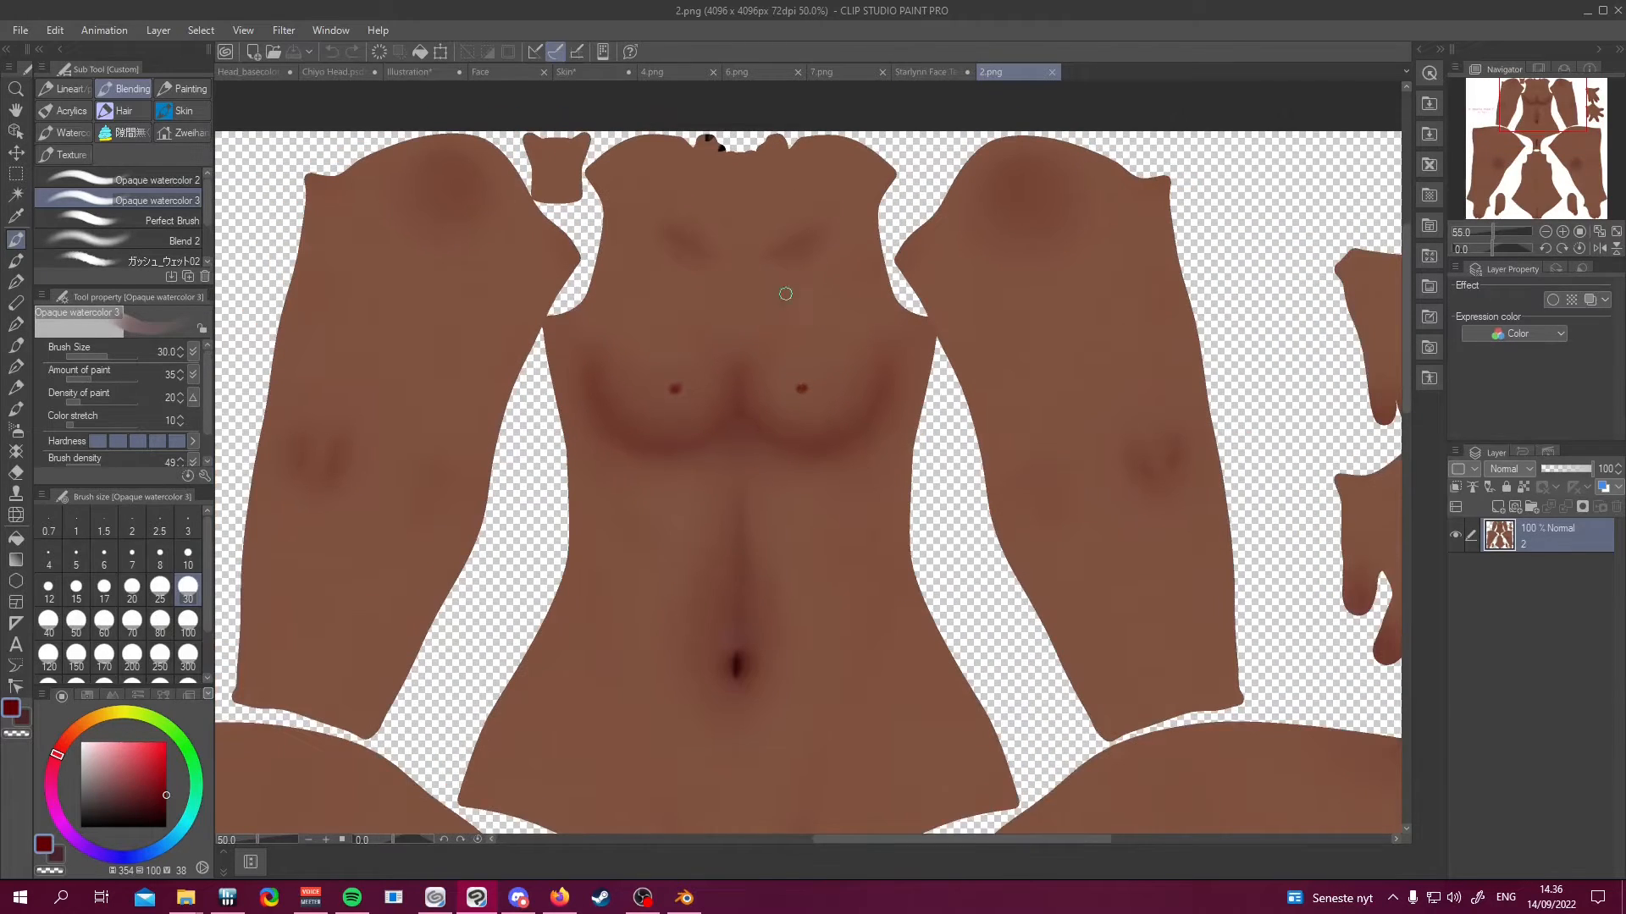
# Sample the base skin tone from the arms, thighs and lower torso of the body texture in 2.png
pyautogui.keyDown('alt'); pyautogui.click(996, 314); pyautogui.keyUp('alt')
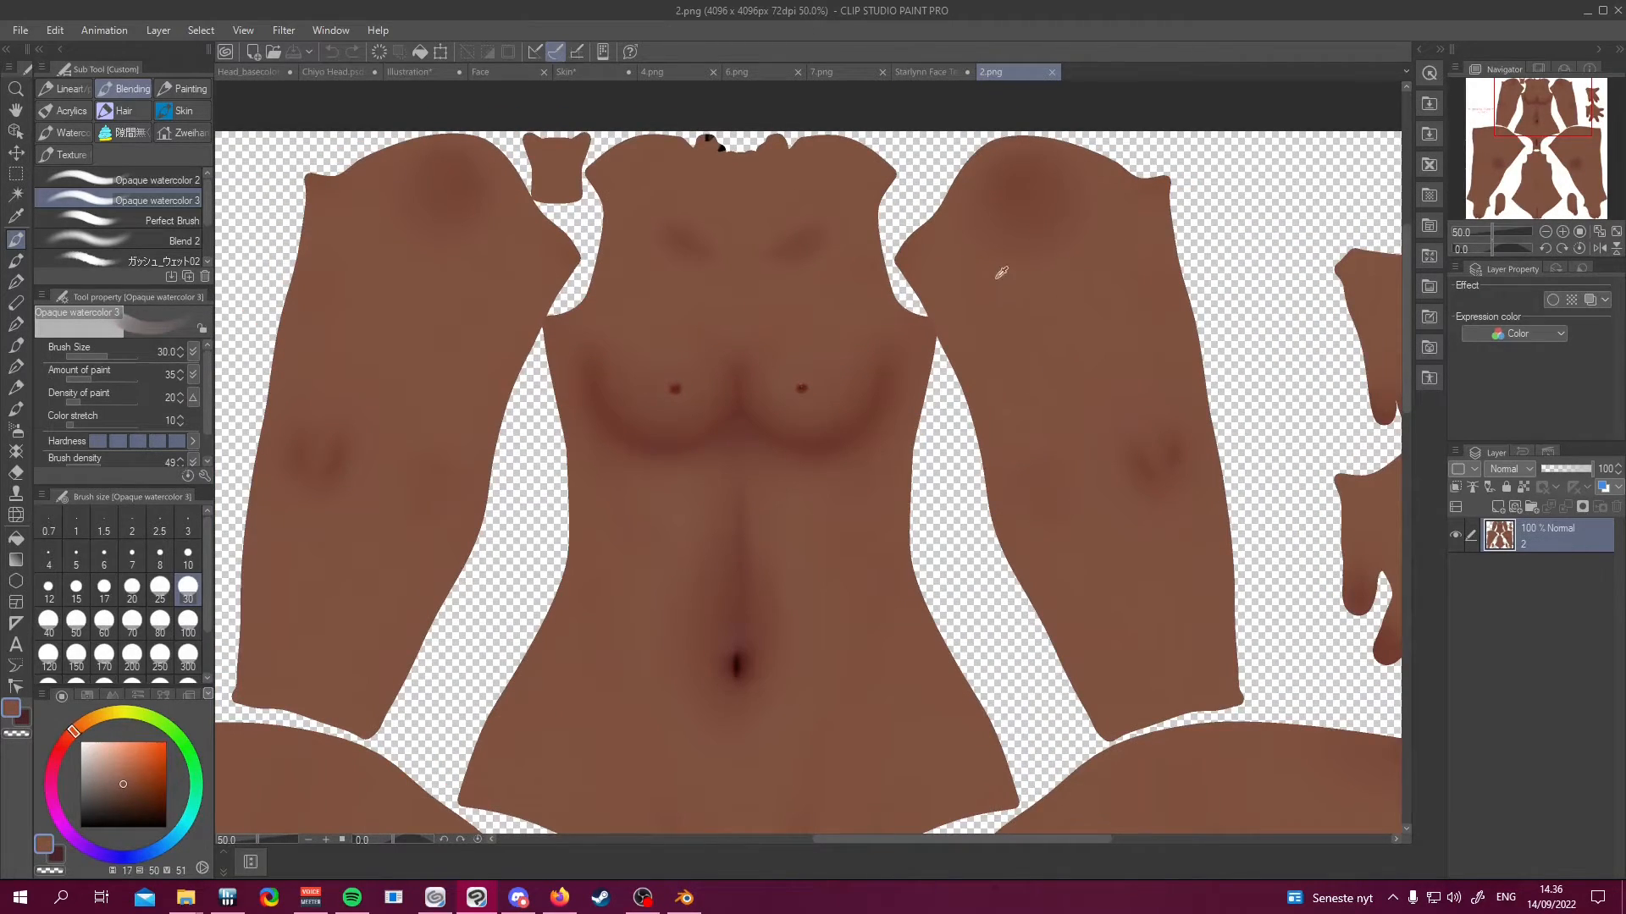
pyautogui.keyDown('alt'); pyautogui.click(1000, 273); pyautogui.keyUp('alt')
pyautogui.keyDown('alt'); pyautogui.click(586, 766); pyautogui.keyUp('alt')
pyautogui.keyDown('alt'); pyautogui.click(568, 765); pyautogui.keyUp('alt')
pyautogui.keyDown('alt'); pyautogui.click(384, 583); pyautogui.keyUp('alt')
pyautogui.keyDown('alt'); pyautogui.click(370, 616); pyautogui.keyUp('alt')
pyautogui.scroll(-7, 890, 604)
pyautogui.scroll(6, 927, 647)
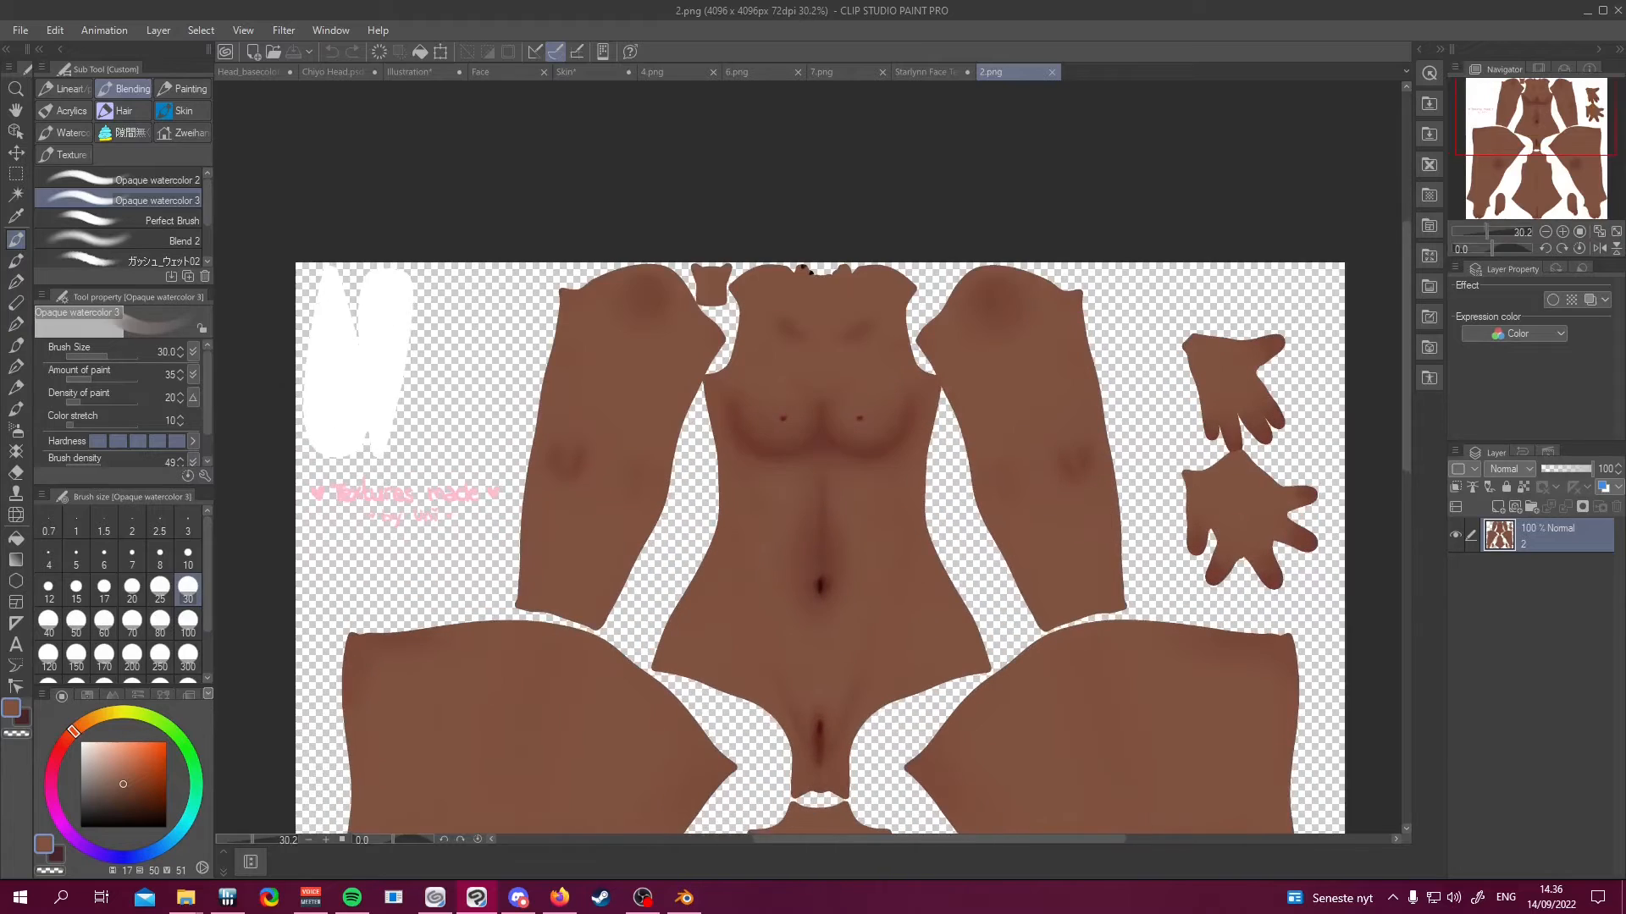
pyautogui.keyDown('alt'); pyautogui.click(965, 653); pyautogui.keyUp('alt')
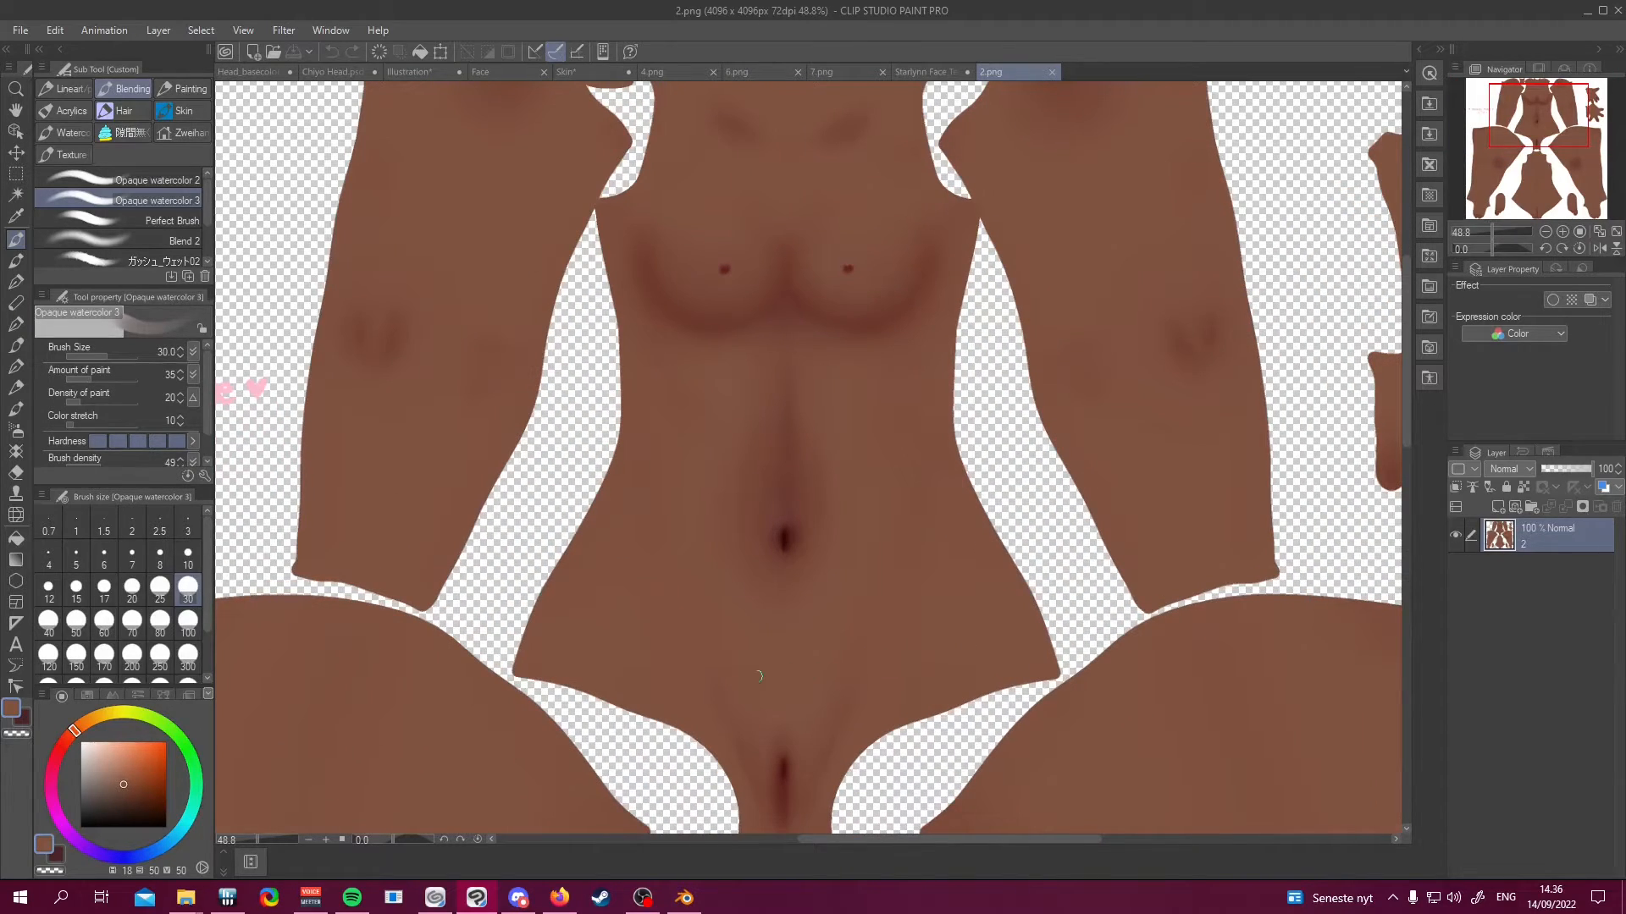
pyautogui.keyDown('alt'); pyautogui.click(770, 657); pyautogui.keyUp('alt')
# In Starlynn Face Tex 1 Original.psd, fill the Skin folder's Base layer with the sampled brown and clear the selection
pyautogui.click(927, 71)
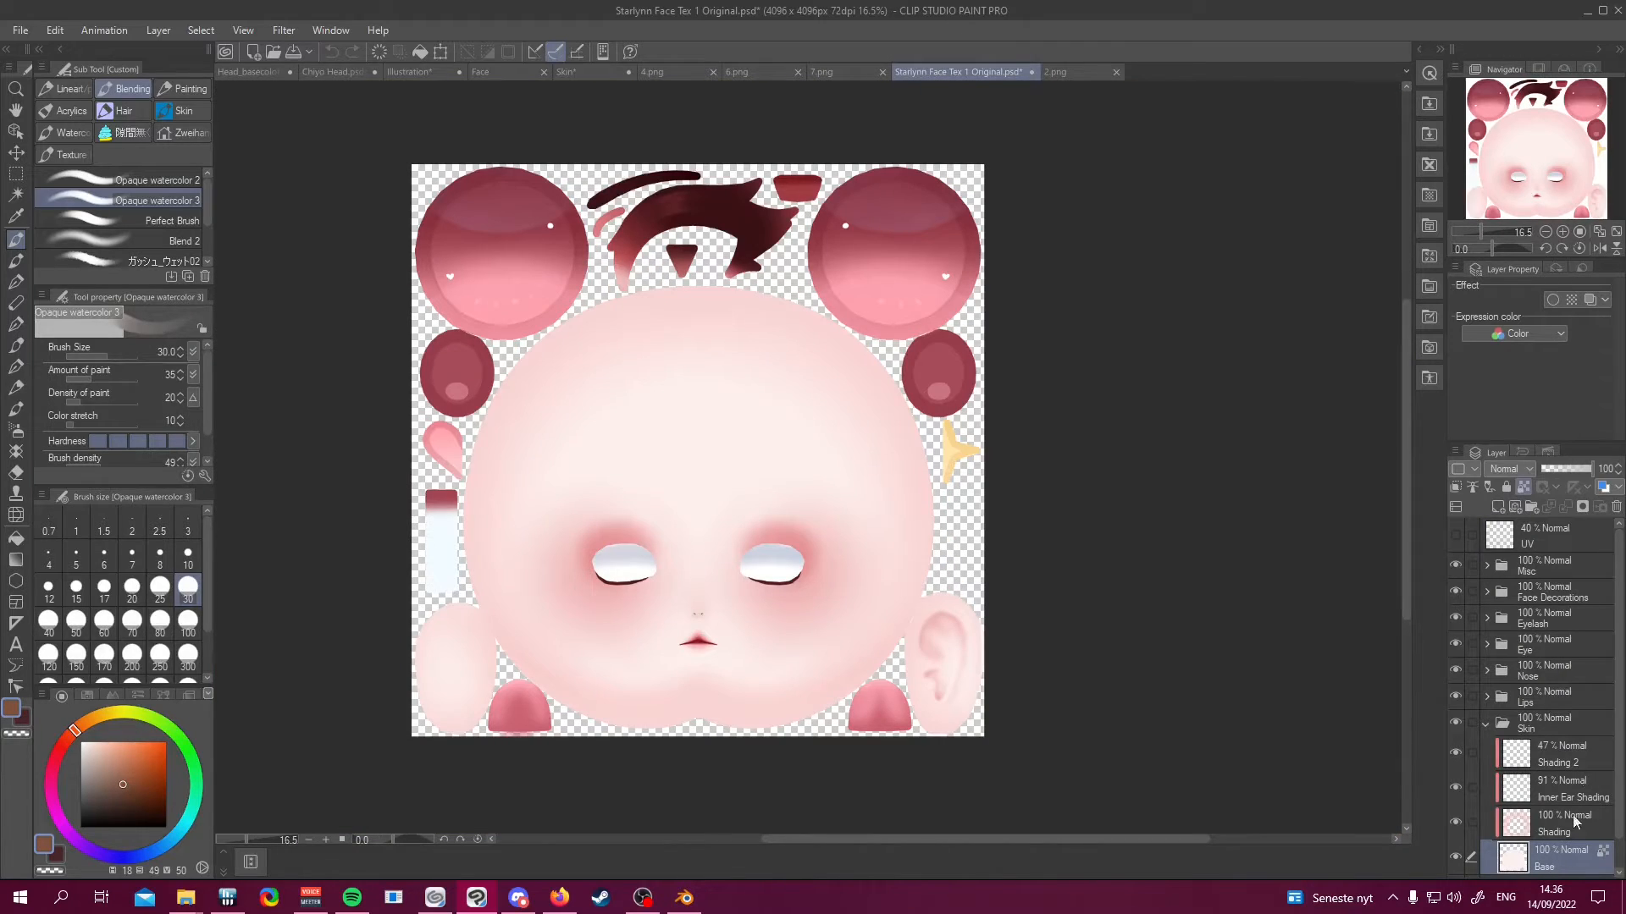
pyautogui.hotkey('ctrl', 'a')
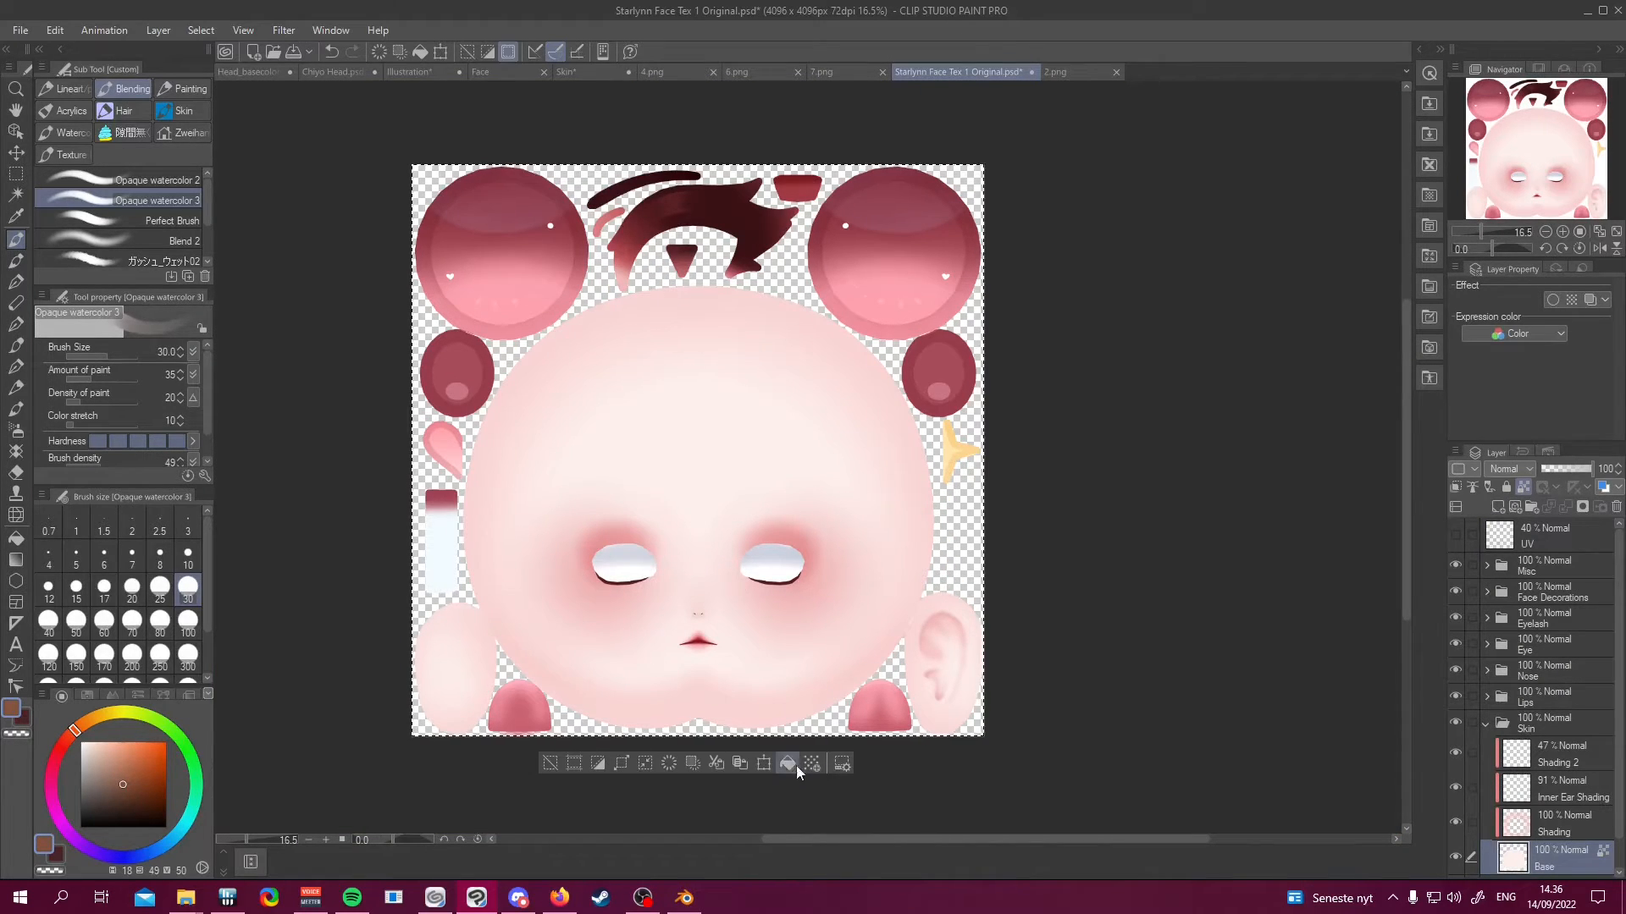
pyautogui.click(786, 764)
pyautogui.hotkey('ctrl', 'd')
pyautogui.scroll(-3, 745, 563)
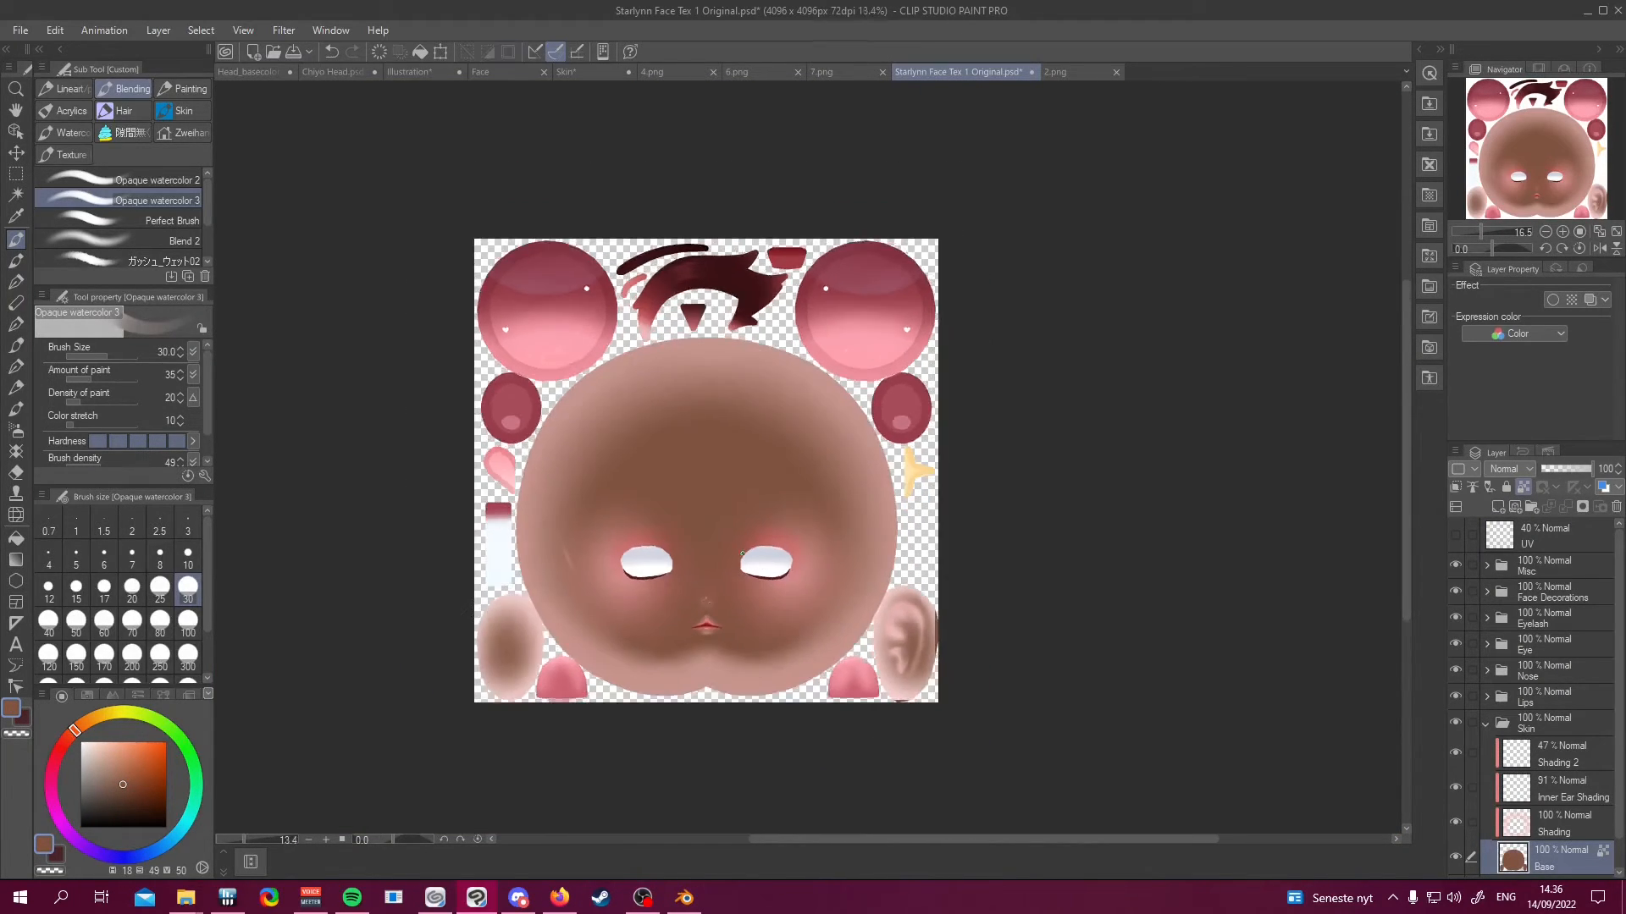
pyautogui.scroll(2, 798, 553)
pyautogui.scroll(1, 798, 553)
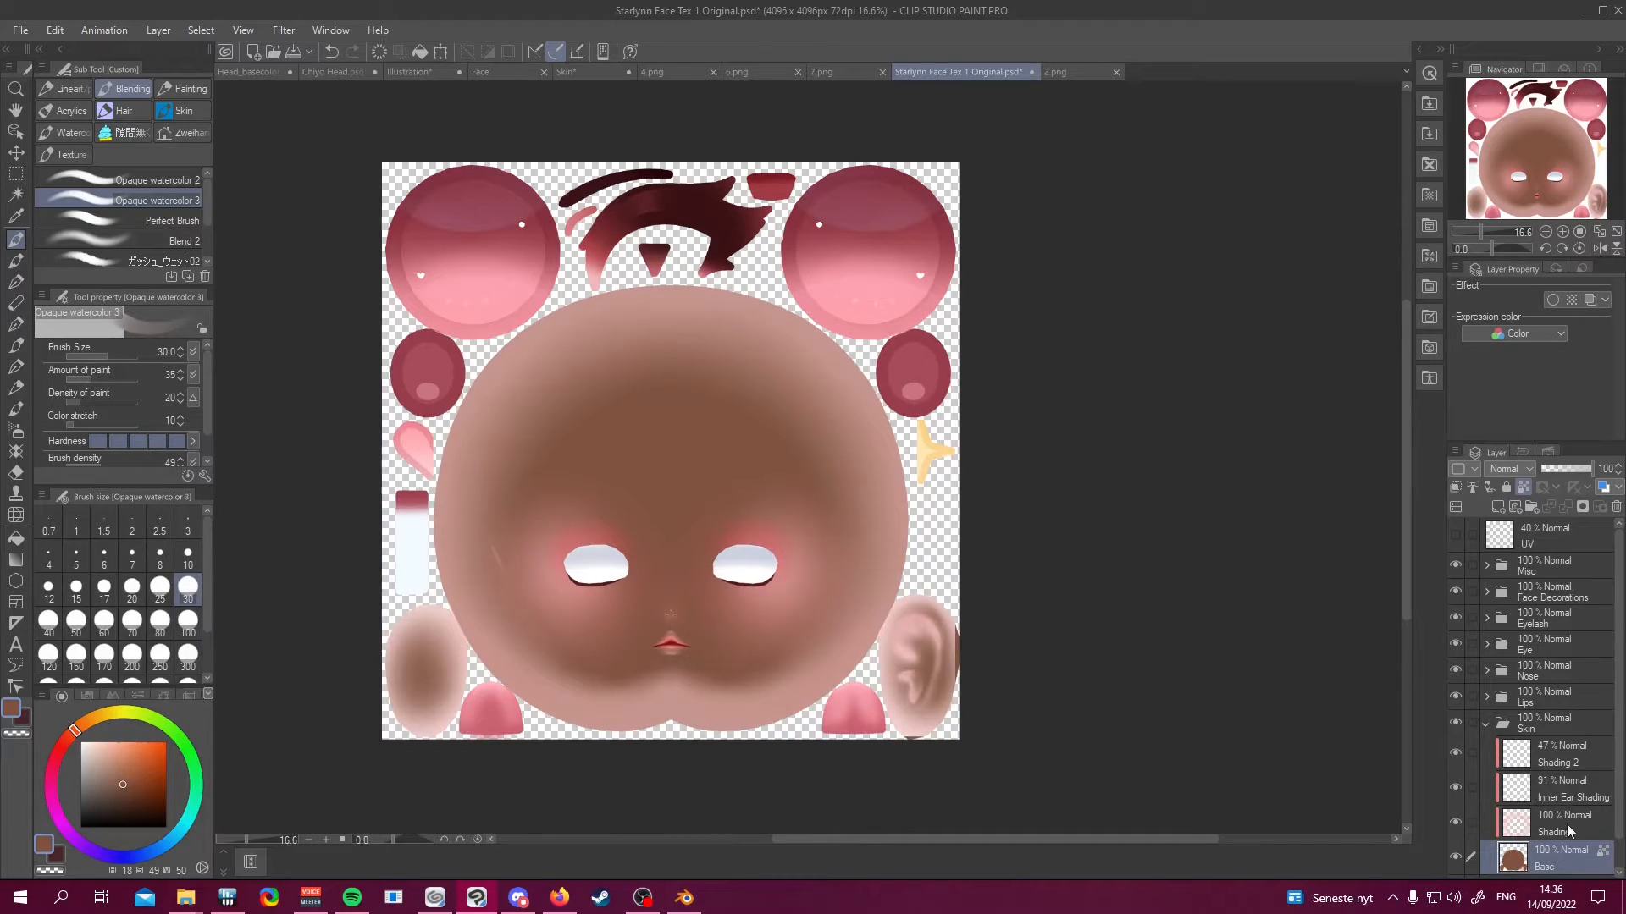
# Lock the Shading layer's transparent pixels and fill the layer with the darker brown sampled beside the navel in 2.png
pyautogui.click(1568, 832)
pyautogui.click(1525, 488)
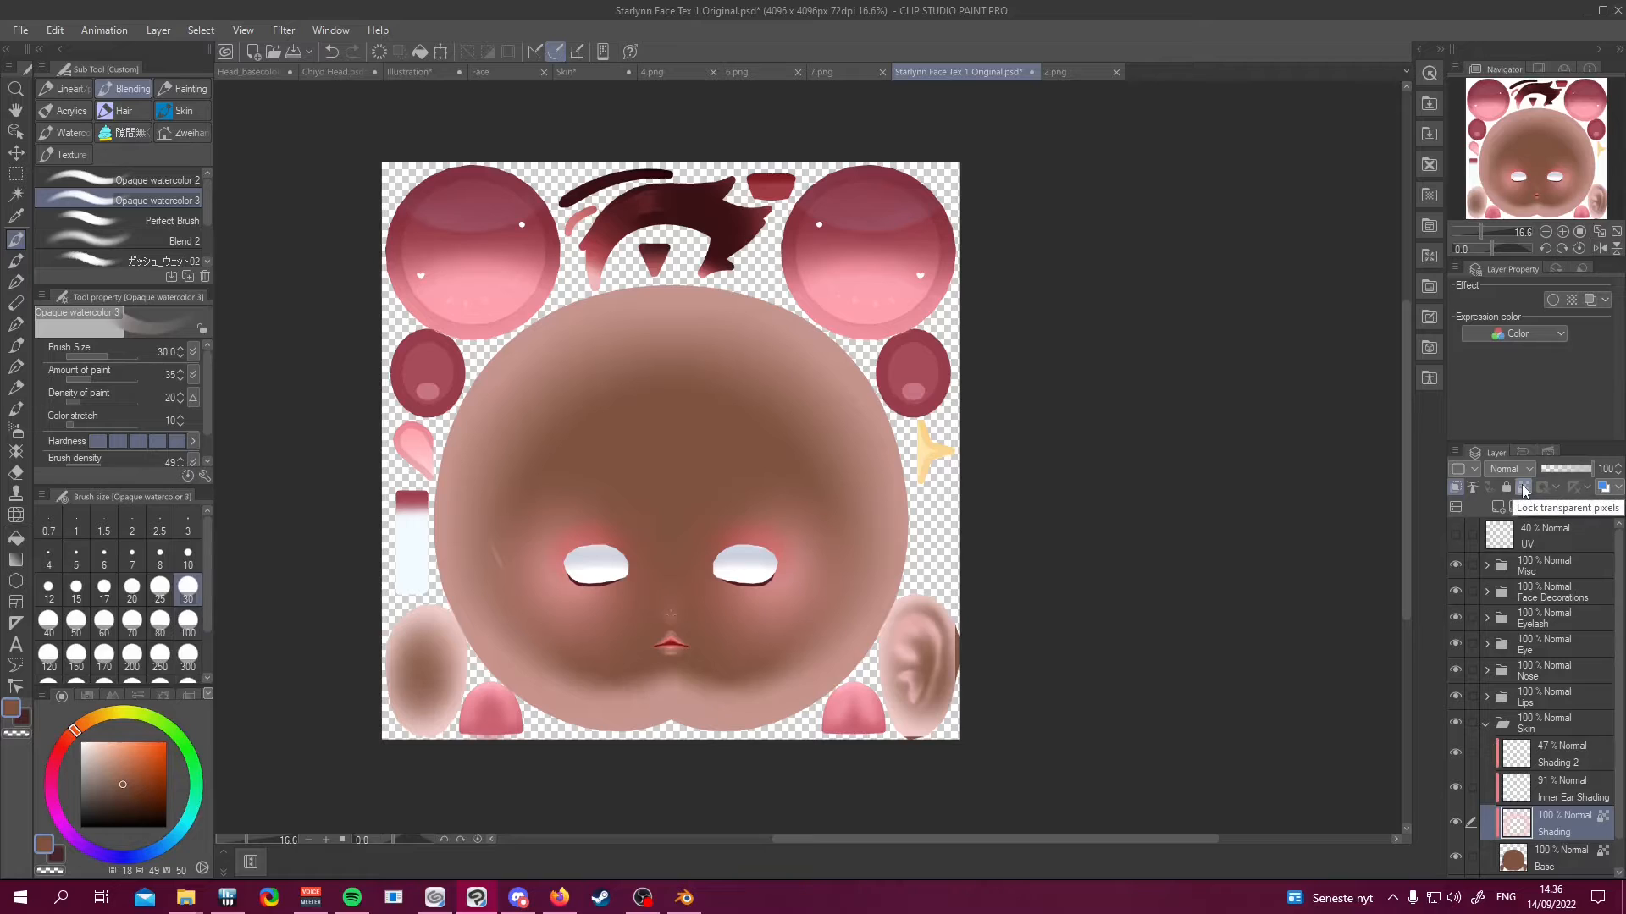
pyautogui.click(1069, 68)
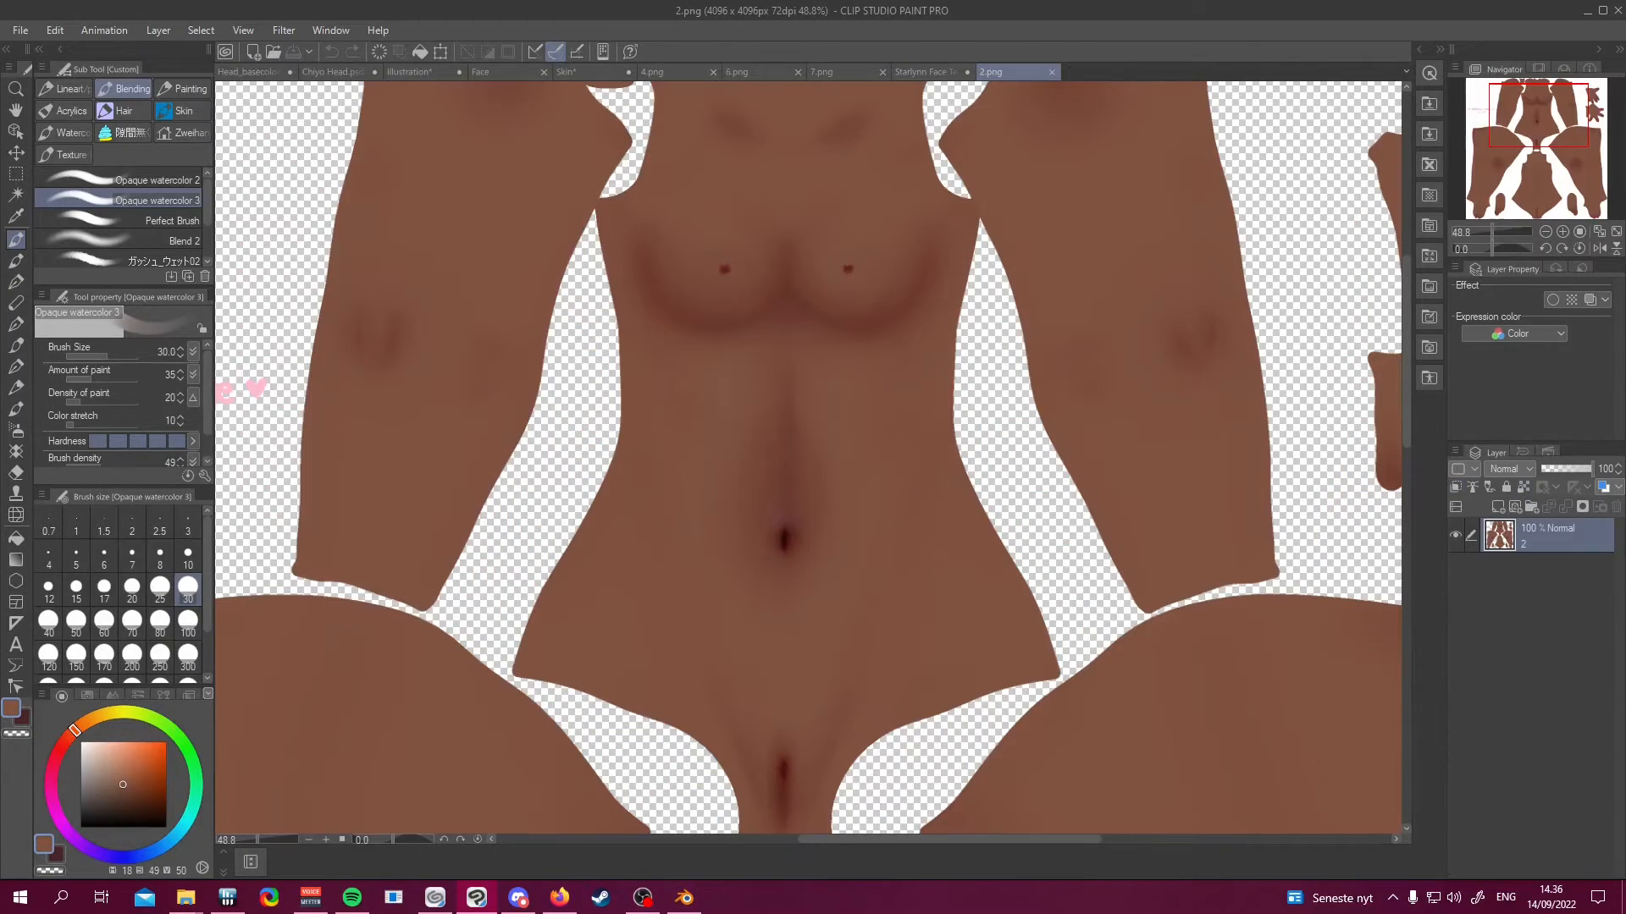
pyautogui.keyDown('alt'); pyautogui.click(799, 532); pyautogui.keyUp('alt')
pyautogui.keyDown('alt'); pyautogui.click(799, 533); pyautogui.keyUp('alt')
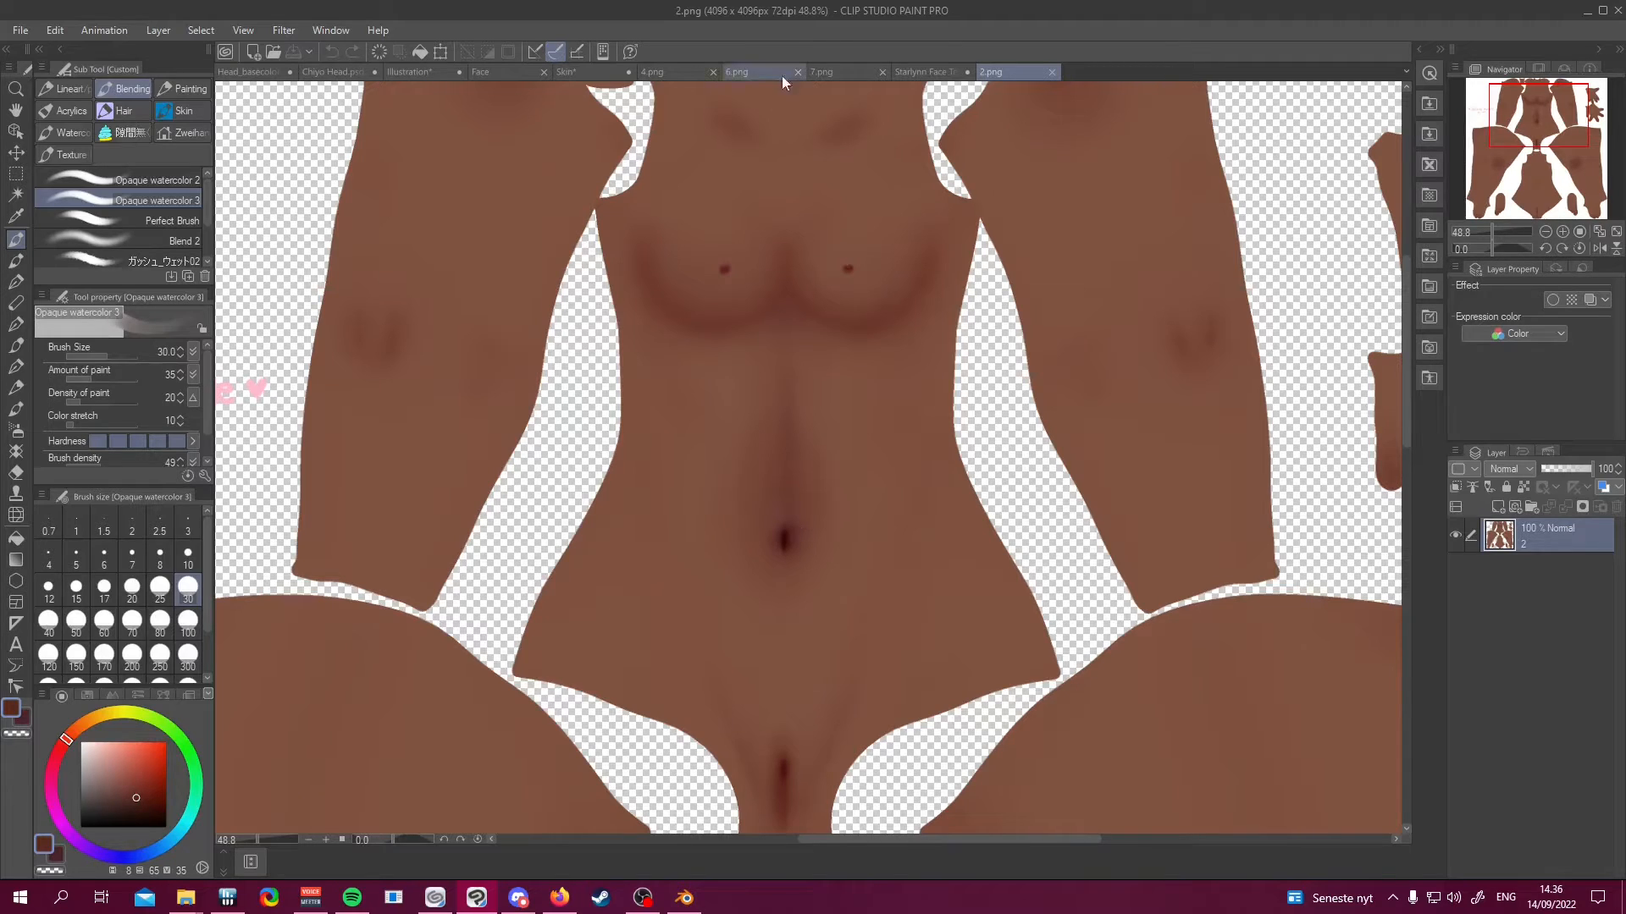
pyautogui.click(923, 72)
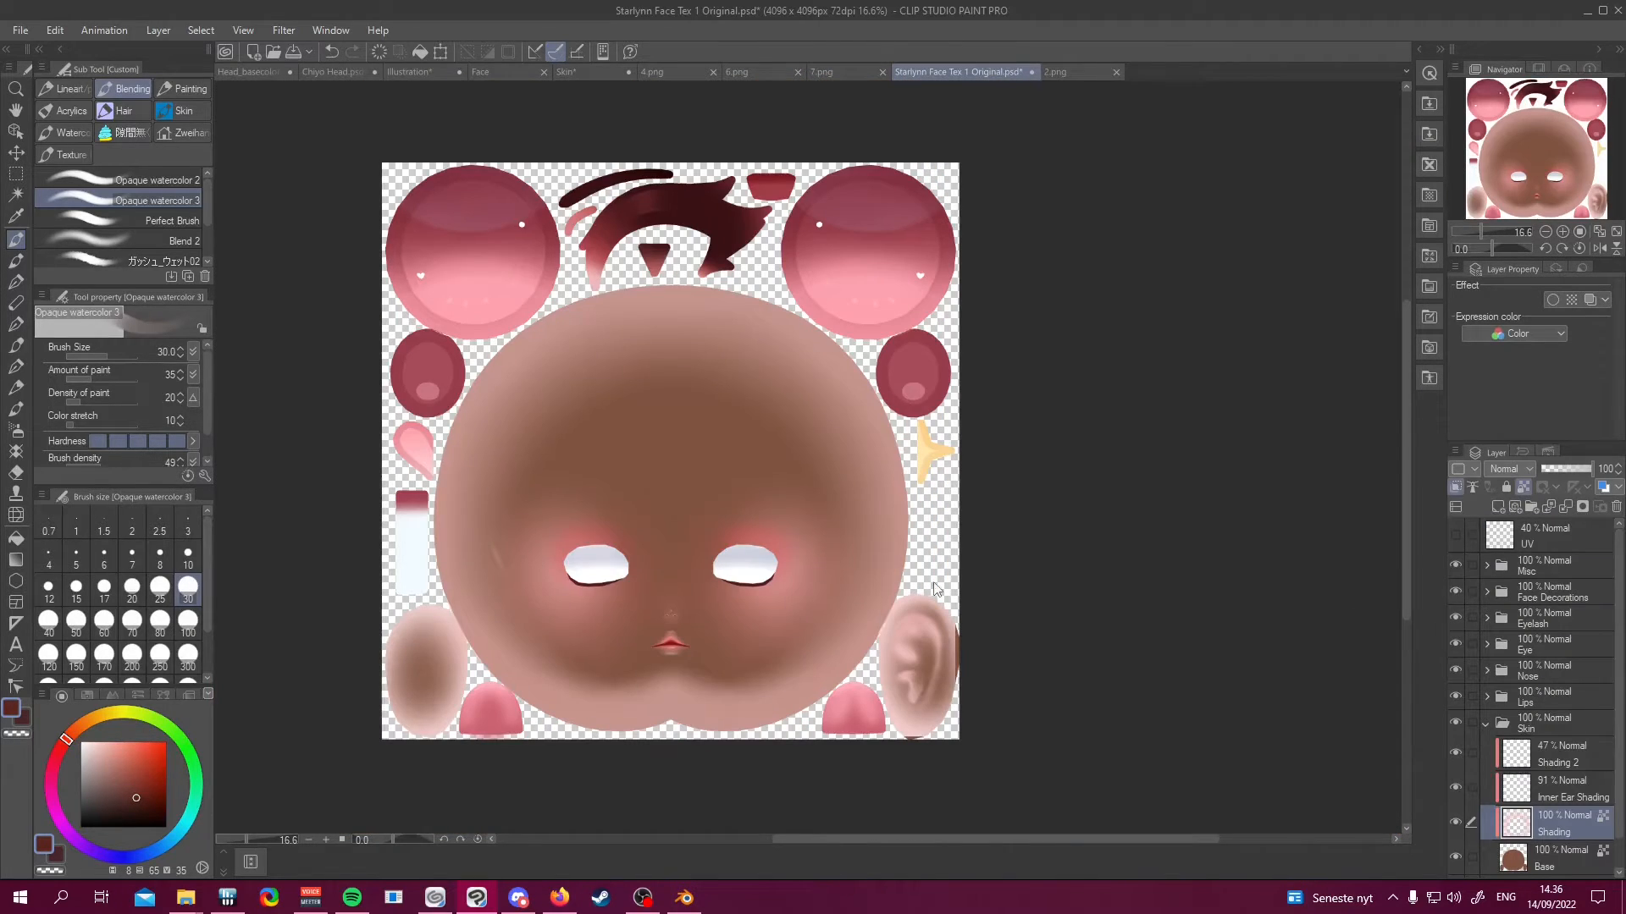
pyautogui.hotkey('ctrl', 'a')
pyautogui.click(765, 766)
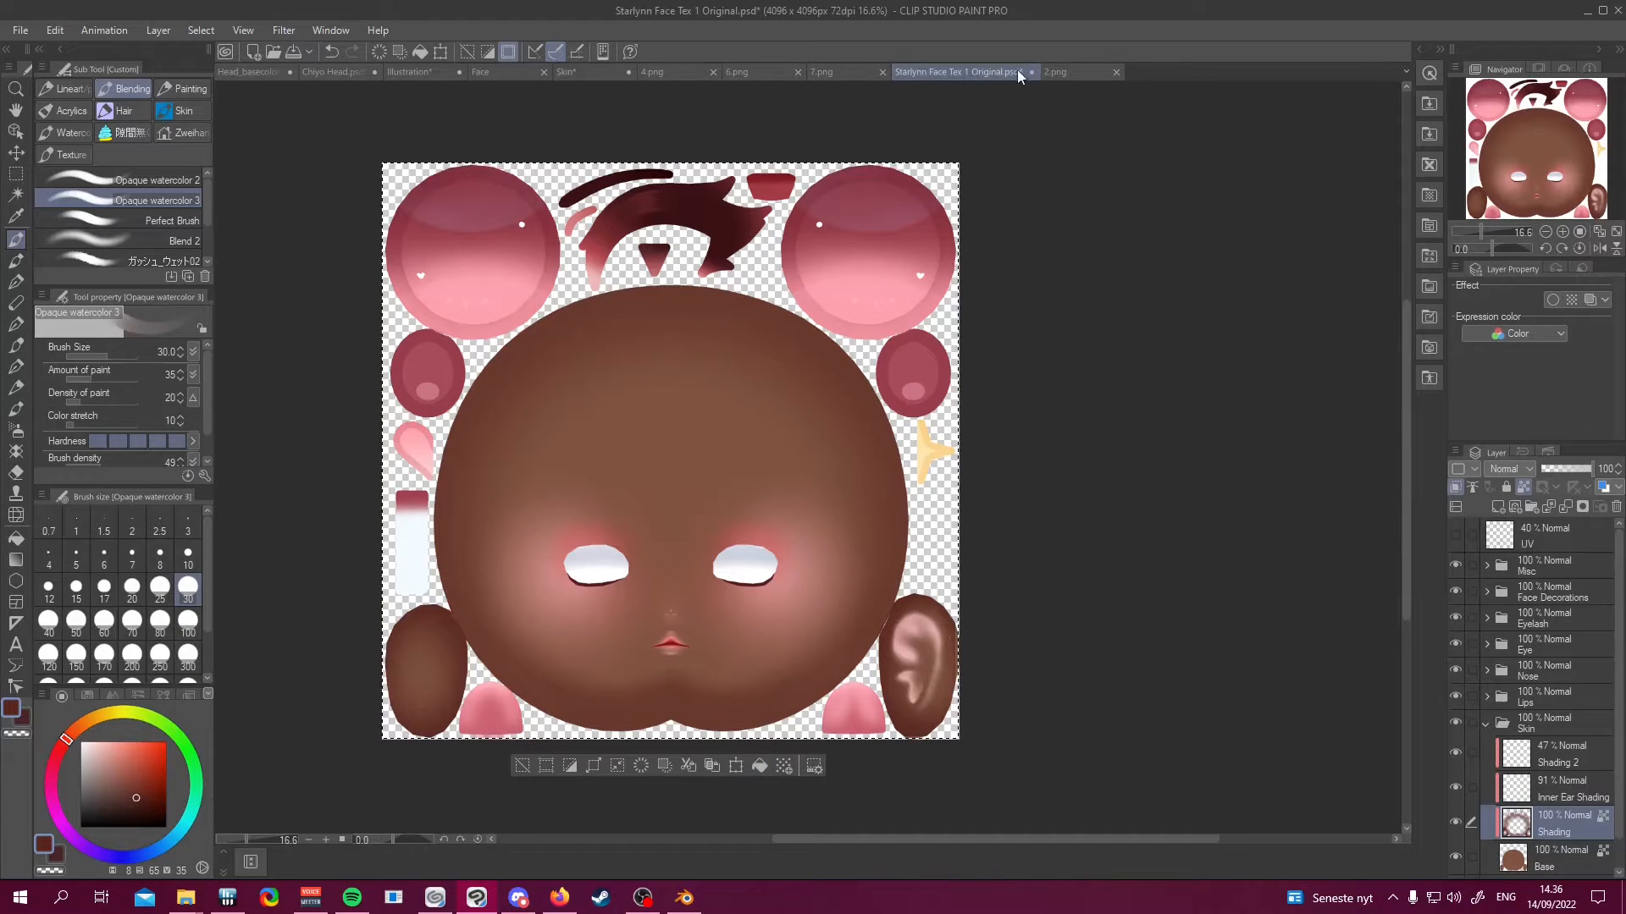
# Sample shading tones around the navel in 2.png and set the main colour to hue 12, saturation 60, value 39
pyautogui.click(1064, 73)
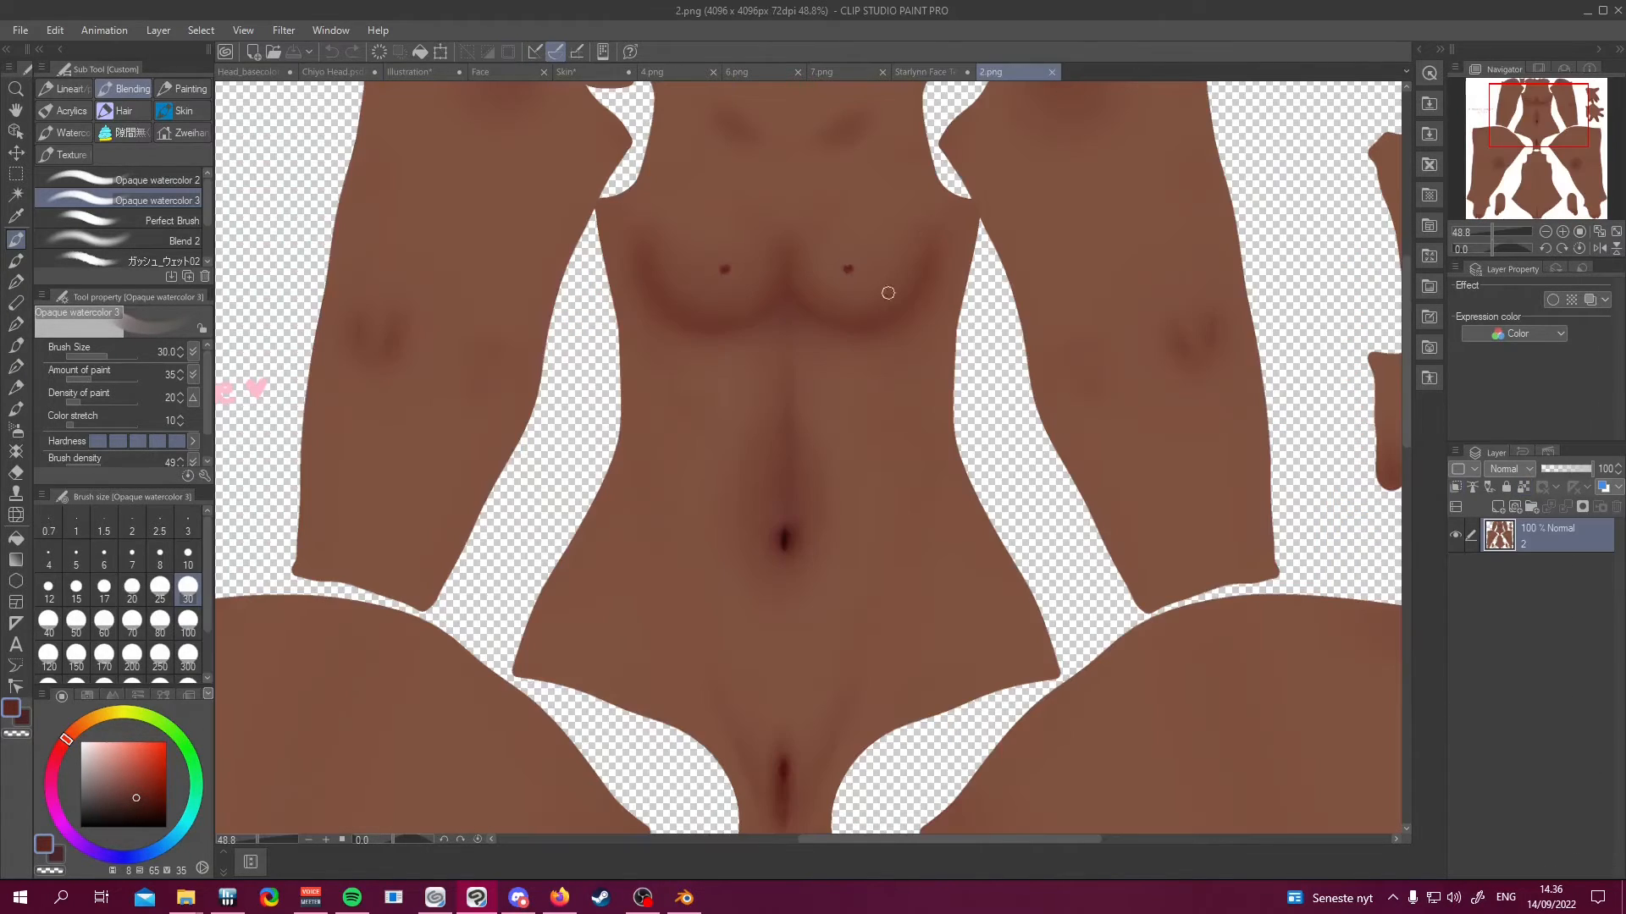
pyautogui.keyDown('alt'); pyautogui.click(799, 527); pyautogui.keyUp('alt')
pyautogui.keyDown('alt'); pyautogui.click(798, 529); pyautogui.keyUp('alt')
pyautogui.keyDown('alt'); pyautogui.click(796, 529); pyautogui.keyUp('alt')
pyautogui.keyDown('alt'); pyautogui.click(795, 530); pyautogui.keyUp('alt')
pyautogui.click(57, 857)
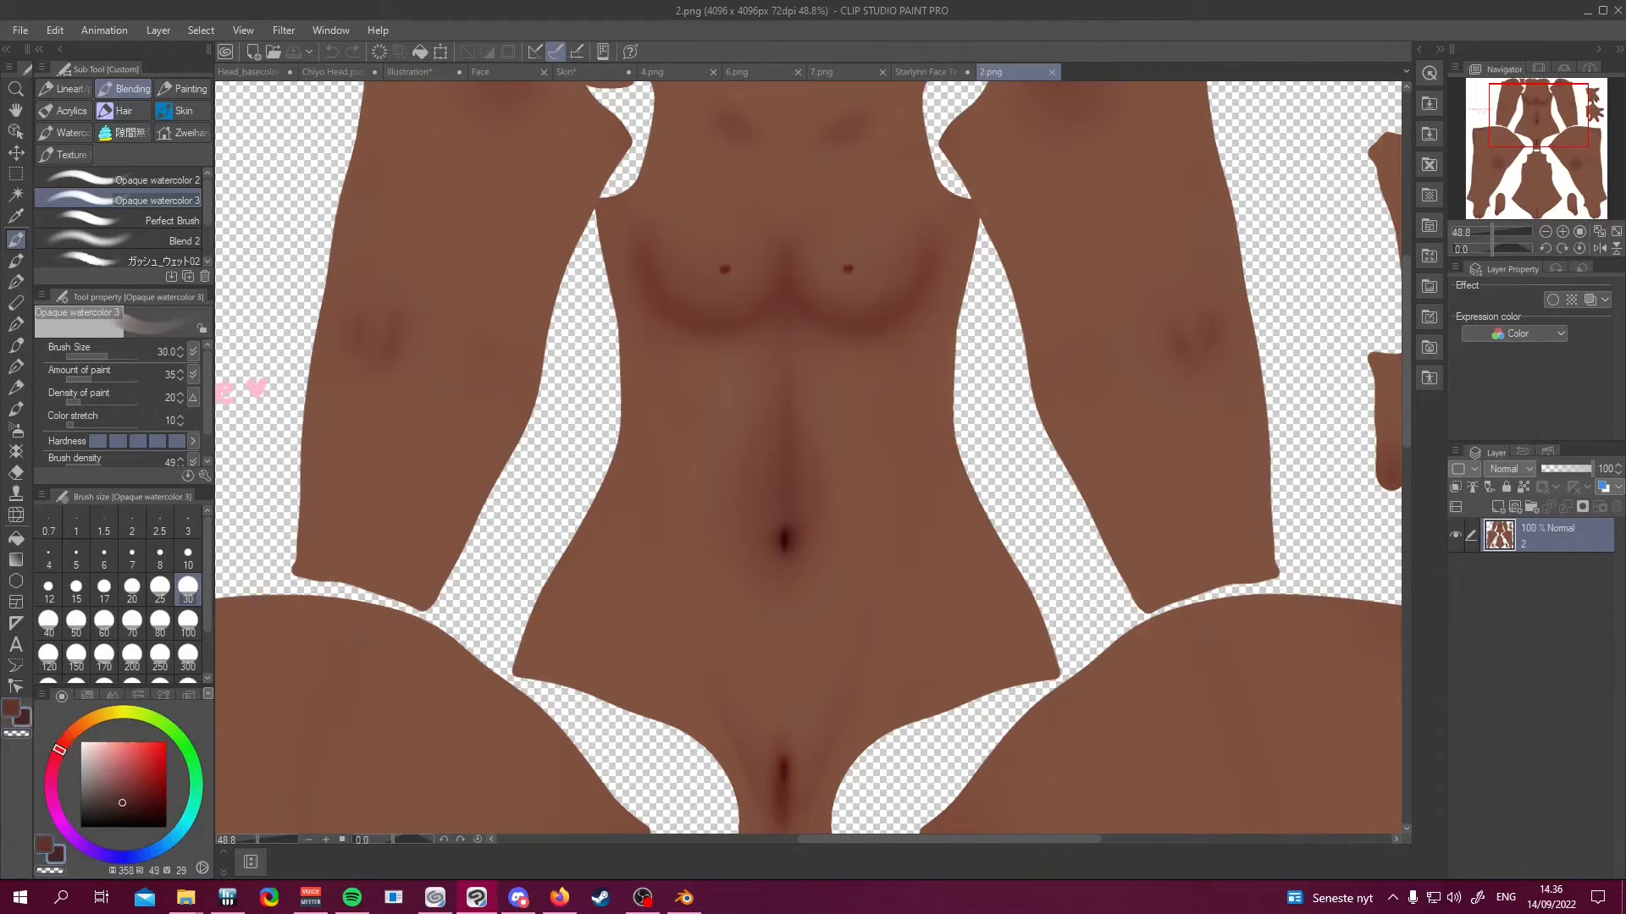
pyautogui.keyDown('alt'); pyautogui.click(728, 542); pyautogui.keyUp('alt')
pyautogui.click(44, 844)
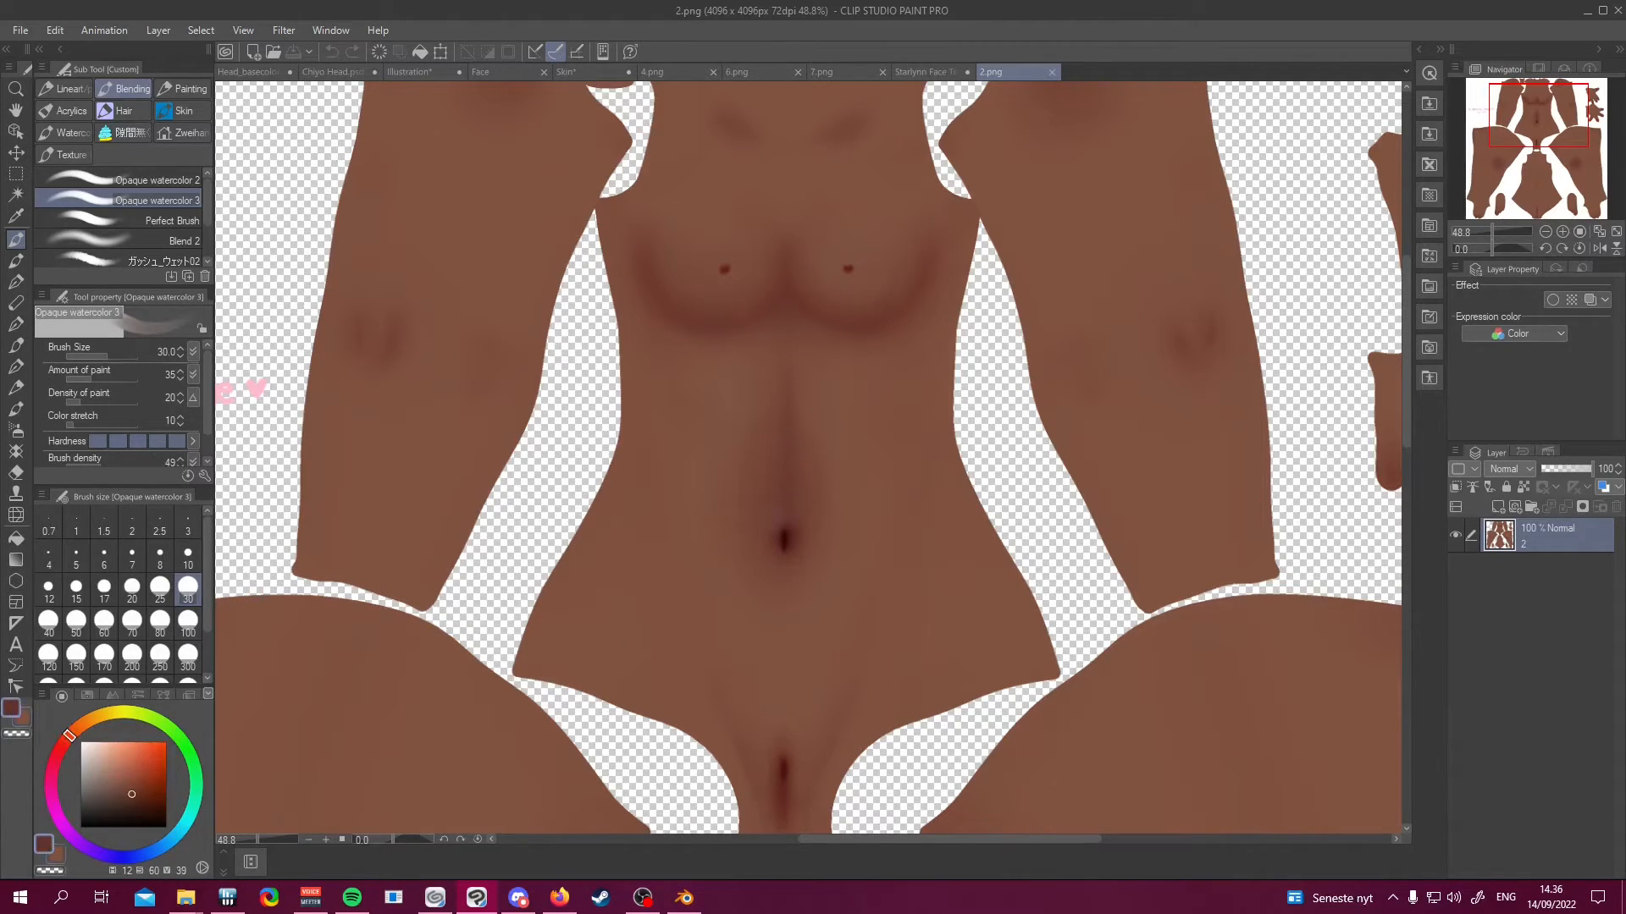
# Lock the transparent pixels of the Inner Ear Shading layer in the face texture and fill it with the chosen brown
pyautogui.click(930, 74)
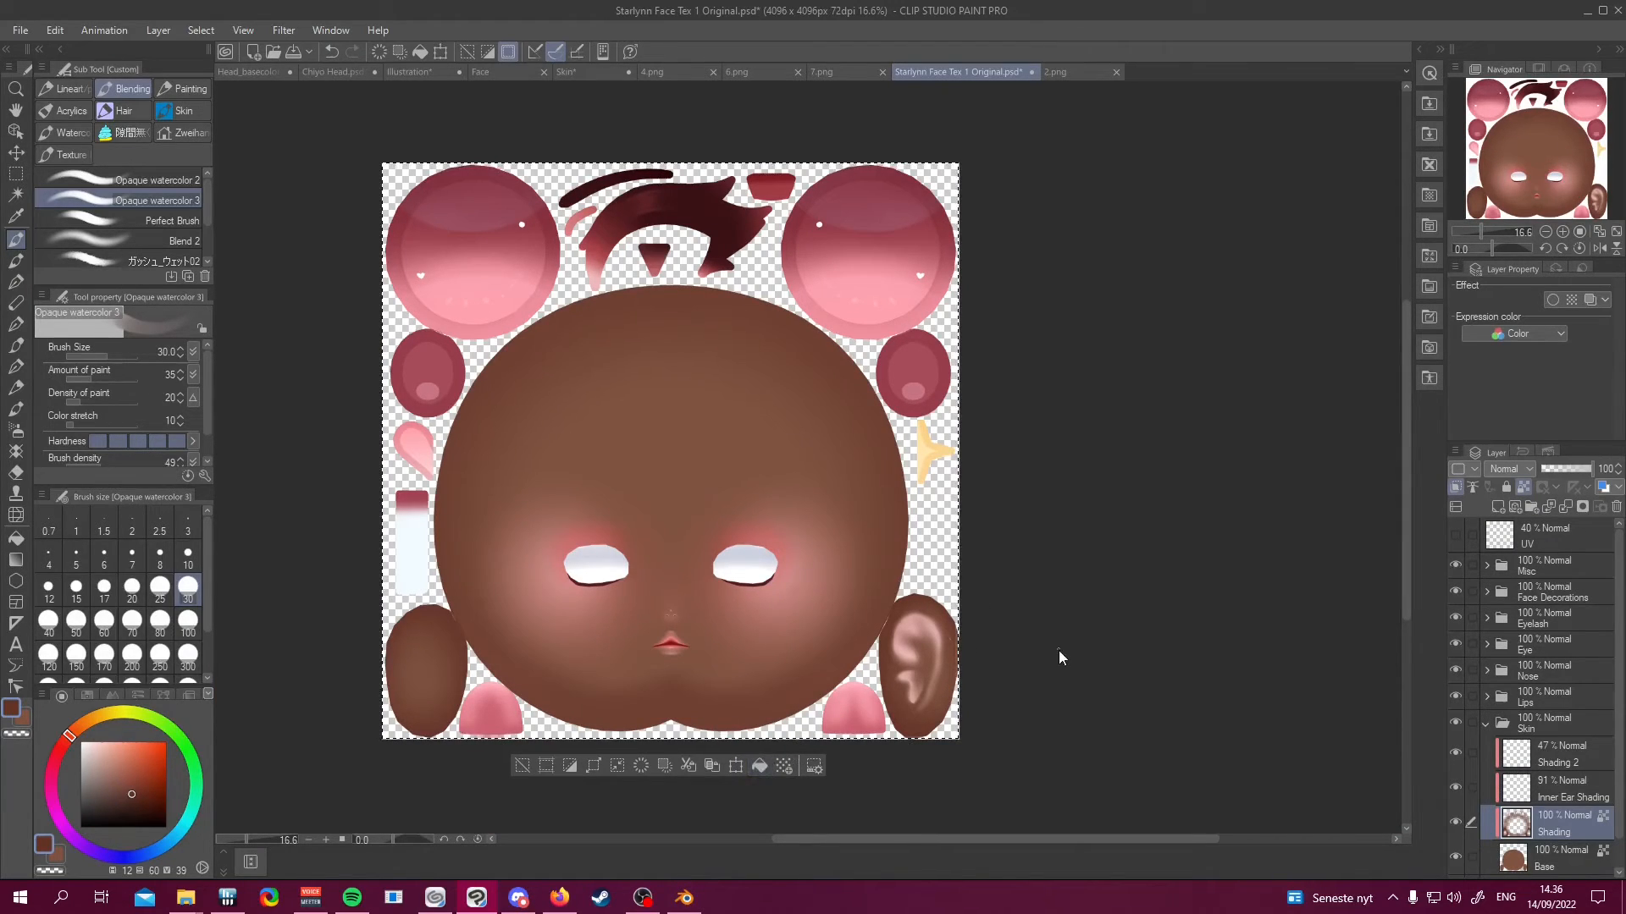
pyautogui.hotkey('ctrl', 'd')
pyautogui.click(1571, 796)
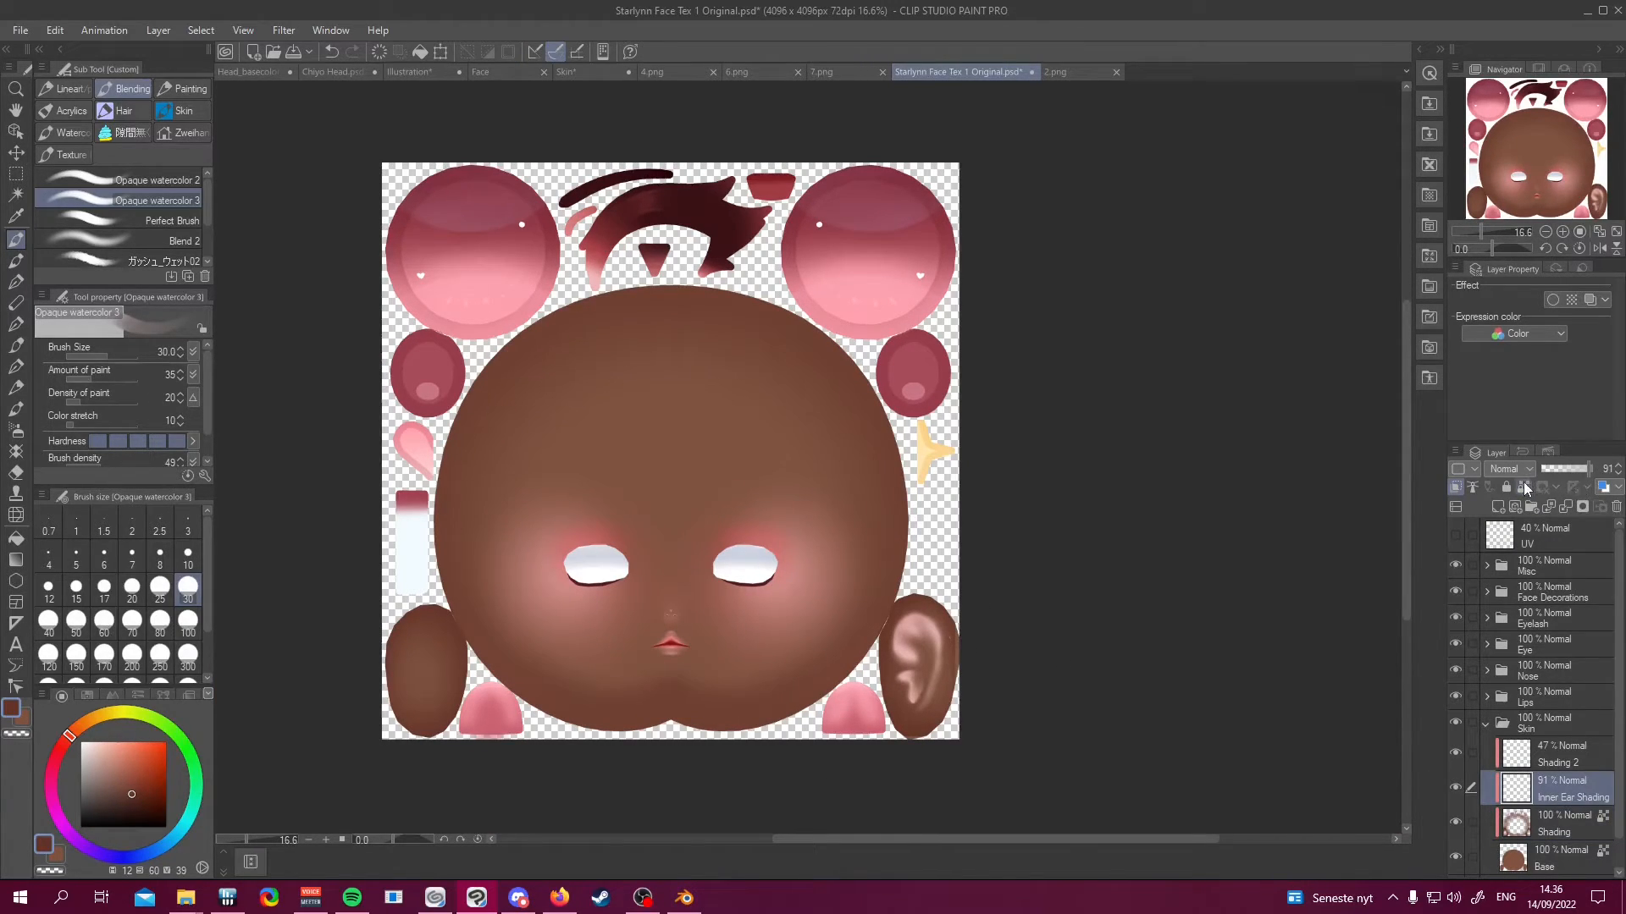
pyautogui.click(1524, 488)
pyautogui.hotkey('ctrl', 'a')
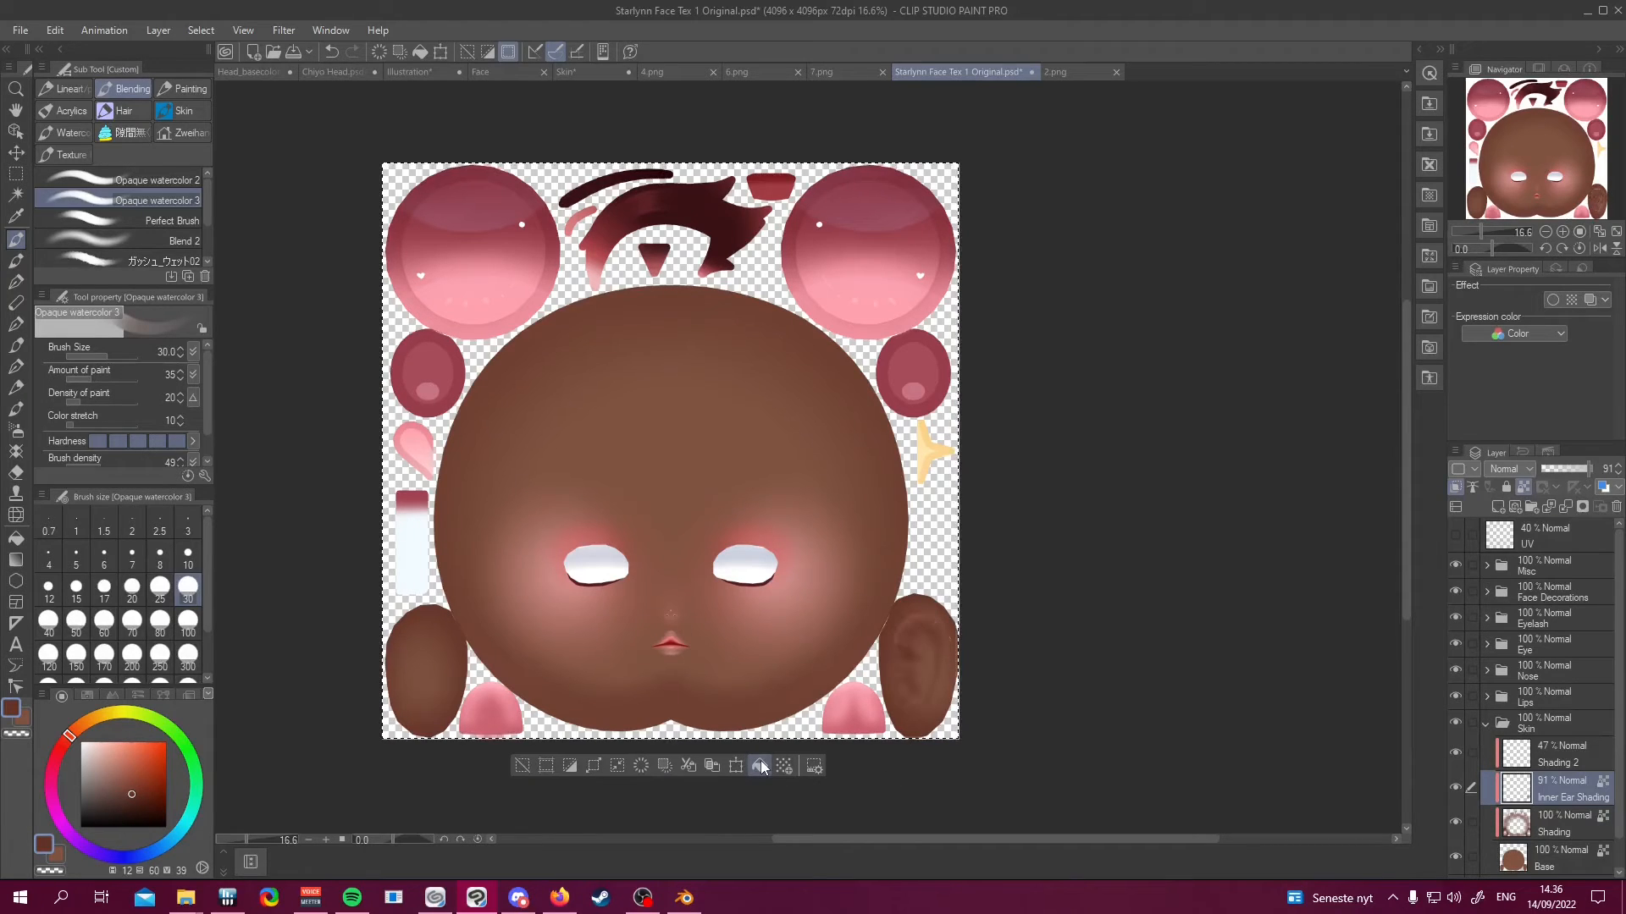
# Lock the transparent pixels of the Shading 2 layer and sample a darker reddish brown at the navel in 2.png
pyautogui.click(1570, 756)
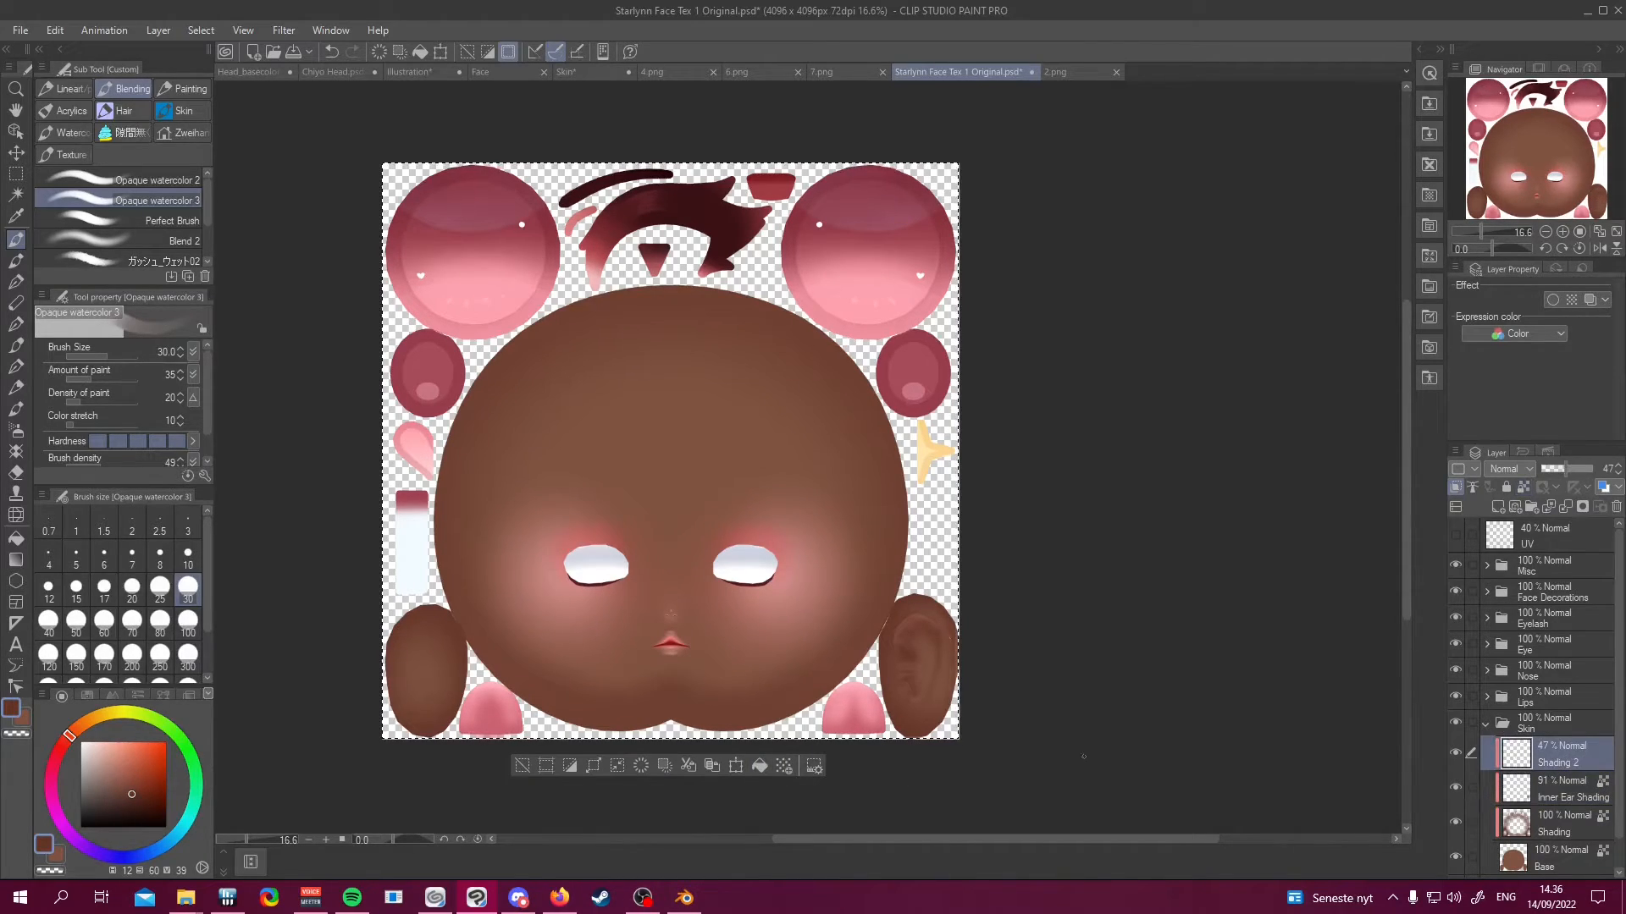
pyautogui.click(1523, 488)
pyautogui.click(1084, 72)
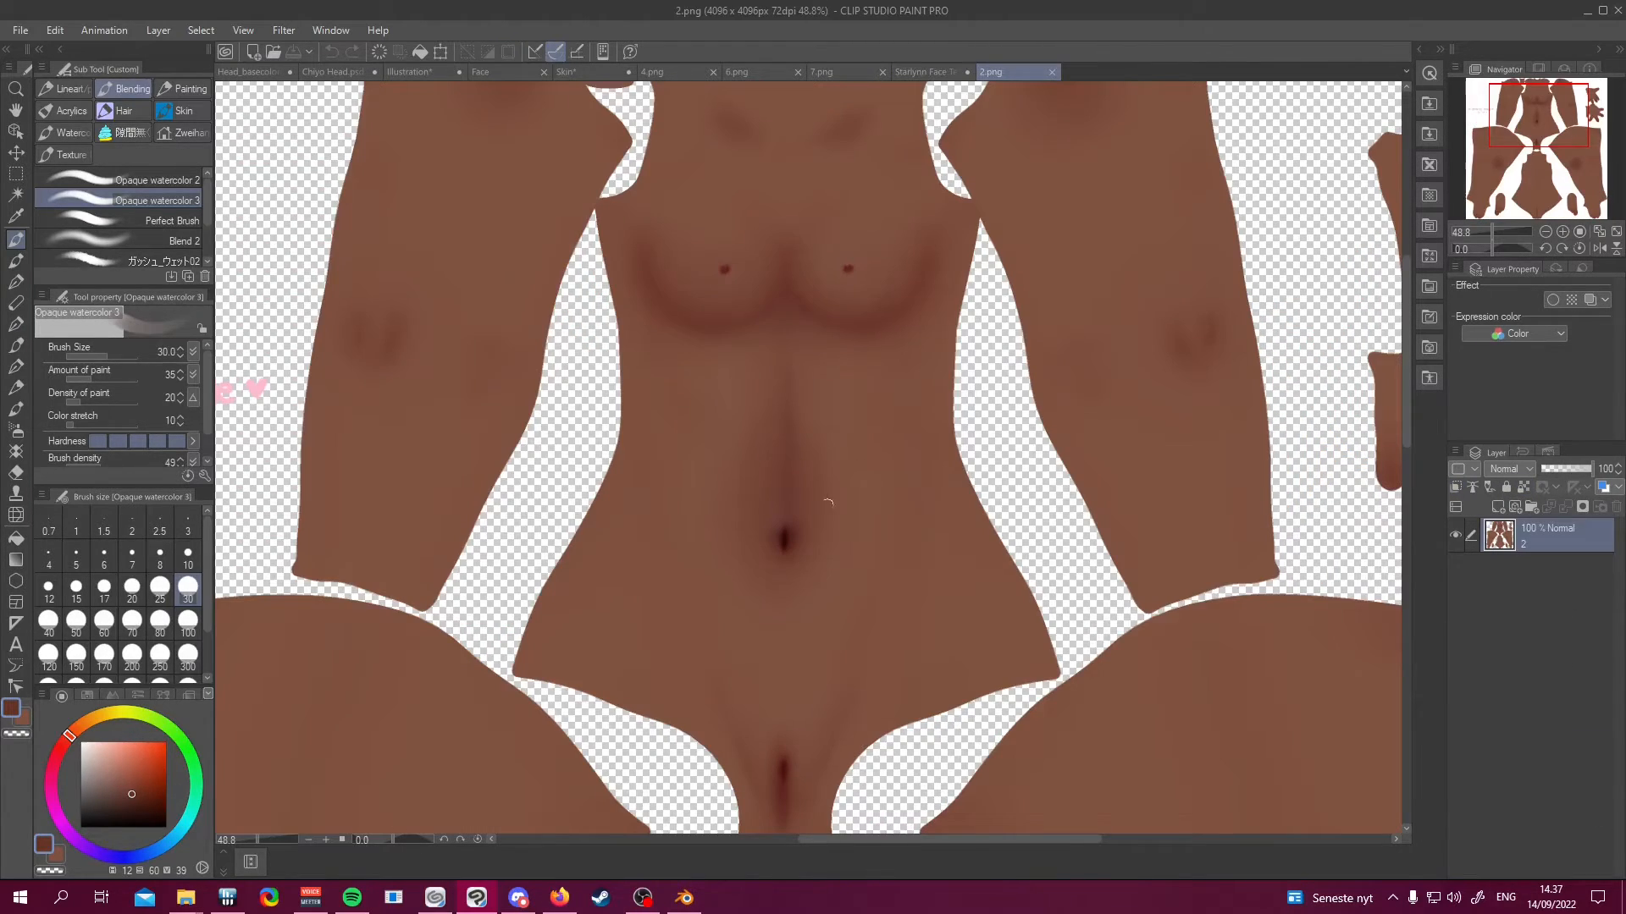
pyautogui.keyDown('alt'); pyautogui.click(788, 530); pyautogui.keyUp('alt')
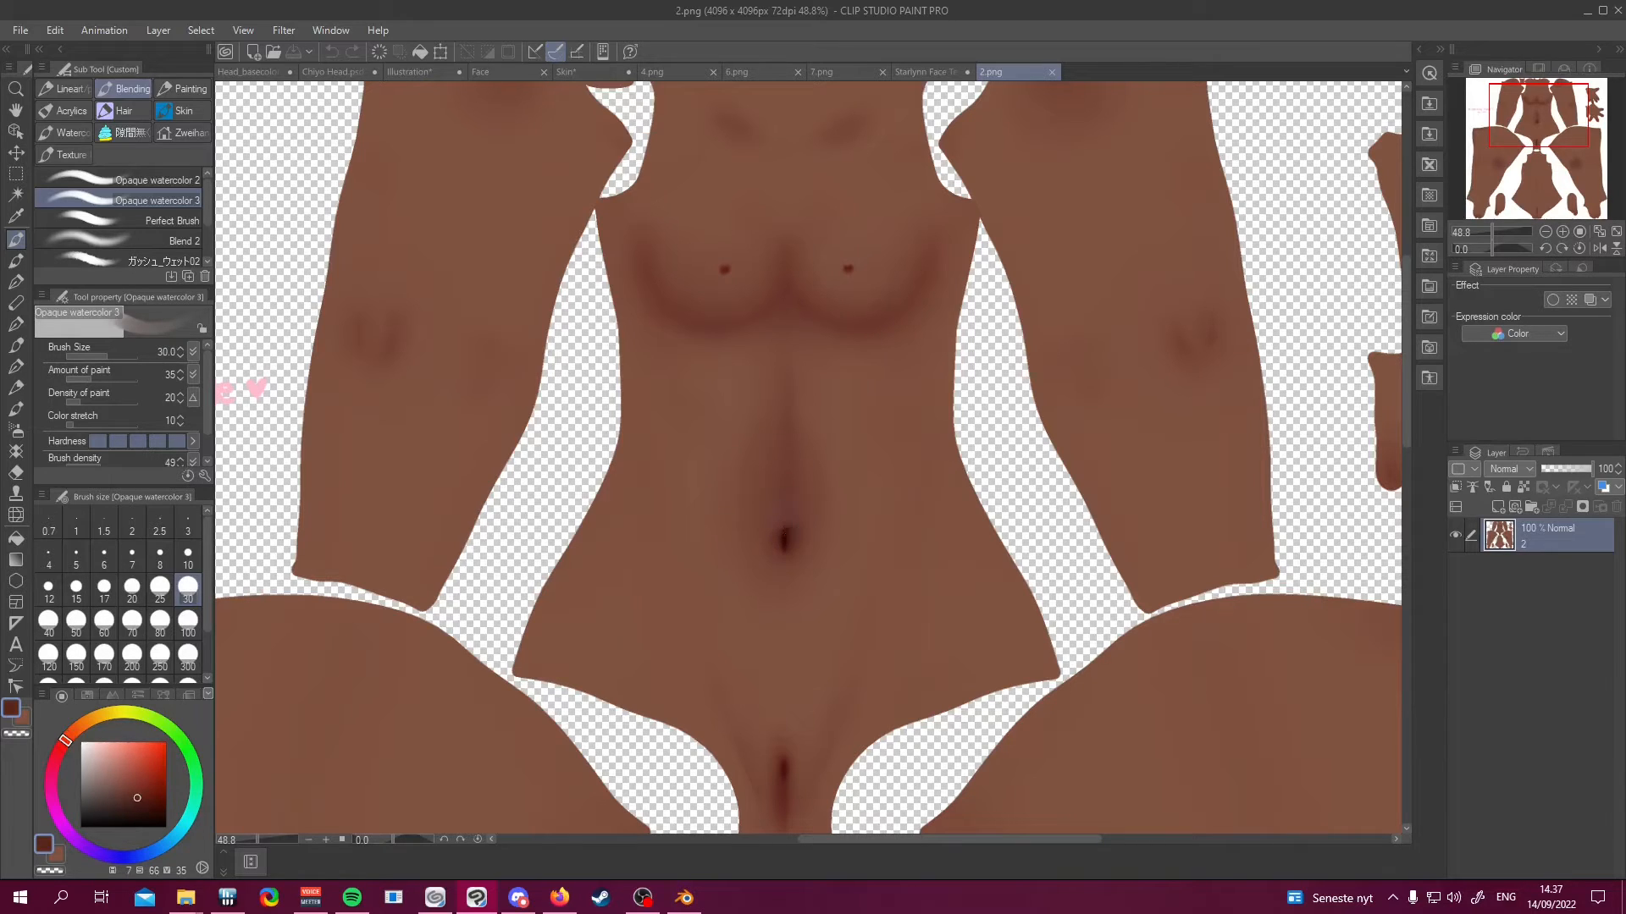
pyautogui.click(921, 69)
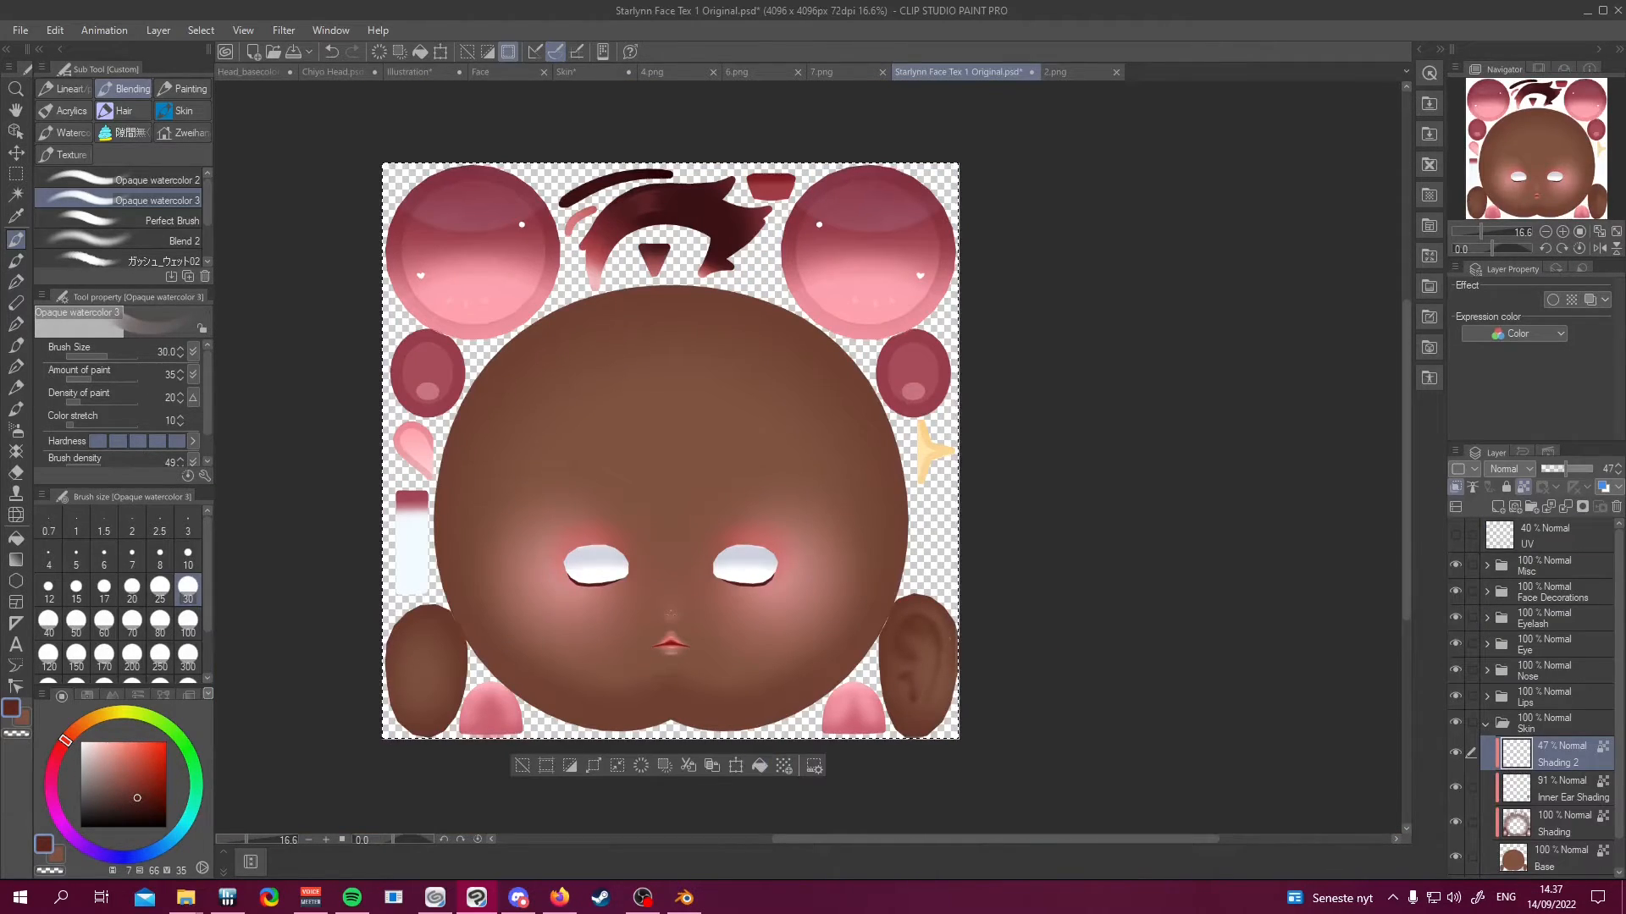
# Refill the Inner Ear Shading layer with the darker reddish brown sampled from the body texture
pyautogui.click(1539, 797)
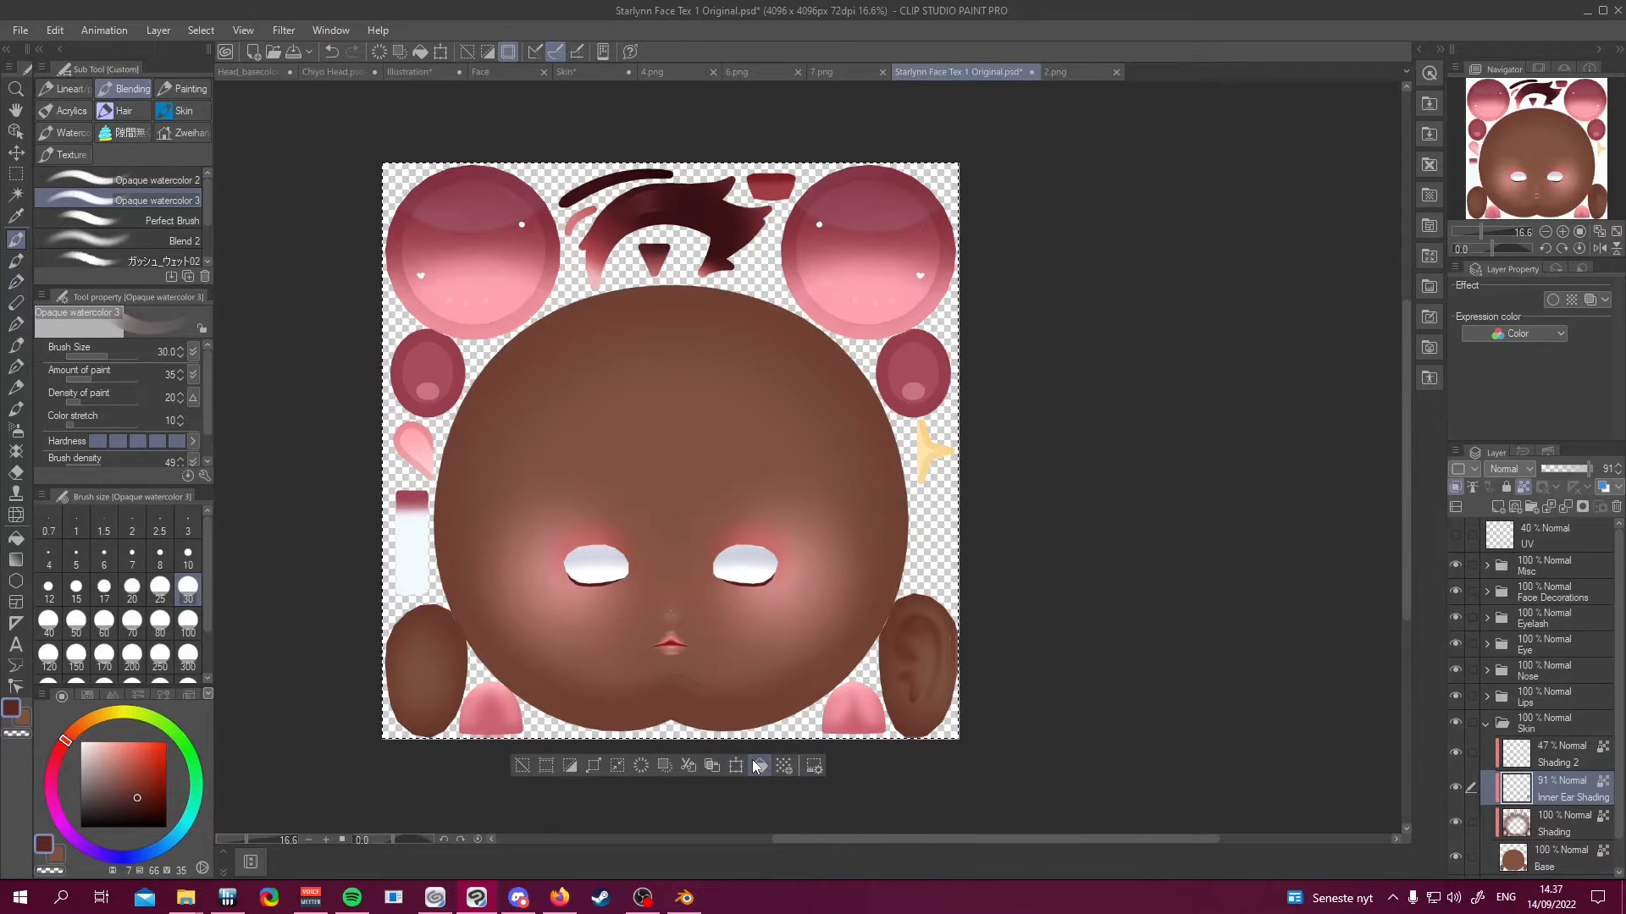
pyautogui.scroll(-2, 876, 575)
pyautogui.scroll(2, 868, 592)
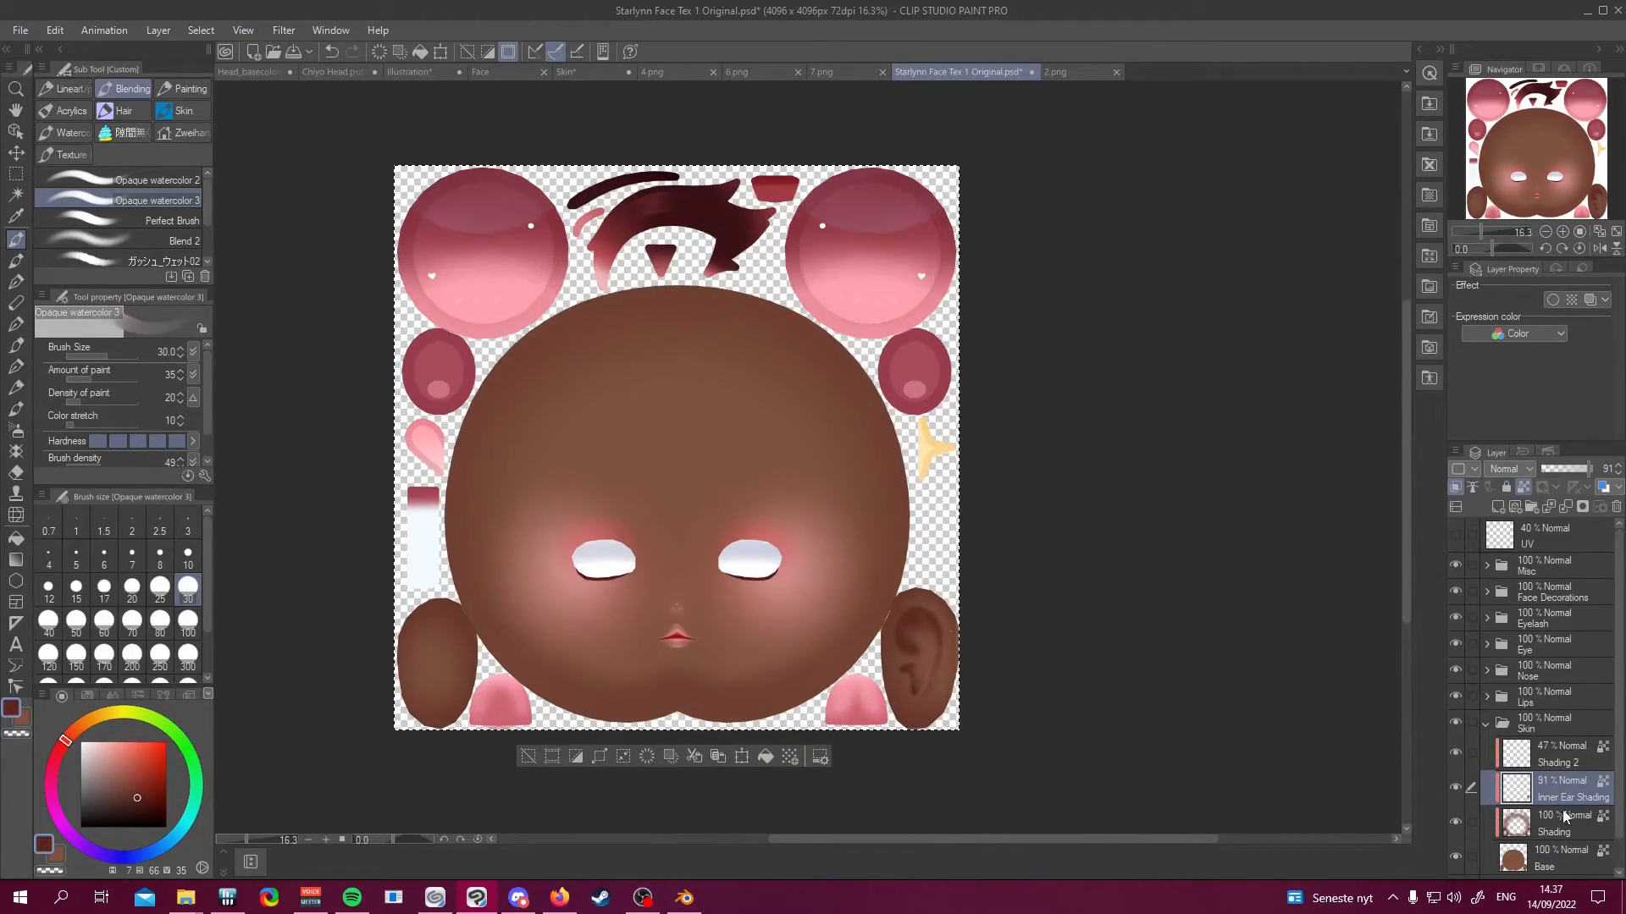
# Refill the Shading layer with a reddish brown of hue 7, saturation 65, value 39 and clear the selection
pyautogui.click(1559, 829)
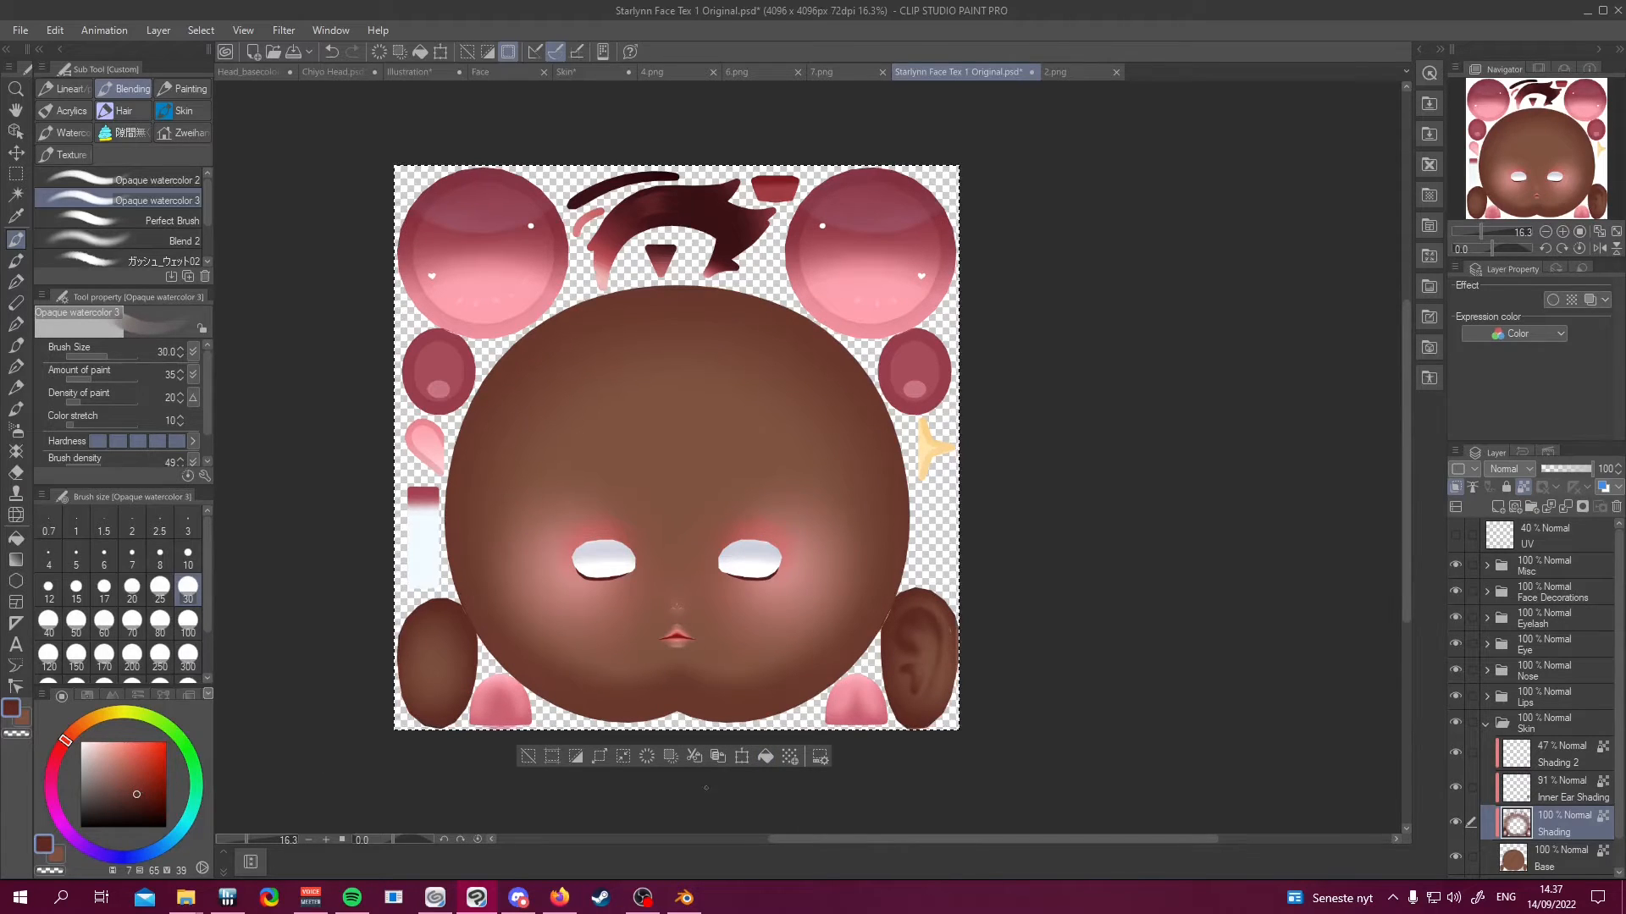
pyautogui.click(769, 762)
pyautogui.hotkey('ctrl', 'd')
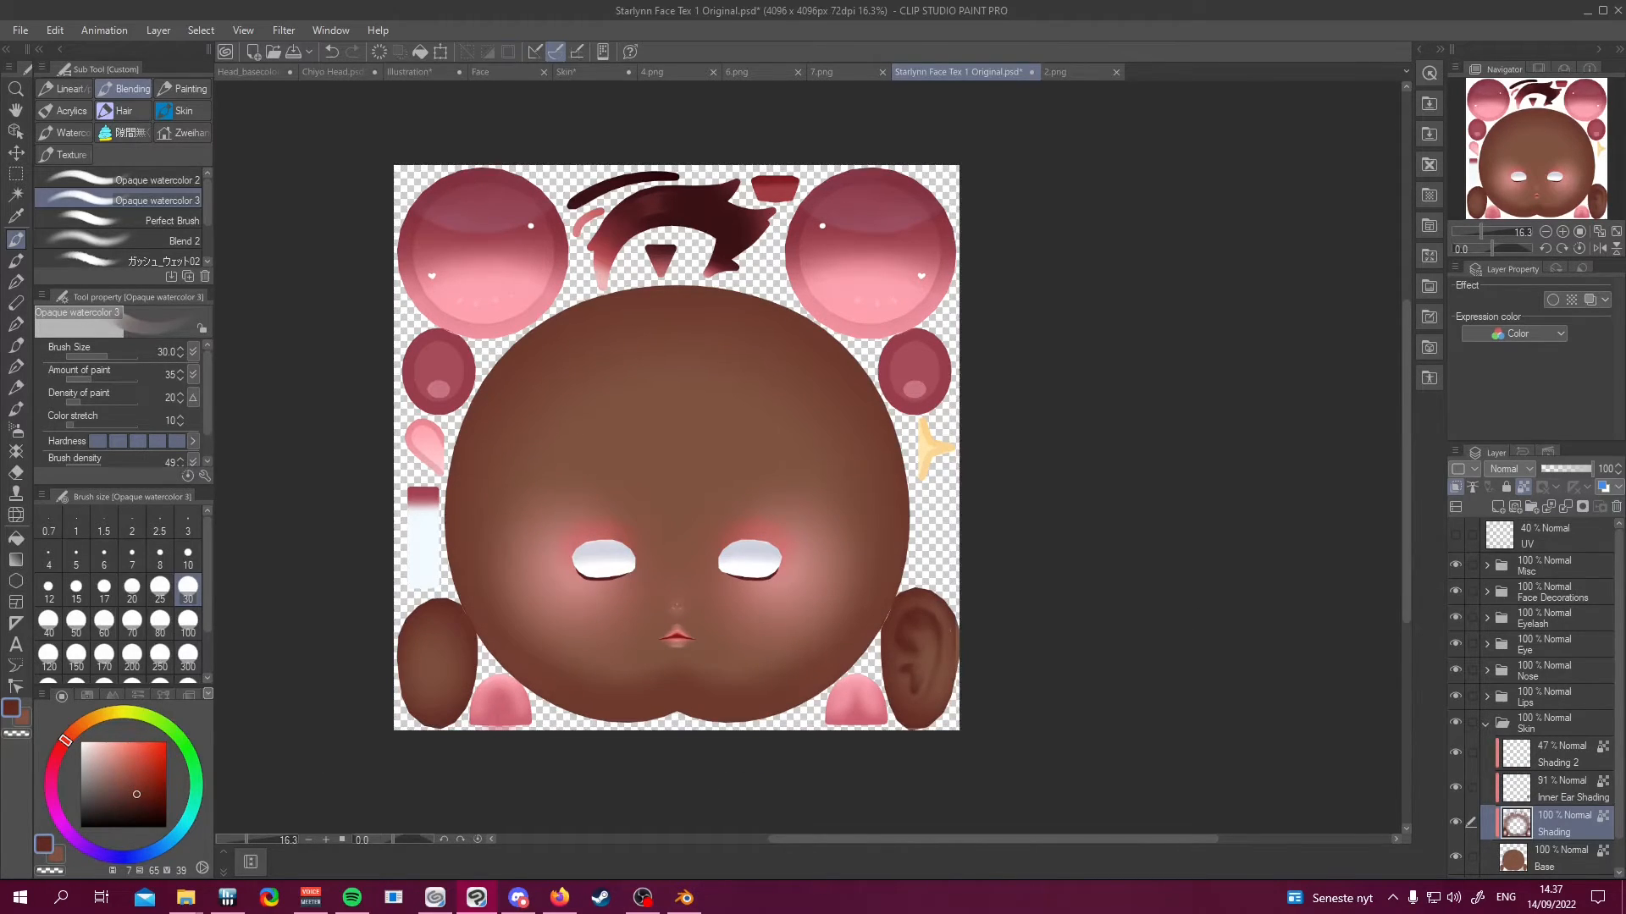
pyautogui.scroll(-5, 957, 546)
pyautogui.scroll(3, 957, 547)
pyautogui.scroll(2, 847, 570)
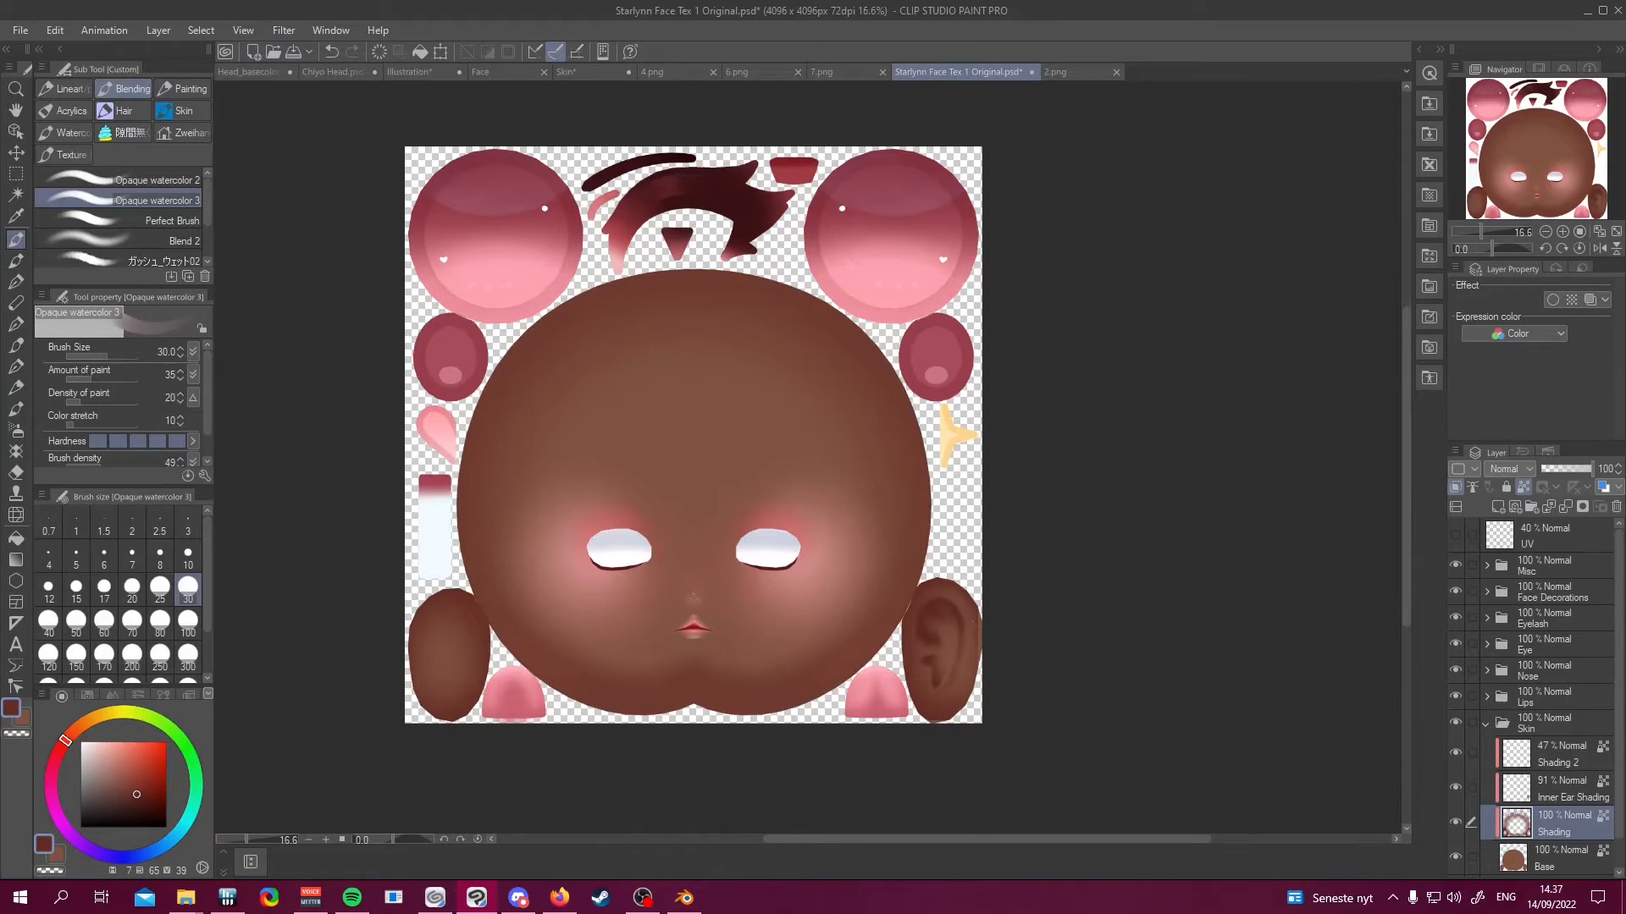
# Collapse the Skin folder, expand the Lips folder and toggle its visibility to examine the lips
pyautogui.click(1485, 725)
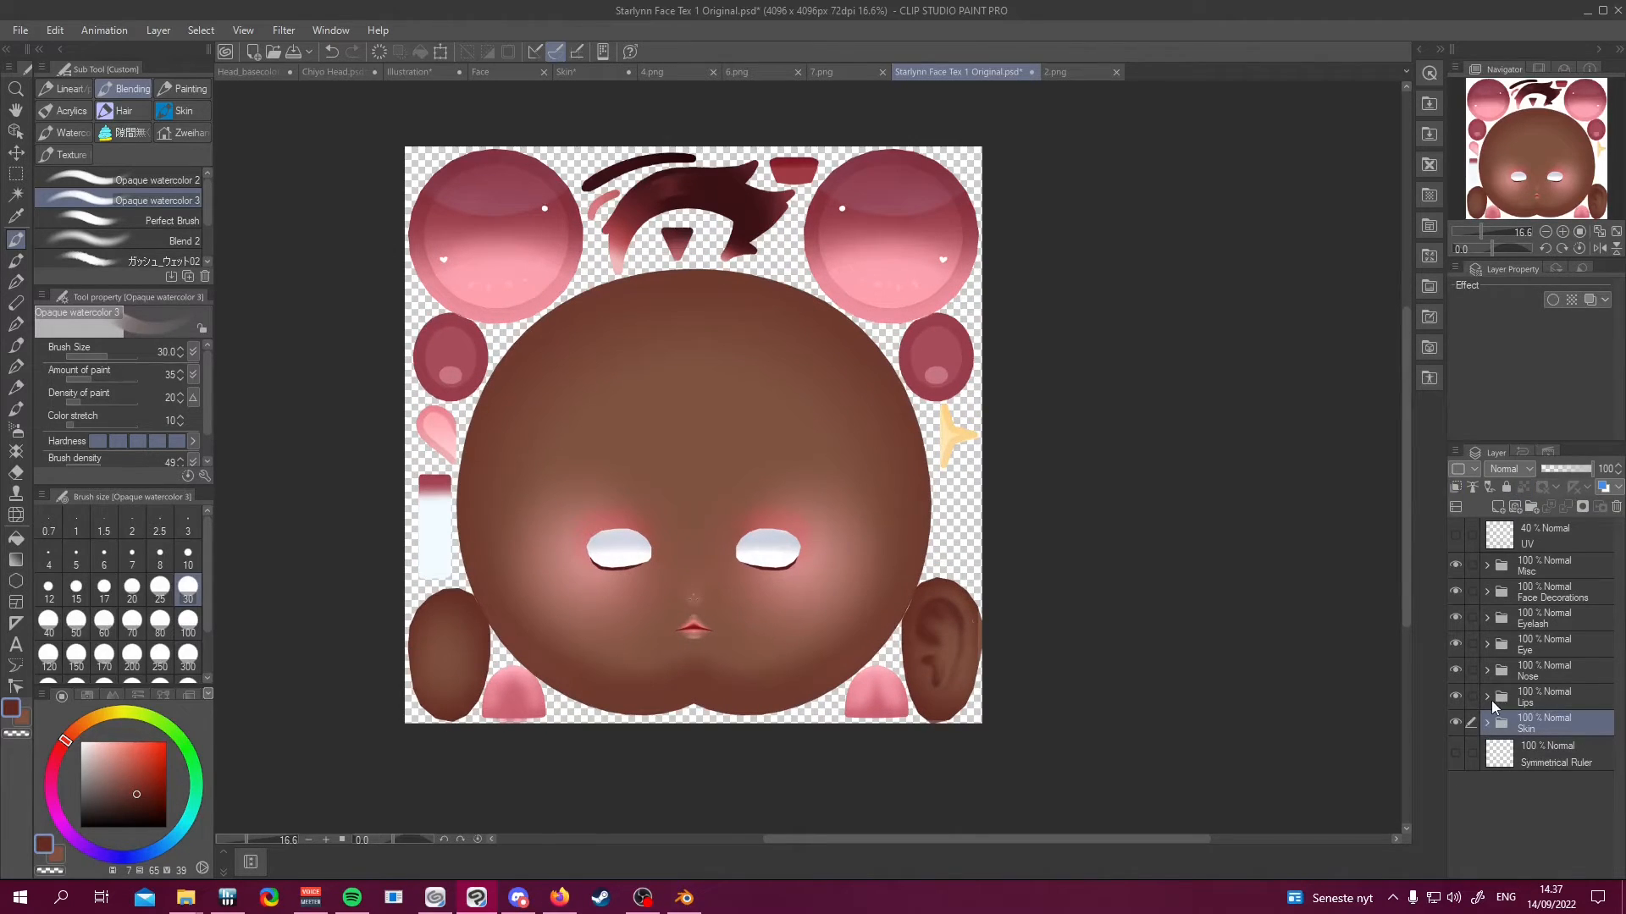
pyautogui.click(1487, 699)
pyautogui.click(1455, 696)
pyautogui.click(1455, 697)
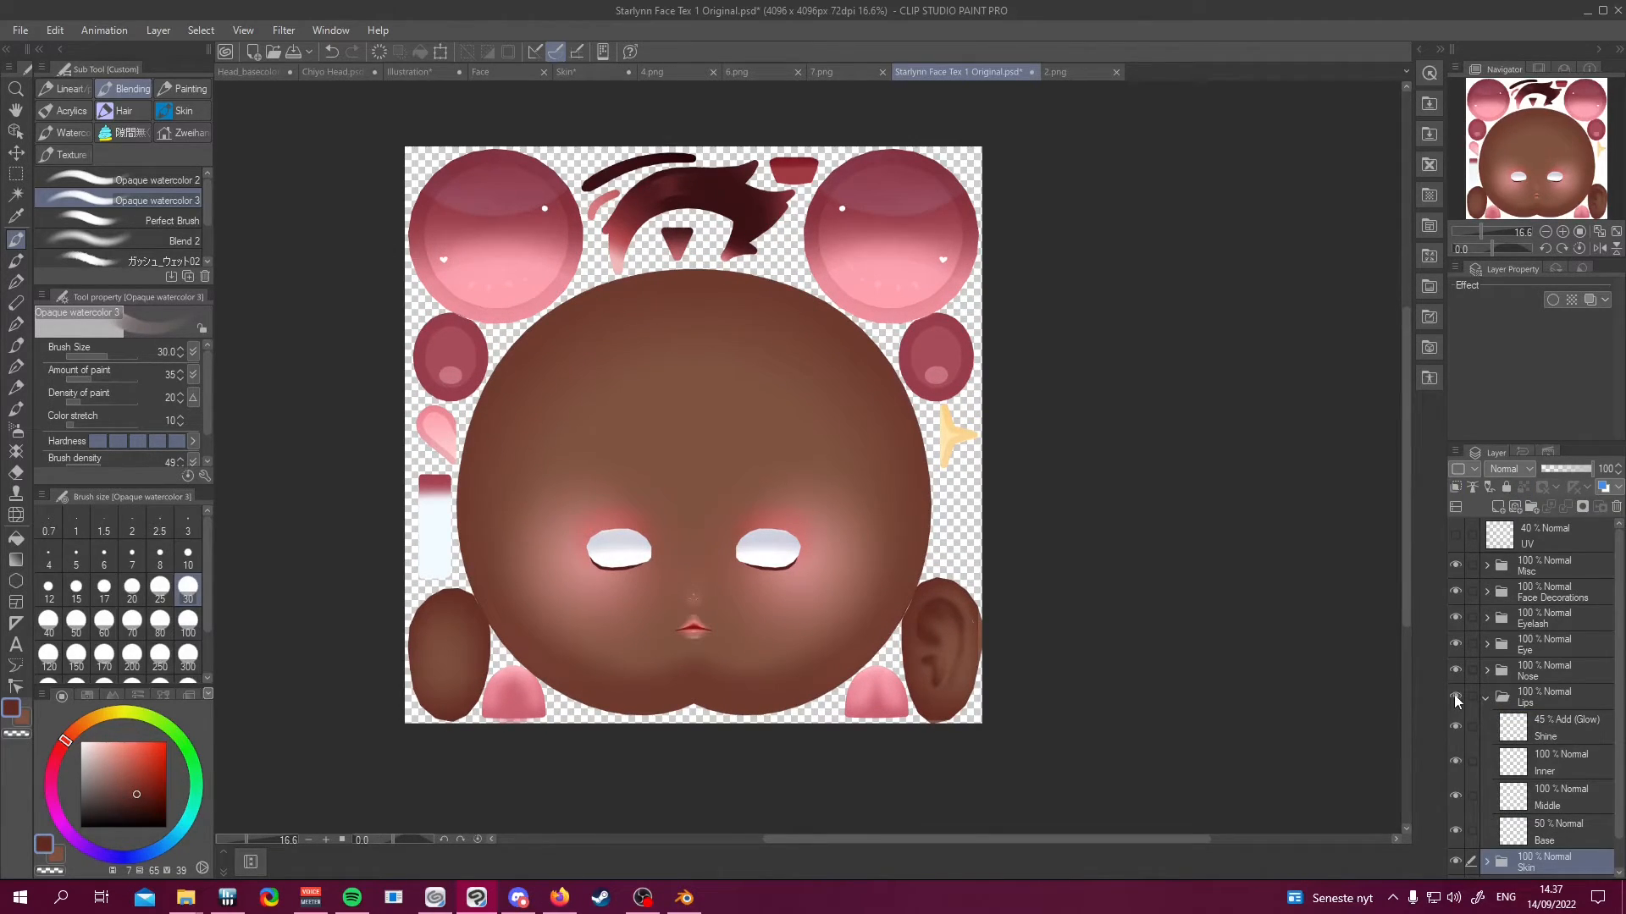
# Add a new raster layer above the Lips folder and set its blending mode to Multiply
pyautogui.click(1526, 700)
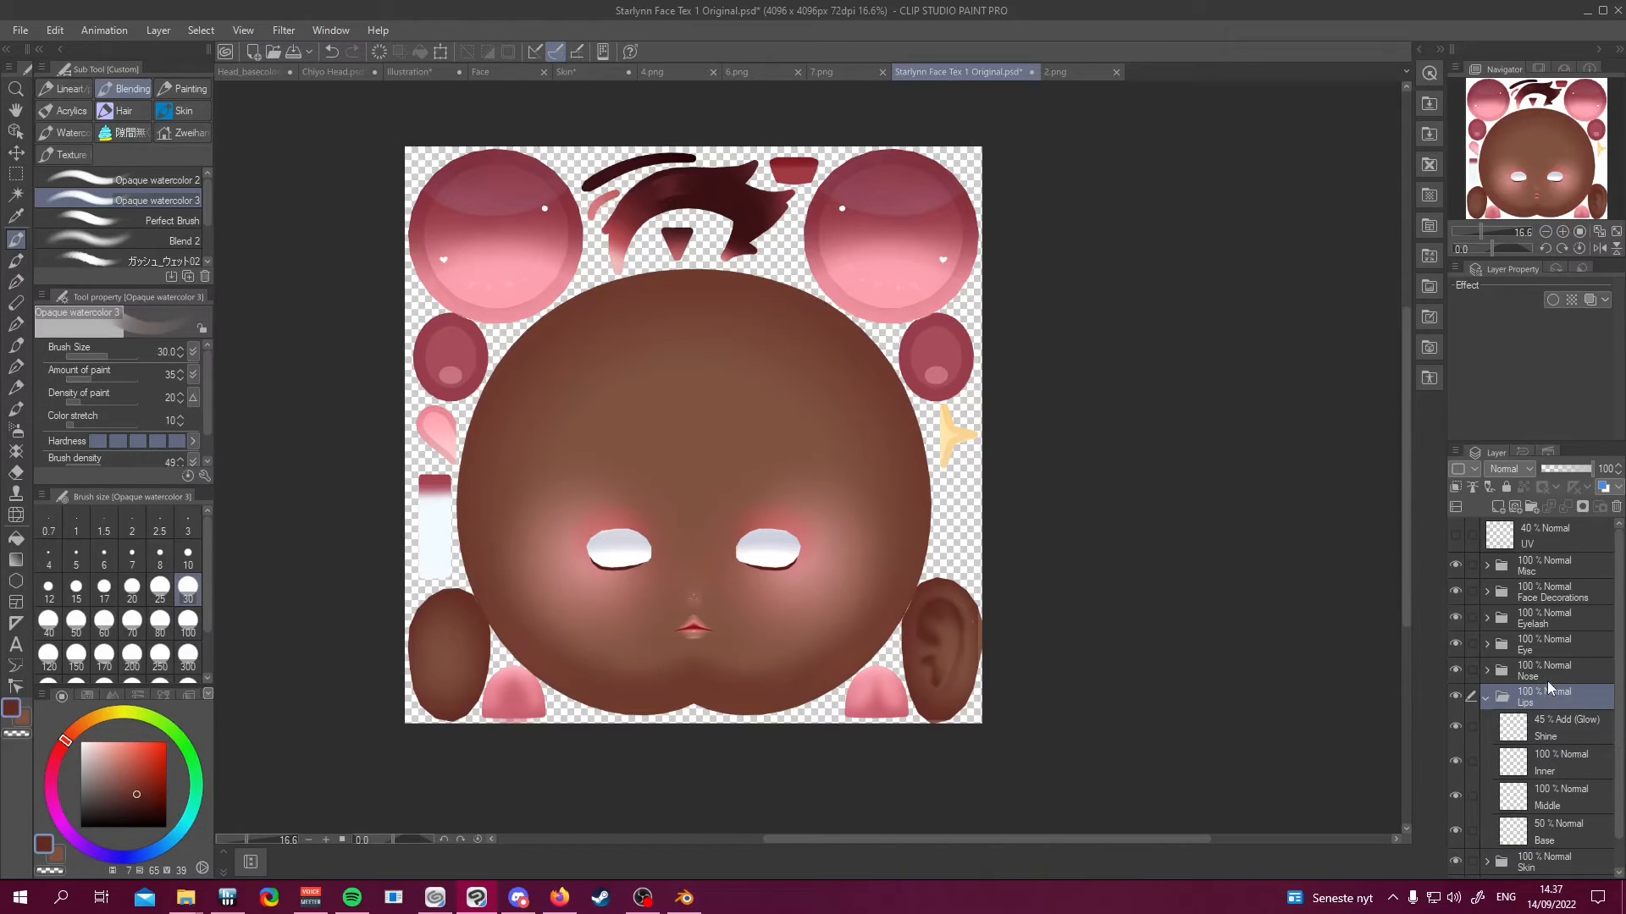
pyautogui.click(1498, 506)
pyautogui.moveTo(1557, 720); pyautogui.dragTo(1556, 691)
pyautogui.click(1510, 469)
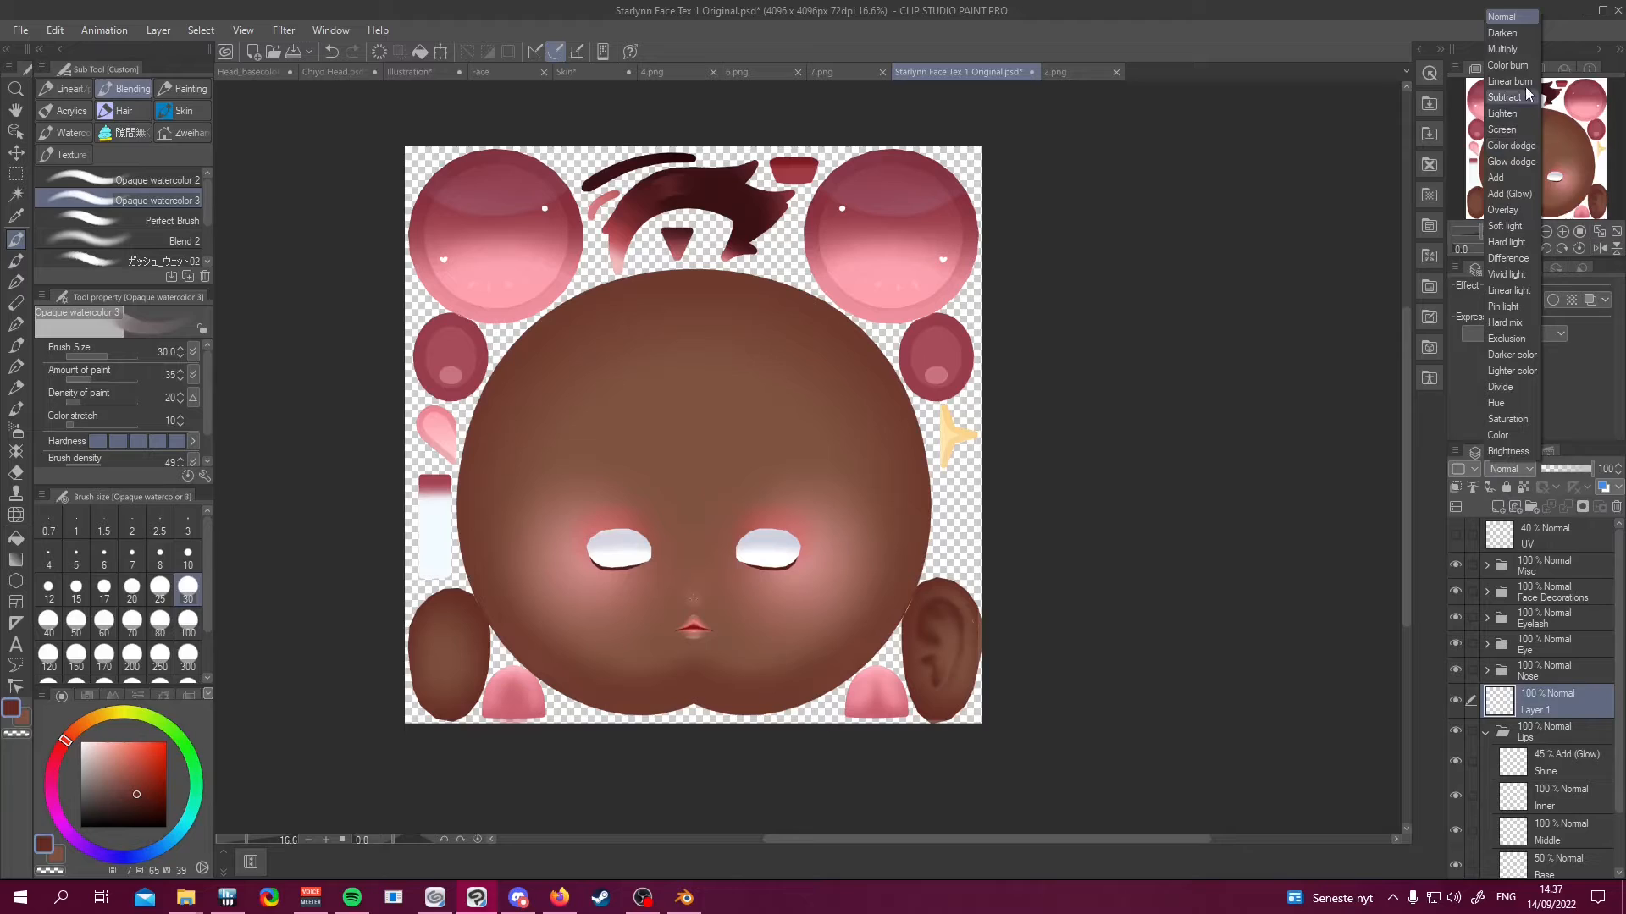
pyautogui.click(1503, 48)
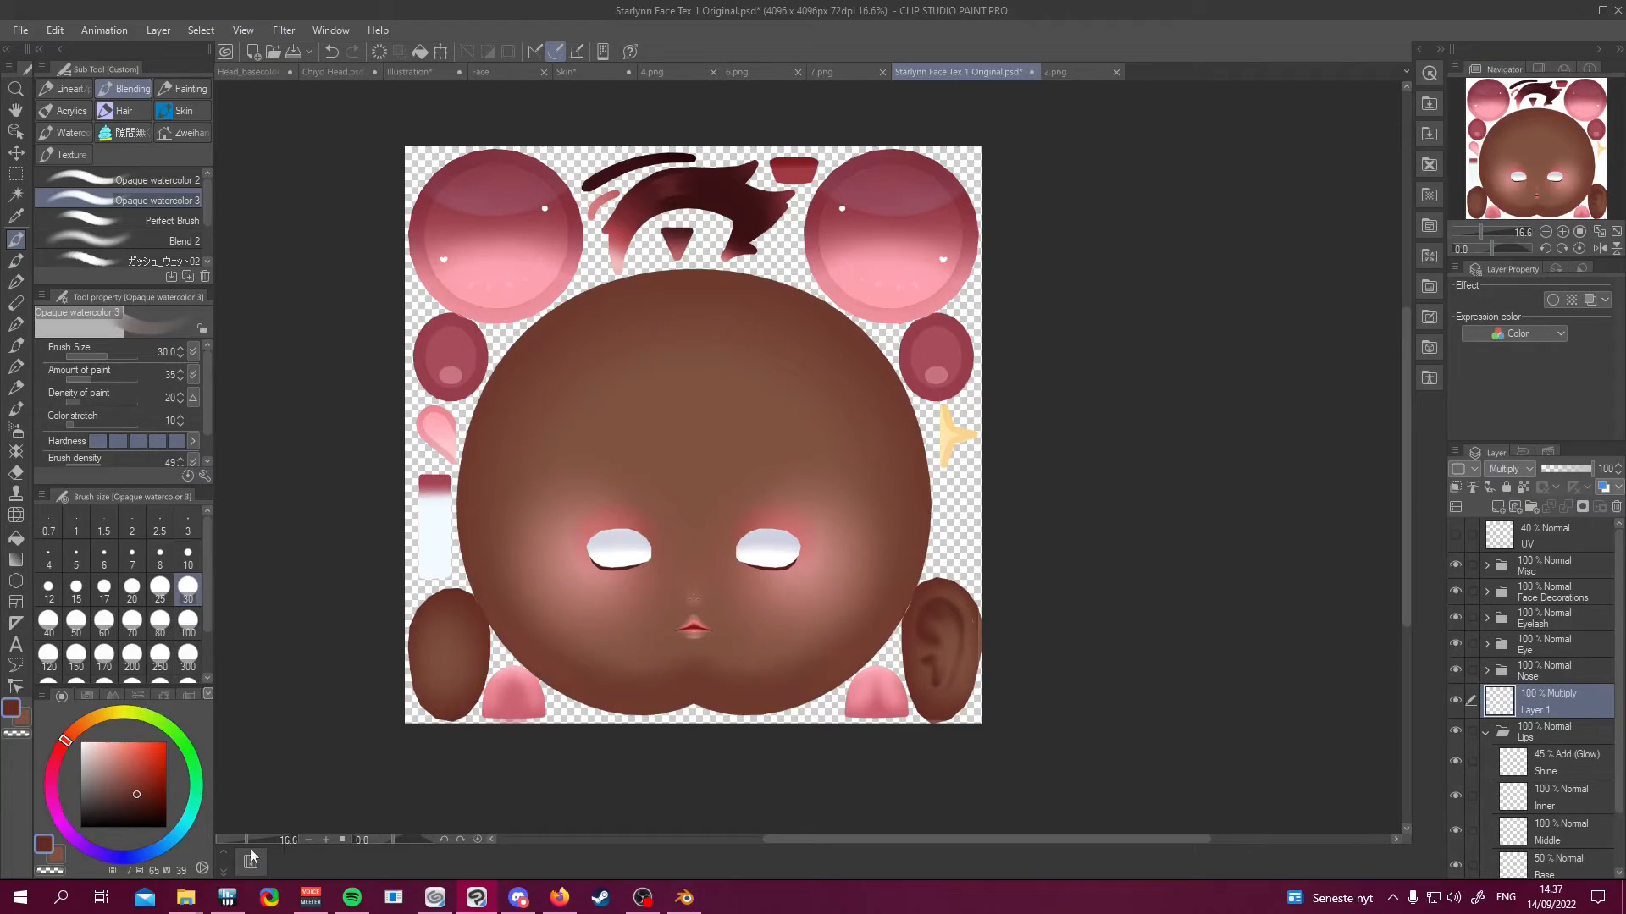
# Clip the Multiply layer to the Lips folder and fill it with the current reddish brown, clearing the selection
pyautogui.click(15, 539)
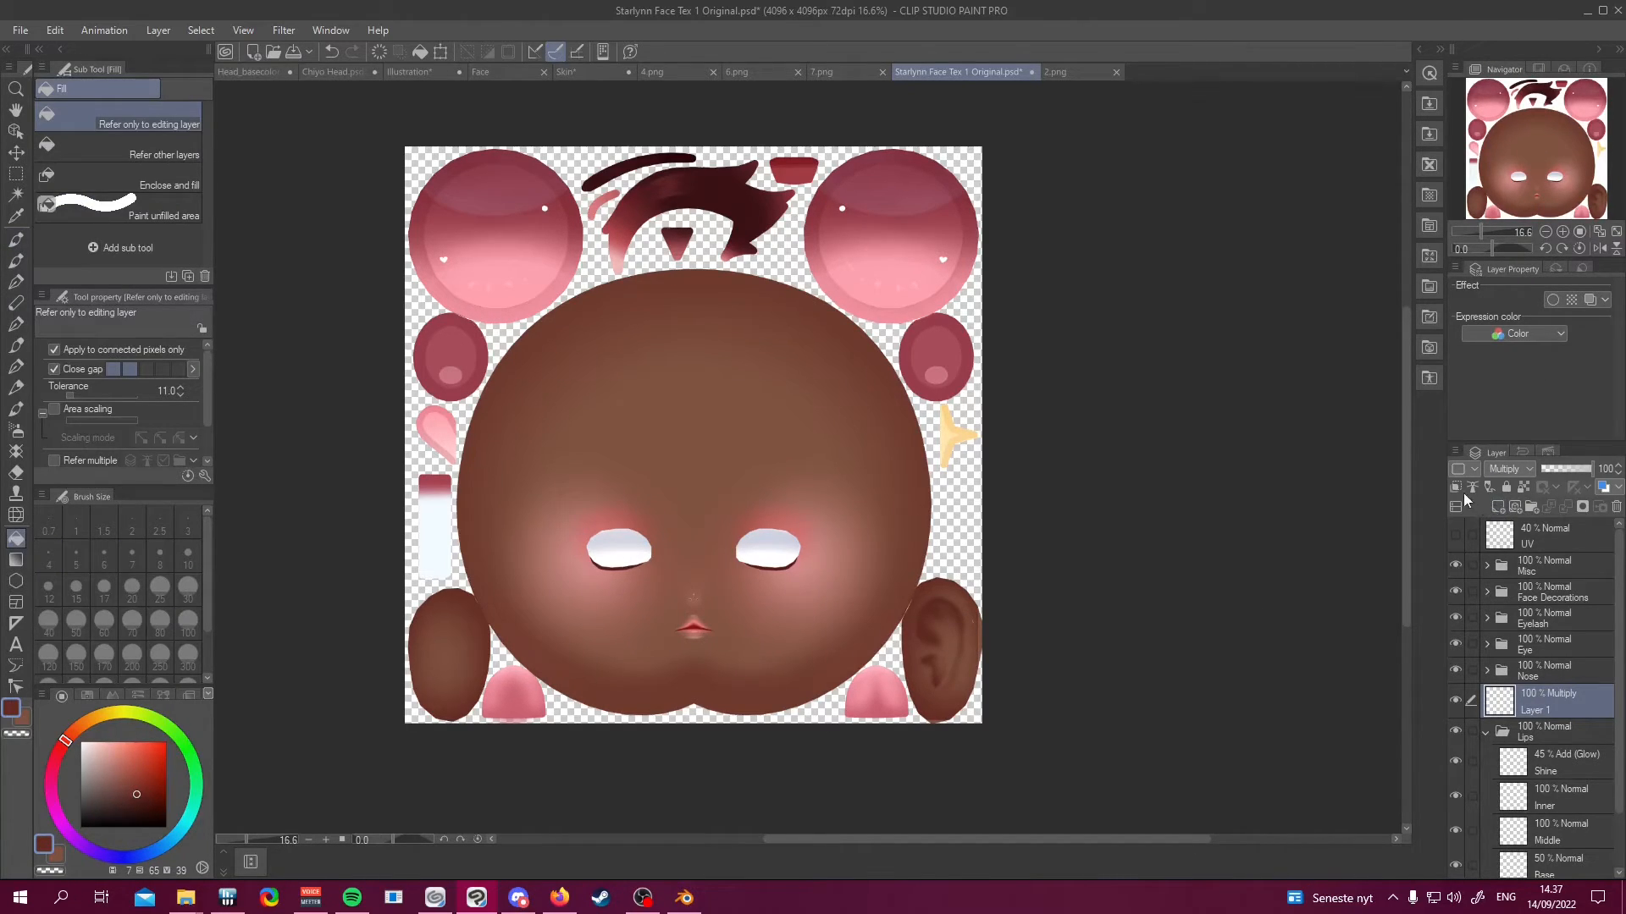
pyautogui.click(1456, 489)
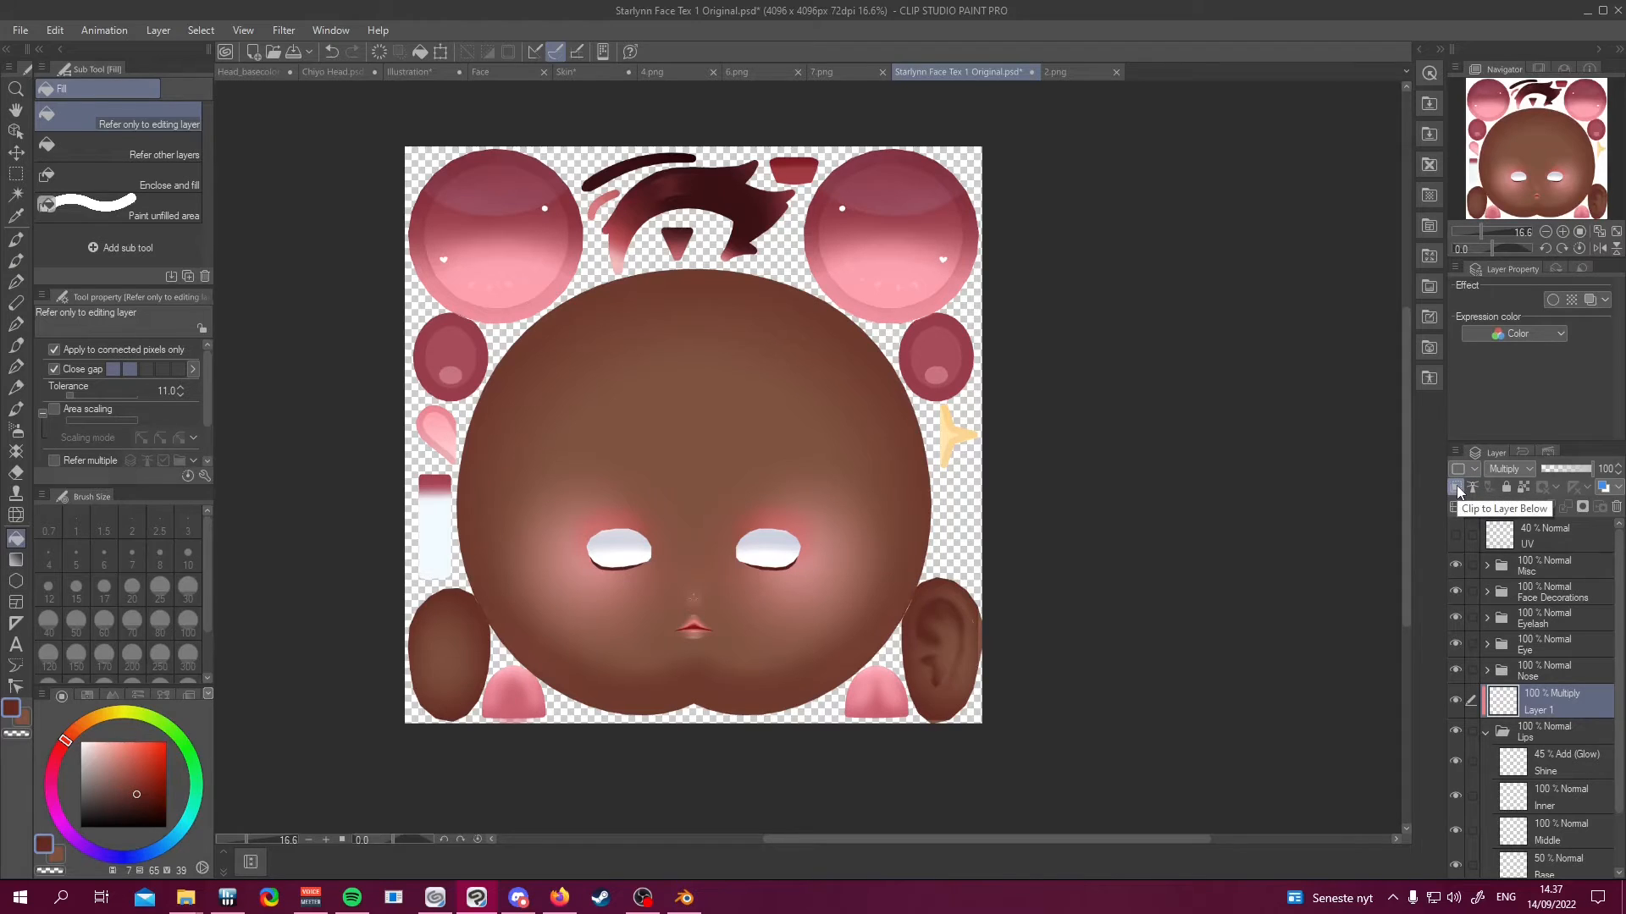
pyautogui.hotkey('ctrl', 'a')
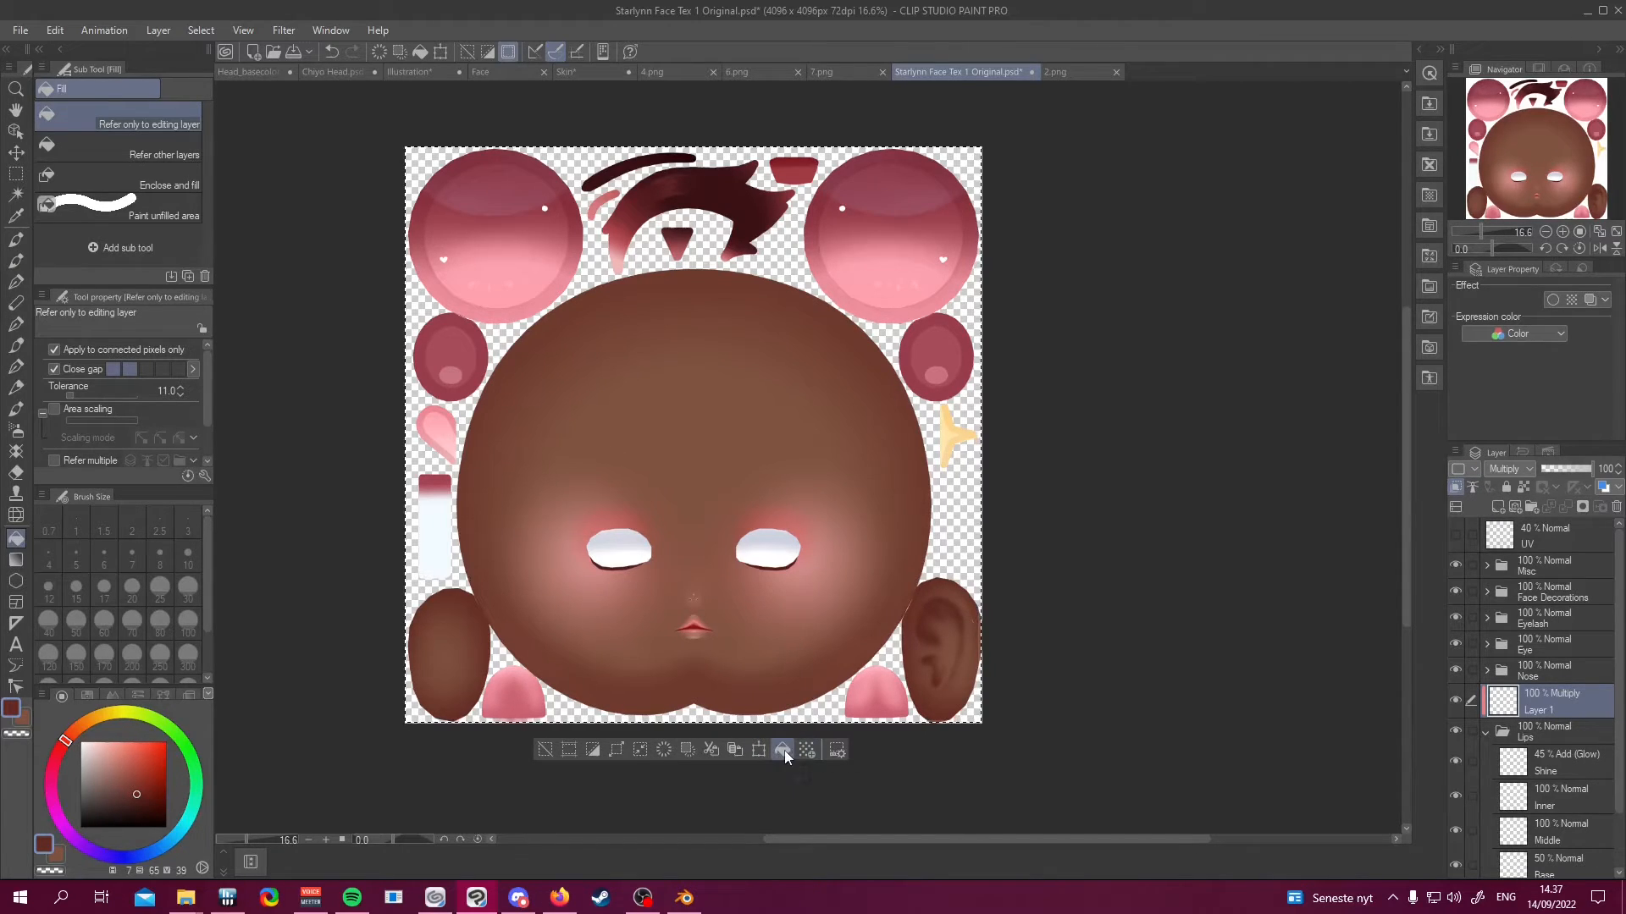
pyautogui.click(784, 750)
pyautogui.hotkey('ctrl', 'd')
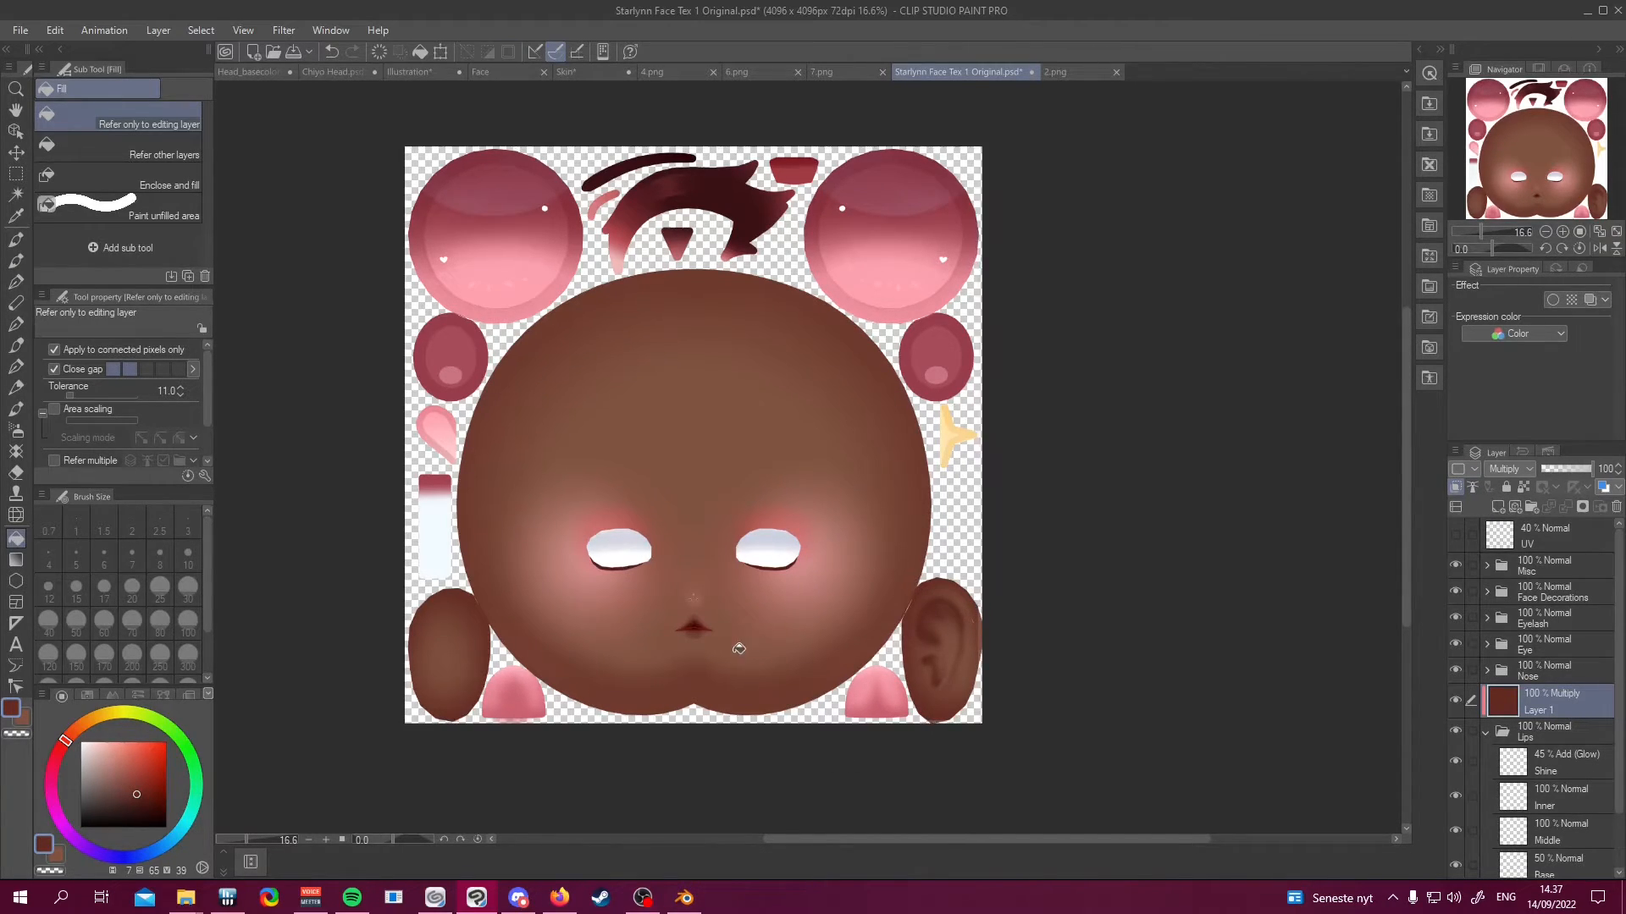
# Examine the darkened lips against the surrounding face skin, both close up and from a distance
pyautogui.scroll(6, 739, 649)
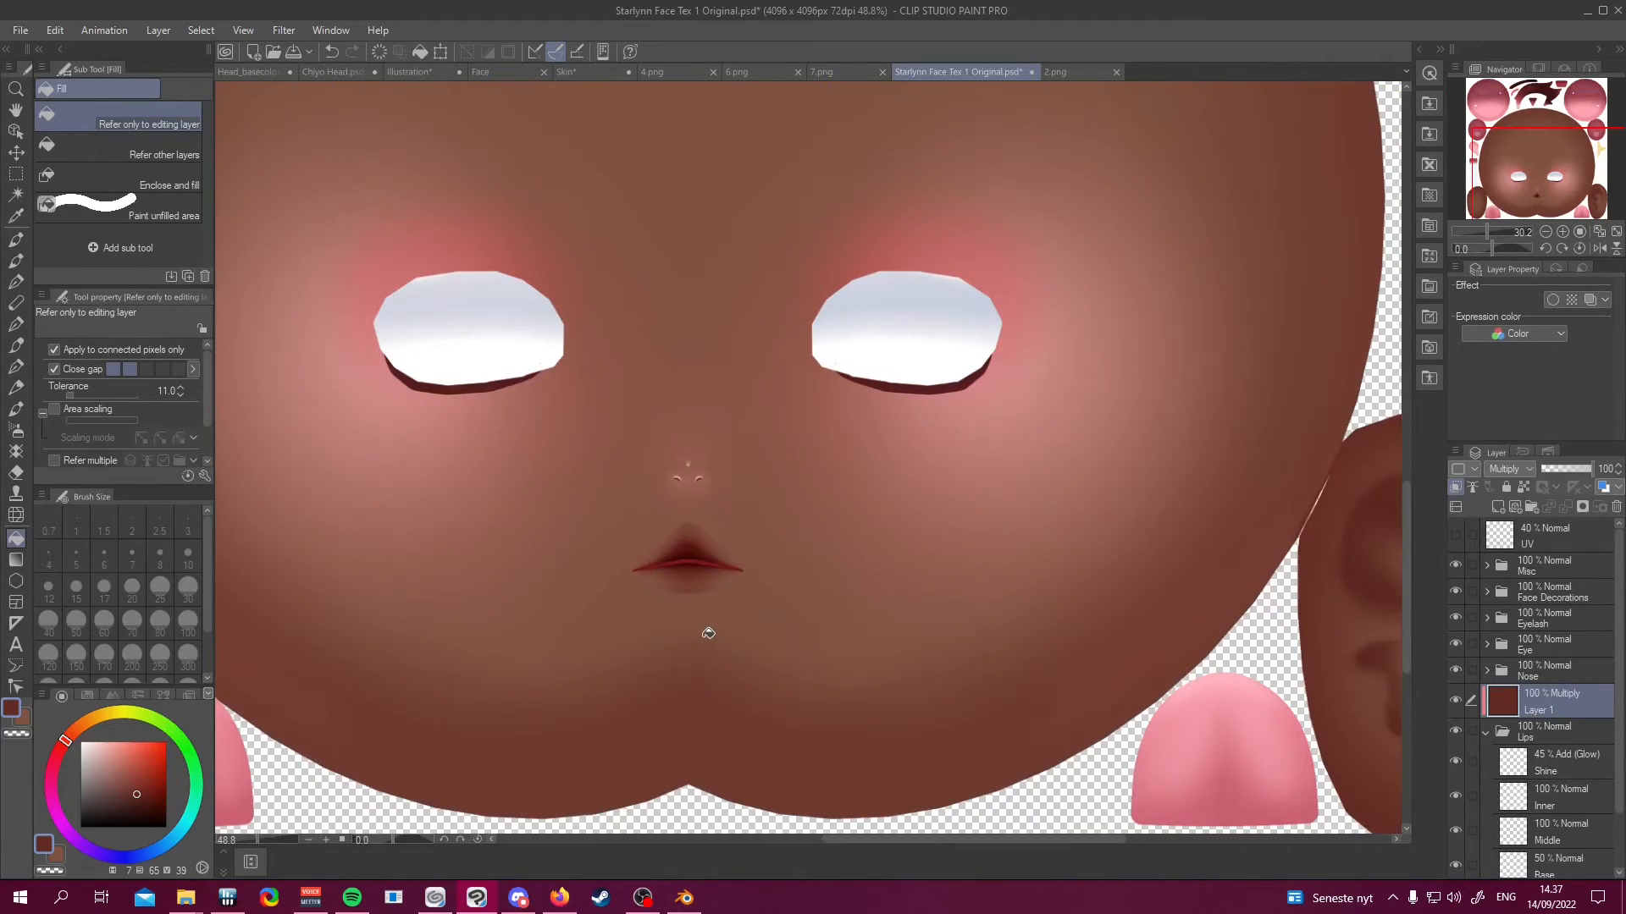
pyautogui.scroll(-4, 736, 669)
pyautogui.scroll(2, 743, 619)
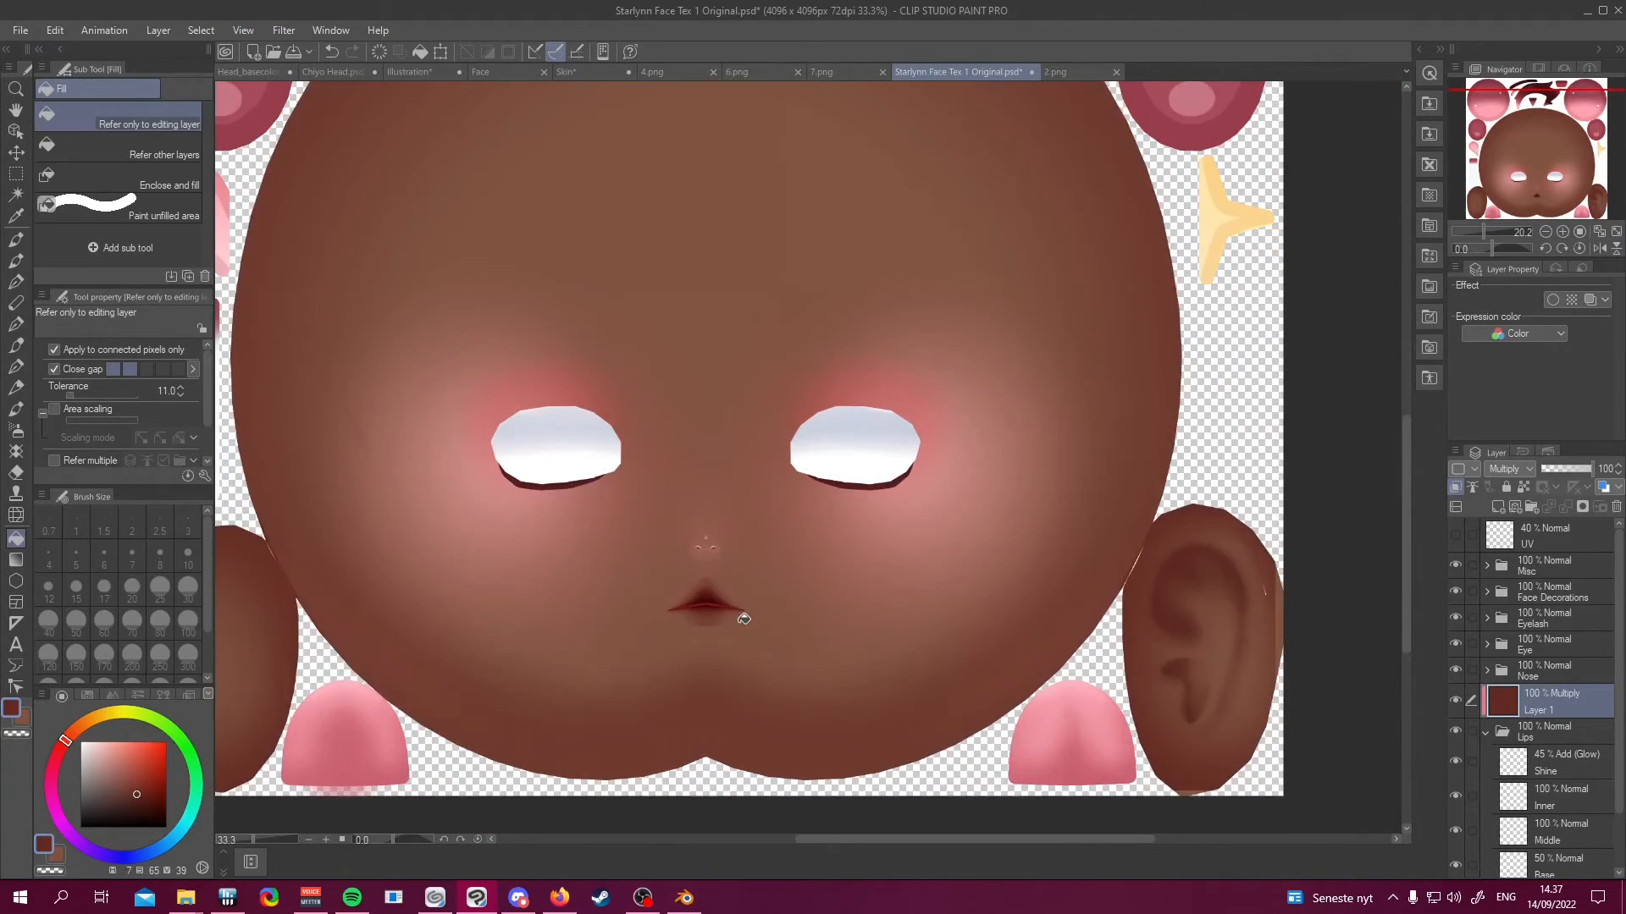
pyautogui.scroll(2, 737, 618)
pyautogui.scroll(-4, 740, 643)
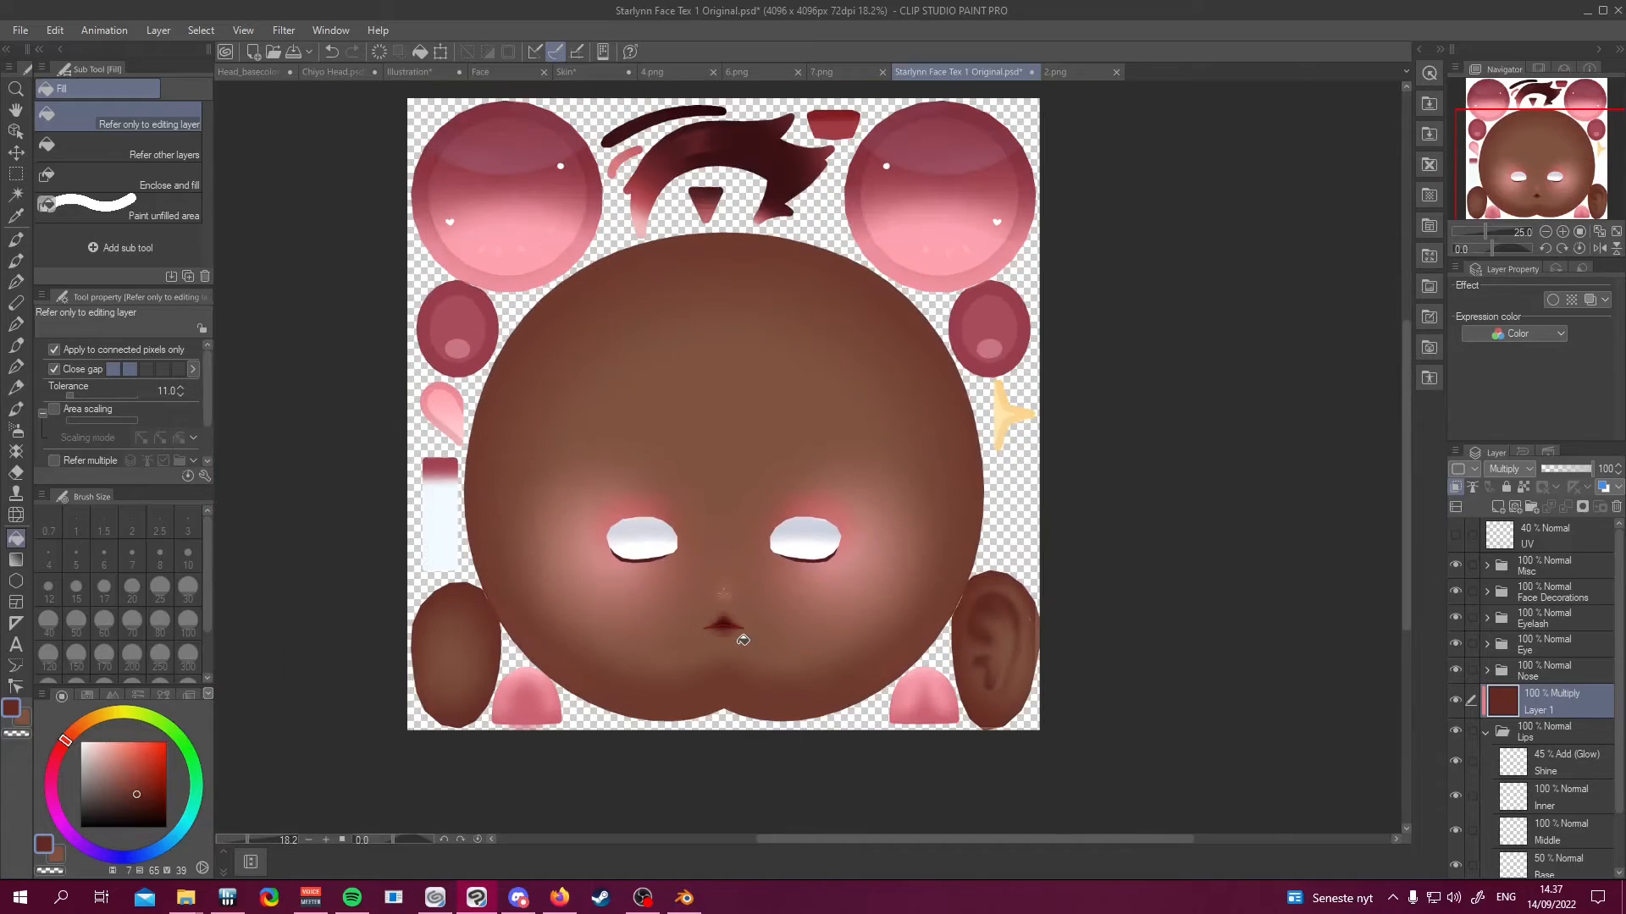
pyautogui.scroll(2, 743, 641)
pyautogui.scroll(-2, 737, 660)
pyautogui.scroll(2, 728, 694)
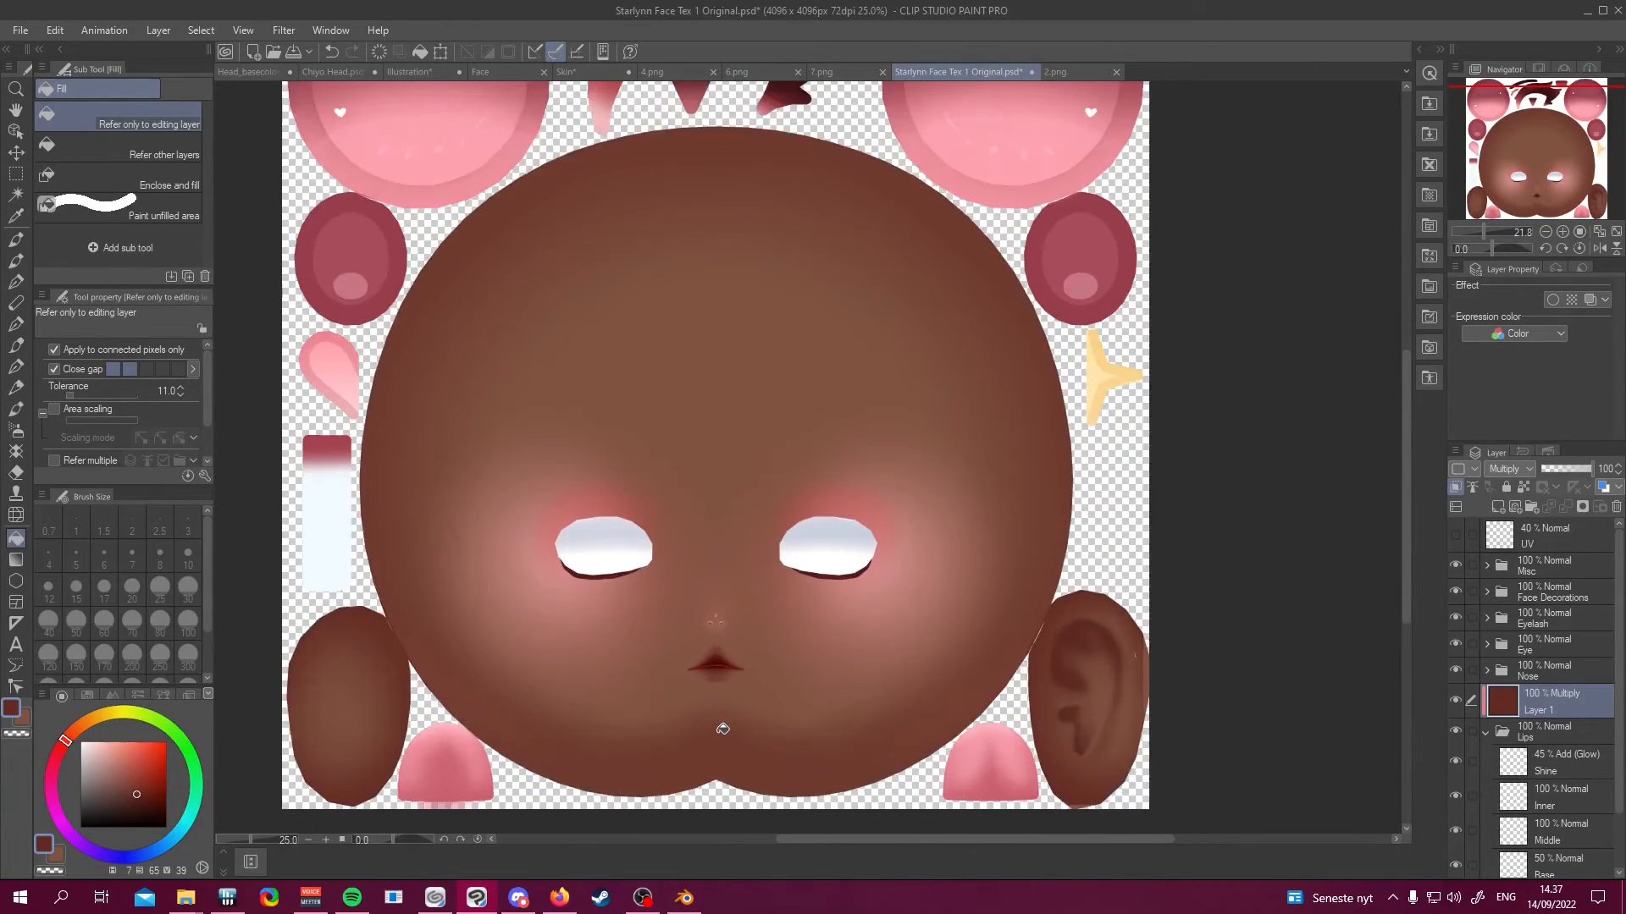
pyautogui.scroll(1, 722, 729)
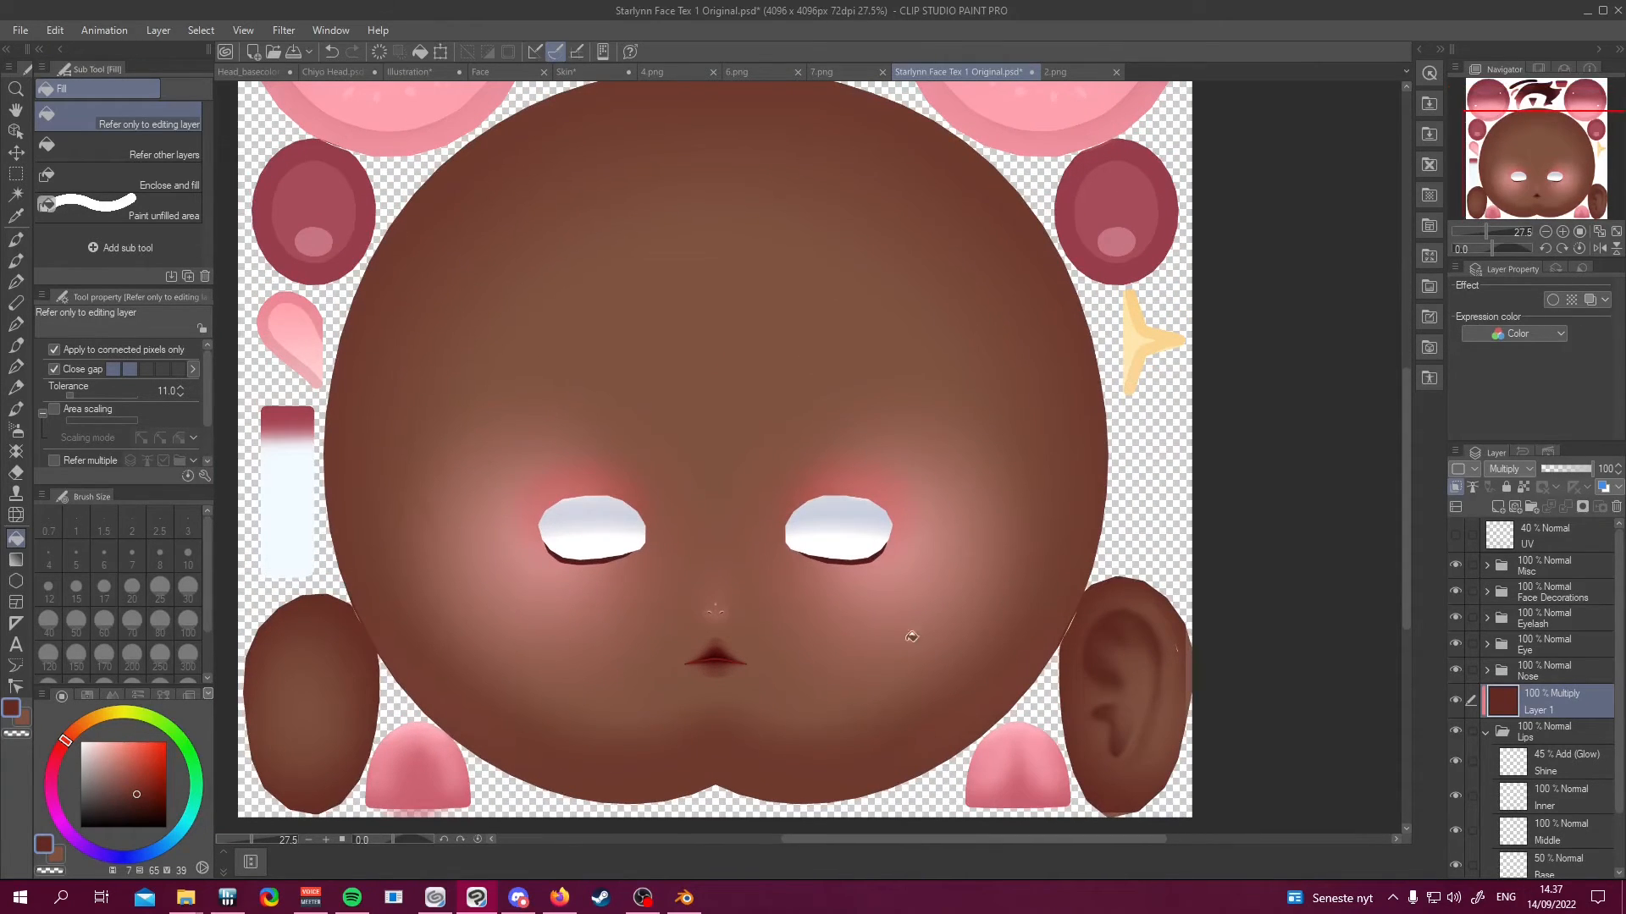
# Try tinting the Nose folder with a new clipped Multiply layer above it, filled with the reddish brown
pyautogui.click(1456, 665)
pyautogui.click(1456, 664)
pyautogui.click(1544, 664)
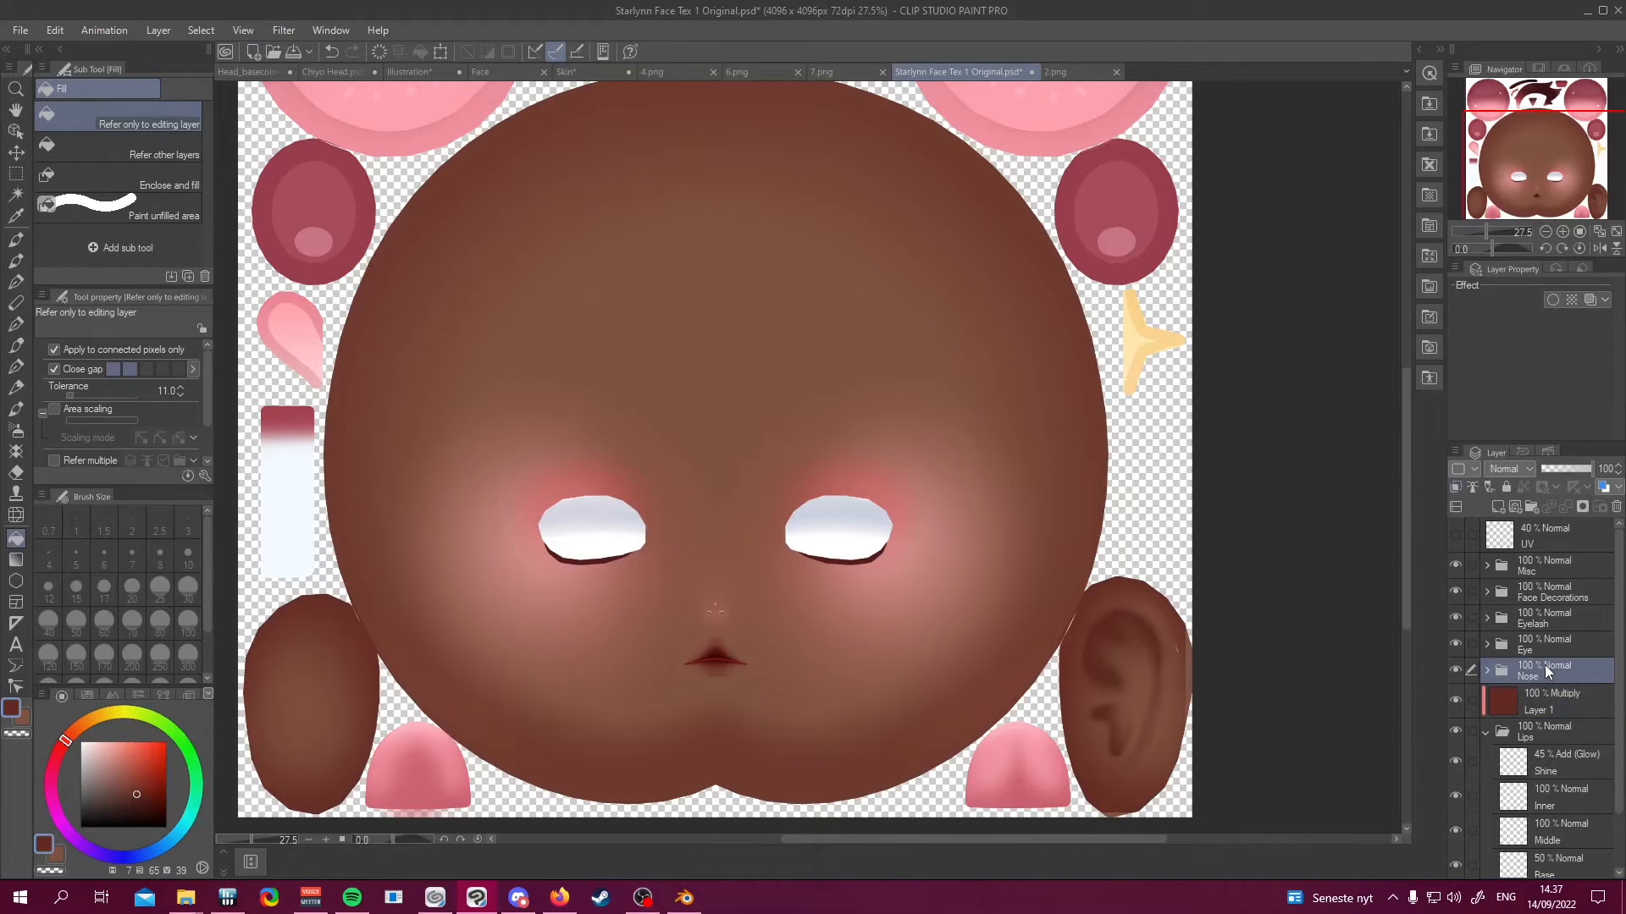
pyautogui.click(1498, 508)
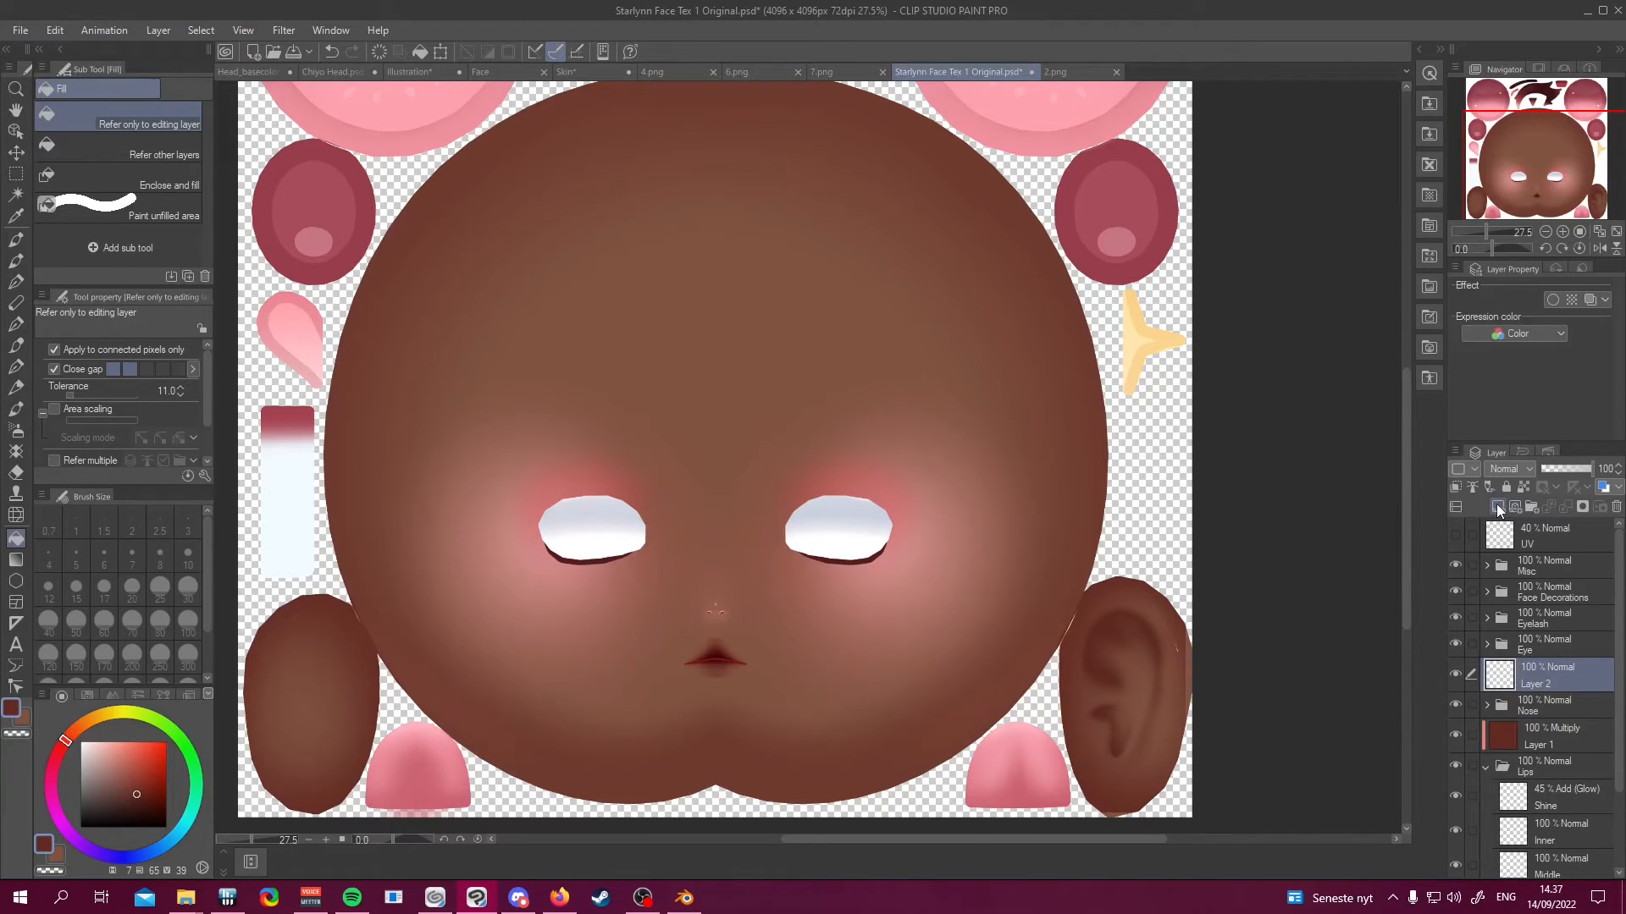
pyautogui.click(1486, 704)
pyautogui.scroll(-2, 1571, 669)
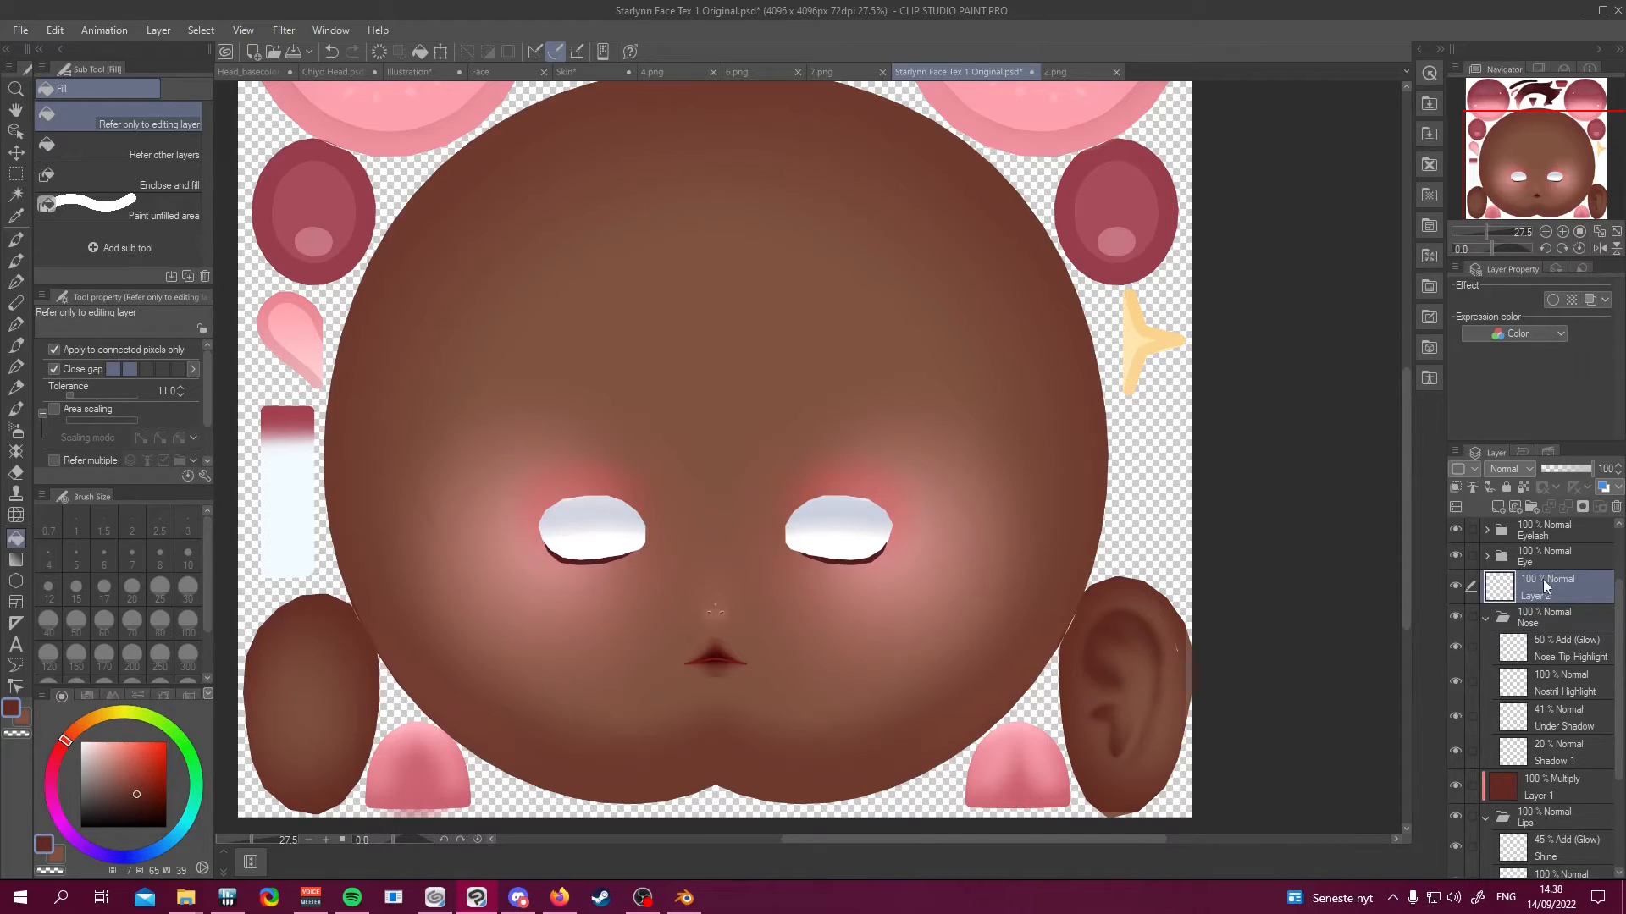
pyautogui.click(1512, 471)
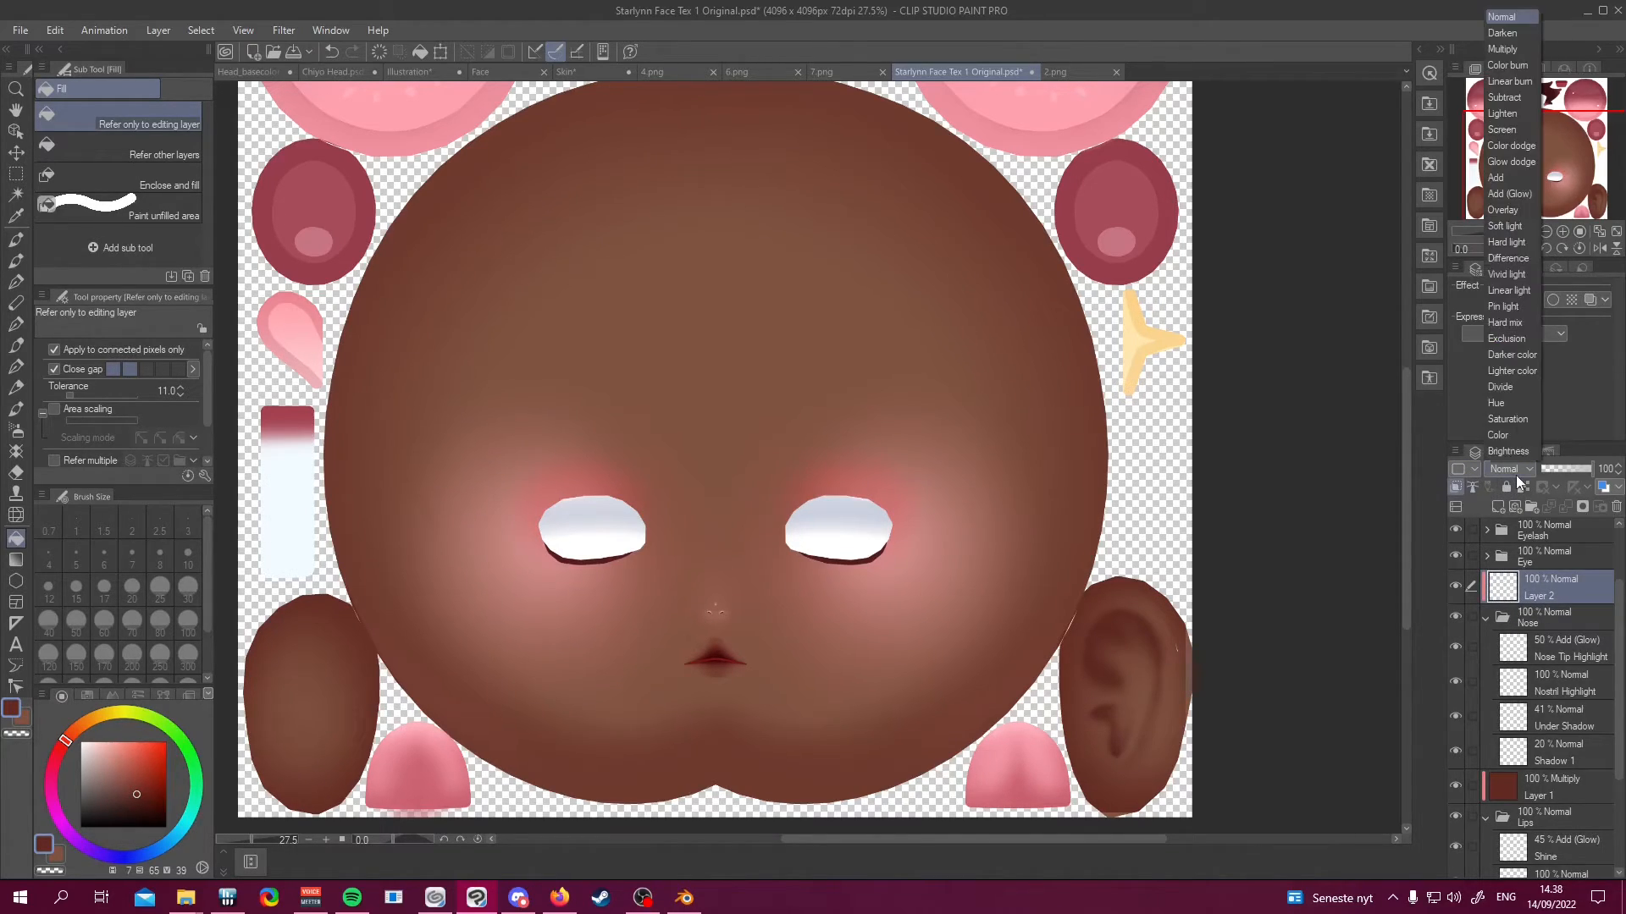
pyautogui.click(1515, 49)
pyautogui.hotkey('ctrl', 'a')
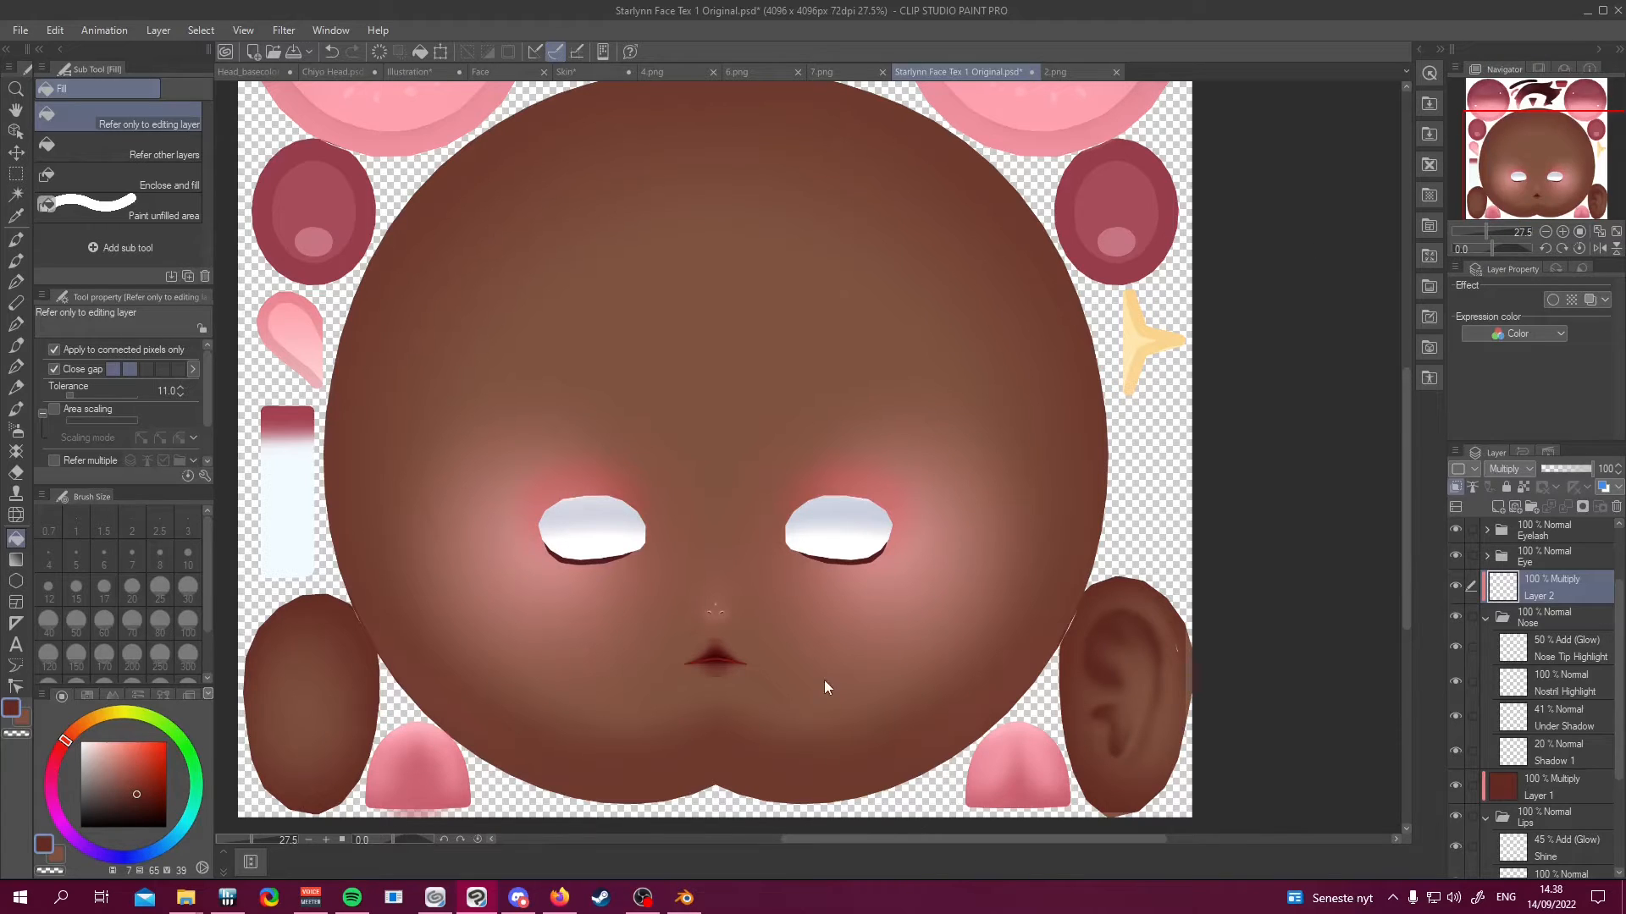
pyautogui.click(813, 822)
pyautogui.hotkey('ctrl', 'd')
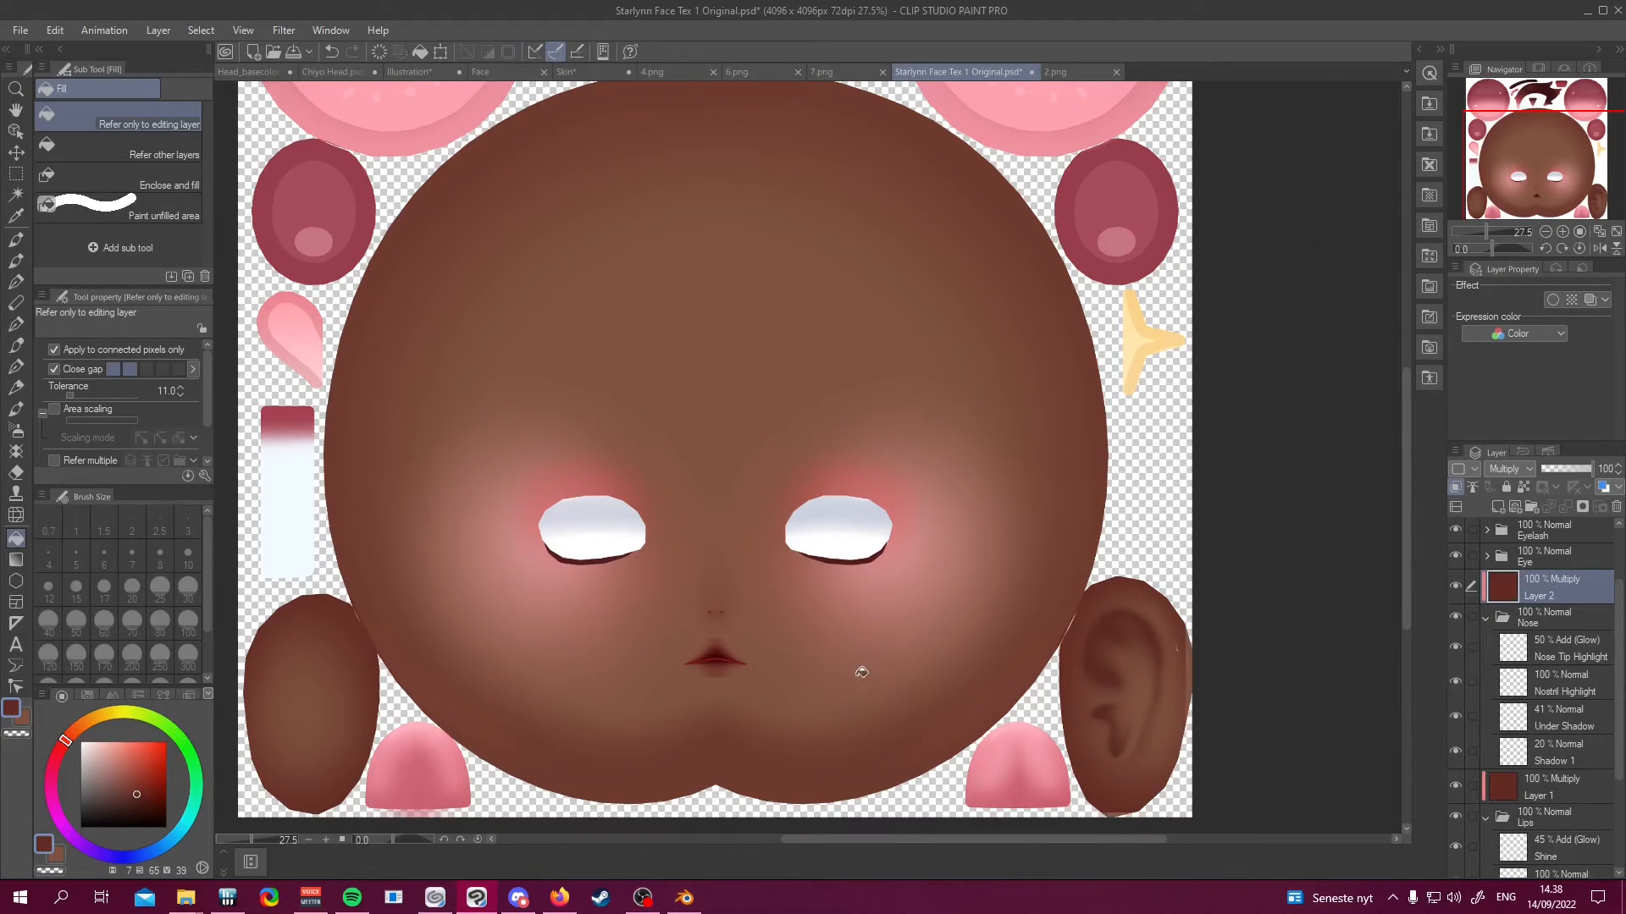
# Move the nose's Multiply layer into the Nose folder above Under Shadow, then delete it
pyautogui.scroll(1, 743, 675)
pyautogui.scroll(3, 744, 627)
pyautogui.scroll(-7, 749, 642)
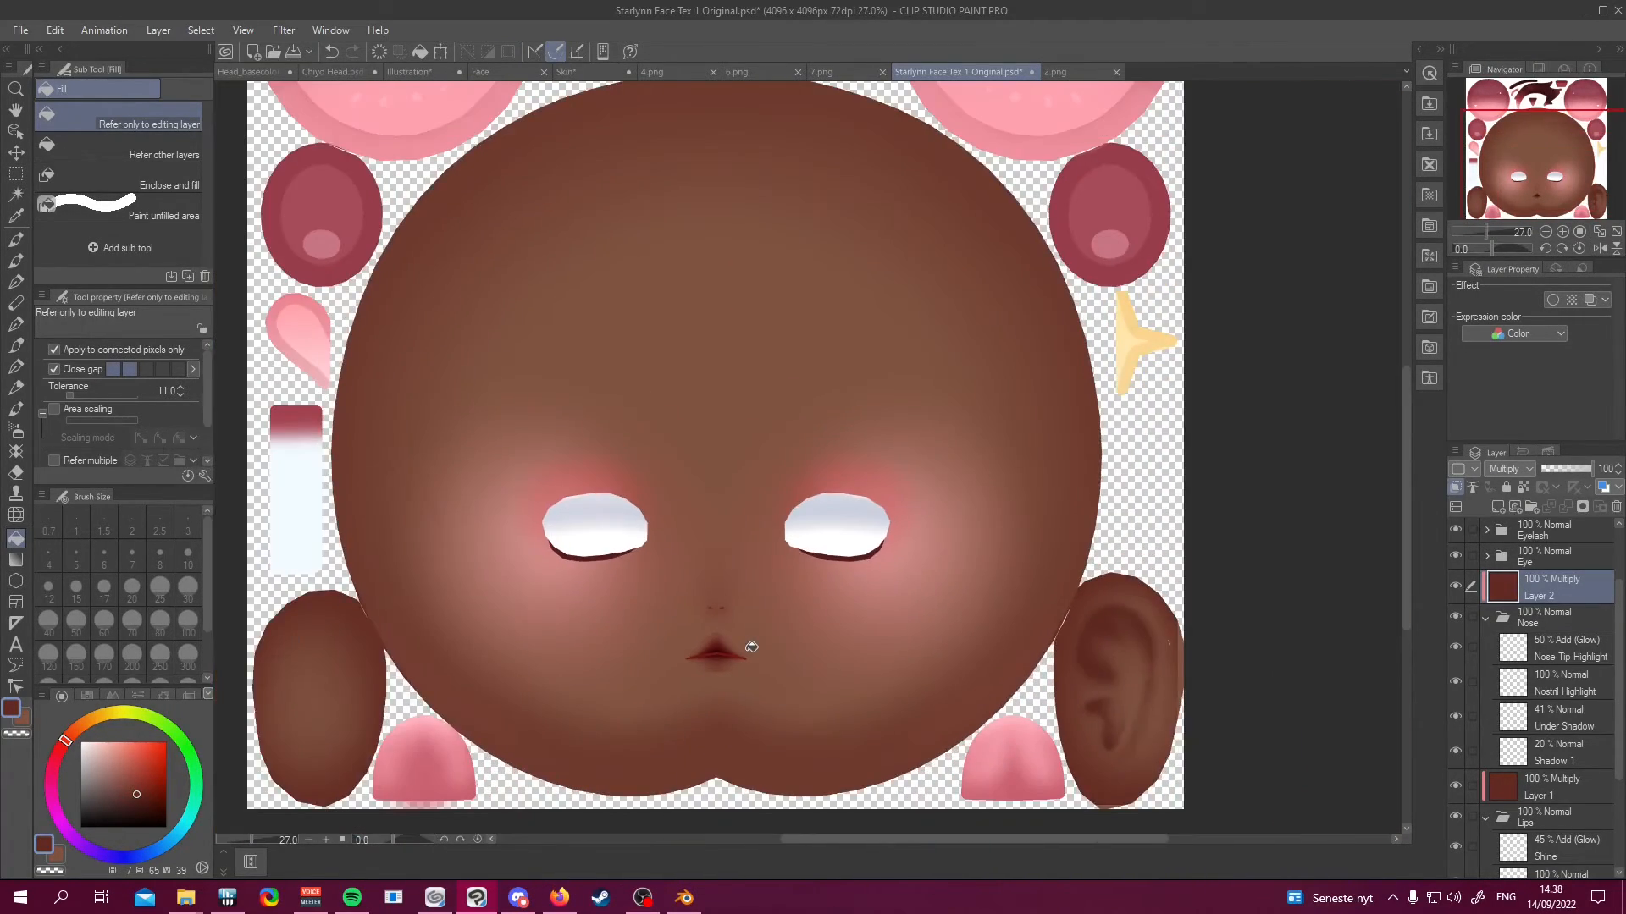
pyautogui.scroll(2, 800, 684)
pyautogui.moveTo(1565, 582); pyautogui.dragTo(1564, 693)
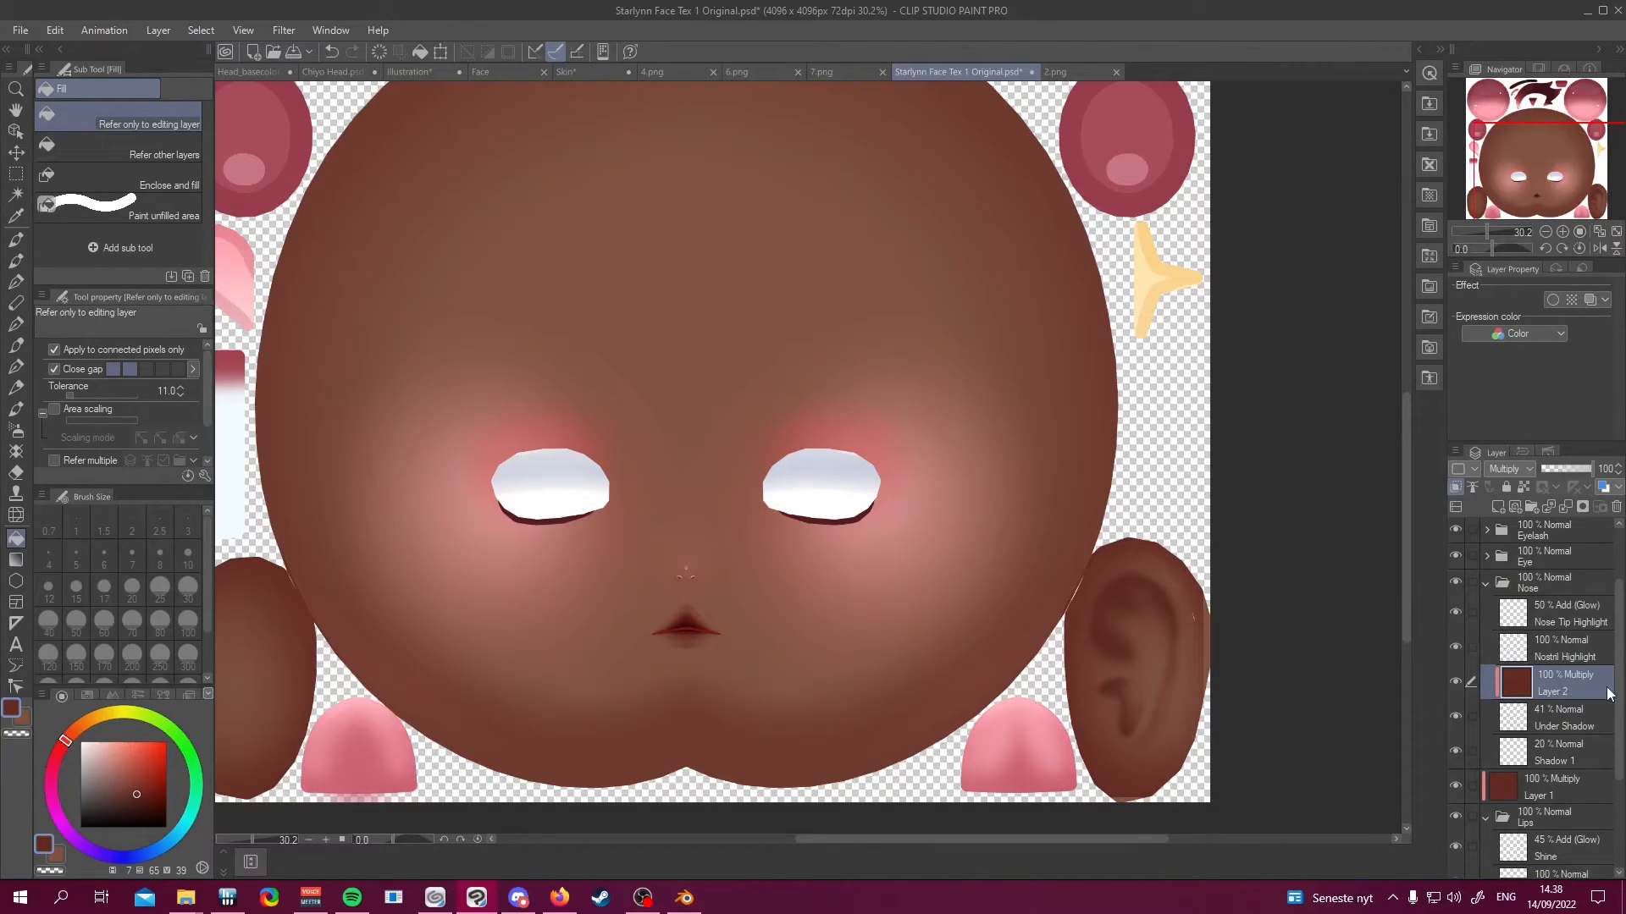
pyautogui.click(1616, 506)
# Lock the transparent pixels of the nose's Shadow 1 and Under Shadow layers and refill both with the reddish brown
pyautogui.click(1557, 712)
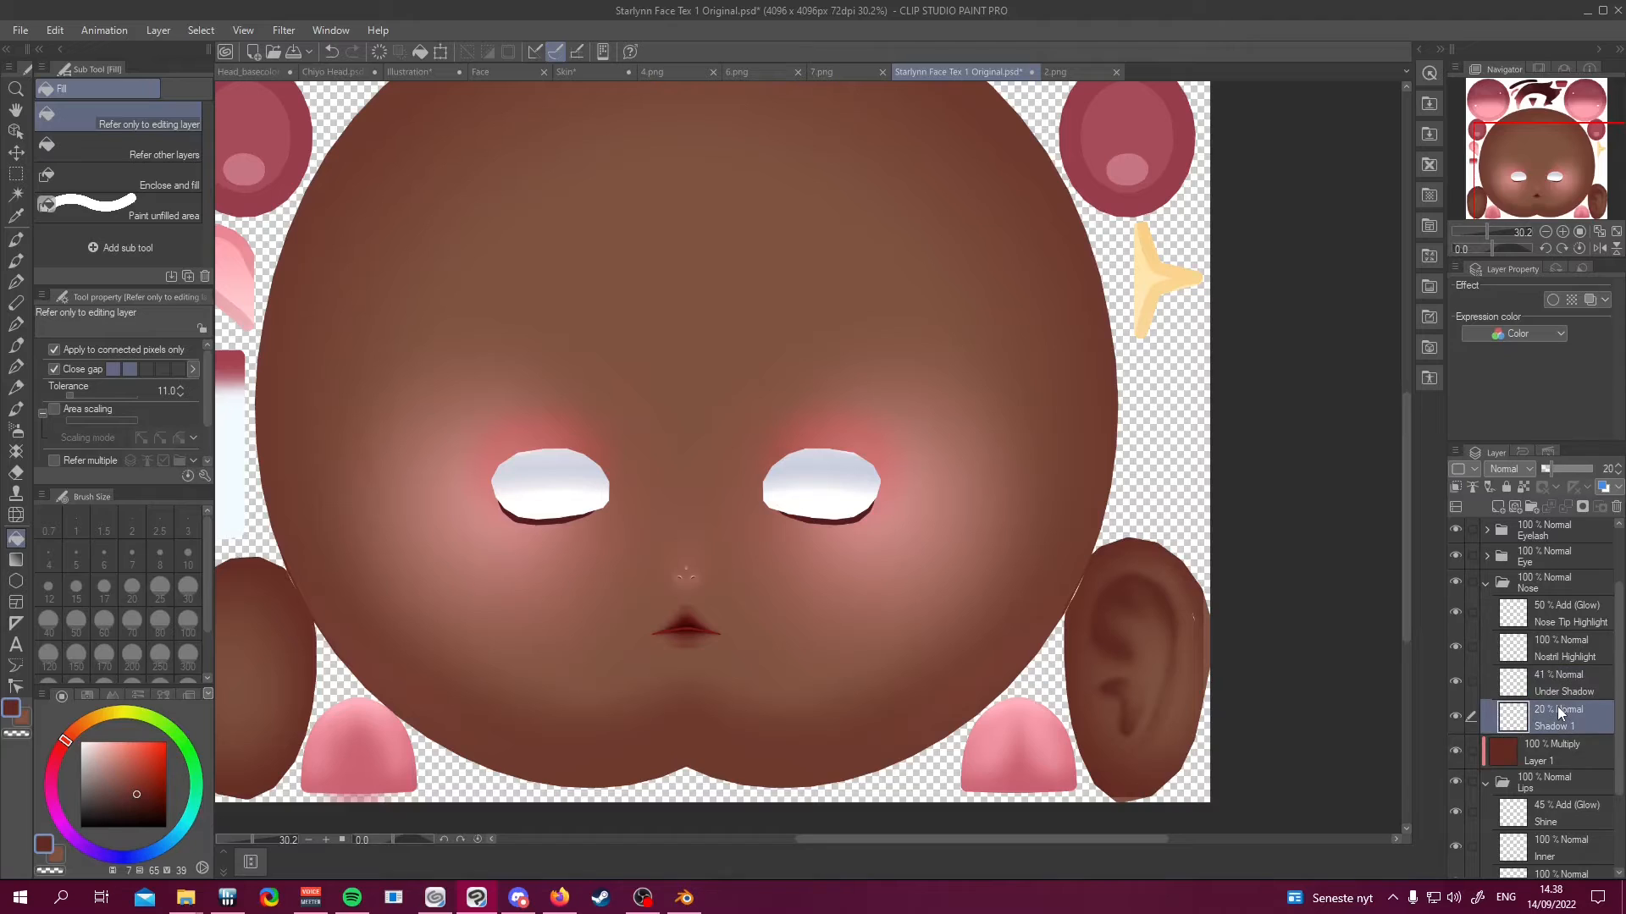
pyautogui.hotkey('ctrl', 'a')
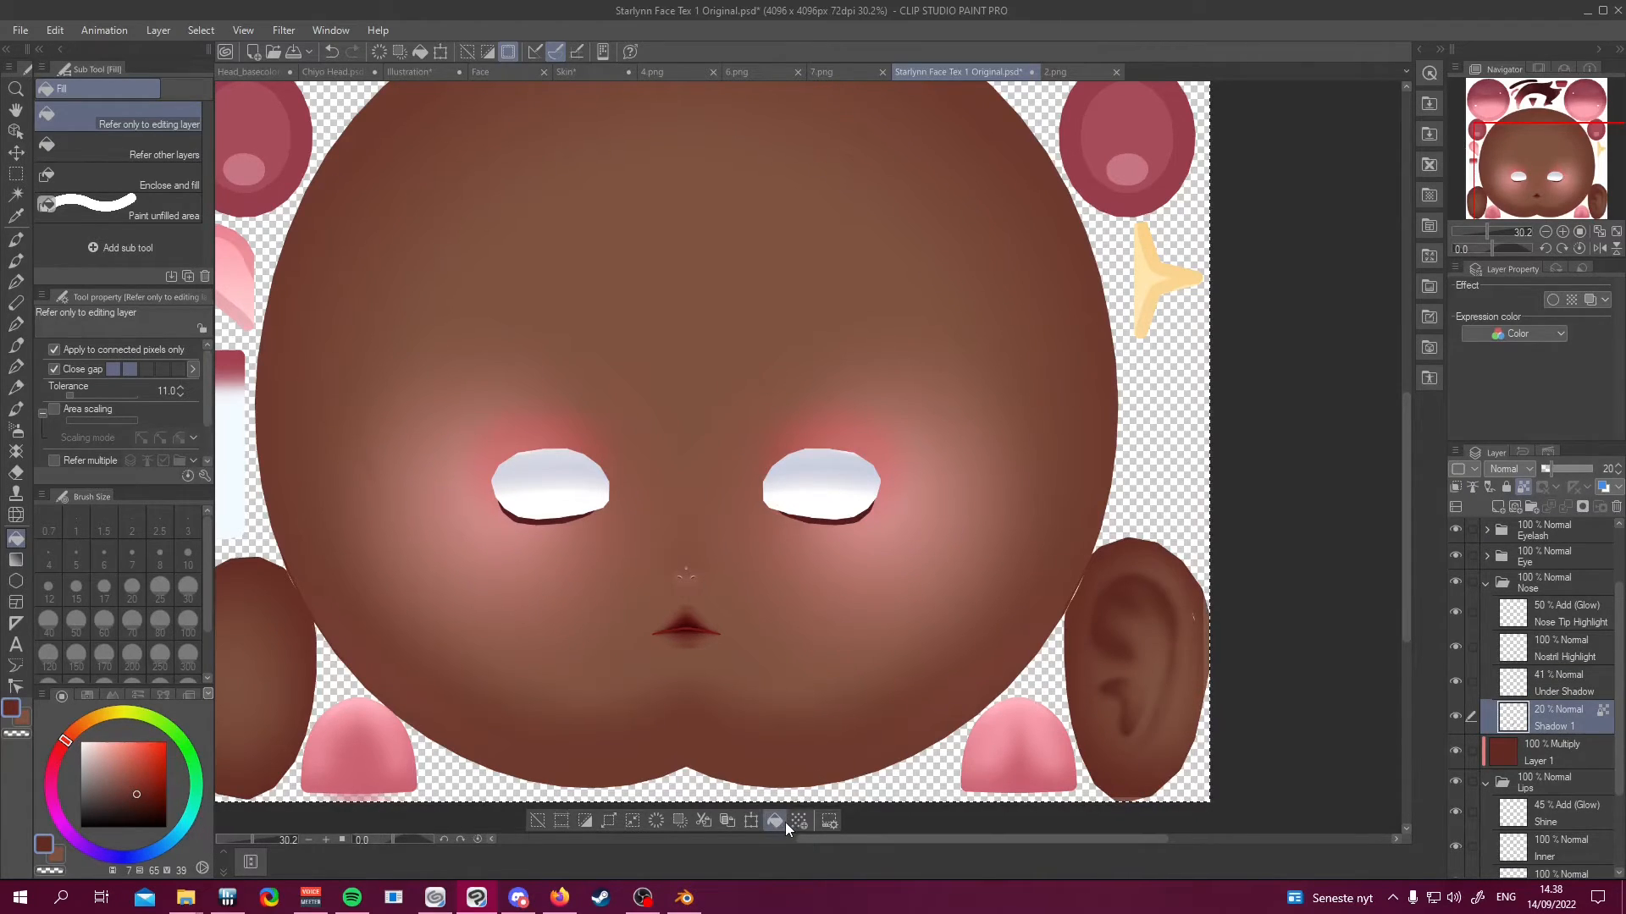
pyautogui.click(829, 820)
pyautogui.click(1561, 684)
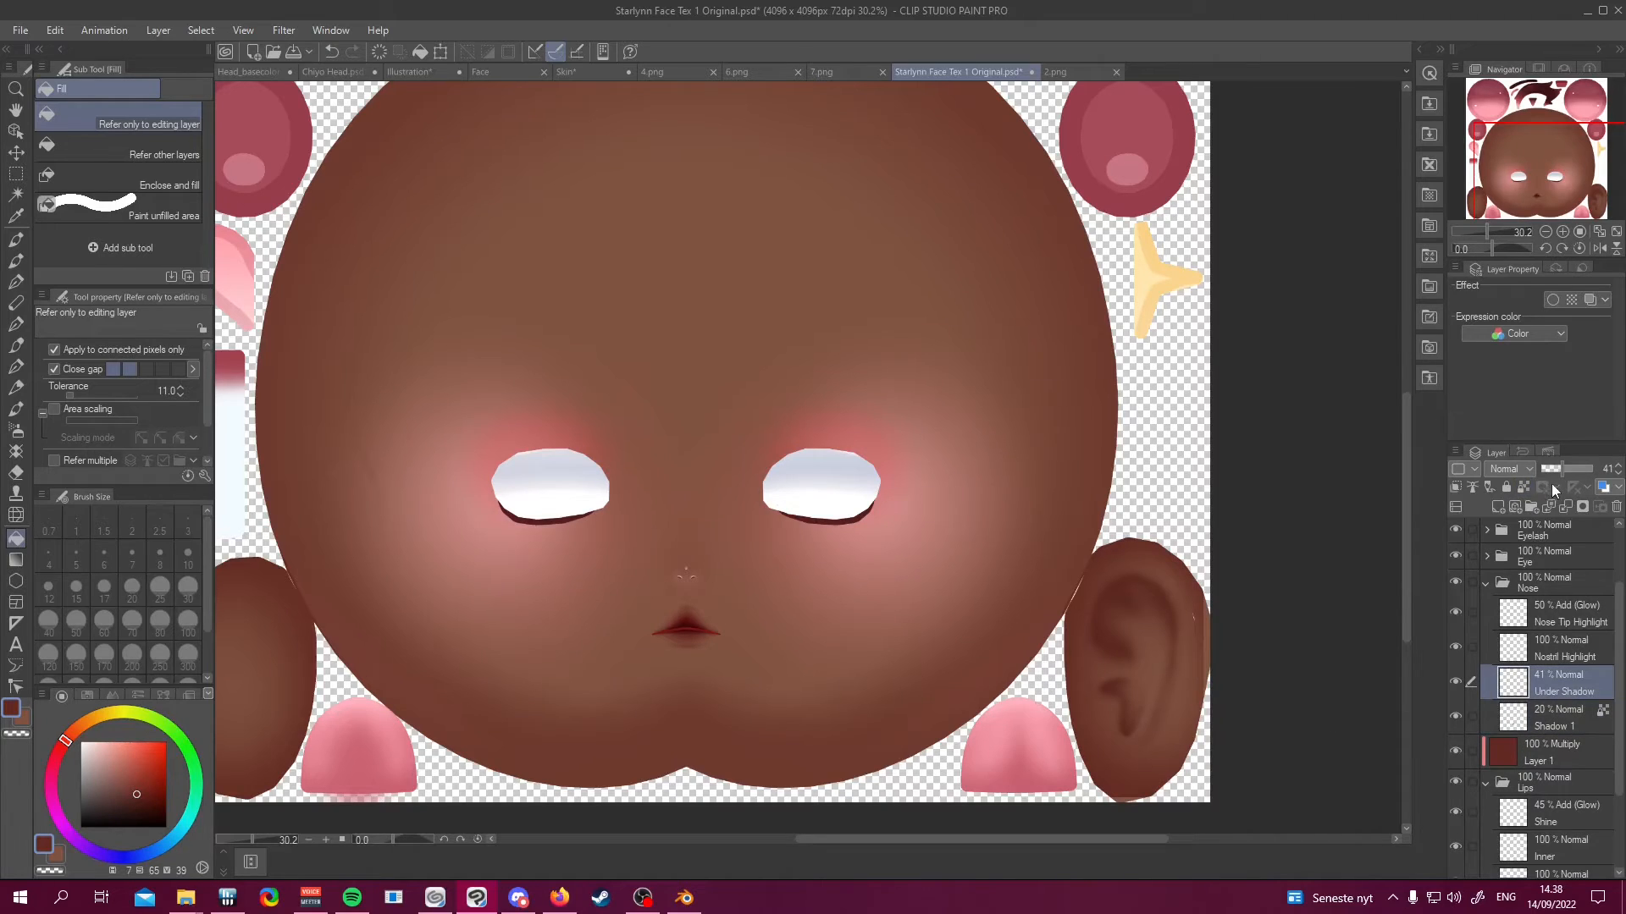
pyautogui.click(1522, 486)
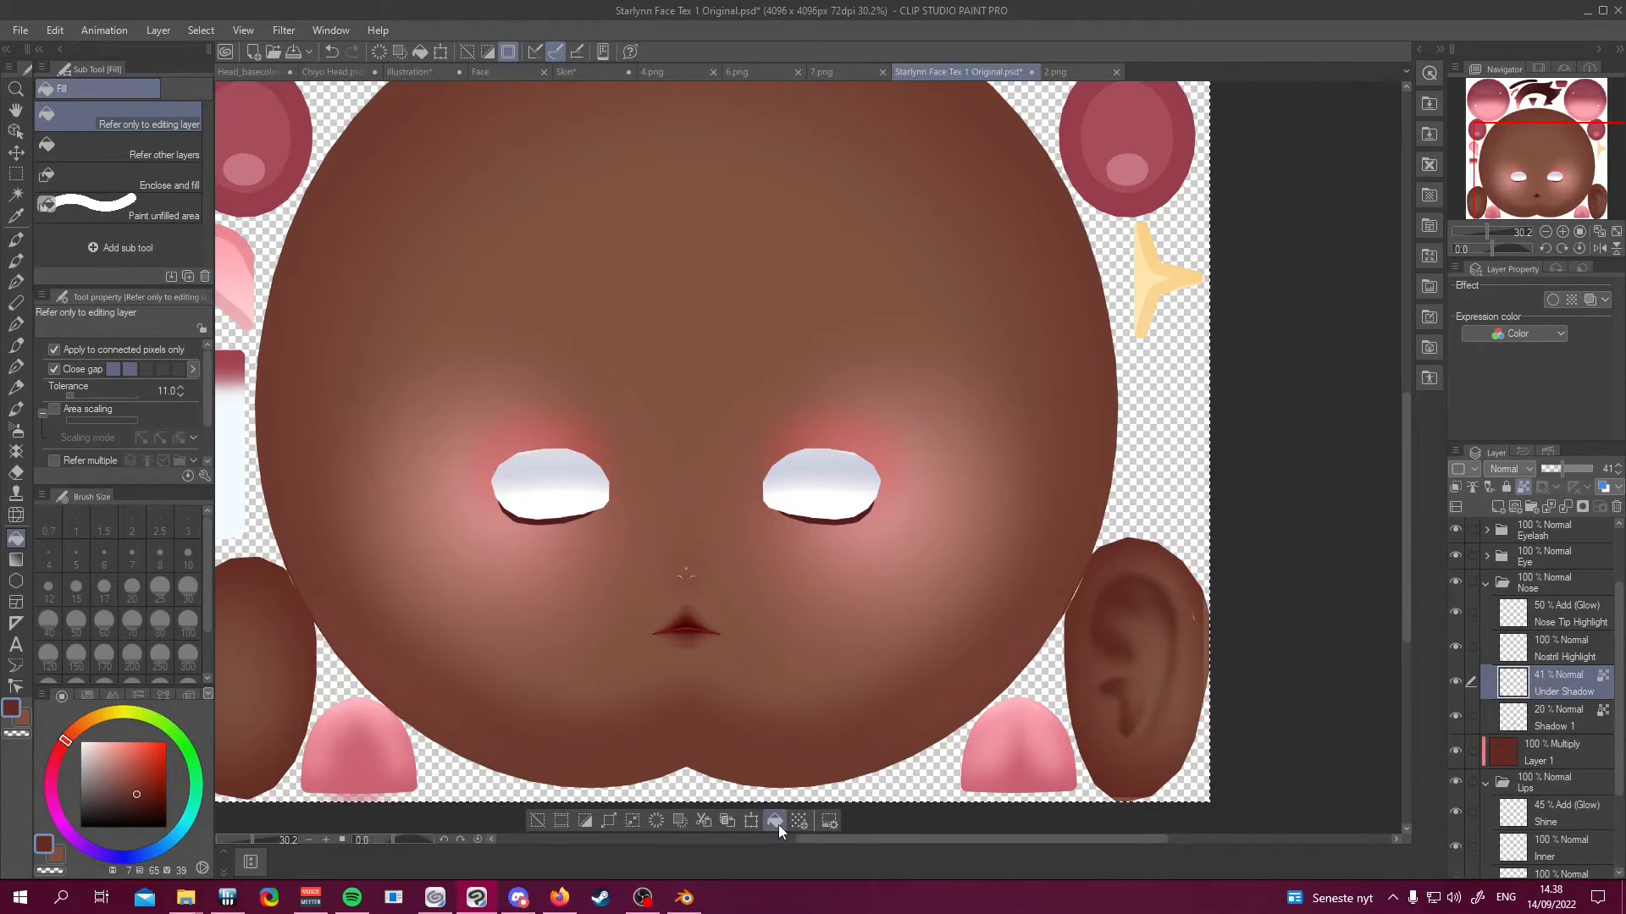
pyautogui.scroll(-1, 779, 635)
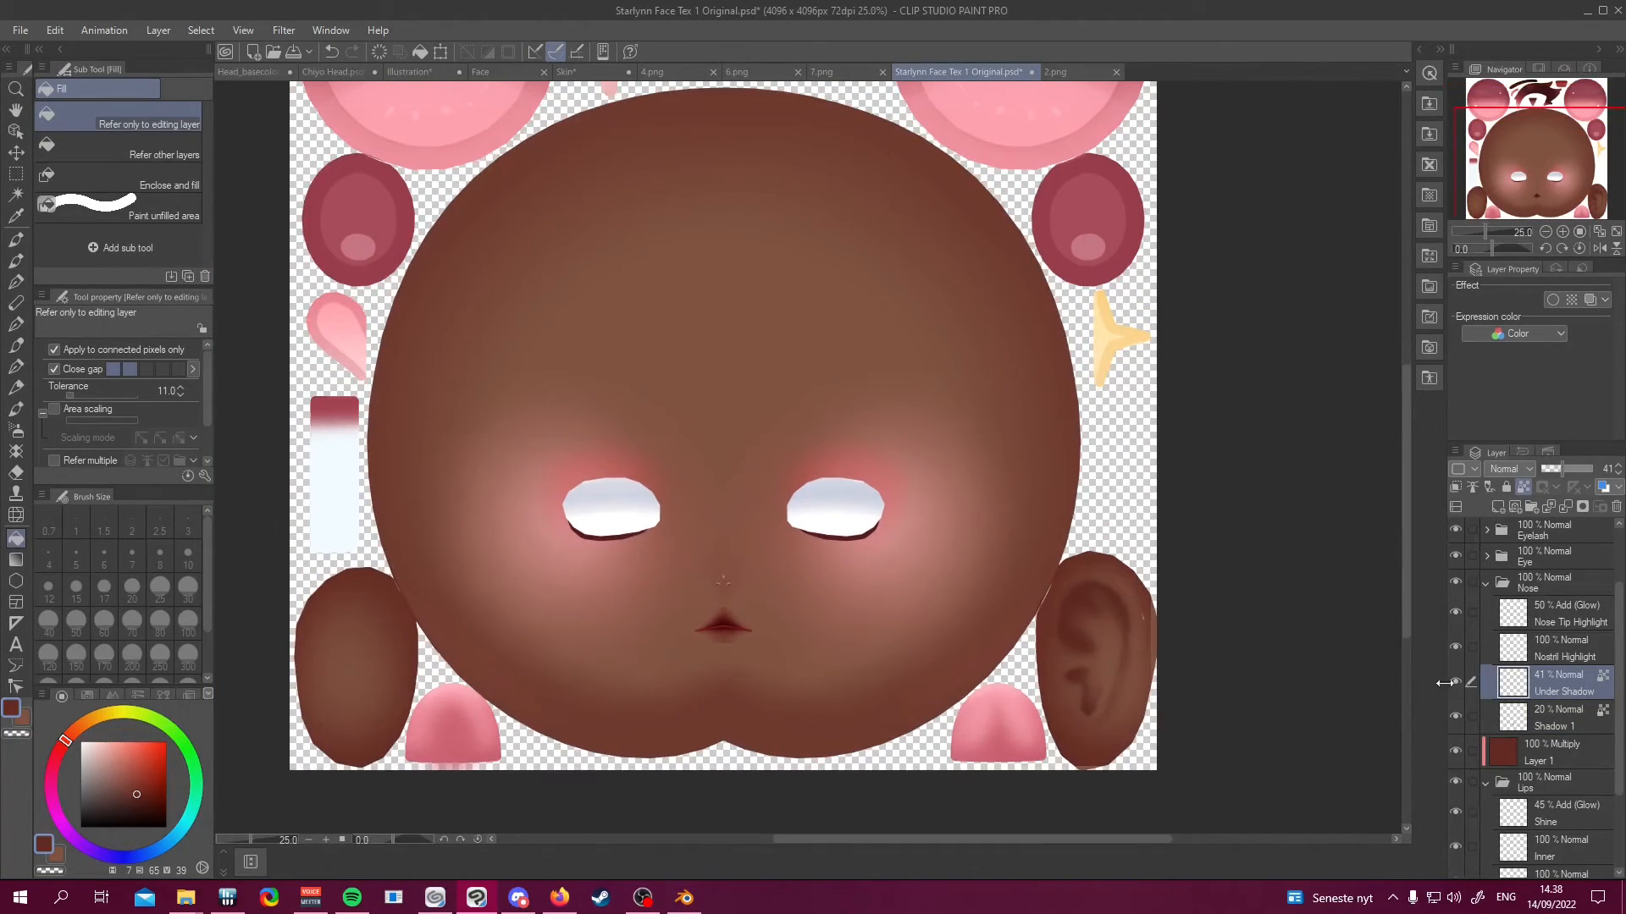
# Lock the transparent pixels of the Nostril Highlight layer and refill it with a light brown of hue 17, saturation 52, value 72
pyautogui.click(1573, 644)
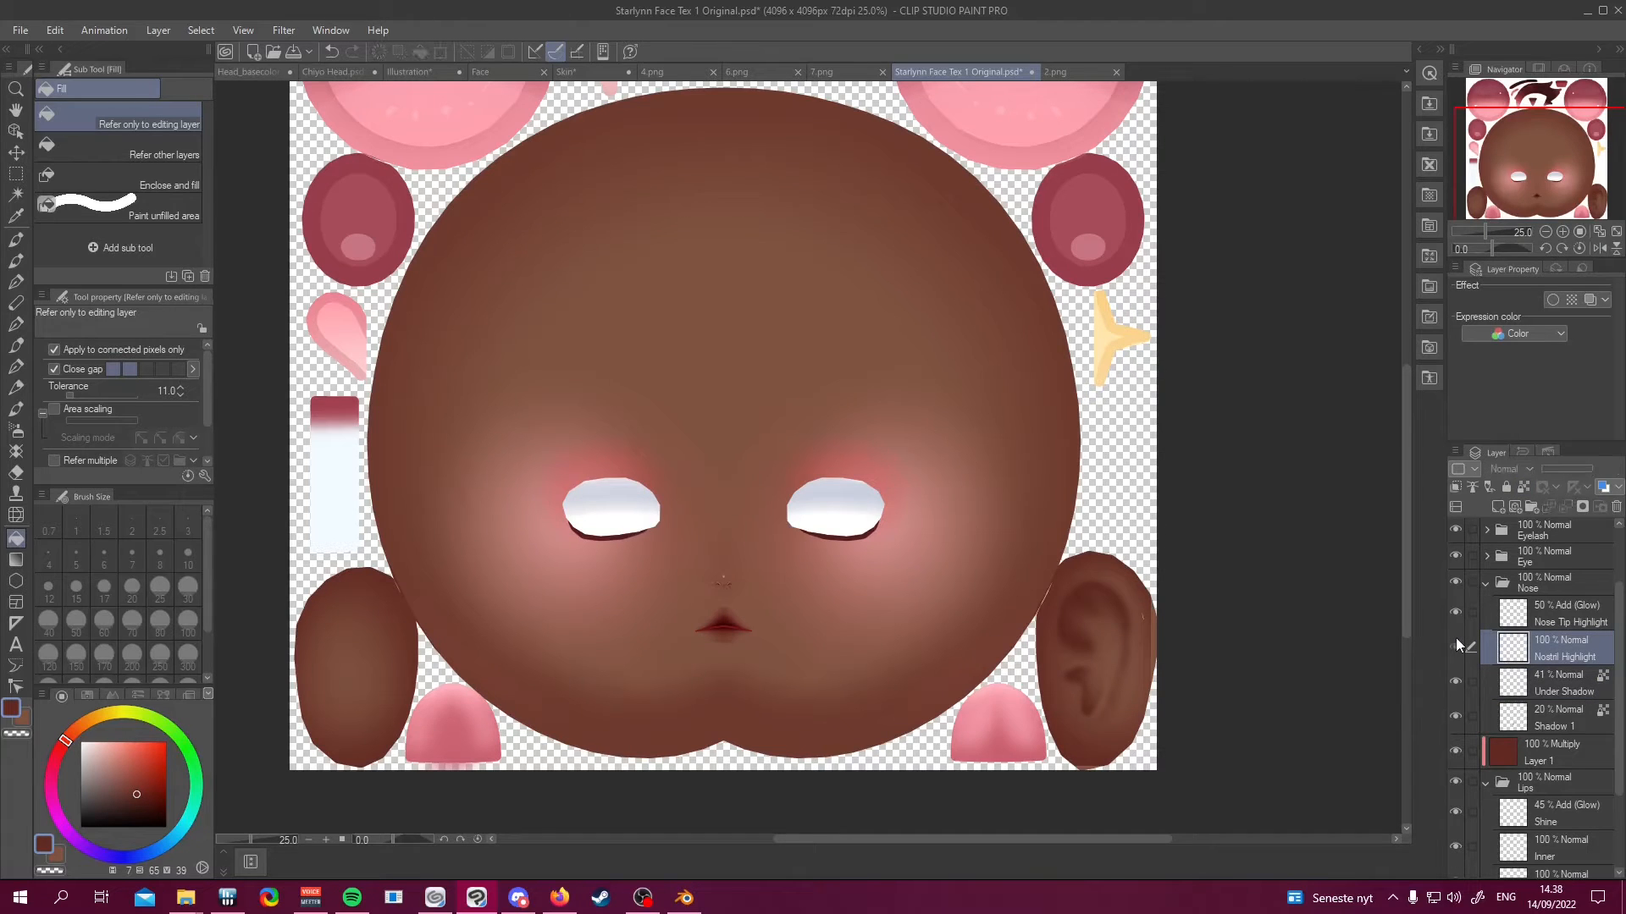
pyautogui.scroll(2, 697, 580)
pyautogui.scroll(5, 697, 580)
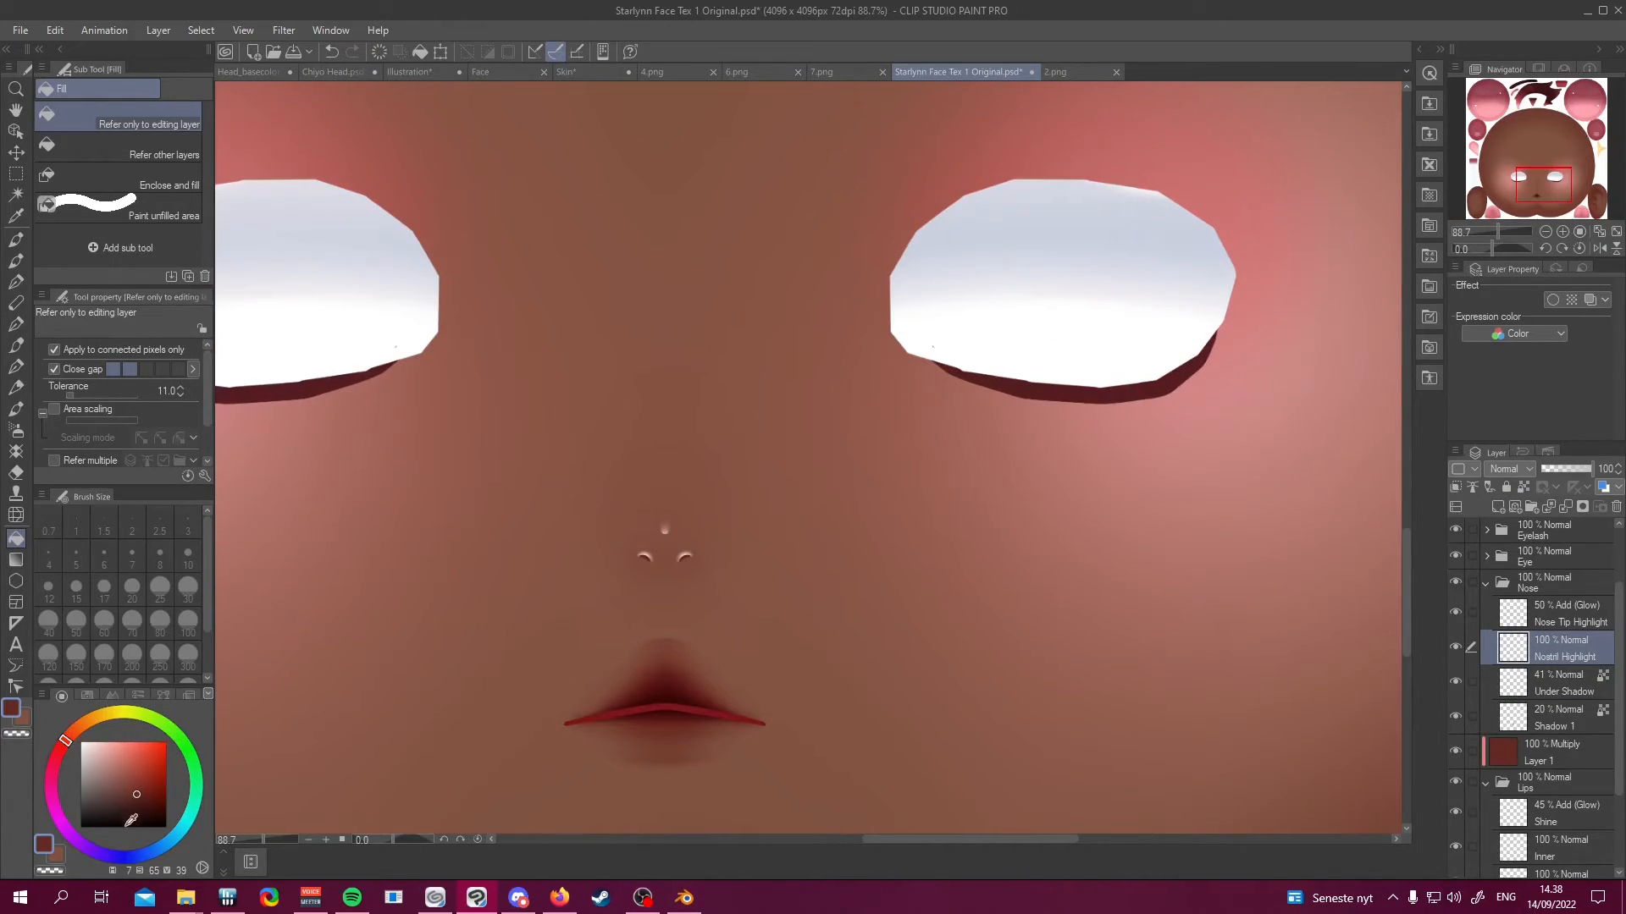
pyautogui.click(57, 856)
pyautogui.click(130, 762)
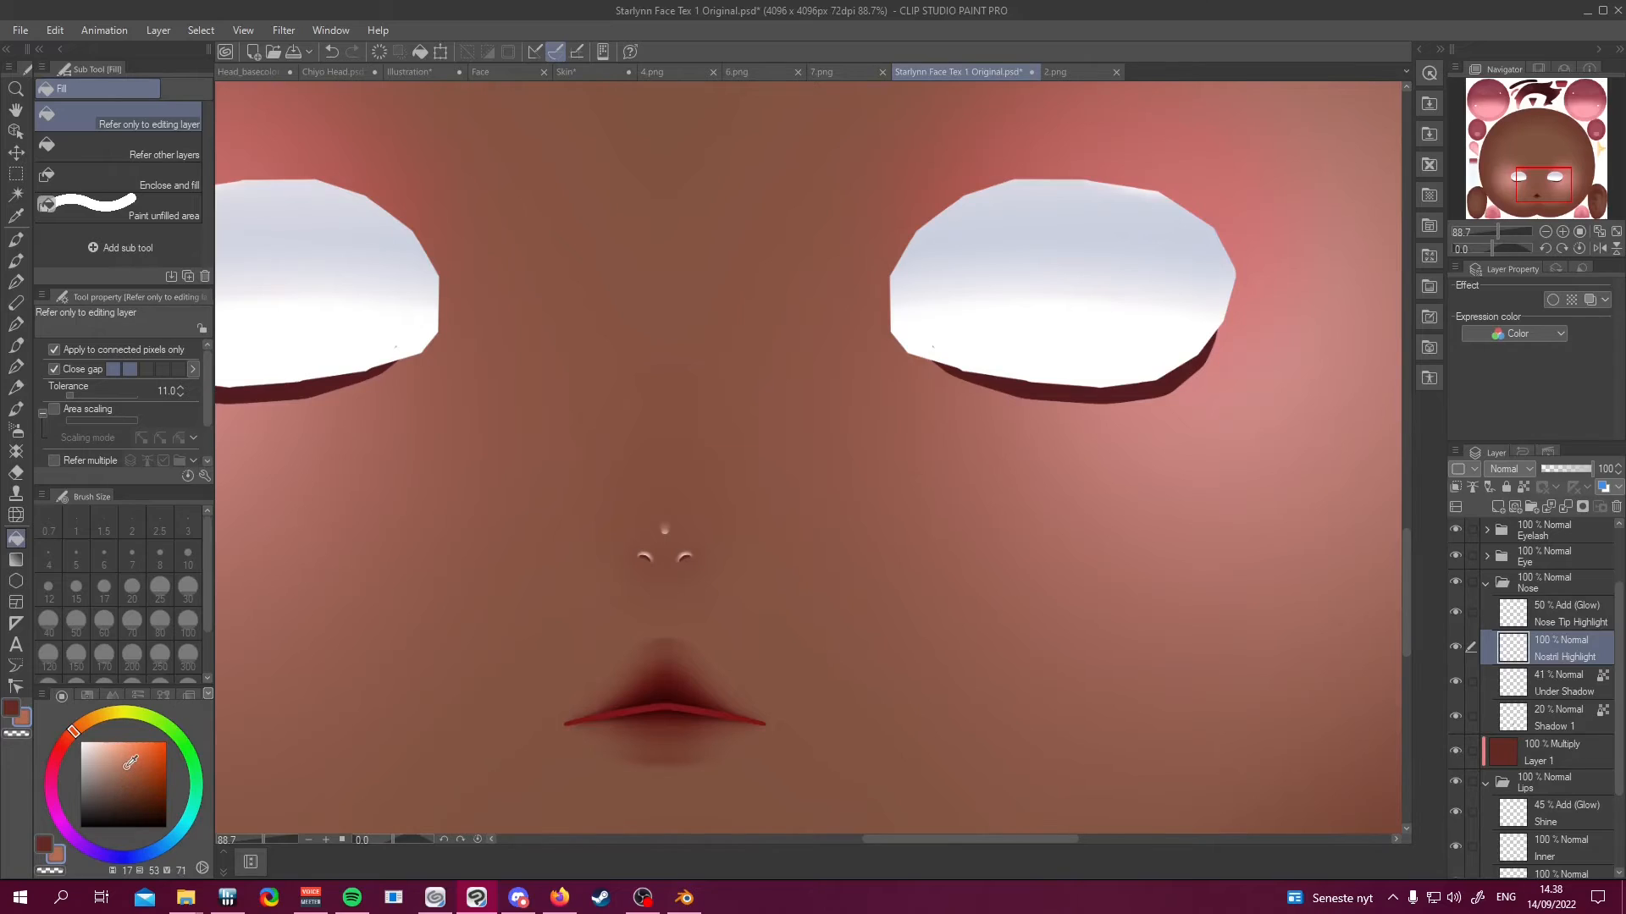
pyautogui.click(1523, 486)
pyautogui.hotkey('ctrl', 'a')
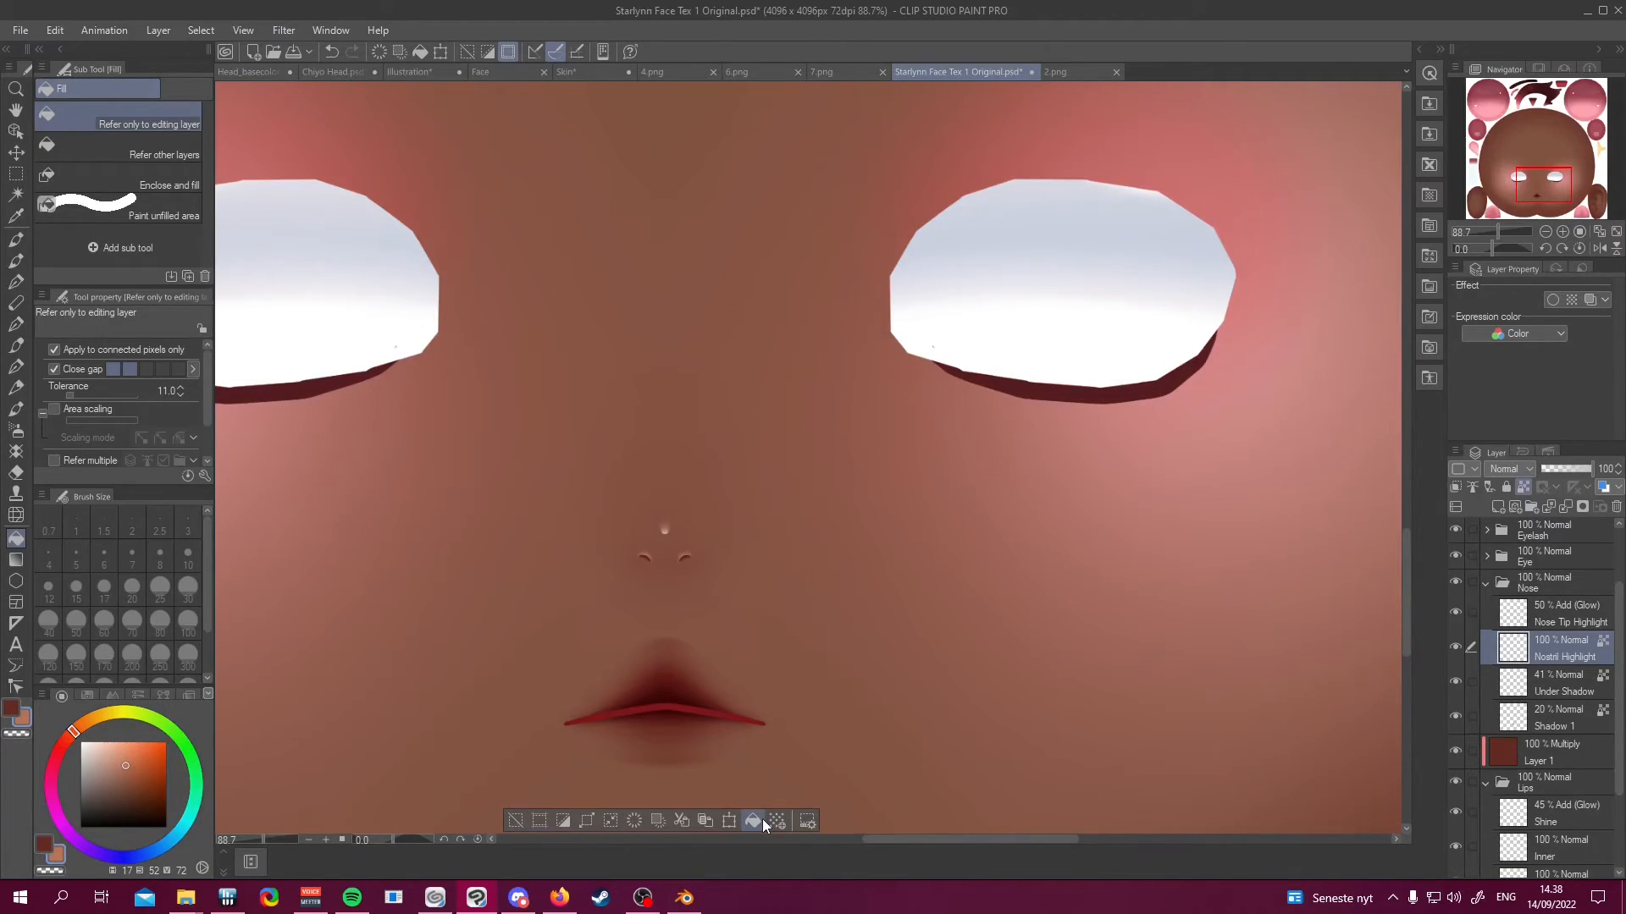
# Rework the Nostril Highlight fill, change the drawing colour to white and set the layer's opacity to 20%
pyautogui.click(136, 768)
pyautogui.click(760, 830)
pyautogui.moveTo(101, 745); pyautogui.dragTo(61, 709)
pyautogui.moveTo(1575, 467); pyautogui.dragTo(1551, 458)
# Set the Nose Tip Highlight layer's opacity to 13%, clear the selection and collapse the Nose folder
pyautogui.click(1556, 618)
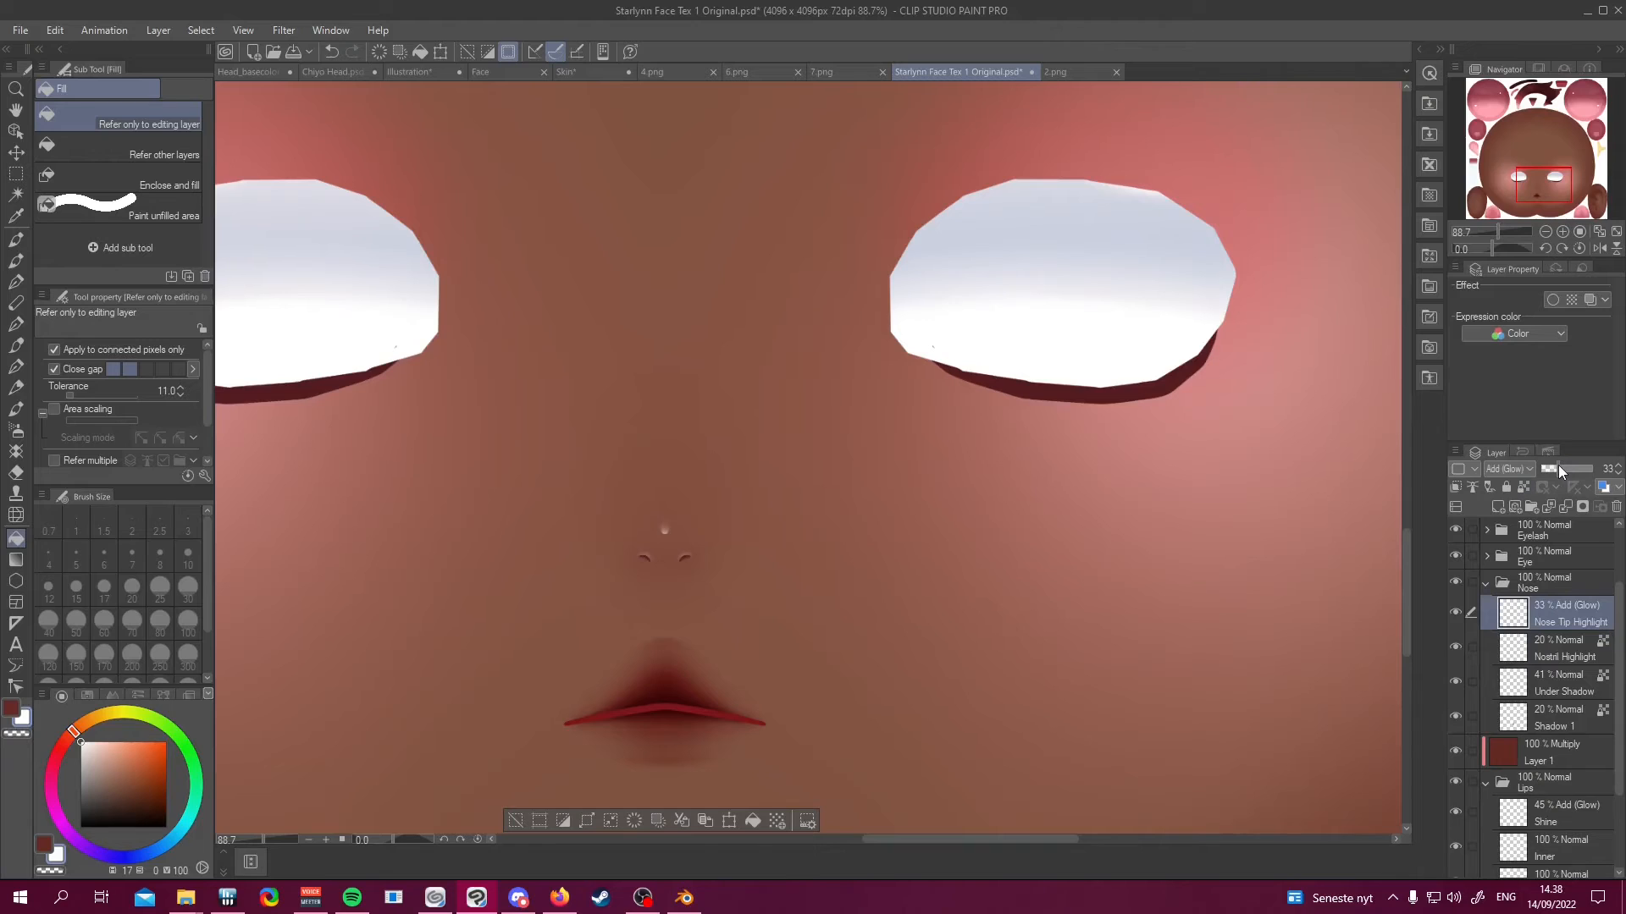
pyautogui.moveTo(1558, 465); pyautogui.dragTo(1555, 465)
pyautogui.scroll(-6, 824, 440)
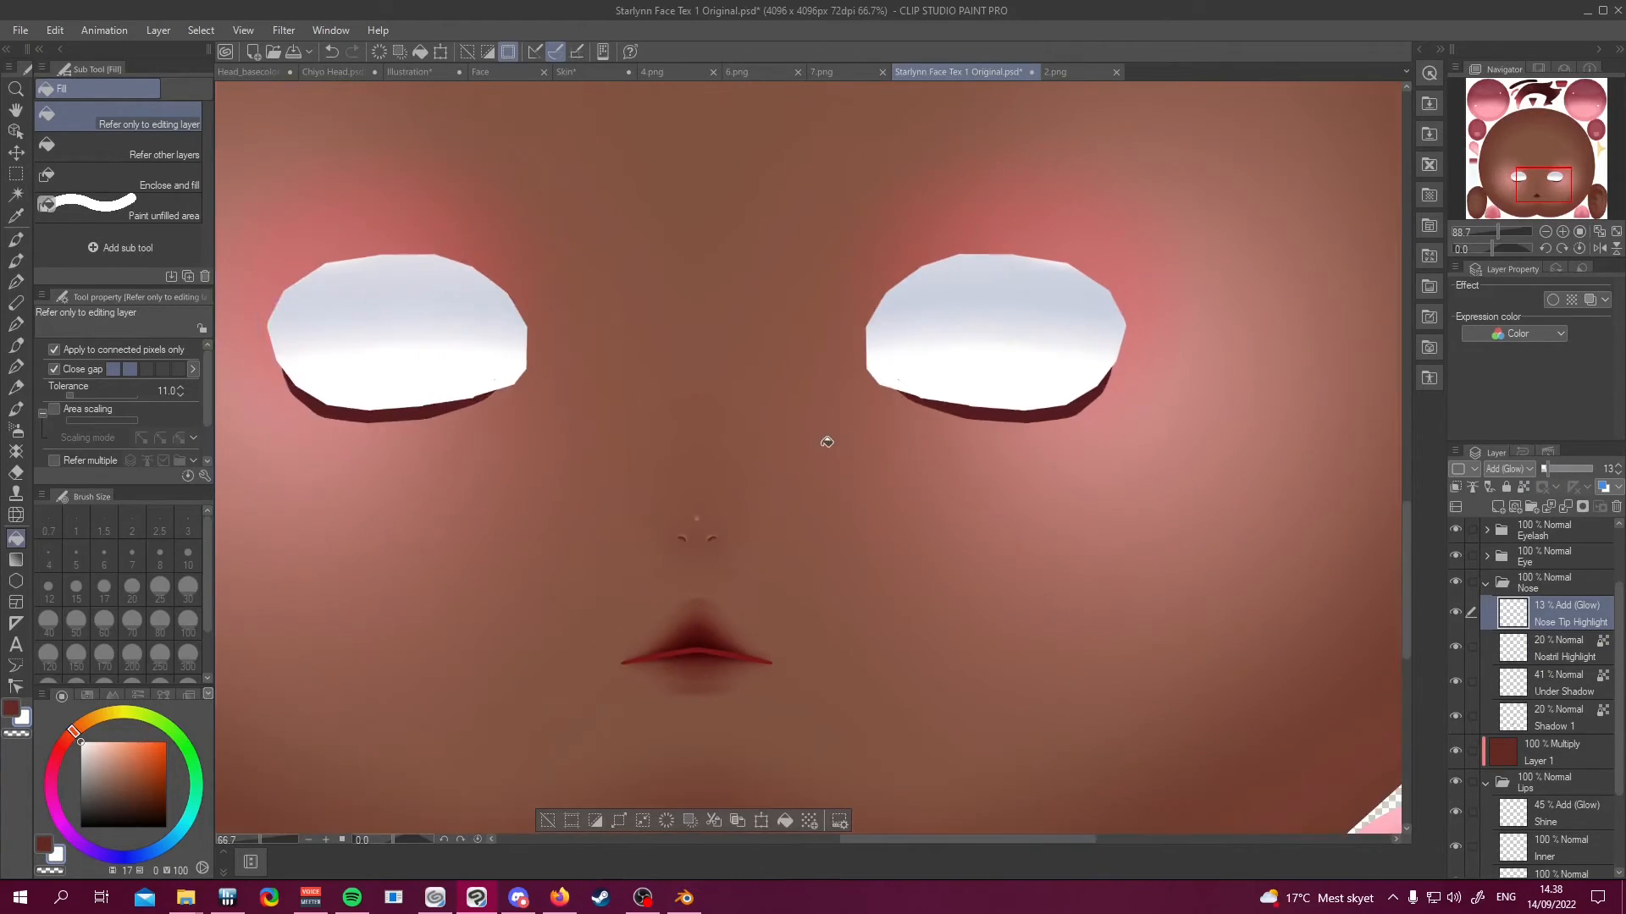
pyautogui.scroll(1, 729, 552)
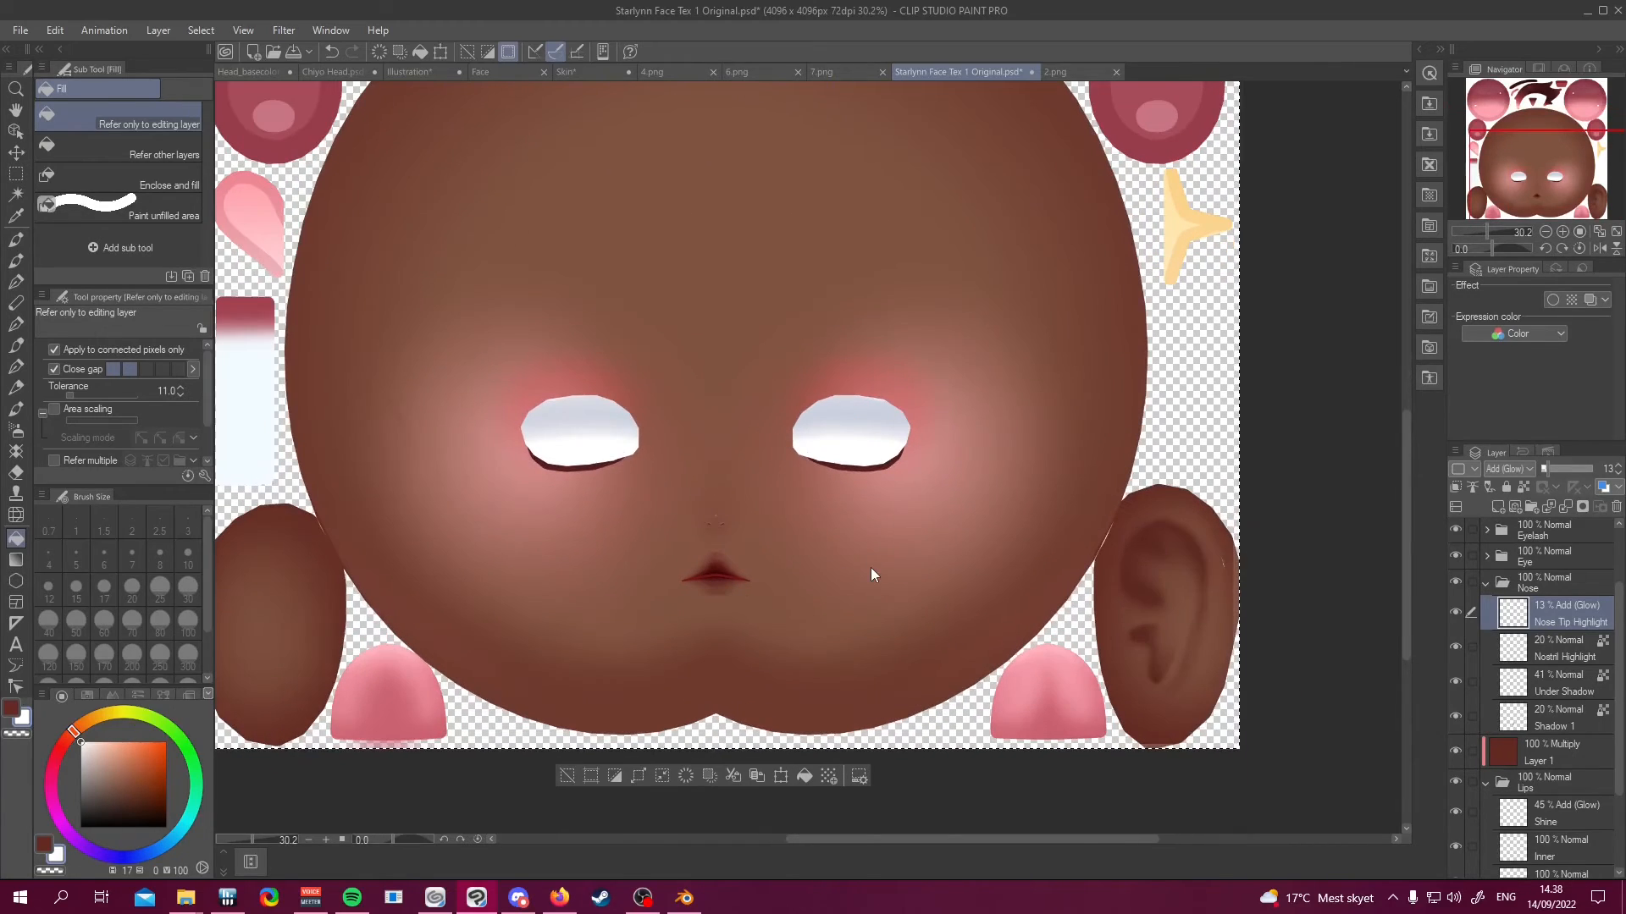
pyautogui.click(1485, 584)
pyautogui.click(1548, 602)
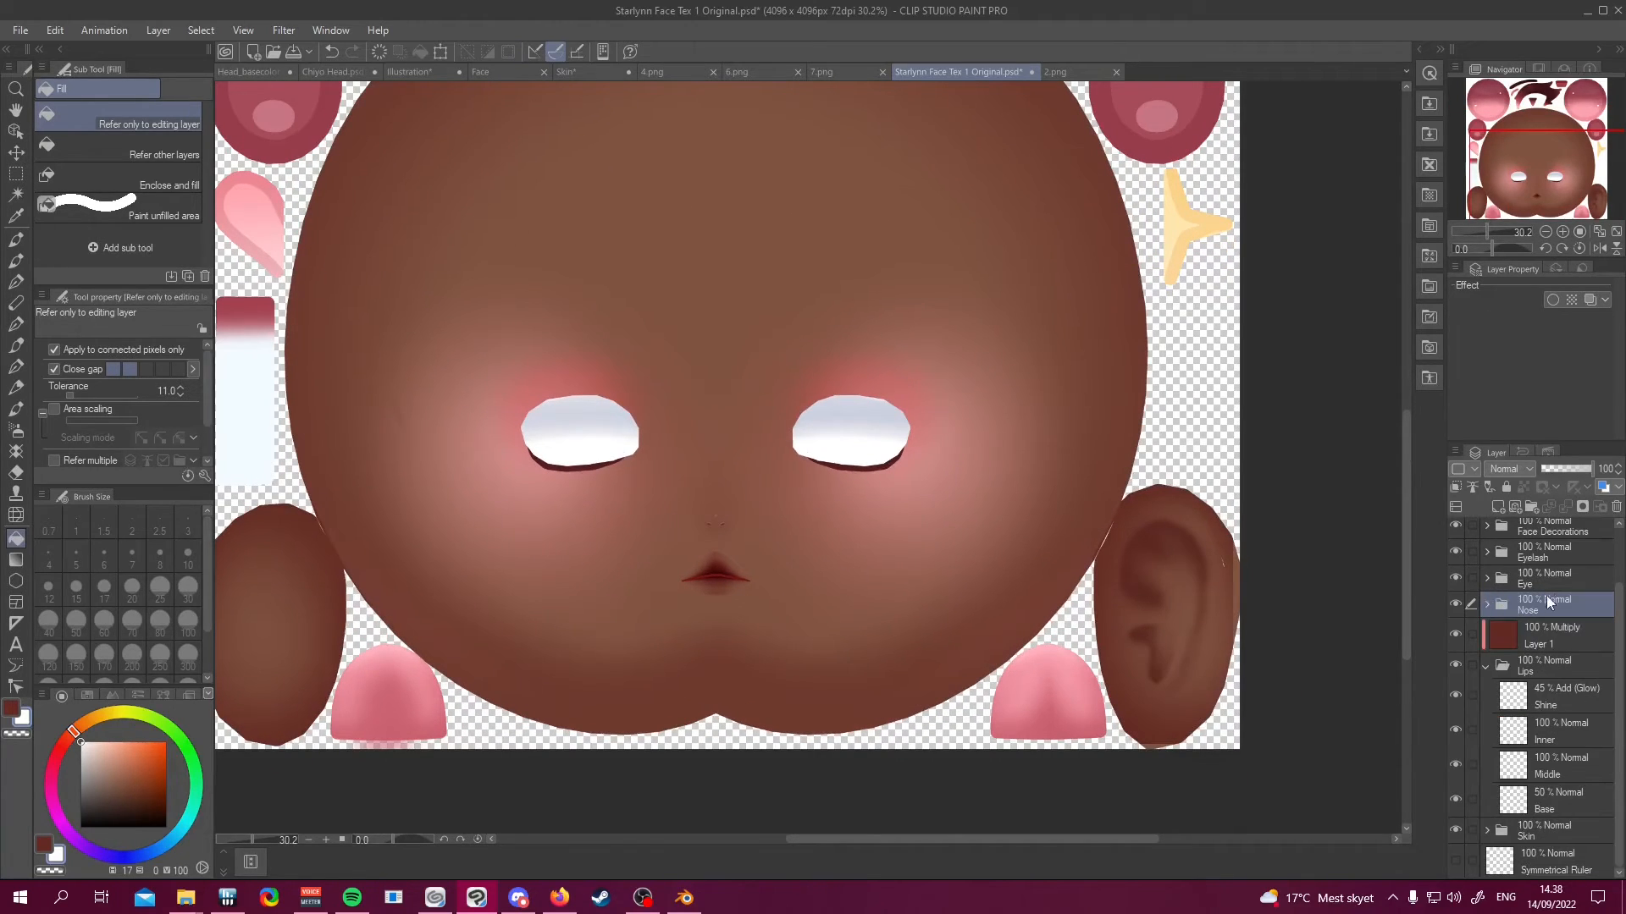
# Toggle the Face Decorations folder's visibility to compare the face, and expand the folder to inspect its layers
pyautogui.scroll(2, 1534, 704)
pyautogui.click(1455, 591)
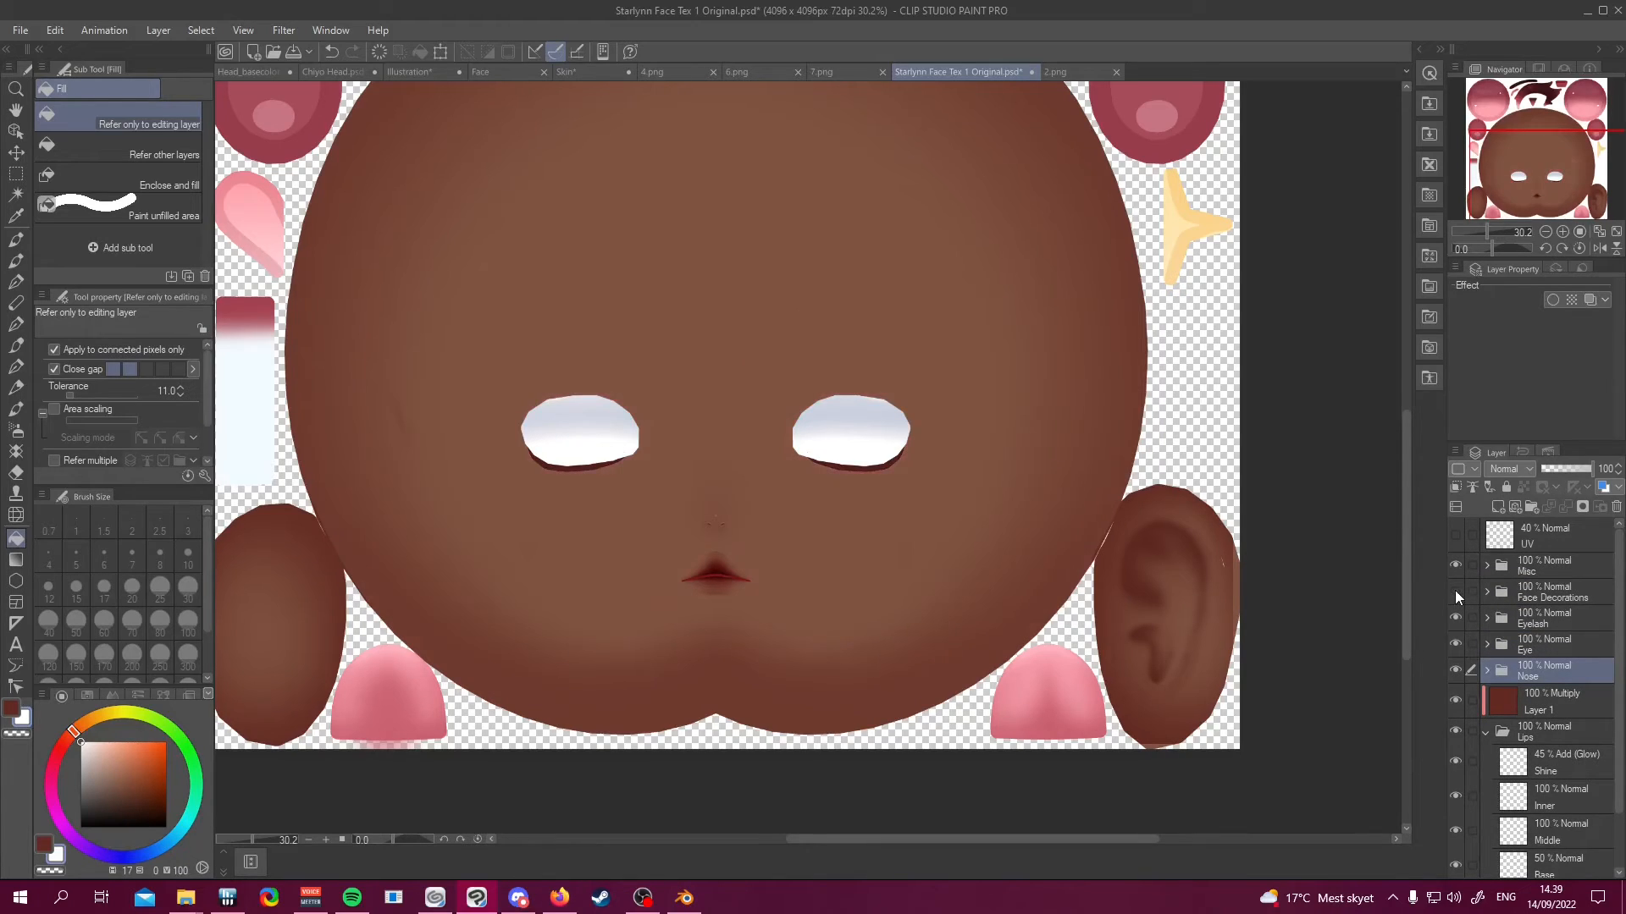
pyautogui.click(1454, 591)
pyautogui.click(1487, 592)
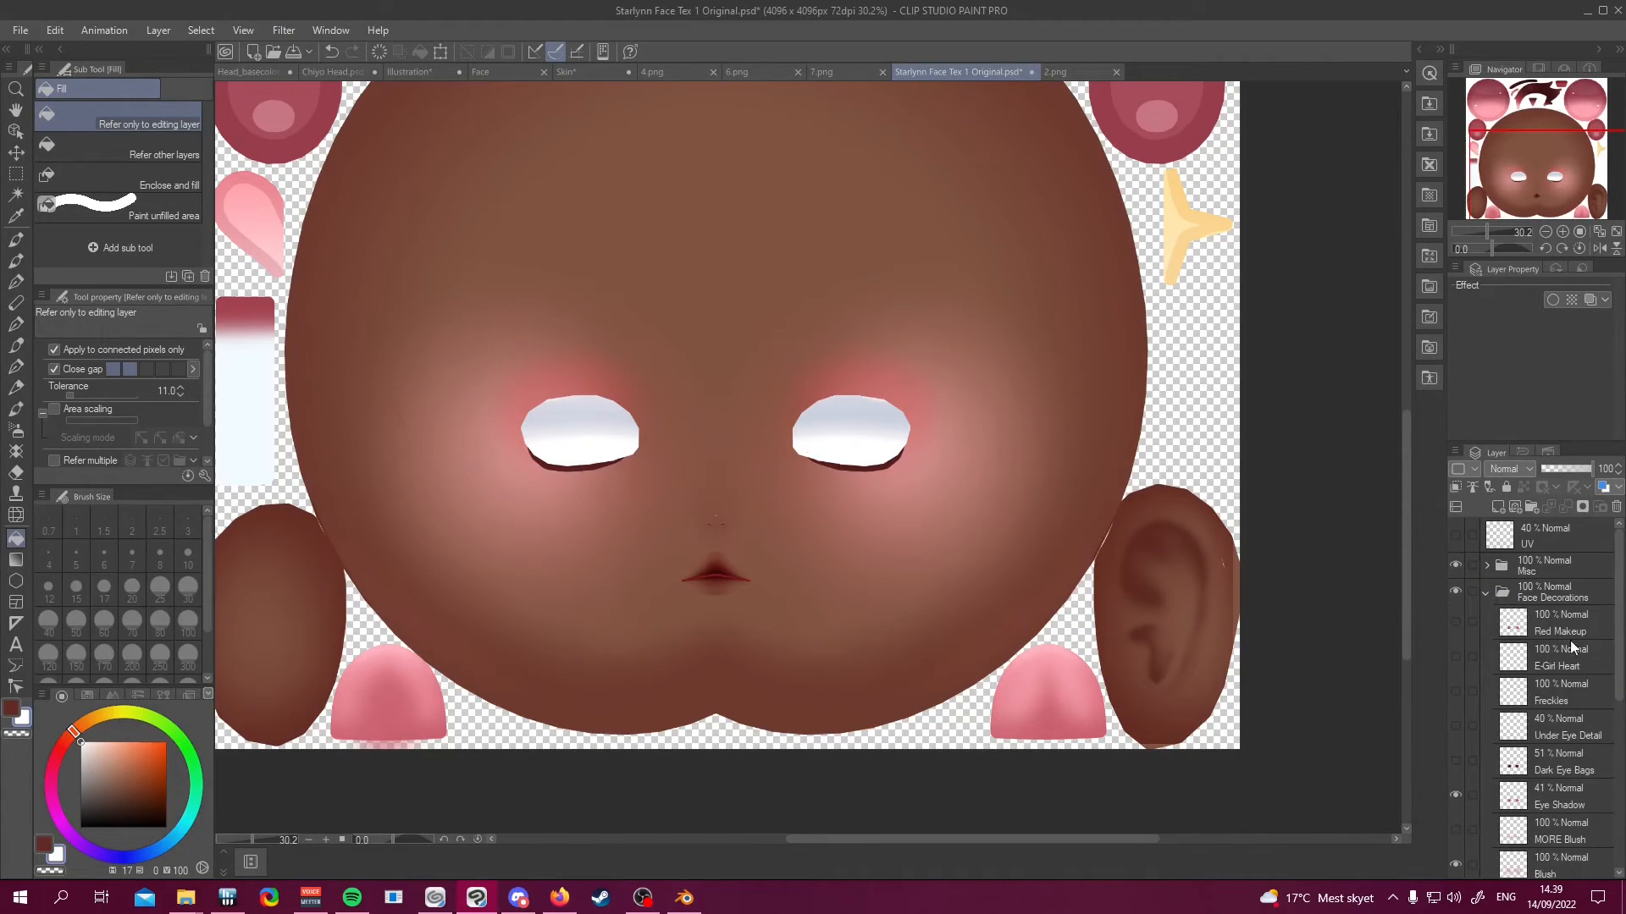
# Toggle the Eye Shadow layer's visibility to compare its effect on the face
pyautogui.click(1454, 796)
pyautogui.click(1454, 796)
pyautogui.scroll(-2, 1581, 707)
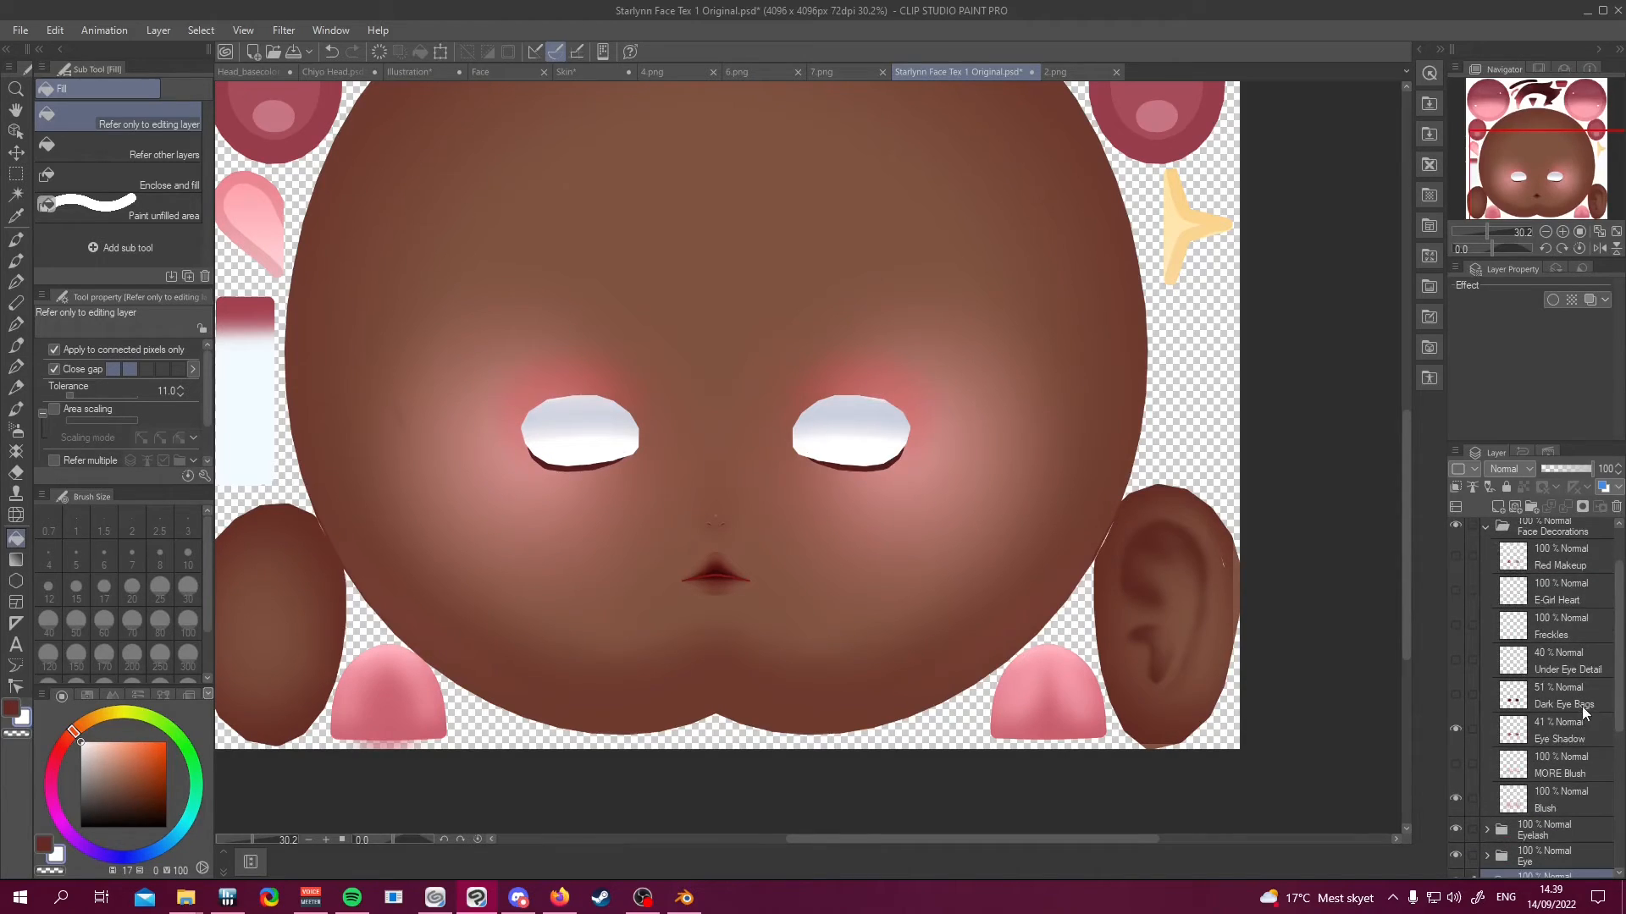
pyautogui.click(1457, 732)
pyautogui.click(1456, 732)
pyautogui.scroll(2, 1572, 744)
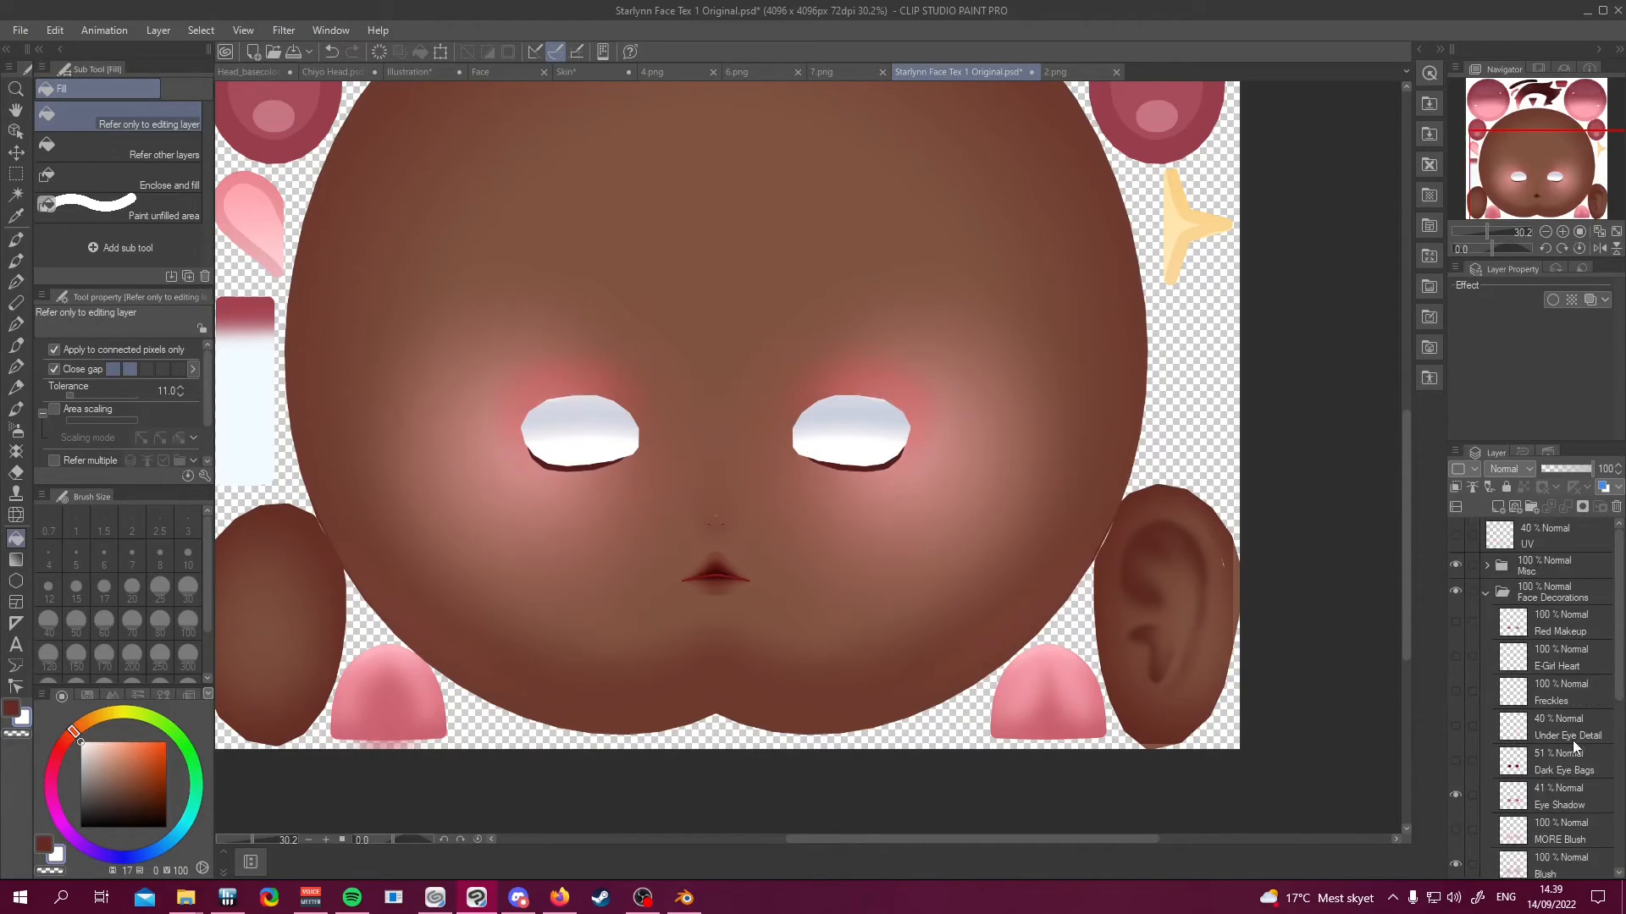
# Collapse the Face Decorations folder, add a new layer above it, clip it to the folder and set its blending mode to Multiply
pyautogui.click(1484, 595)
pyautogui.click(1558, 593)
pyautogui.click(1495, 505)
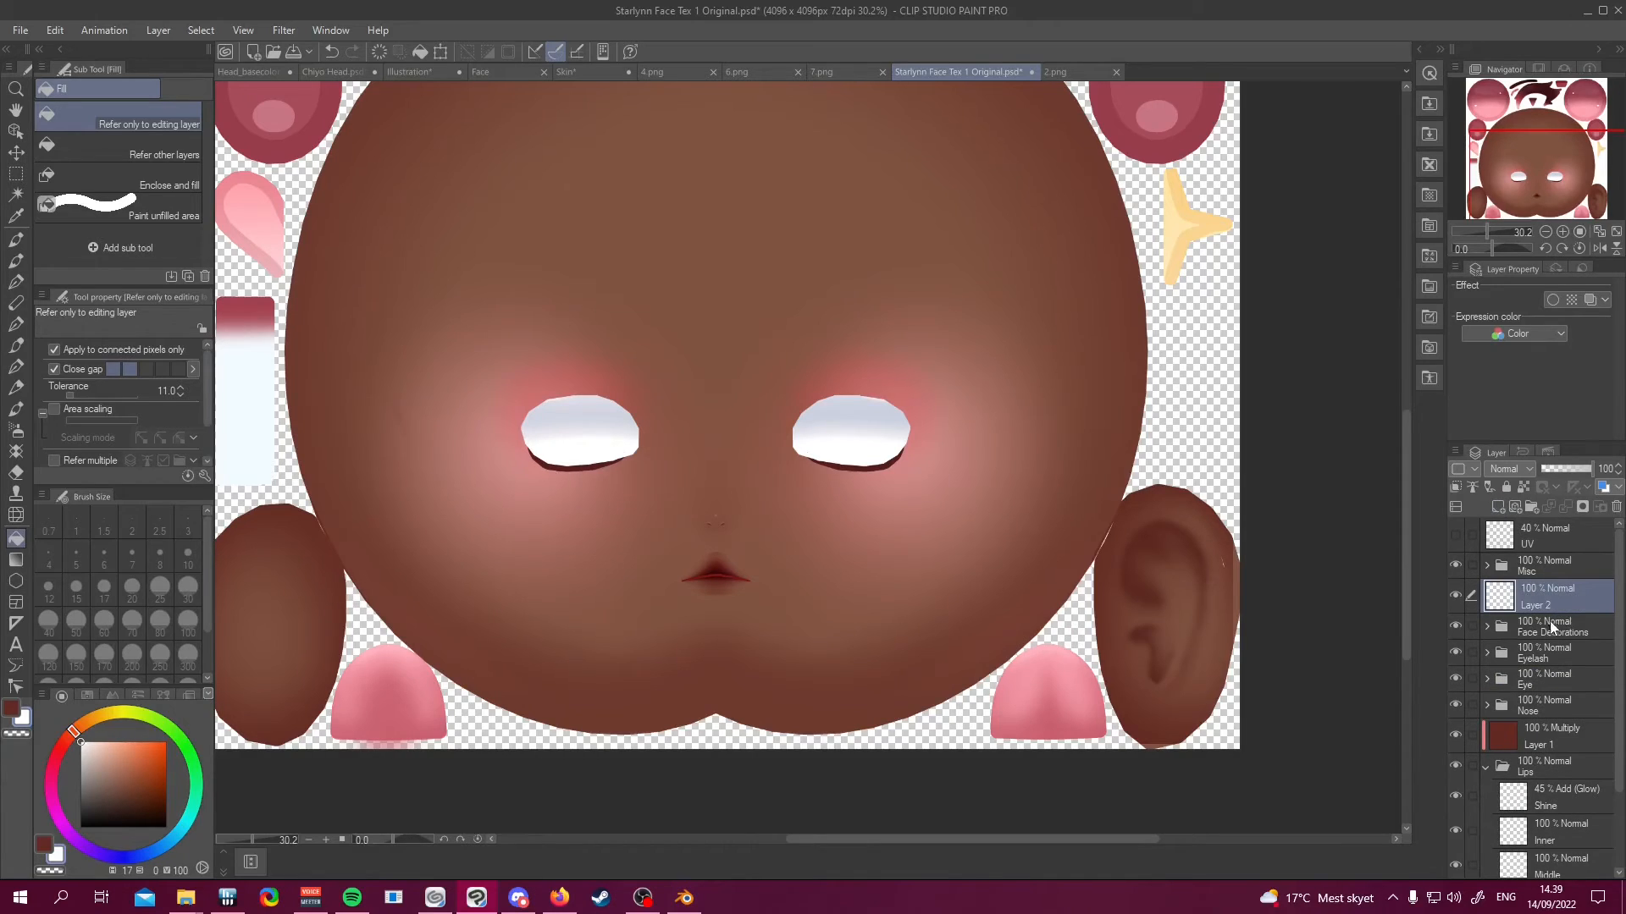
pyautogui.click(1456, 487)
pyautogui.click(1512, 468)
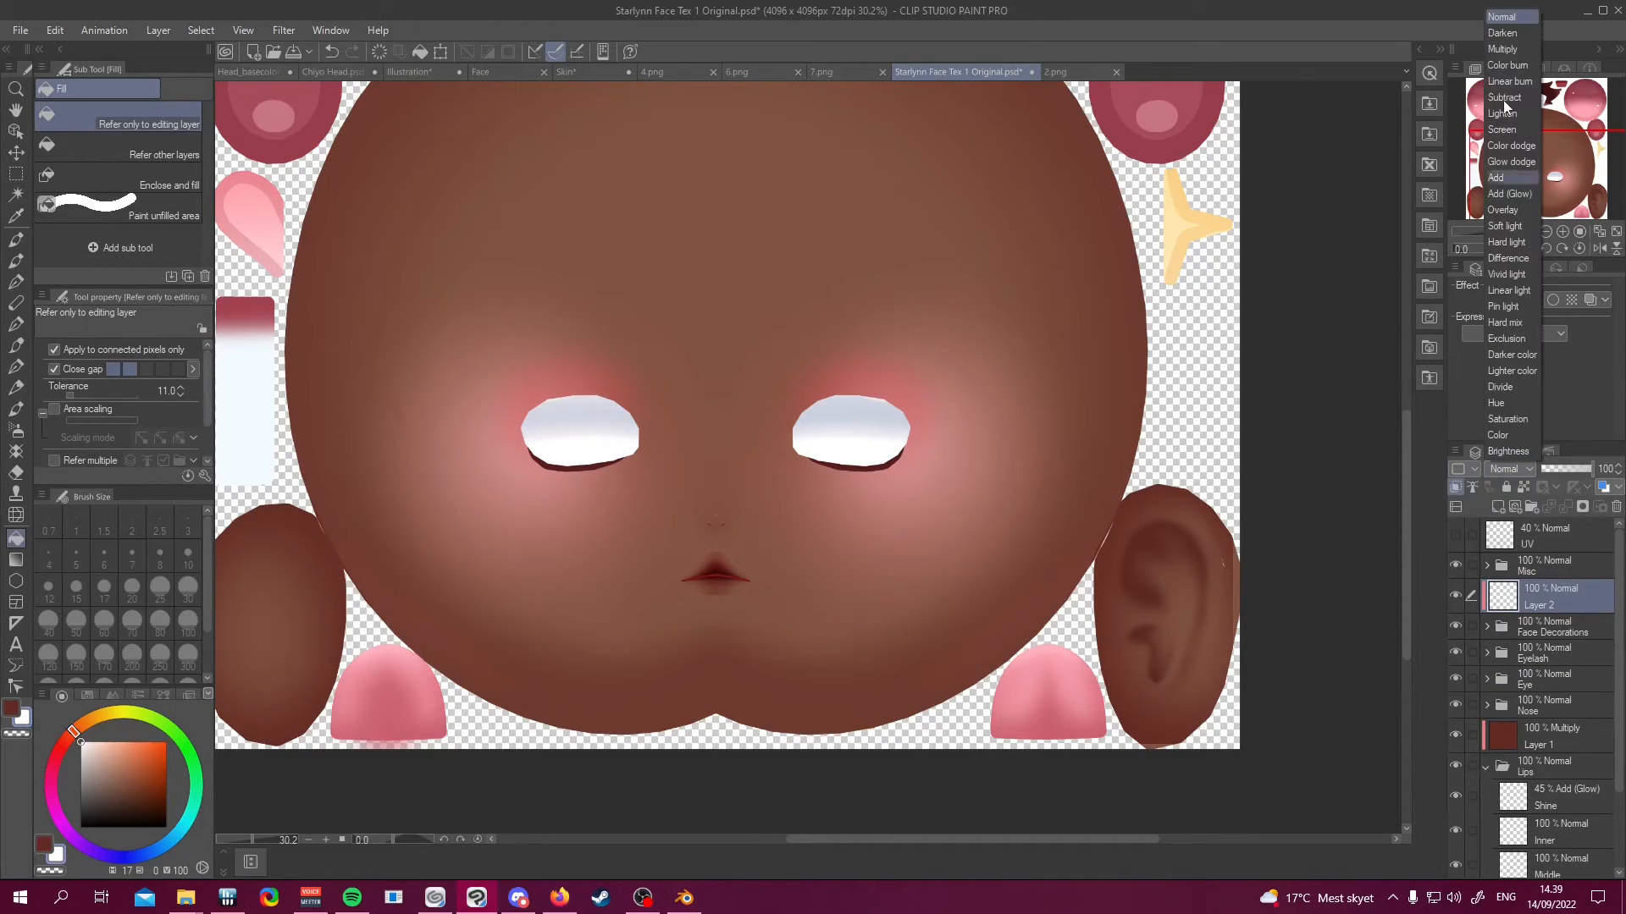
pyautogui.click(1511, 51)
# Select the whole canvas and fill the new Multiply layer with the dark red of hue 7, saturation 65, value 39
pyautogui.hotkey('ctrl', 'a')
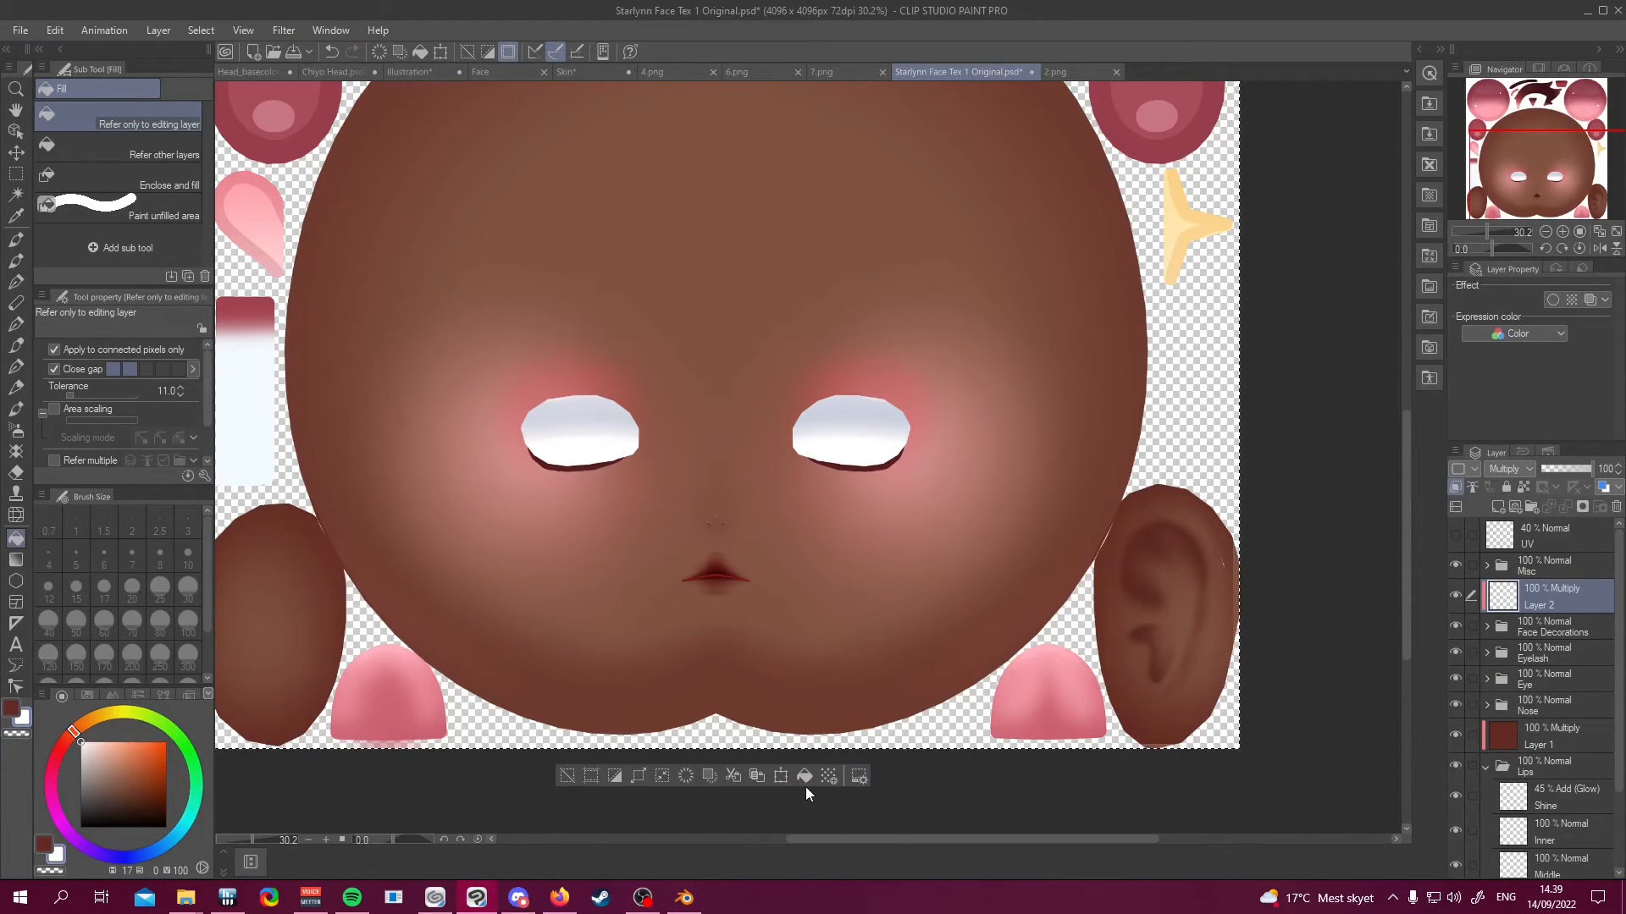
pyautogui.click(804, 775)
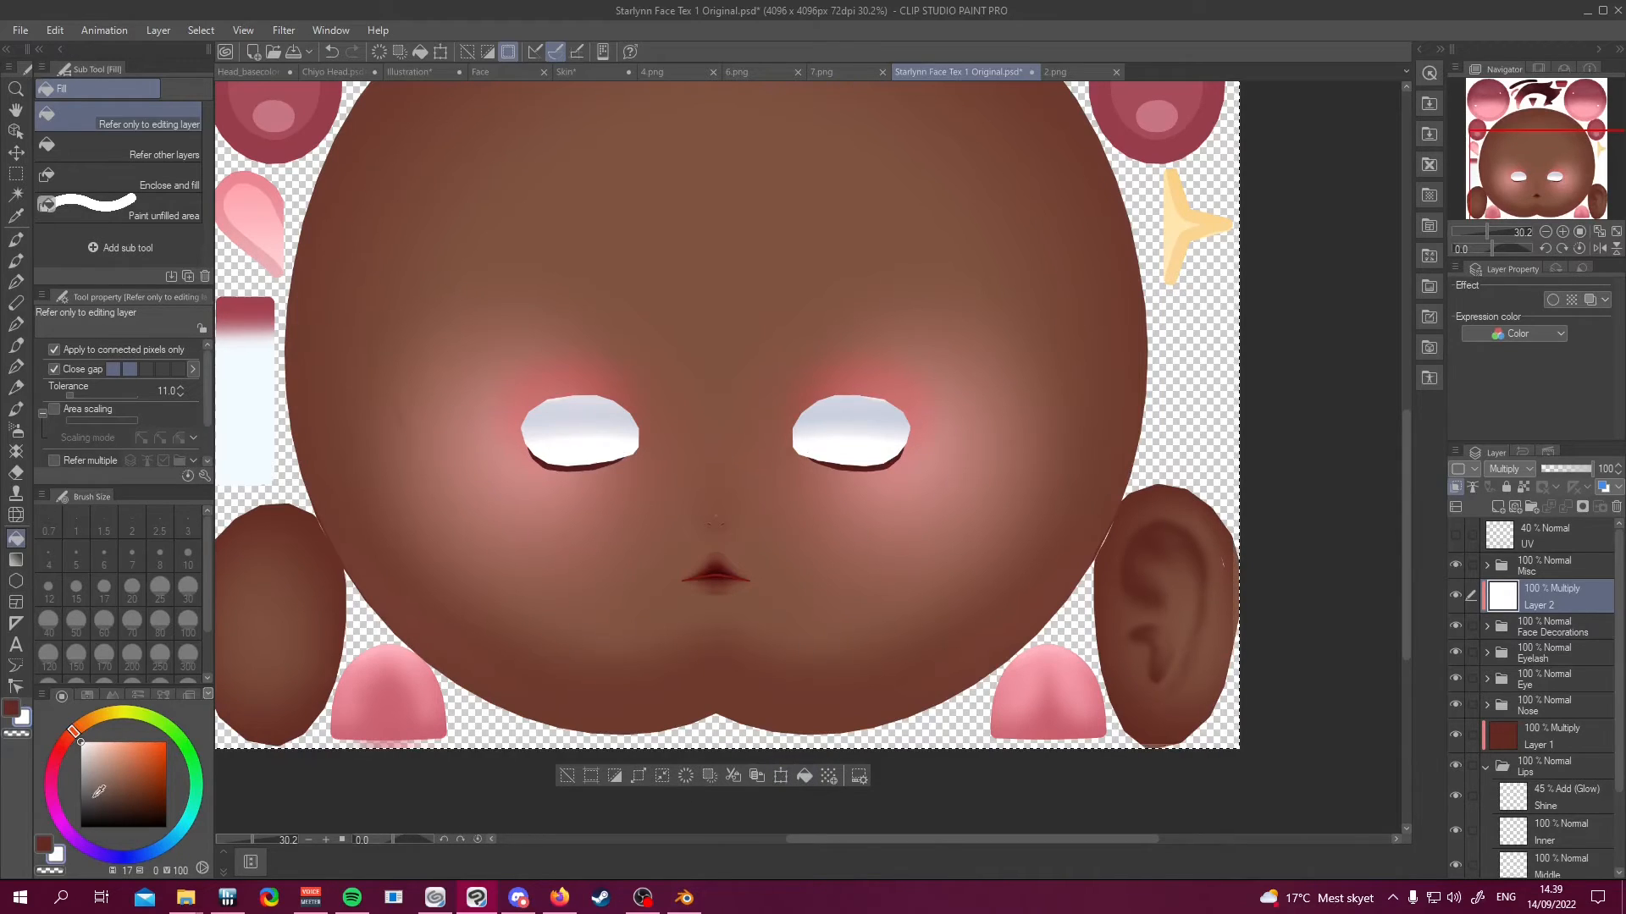
pyautogui.click(42, 842)
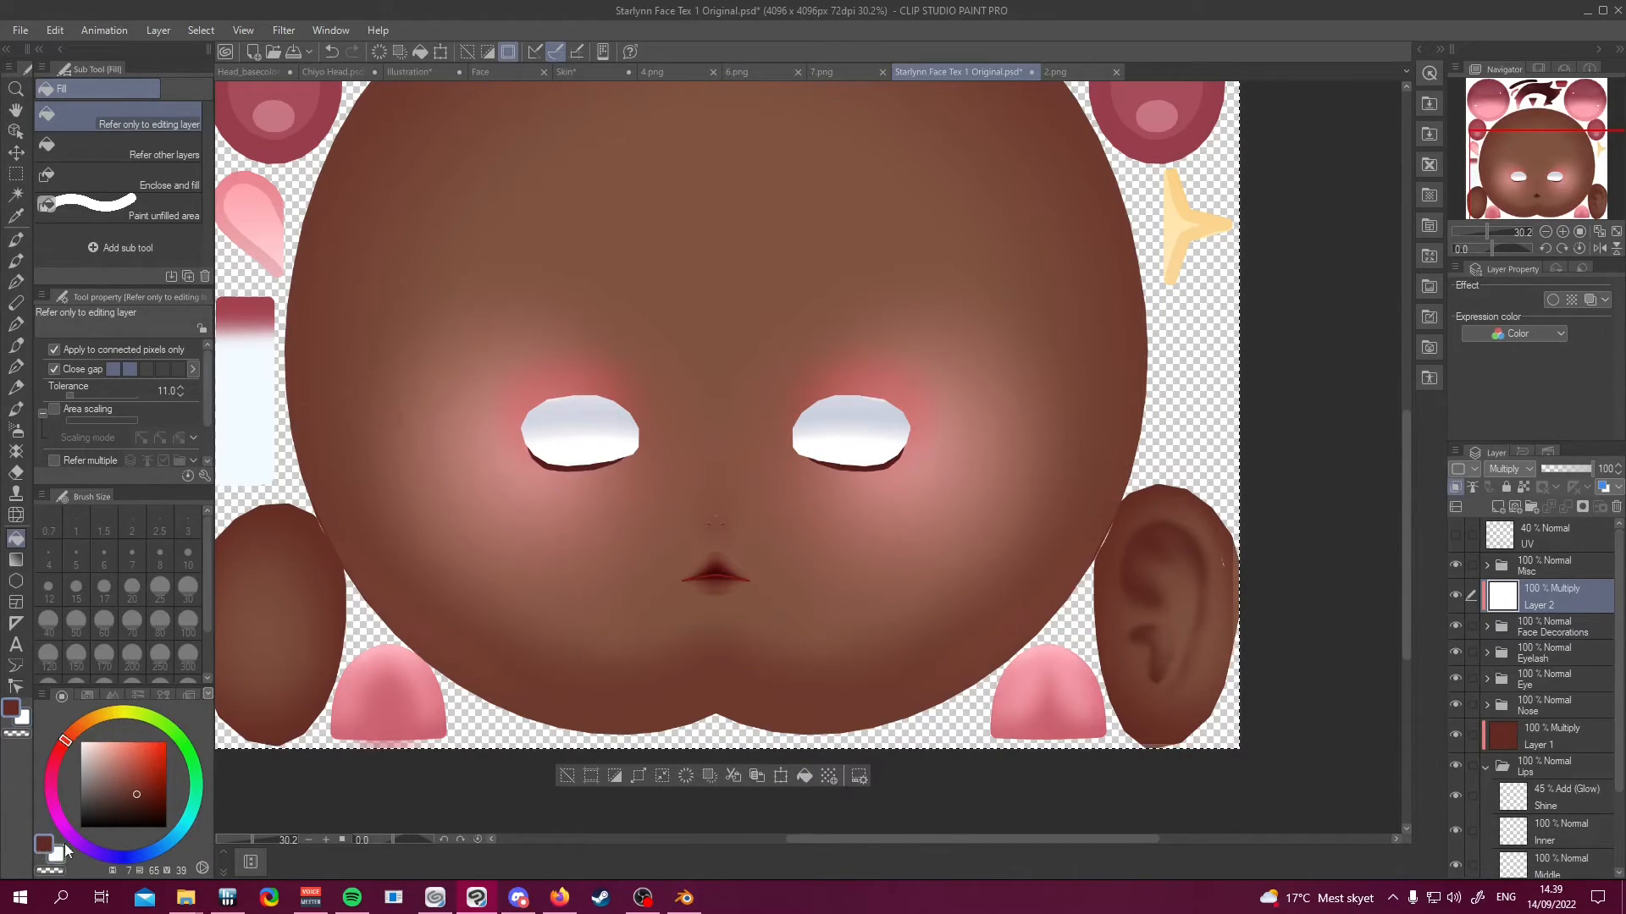
pyautogui.click(805, 778)
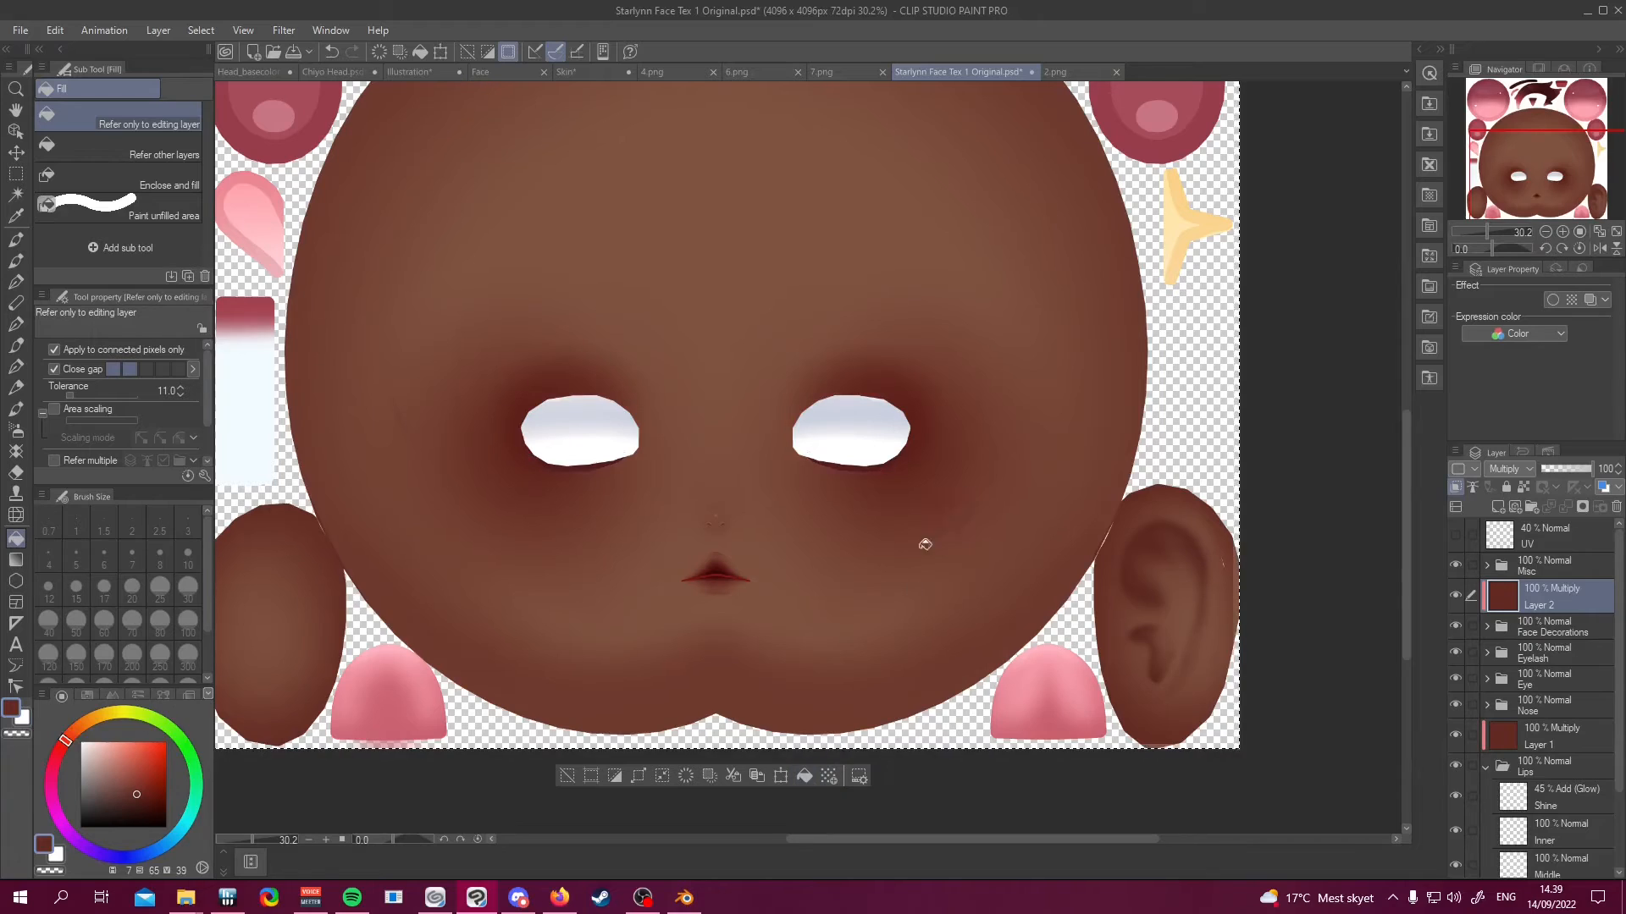
pyautogui.scroll(-3, 921, 540)
pyautogui.scroll(2, 949, 423)
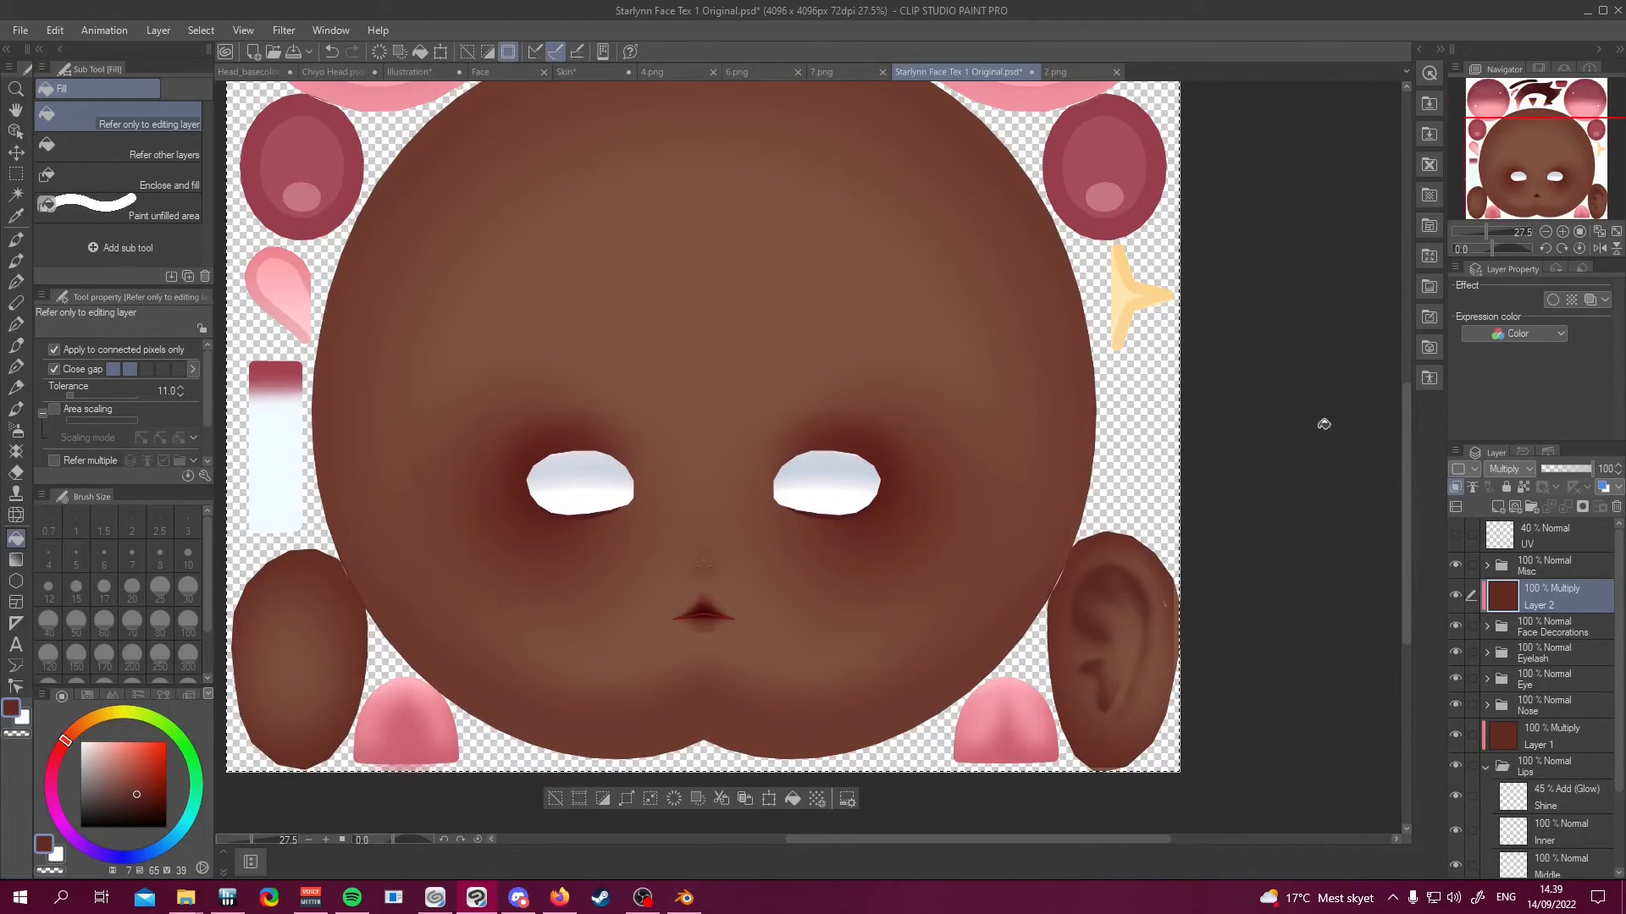
pyautogui.click(1573, 471)
pyautogui.moveTo(1572, 467); pyautogui.dragTo(1595, 468)
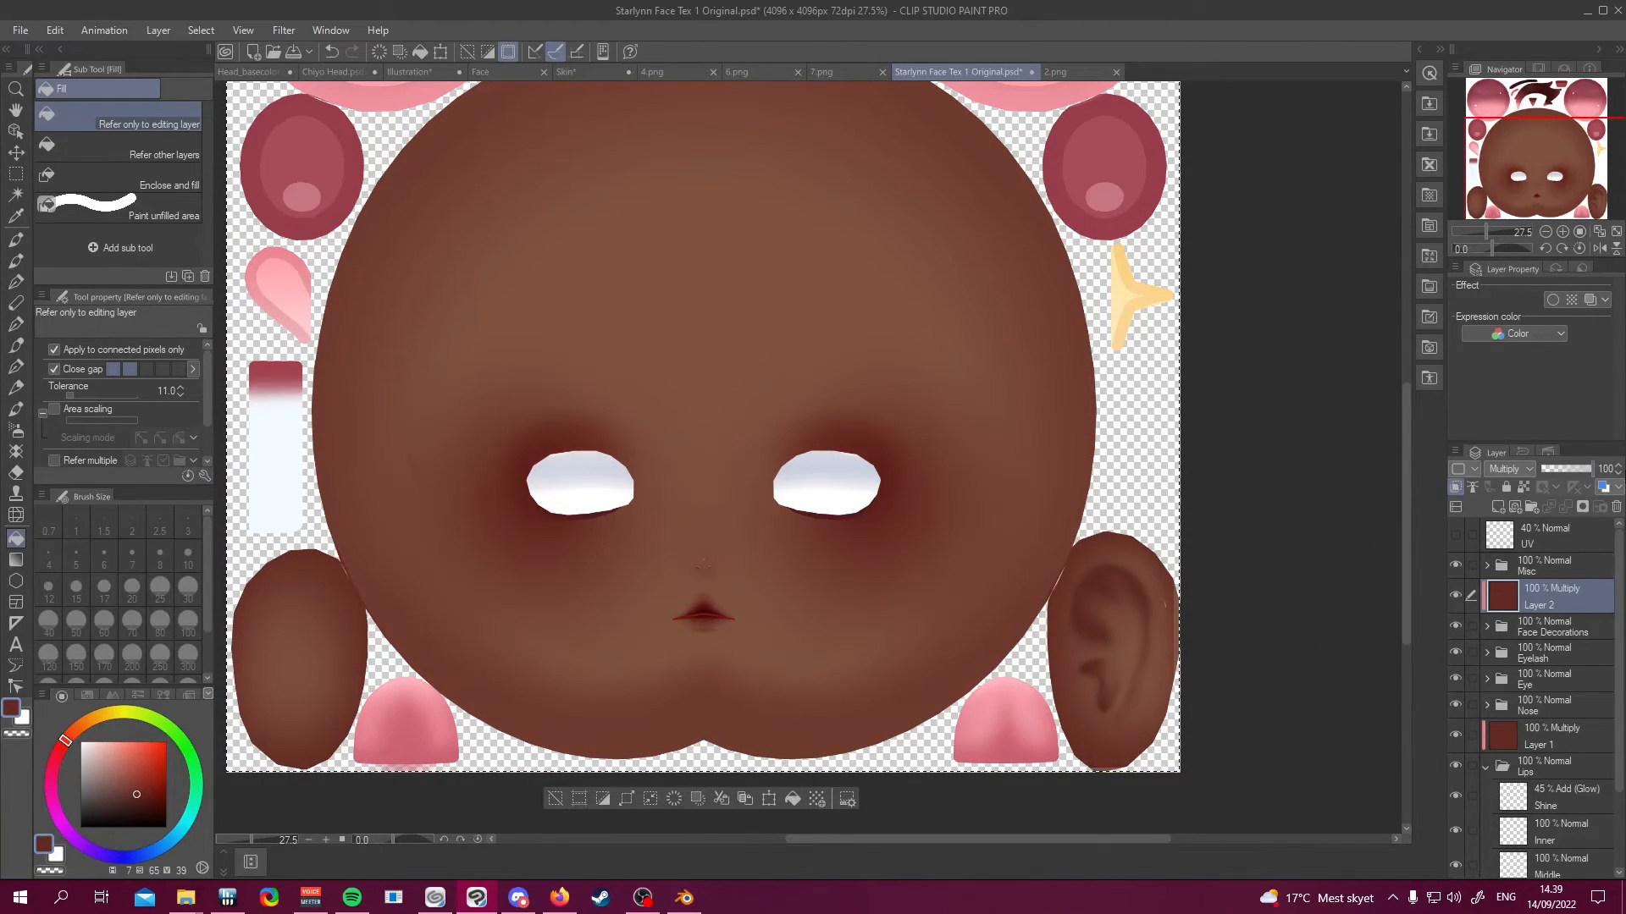
pyautogui.click(1517, 469)
pyautogui.click(1516, 469)
# Add a Brightness/Contrast correction layer with brightness 26 above the dark red fill and clip it to the layer below
pyautogui.rightClick(1532, 607)
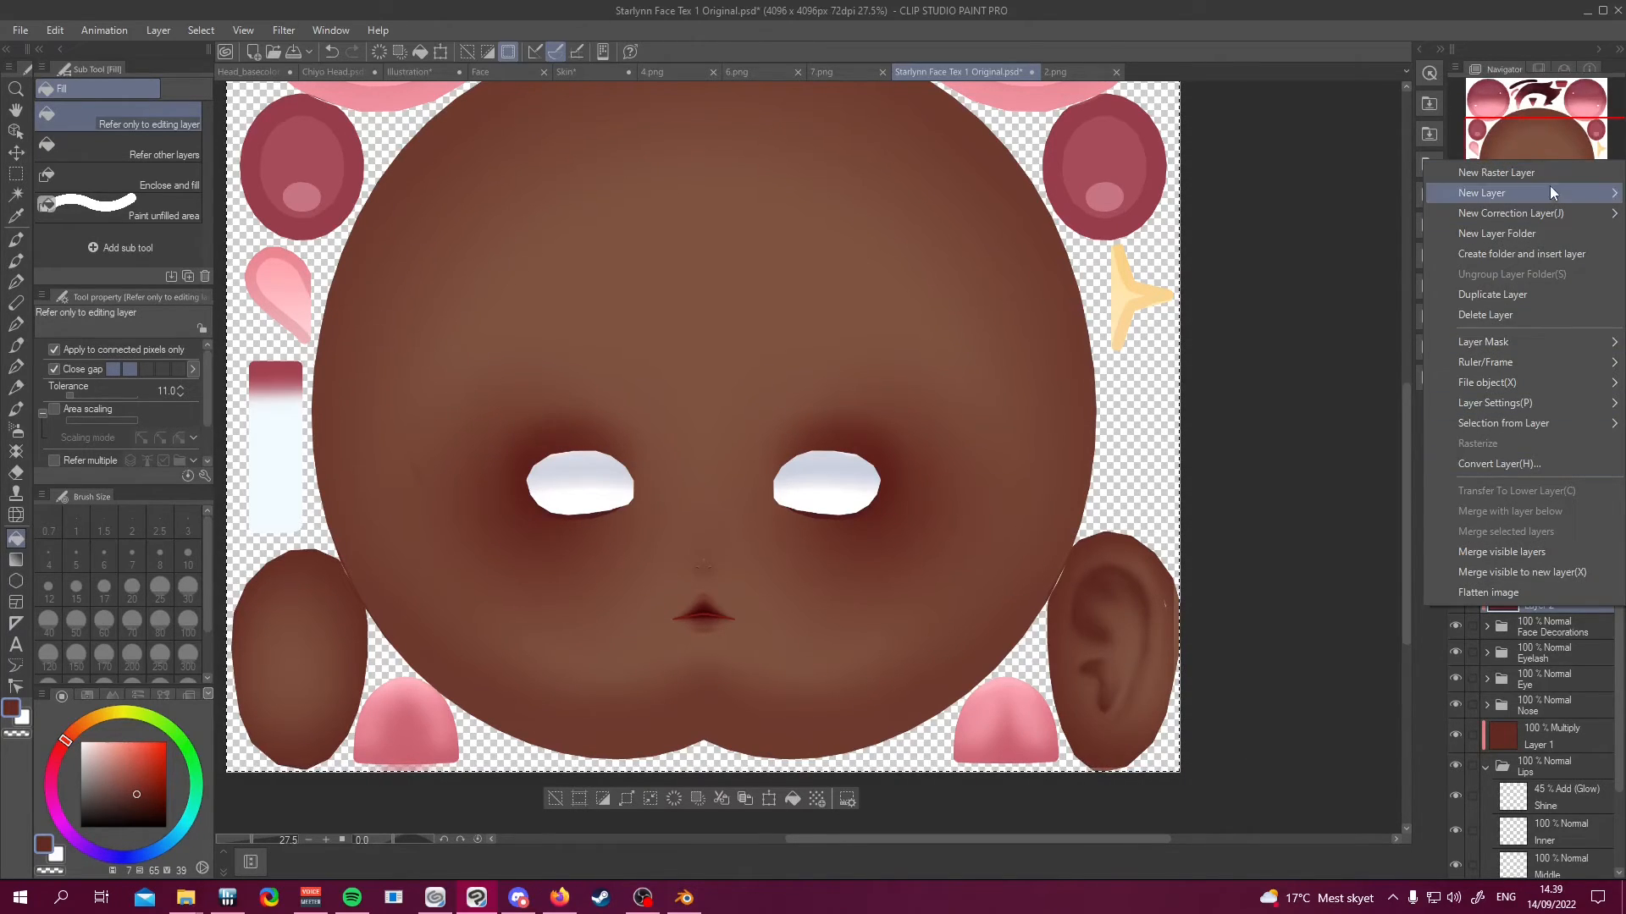
pyautogui.moveTo(1541, 210)
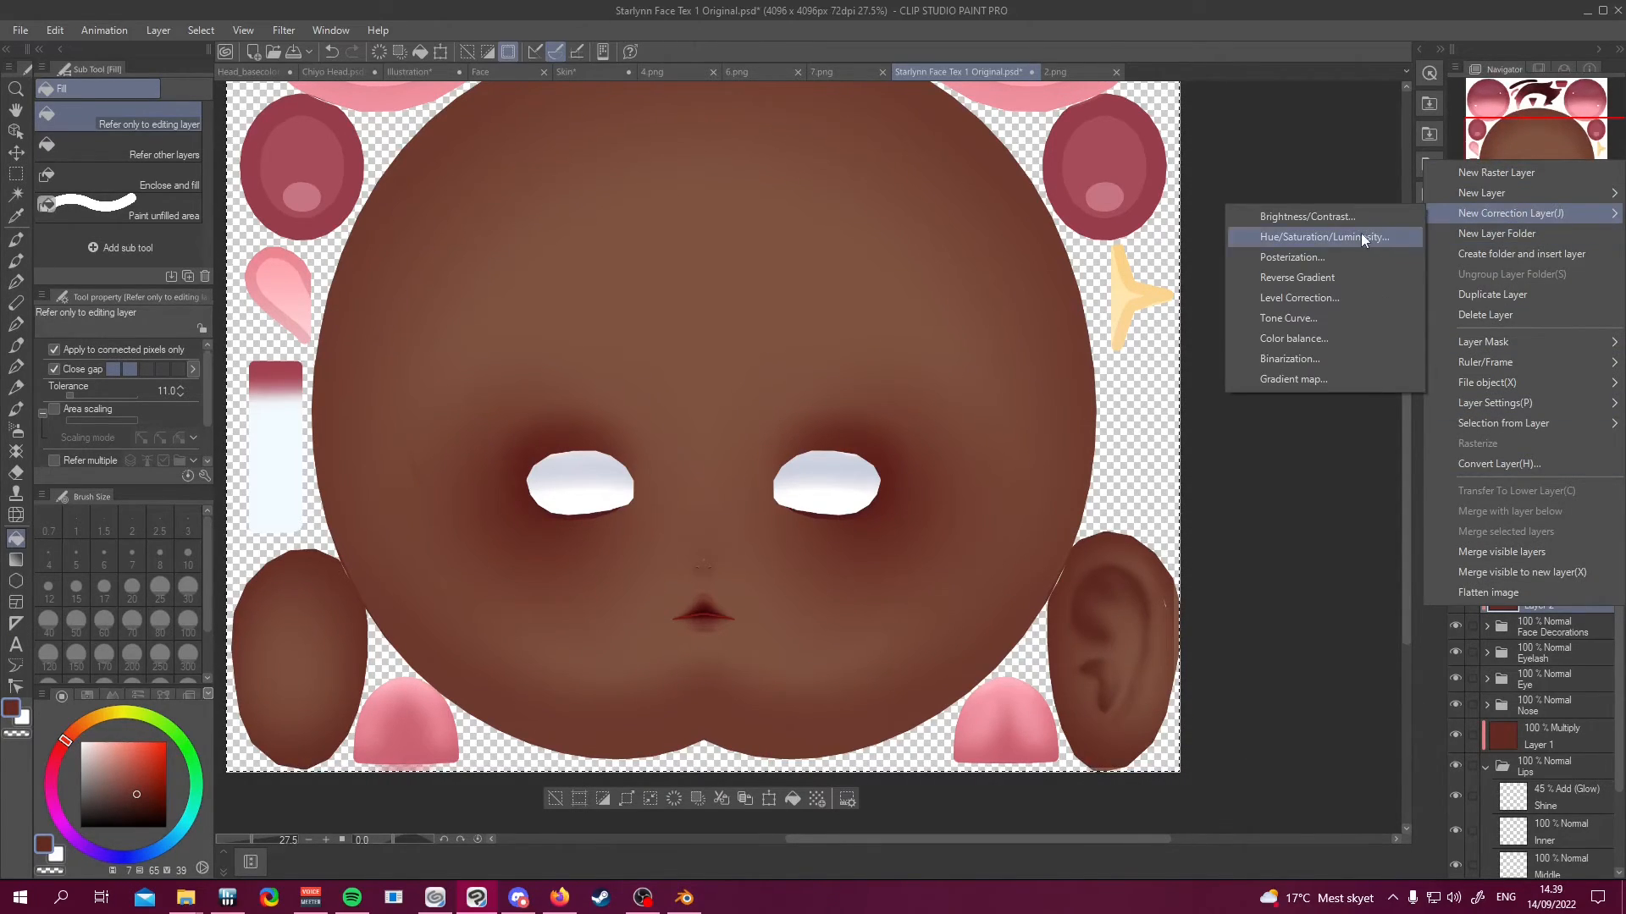
pyautogui.click(1312, 216)
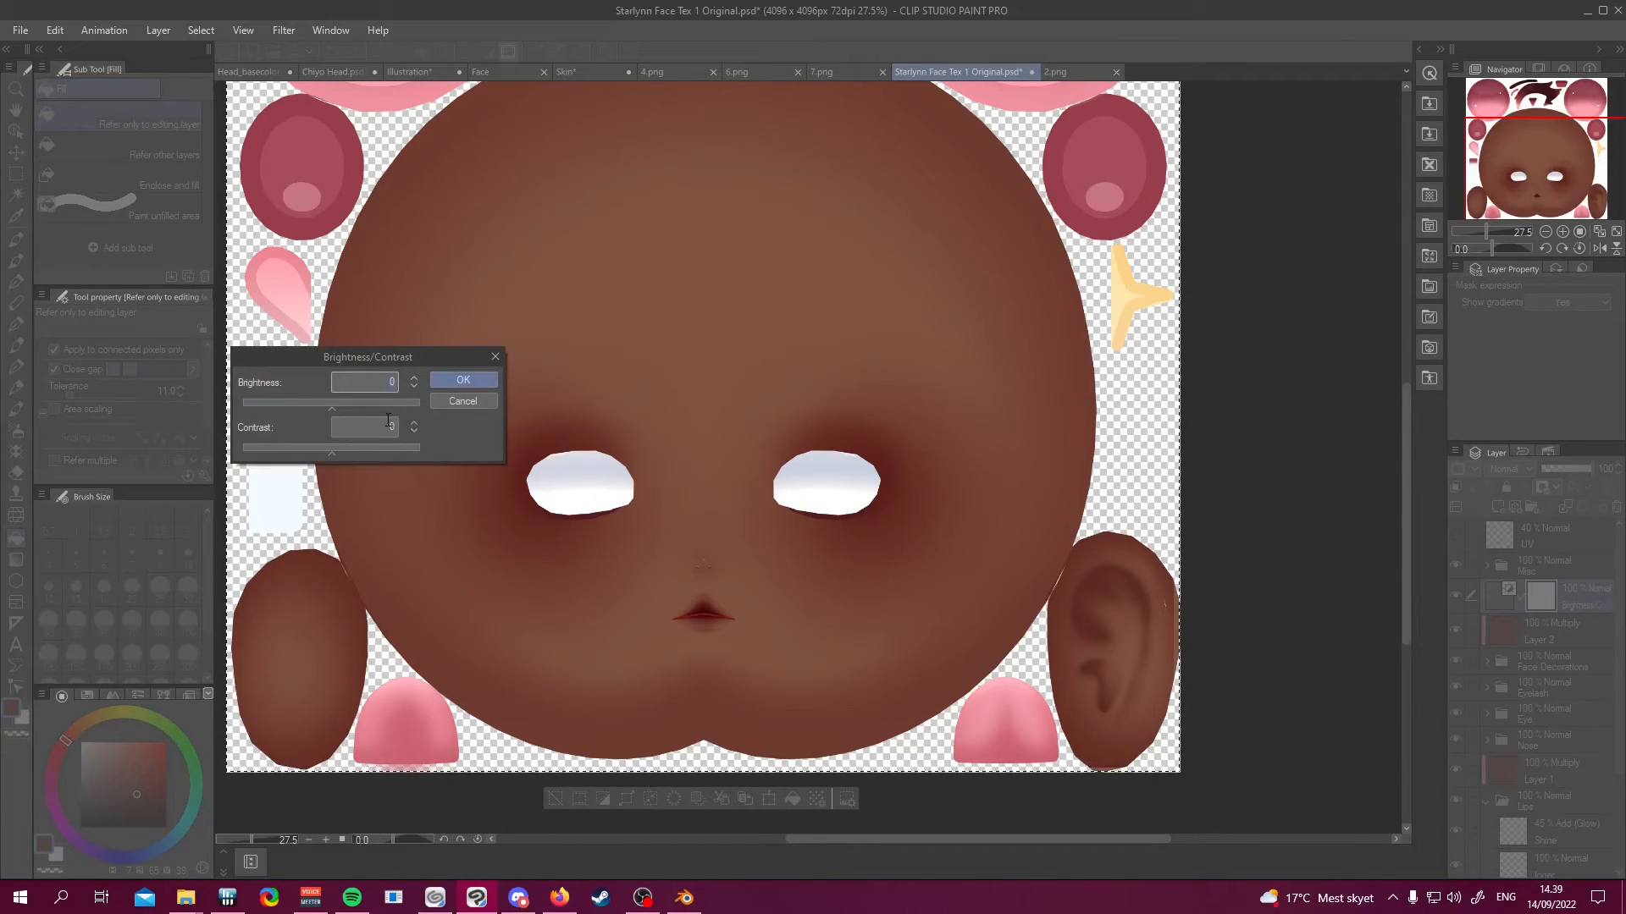
pyautogui.moveTo(328, 404)
pyautogui.mouseDown()
pyautogui.moveTo(315, 405)
pyautogui.moveTo(359, 403)
pyautogui.mouseUp()
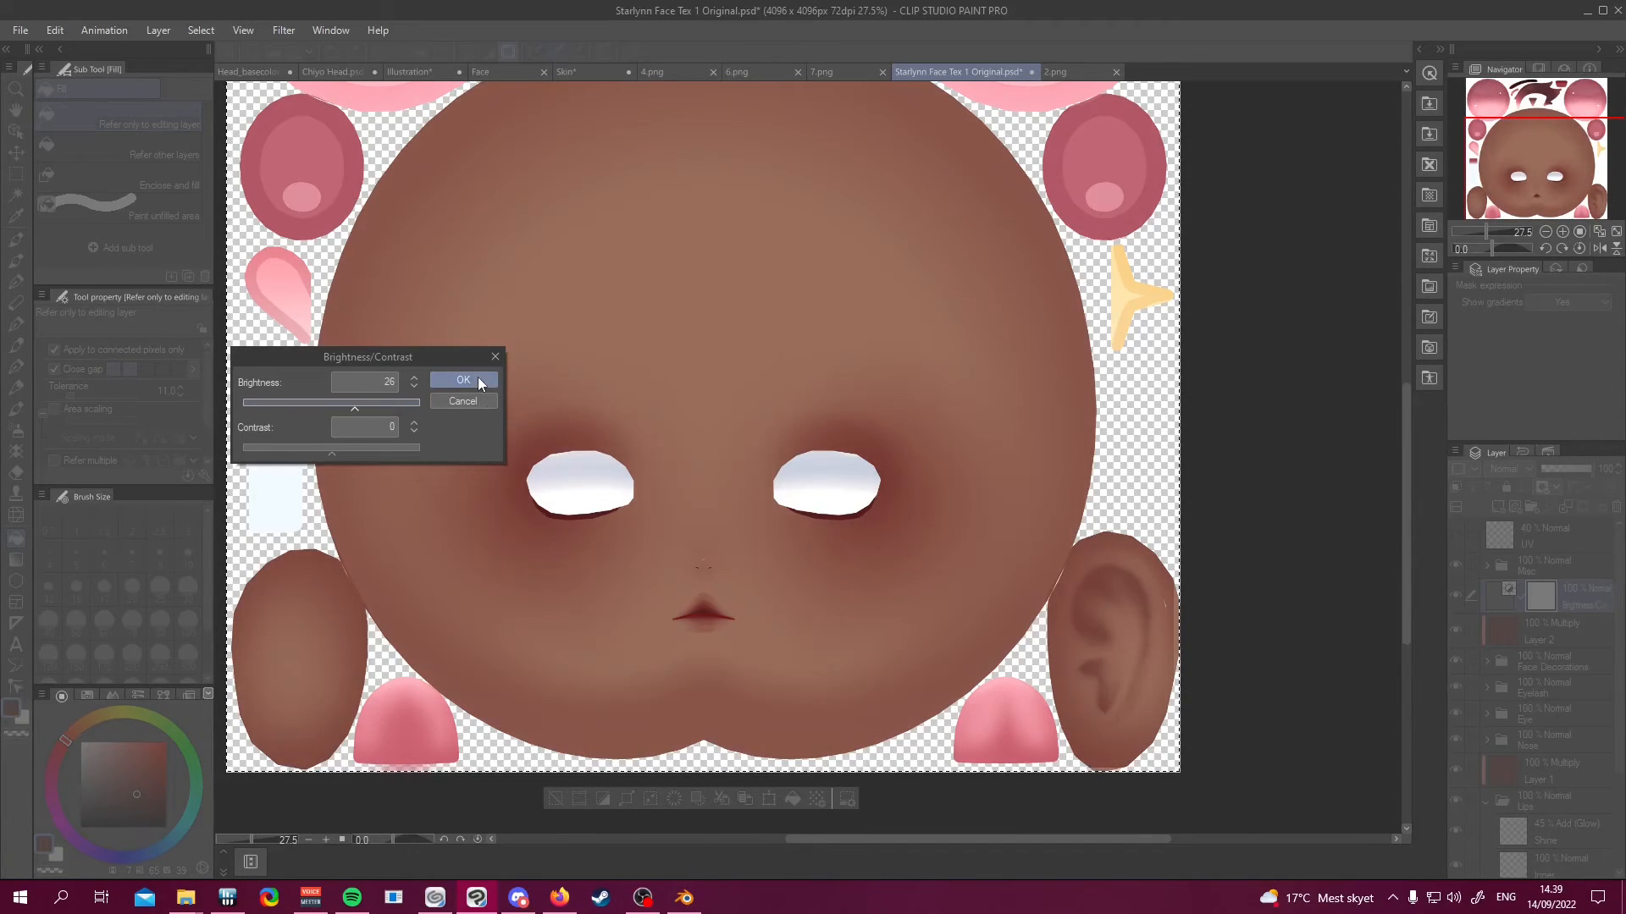
pyautogui.click(463, 379)
pyautogui.click(1454, 489)
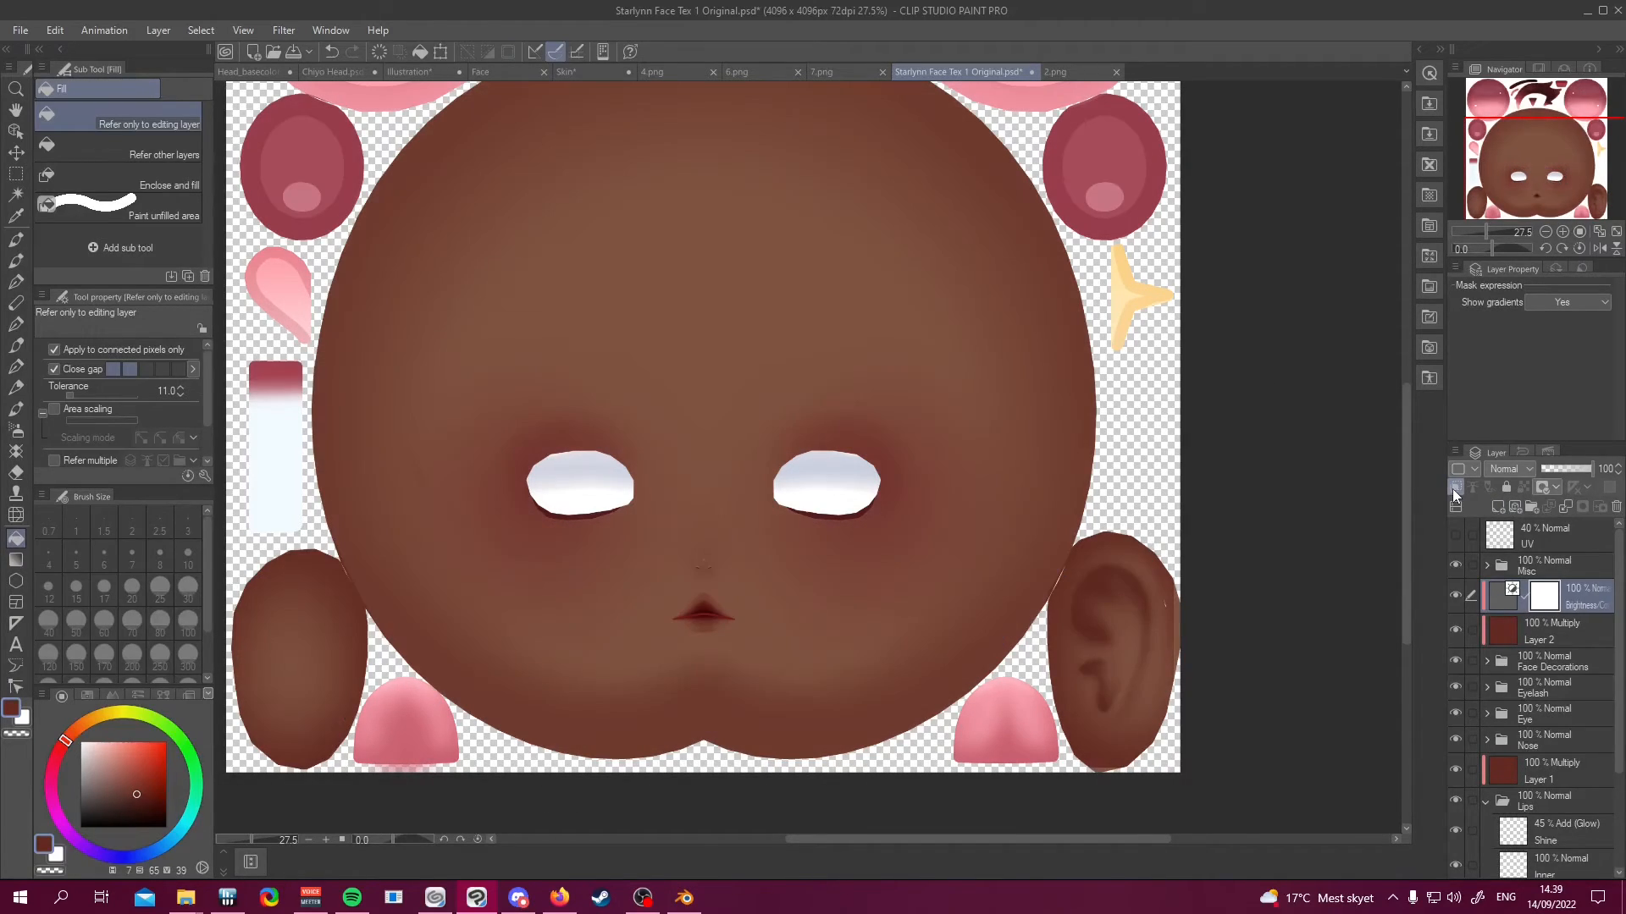
# Inspect the whole face texture and compare its skin tone with body texture 2.png
pyautogui.scroll(-4, 1183, 512)
pyautogui.scroll(1, 970, 477)
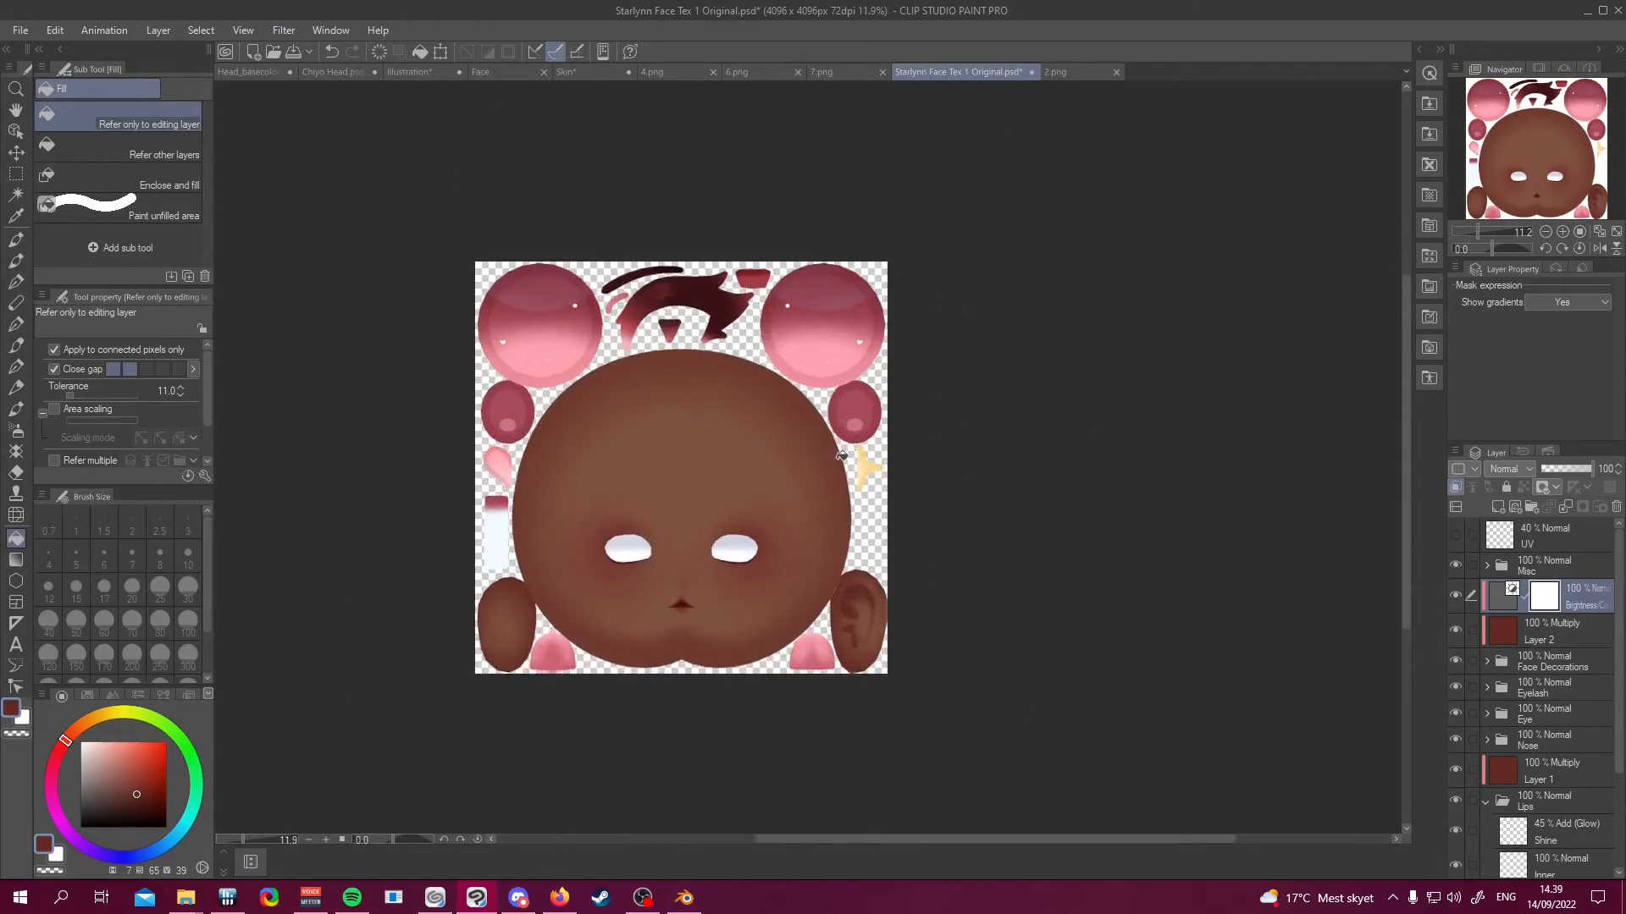
pyautogui.scroll(-1, 709, 586)
pyautogui.scroll(-1, 710, 585)
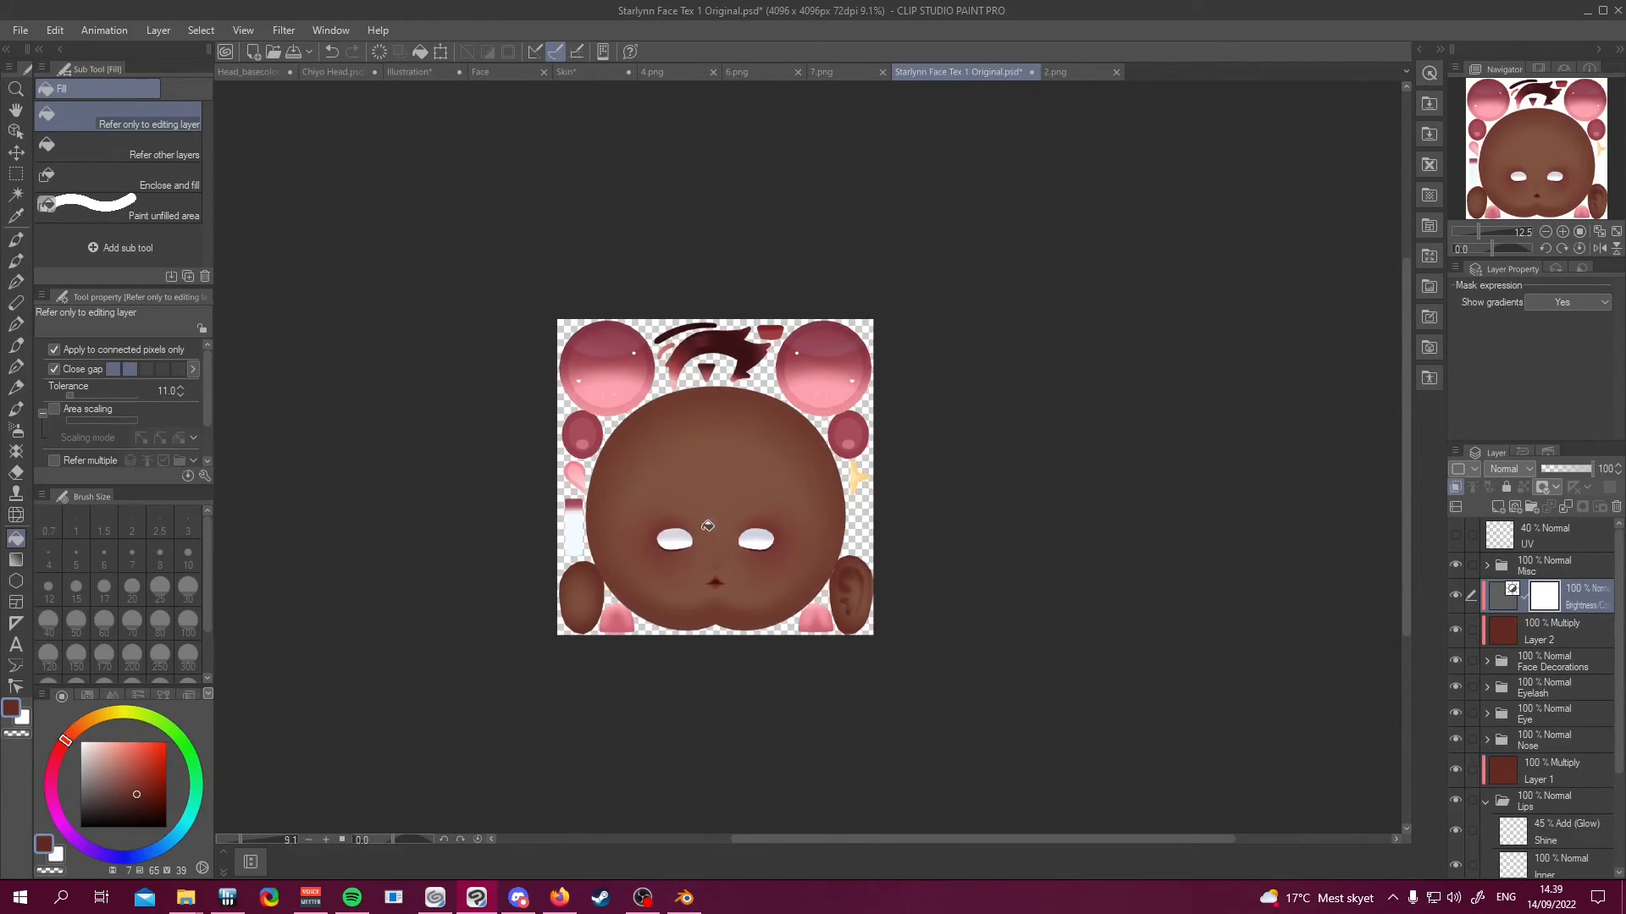
pyautogui.scroll(1, 714, 536)
pyautogui.scroll(2, 792, 472)
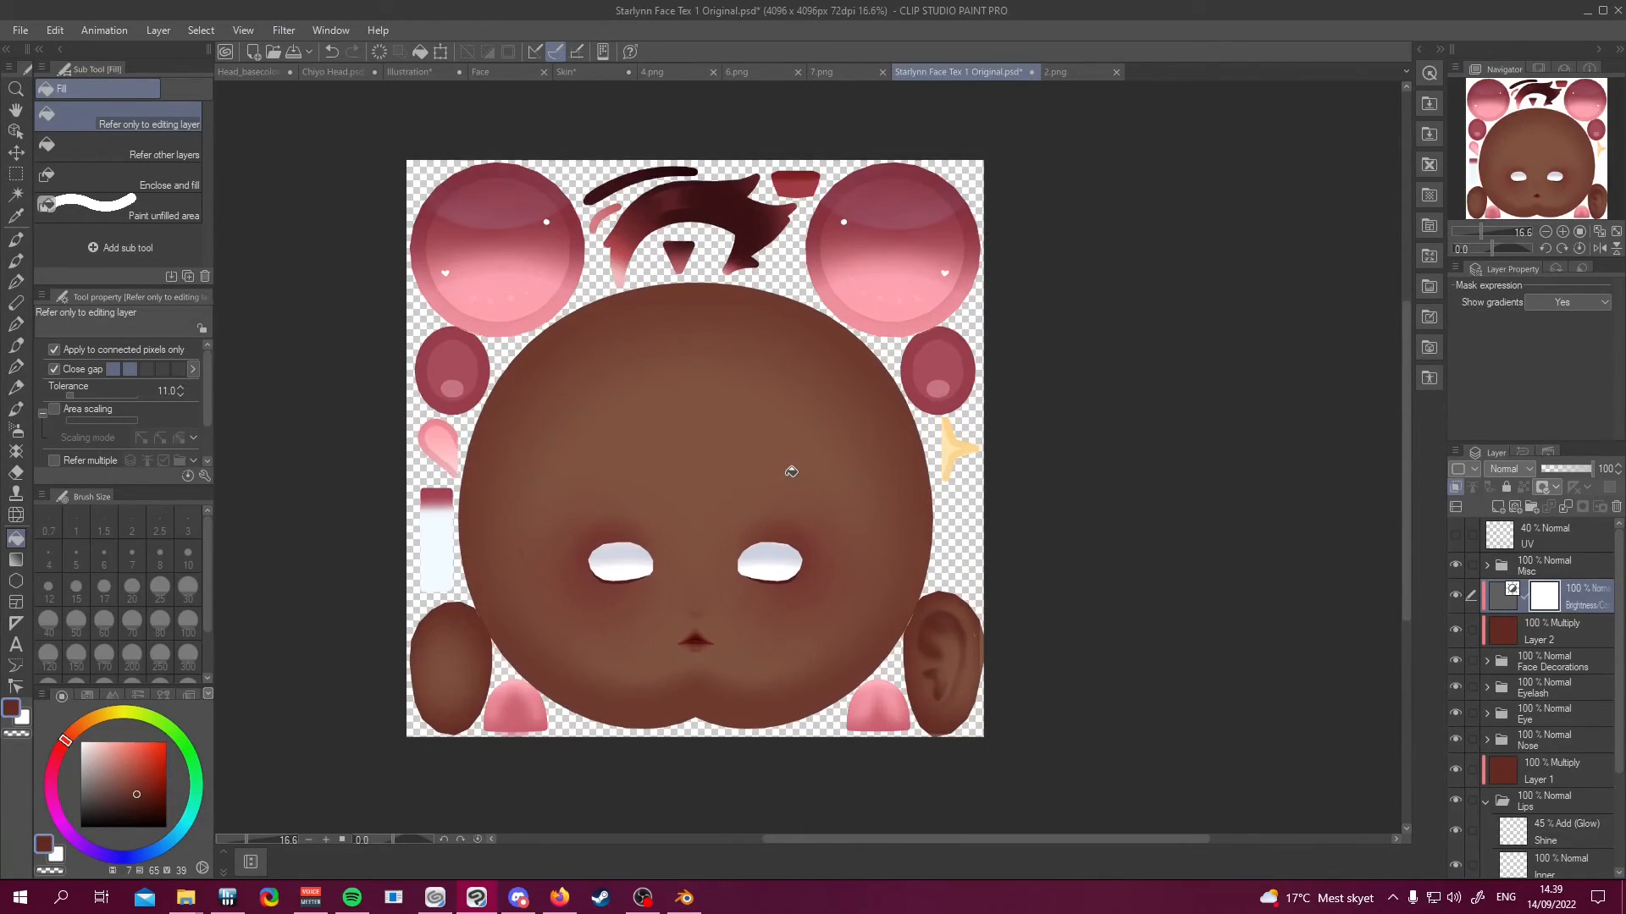
pyautogui.click(1086, 71)
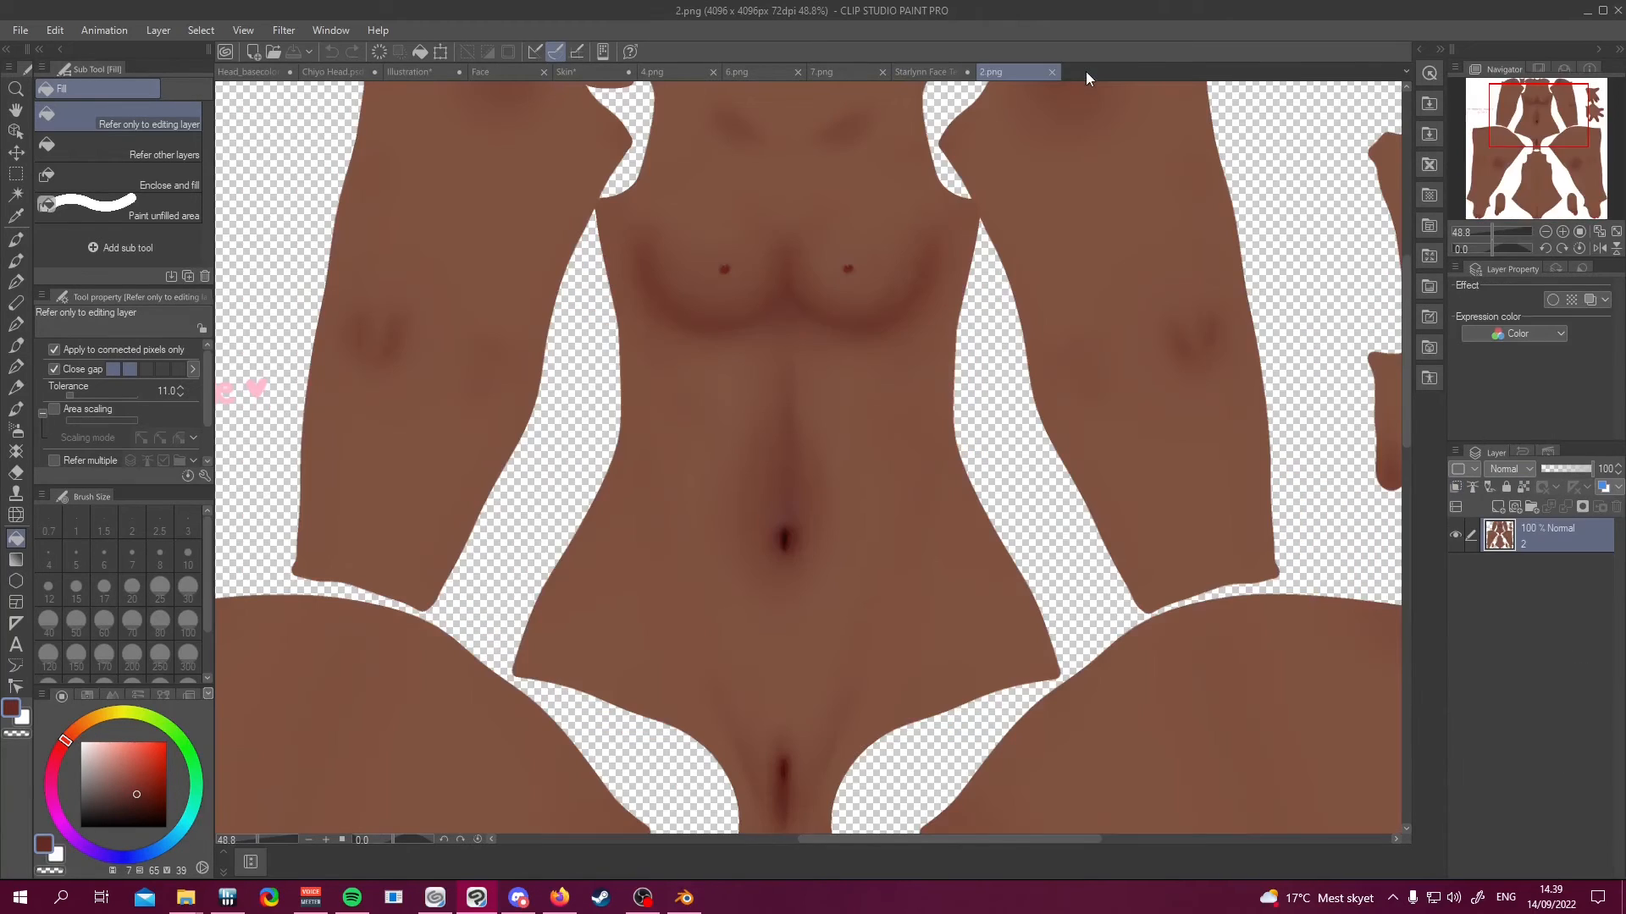
pyautogui.scroll(-2, 922, 373)
pyautogui.click(935, 73)
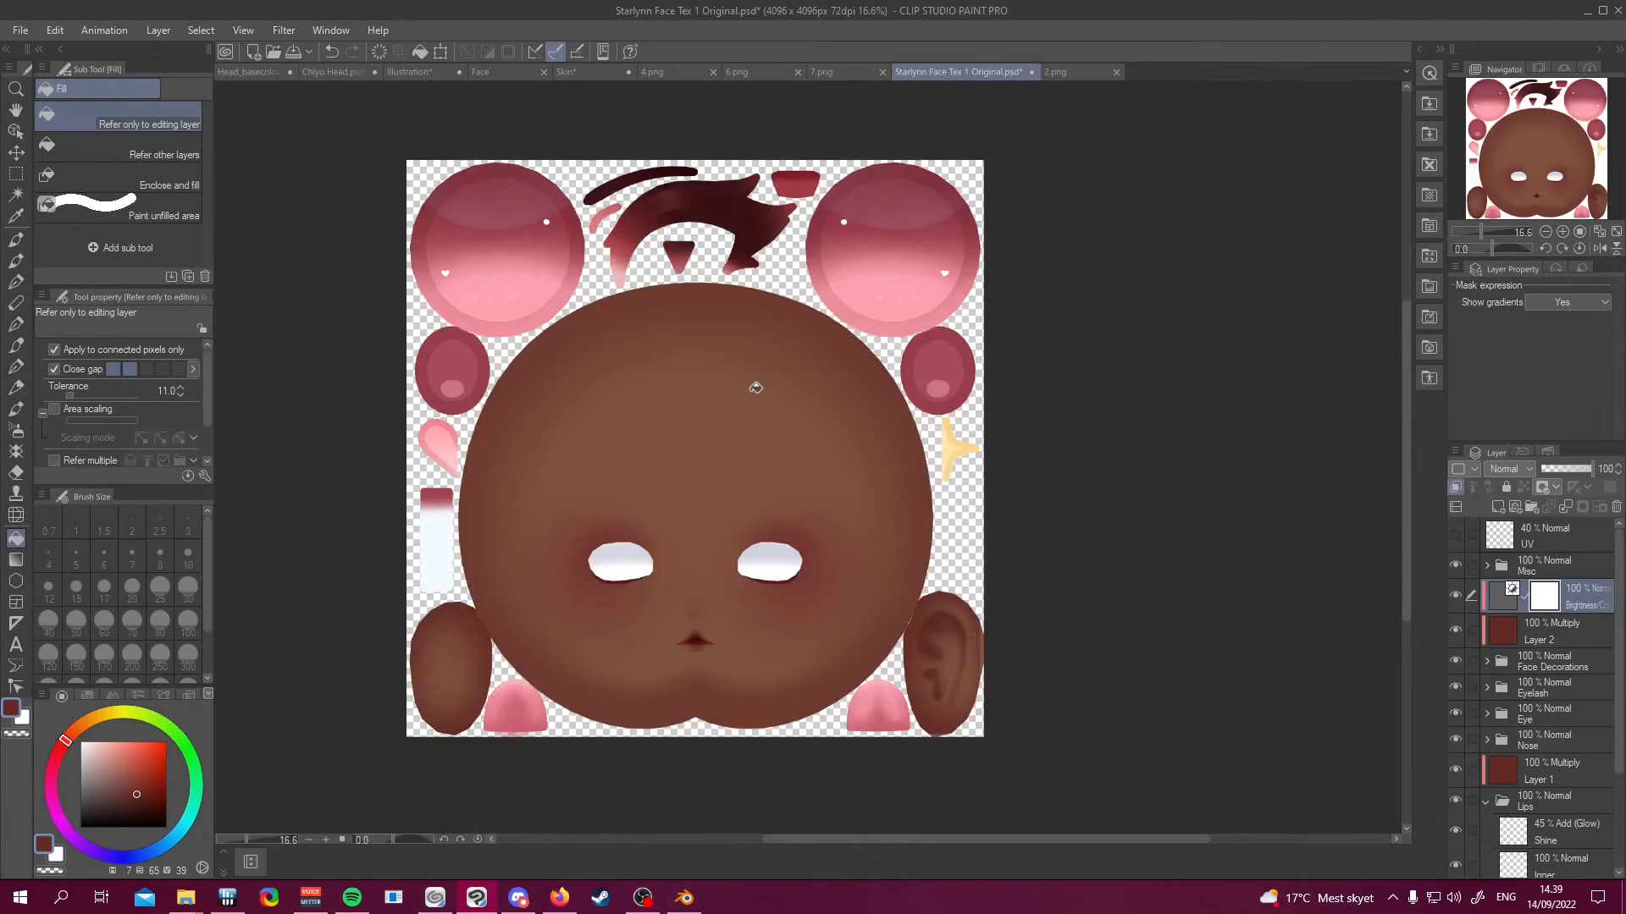
pyautogui.scroll(-2, 855, 371)
pyautogui.scroll(1, 760, 481)
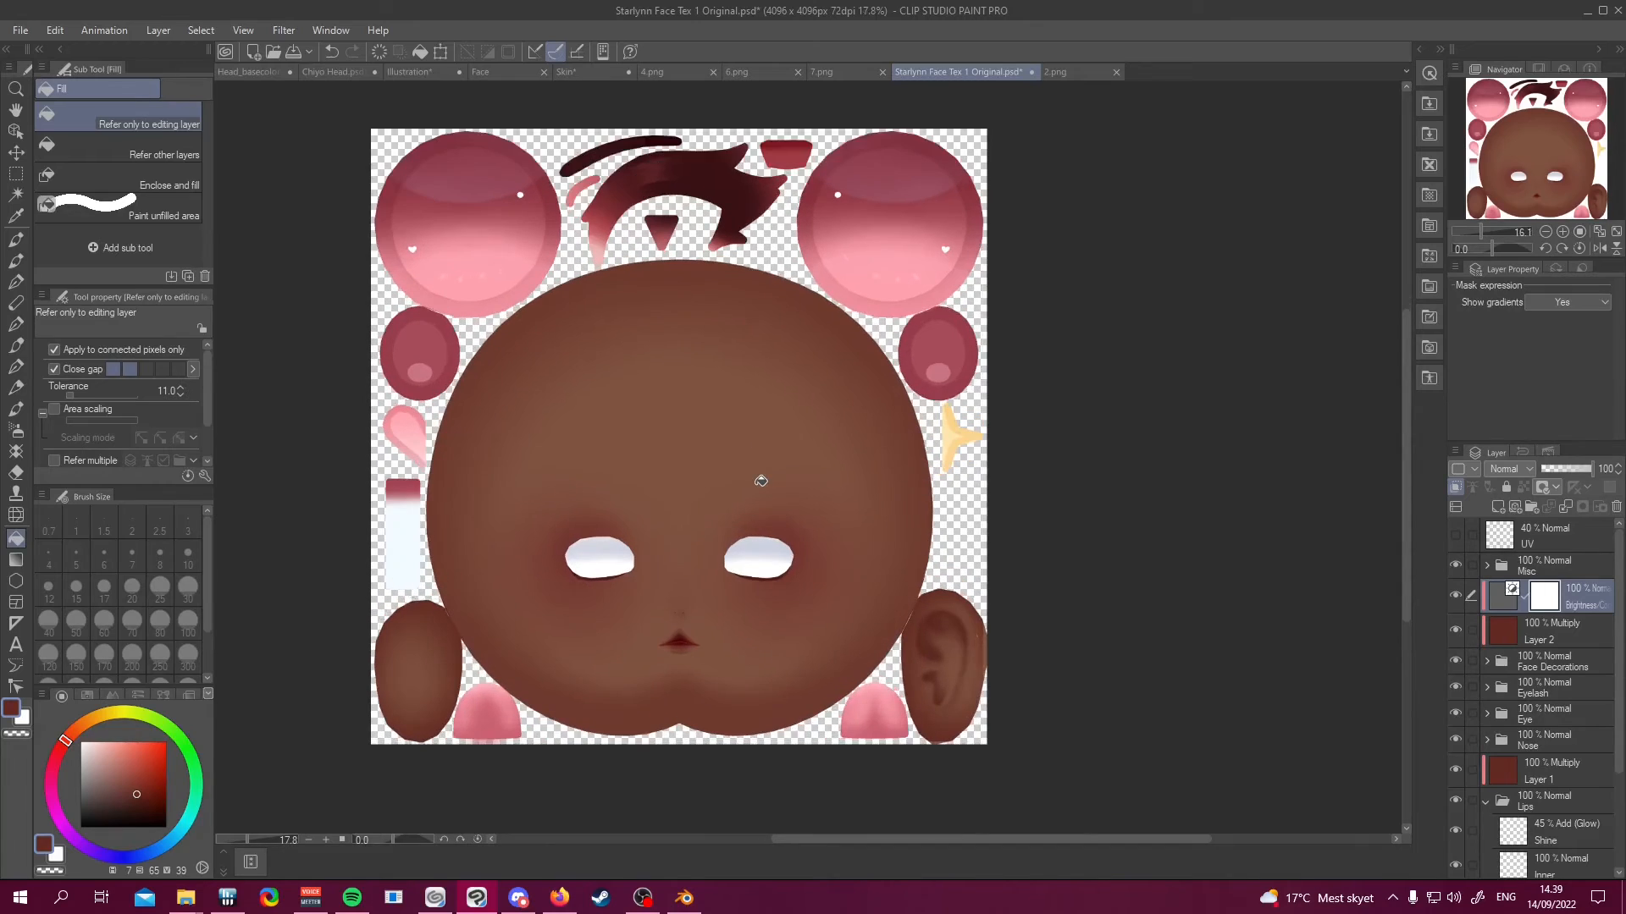
# Start saving the face texture under a new name and create and open a folder named Starlyn inside Recolors for tutorial
pyautogui.click(21, 32)
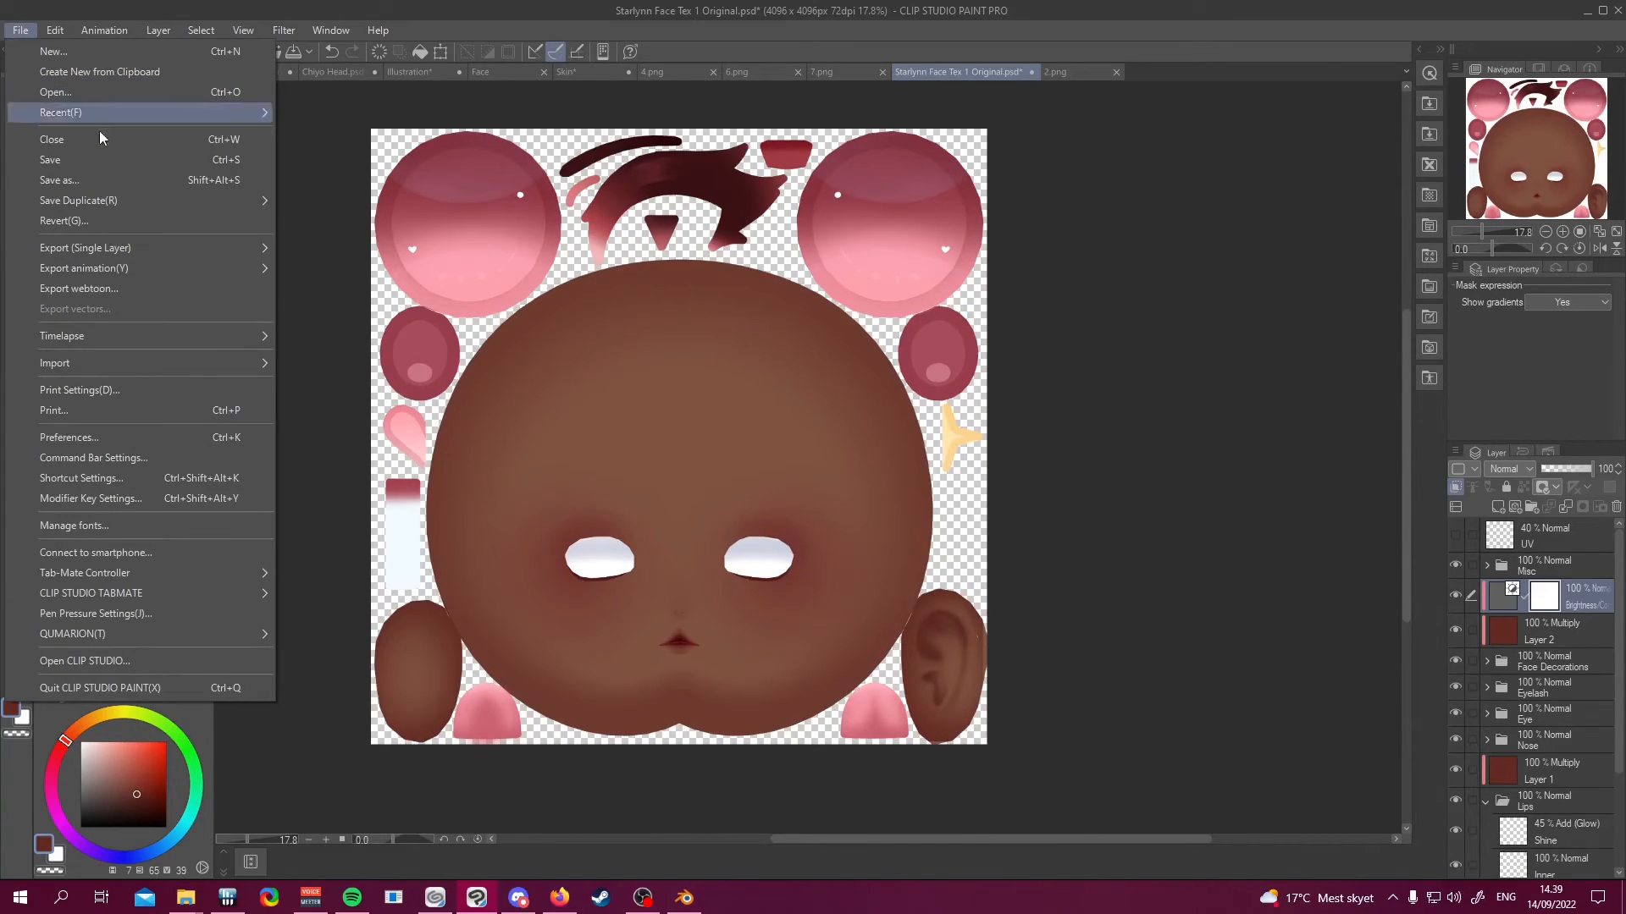
pyautogui.click(79, 227)
pyautogui.scroll(3, 488, 375)
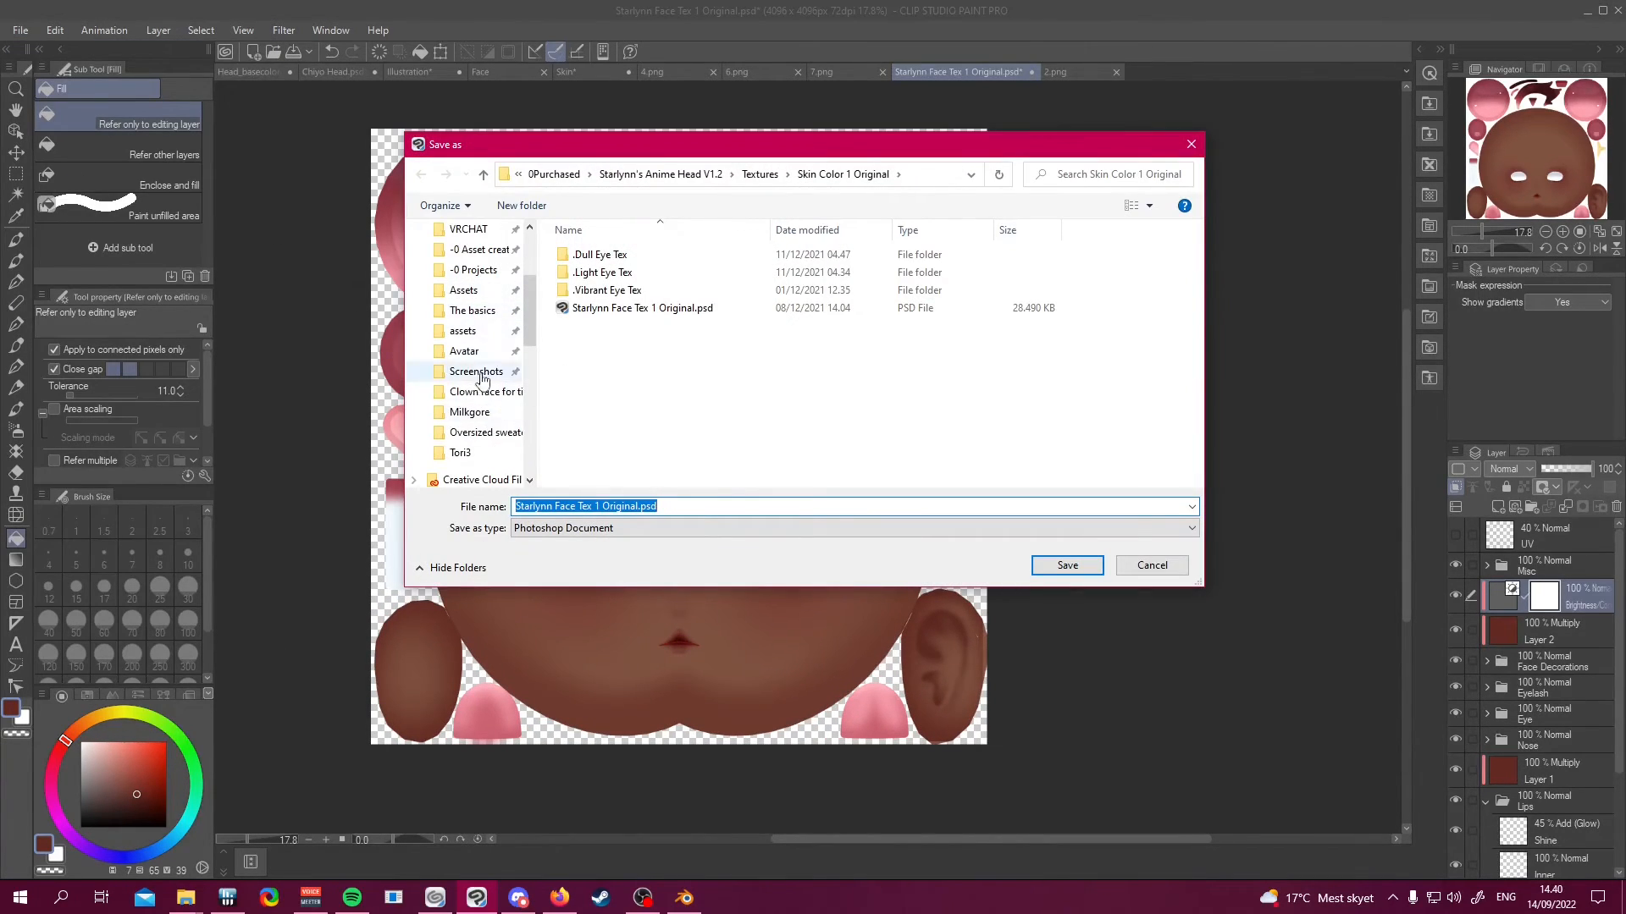
pyautogui.click(472, 413)
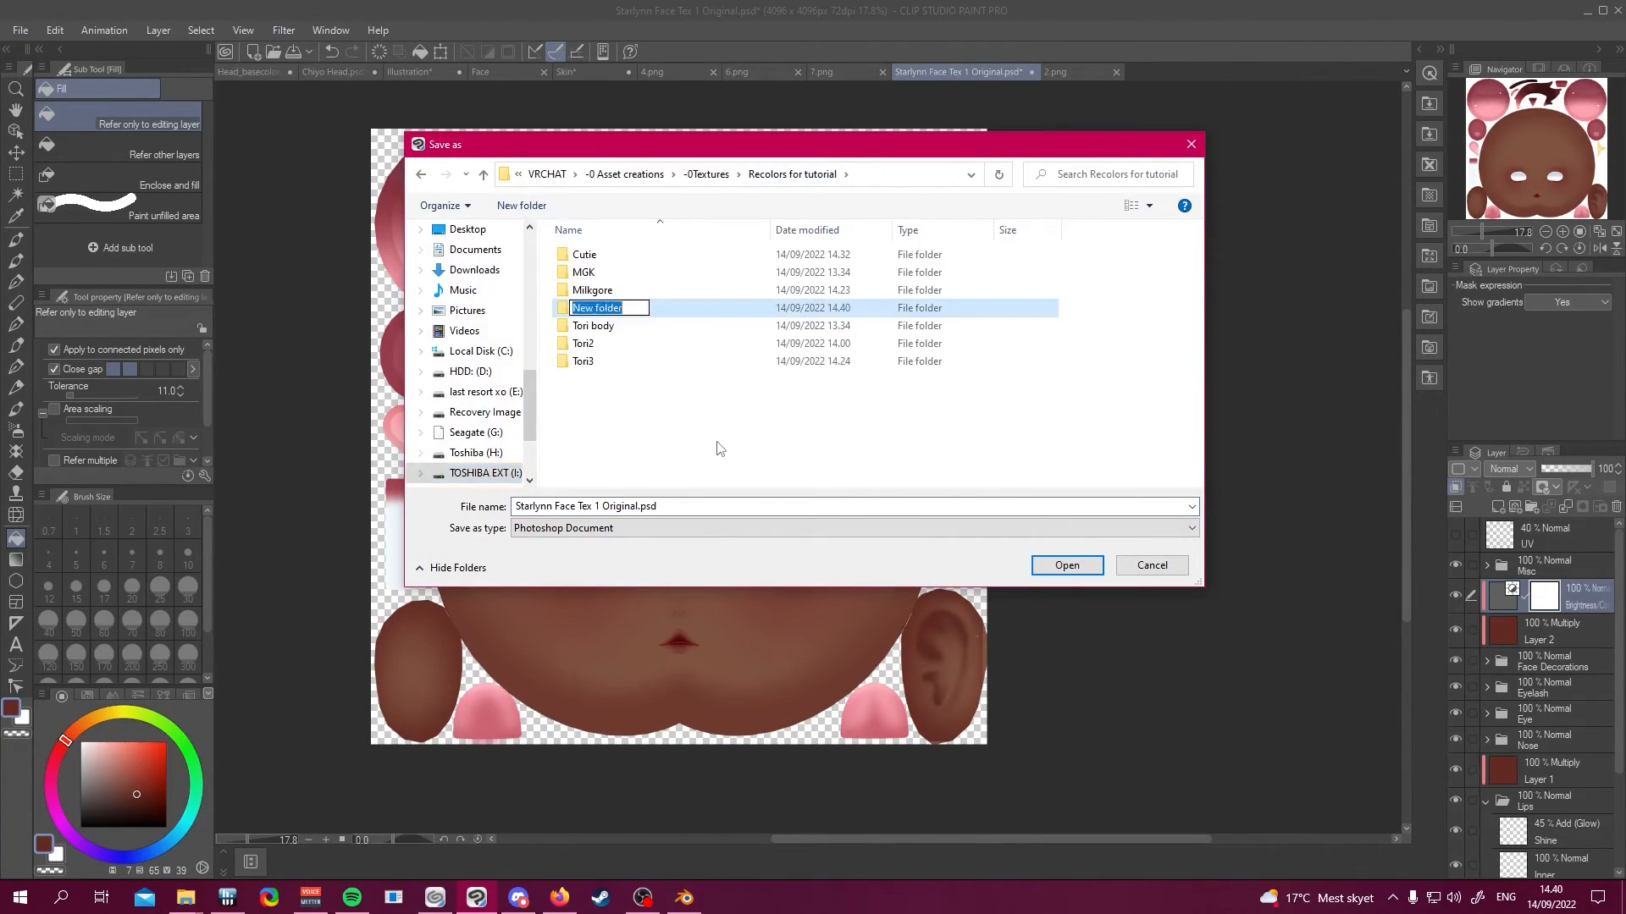
pyautogui.write('Starlyn')
pyautogui.press('Return')
pyautogui.doubleClick(610, 312)
# Save the face texture as Face in PNG format in the Starlyn folder
pyautogui.click(834, 507)
pyautogui.write('Face')
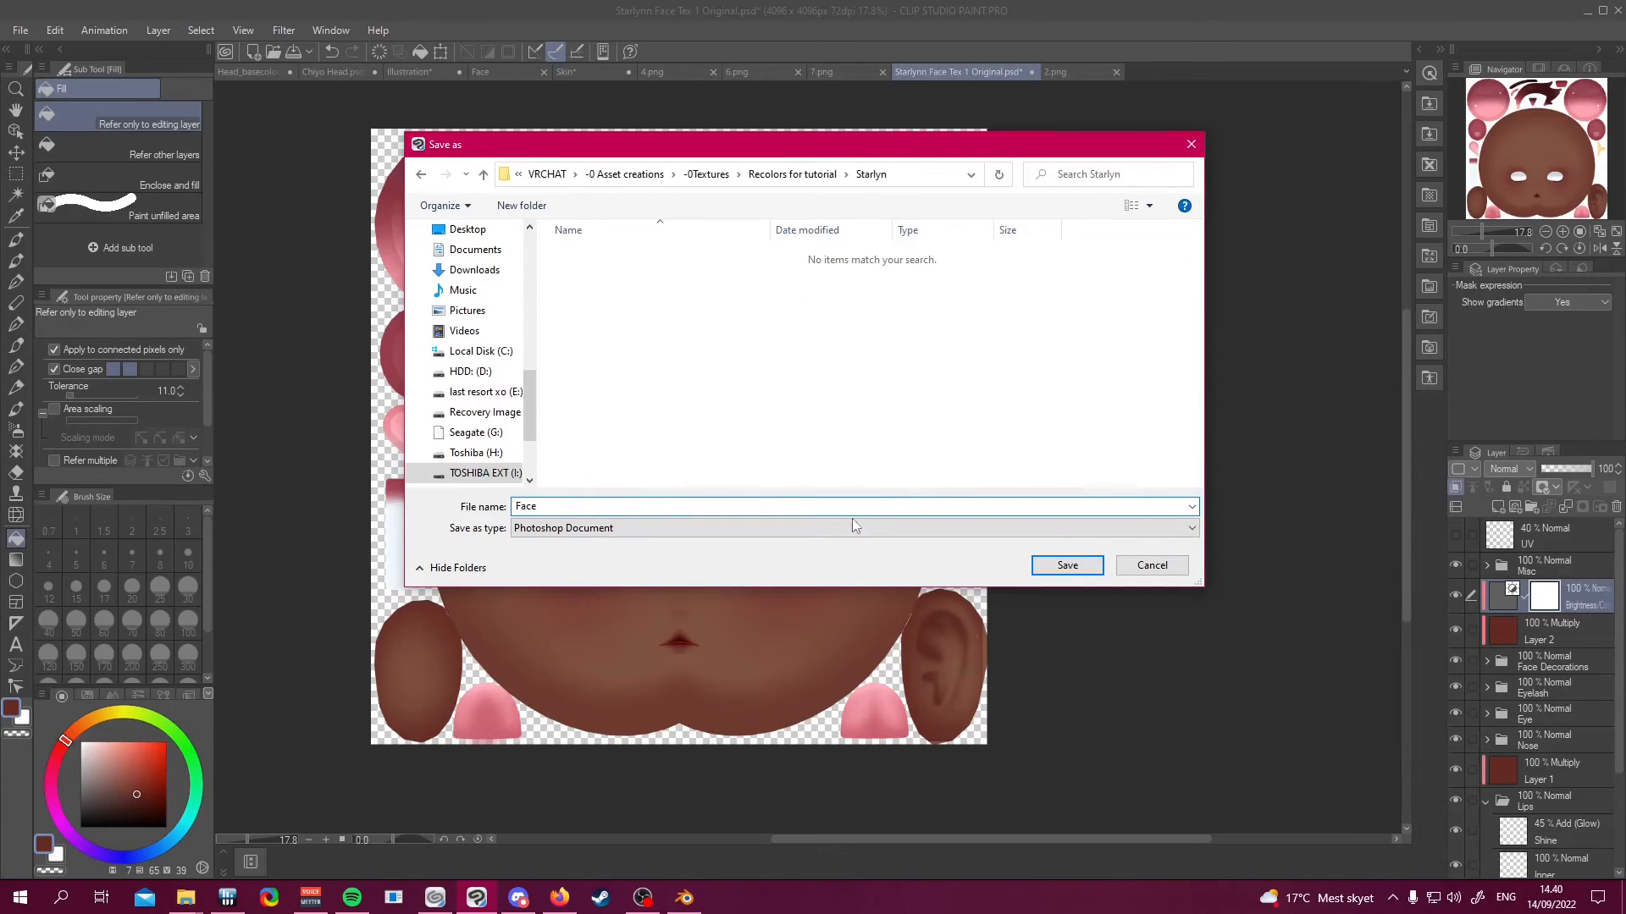
pyautogui.click(853, 528)
pyautogui.click(856, 545)
pyautogui.click(1076, 570)
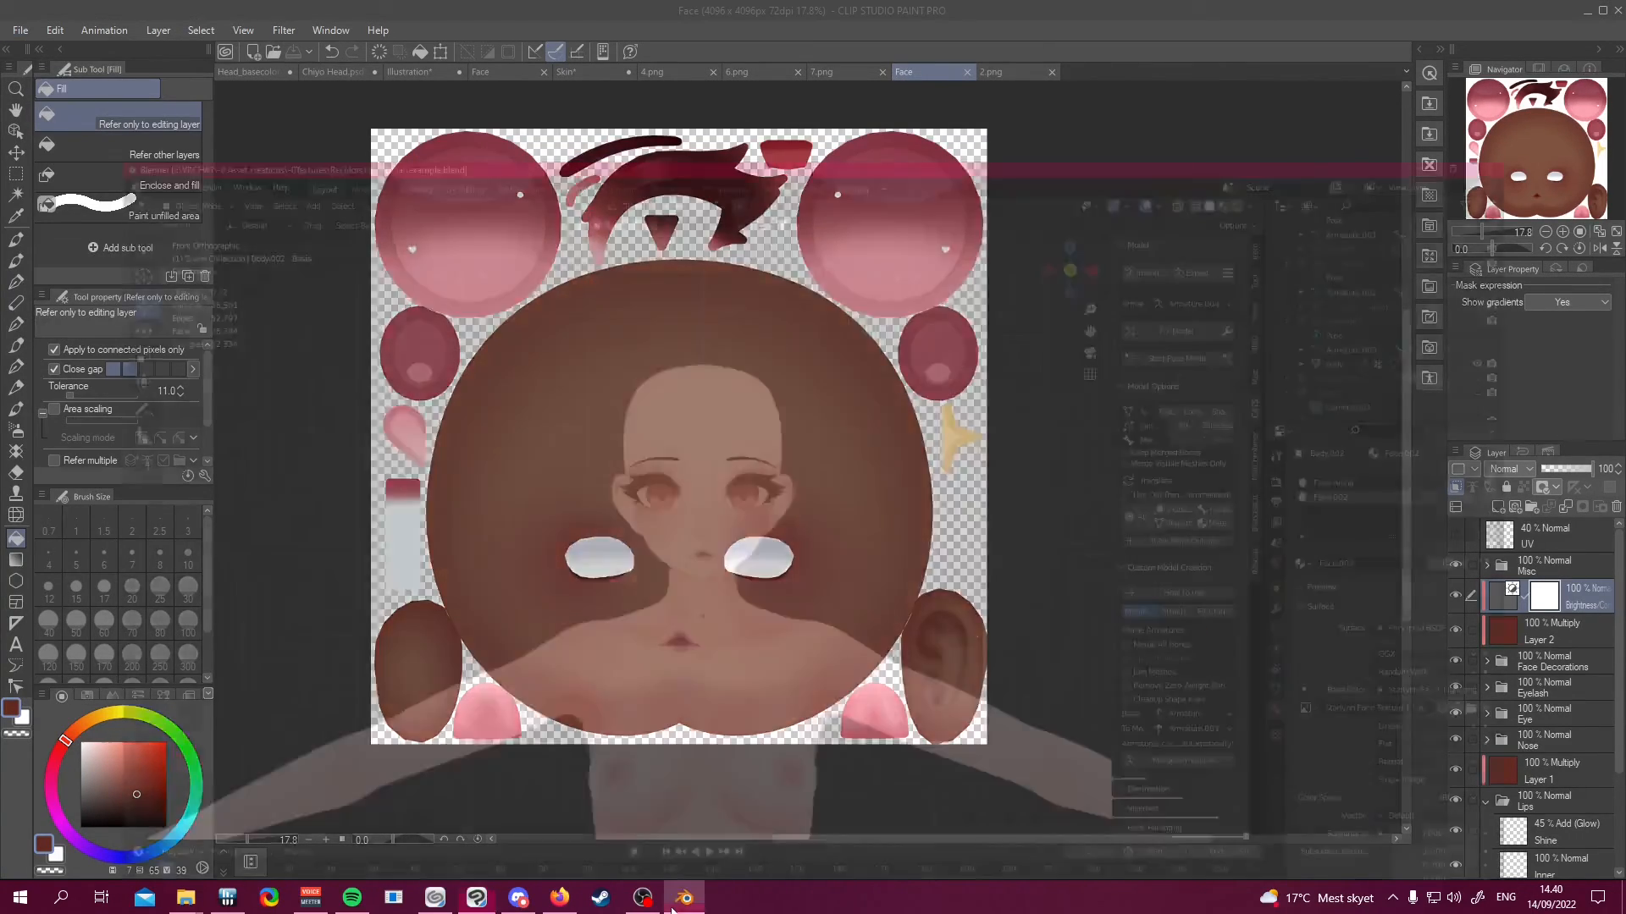
# Switch to Blender, unhide Armature.004, resize it and move it along the Y axis so the head fits the body's neck
pyautogui.scroll(3, 1363, 243)
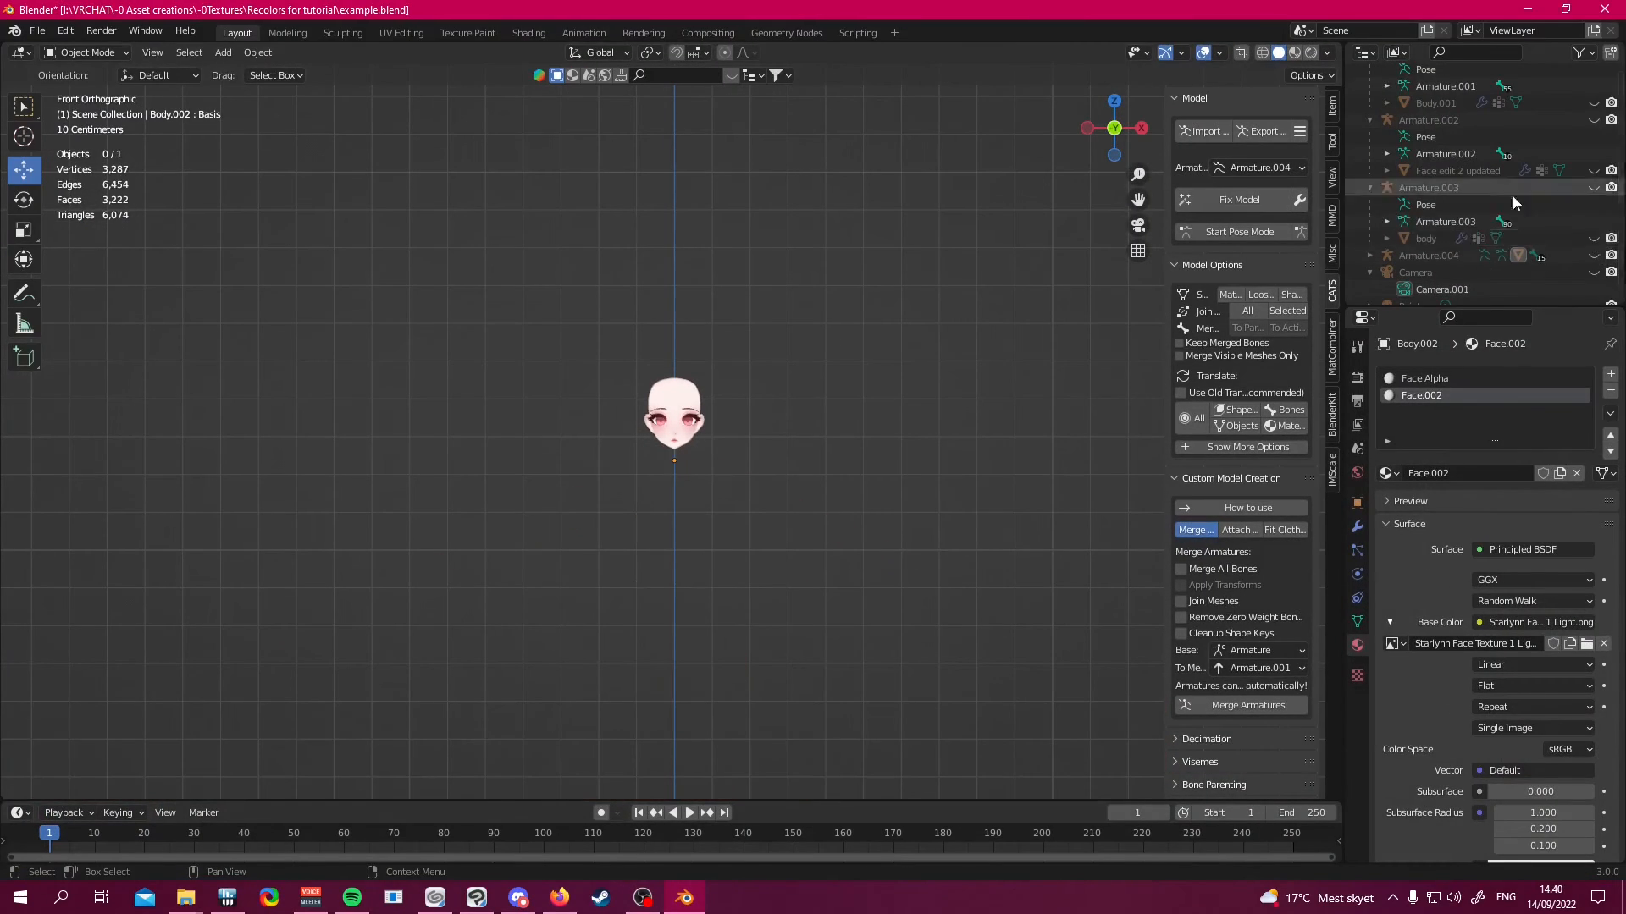
pyautogui.click(1369, 239)
pyautogui.click(1594, 239)
pyautogui.click(1429, 239)
pyautogui.scroll(7, 683, 457)
pyautogui.moveTo(682, 478); pyautogui.dragTo(682, 617)
pyautogui.press('KP_3')
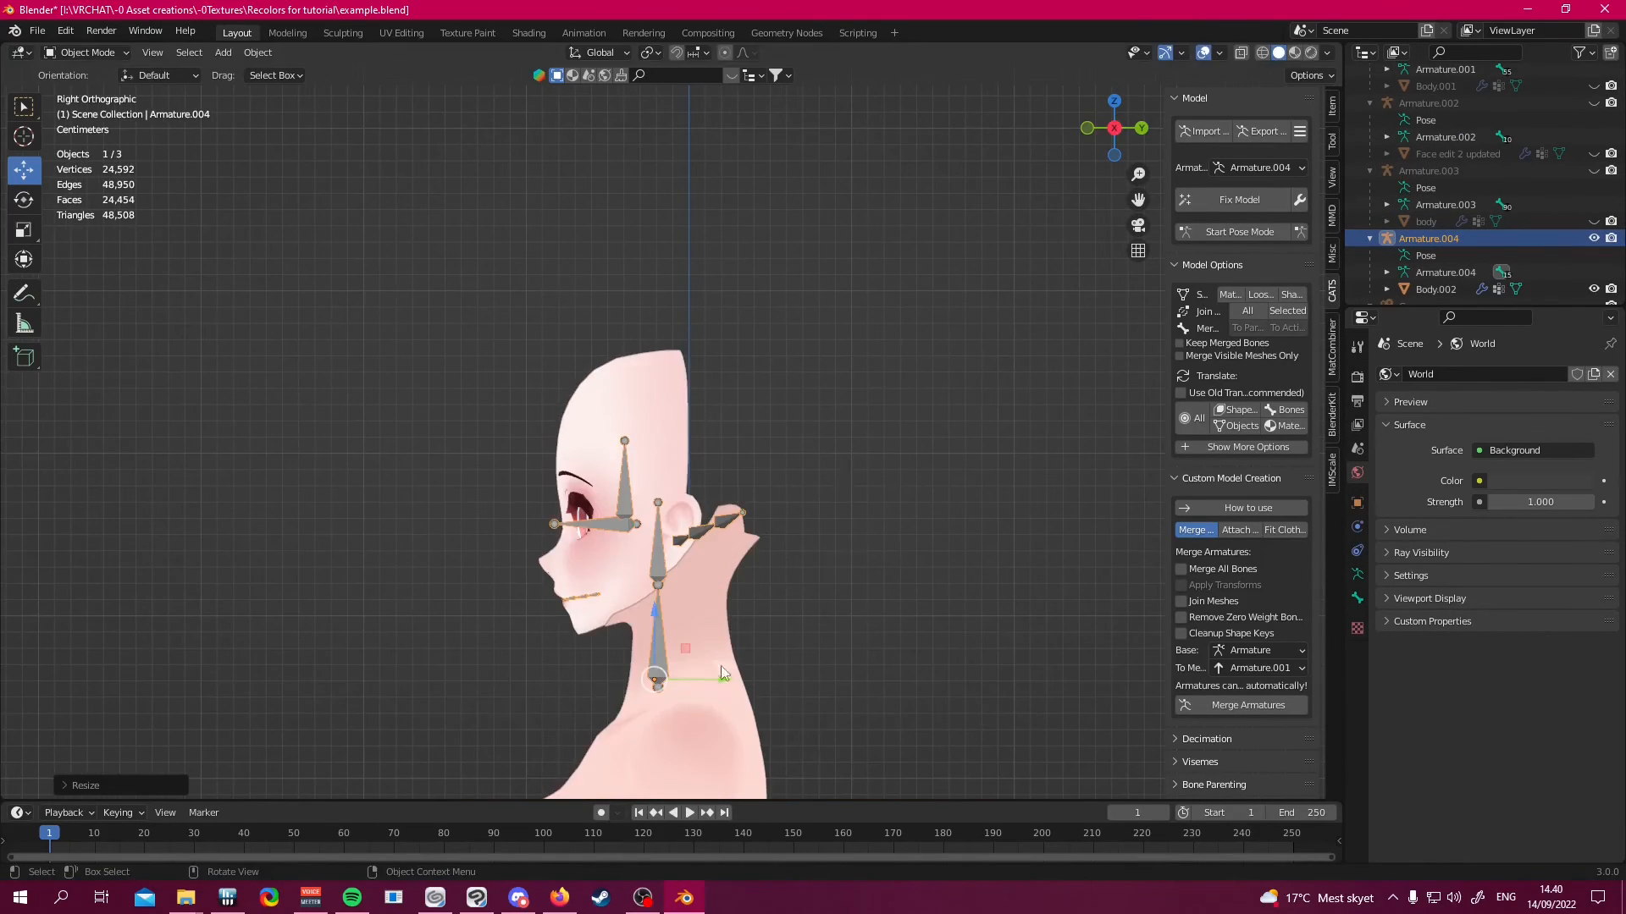
pyautogui.moveTo(725, 678); pyautogui.dragTo(754, 678)
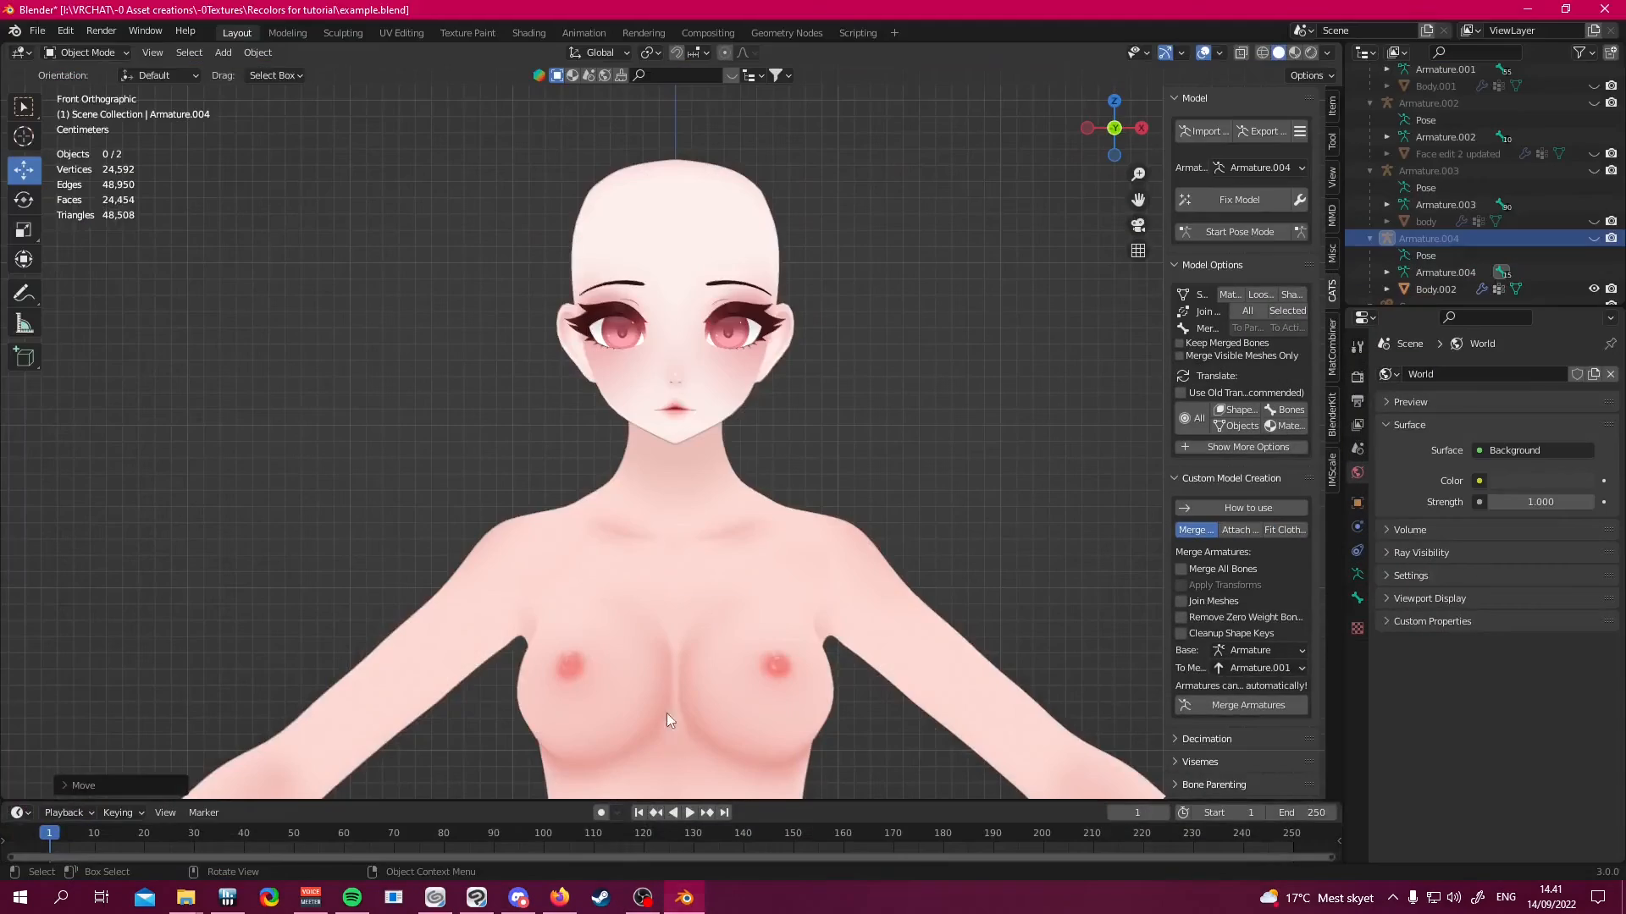
# Select the body mesh and load 2.png as the base colour image of its Skin material
pyautogui.click(649, 602)
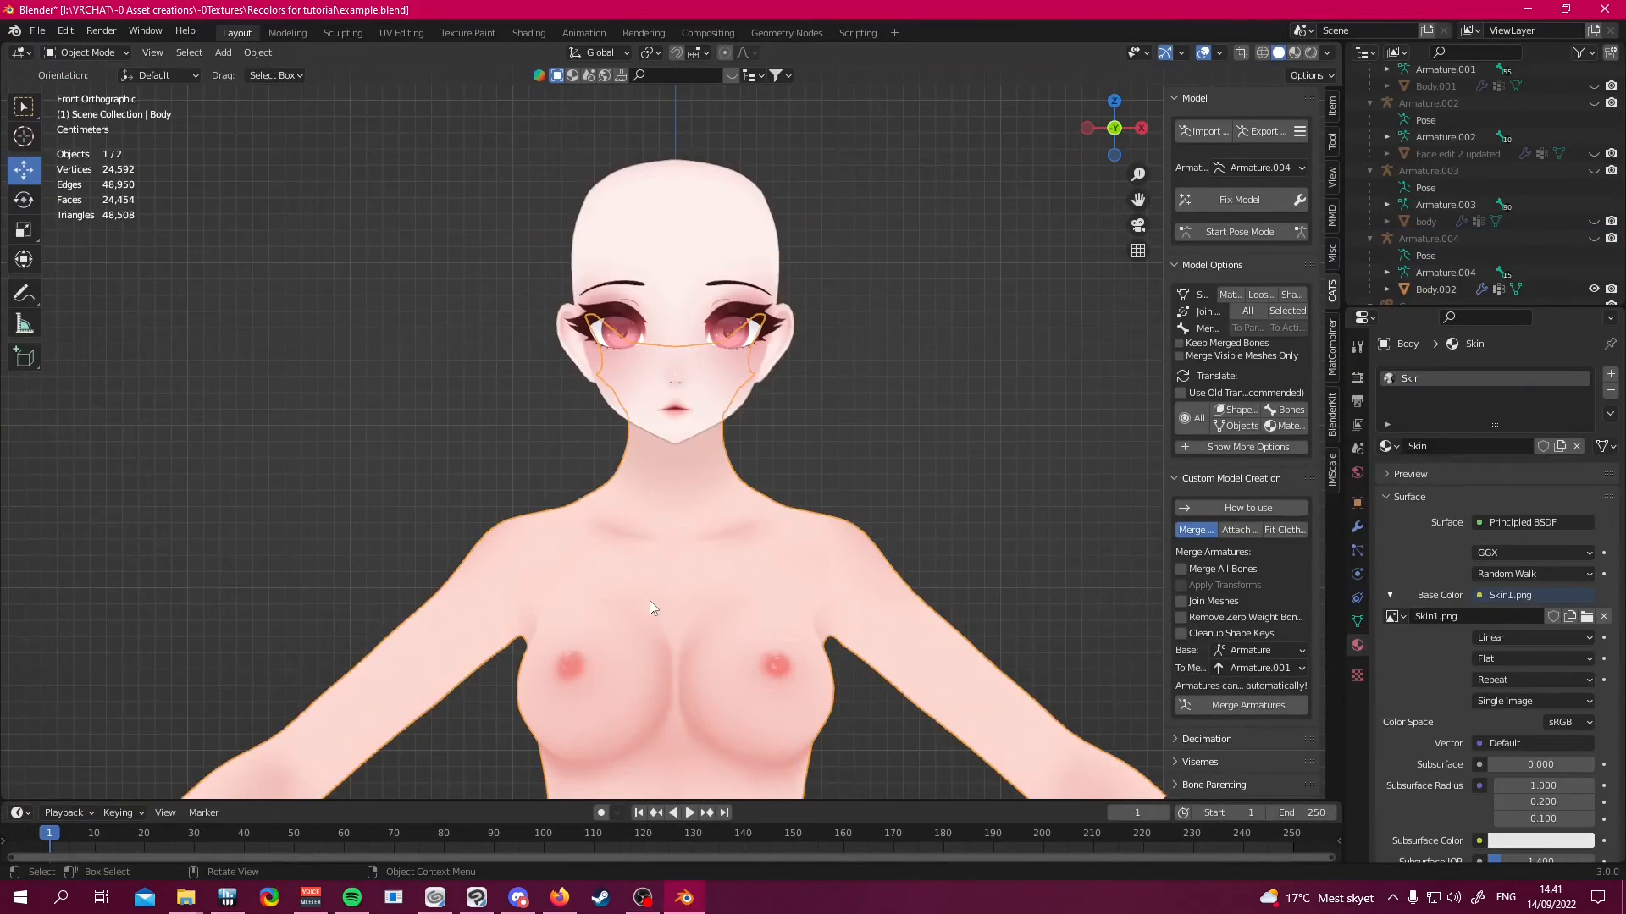
pyautogui.click(1585, 616)
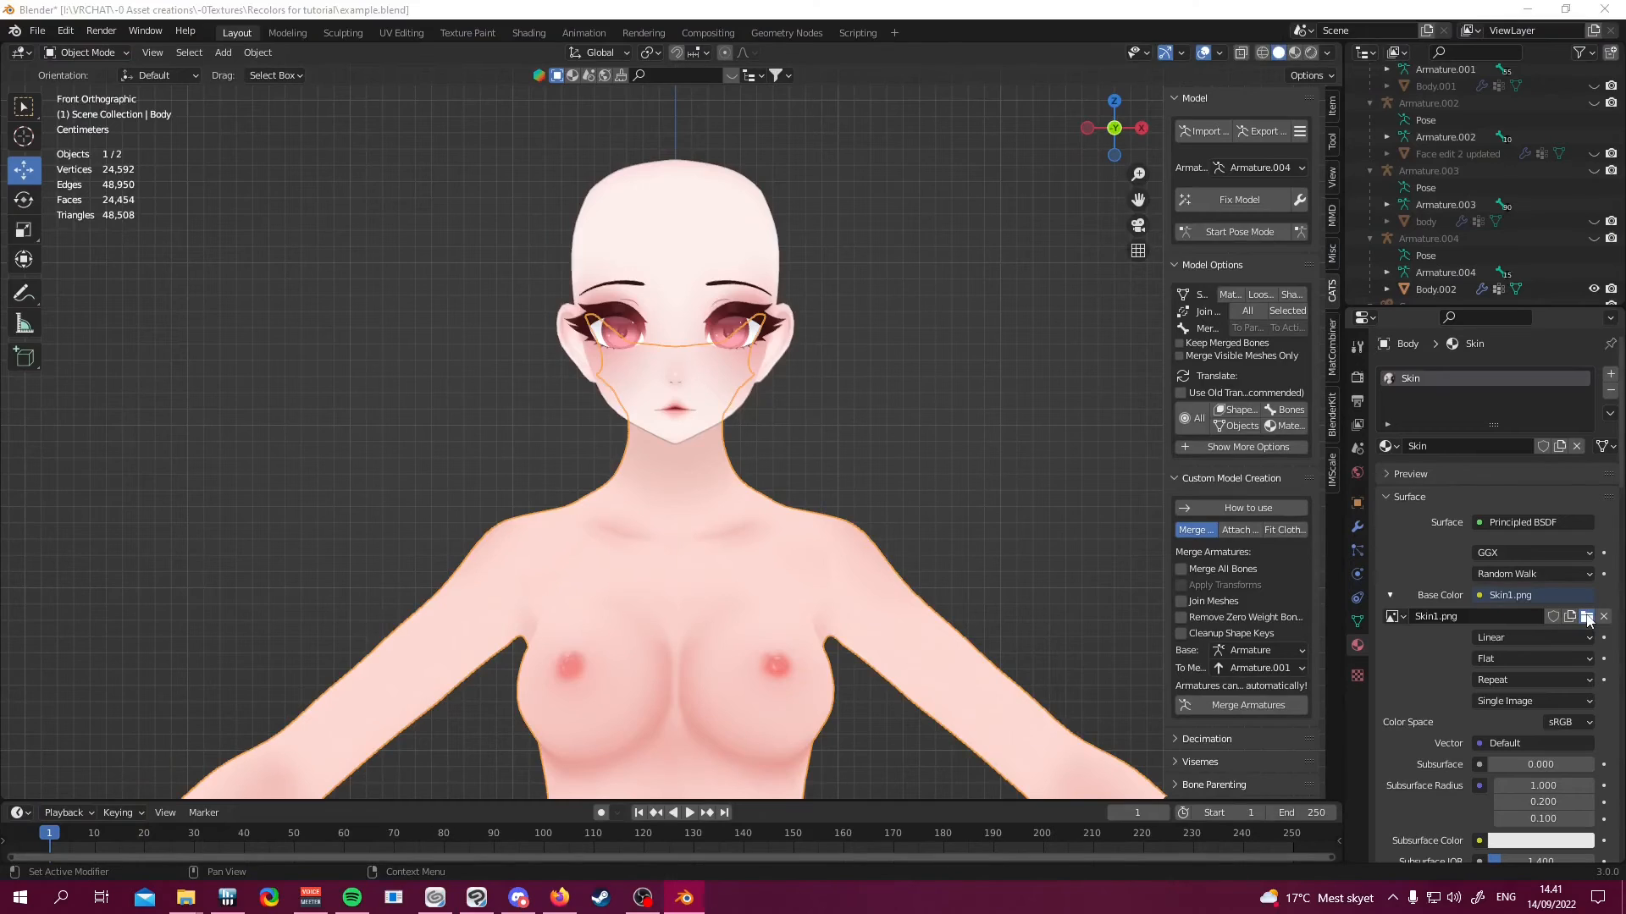
pyautogui.scroll(4, 491, 611)
pyautogui.scroll(-2, 506, 618)
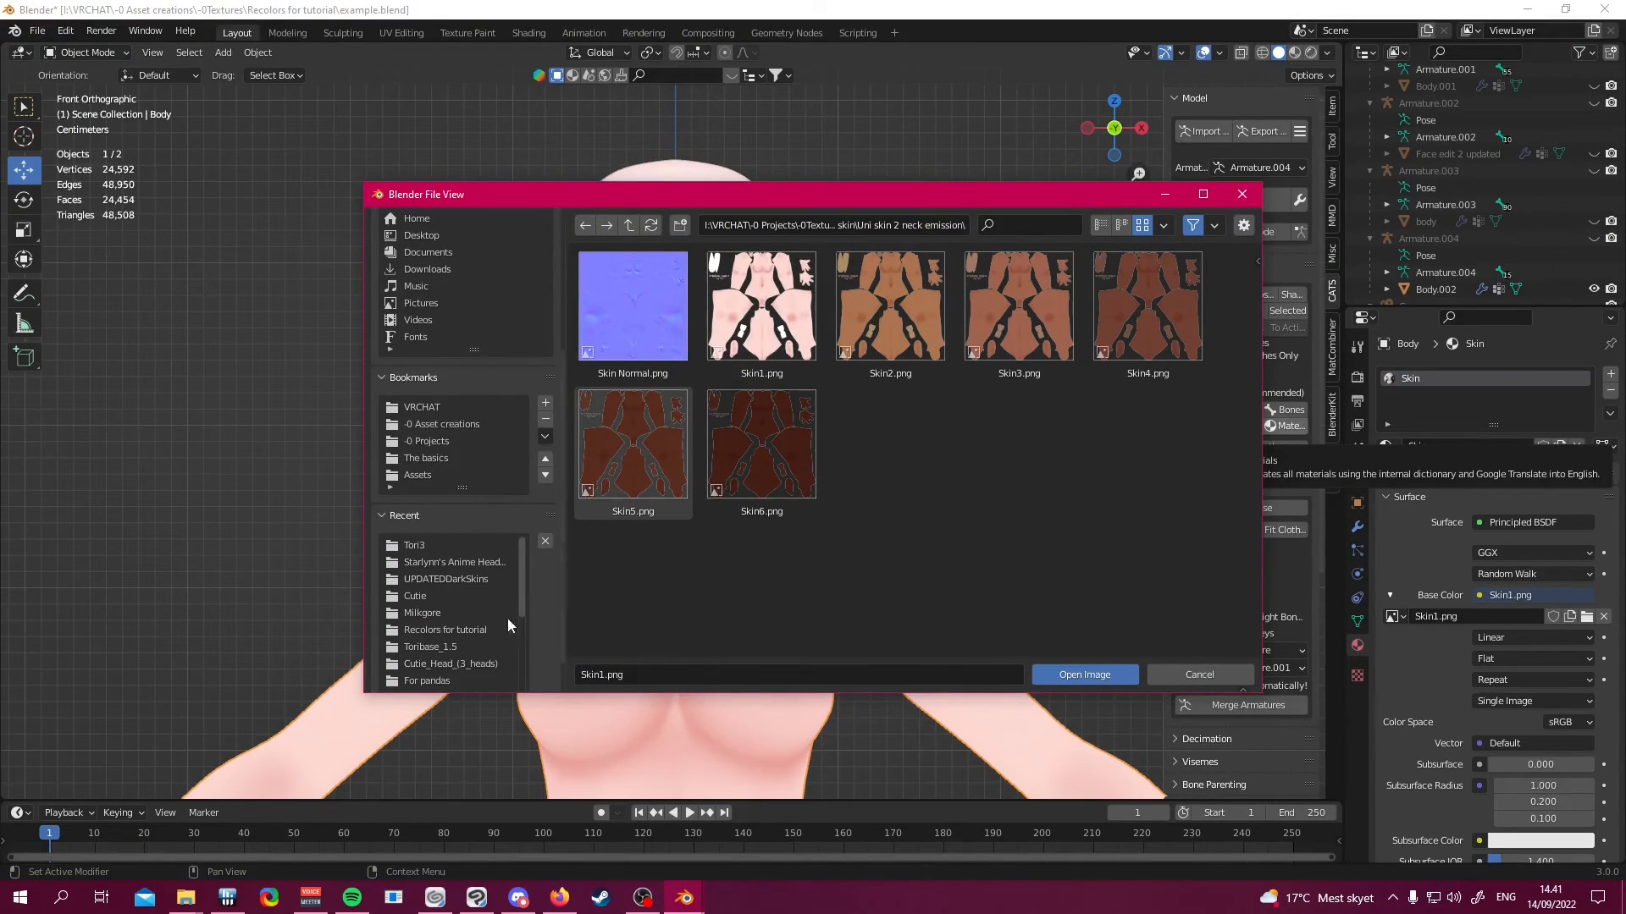
pyautogui.click(427, 681)
pyautogui.click(434, 442)
pyautogui.click(438, 458)
pyautogui.doubleClick(749, 338)
pyautogui.doubleClick(753, 343)
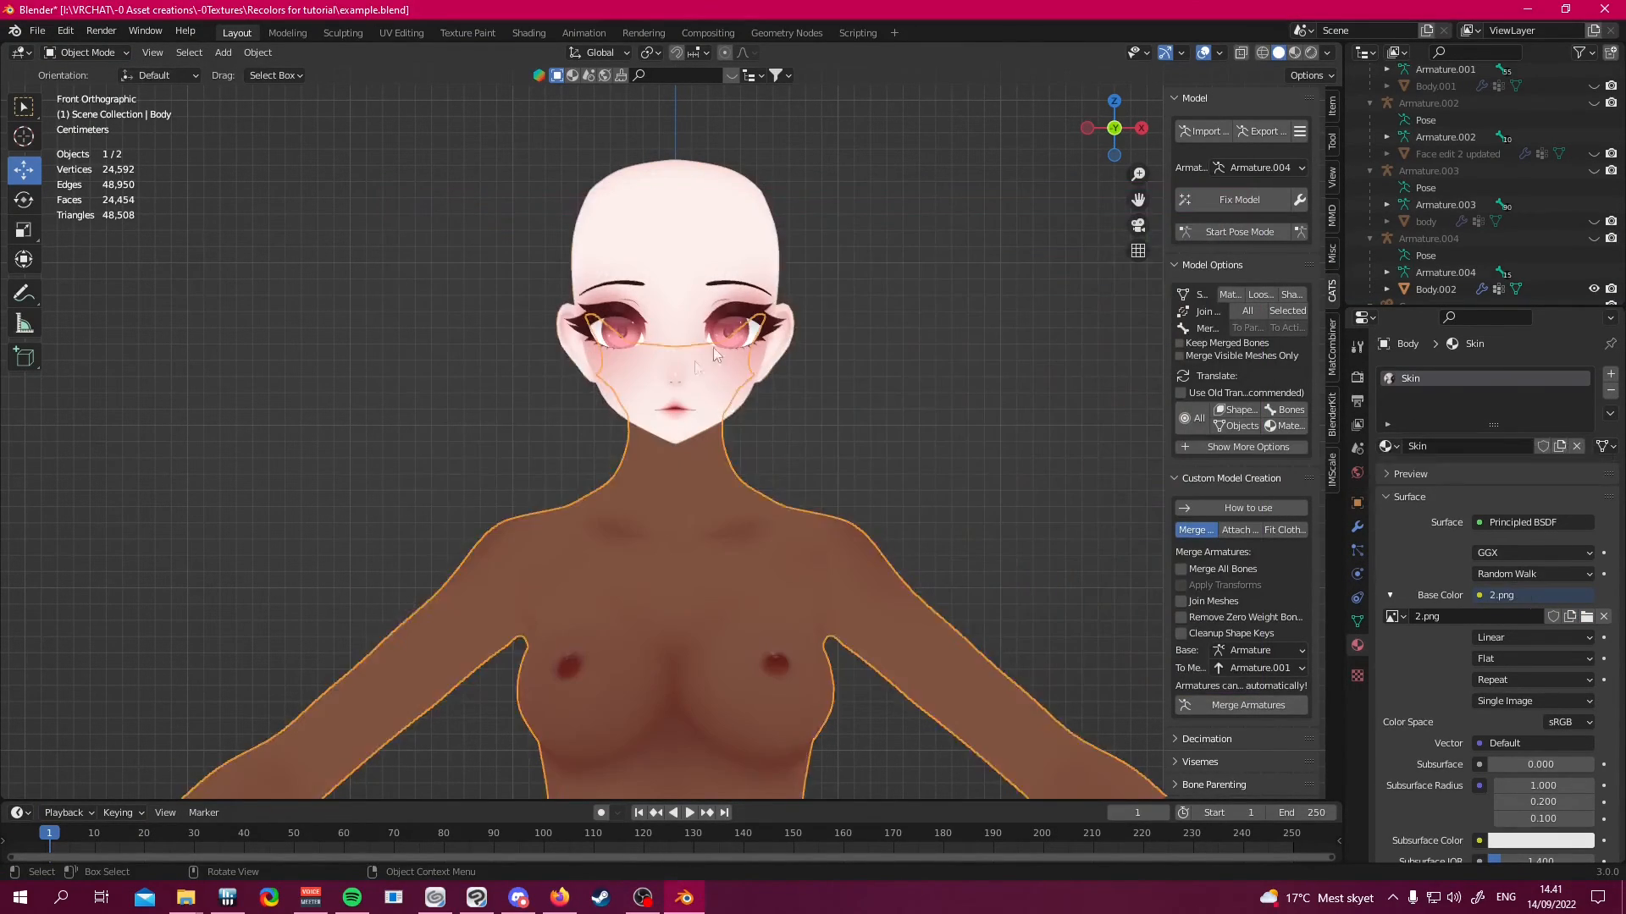
# Select the head mesh and load Face.png from the Starlyn folder as the base colour image of its Face.002 material
pyautogui.click(713, 348)
pyautogui.click(1586, 643)
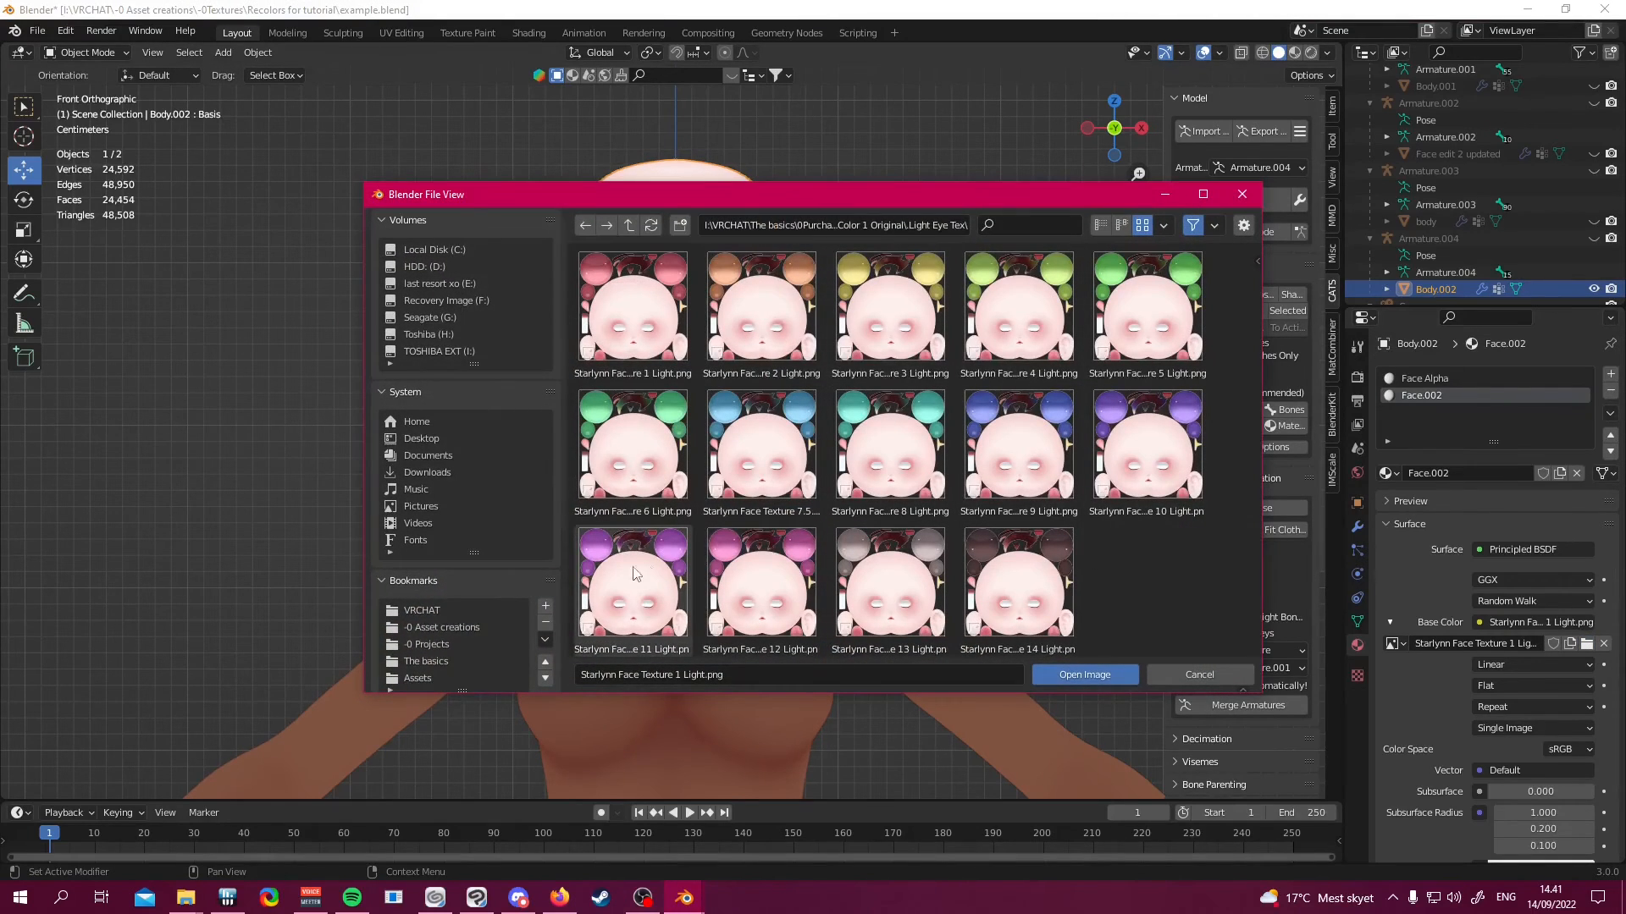
pyautogui.scroll(-3, 467, 623)
pyautogui.click(438, 646)
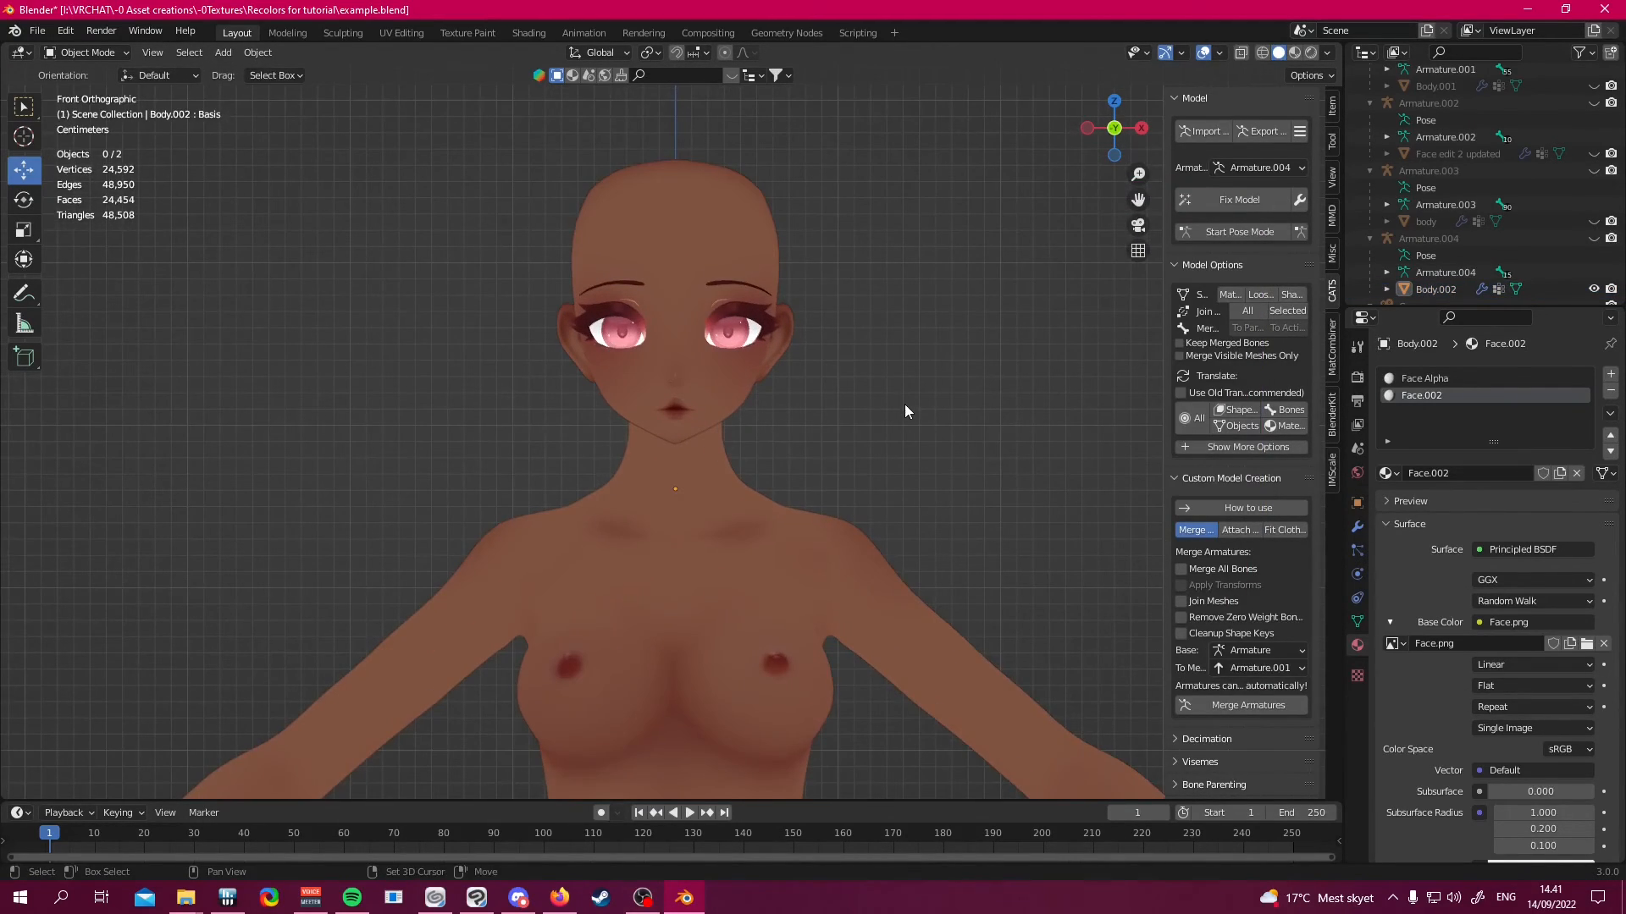
# Examine the neck seam between the dark-skinned head and body, switching the viewport to Material Preview shading
pyautogui.moveTo(952, 395); pyautogui.dragTo(845, 626)
pyautogui.scroll(3, 935, 423)
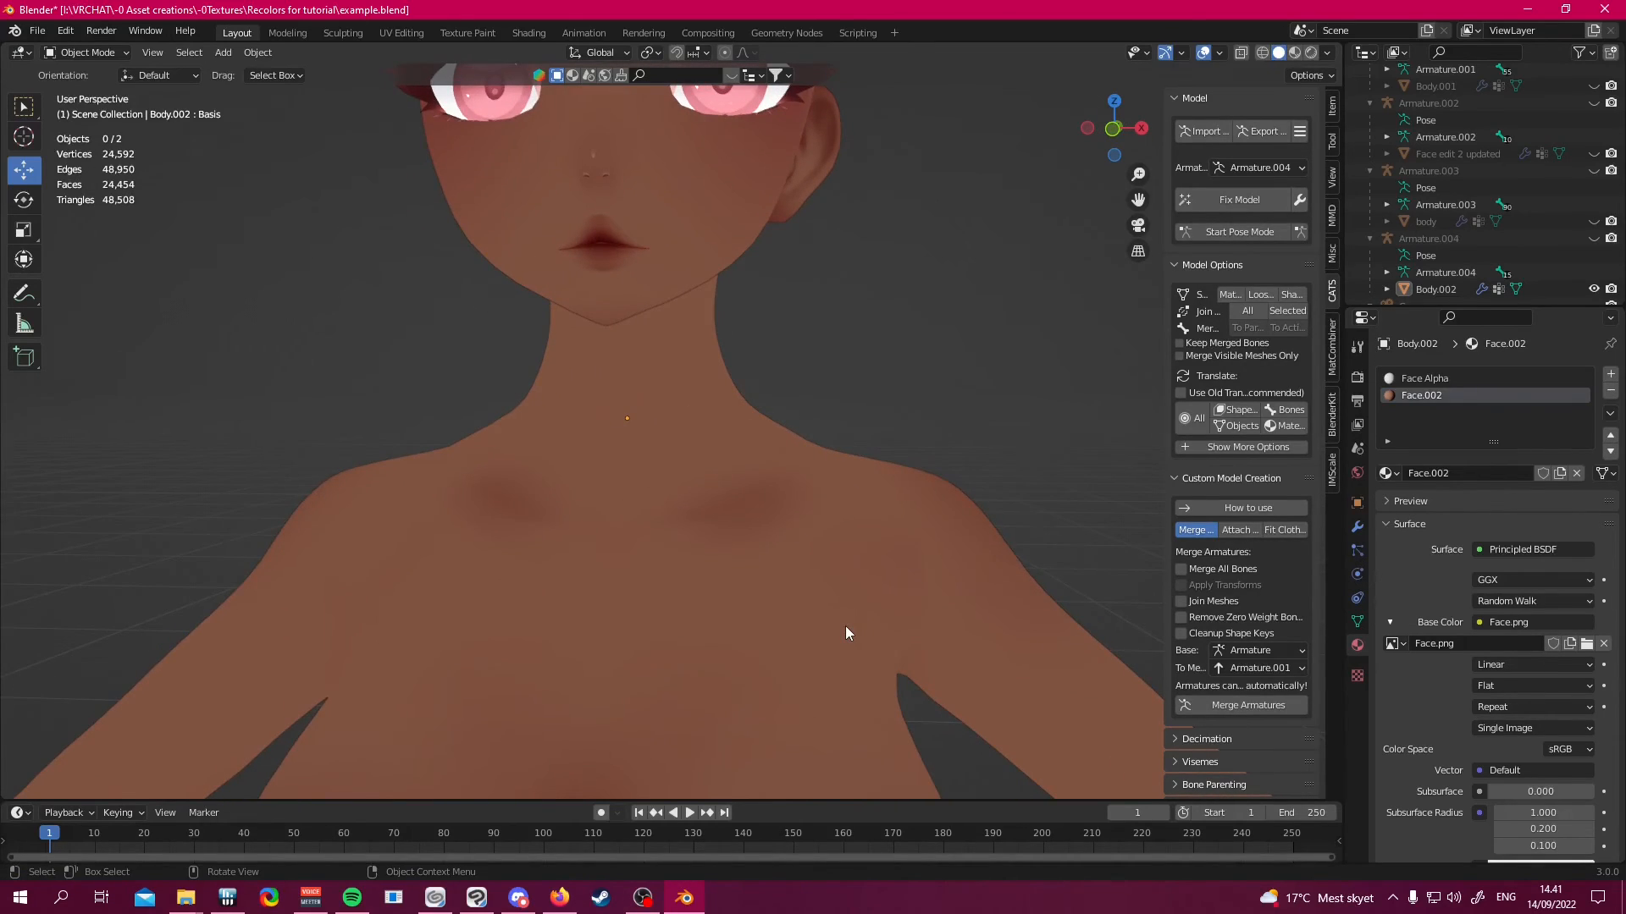
pyautogui.scroll(-5, 845, 626)
pyautogui.scroll(3, 862, 413)
pyautogui.press('z')
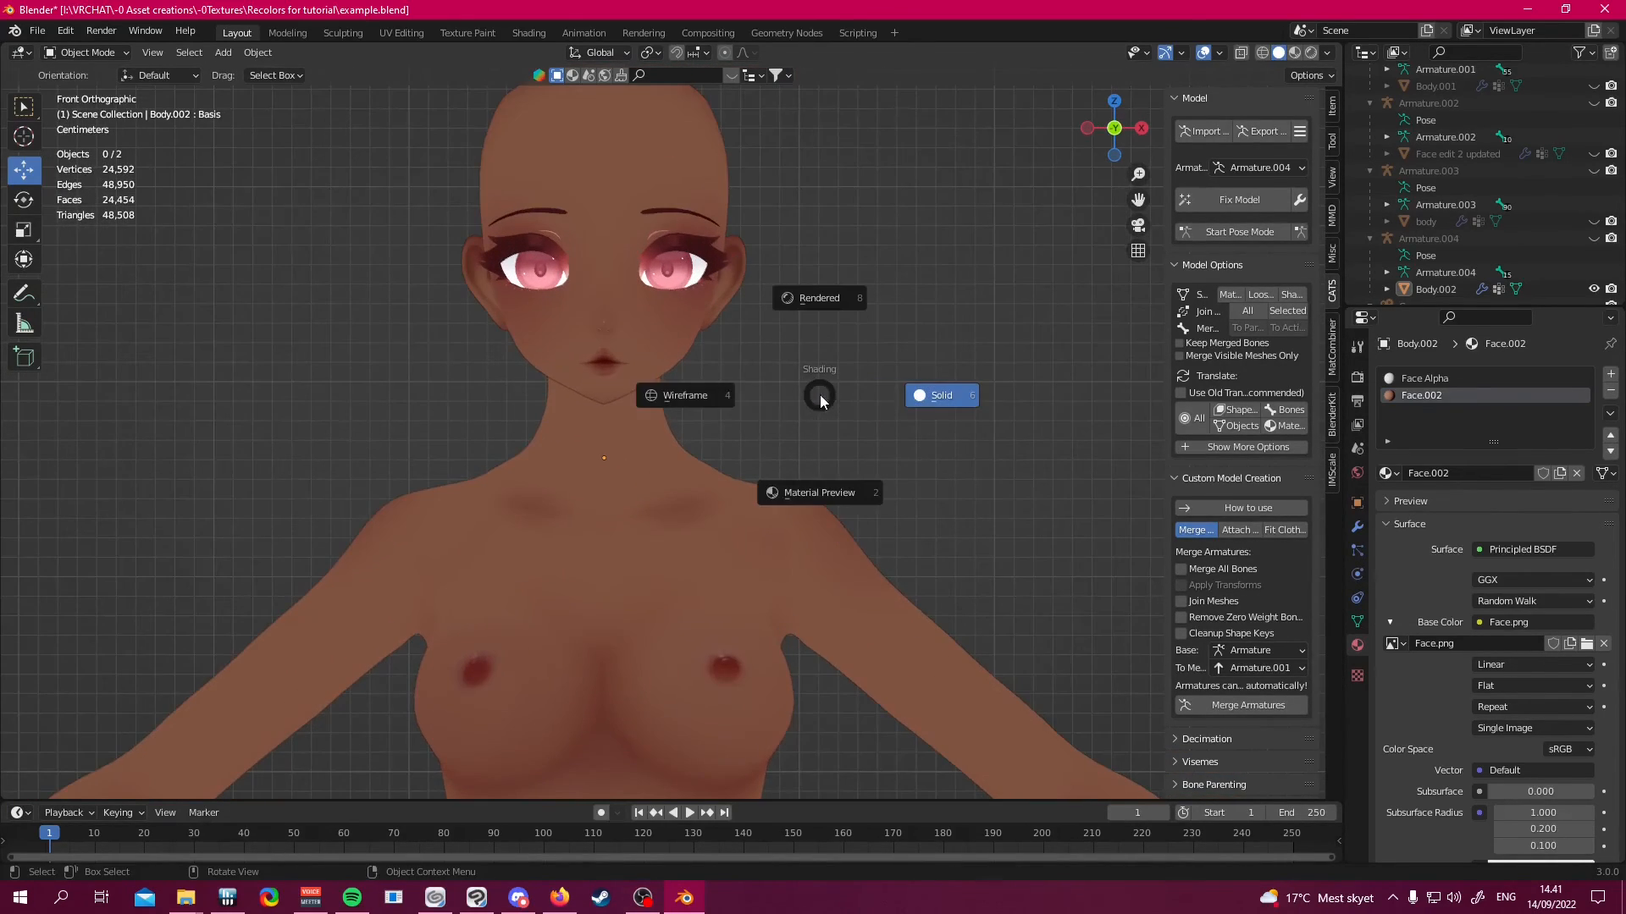
pyautogui.click(795, 476)
# Select the head mesh and change the blend mode in its Face.002 material settings to correct the transparency display
pyautogui.moveTo(972, 365); pyautogui.dragTo(1033, 424)
pyautogui.click(723, 389)
pyautogui.scroll(-8, 1413, 525)
pyautogui.scroll(7, 1406, 500)
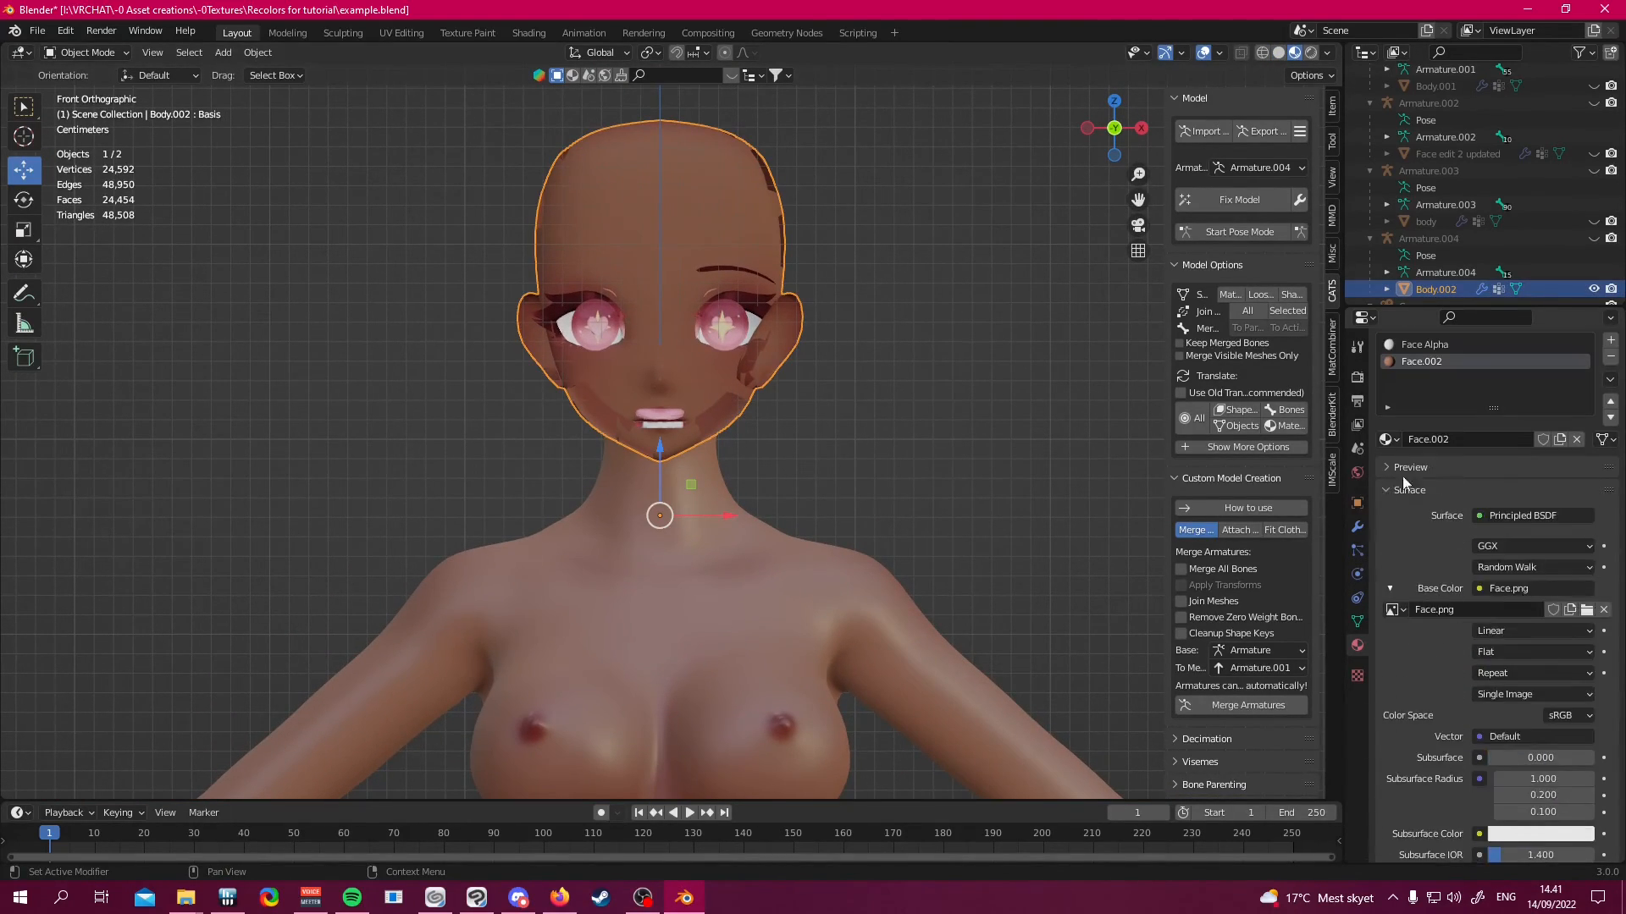
pyautogui.click(1405, 488)
pyautogui.scroll(-5, 1474, 644)
pyautogui.click(1521, 760)
pyautogui.click(1521, 801)
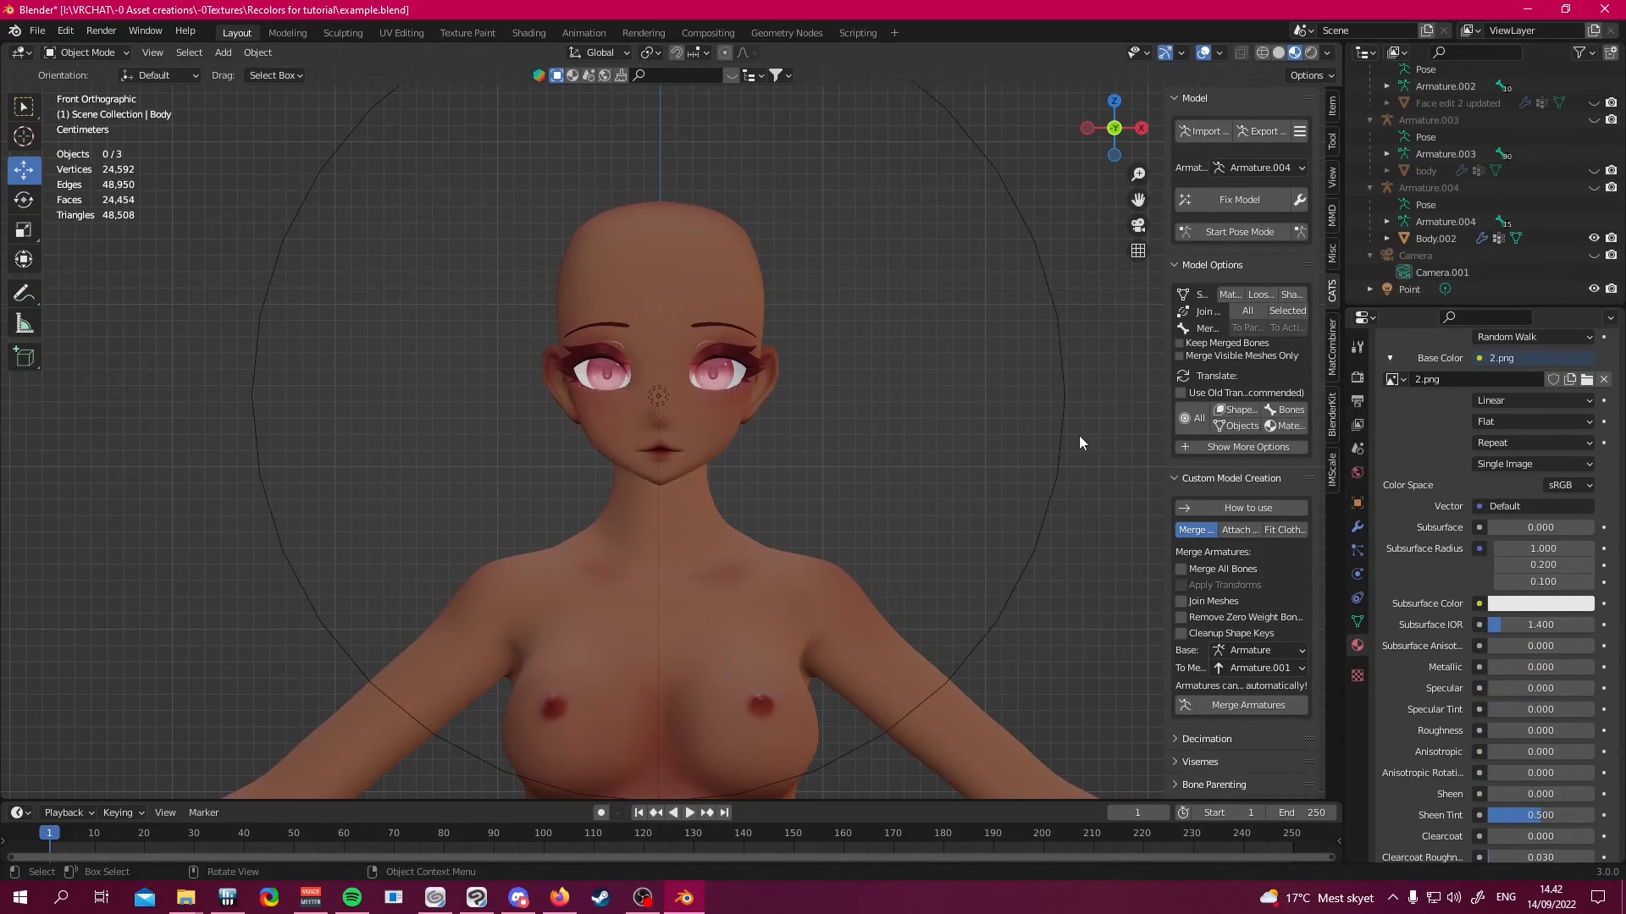
# Check the head and body in Rendered shading, return to Solid shading and examine the face up close
pyautogui.press('z')
pyautogui.click(1069, 345)
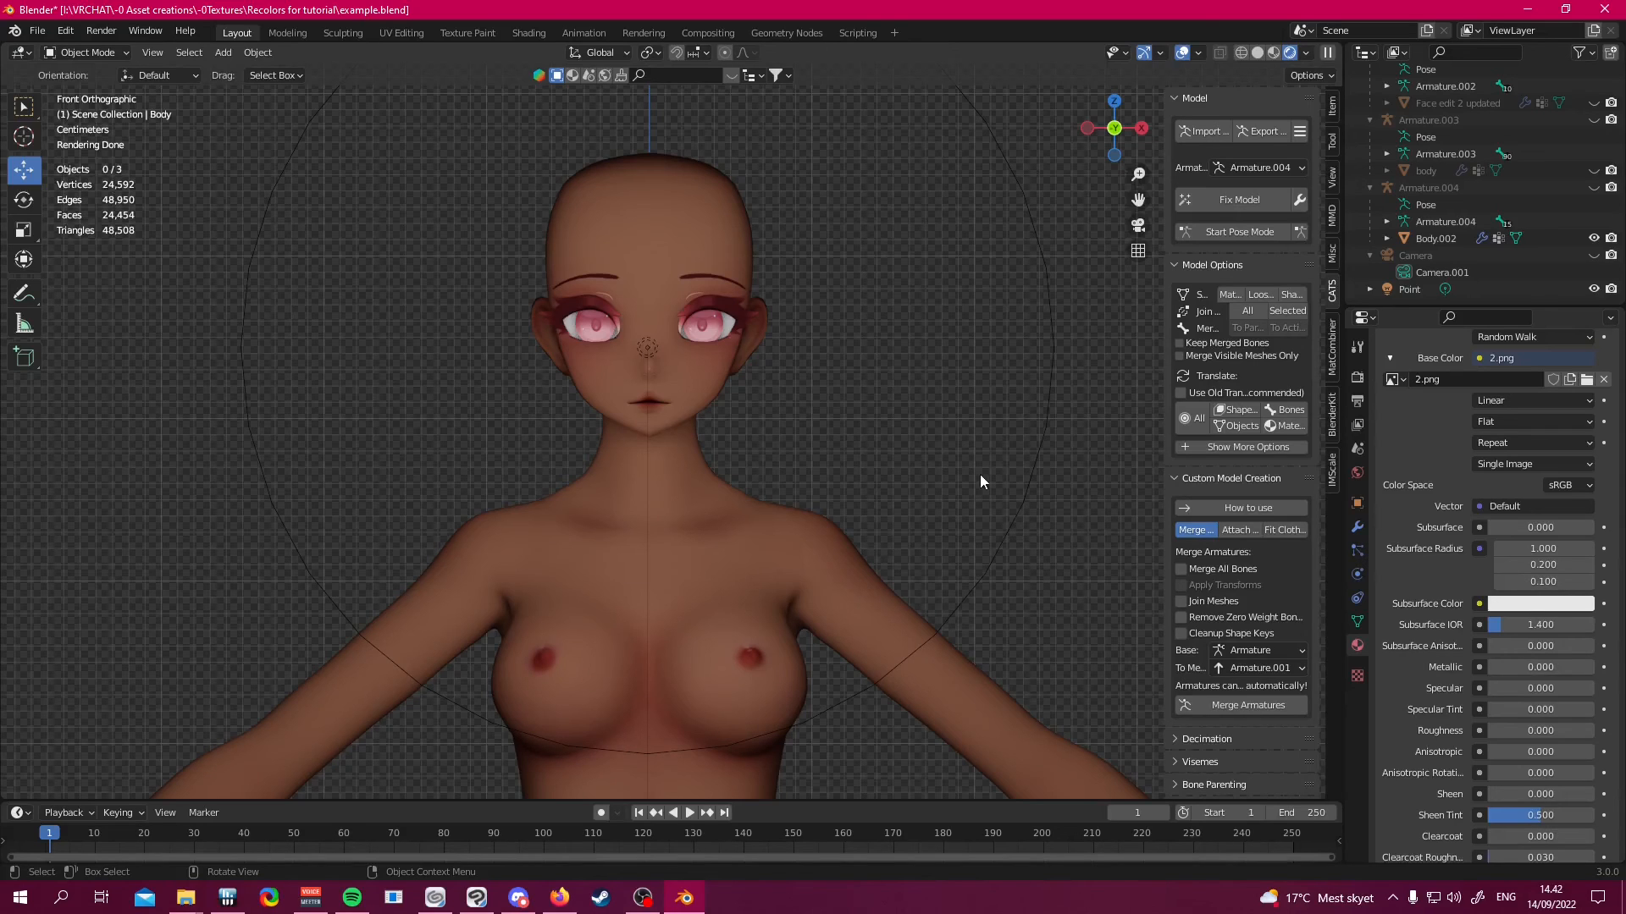
pyautogui.press('z')
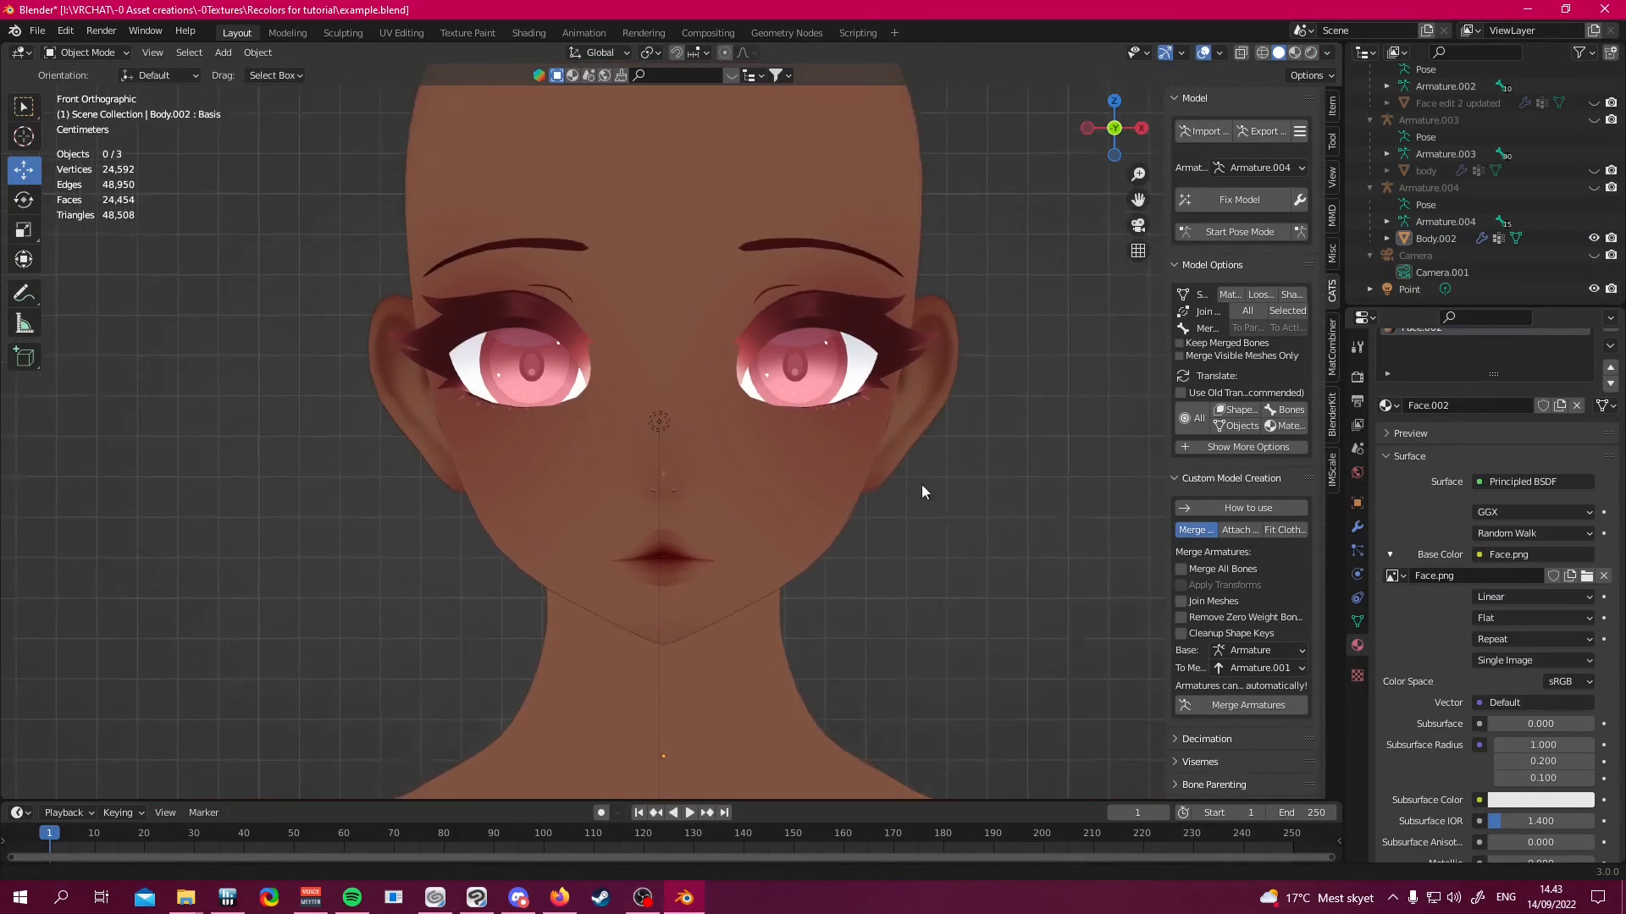
pyautogui.moveTo(921, 485)
pyautogui.mouseDown()
pyautogui.moveTo(867, 546)
pyautogui.moveTo(916, 541)
pyautogui.mouseUp()
pyautogui.scroll(-5, 916, 542)
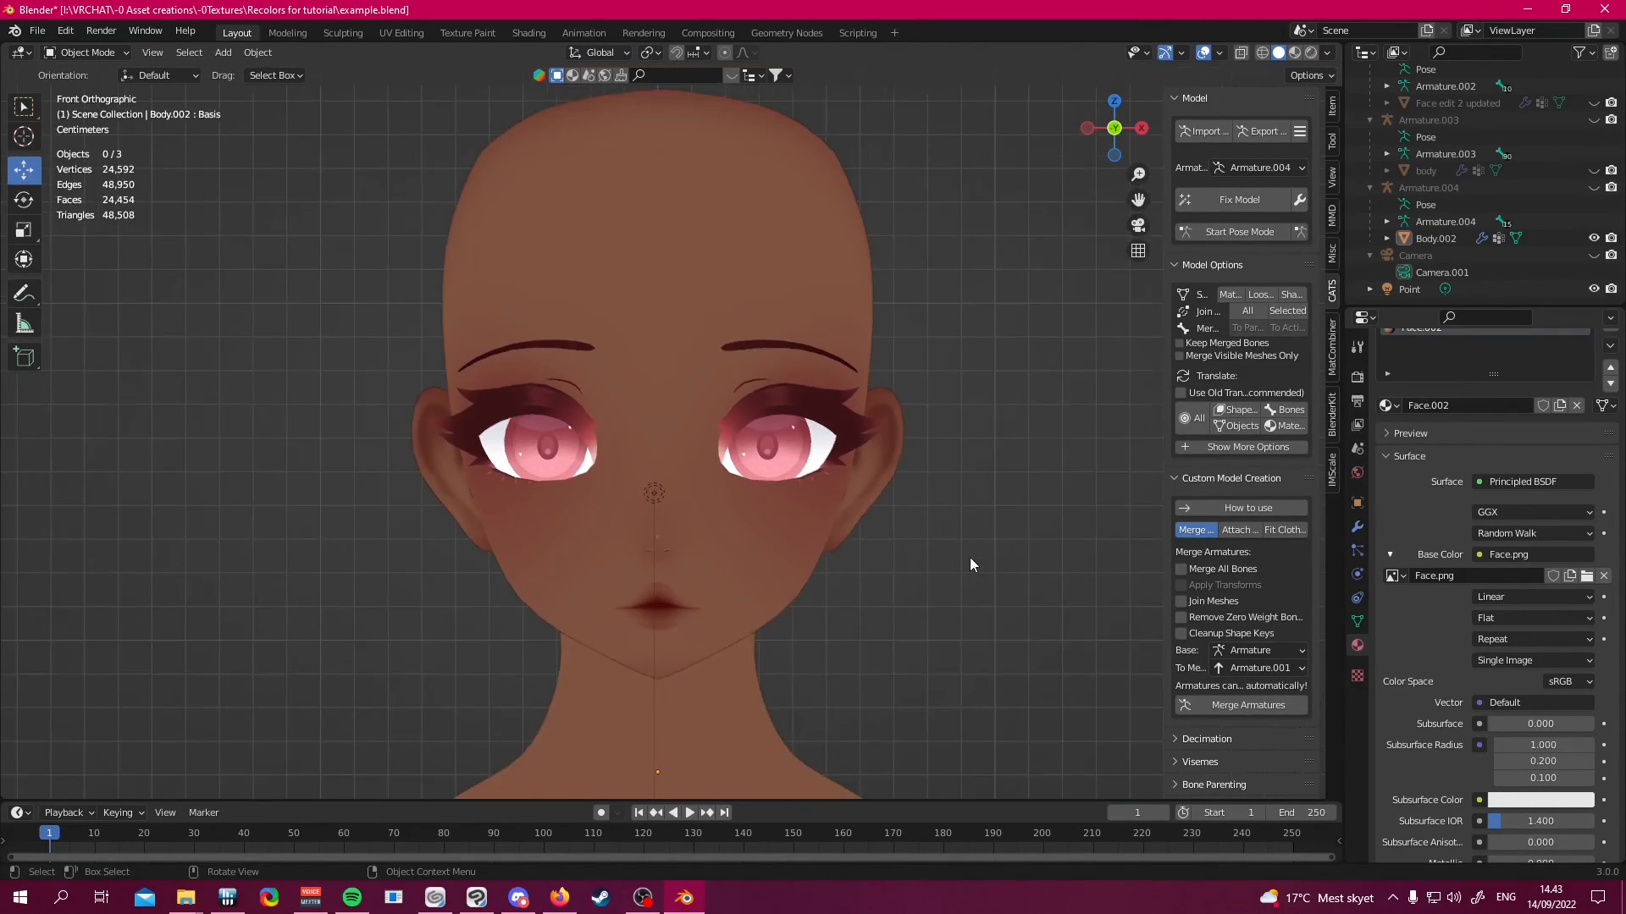
pyautogui.scroll(-2, 892, 468)
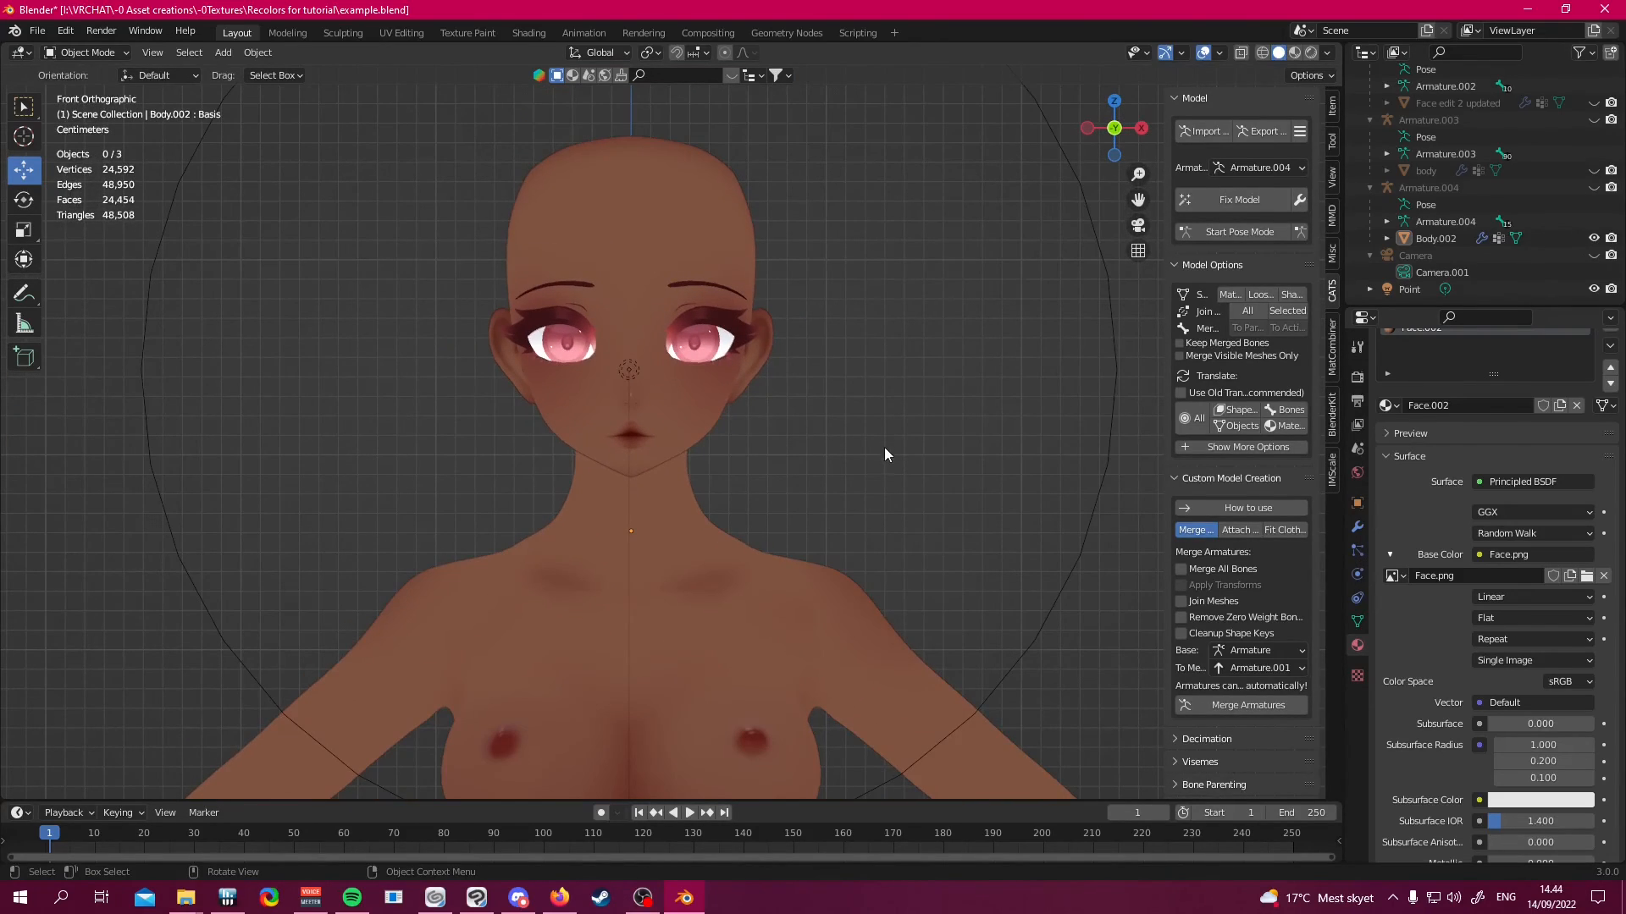
# Compare how the face and neck tones match in Rendered and Material Preview shading
pyautogui.press('z')
pyautogui.click(910, 358)
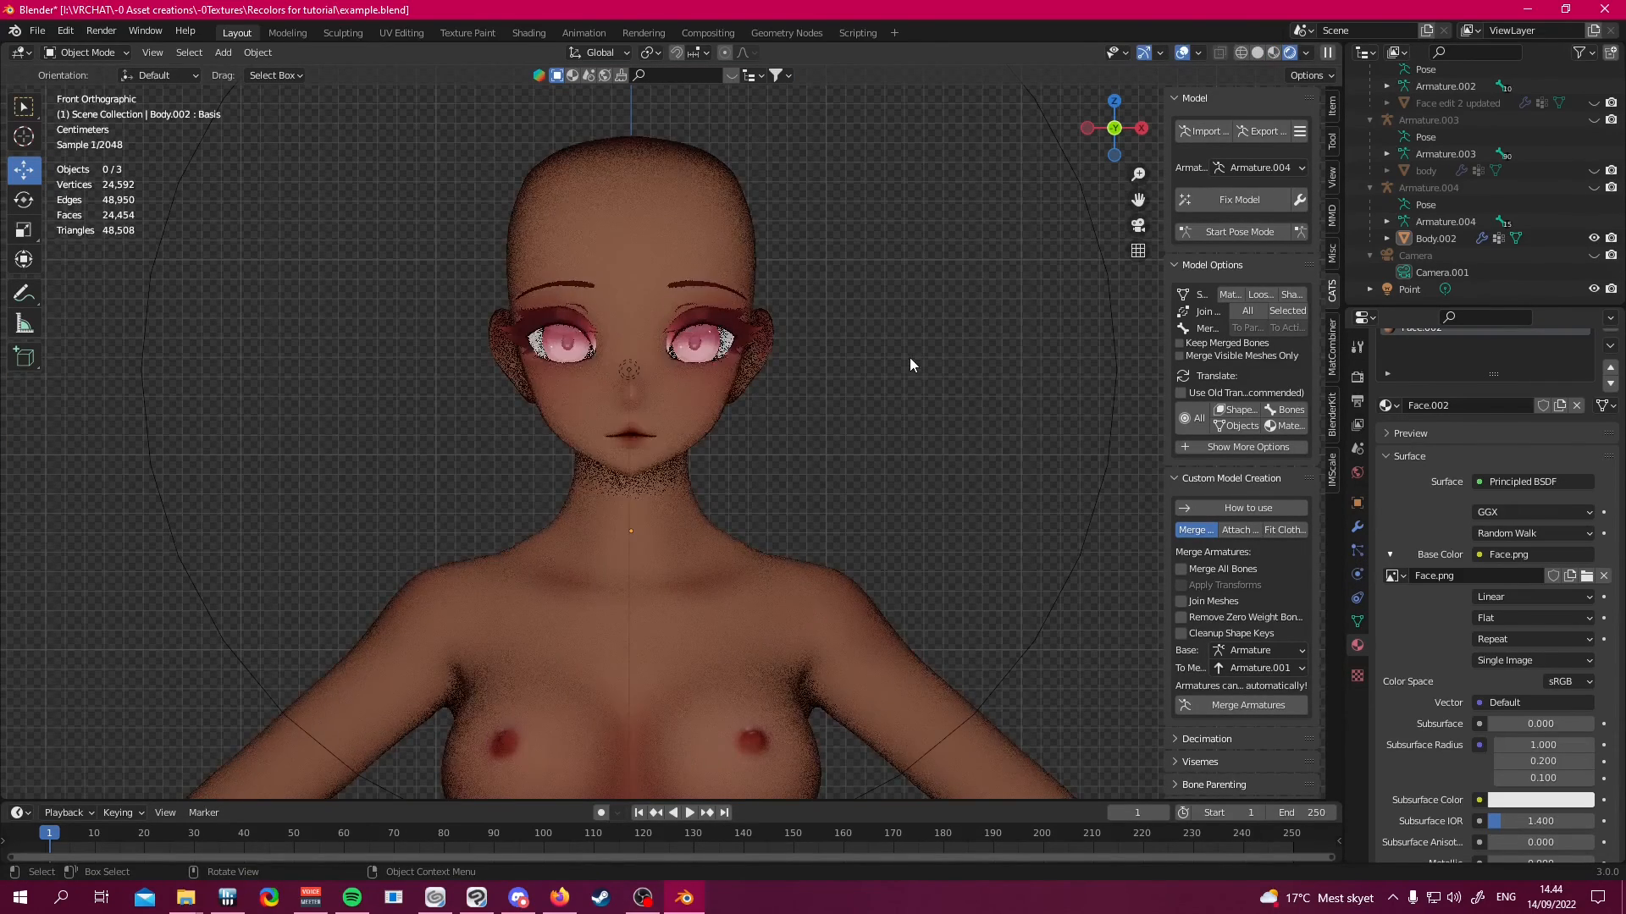
pyautogui.scroll(2, 950, 441)
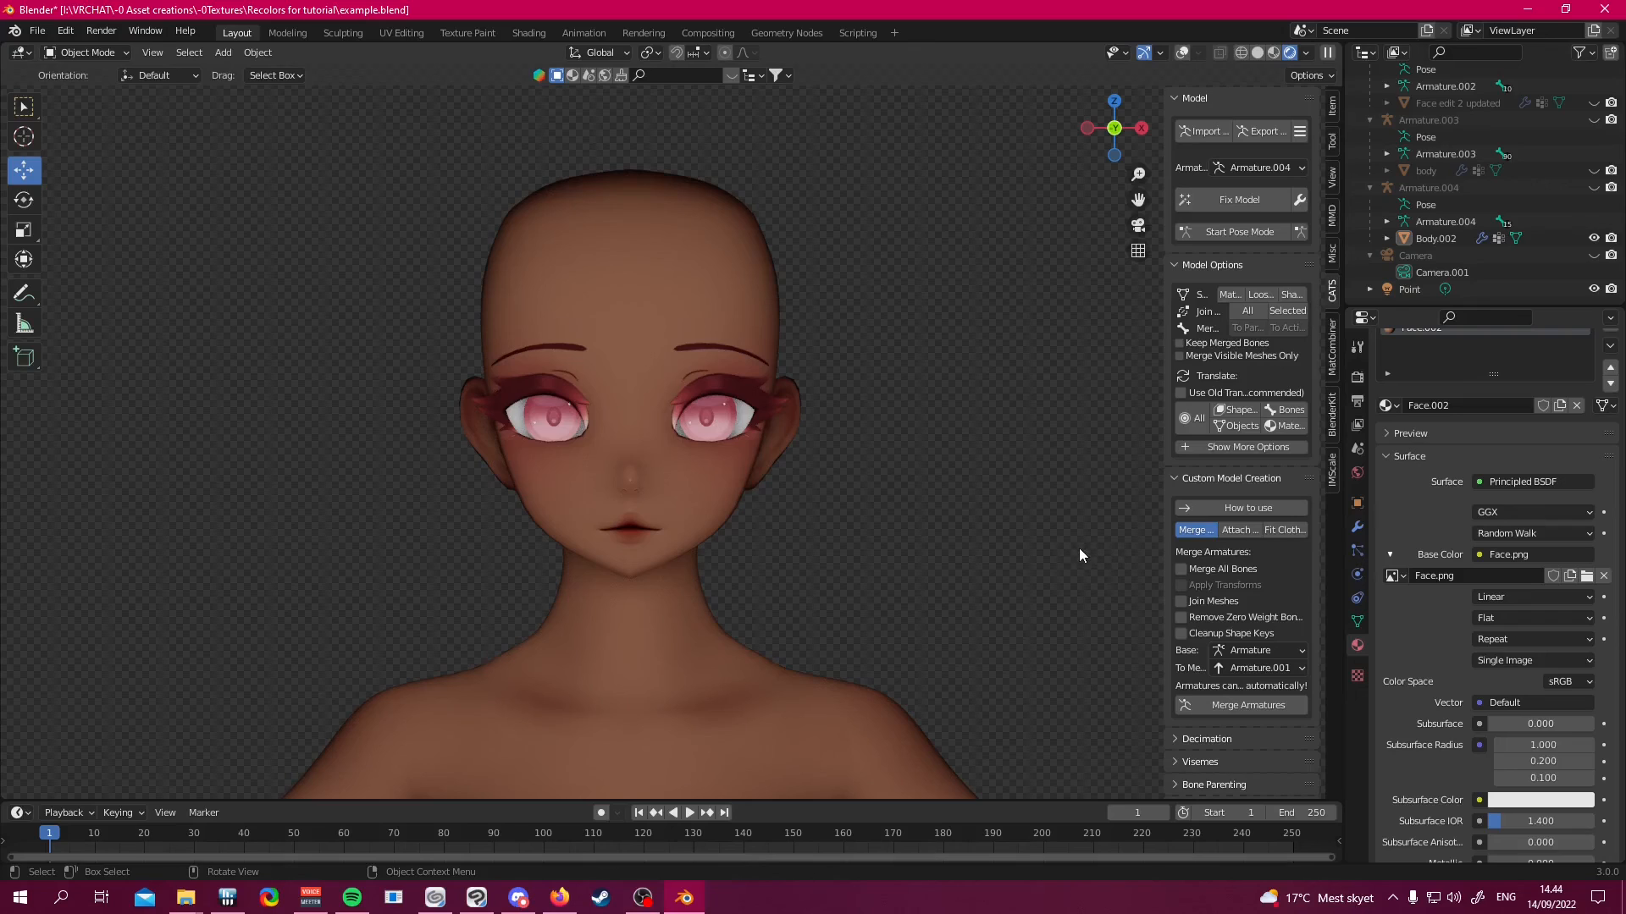
pyautogui.press('z')
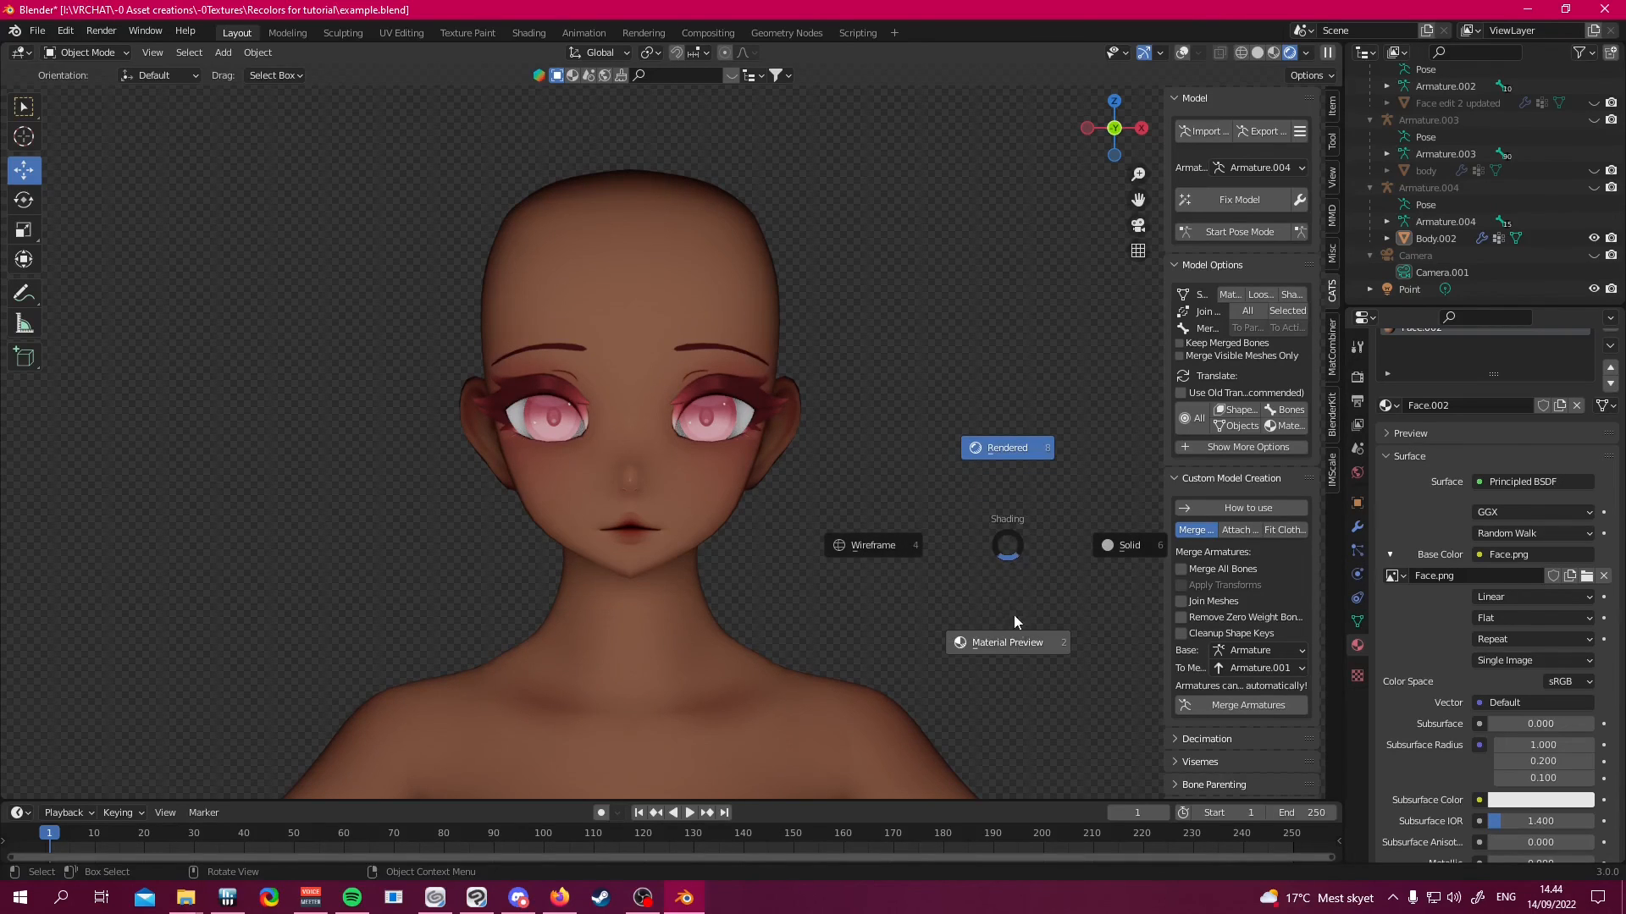
pyautogui.click(1016, 641)
pyautogui.scroll(-2, 894, 491)
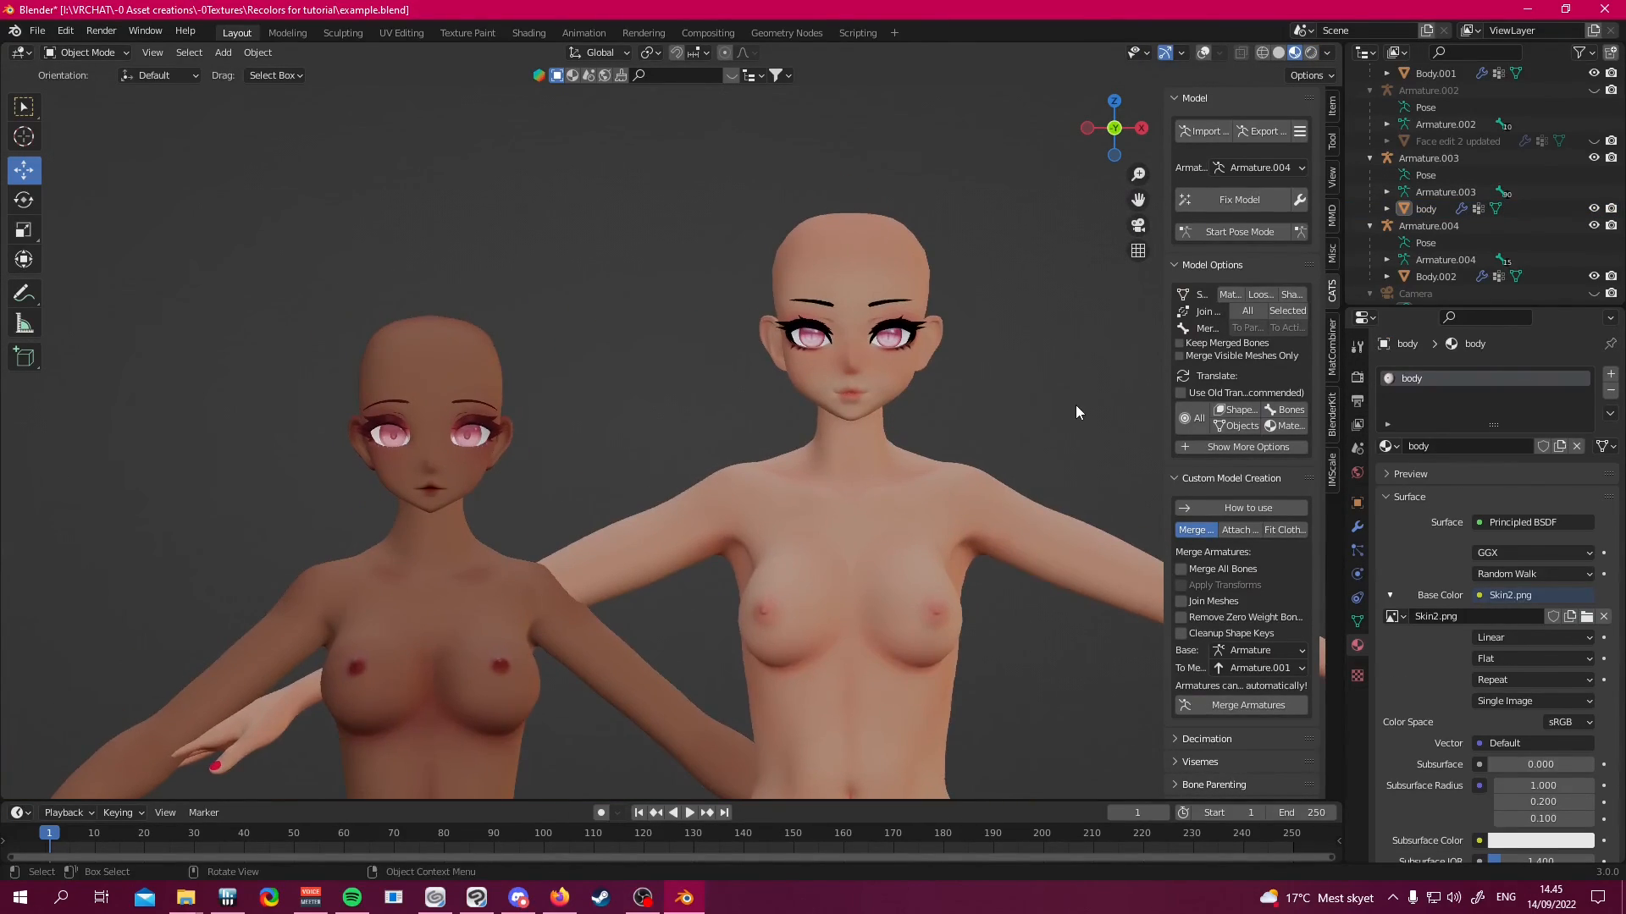
# Show the dark-skinned and light-skinned models side by side in Rendered shading
pyautogui.scroll(1, 1028, 410)
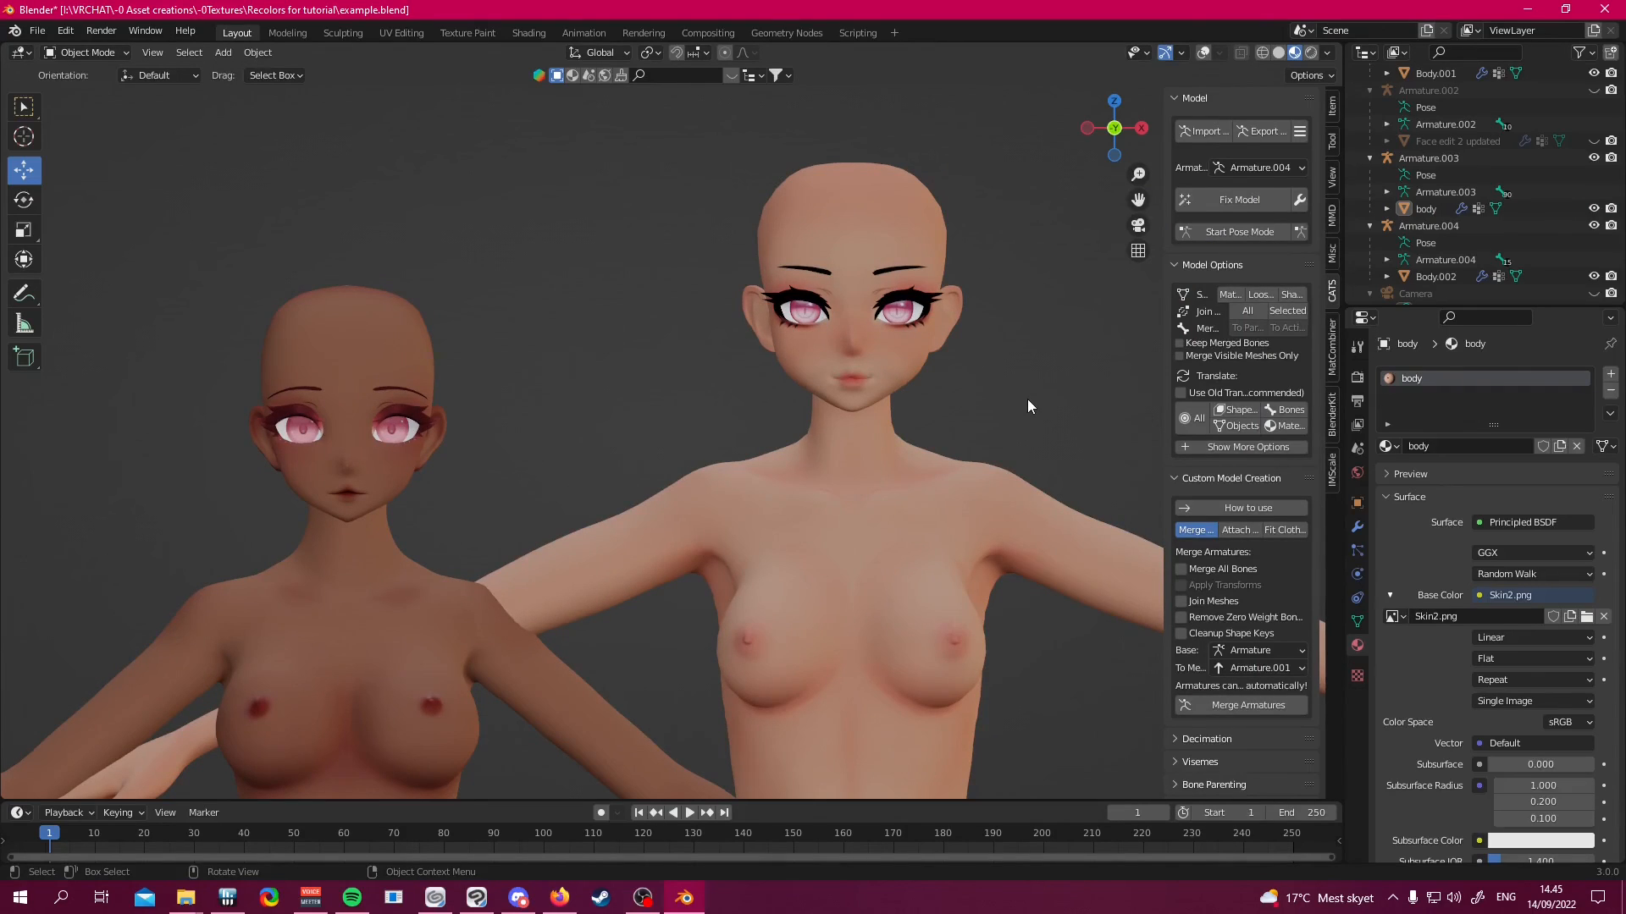
pyautogui.press('z')
pyautogui.click(1011, 304)
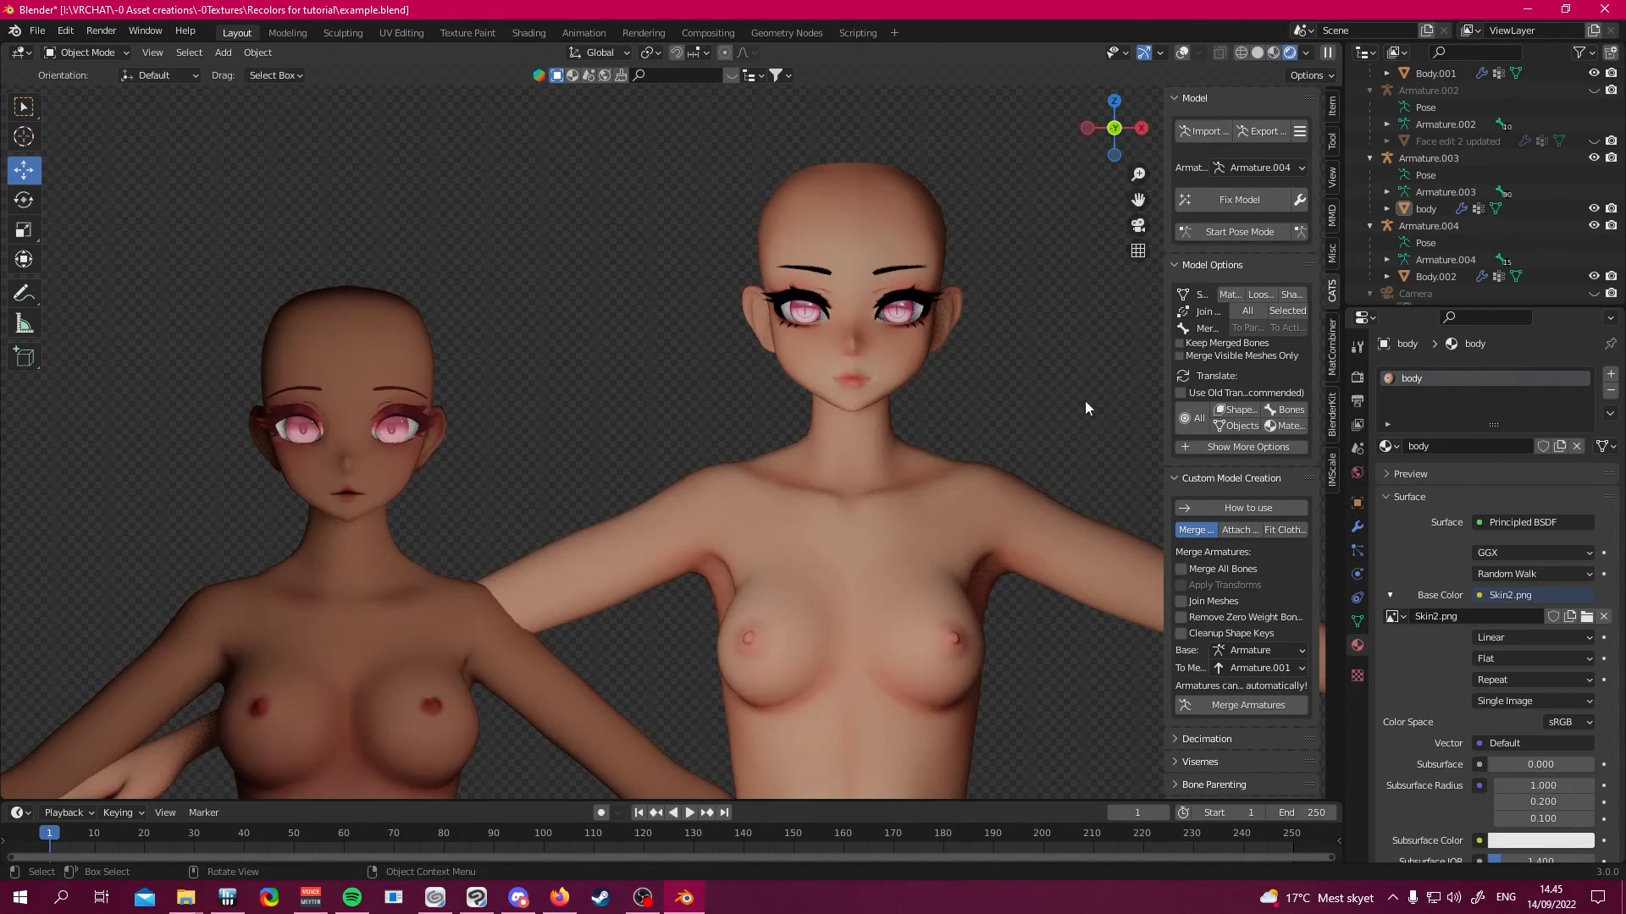
pyautogui.moveTo(1075, 411); pyautogui.dragTo(1087, 409)
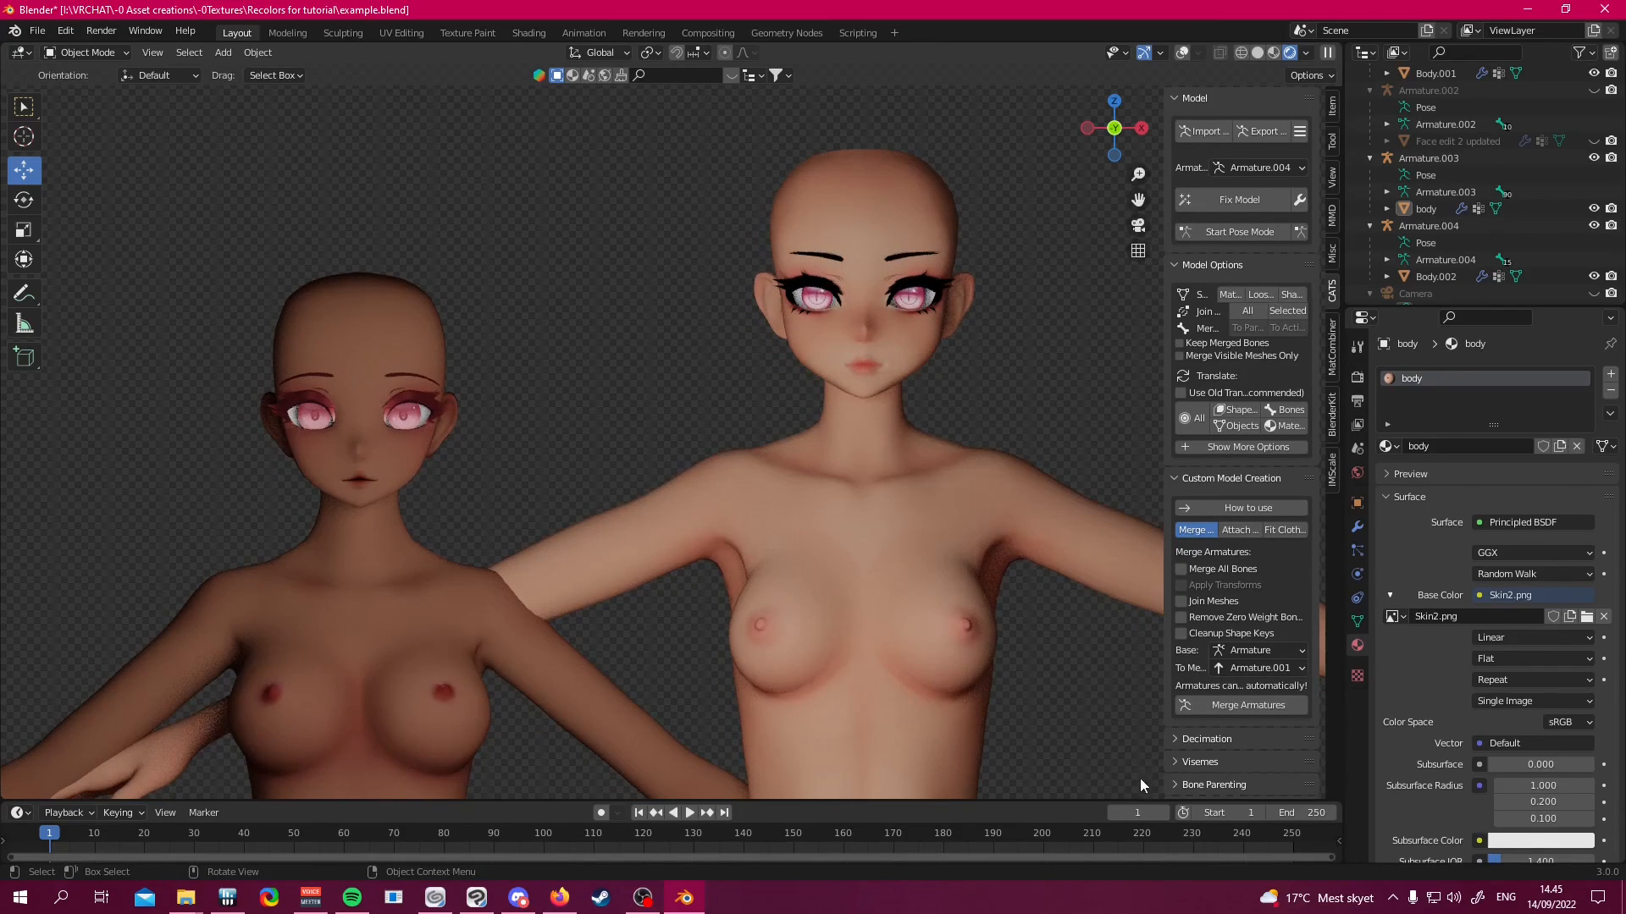
# Capture a screenshot of the viewport area containing both models and save example.blend
pyautogui.press('ctrl+Print')
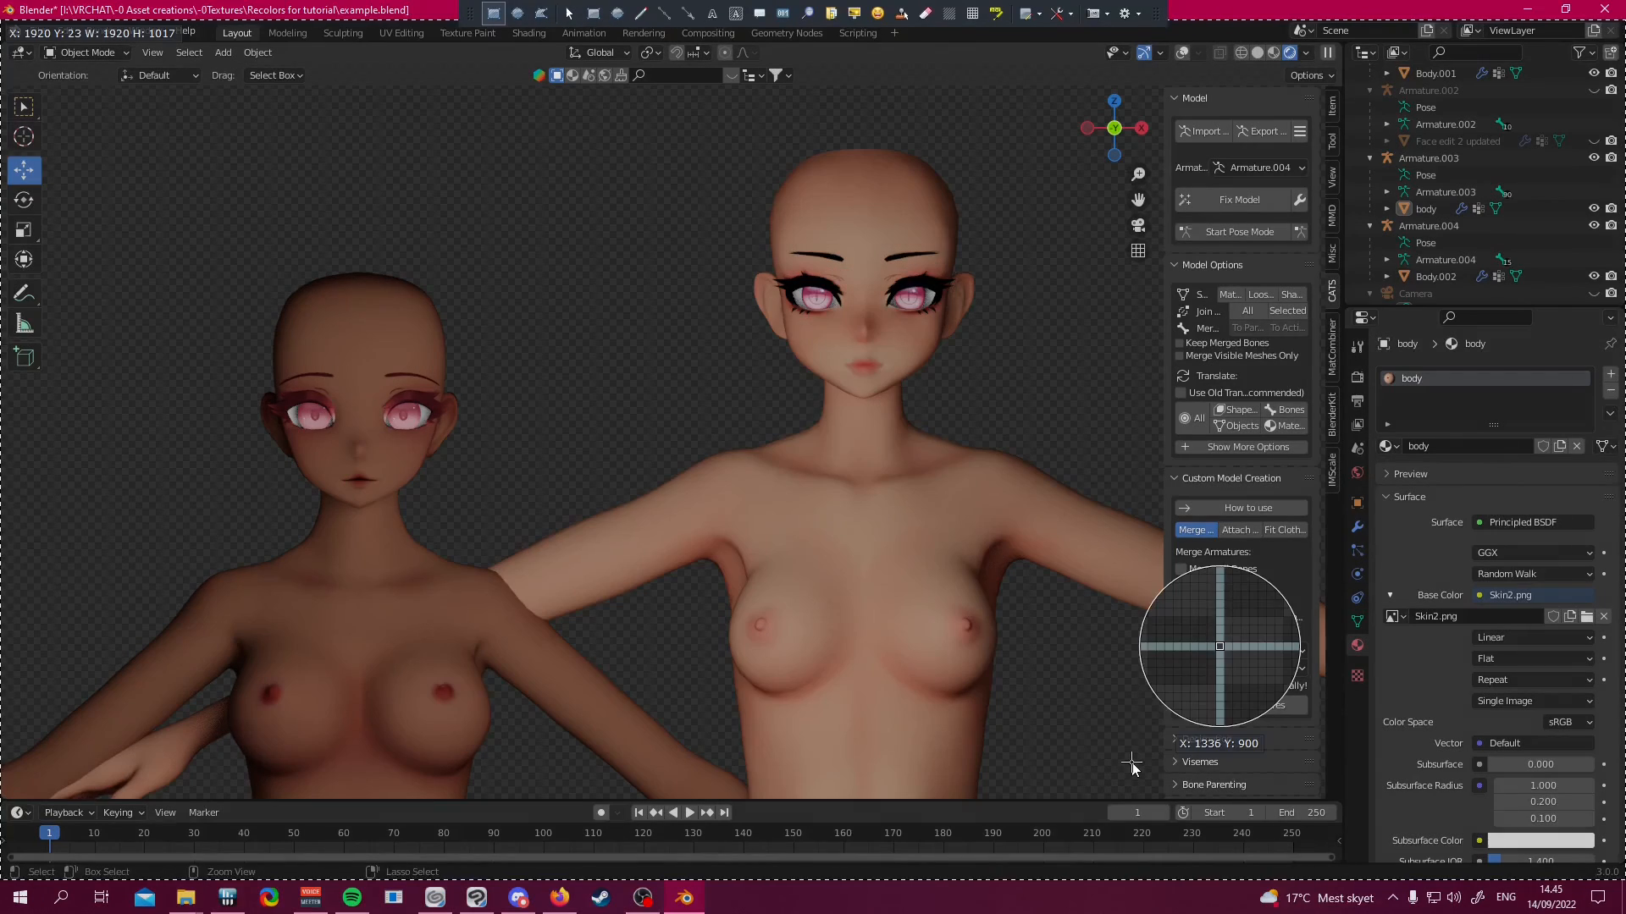
pyautogui.moveTo(92, 94); pyautogui.dragTo(1048, 784)
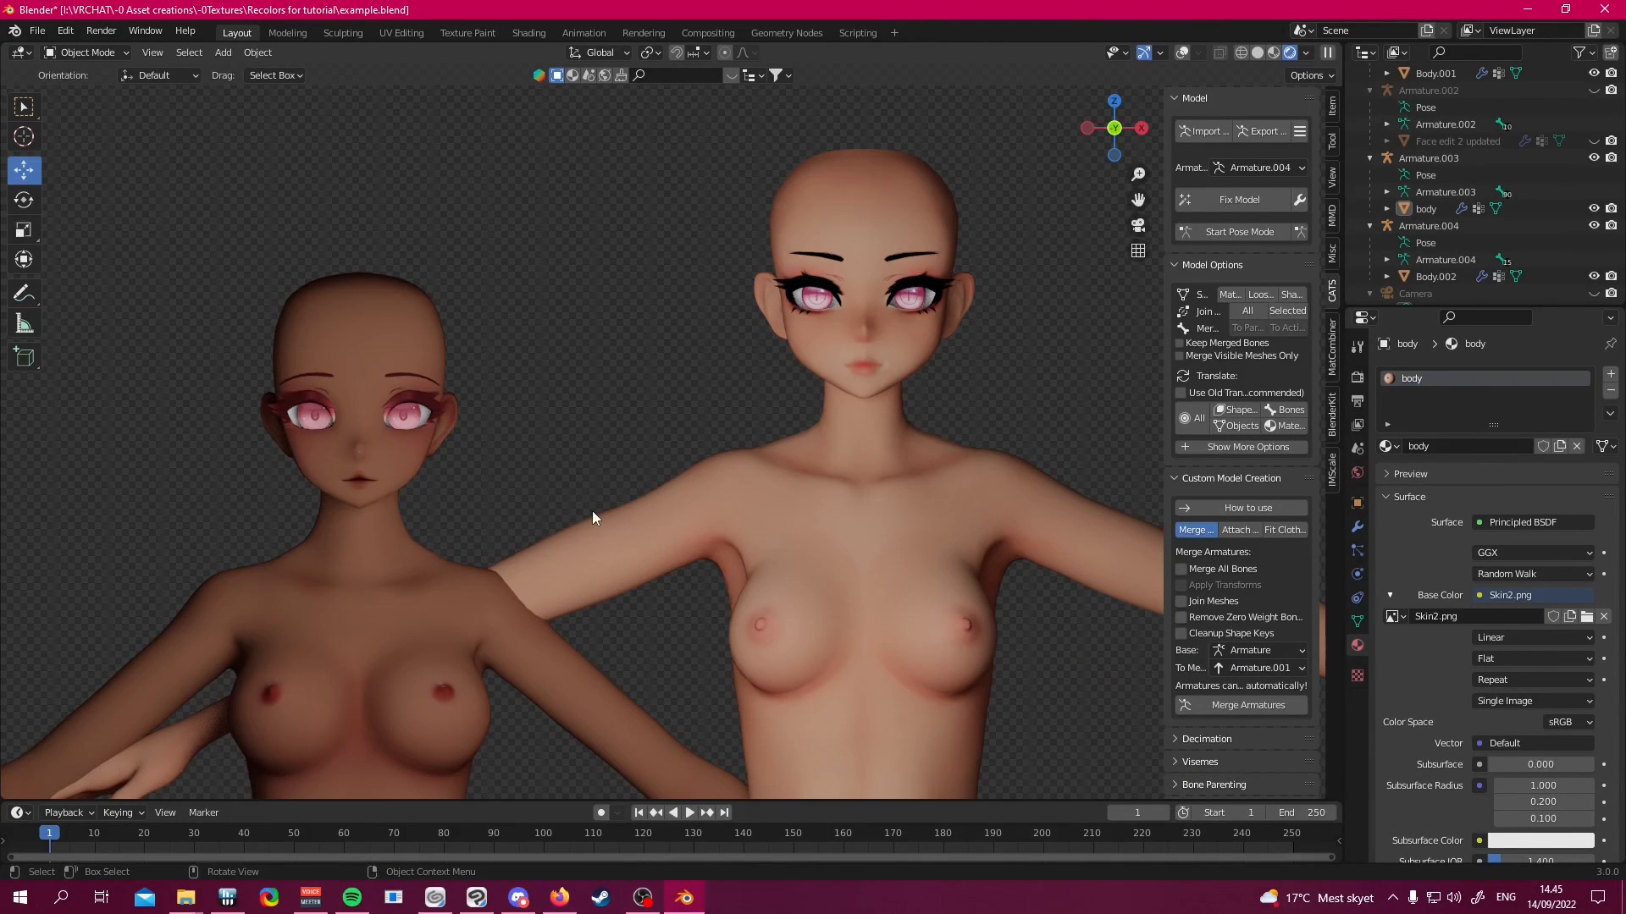
pyautogui.hotkey('ctrl', 's')
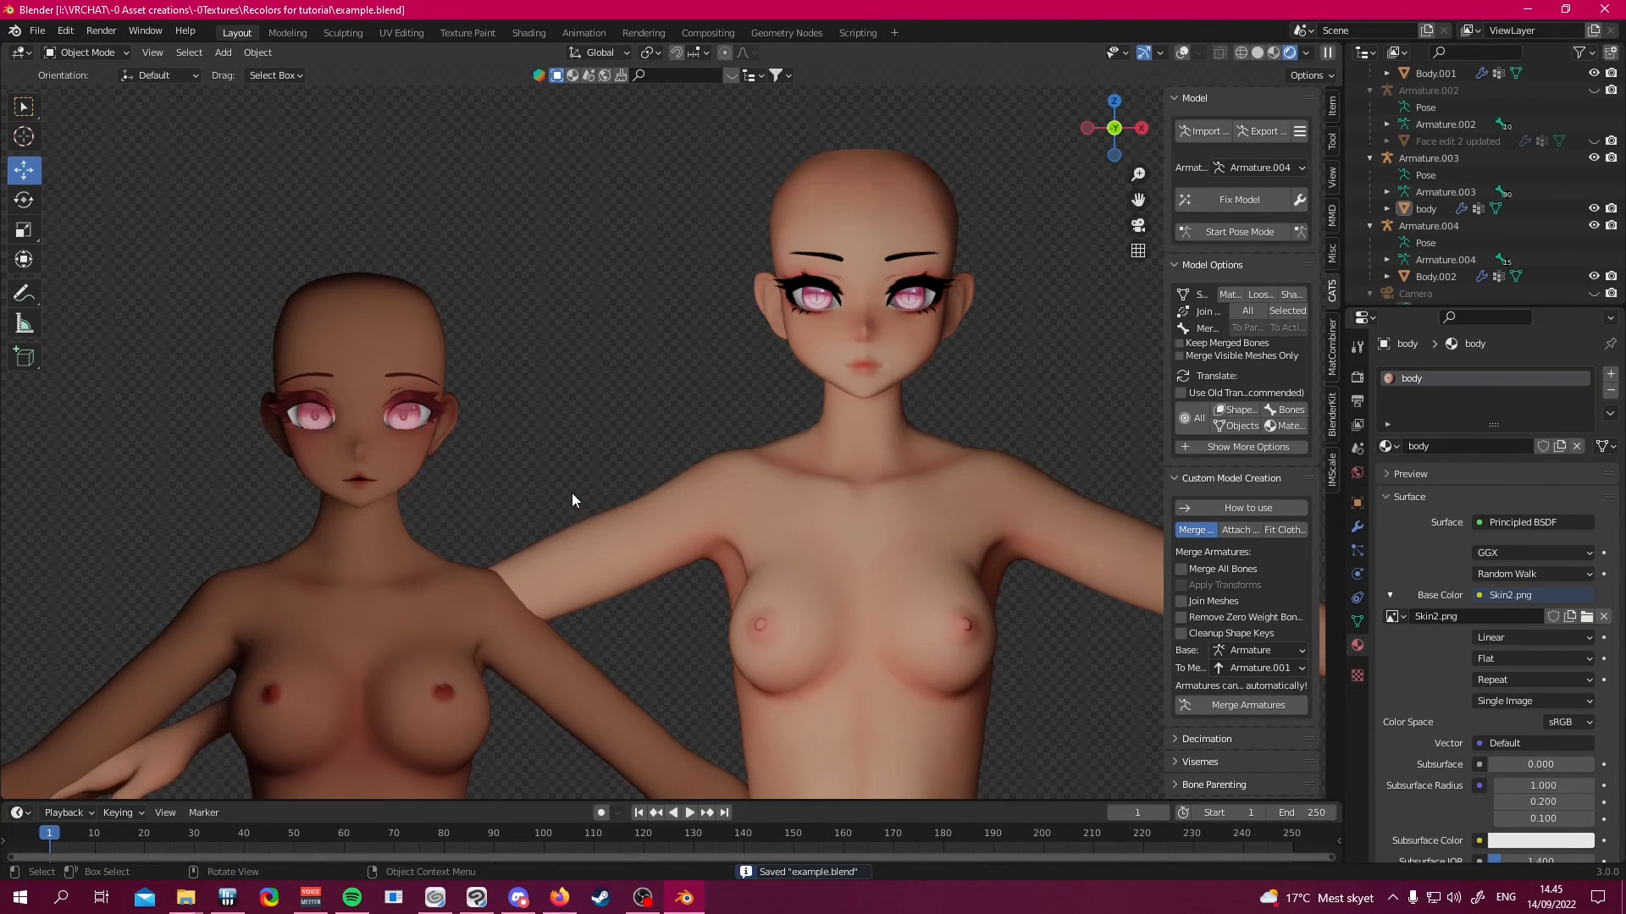
# Keep Rendered shading and select the light-skinned model's head mesh, Body.001, with its Face material
pyautogui.press('z')
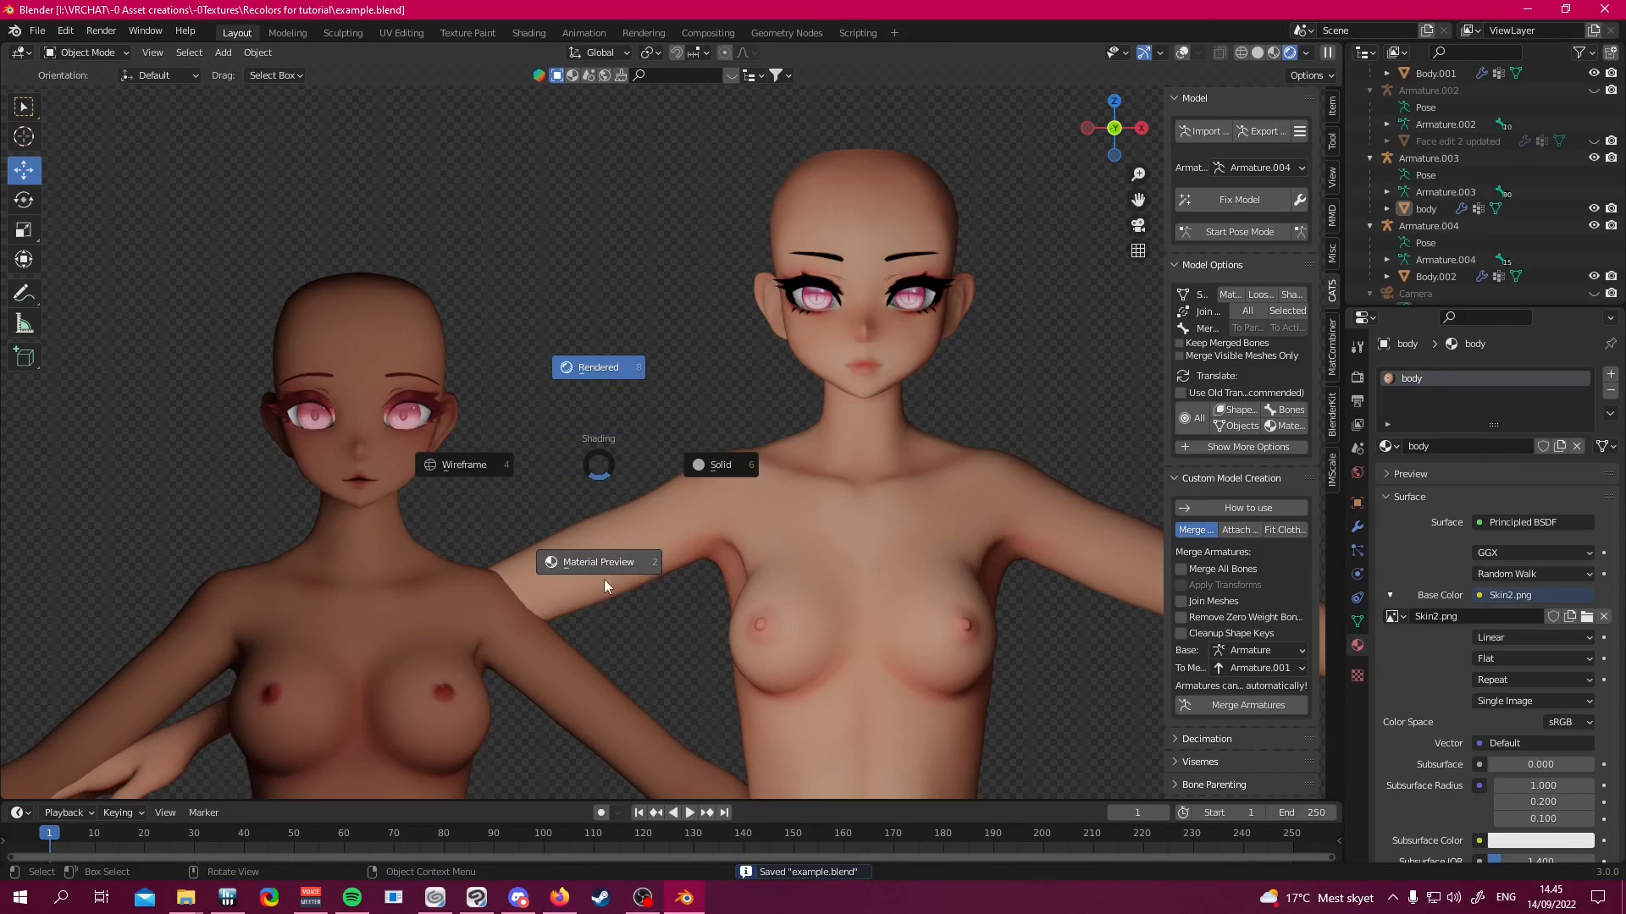
pyautogui.click(644, 367)
pyautogui.click(881, 342)
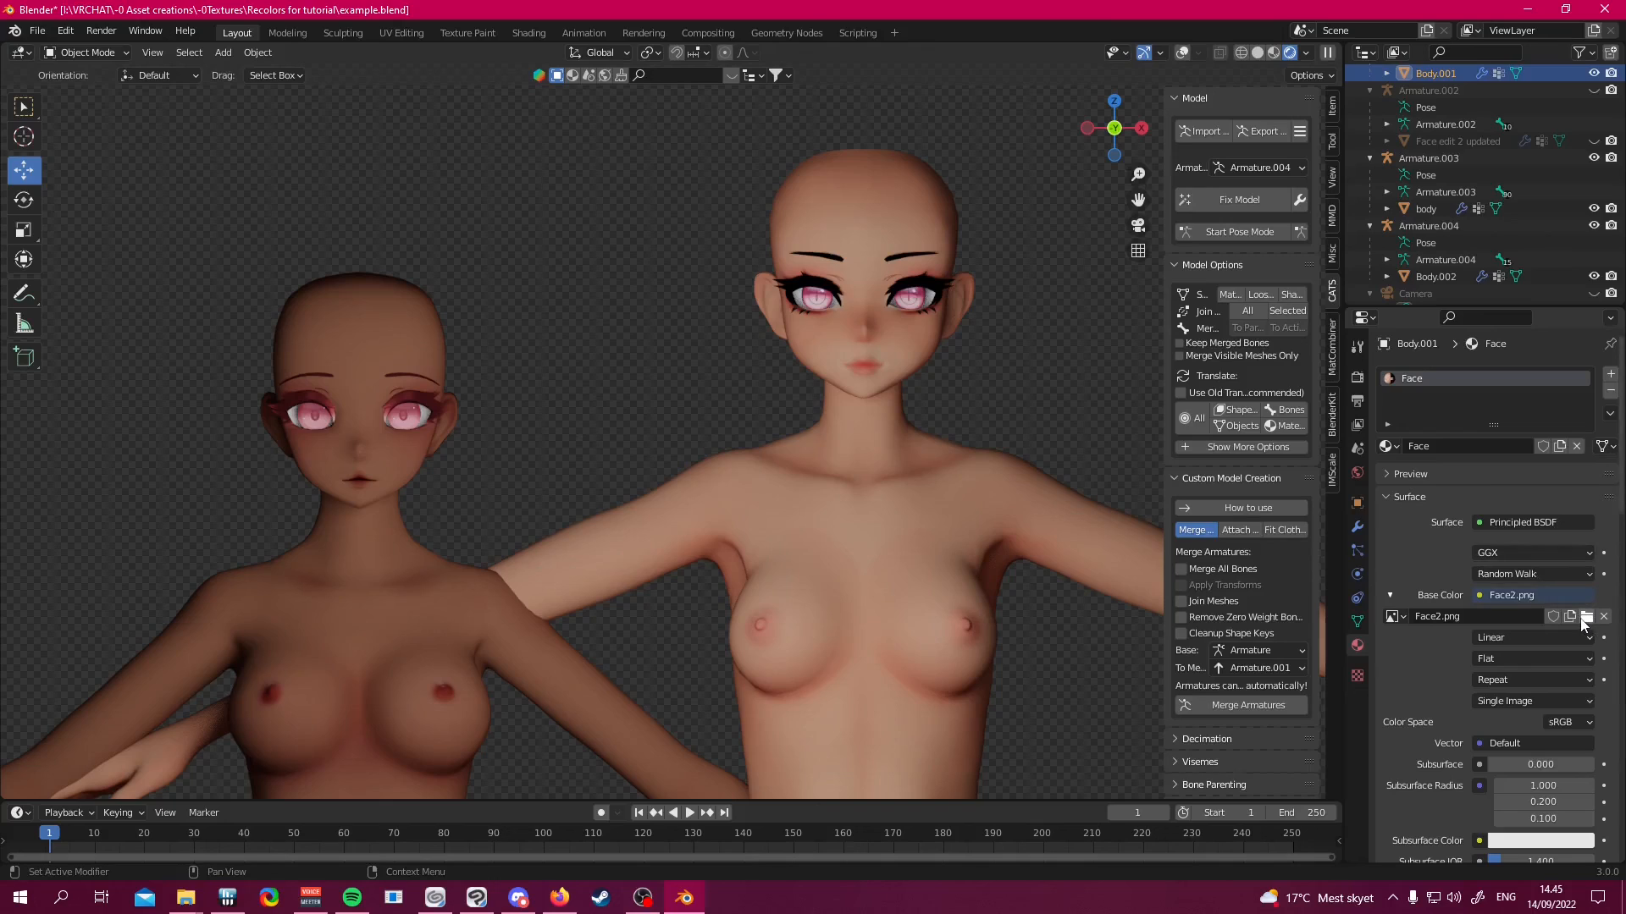